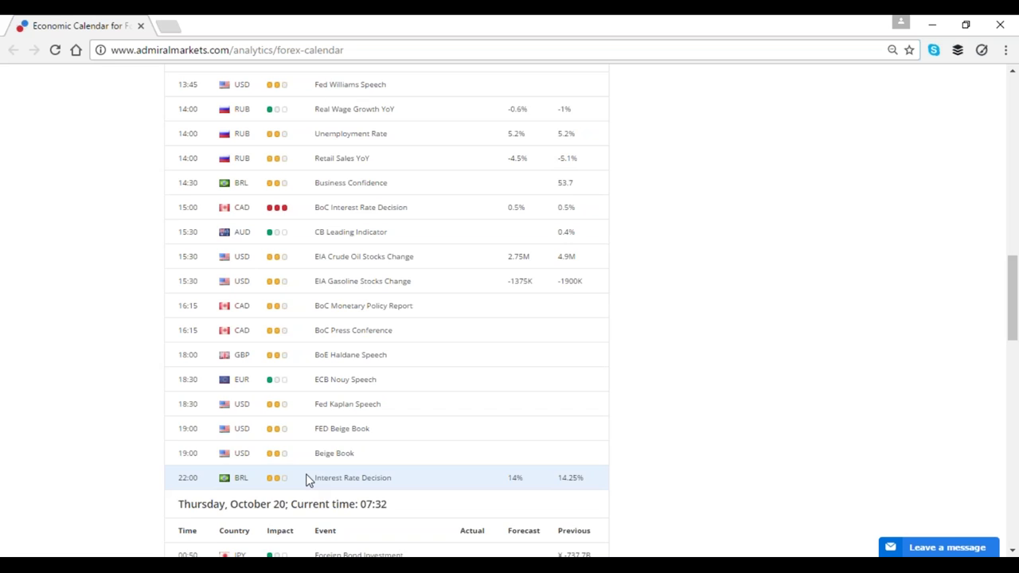
Step: Review the events scheduled before Thursday, October 20 in the forex calendar, including the BoC Interest Rate Decision
{"action": "scroll", "coordinate": [301, 430], "scroll_direction": "up", "scroll_amount": 2}
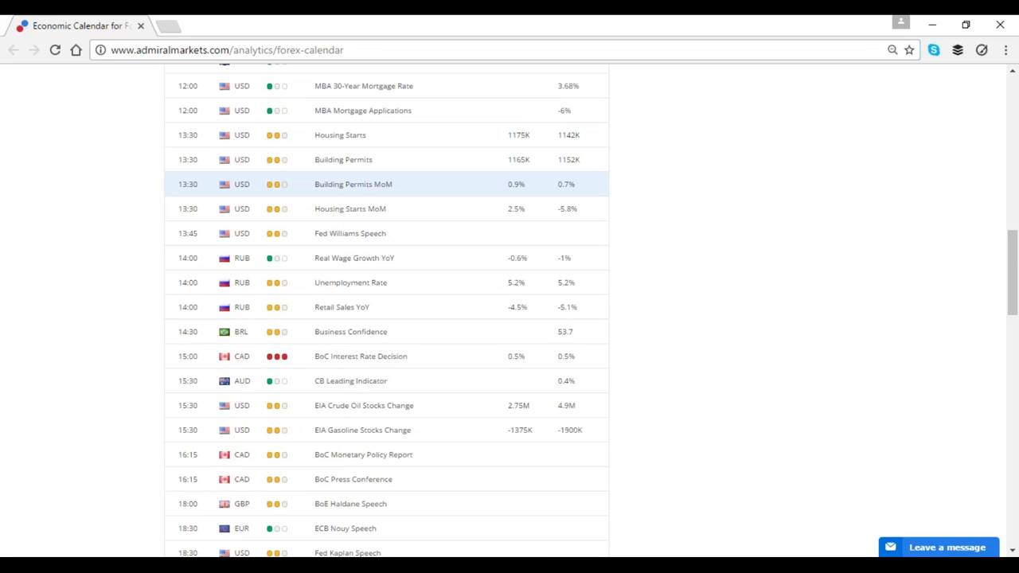
{"action": "scroll", "coordinate": [351, 255], "scroll_direction": "up", "scroll_amount": 1}
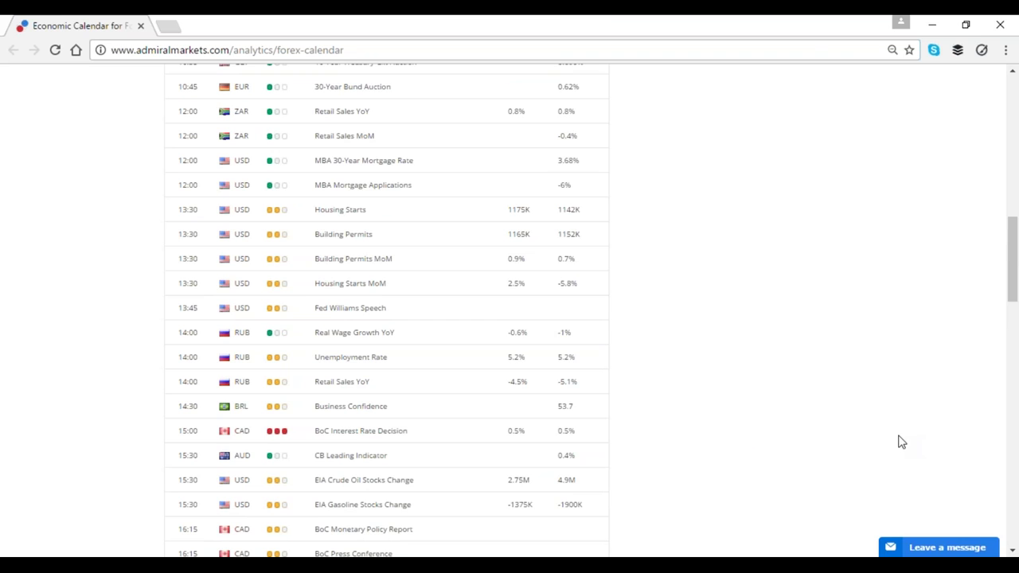
Step: Switch to the Market Heat Map page and look through the Analytics tools offered on the site
{"action": "left_click_drag", "start_coordinate": [1017, 79], "coordinate": [302, 23]}
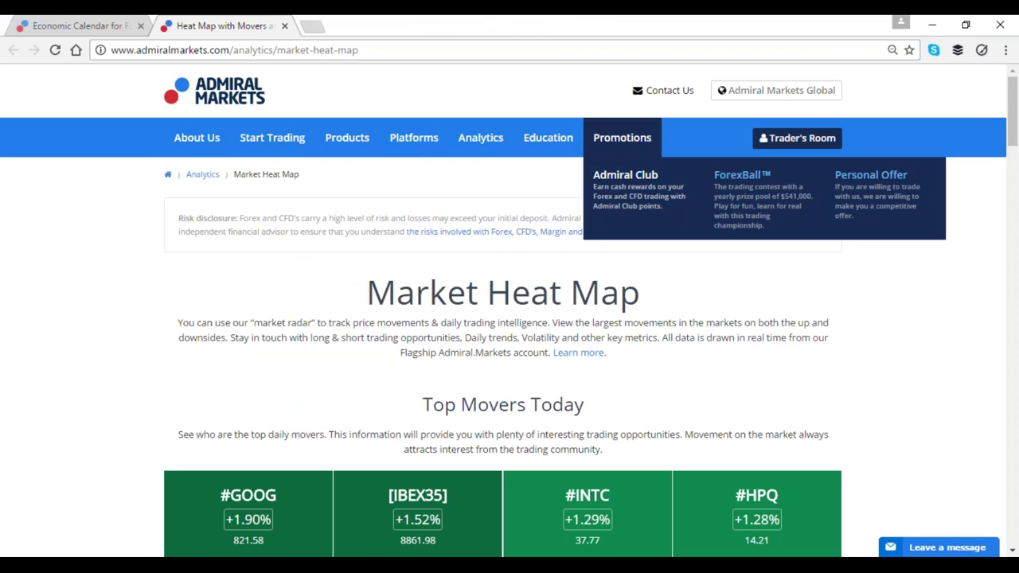
{"action": "scroll", "coordinate": [509, 319], "scroll_direction": "down", "scroll_amount": 1}
{"action": "scroll", "coordinate": [510, 318], "scroll_direction": "up", "scroll_amount": 1}
{"action": "mouse_move", "coordinate": [480, 153]}
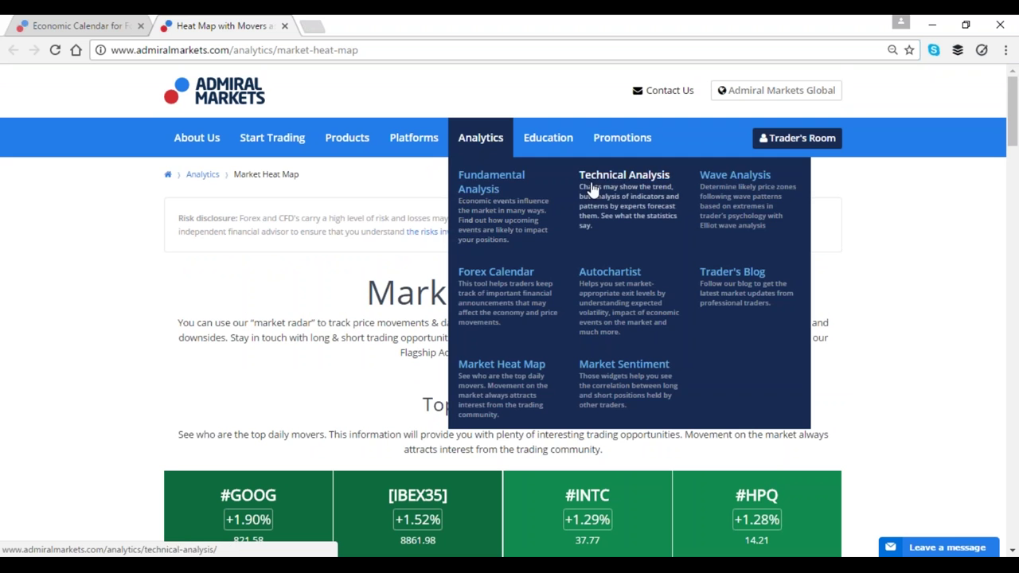
{"action": "scroll", "coordinate": [464, 257], "scroll_direction": "down", "scroll_amount": 1}
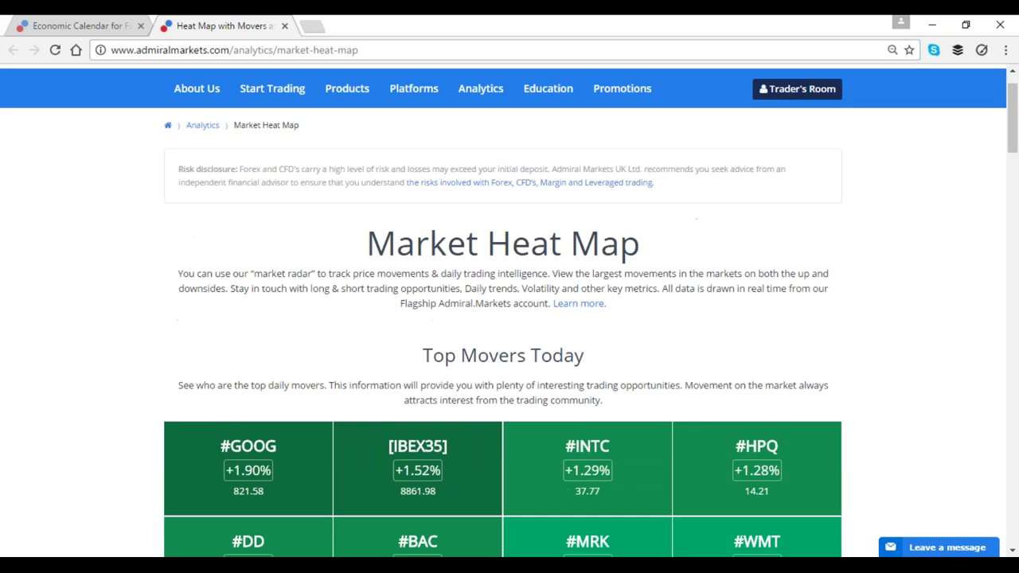
{"action": "scroll", "coordinate": [509, 310], "scroll_direction": "down", "scroll_amount": 2}
{"action": "scroll", "coordinate": [510, 310], "scroll_direction": "up", "scroll_amount": 3}
{"action": "scroll", "coordinate": [383, 356], "scroll_direction": "down", "scroll_amount": 1}
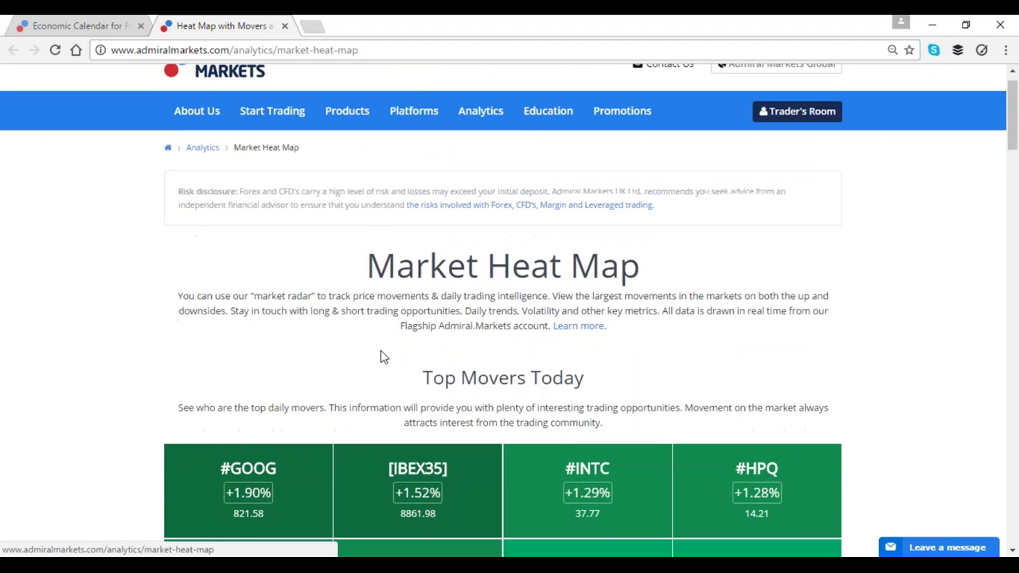
Step: Examine the heat map's Move vs range yesterday chart, including GBP/USD, and the Currency ranges chart for GBP
{"action": "scroll", "coordinate": [381, 356], "scroll_direction": "down", "scroll_amount": 15}
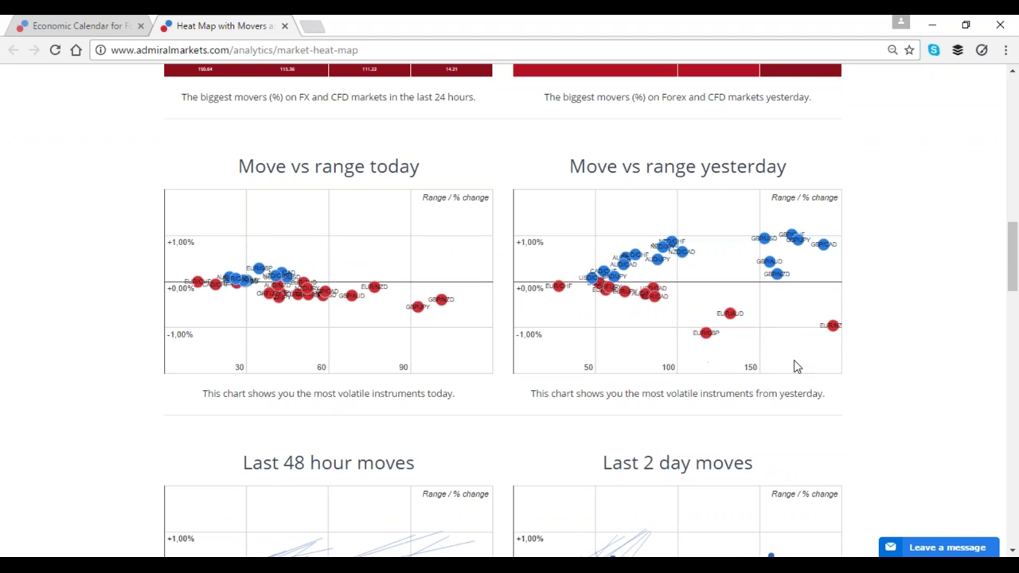
{"action": "mouse_move", "coordinate": [822, 250]}
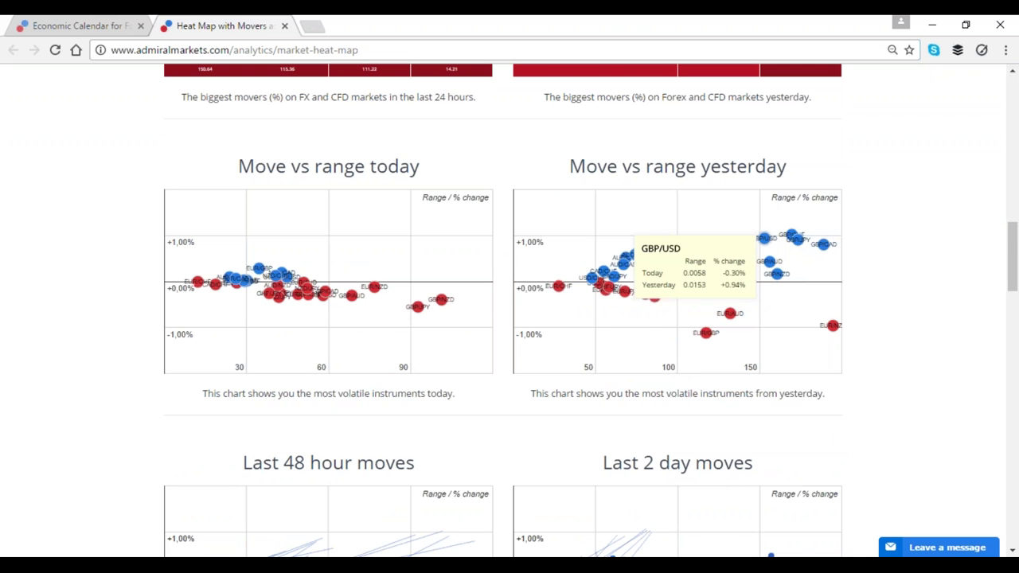
{"action": "scroll", "coordinate": [796, 265], "scroll_direction": "down", "scroll_amount": 2}
{"action": "scroll", "coordinate": [794, 270], "scroll_direction": "down", "scroll_amount": 5}
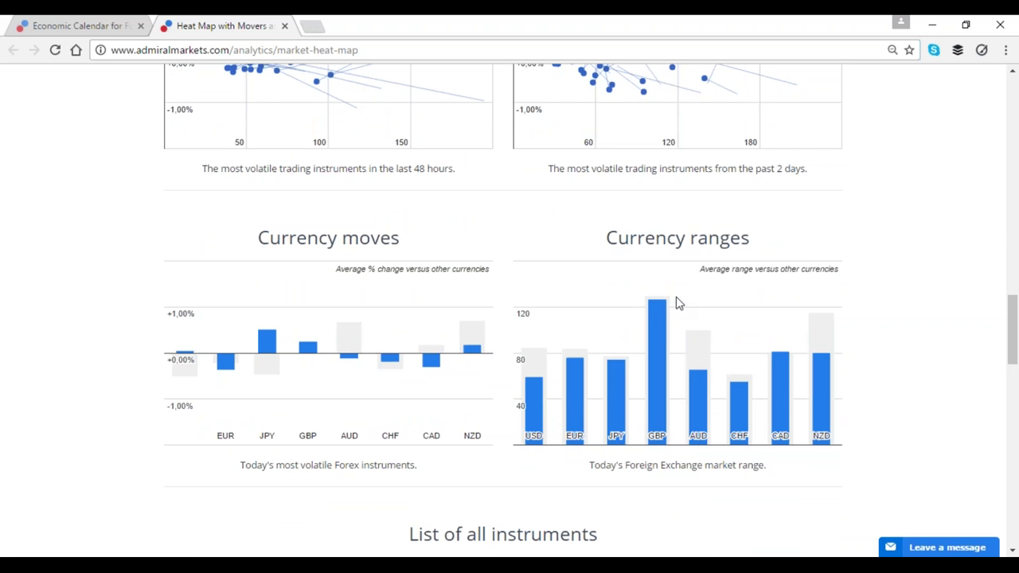
{"action": "mouse_move", "coordinate": [658, 311]}
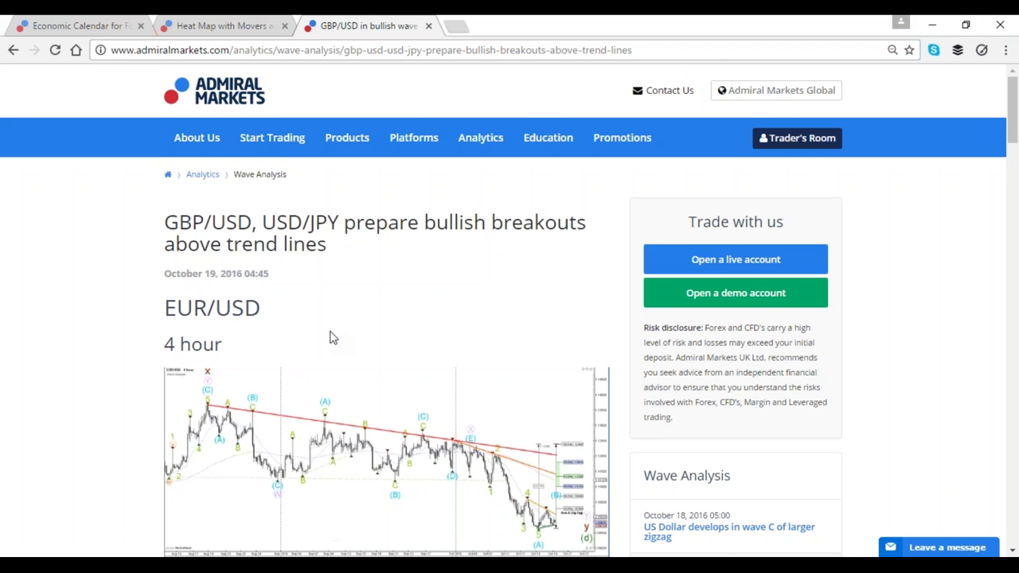
Step: Read the EUR/USD section of the GBP/USD, USD/JPY wave analysis article and enlarge its 1 hour chart
{"action": "scroll", "coordinate": [329, 336], "scroll_direction": "down", "scroll_amount": 1}
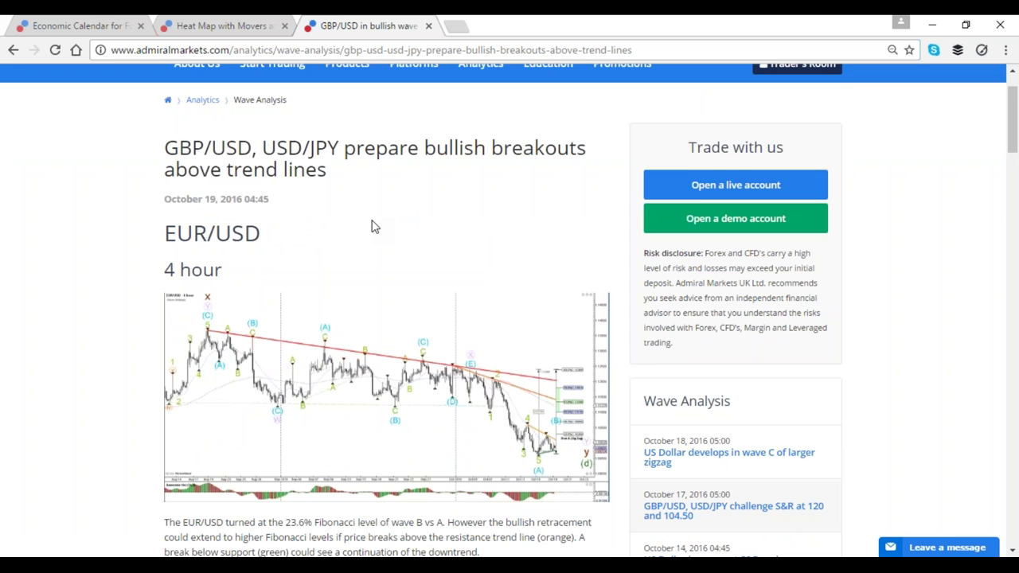
{"action": "scroll", "coordinate": [381, 251], "scroll_direction": "down", "scroll_amount": 2}
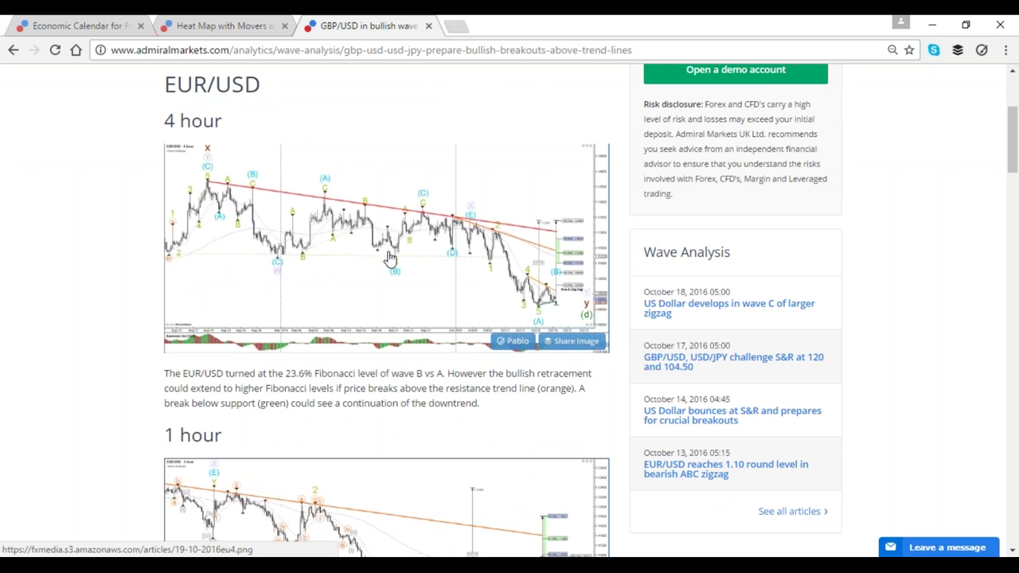
{"action": "scroll", "coordinate": [388, 258], "scroll_direction": "down", "scroll_amount": 2}
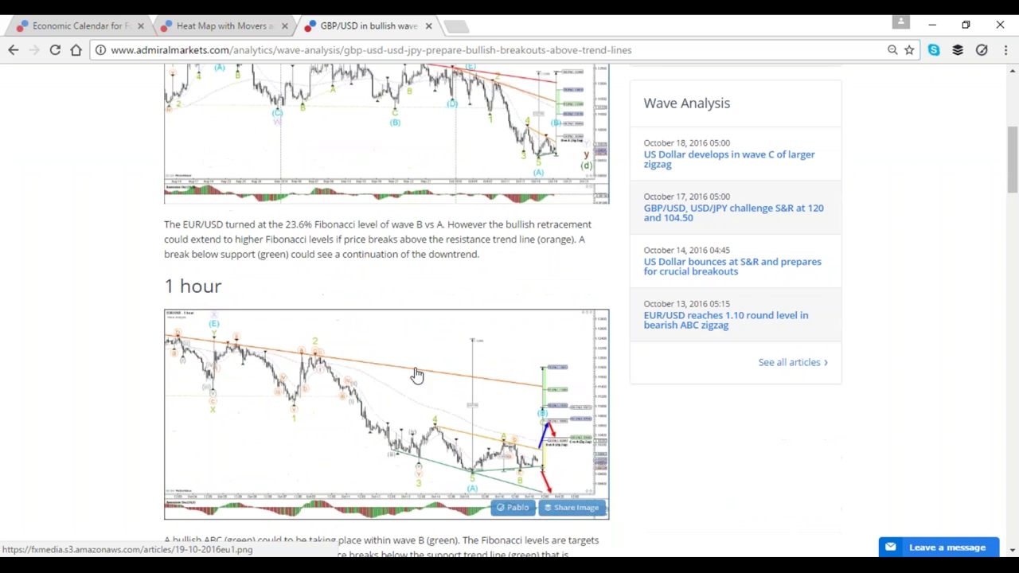
{"action": "left_click", "coordinate": [362, 430]}
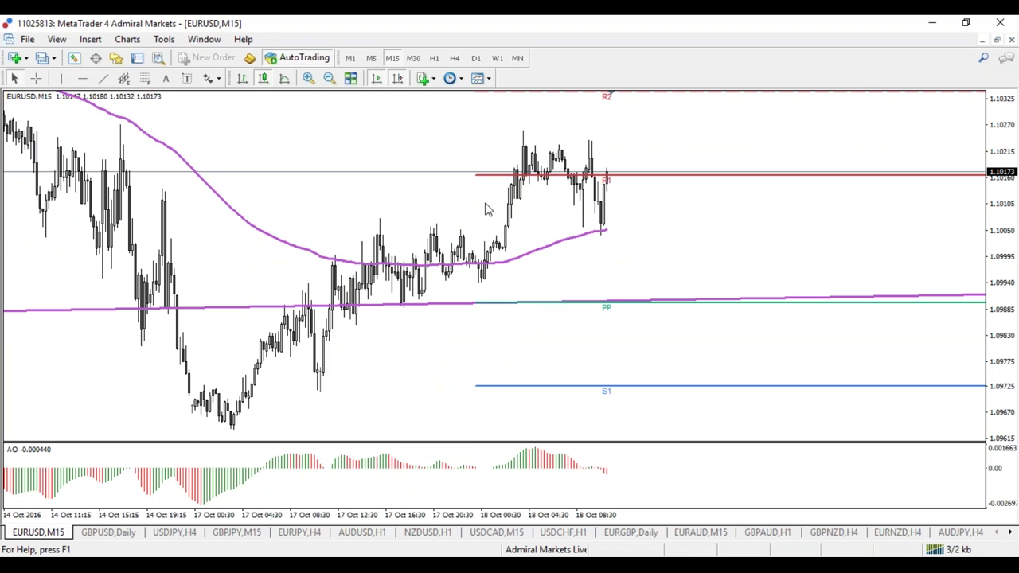
Step: Set the EURUSD chart in MetaTrader 4 to H1 and draw a rising trend line from the 0.0 Fibonacci low under the recent lows
{"action": "left_click", "coordinate": [433, 58]}
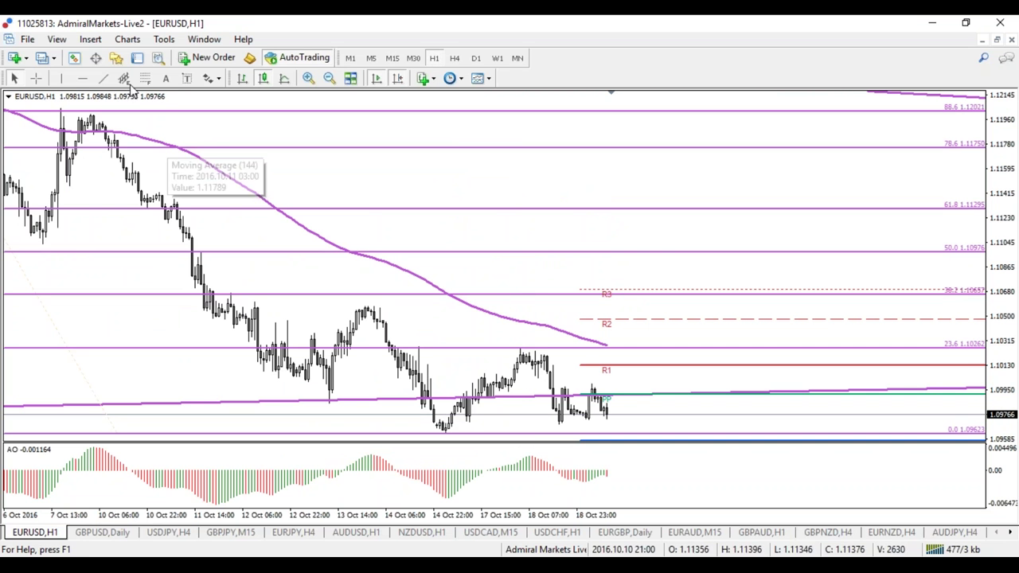
{"action": "left_click", "coordinate": [102, 78]}
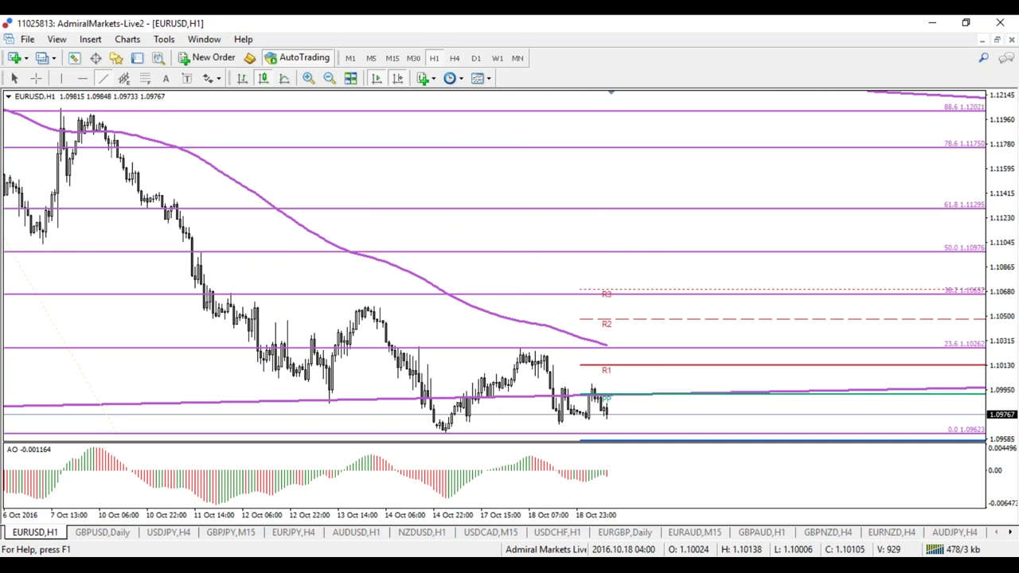
{"action": "left_click_drag", "start_coordinate": [443, 430], "coordinate": [637, 419]}
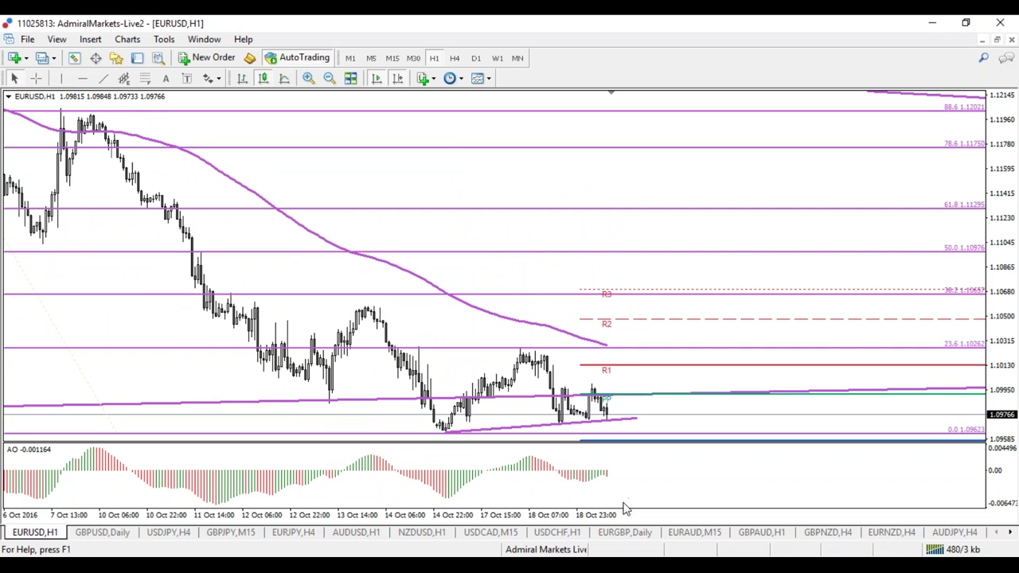
Step: Raise the far end of the new support trend line so it follows the most recent EURUSD hourly lows
{"action": "left_click_drag", "start_coordinate": [617, 514], "coordinate": [530, 514]}
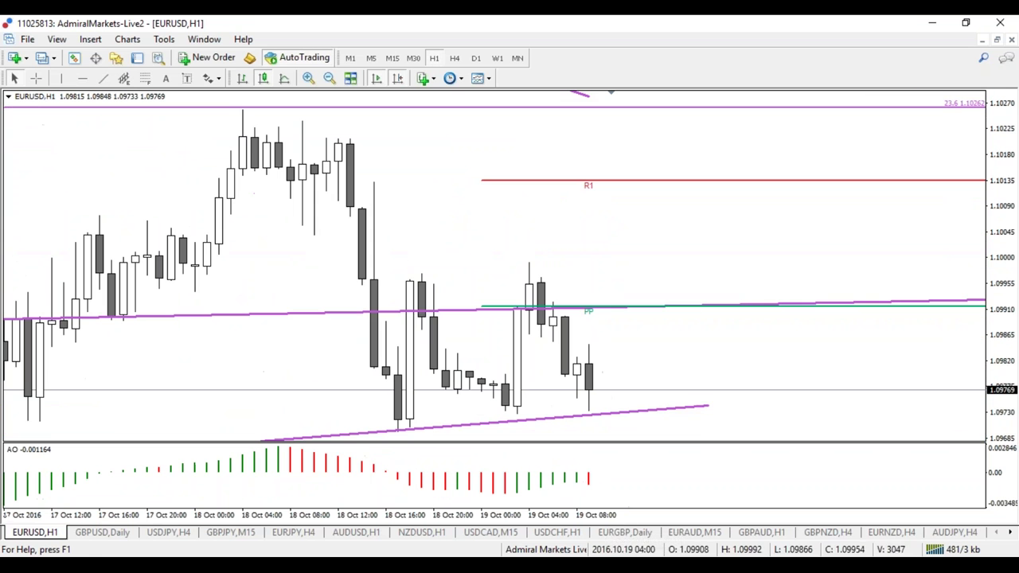
{"action": "double_click", "coordinate": [635, 411]}
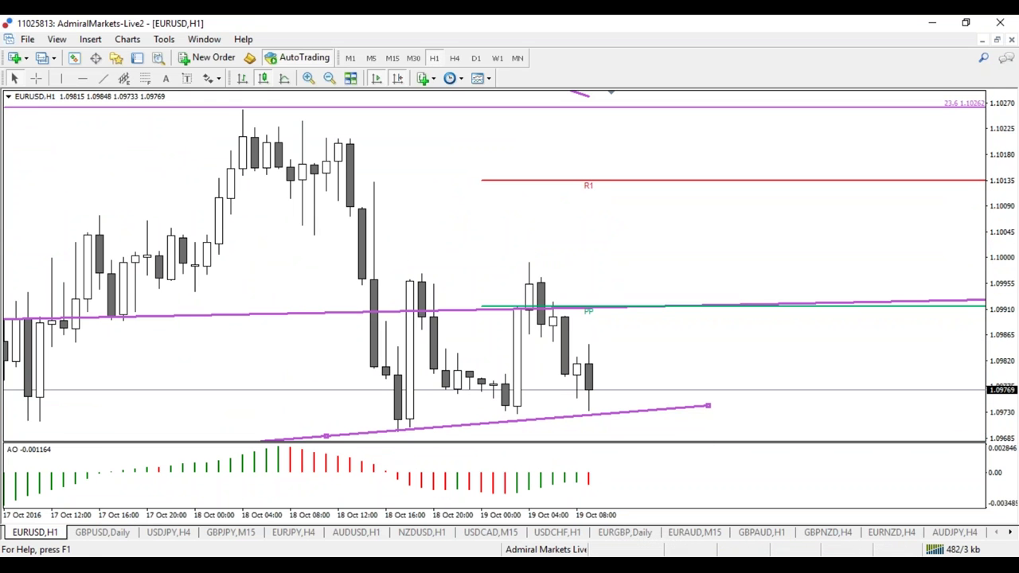
{"action": "left_click_drag", "start_coordinate": [707, 405], "coordinate": [697, 398]}
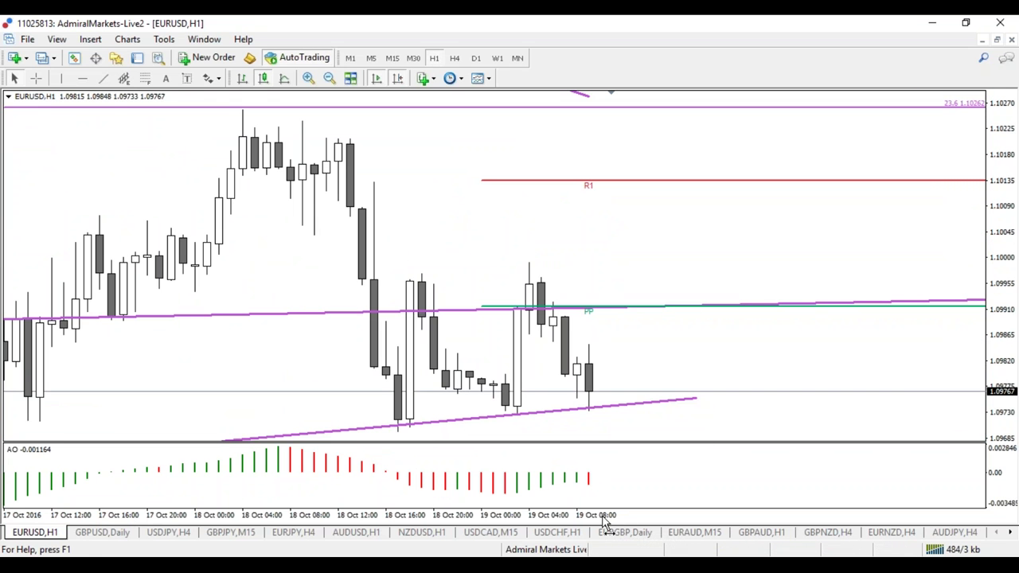
{"action": "left_click_drag", "start_coordinate": [603, 517], "coordinate": [599, 516]}
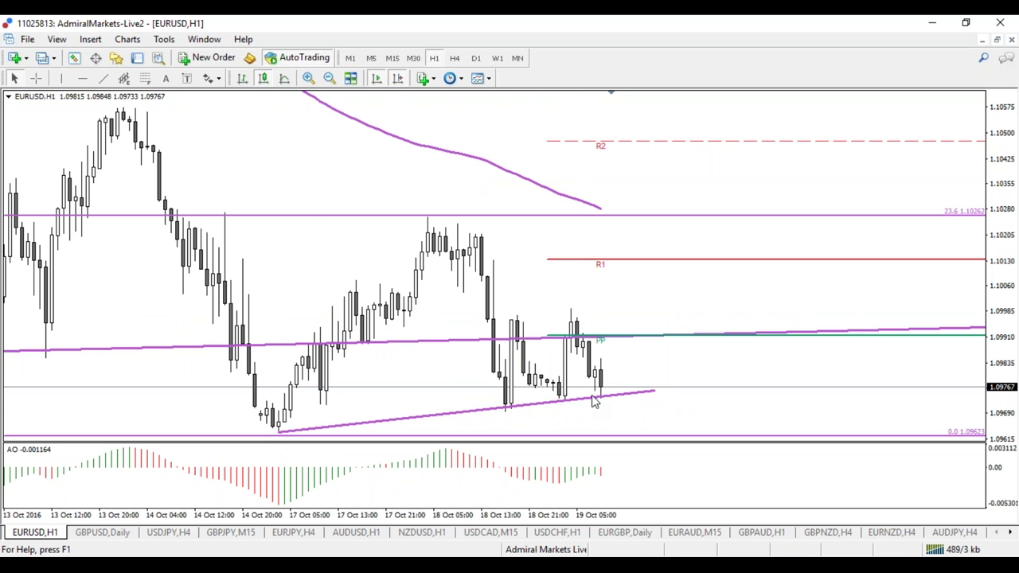
Step: Inspect the 18 October candles on the EURUSD hourly chart with the crosshair
{"action": "left_click", "coordinate": [36, 78]}
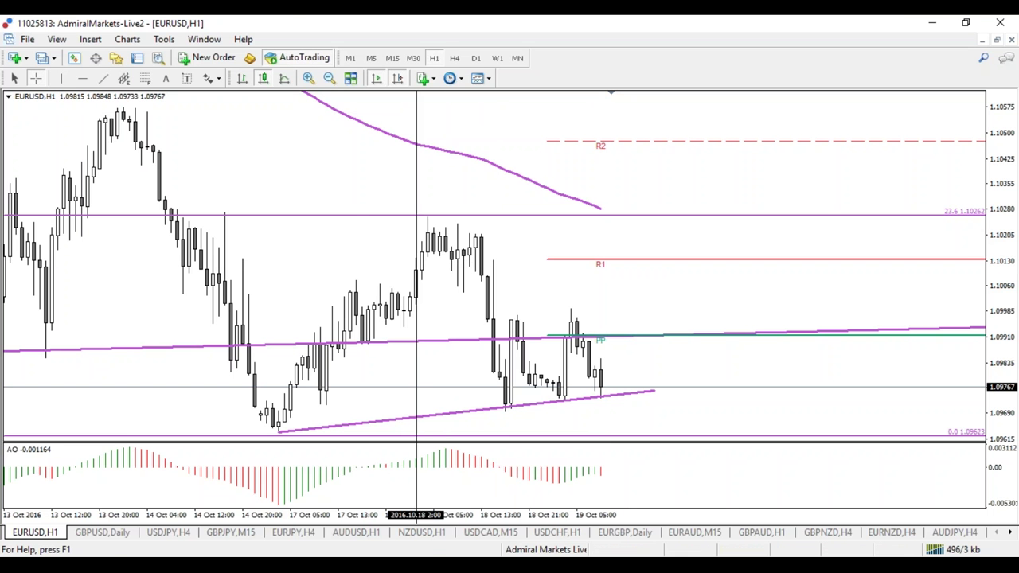
{"action": "left_click", "coordinate": [357, 518]}
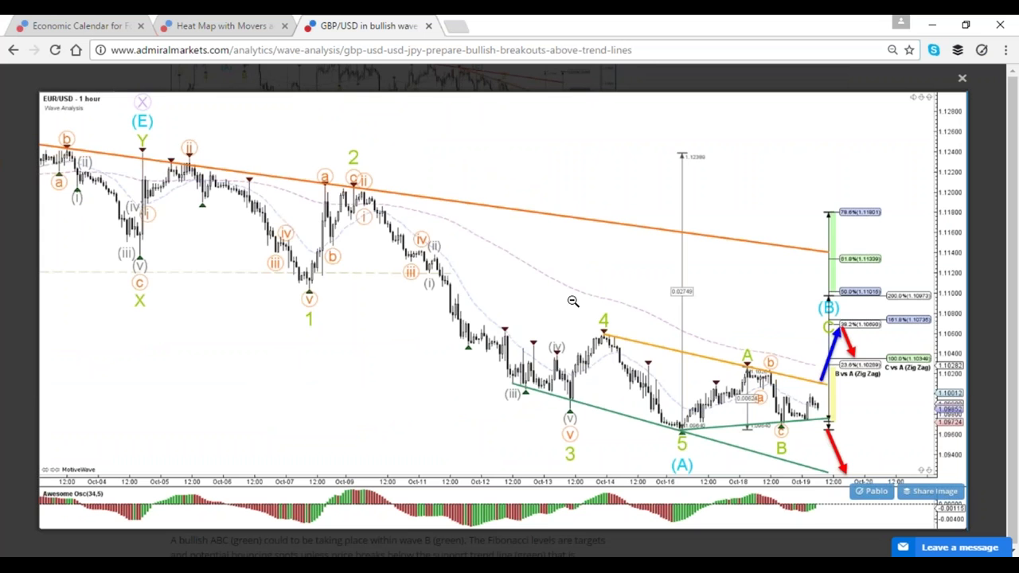
Step: Return to the wave analysis article in the browser and replace the enlarged 1 hour chart with the EUR/USD 4 hour chart
{"action": "left_click", "coordinate": [962, 78]}
{"action": "scroll", "coordinate": [430, 253], "scroll_direction": "up", "scroll_amount": 1}
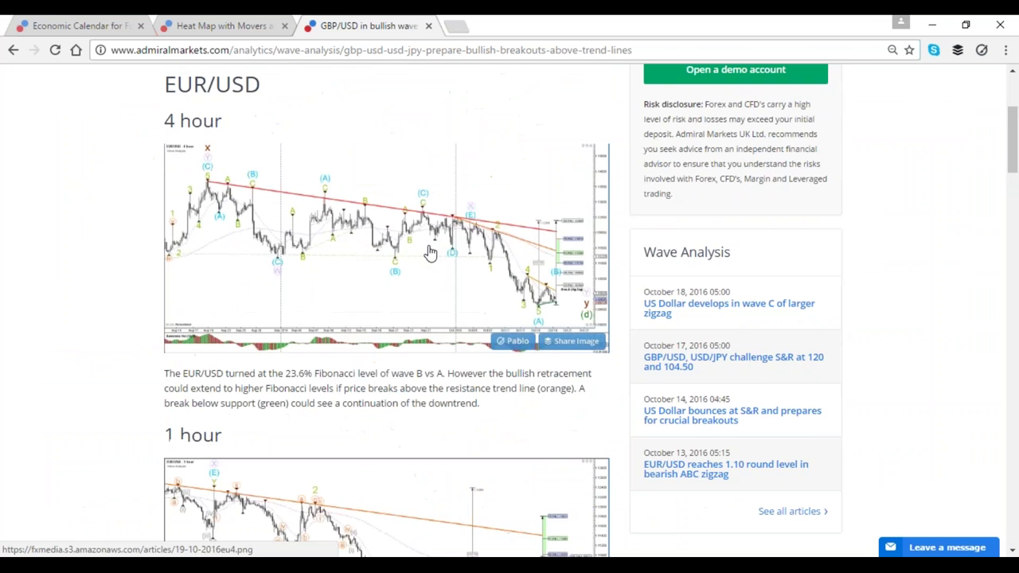
{"action": "left_click", "coordinate": [430, 253]}
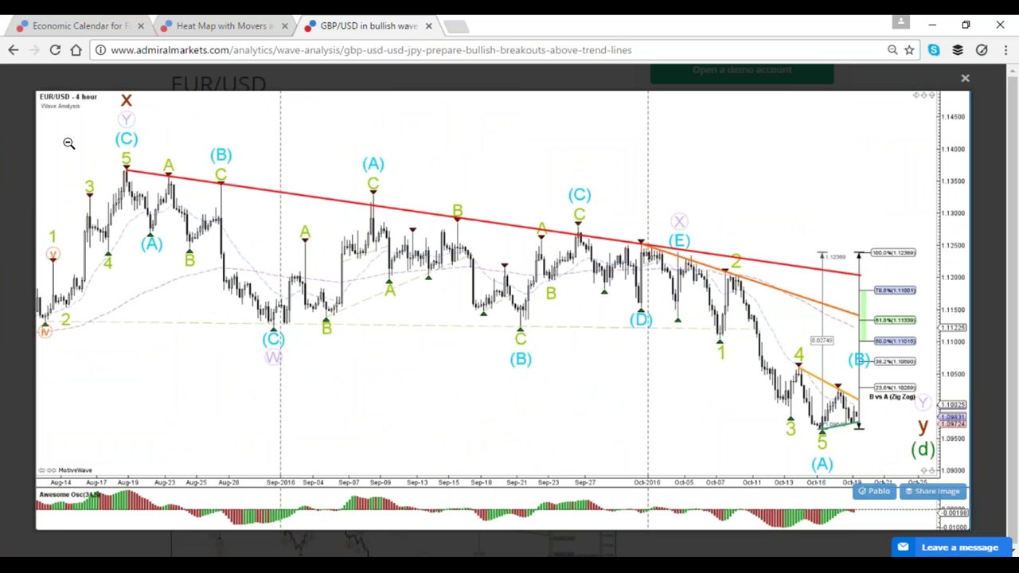
Step: Circle the September consolidation in blue on the 4 hour chart and add red down arrows for the August decline and early October
{"action": "key", "text": "ctrl+2"}
{"action": "mouse_move", "coordinate": [666, 231]}
{"action": "left_mouse_down"}
{"action": "mouse_move", "coordinate": [682, 234]}
{"action": "mouse_move", "coordinate": [253, 267]}
{"action": "mouse_move", "coordinate": [589, 311]}
{"action": "mouse_move", "coordinate": [677, 238]}
{"action": "mouse_move", "coordinate": [641, 232]}
{"action": "left_mouse_up"}
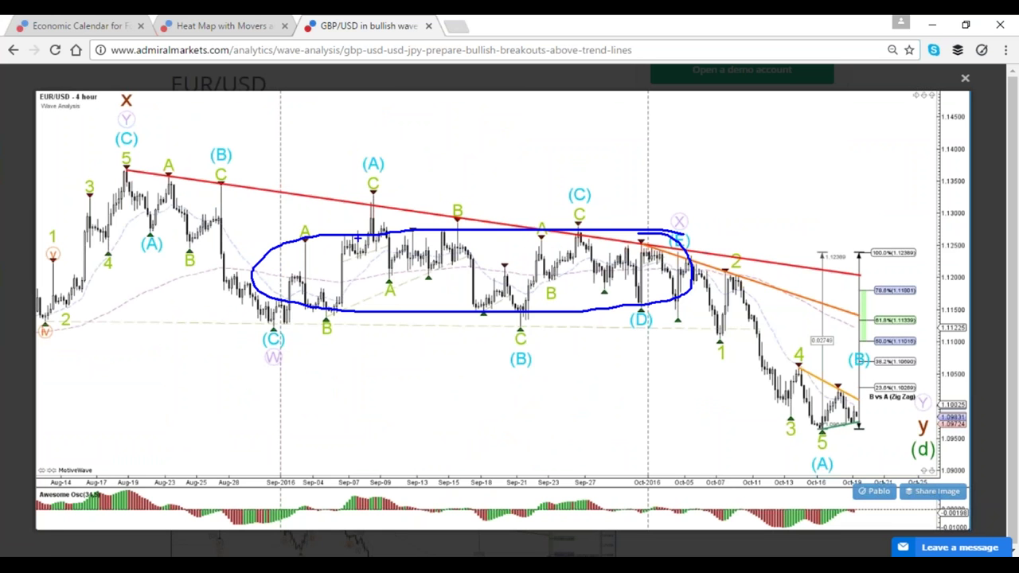
{"action": "mouse_move", "coordinate": [127, 160]}
{"action": "left_mouse_down"}
{"action": "mouse_move", "coordinate": [223, 302]}
{"action": "mouse_move", "coordinate": [246, 299]}
{"action": "mouse_move", "coordinate": [214, 298]}
{"action": "left_mouse_up"}
{"action": "mouse_move", "coordinate": [653, 111]}
{"action": "left_mouse_down"}
{"action": "mouse_move", "coordinate": [649, 167]}
{"action": "mouse_move", "coordinate": [680, 170]}
{"action": "mouse_move", "coordinate": [623, 169]}
{"action": "left_mouse_up"}
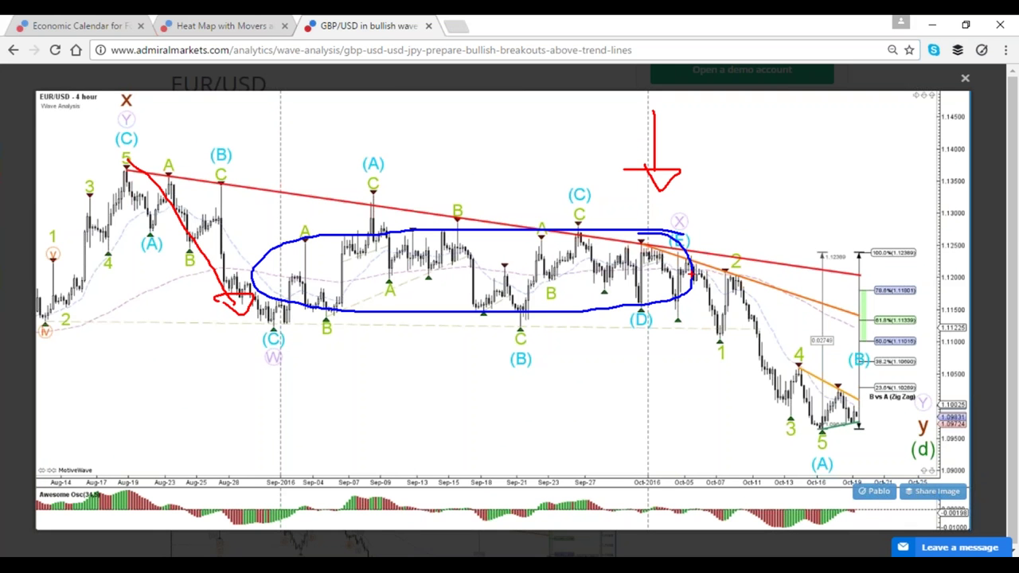
Step: Trace the October decline in red and the rebound in green, circle the 50%–61.8% Fibonacci zone, and draw a red down arrow from it
{"action": "mouse_move", "coordinate": [689, 263]}
{"action": "left_mouse_down"}
{"action": "mouse_move", "coordinate": [717, 334]}
{"action": "mouse_move", "coordinate": [731, 280]}
{"action": "mouse_move", "coordinate": [741, 350]}
{"action": "mouse_move", "coordinate": [796, 379]}
{"action": "mouse_move", "coordinate": [819, 423]}
{"action": "mouse_move", "coordinate": [840, 396]}
{"action": "mouse_move", "coordinate": [897, 361]}
{"action": "left_mouse_up"}
{"action": "key", "text": "r"}
{"action": "mouse_move", "coordinate": [908, 312]}
{"action": "left_mouse_down"}
{"action": "mouse_move", "coordinate": [865, 350]}
{"action": "mouse_move", "coordinate": [887, 314]}
{"action": "left_mouse_up"}
{"action": "mouse_move", "coordinate": [885, 362]}
{"action": "left_mouse_down"}
{"action": "mouse_move", "coordinate": [886, 346]}
{"action": "mouse_move", "coordinate": [931, 499]}
{"action": "mouse_move", "coordinate": [947, 495]}
{"action": "mouse_move", "coordinate": [883, 488]}
{"action": "left_mouse_up"}
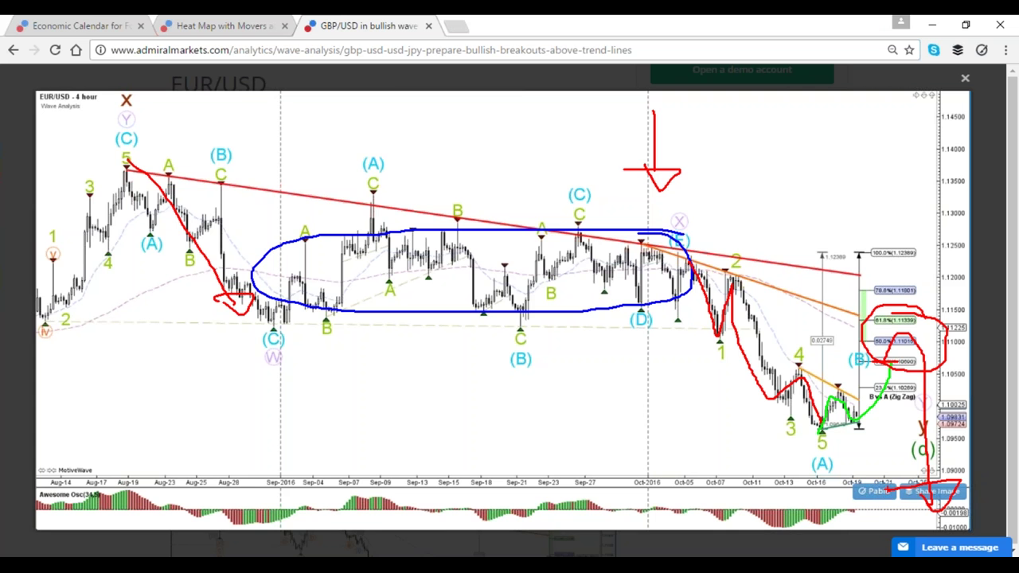
Step: Clear the drawn annotations and reopen the EUR/USD 4 hour chart enlarged to review it unmarked
{"action": "key", "text": "Escape"}
{"action": "key", "text": "Escape"}
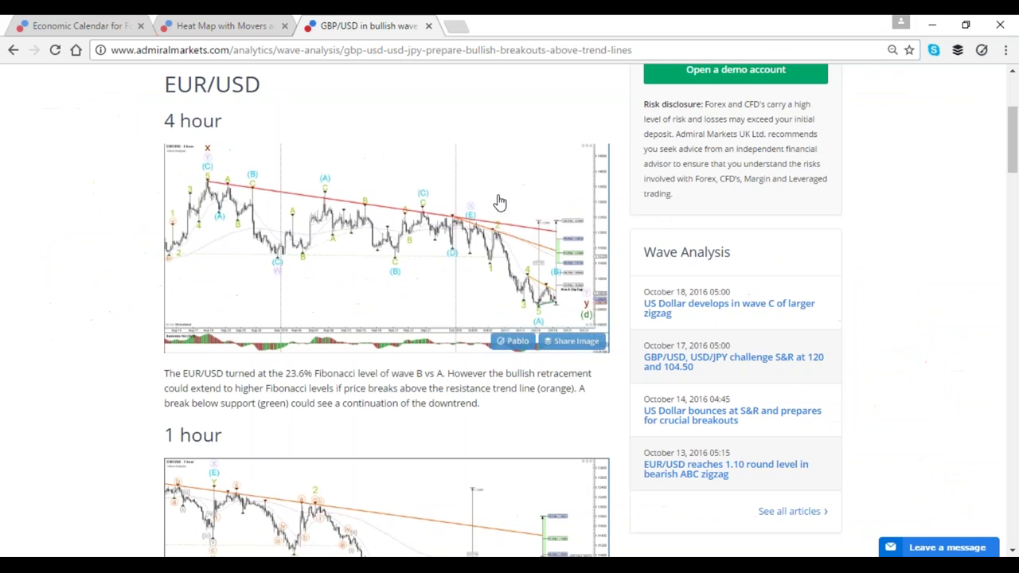
{"action": "left_click", "coordinate": [485, 229]}
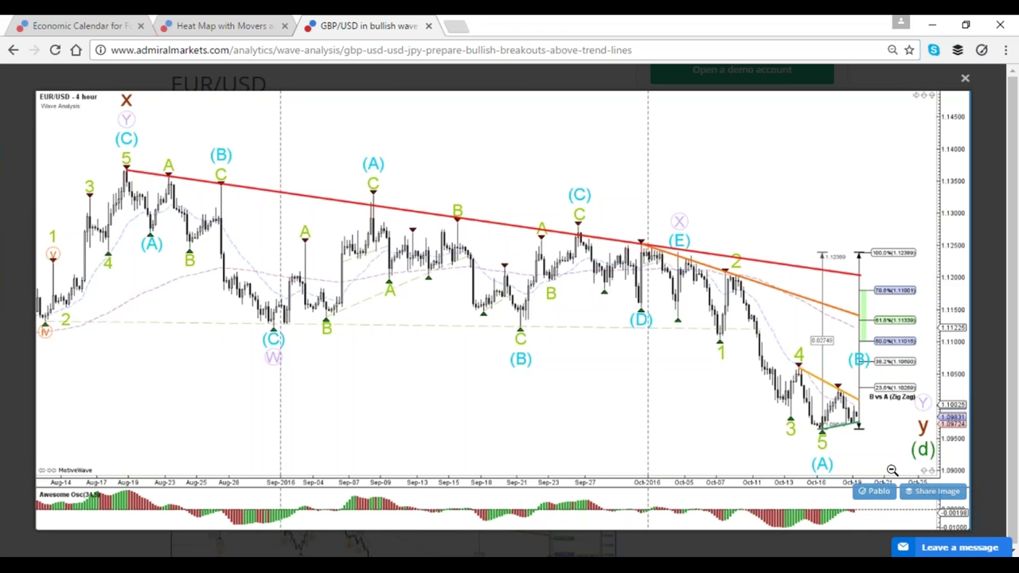
Step: Close the 4 hour chart and enlarge the EUR/USD 1 hour chart further down the article
{"action": "left_click", "coordinate": [965, 78]}
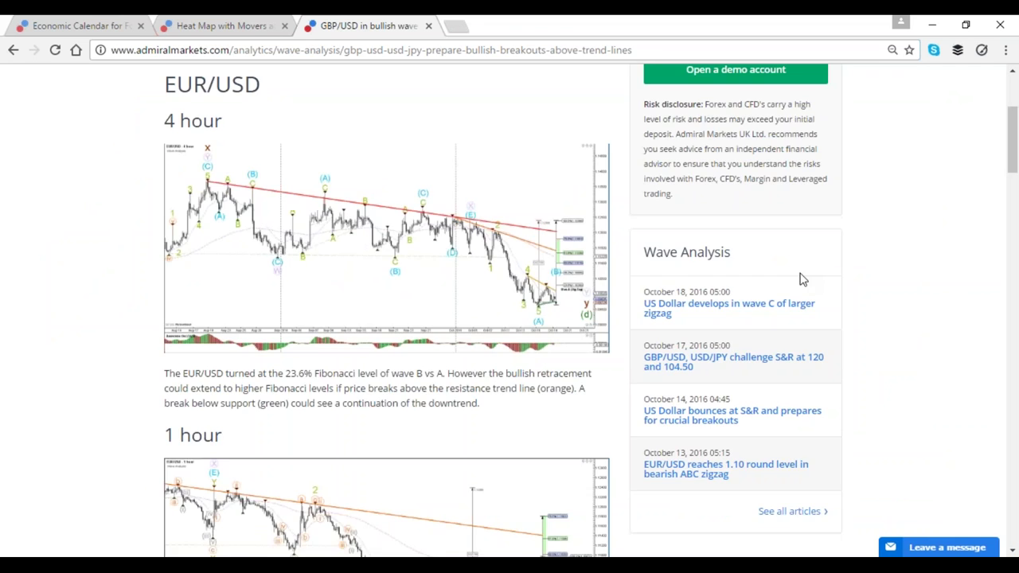
{"action": "scroll", "coordinate": [418, 379], "scroll_direction": "down", "scroll_amount": 2}
{"action": "left_click", "coordinate": [419, 380]}
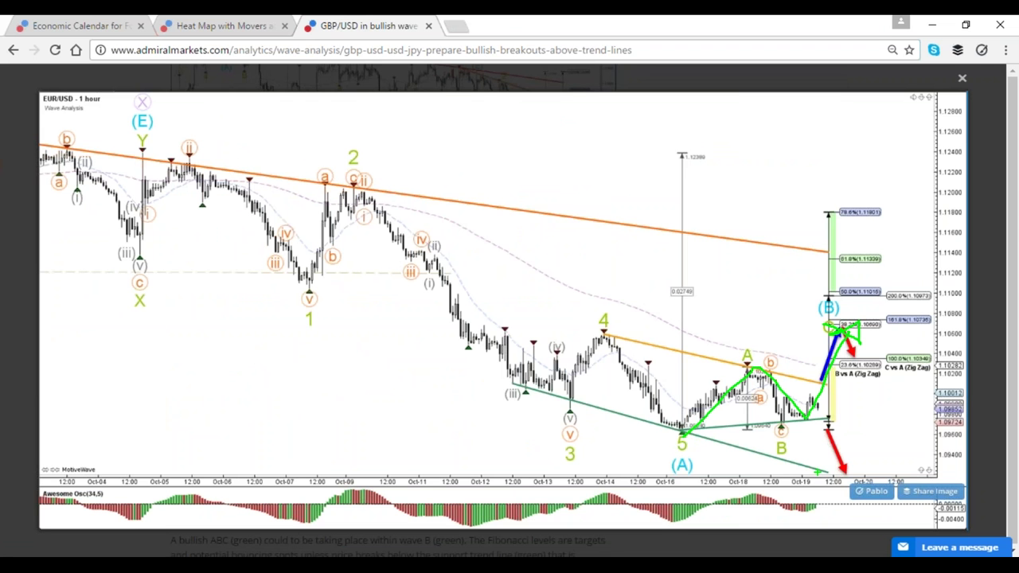
Step: Circle the Fibonacci target zone around wave (B) in red, sketch possible up and down price paths beside the latest candles, and clear the annotations
{"action": "mouse_move", "coordinate": [947, 285]}
{"action": "left_mouse_down"}
{"action": "mouse_move", "coordinate": [784, 297]}
{"action": "mouse_move", "coordinate": [837, 249]}
{"action": "left_mouse_up"}
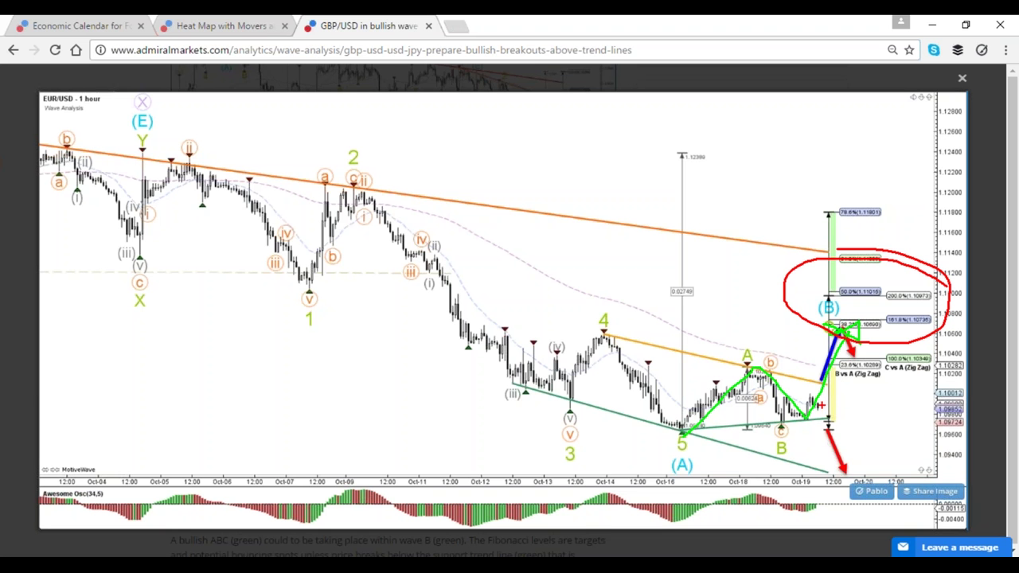
{"action": "mouse_move", "coordinate": [820, 411]}
{"action": "left_mouse_down"}
{"action": "mouse_move", "coordinate": [826, 388]}
{"action": "mouse_move", "coordinate": [854, 409]}
{"action": "mouse_move", "coordinate": [899, 315]}
{"action": "mouse_move", "coordinate": [908, 329]}
{"action": "mouse_move", "coordinate": [875, 322]}
{"action": "left_mouse_up"}
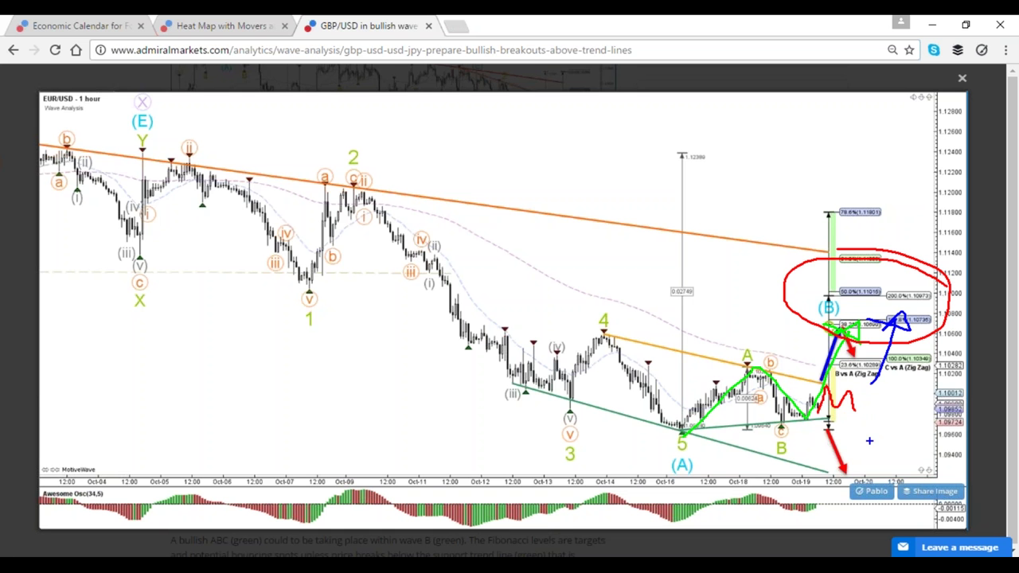
{"action": "left_click_drag", "start_coordinate": [853, 422], "coordinate": [874, 468]}
{"action": "key", "text": "Escape"}
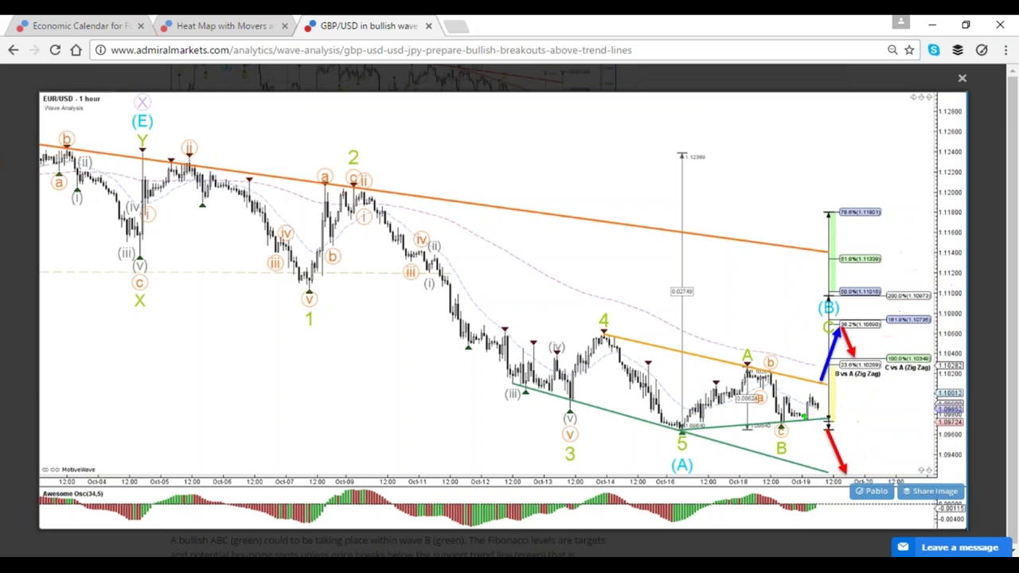
Step: Reopen the EUR/USD 1 hour chart enlarged, sketch a red zigzag ending downward beside the lower red arrow, and close the chart
{"action": "key", "text": "Escape"}
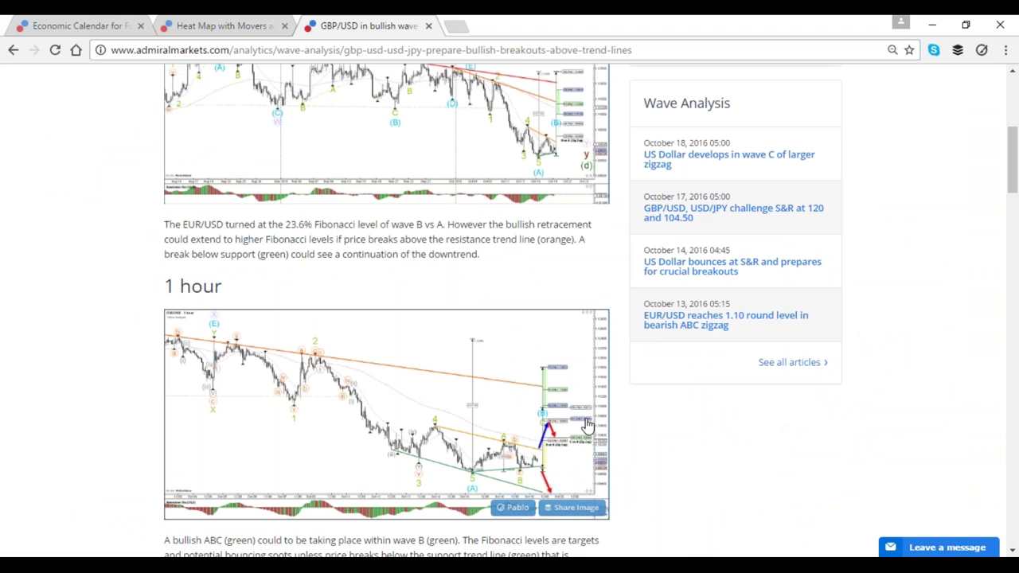
{"action": "left_click", "coordinate": [487, 402]}
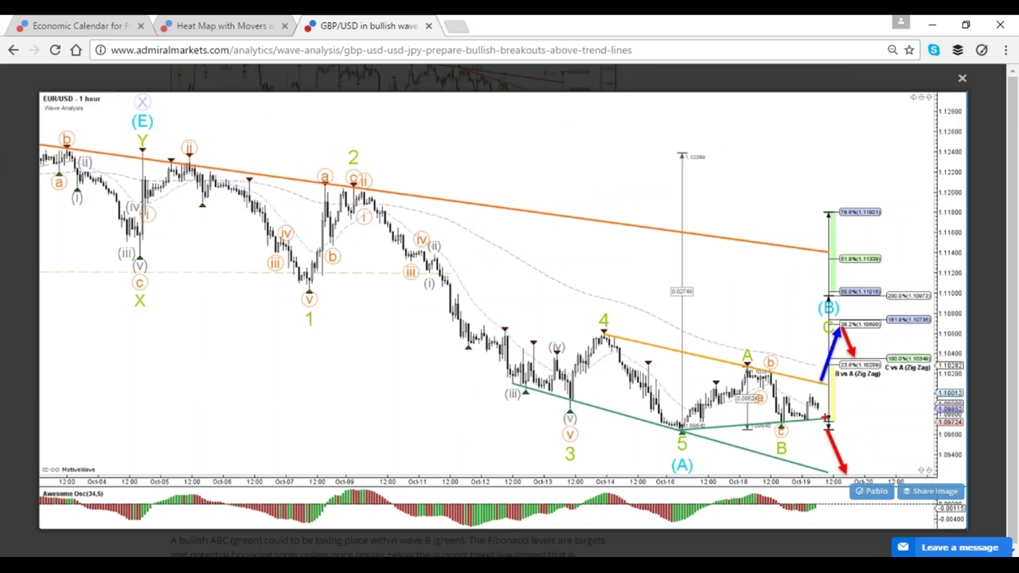
{"action": "key", "text": "Escape"}
{"action": "key", "text": "Escape"}
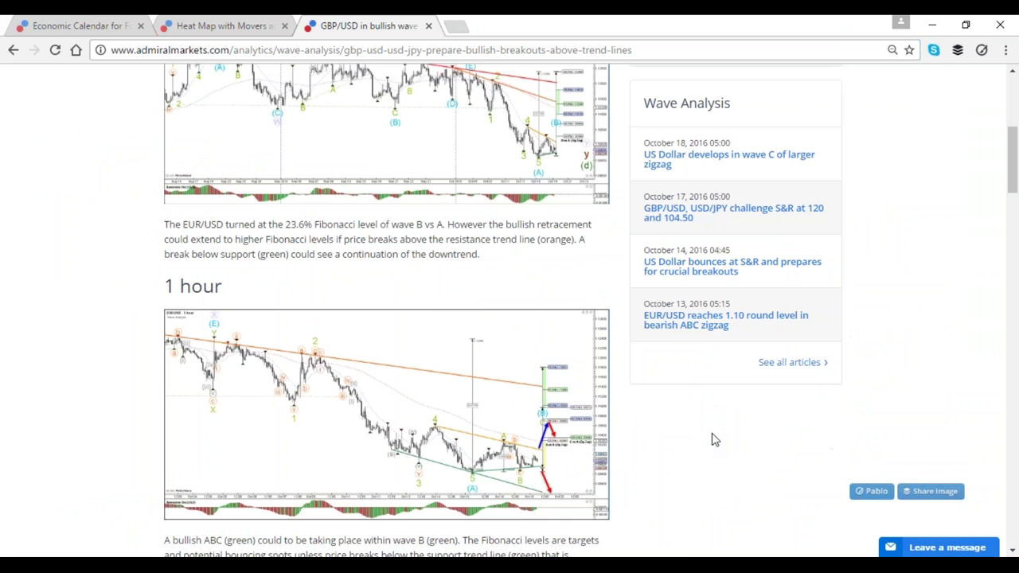
{"action": "left_click", "coordinate": [560, 416]}
{"action": "mouse_move", "coordinate": [849, 421]}
{"action": "left_mouse_down"}
{"action": "mouse_move", "coordinate": [859, 442]}
{"action": "mouse_move", "coordinate": [879, 437]}
{"action": "left_mouse_up"}
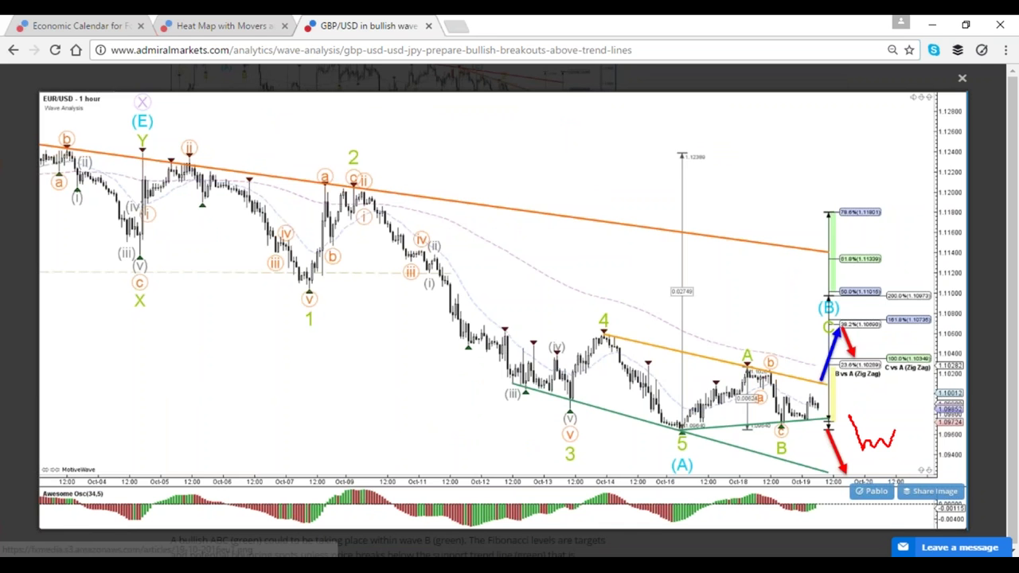
{"action": "mouse_move", "coordinate": [888, 424]}
{"action": "left_mouse_down"}
{"action": "mouse_move", "coordinate": [907, 426]}
{"action": "mouse_move", "coordinate": [886, 429]}
{"action": "mouse_move", "coordinate": [909, 481]}
{"action": "left_mouse_up"}
{"action": "key", "text": "Escape"}
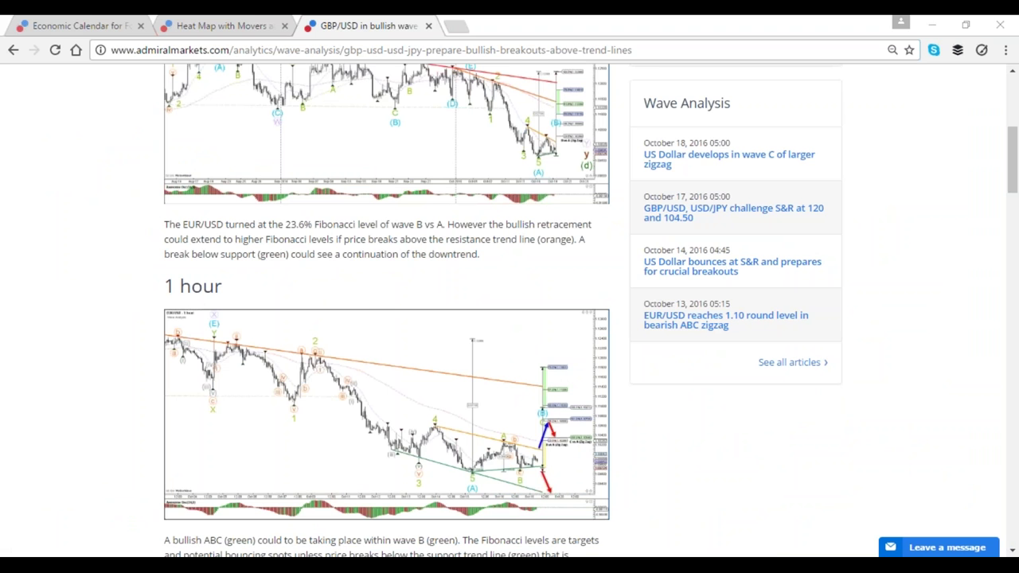
Step: Switch to MetaTrader and compare the EURUSD chart on the M5 and H1 timeframes around the rising support trend line
{"action": "key", "text": "alt+Tab"}
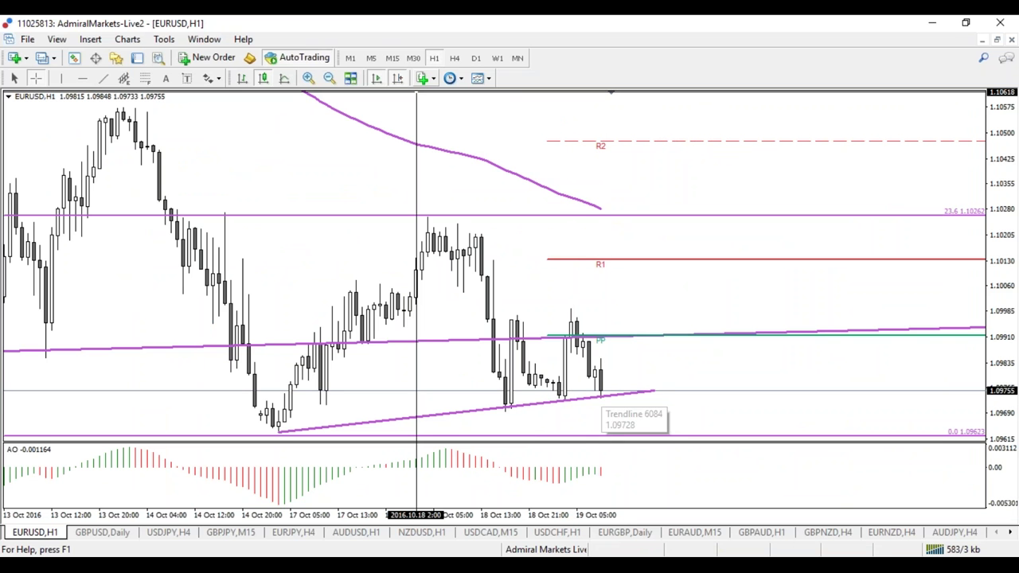
{"action": "left_click", "coordinate": [370, 58]}
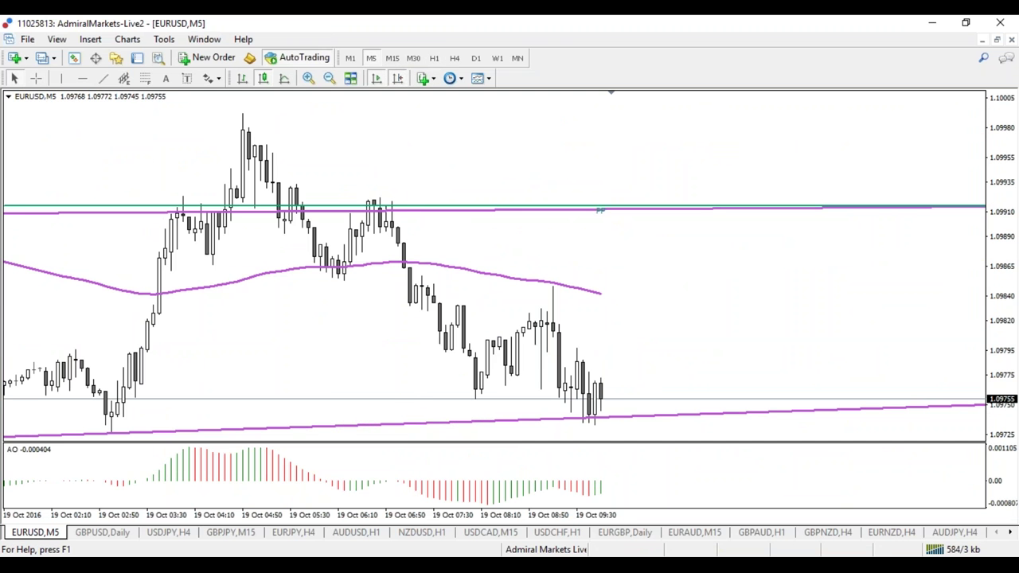
{"action": "key", "text": "minus"}
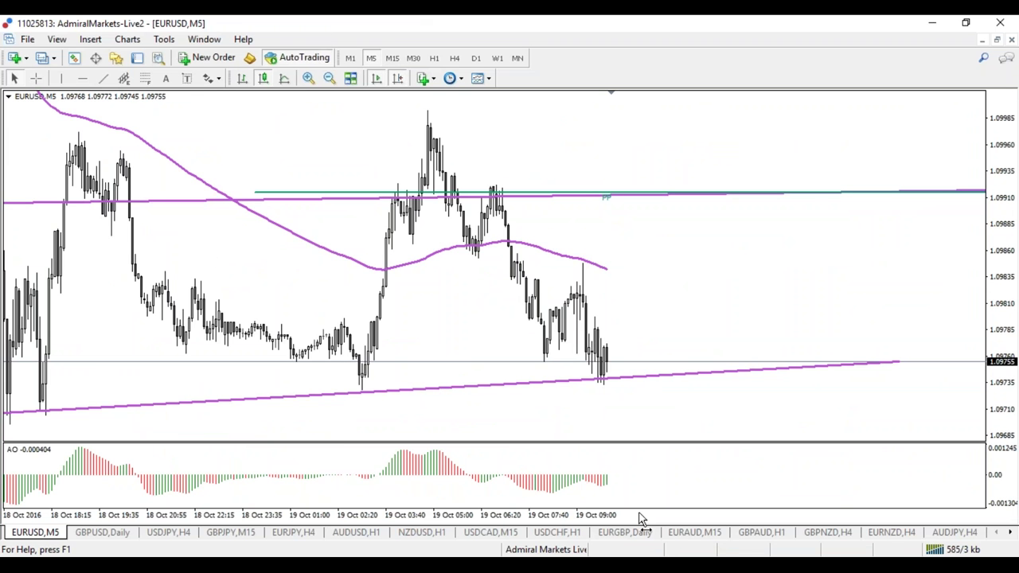
{"action": "left_click", "coordinate": [434, 58]}
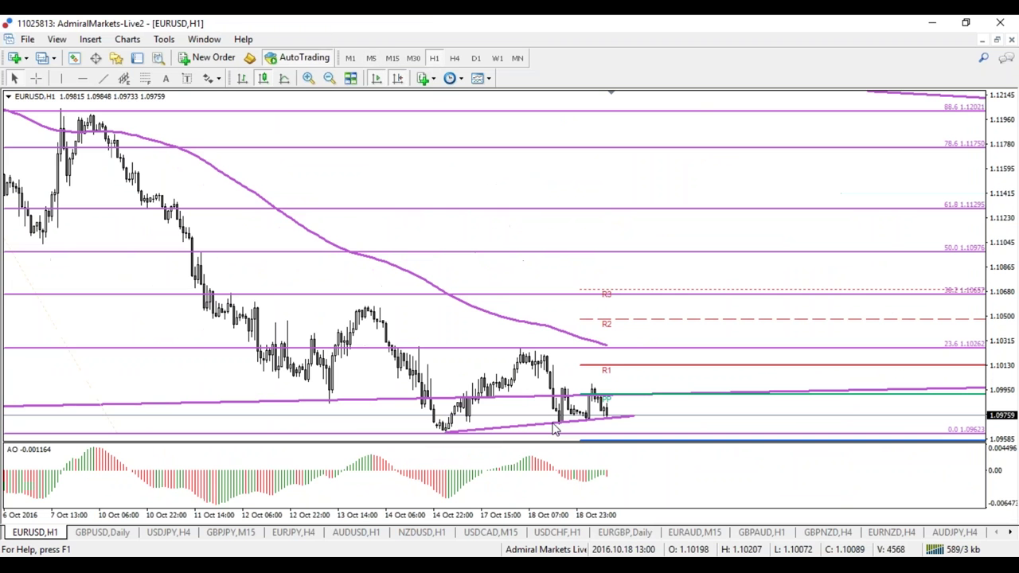
Step: On the EURUSD M5 chart, trace the down-up-down legs, circle the latest low and underline the earlier low in red, and clear the marks
{"action": "left_click", "coordinate": [371, 58]}
{"action": "mouse_move", "coordinate": [90, 147]}
{"action": "left_mouse_down"}
{"action": "mouse_move", "coordinate": [353, 374]}
{"action": "mouse_move", "coordinate": [464, 212]}
{"action": "mouse_move", "coordinate": [596, 407]}
{"action": "left_mouse_up"}
{"action": "mouse_move", "coordinate": [631, 369]}
{"action": "left_mouse_down"}
{"action": "mouse_move", "coordinate": [578, 365]}
{"action": "mouse_move", "coordinate": [597, 378]}
{"action": "left_mouse_up"}
{"action": "mouse_move", "coordinate": [40, 418]}
{"action": "left_mouse_down"}
{"action": "mouse_move", "coordinate": [59, 430]}
{"action": "mouse_move", "coordinate": [19, 404]}
{"action": "mouse_move", "coordinate": [696, 424]}
{"action": "left_mouse_up"}
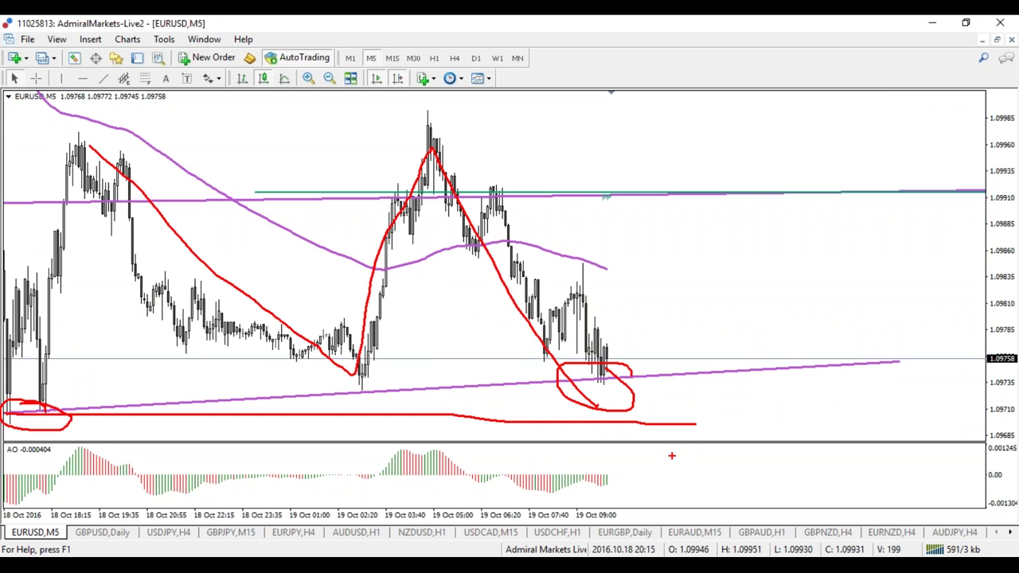
{"action": "key", "text": "e"}
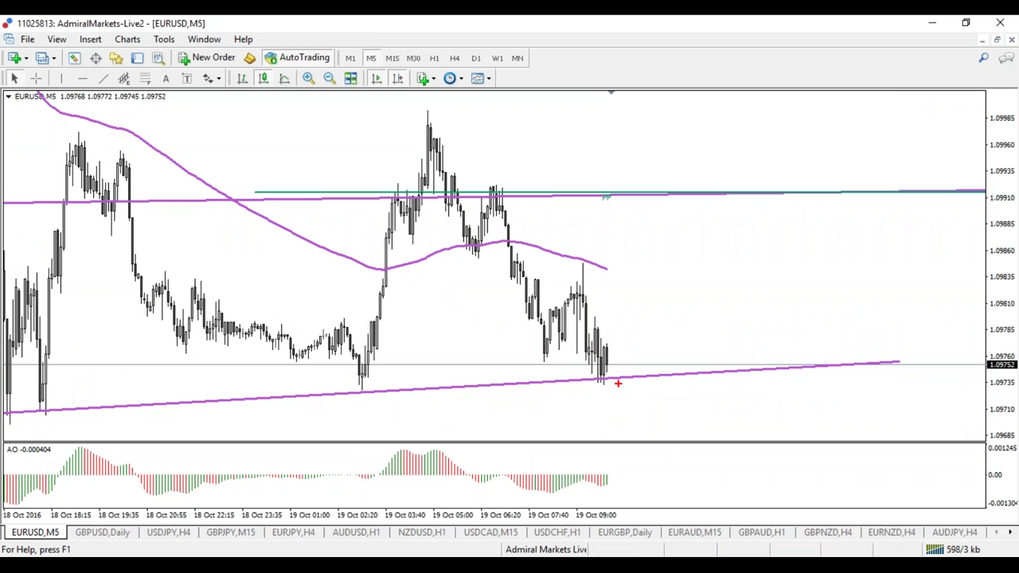
Step: Circle the latest low, dash a green rise and red dip ending in a blue box, sketch blue inverted head-and-shoulders, and clear the drawings
{"action": "left_click_drag", "start_coordinate": [614, 382], "coordinate": [620, 385]}
{"action": "mouse_move", "coordinate": [616, 335]}
{"action": "left_mouse_down"}
{"action": "mouse_move", "coordinate": [638, 298]}
{"action": "mouse_move", "coordinate": [657, 353]}
{"action": "mouse_move", "coordinate": [646, 348]}
{"action": "left_mouse_up"}
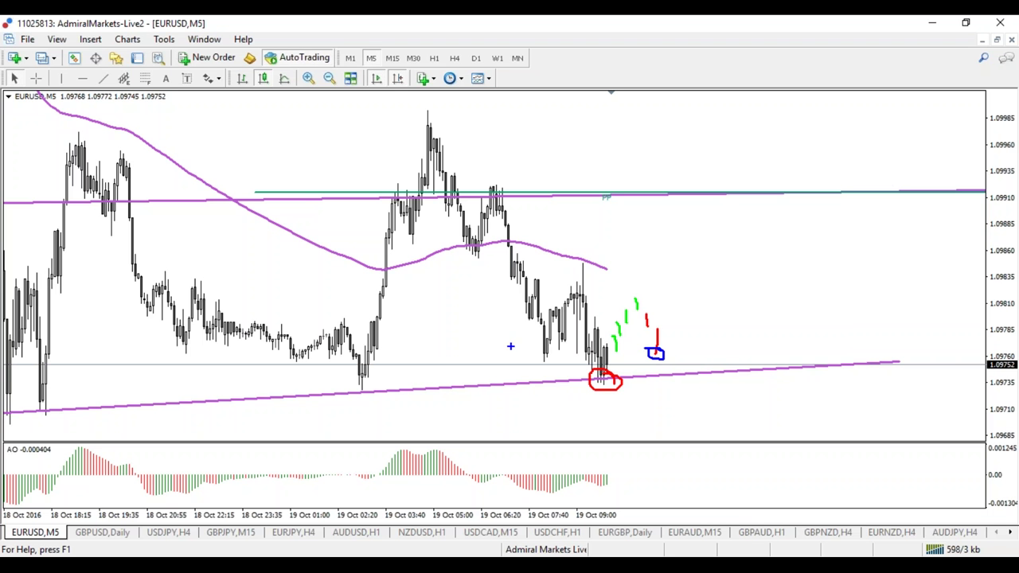
{"action": "mouse_move", "coordinate": [515, 338]}
{"action": "left_mouse_down"}
{"action": "mouse_move", "coordinate": [539, 387]}
{"action": "mouse_move", "coordinate": [606, 407]}
{"action": "mouse_move", "coordinate": [626, 369]}
{"action": "mouse_move", "coordinate": [670, 388]}
{"action": "mouse_move", "coordinate": [728, 310]}
{"action": "left_mouse_up"}
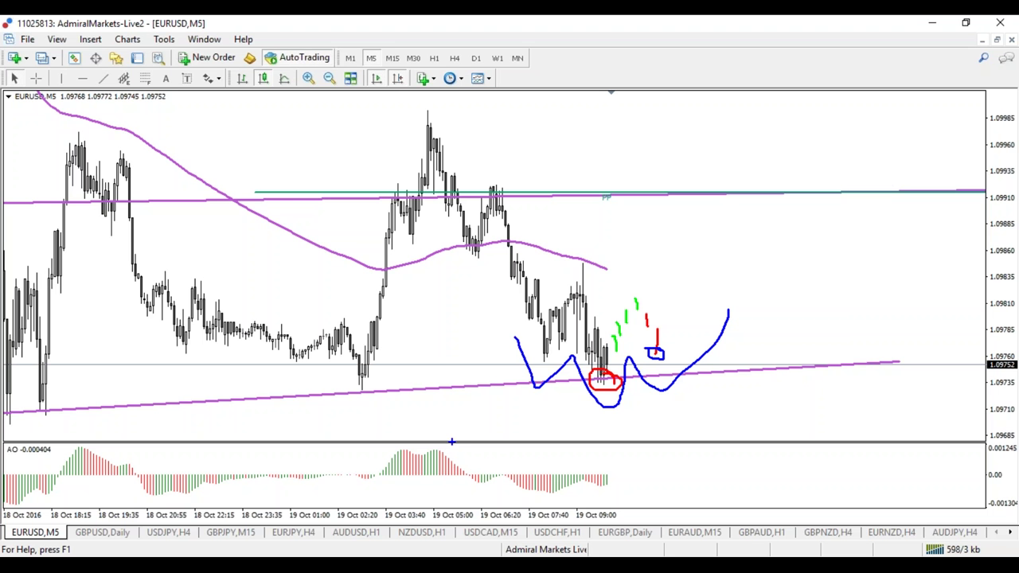
{"action": "key", "text": "Escape"}
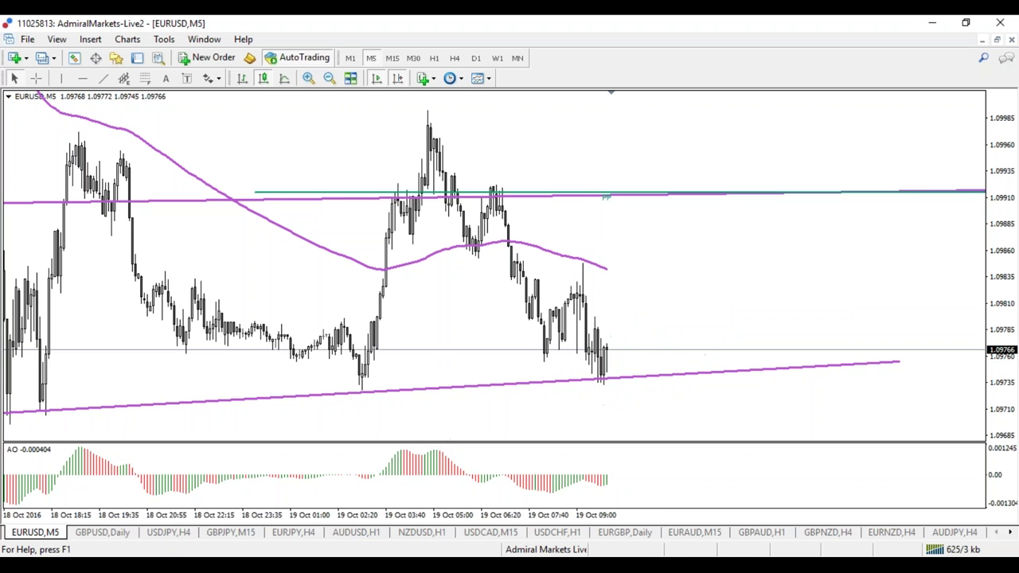
Step: Review the earlier M5 candles and sketch a blue bounce with pullback zone, an inverted head-and-shoulders curve and a down arrow near the latest candles
{"action": "mouse_move", "coordinate": [502, 269]}
{"action": "left_mouse_down"}
{"action": "mouse_move", "coordinate": [526, 269]}
{"action": "mouse_move", "coordinate": [502, 269]}
{"action": "left_mouse_up"}
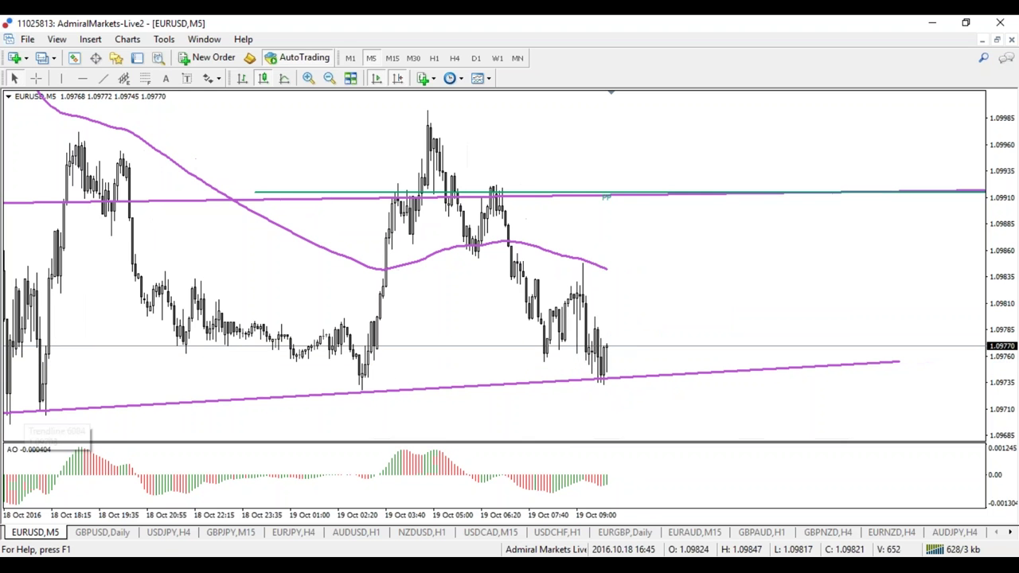
{"action": "left_click_drag", "start_coordinate": [332, 175], "coordinate": [440, 175]}
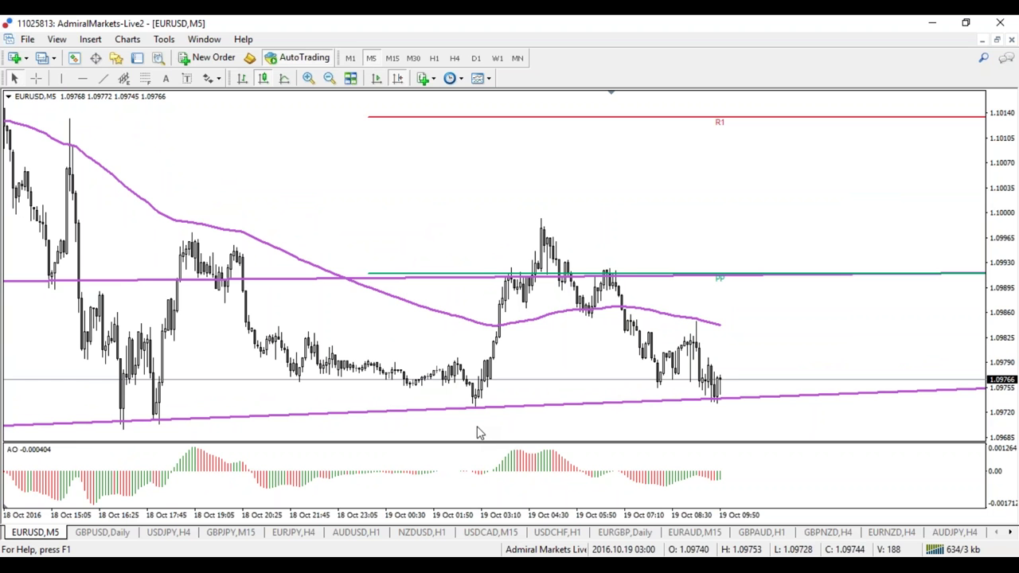
{"action": "mouse_move", "coordinate": [740, 369]}
{"action": "left_mouse_down"}
{"action": "mouse_move", "coordinate": [653, 368]}
{"action": "mouse_move", "coordinate": [638, 349]}
{"action": "mouse_move", "coordinate": [681, 346]}
{"action": "left_mouse_up"}
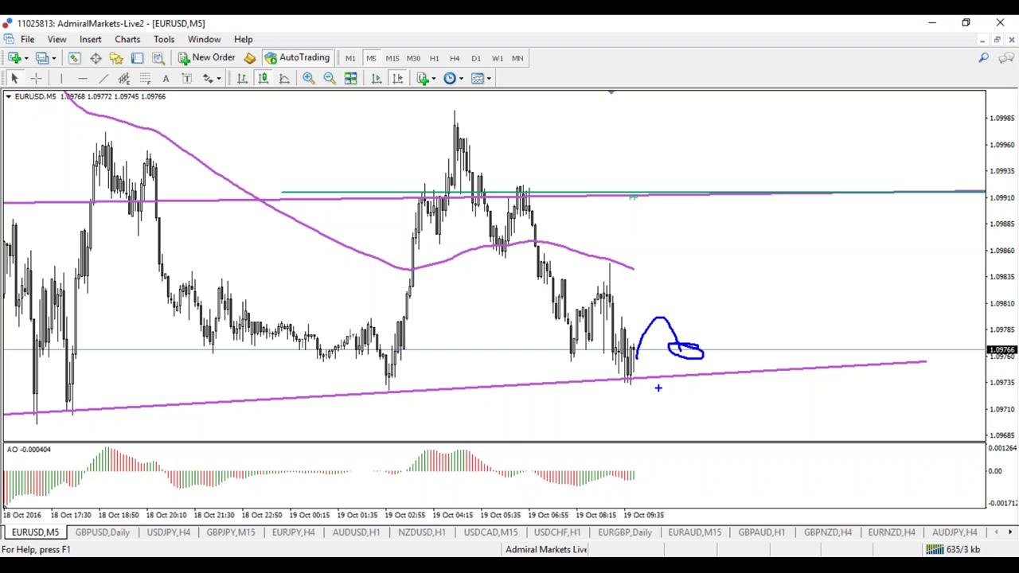
{"action": "mouse_move", "coordinate": [550, 350]}
{"action": "left_mouse_down"}
{"action": "mouse_move", "coordinate": [668, 370]}
{"action": "mouse_move", "coordinate": [732, 328]}
{"action": "mouse_move", "coordinate": [720, 308]}
{"action": "left_mouse_up"}
{"action": "mouse_move", "coordinate": [676, 268]}
{"action": "left_mouse_down"}
{"action": "mouse_move", "coordinate": [676, 298]}
{"action": "mouse_move", "coordinate": [686, 301]}
{"action": "left_mouse_up"}
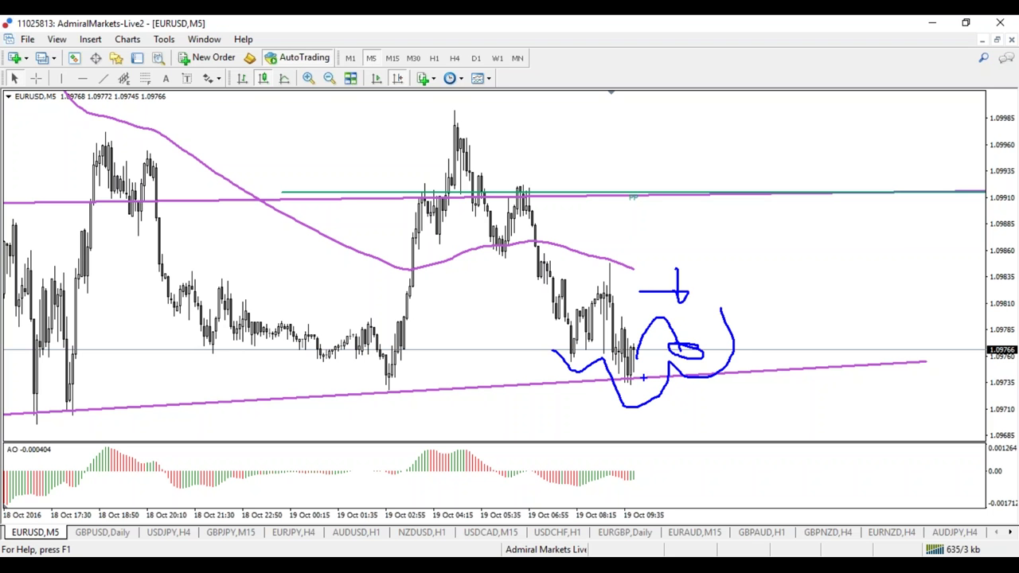
Step: Trace the latest decline's zigzag in red, clear the drawings, trace the larger down-up-down legs with an arrowhead, and clear those
{"action": "key", "text": "r"}
{"action": "mouse_move", "coordinate": [455, 125]}
{"action": "left_mouse_down"}
{"action": "mouse_move", "coordinate": [498, 239]}
{"action": "mouse_move", "coordinate": [551, 277]}
{"action": "mouse_move", "coordinate": [603, 285]}
{"action": "mouse_move", "coordinate": [648, 393]}
{"action": "mouse_move", "coordinate": [625, 383]}
{"action": "left_mouse_up"}
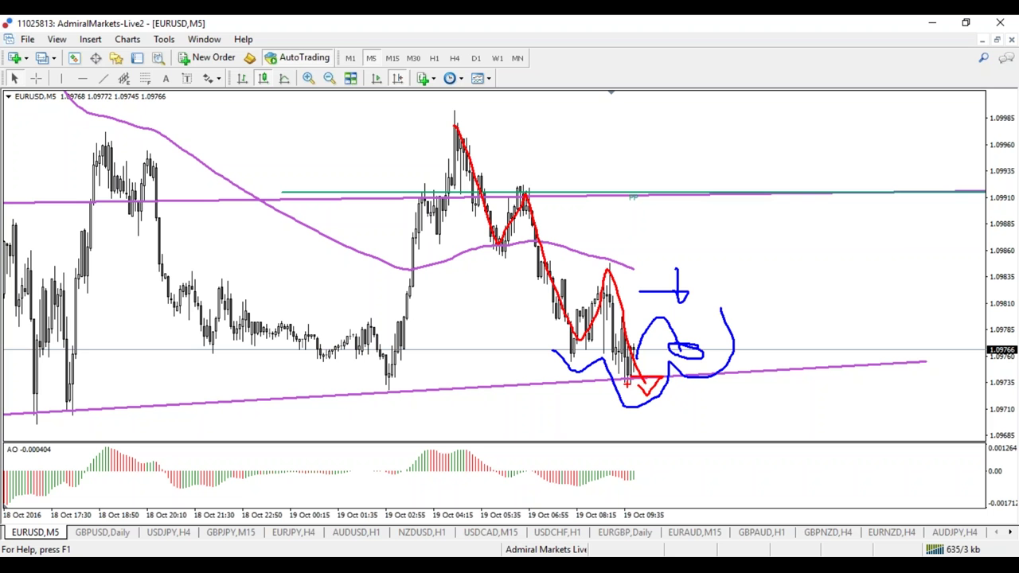
{"action": "key", "text": "Escape"}
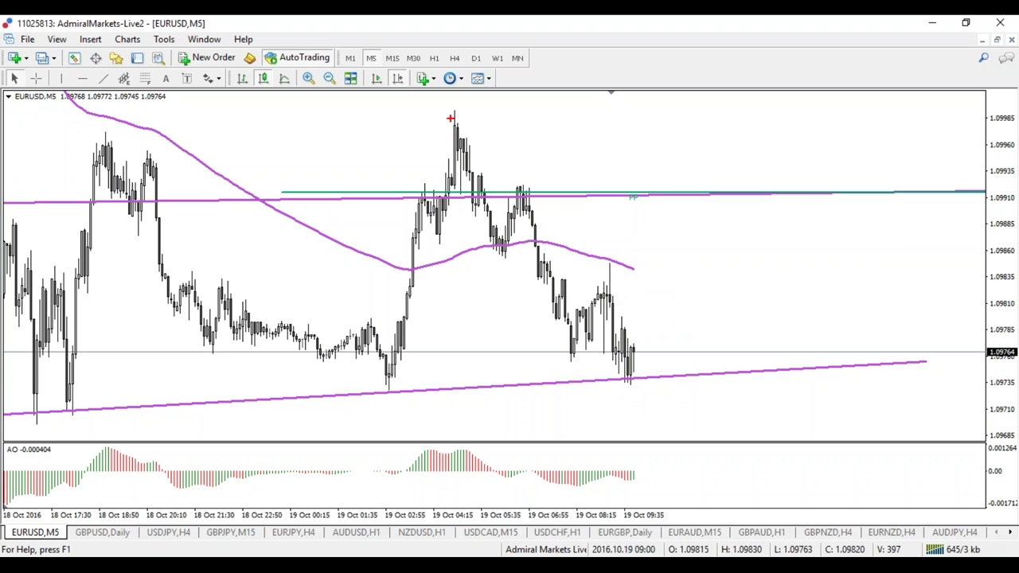
{"action": "mouse_move", "coordinate": [94, 164]}
{"action": "left_mouse_down"}
{"action": "mouse_move", "coordinate": [123, 188]}
{"action": "mouse_move", "coordinate": [437, 239]}
{"action": "mouse_move", "coordinate": [574, 282]}
{"action": "mouse_move", "coordinate": [637, 360]}
{"action": "mouse_move", "coordinate": [600, 355]}
{"action": "left_mouse_up"}
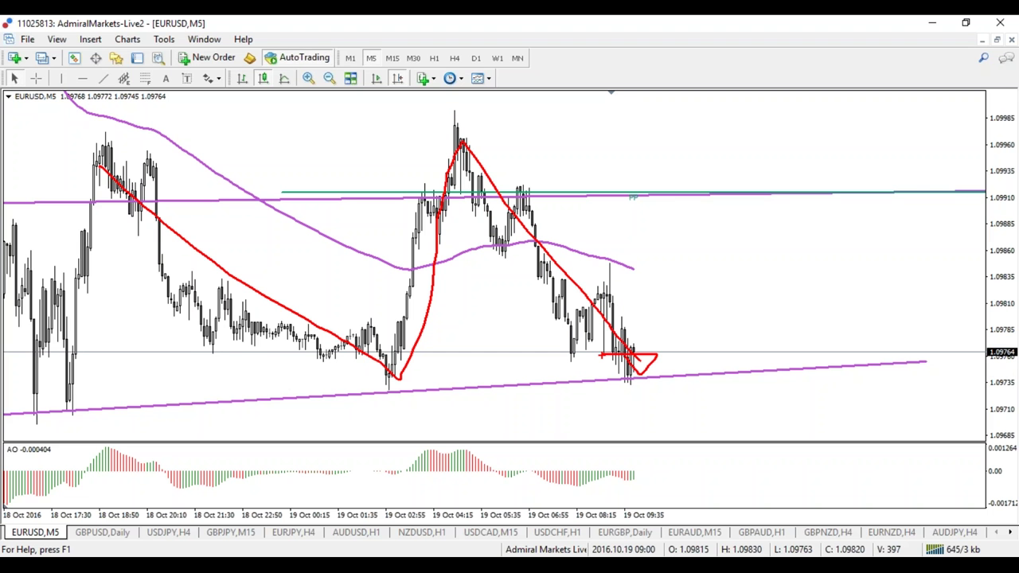
{"action": "key", "text": "Escape"}
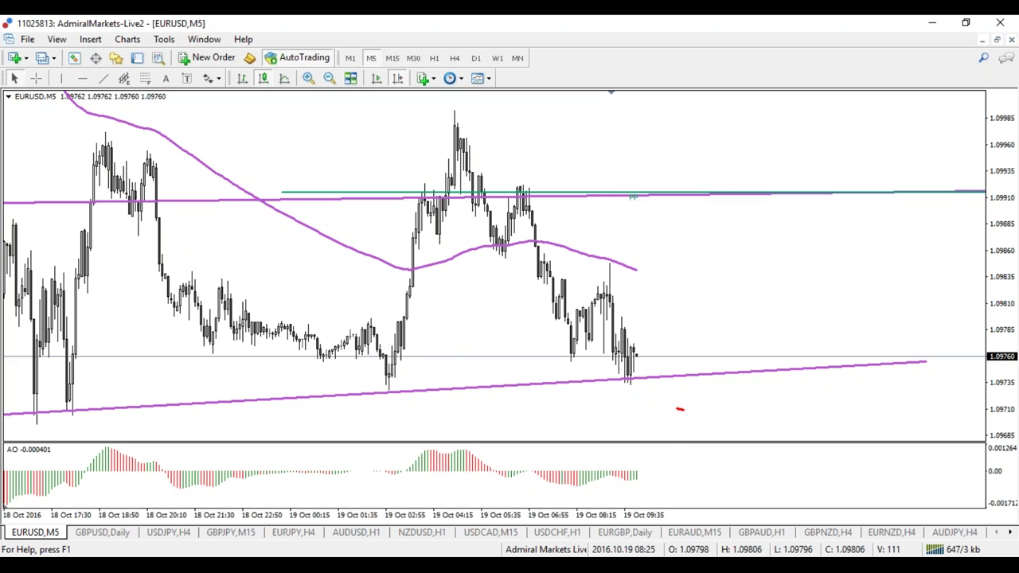
Step: Write a red C below the latest low, trace the latest decline as five legs, and number its waves 1 to 5
{"action": "left_click_drag", "start_coordinate": [681, 410], "coordinate": [681, 427]}
{"action": "mouse_move", "coordinate": [452, 117]}
{"action": "left_mouse_down"}
{"action": "mouse_move", "coordinate": [501, 255]}
{"action": "mouse_move", "coordinate": [519, 191]}
{"action": "mouse_move", "coordinate": [579, 358]}
{"action": "mouse_move", "coordinate": [602, 272]}
{"action": "mouse_move", "coordinate": [648, 383]}
{"action": "left_mouse_up"}
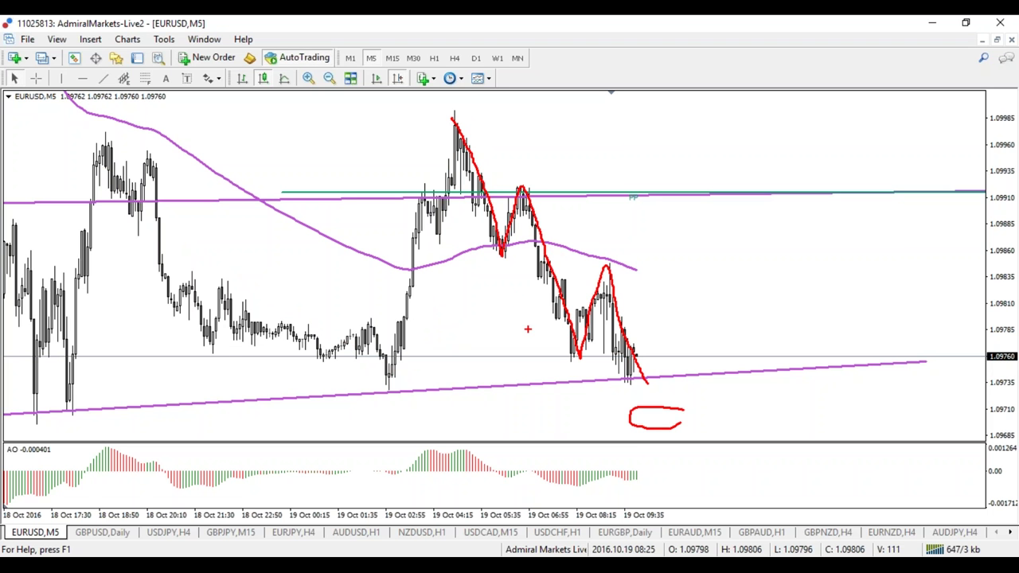
{"action": "left_click_drag", "start_coordinate": [504, 269], "coordinate": [506, 294]}
{"action": "mouse_move", "coordinate": [535, 156]}
{"action": "left_mouse_down"}
{"action": "mouse_move", "coordinate": [540, 182]}
{"action": "mouse_move", "coordinate": [578, 184]}
{"action": "left_mouse_up"}
{"action": "left_click_drag", "start_coordinate": [545, 363], "coordinate": [522, 383]}
{"action": "left_click_drag", "start_coordinate": [621, 226], "coordinate": [649, 236]}
{"action": "left_click_drag", "start_coordinate": [634, 229], "coordinate": [633, 260]}
{"action": "mouse_move", "coordinate": [603, 398]}
{"action": "left_mouse_down"}
{"action": "mouse_move", "coordinate": [591, 426]}
{"action": "mouse_move", "coordinate": [638, 397]}
{"action": "left_mouse_up"}
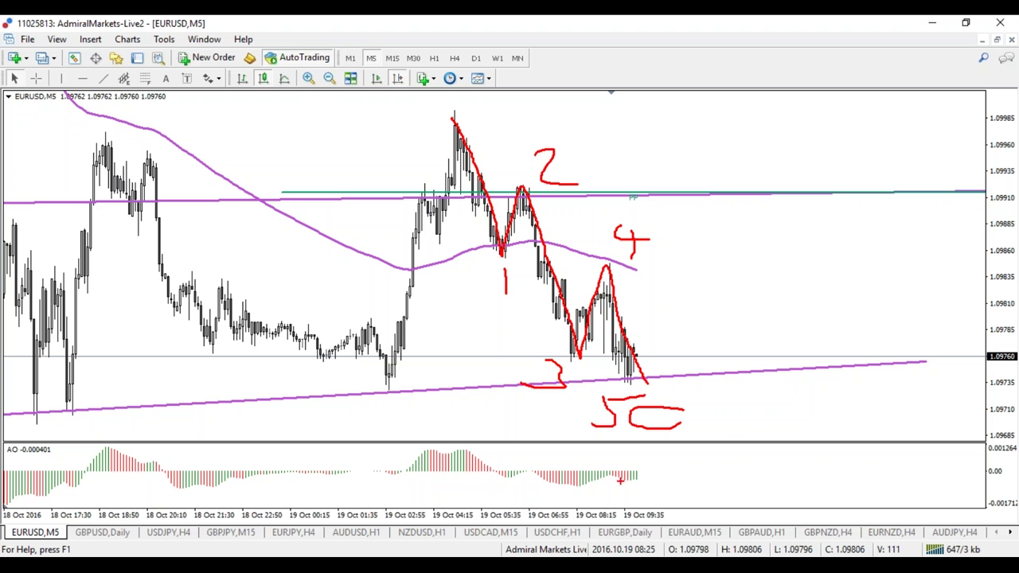
Step: Circle the C in red and label the 19 October peak B and the preceding low A
{"action": "mouse_move", "coordinate": [691, 430]}
{"action": "left_mouse_down"}
{"action": "mouse_move", "coordinate": [665, 390]}
{"action": "mouse_move", "coordinate": [720, 434]}
{"action": "mouse_move", "coordinate": [677, 401]}
{"action": "left_mouse_up"}
{"action": "mouse_move", "coordinate": [404, 88]}
{"action": "left_mouse_down"}
{"action": "mouse_move", "coordinate": [406, 126]}
{"action": "mouse_move", "coordinate": [432, 129]}
{"action": "left_mouse_up"}
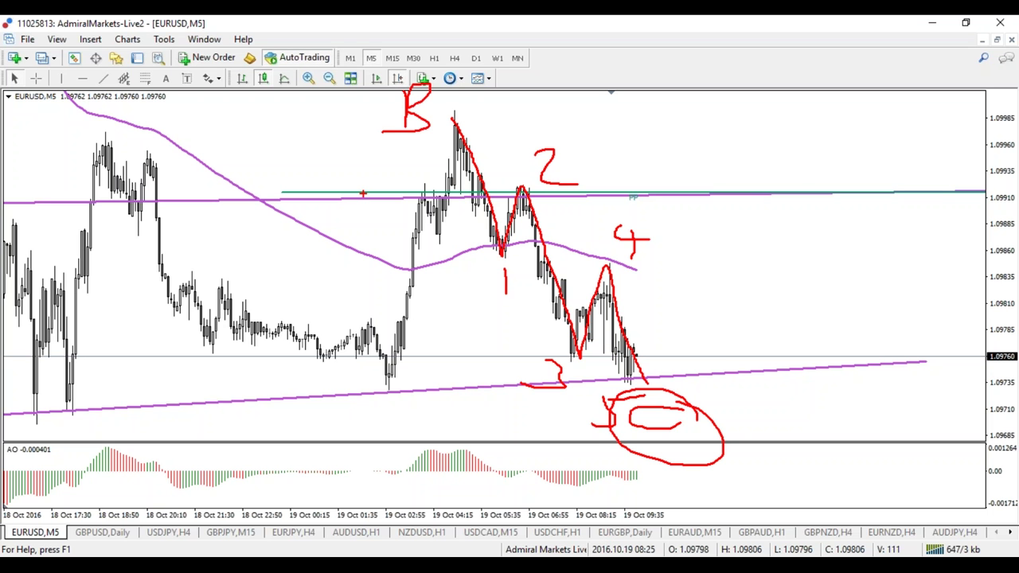
{"action": "mouse_move", "coordinate": [343, 402]}
{"action": "left_mouse_down"}
{"action": "mouse_move", "coordinate": [340, 454]}
{"action": "mouse_move", "coordinate": [381, 457]}
{"action": "mouse_move", "coordinate": [342, 430]}
{"action": "left_mouse_up"}
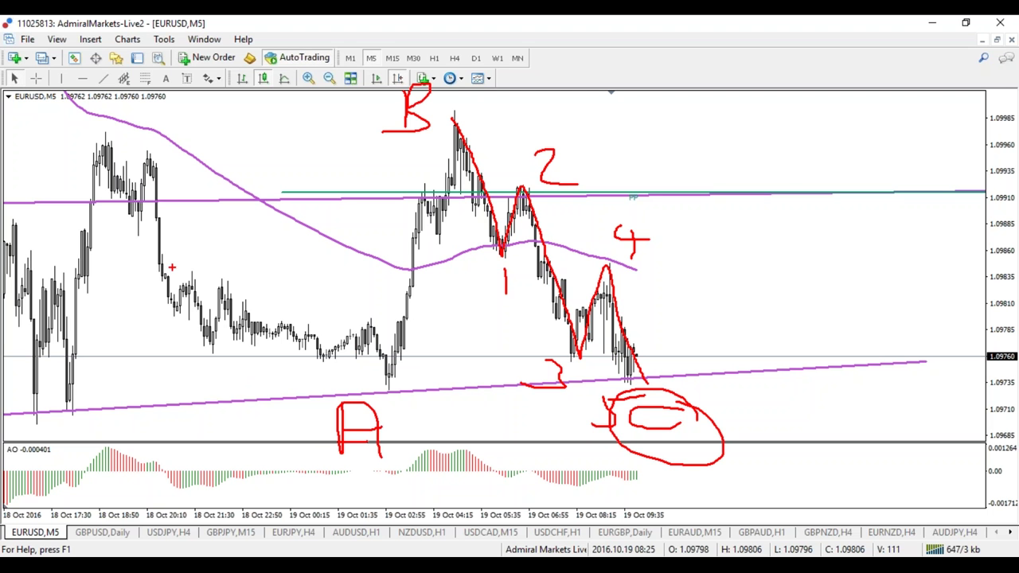
Step: Trace the earlier decline into point A in red, number its five waves 1 to 5, and clear all annotations
{"action": "mouse_move", "coordinate": [101, 141]}
{"action": "left_mouse_down"}
{"action": "mouse_move", "coordinate": [121, 220]}
{"action": "mouse_move", "coordinate": [151, 163]}
{"action": "mouse_move", "coordinate": [217, 348]}
{"action": "mouse_move", "coordinate": [333, 330]}
{"action": "mouse_move", "coordinate": [366, 381]}
{"action": "left_mouse_up"}
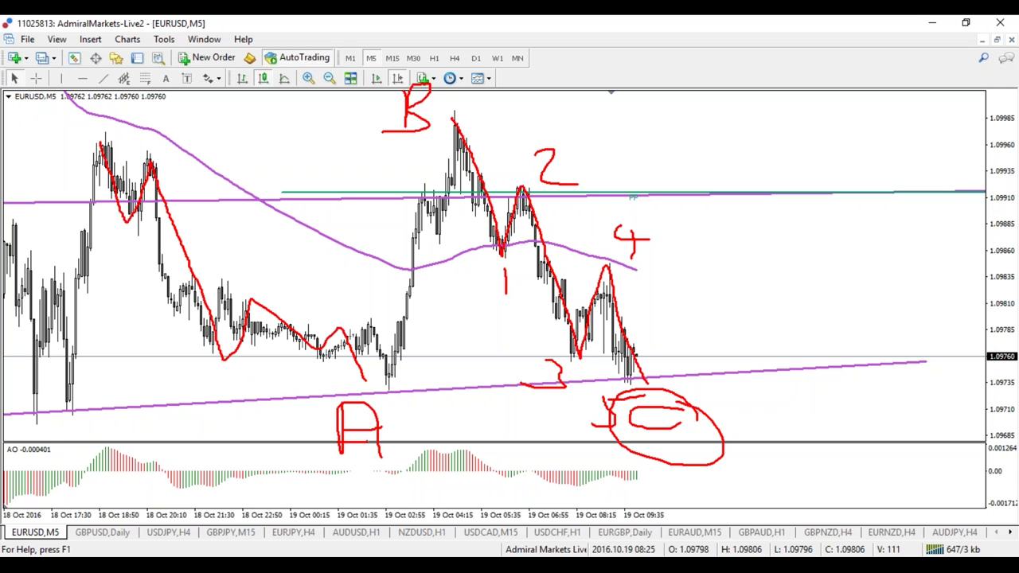
{"action": "mouse_move", "coordinate": [75, 233]}
{"action": "left_mouse_down"}
{"action": "mouse_move", "coordinate": [90, 268]}
{"action": "mouse_move", "coordinate": [121, 280]}
{"action": "left_mouse_up"}
{"action": "left_click_drag", "start_coordinate": [158, 138], "coordinate": [236, 161]}
{"action": "left_click_drag", "start_coordinate": [162, 369], "coordinate": [151, 386]}
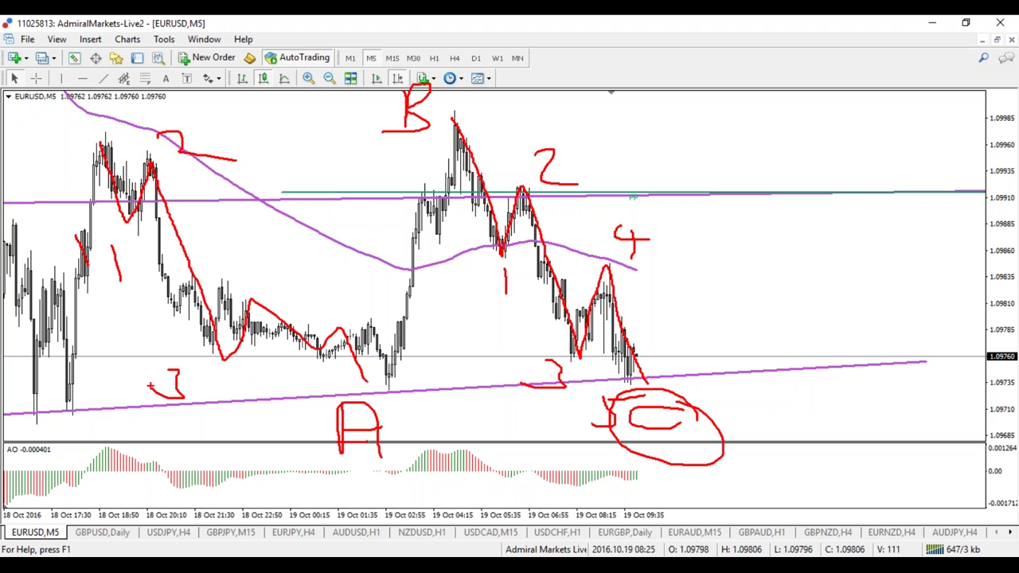
{"action": "left_click_drag", "start_coordinate": [257, 268], "coordinate": [285, 276]}
{"action": "left_click_drag", "start_coordinate": [284, 267], "coordinate": [284, 296]}
{"action": "mouse_move", "coordinate": [388, 371]}
{"action": "left_mouse_down"}
{"action": "mouse_move", "coordinate": [376, 390]}
{"action": "mouse_move", "coordinate": [419, 367]}
{"action": "left_mouse_up"}
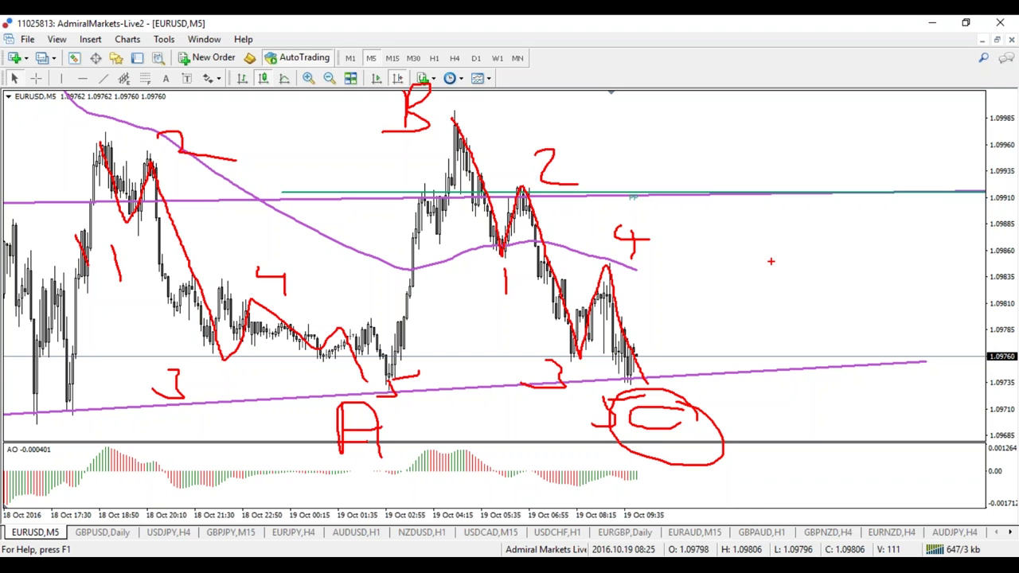
{"action": "key", "text": "Escape"}
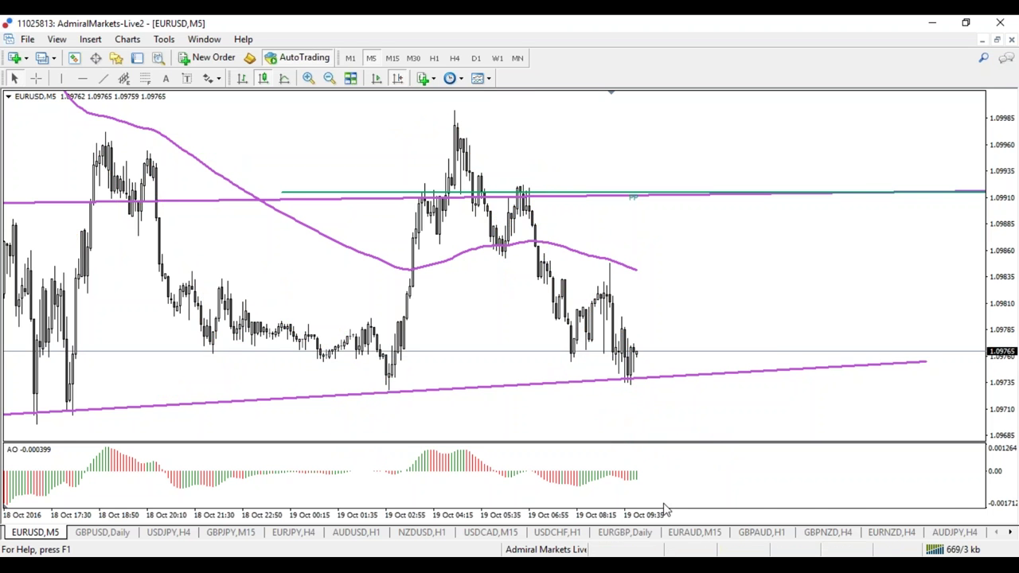
Step: Enlarge the latest M5 candles, mark the 09:45 candle with a green down arrow, and underline the following candle's low in green
{"action": "left_click_drag", "start_coordinate": [662, 511], "coordinate": [667, 511]}
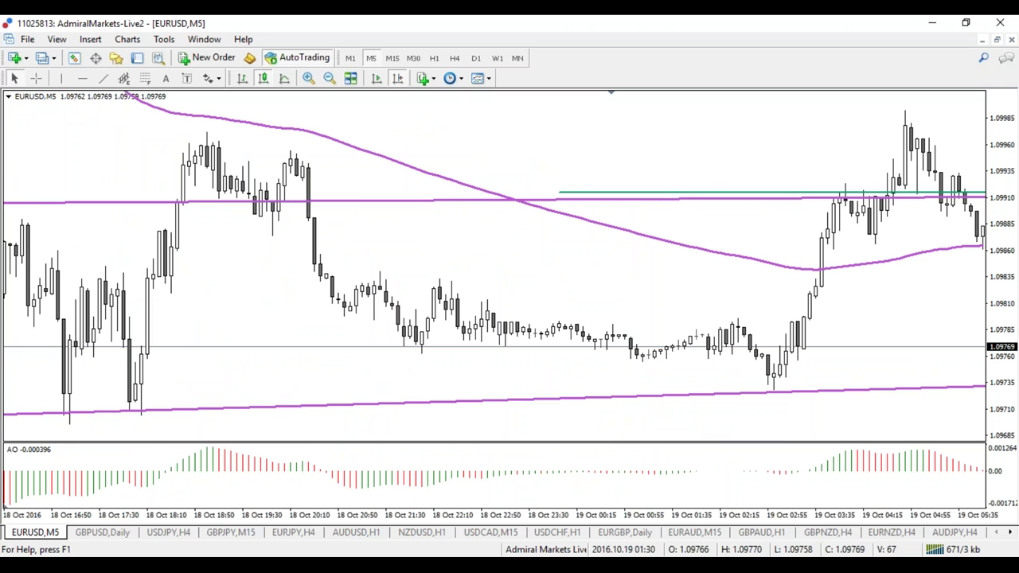
{"action": "key", "text": "End"}
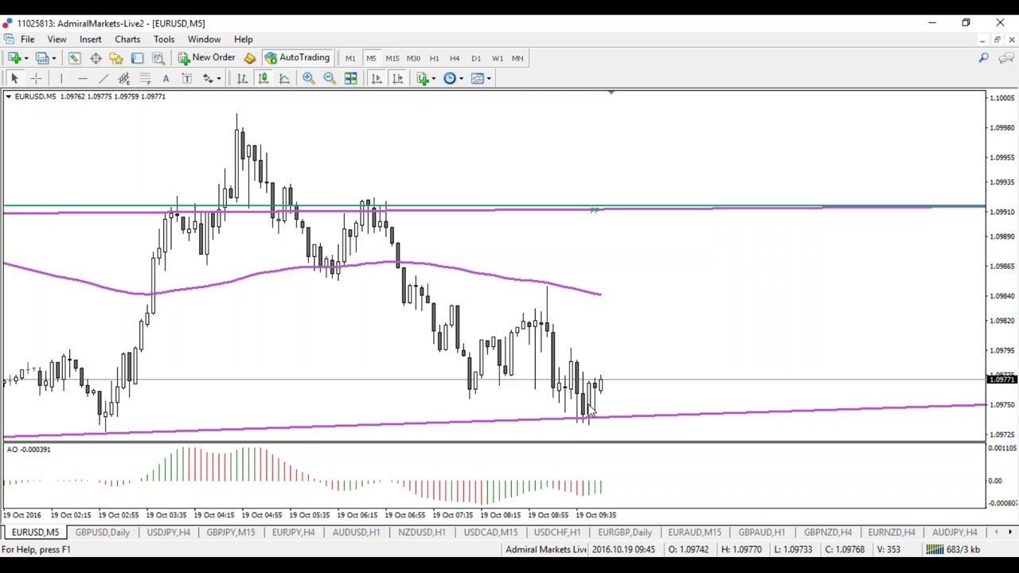
{"action": "mouse_move", "coordinate": [592, 395]}
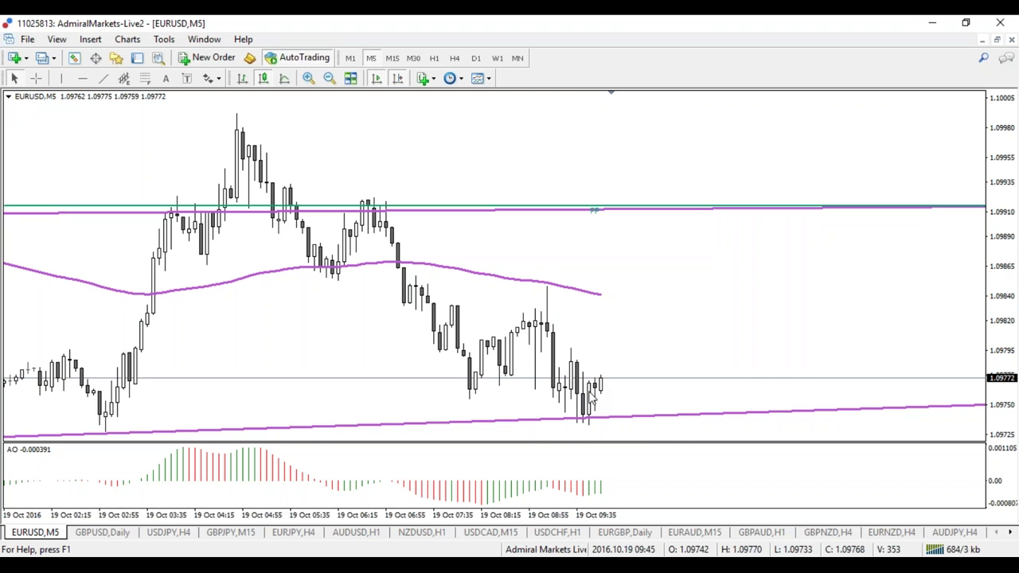
{"action": "left_click_drag", "start_coordinate": [596, 512], "coordinate": [528, 511]}
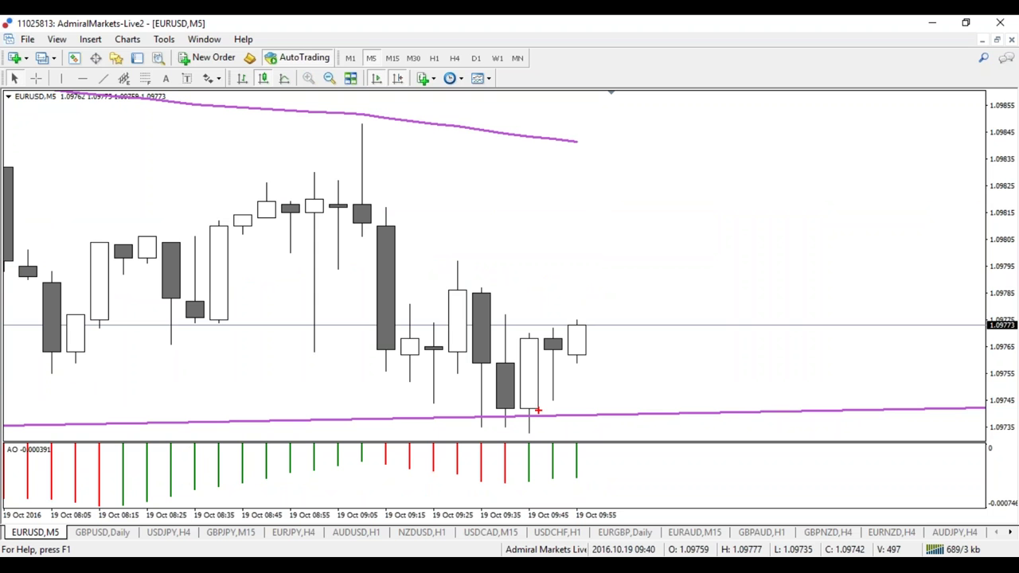
{"action": "mouse_move", "coordinate": [530, 283]}
{"action": "left_mouse_down"}
{"action": "mouse_move", "coordinate": [531, 319]}
{"action": "mouse_move", "coordinate": [518, 317]}
{"action": "left_mouse_up"}
{"action": "left_click_drag", "start_coordinate": [544, 403], "coordinate": [568, 405]}
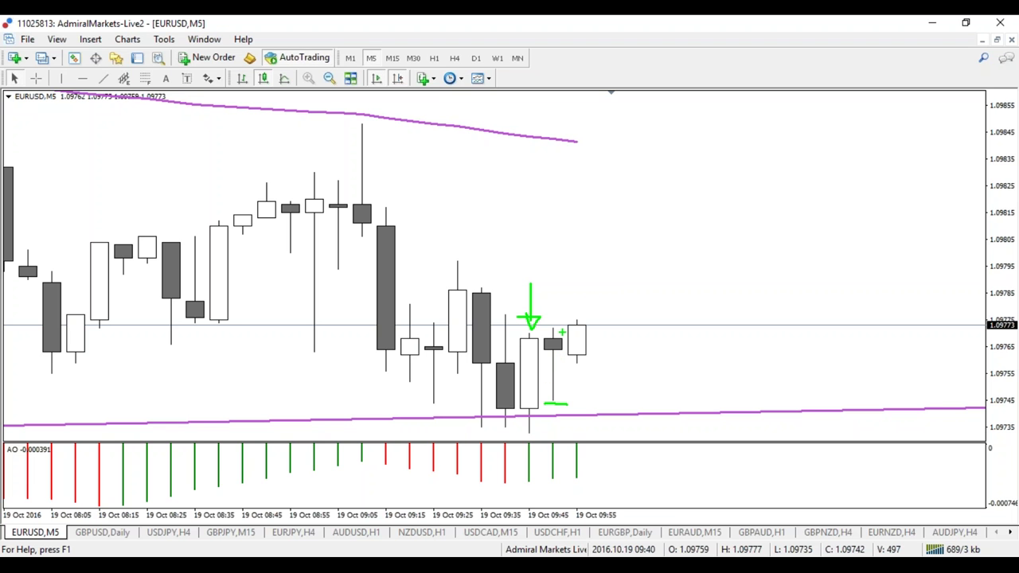
Step: Draw a green rising line through the latest M5 candles, add a short green downward stroke above the 09:45 candle, and clear the annotations
{"action": "left_click_drag", "start_coordinate": [547, 373], "coordinate": [603, 248]}
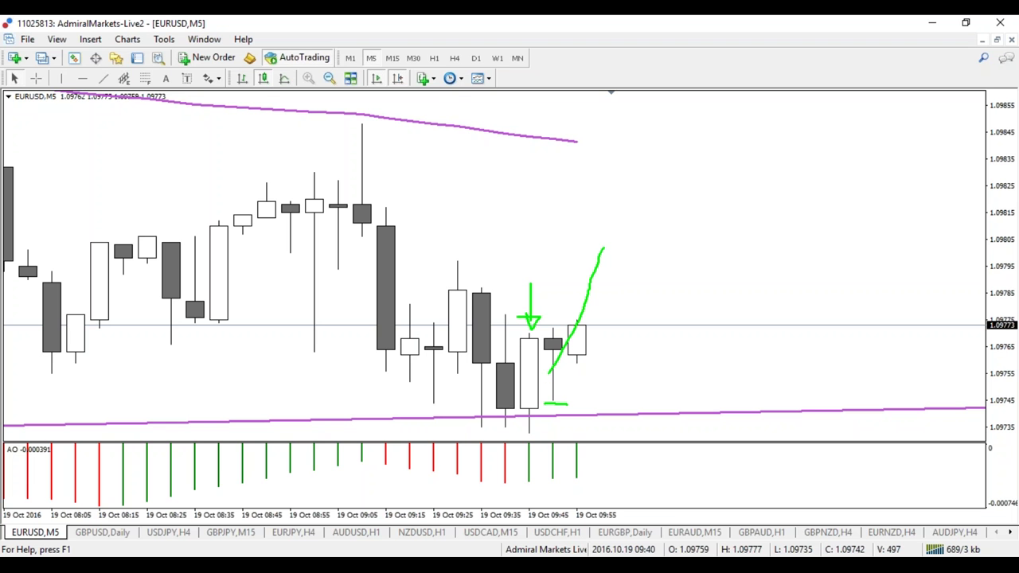
{"action": "left_click_drag", "start_coordinate": [546, 261], "coordinate": [552, 316]}
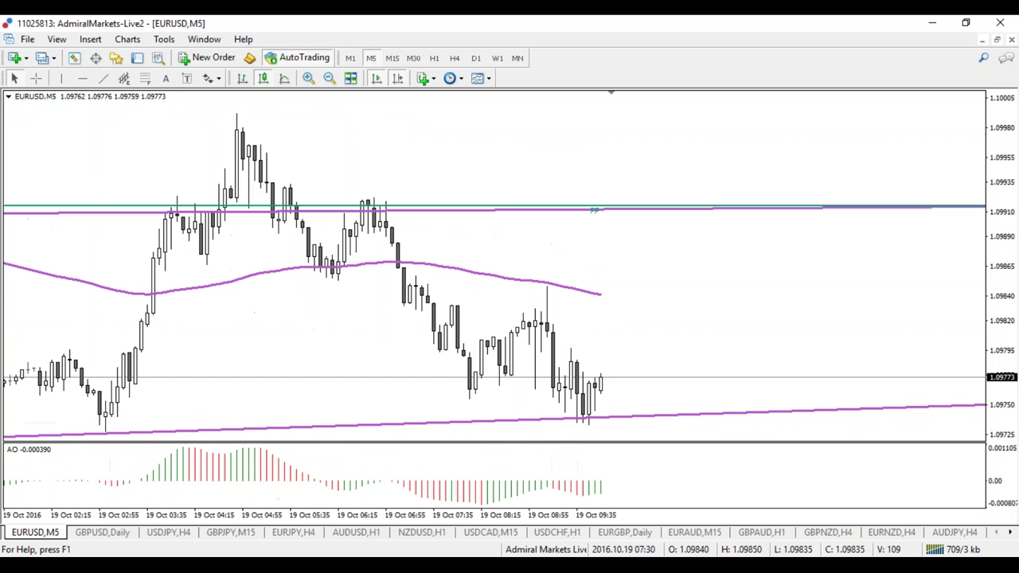
Step: Switch to the GBPUSD chart on H1 and measure the 18 October rise from the 12:00 candle's open to the day's high
{"action": "left_click", "coordinate": [103, 531]}
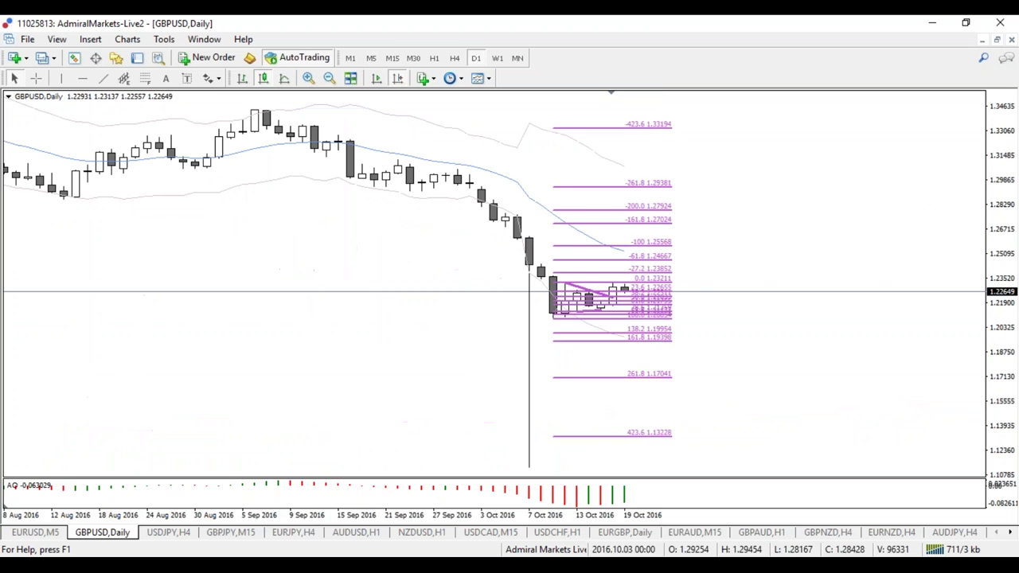
{"action": "left_click", "coordinate": [457, 58]}
{"action": "left_click", "coordinate": [376, 79]}
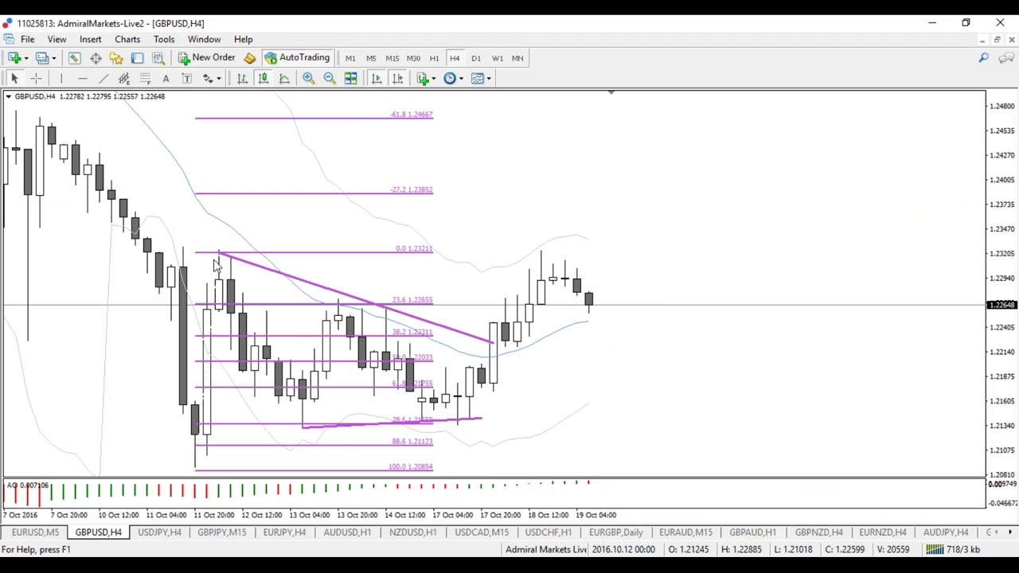
{"action": "left_click", "coordinate": [434, 57]}
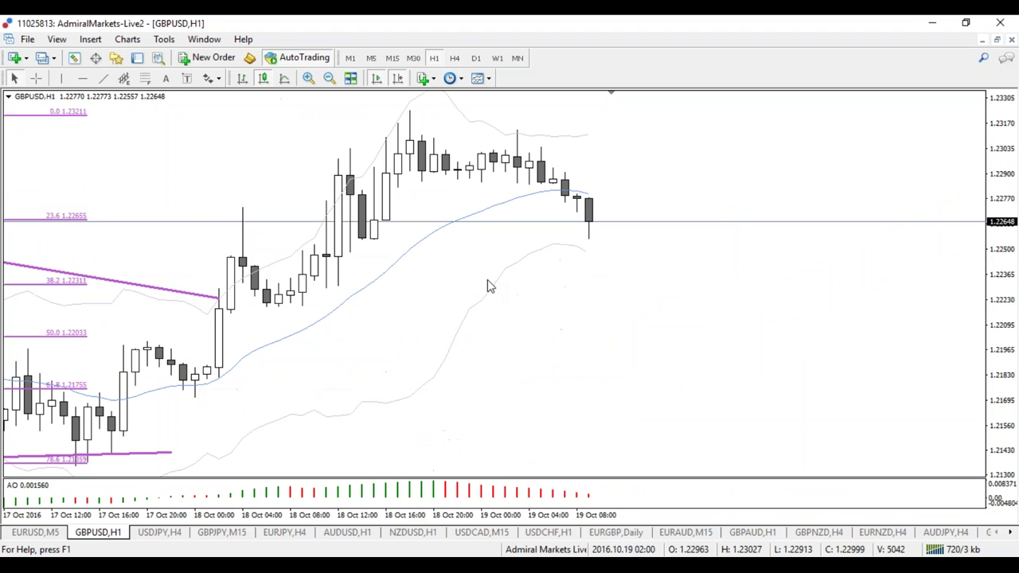
{"action": "left_click", "coordinate": [35, 78]}
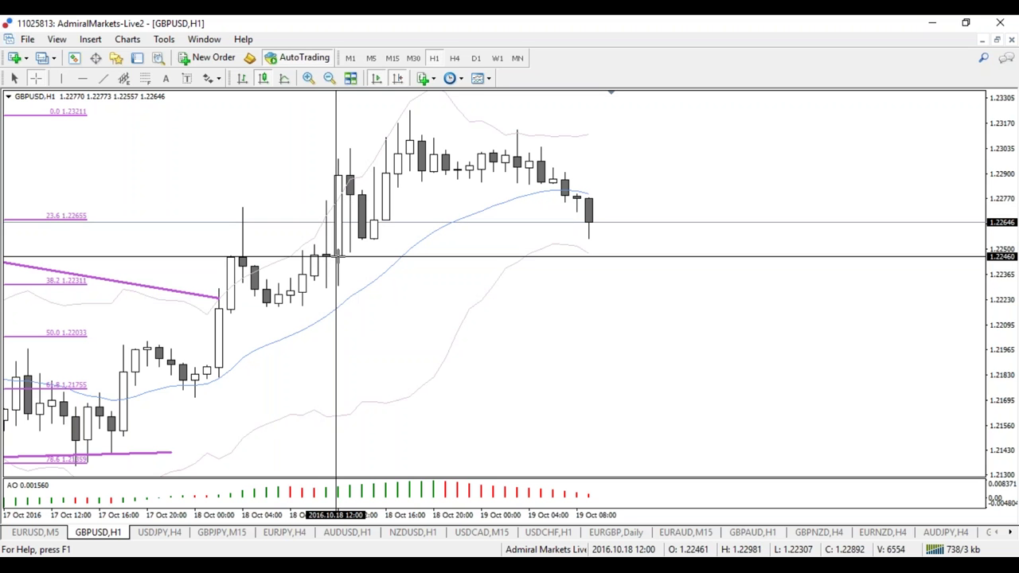
{"action": "left_click_drag", "start_coordinate": [336, 256], "coordinate": [412, 109]}
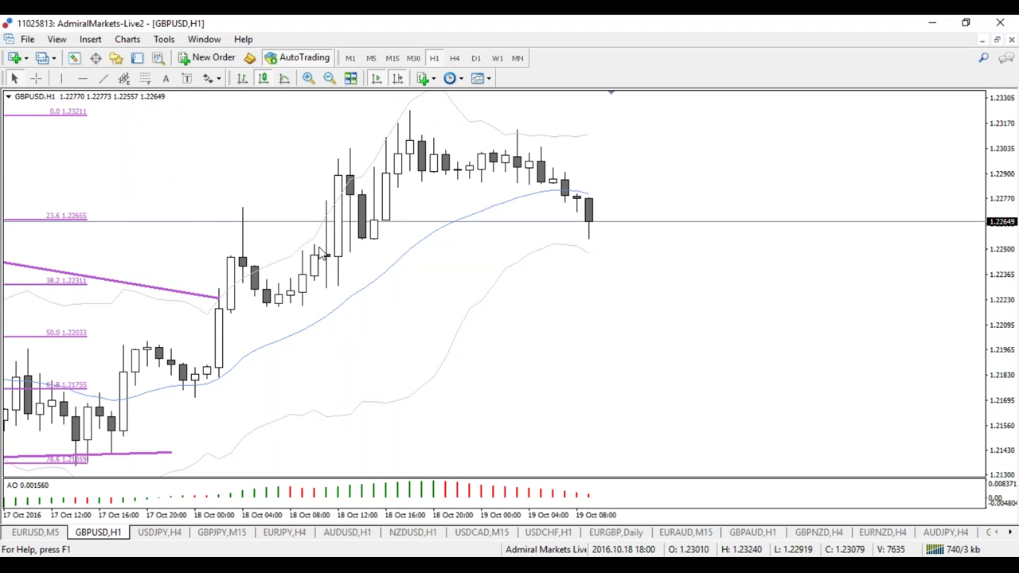
Step: Draw a Fibonacci retracement on GBPUSD H1 from the 18 October low at 1.21697 to the high at 1.23240
{"action": "key", "text": "minus"}
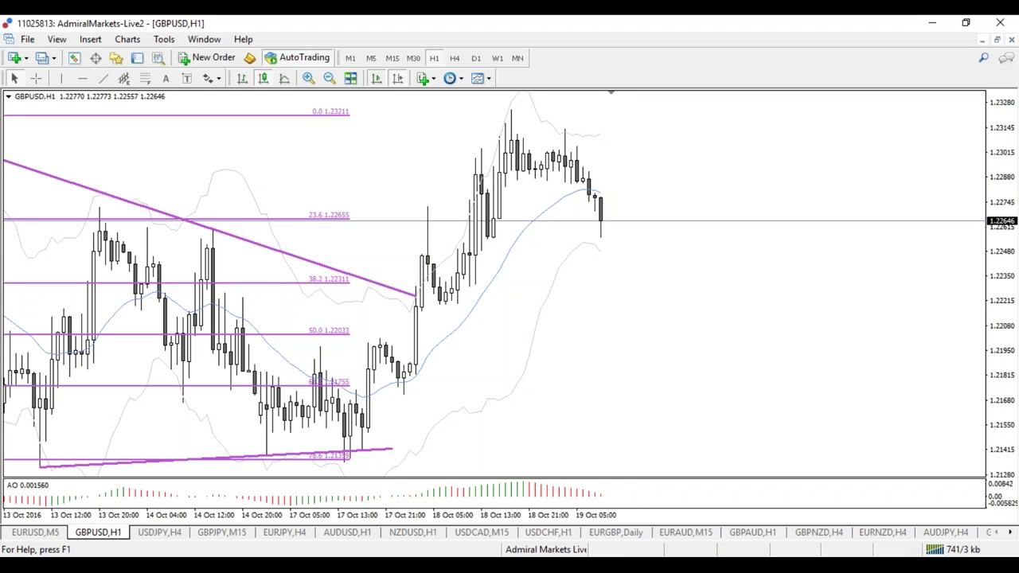
{"action": "left_click_drag", "start_coordinate": [469, 238], "coordinate": [589, 238]}
{"action": "left_click_drag", "start_coordinate": [614, 133], "coordinate": [686, 136]}
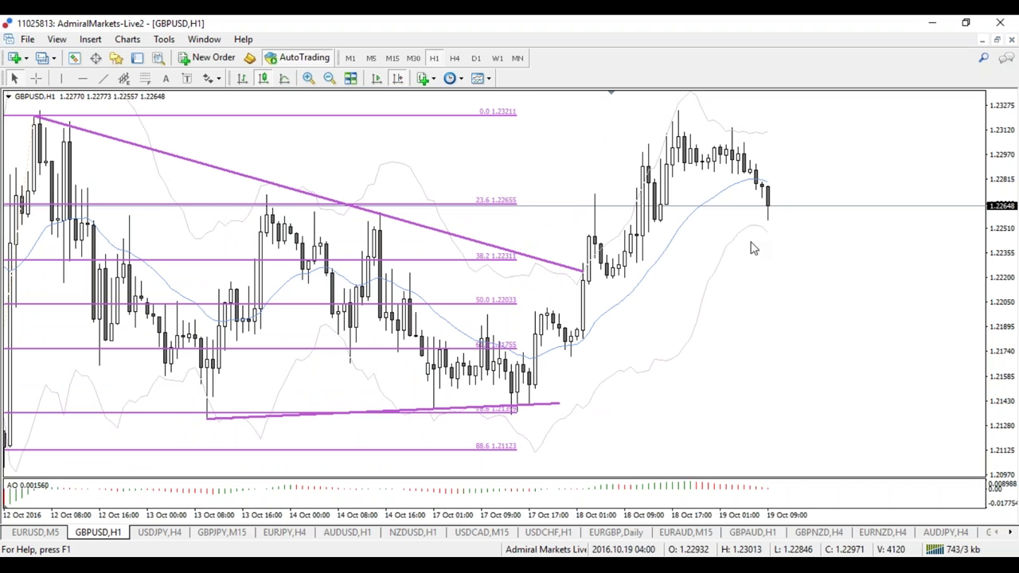
{"action": "left_click", "coordinate": [144, 78]}
{"action": "mouse_move", "coordinate": [571, 357]}
{"action": "left_mouse_down"}
{"action": "mouse_move", "coordinate": [565, 309]}
{"action": "mouse_move", "coordinate": [606, 110]}
{"action": "left_mouse_up"}
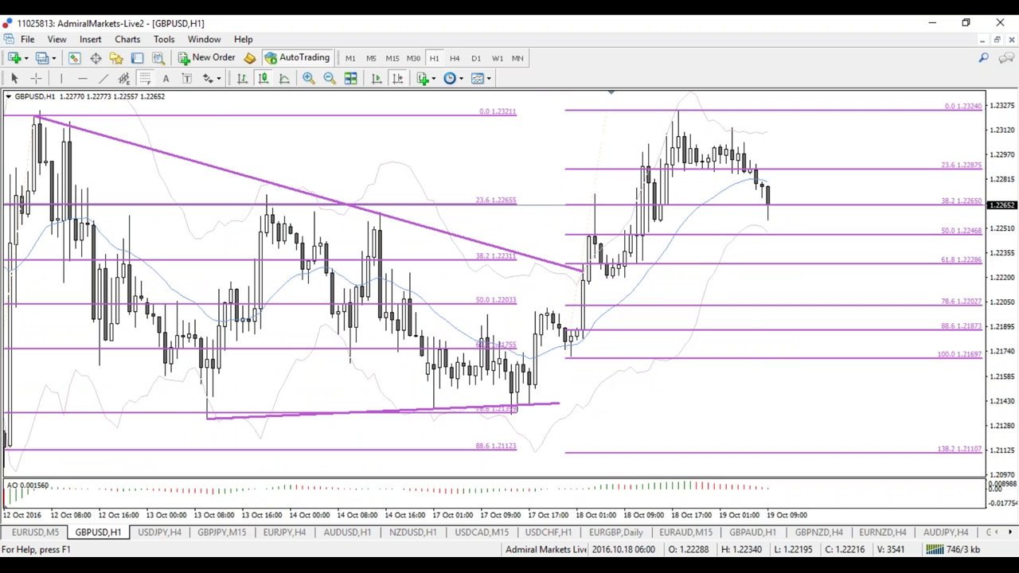
Step: Switch to the wave analysis article in the browser and enlarge its GBP/USD 4 hour chart
{"action": "left_click", "coordinate": [274, 565]}
{"action": "left_click", "coordinate": [350, 509]}
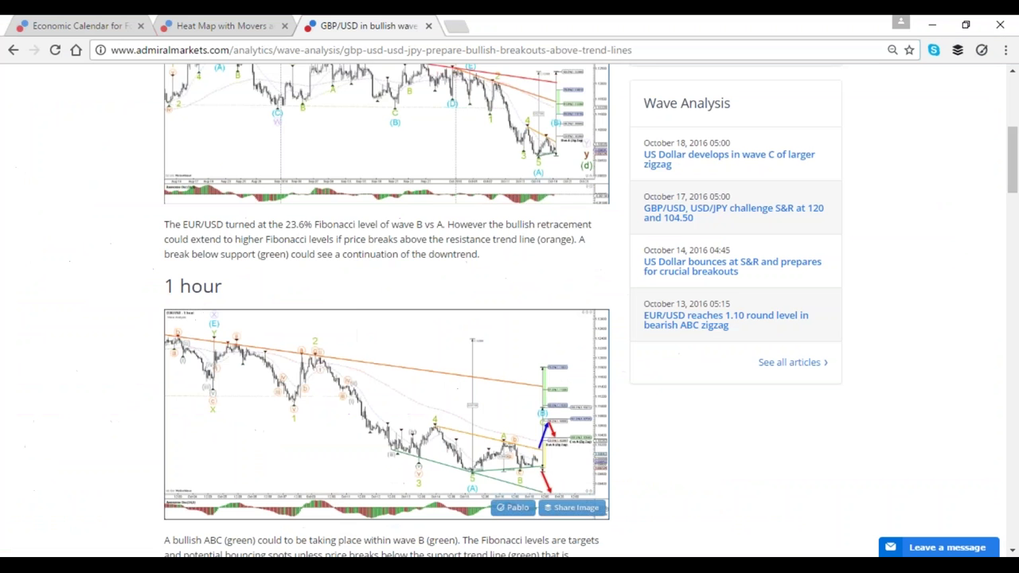
{"action": "scroll", "coordinate": [332, 421], "scroll_direction": "down", "scroll_amount": 1}
{"action": "scroll", "coordinate": [334, 423], "scroll_direction": "up", "scroll_amount": 2}
{"action": "scroll", "coordinate": [335, 423], "scroll_direction": "down", "scroll_amount": 7}
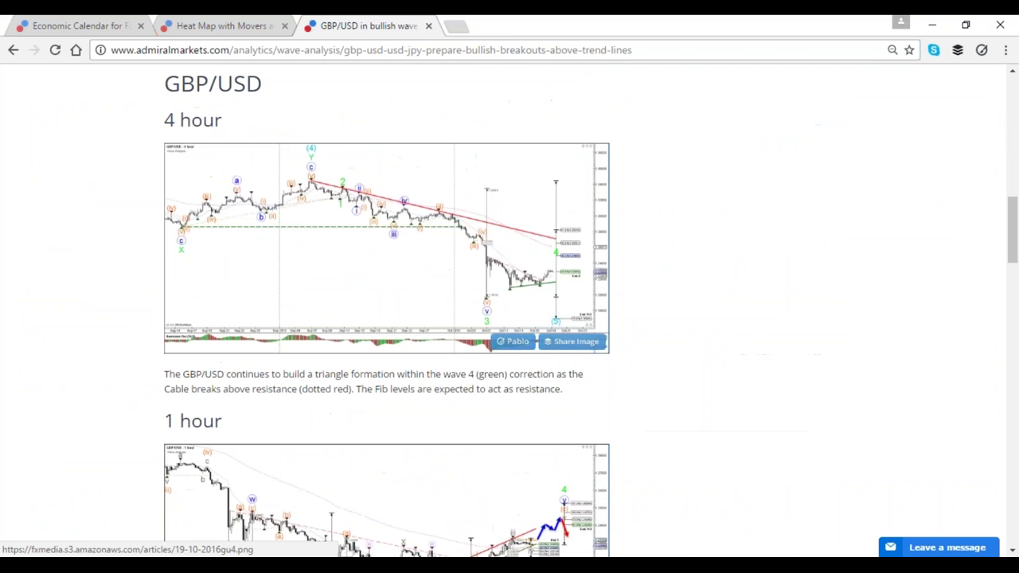
{"action": "left_click", "coordinate": [213, 189]}
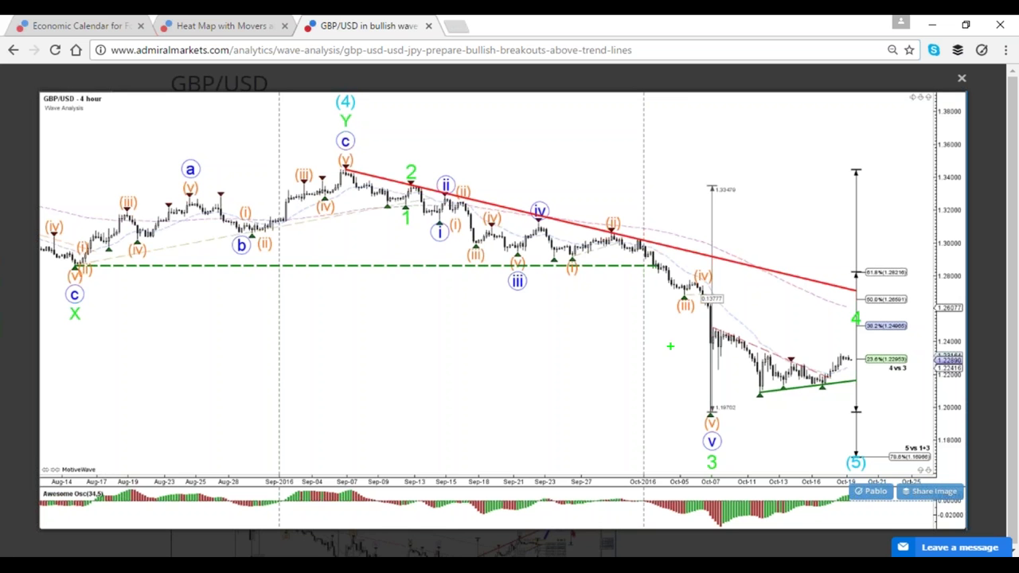
Step: Circle the wave v low of early October in green, clear the mark, and close the enlarged 4 hour chart
{"action": "mouse_move", "coordinate": [712, 400]}
{"action": "left_mouse_down"}
{"action": "mouse_move", "coordinate": [686, 413]}
{"action": "mouse_move", "coordinate": [700, 396]}
{"action": "left_mouse_up"}
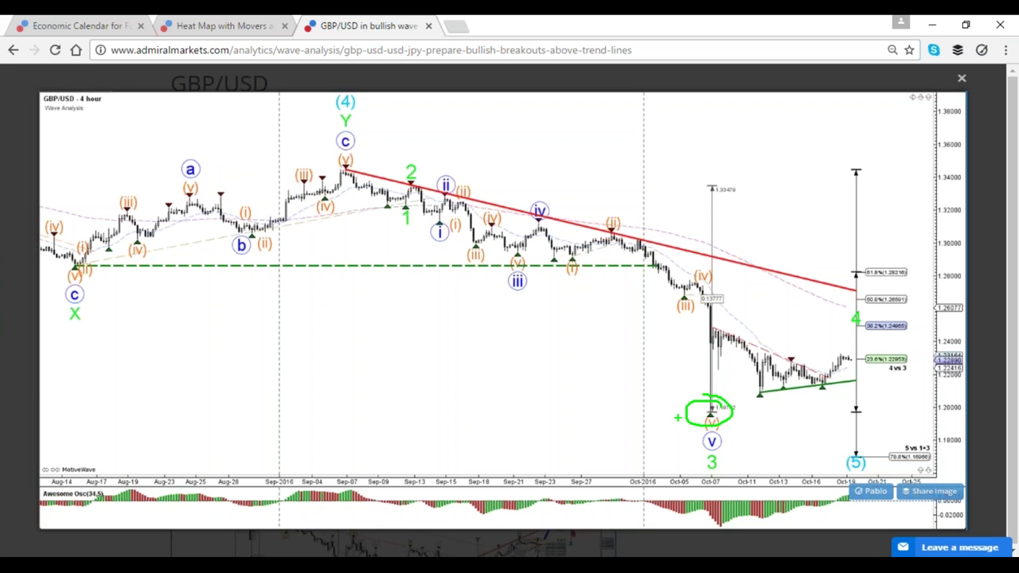
{"action": "key", "text": "Escape"}
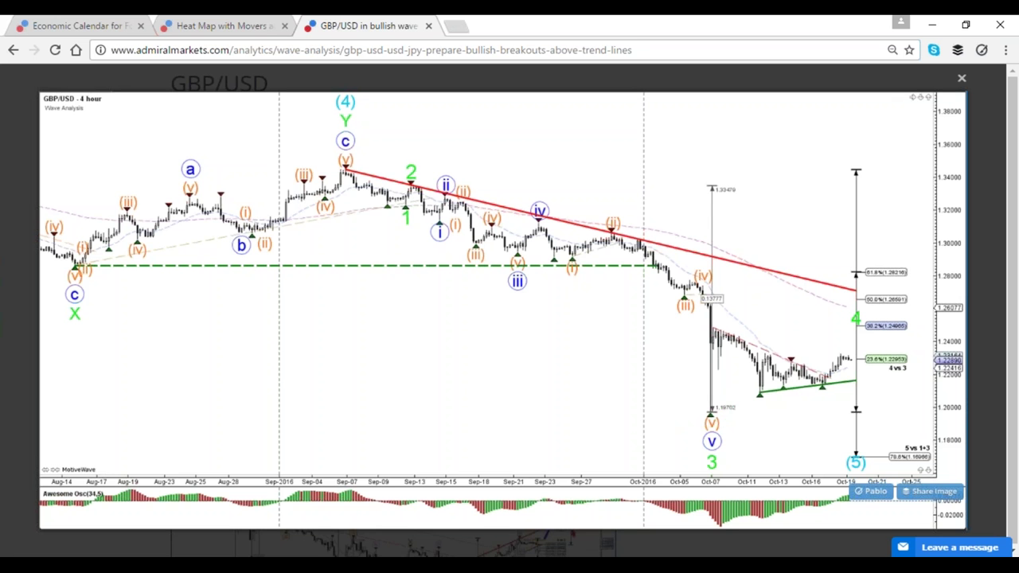
{"action": "left_click", "coordinate": [480, 209]}
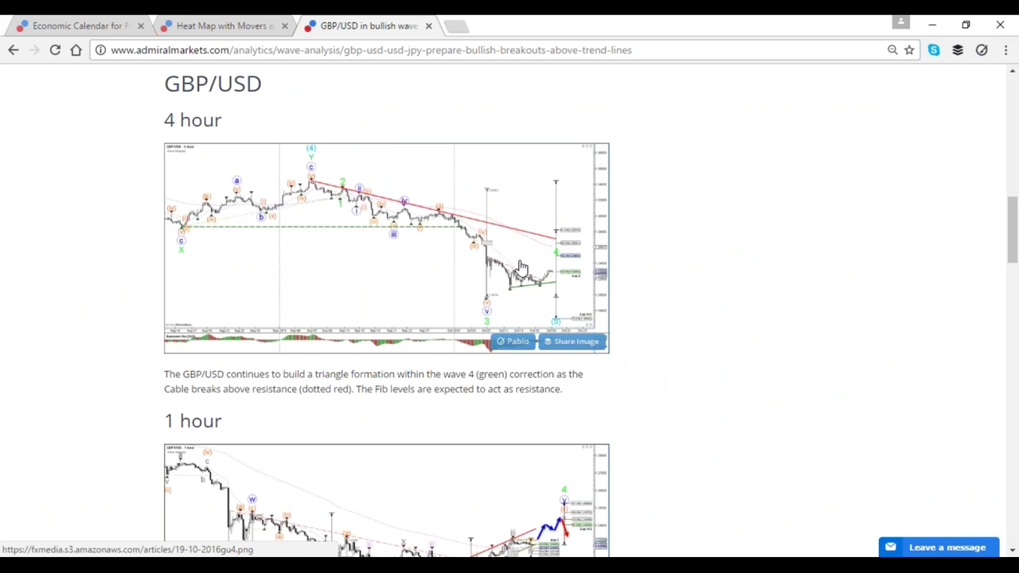
{"action": "left_click", "coordinate": [585, 319]}
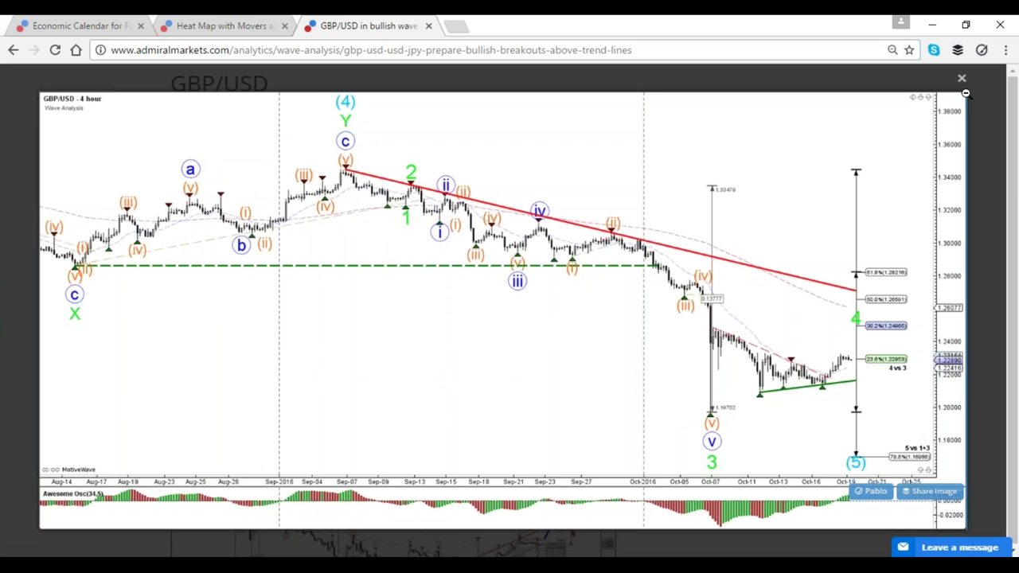
{"action": "left_click", "coordinate": [878, 374]}
Step: On the enlarged GBP/USD 1 hour chart, draw a green rising line below w, trace the decline into x in red, and mark the 18 October rise in blue
{"action": "scroll", "coordinate": [478, 398], "scroll_direction": "down", "scroll_amount": 2}
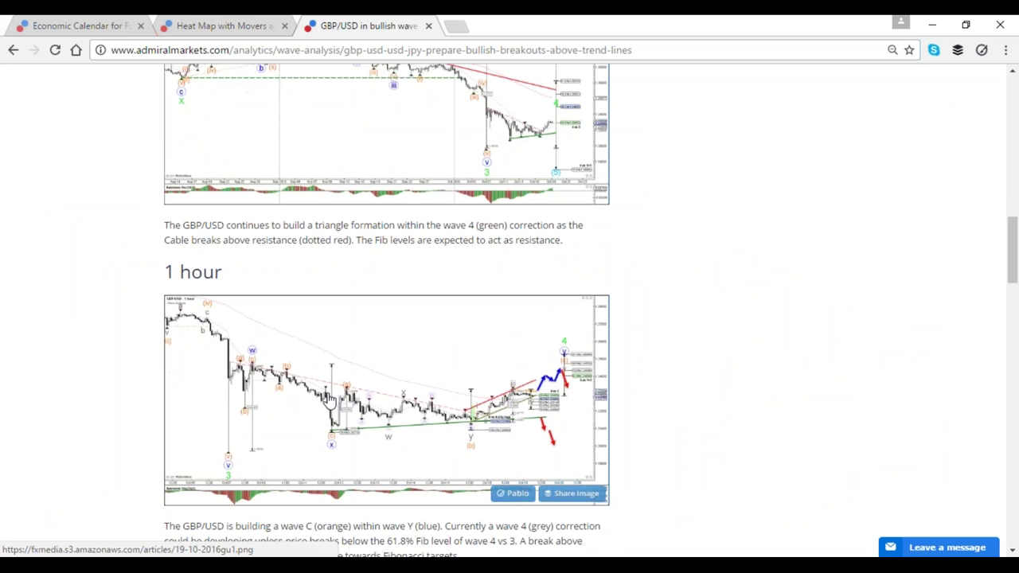
{"action": "left_click", "coordinate": [329, 401]}
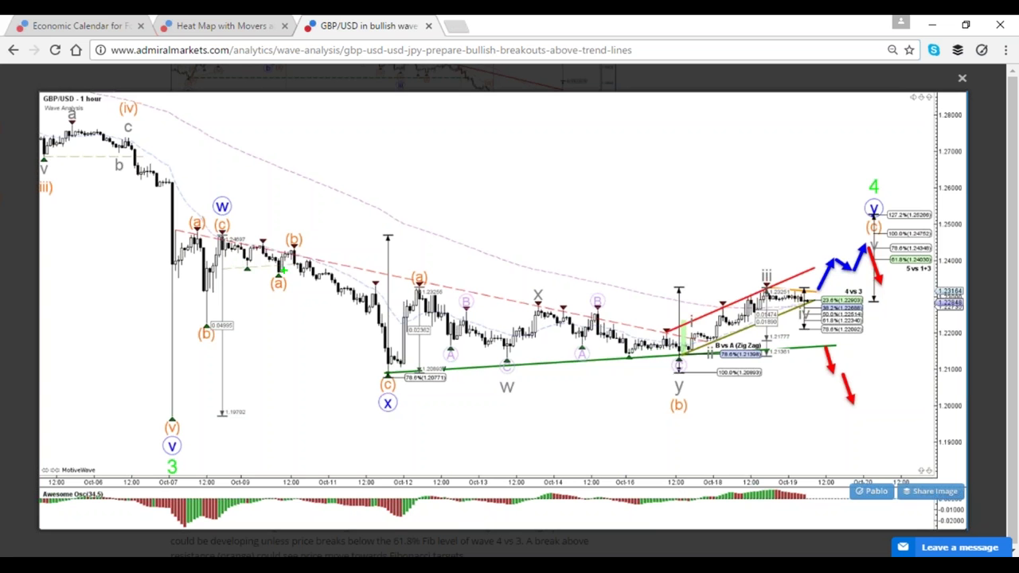
{"action": "left_click_drag", "start_coordinate": [333, 249], "coordinate": [174, 334]}
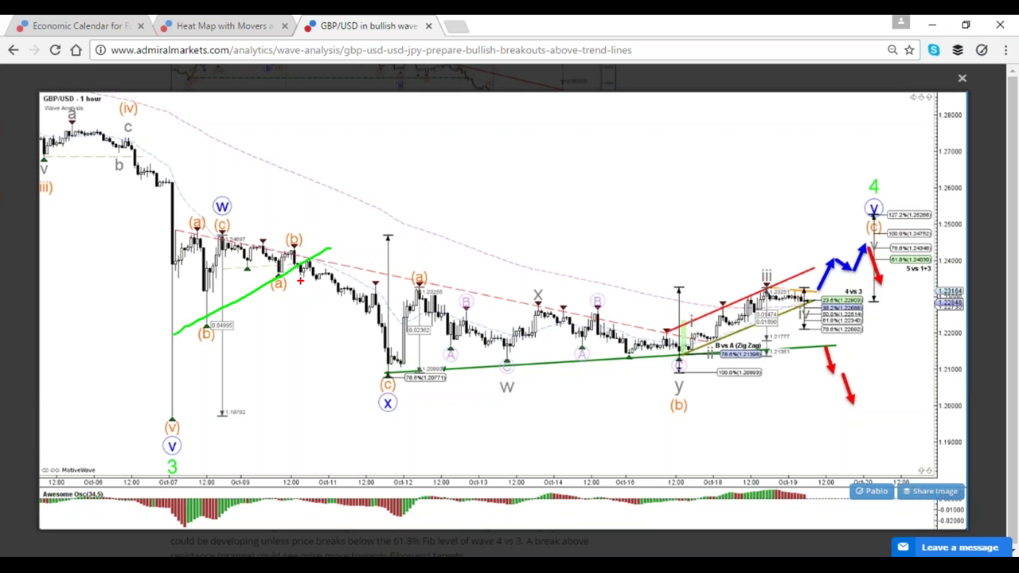
{"action": "mouse_move", "coordinate": [299, 280]}
{"action": "left_mouse_down"}
{"action": "mouse_move", "coordinate": [350, 374]}
{"action": "mouse_move", "coordinate": [373, 372]}
{"action": "left_mouse_up"}
{"action": "key", "text": "b"}
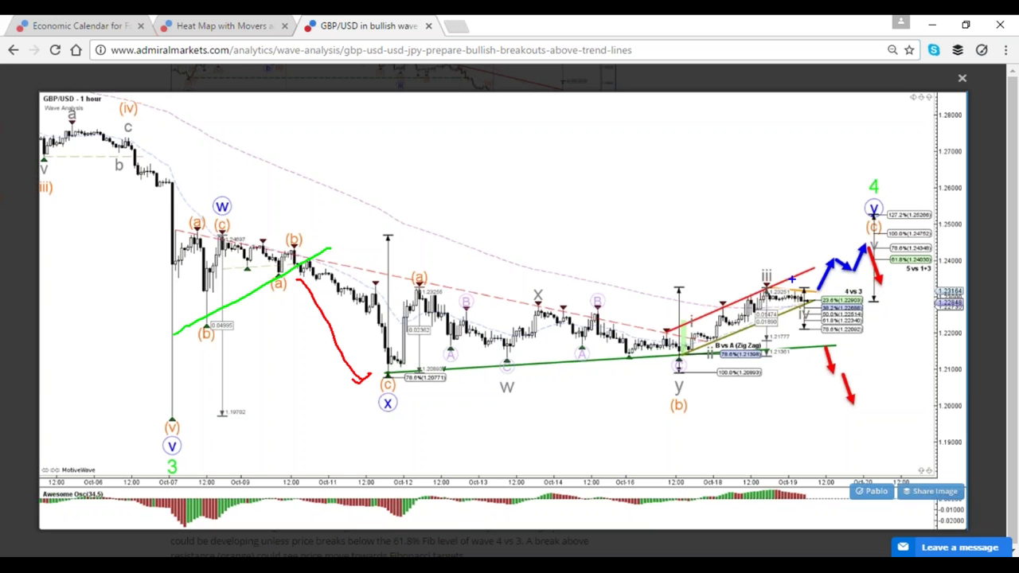
{"action": "left_click_drag", "start_coordinate": [697, 335], "coordinate": [701, 337]}
{"action": "key", "text": "Escape"}
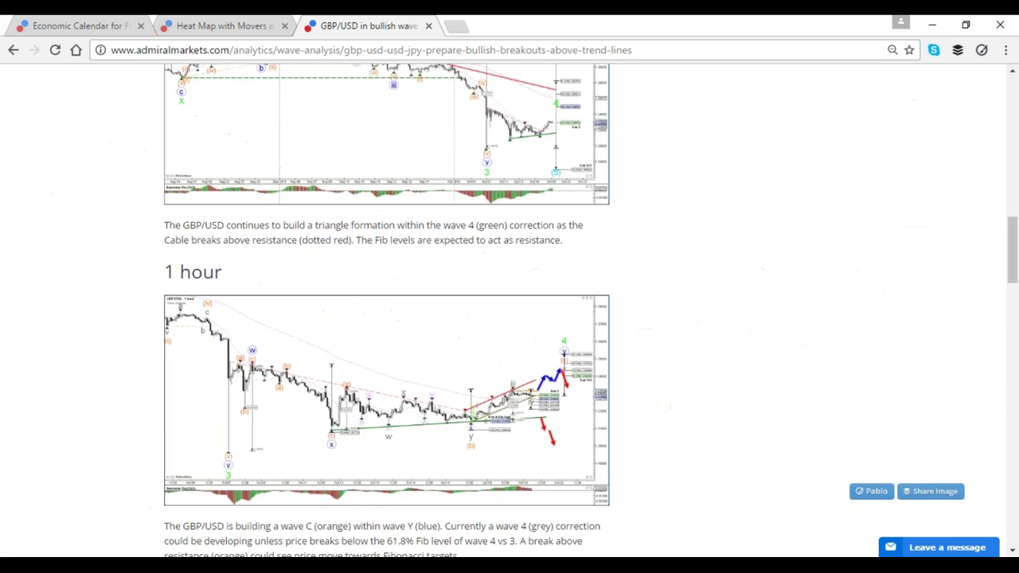
Step: Reopen the 1 hour chart, circle the (c) target in blue, draw a blue horizontal line from wave i, and mark the 61.8% level
{"action": "left_click", "coordinate": [507, 354]}
{"action": "key", "text": "ctrl+2"}
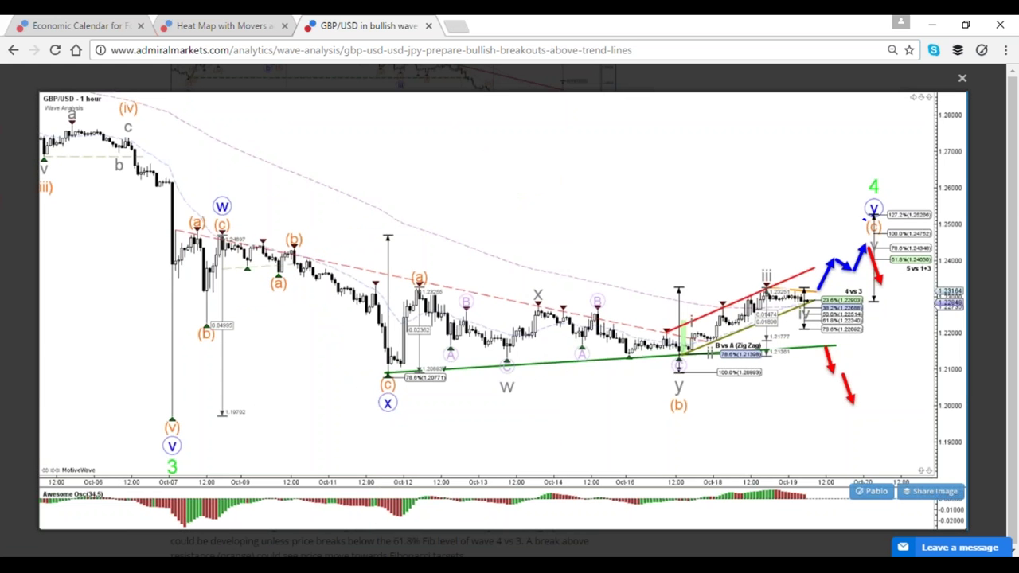
{"action": "left_click_drag", "start_coordinate": [878, 219], "coordinate": [890, 224]}
{"action": "left_click_drag", "start_coordinate": [691, 332], "coordinate": [820, 332]}
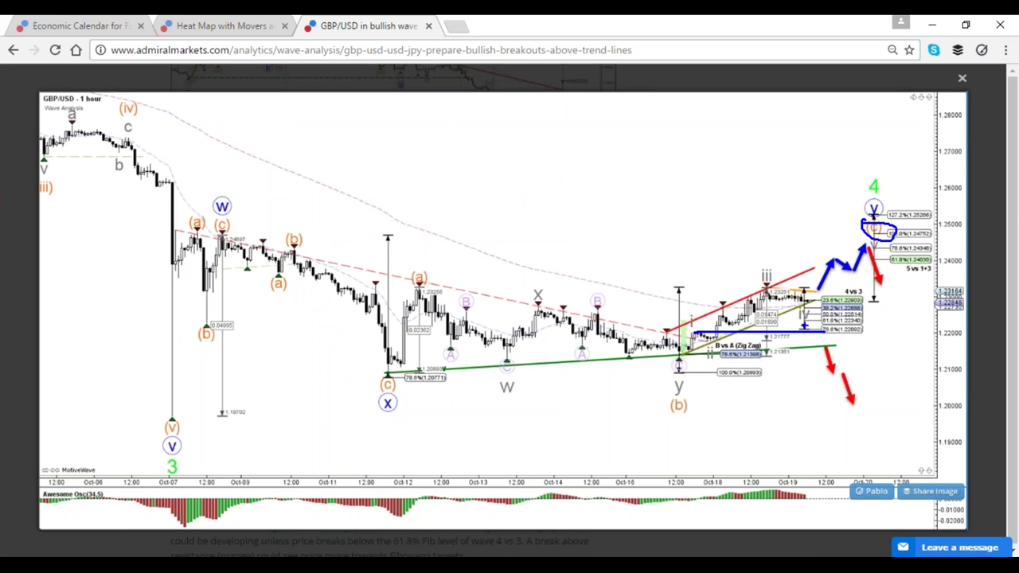
{"action": "left_click_drag", "start_coordinate": [794, 322], "coordinate": [835, 323]}
{"action": "key", "text": "Escape"}
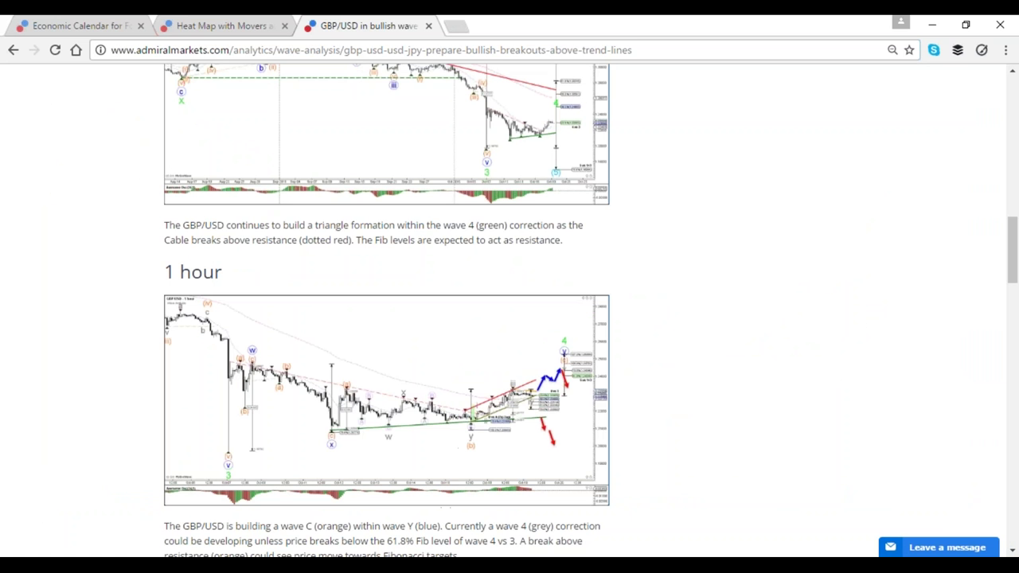
Step: Switch back to MetaTrader and inspect the GBPUSD H1 price levels below the latest candle with the crosshair
{"action": "key", "text": "alt+Tab"}
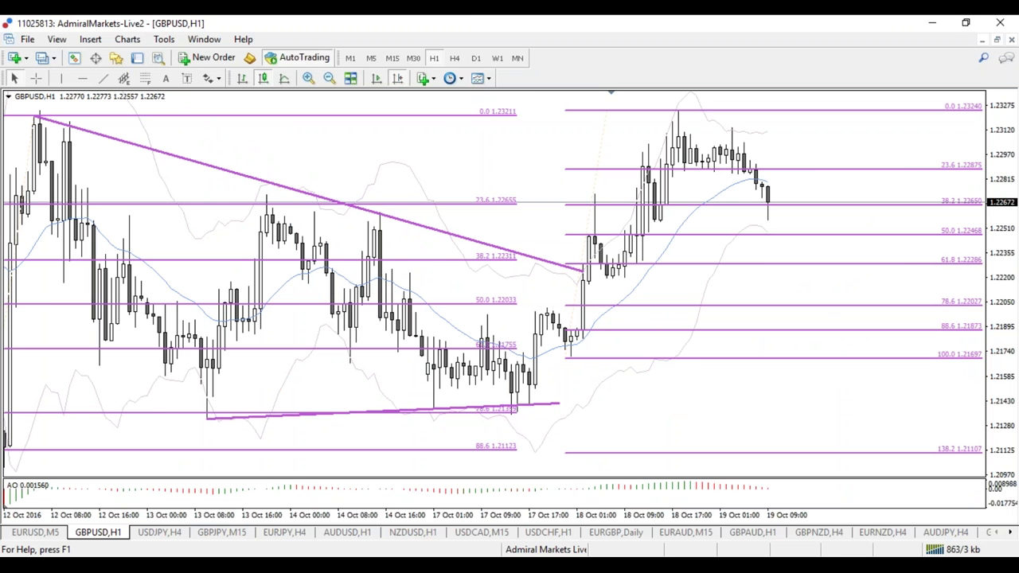
{"action": "left_click", "coordinate": [35, 77]}
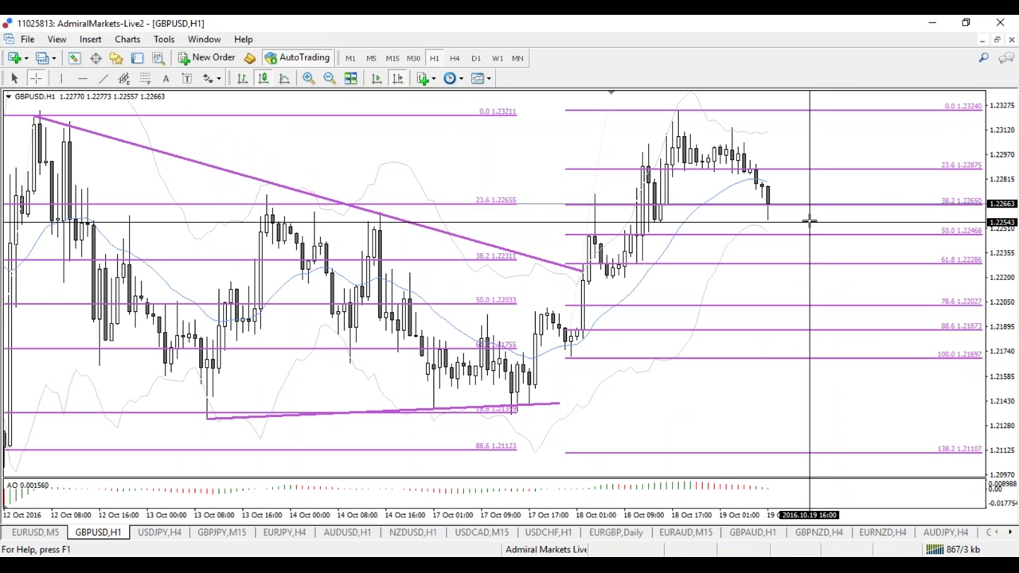
{"action": "left_click", "coordinate": [717, 283]}
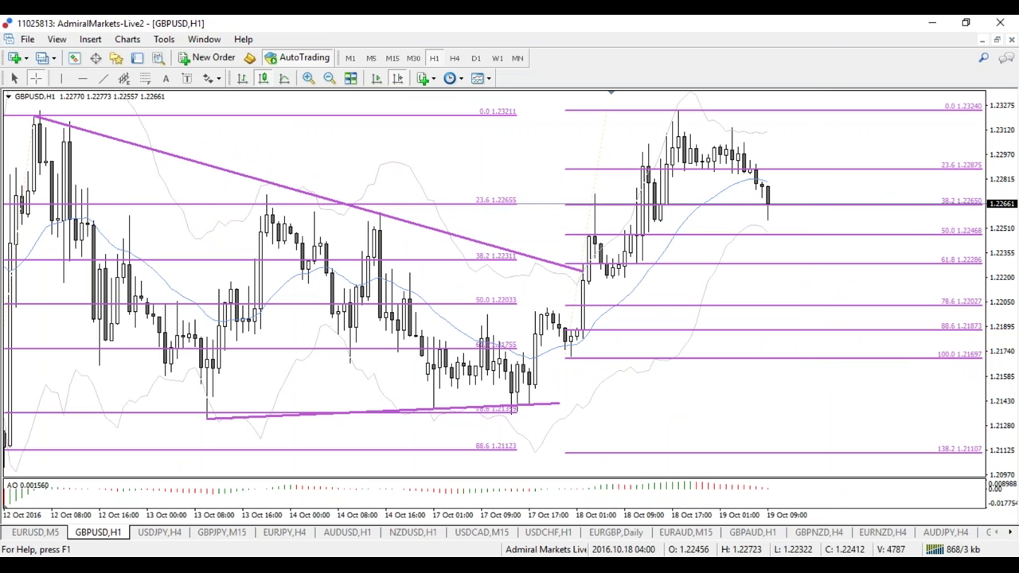
Step: Switch the GBPUSD chart to M30 and show the candles from 11 October to the latest price
{"action": "key", "text": "minus"}
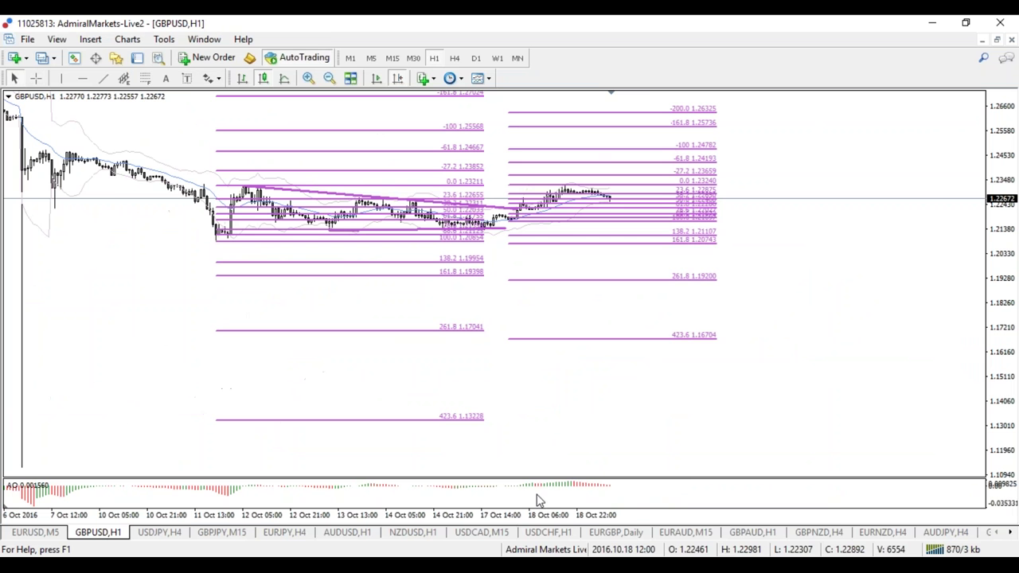
{"action": "left_click", "coordinate": [413, 58]}
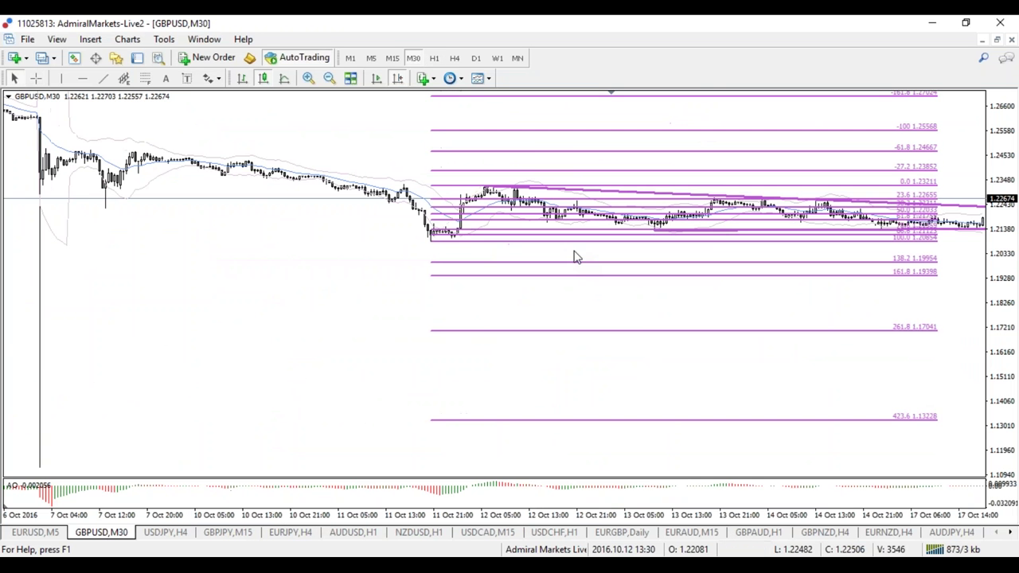
{"action": "double_click", "coordinate": [375, 82]}
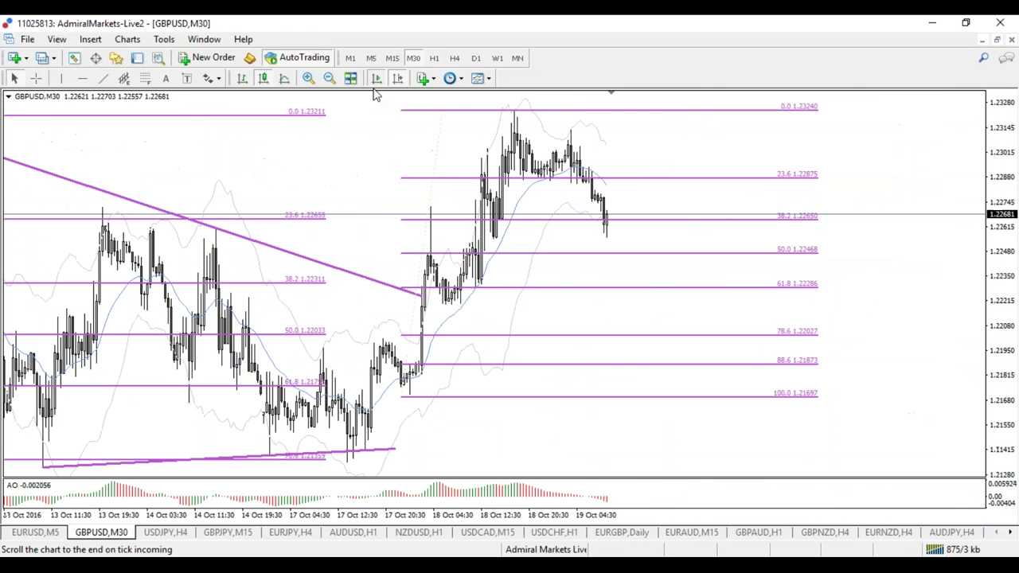
{"action": "left_click_drag", "start_coordinate": [362, 137], "coordinate": [581, 152]}
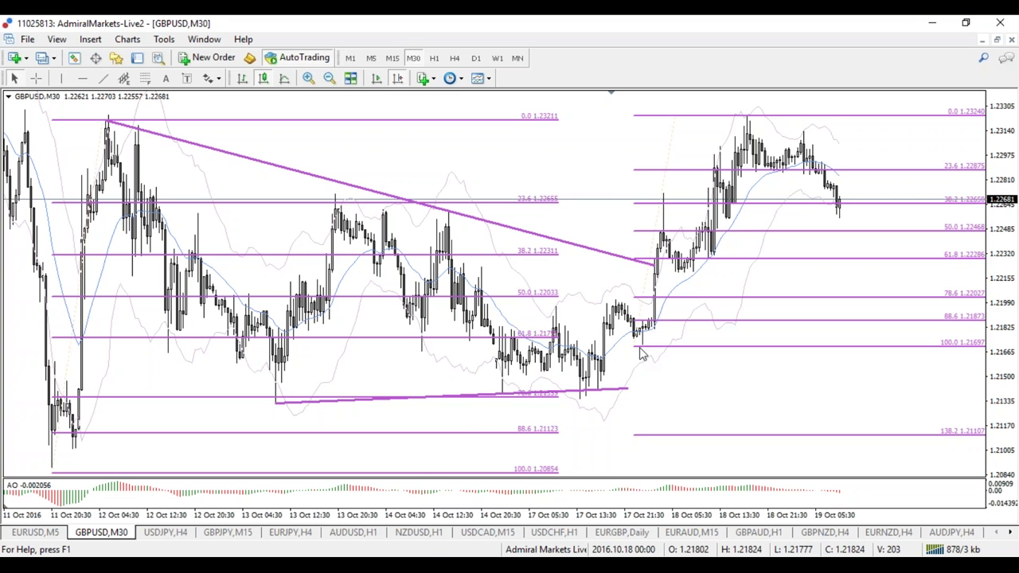
Step: Compare with the article's enlarged GBP/USD 1 hour chart in the browser and return to the M30 chart in MetaTrader
{"action": "left_click", "coordinate": [403, 513]}
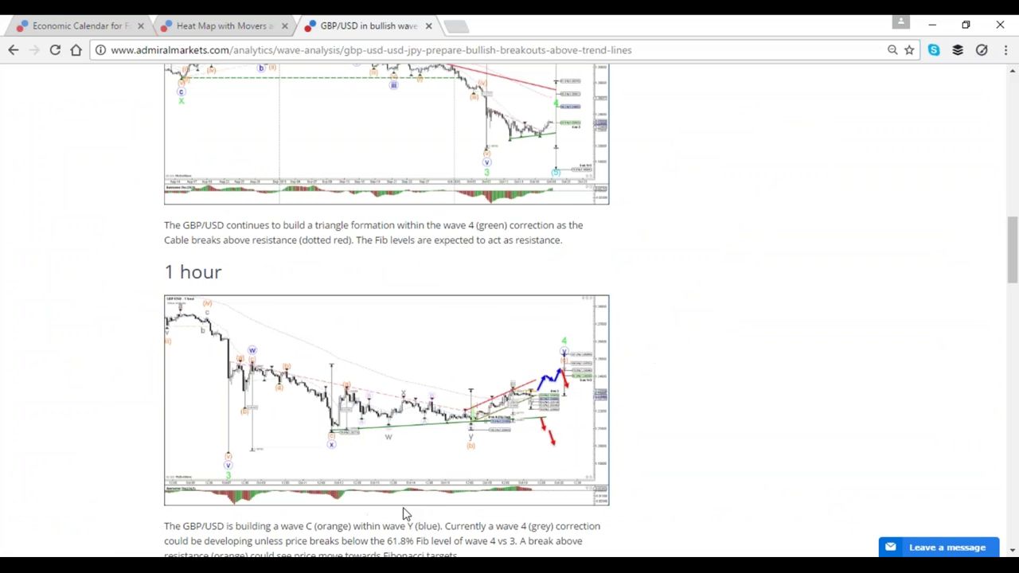
{"action": "left_click", "coordinate": [557, 422]}
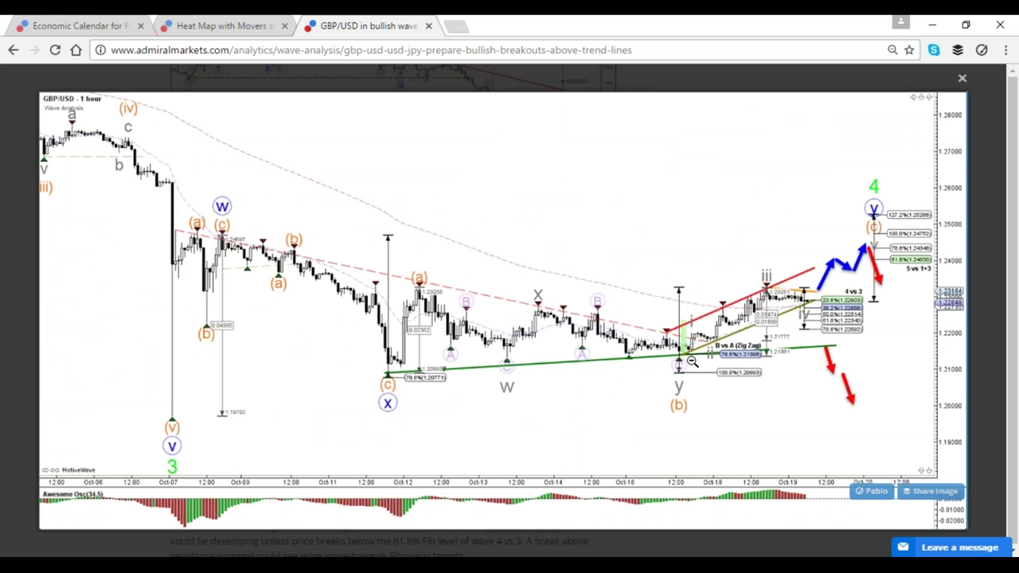
{"action": "left_click", "coordinate": [932, 28]}
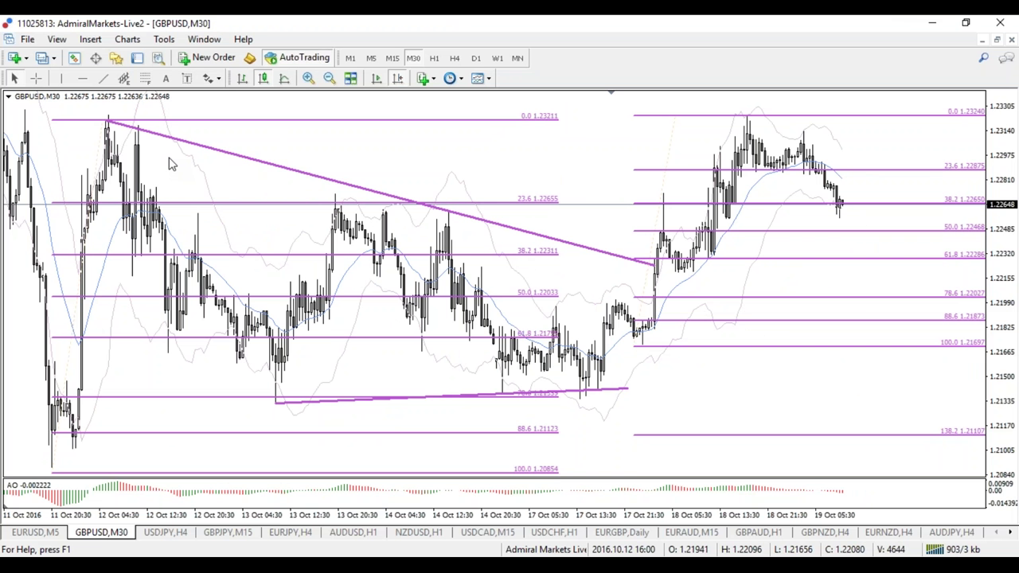
Step: Re-anchor the 100% end of the recent Fibonacci retracement to the 18 October low at about 1.21708
{"action": "left_click", "coordinate": [36, 78]}
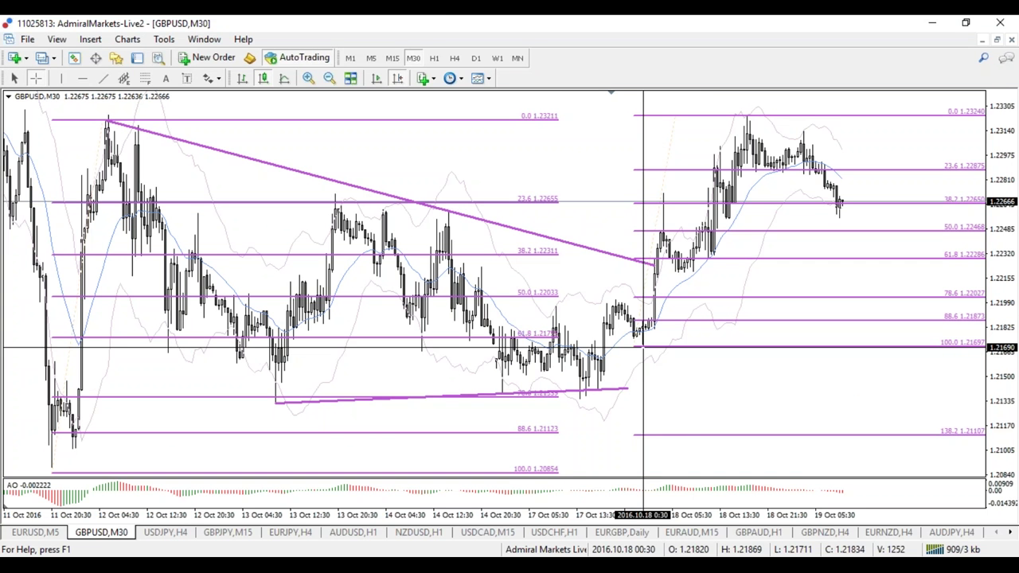
{"action": "left_click", "coordinate": [642, 347]}
{"action": "left_click_drag", "start_coordinate": [635, 347], "coordinate": [639, 345]}
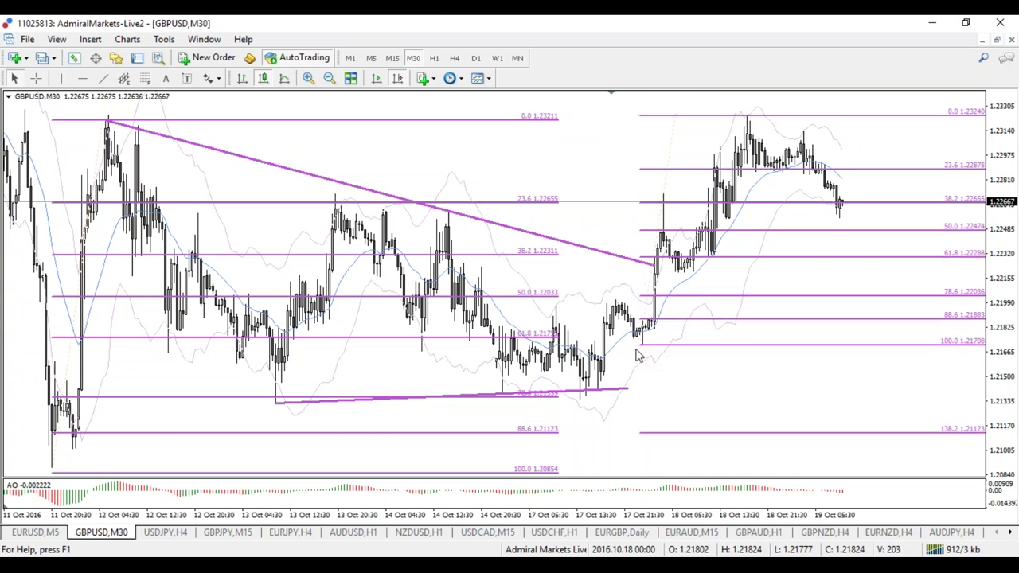
Step: Delete the lower support trendline and refit the older Fibonacci retracement between the 12 October high (1.23236) and 11 October low (1.20880)
{"action": "double_click", "coordinate": [617, 388]}
{"action": "left_click_drag", "start_coordinate": [628, 389], "coordinate": [870, 390]}
{"action": "right_click", "coordinate": [870, 391]}
{"action": "left_click", "coordinate": [889, 437]}
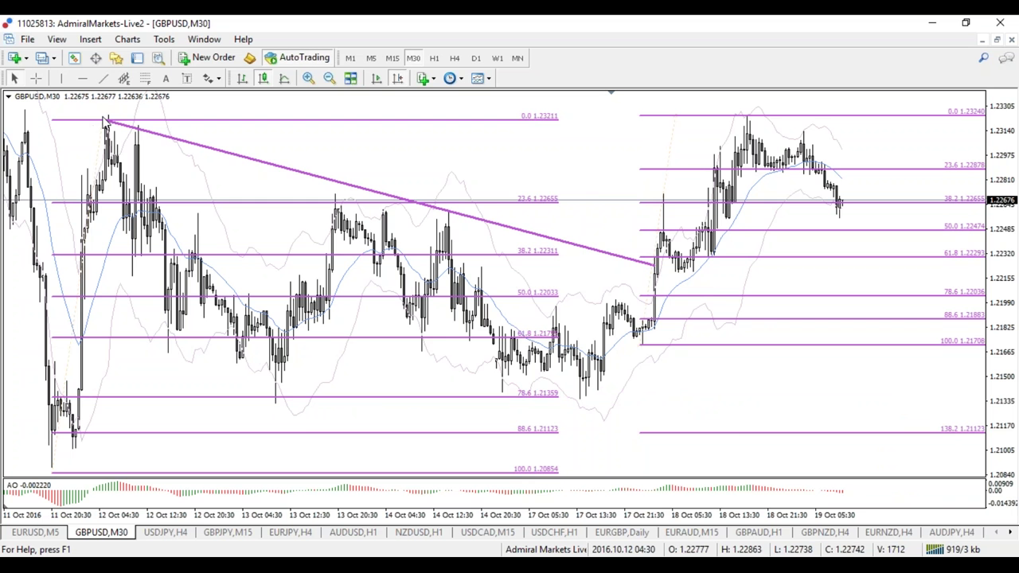
{"action": "left_click_drag", "start_coordinate": [103, 119], "coordinate": [120, 116]}
{"action": "left_click_drag", "start_coordinate": [54, 475], "coordinate": [52, 470]}
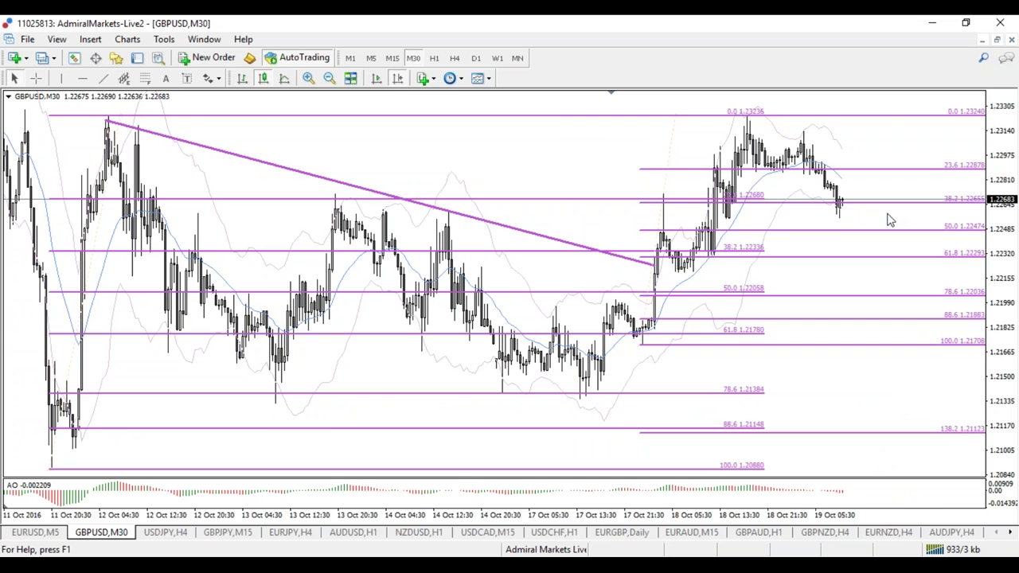
Step: Switch the GBPUSD chart to M5 and show the 19 October candles up to the latest price
{"action": "left_click", "coordinate": [371, 58]}
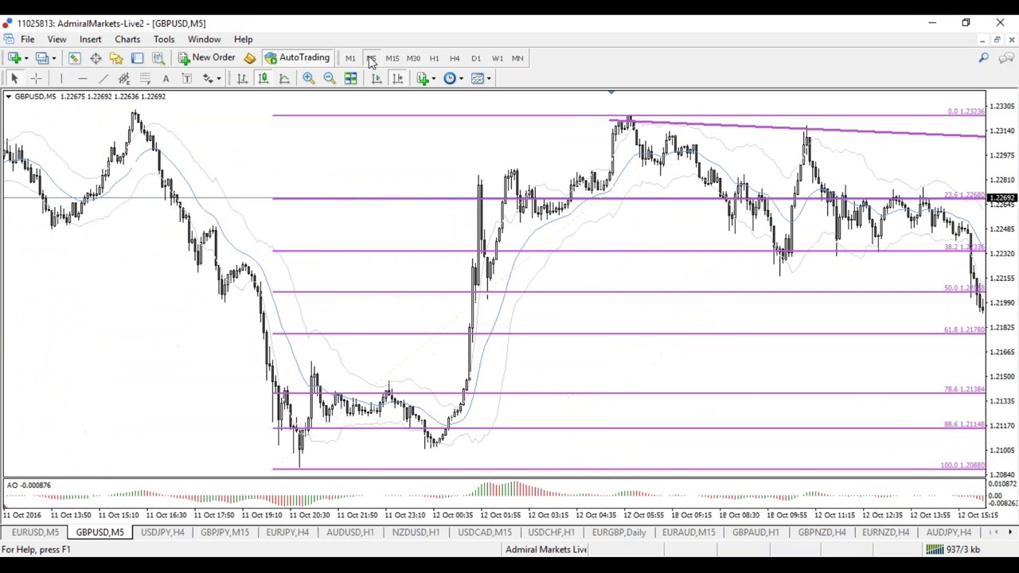
{"action": "left_click", "coordinate": [375, 79]}
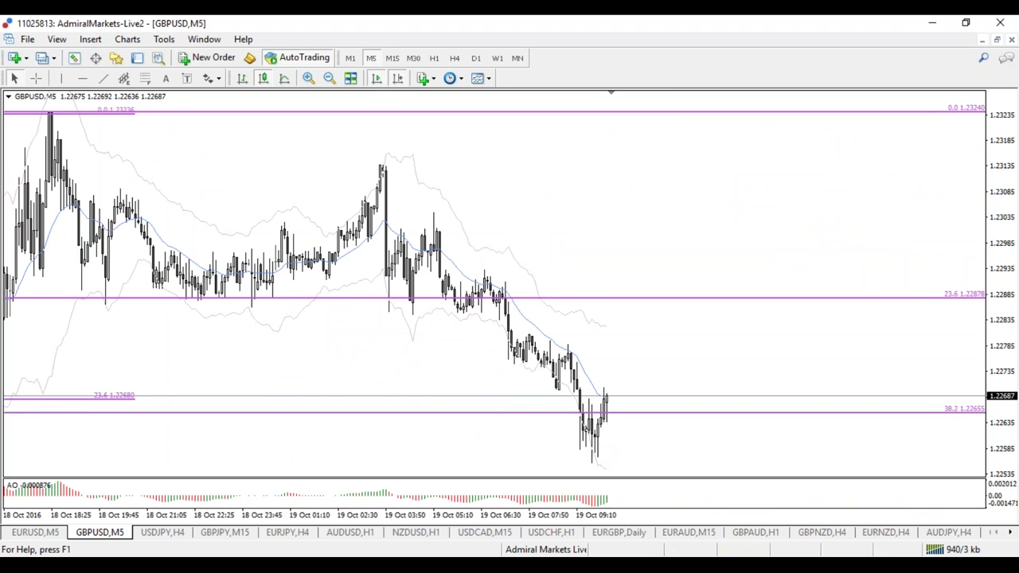
{"action": "key", "text": "plus"}
{"action": "key", "text": "plus"}
{"action": "key", "text": "plus"}
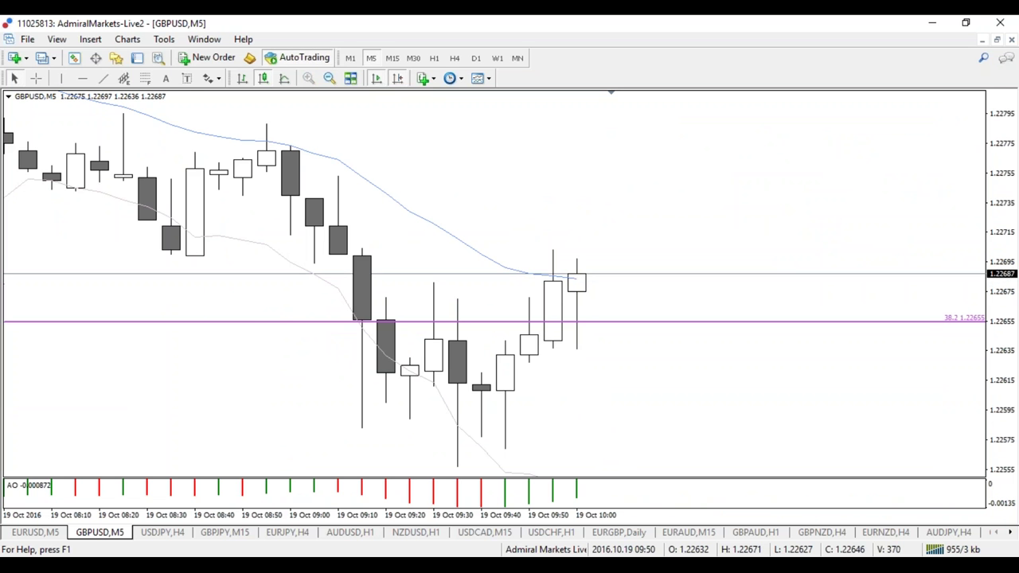
{"action": "key", "text": "minus"}
{"action": "key", "text": "minus"}
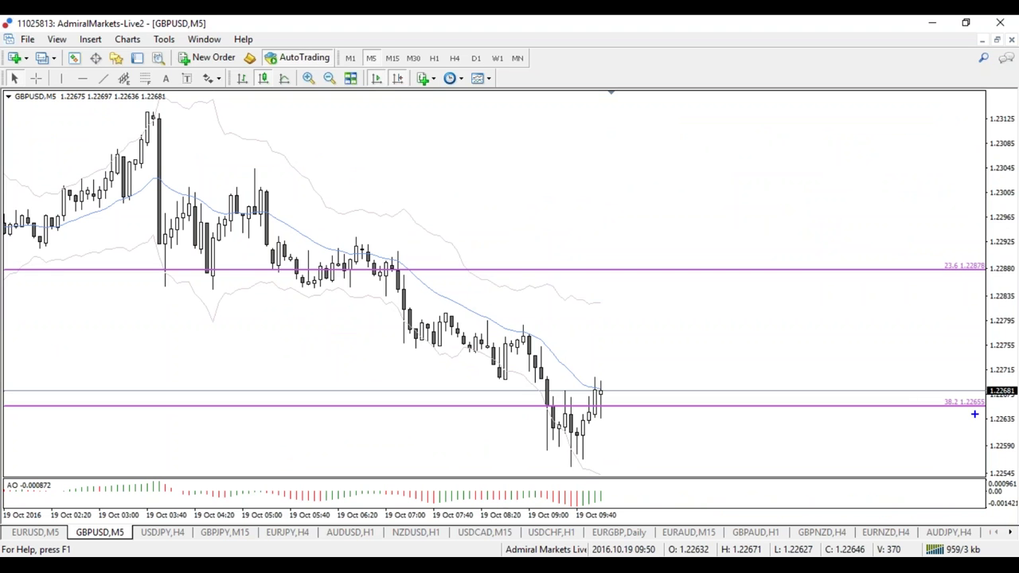
Step: Circle the price zone around the 38.2% Fibonacci level at 1.22655 in blue and clear the marking
{"action": "mouse_move", "coordinate": [1007, 374]}
{"action": "left_mouse_down"}
{"action": "mouse_move", "coordinate": [659, 371]}
{"action": "mouse_move", "coordinate": [732, 447]}
{"action": "mouse_move", "coordinate": [1015, 389]}
{"action": "mouse_move", "coordinate": [937, 362]}
{"action": "left_mouse_up"}
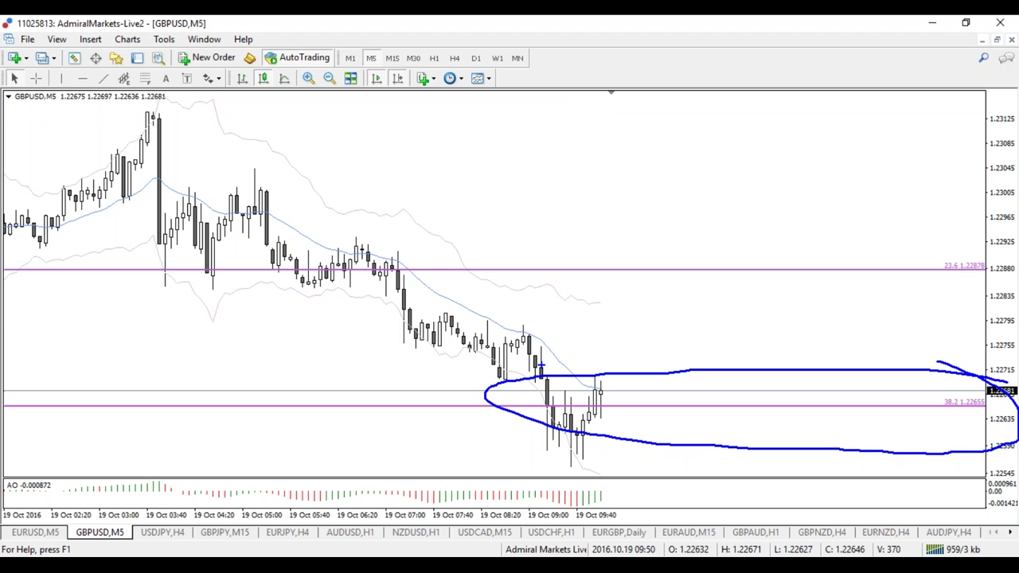
{"action": "key", "text": "Escape"}
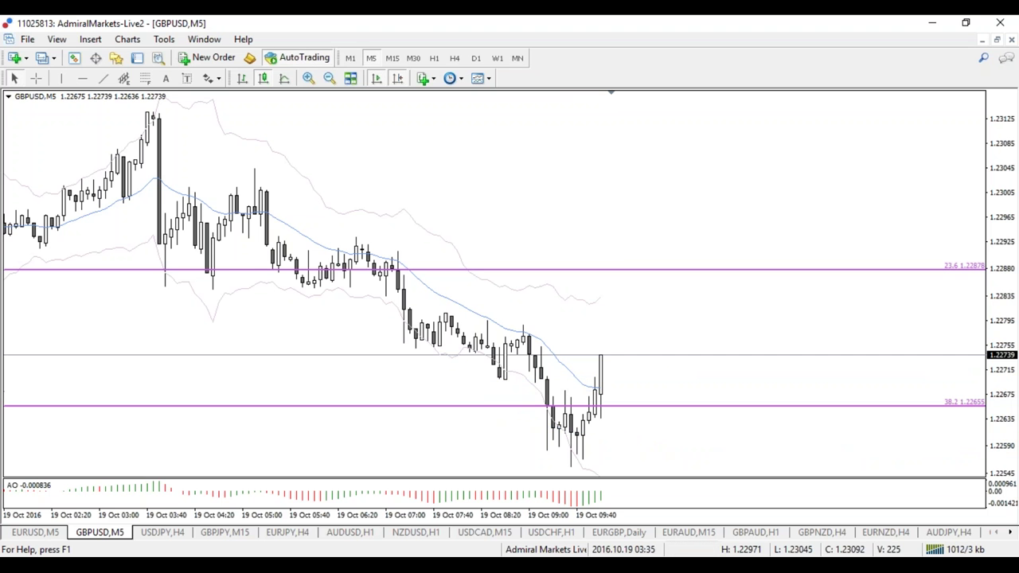
Step: Show the GBPUSD M15 chart from 17 October and mark the rise to the 18 October high in blue
{"action": "left_click", "coordinate": [391, 57]}
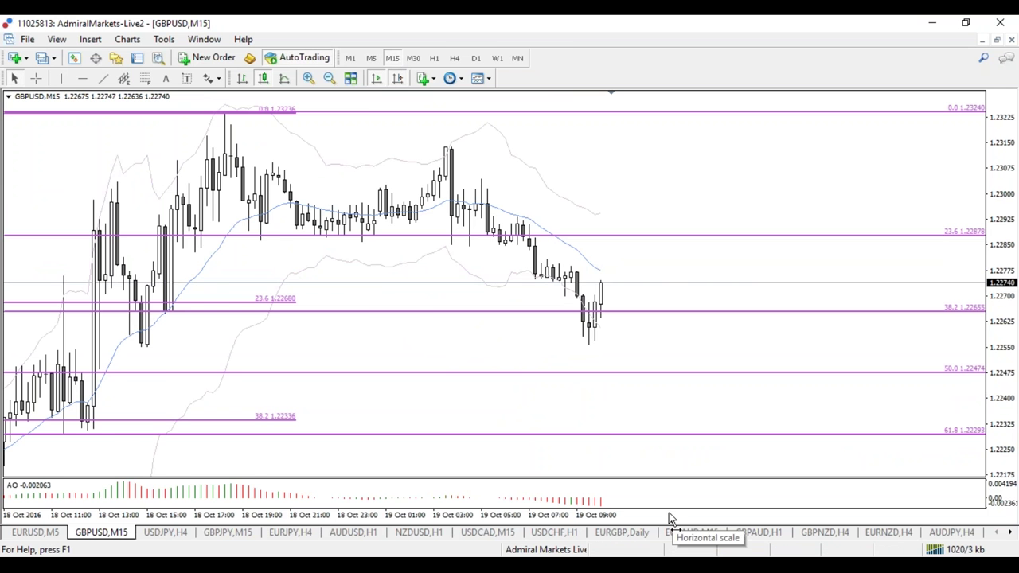
{"action": "left_click_drag", "start_coordinate": [669, 519], "coordinate": [659, 521]}
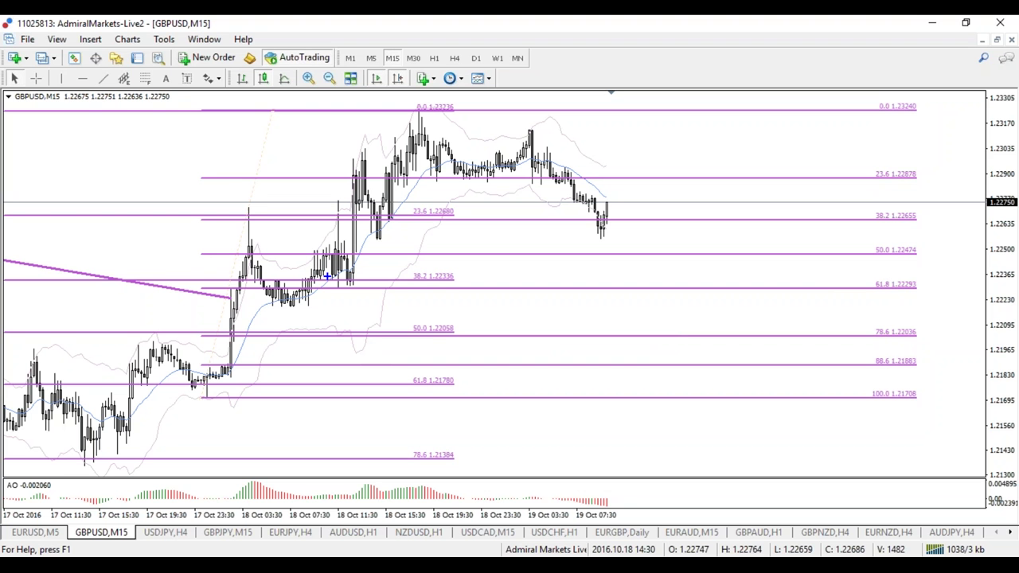
{"action": "mouse_move", "coordinate": [327, 276]}
{"action": "left_mouse_down"}
{"action": "mouse_move", "coordinate": [401, 147]}
{"action": "mouse_move", "coordinate": [391, 129]}
{"action": "mouse_move", "coordinate": [414, 137]}
{"action": "mouse_move", "coordinate": [406, 143]}
{"action": "mouse_move", "coordinate": [415, 156]}
{"action": "left_mouse_up"}
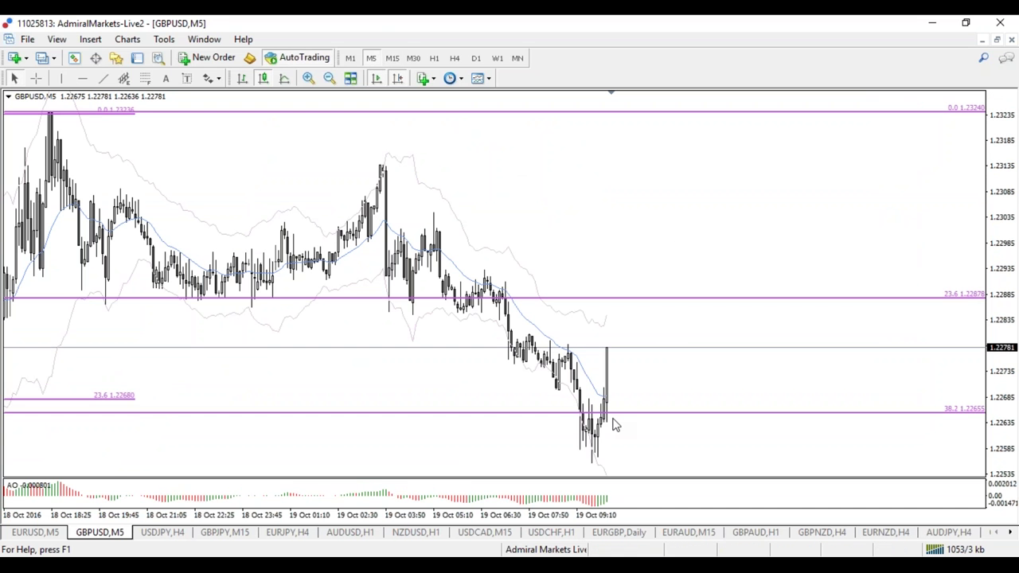
Step: On the M5 chart, mark the latest swing's low and high with "5-6" in blue and sketch a dip to the 38.2% level and bounce
{"action": "key", "text": "plus"}
{"action": "key", "text": "plus"}
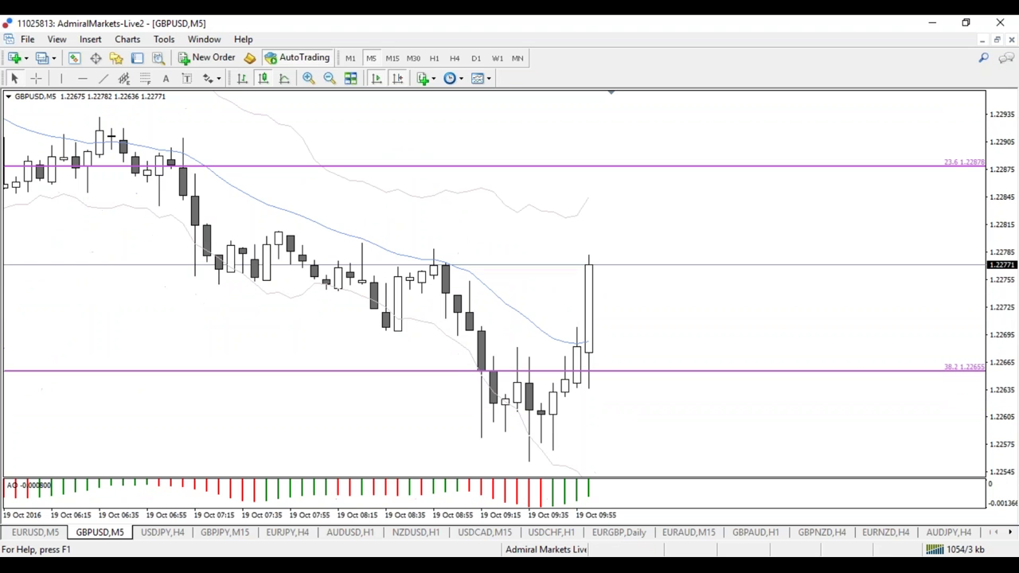
{"action": "left_click", "coordinate": [35, 78]}
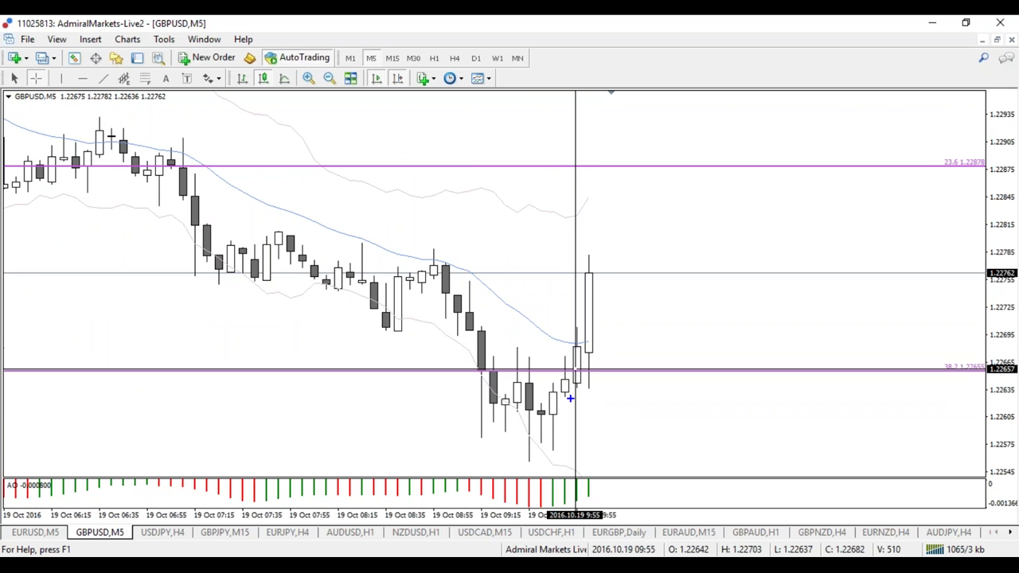
{"action": "mouse_move", "coordinate": [591, 230]}
{"action": "left_mouse_down"}
{"action": "mouse_move", "coordinate": [586, 241]}
{"action": "mouse_move", "coordinate": [630, 221]}
{"action": "mouse_move", "coordinate": [633, 231]}
{"action": "left_mouse_up"}
{"action": "left_click_drag", "start_coordinate": [538, 455], "coordinate": [514, 438]}
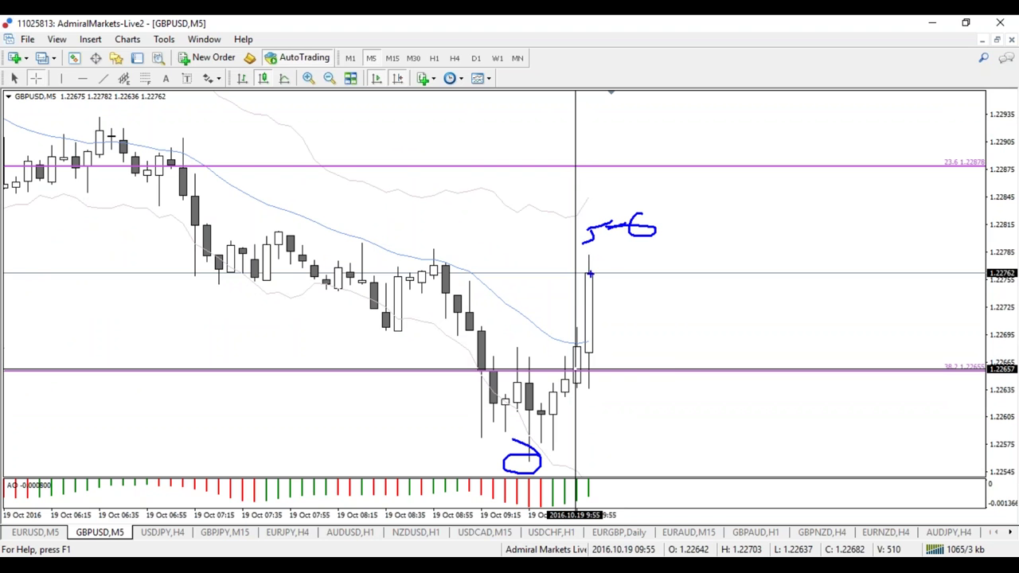
{"action": "mouse_move", "coordinate": [591, 273]}
{"action": "left_mouse_down"}
{"action": "mouse_move", "coordinate": [635, 269]}
{"action": "mouse_move", "coordinate": [668, 351]}
{"action": "mouse_move", "coordinate": [685, 361]}
{"action": "mouse_move", "coordinate": [740, 240]}
{"action": "mouse_move", "coordinate": [716, 253]}
{"action": "mouse_move", "coordinate": [745, 239]}
{"action": "left_mouse_up"}
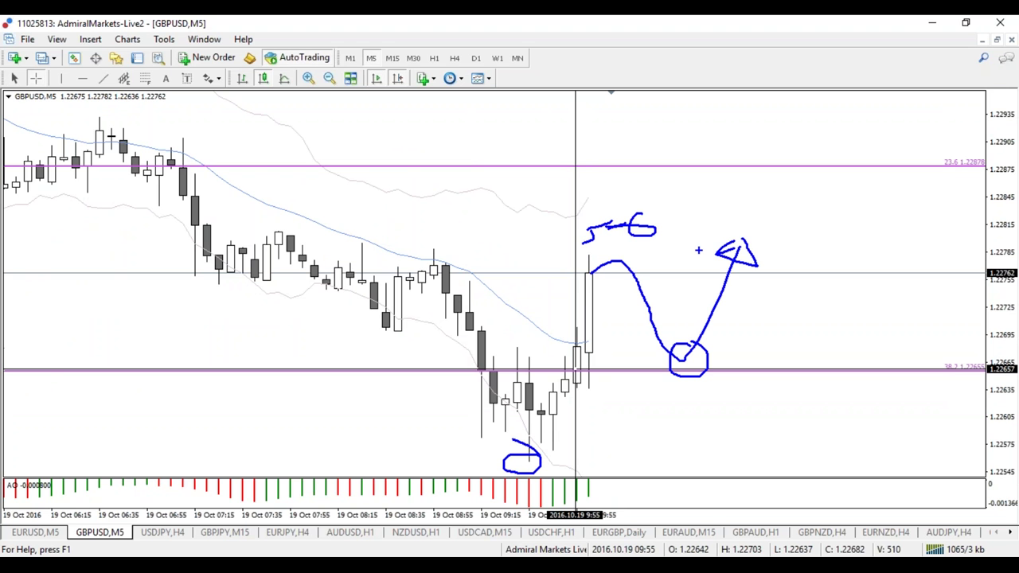
Step: Mark the swing low, the latest high and the 38.2% pullback level in green and clear the drawings
{"action": "key", "text": "g"}
{"action": "mouse_move", "coordinate": [565, 451]}
{"action": "left_mouse_down"}
{"action": "mouse_move", "coordinate": [540, 453]}
{"action": "mouse_move", "coordinate": [540, 441]}
{"action": "left_mouse_up"}
{"action": "mouse_move", "coordinate": [592, 271]}
{"action": "left_mouse_down"}
{"action": "mouse_move", "coordinate": [599, 248]}
{"action": "mouse_move", "coordinate": [624, 262]}
{"action": "left_mouse_up"}
{"action": "left_click_drag", "start_coordinate": [641, 368], "coordinate": [722, 366]}
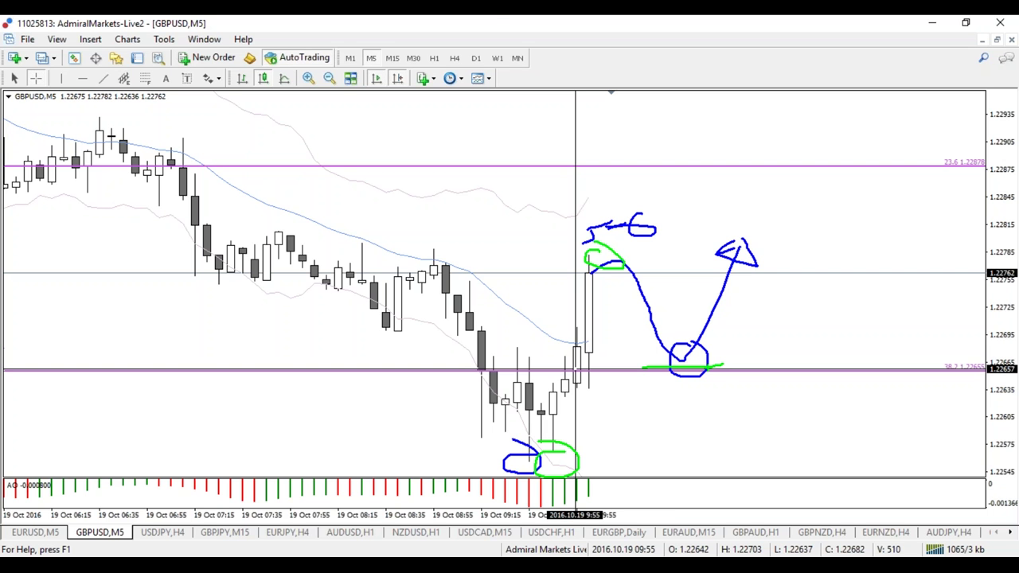
{"action": "key", "text": "Escape"}
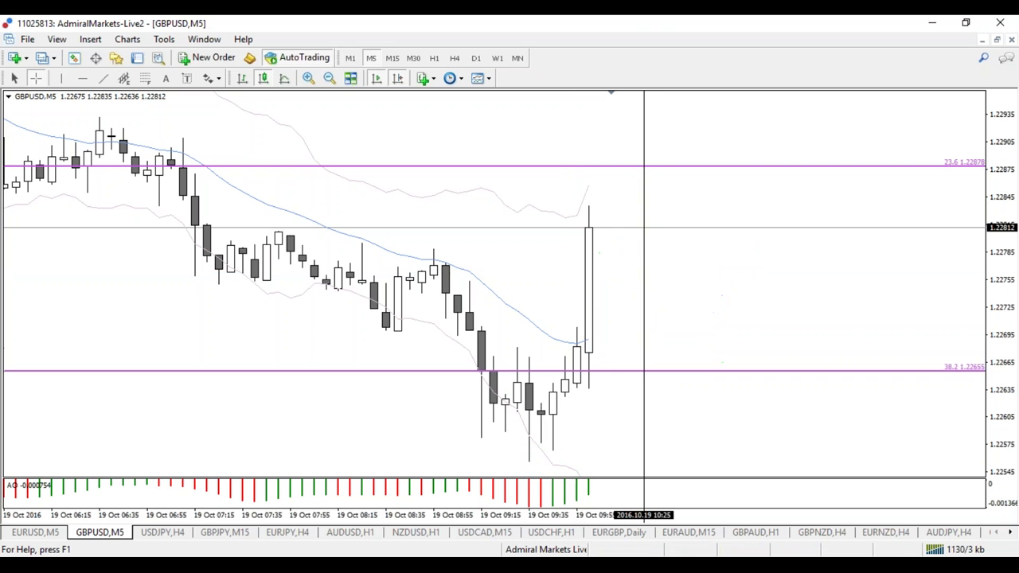
Step: Write "5 - 6" in green beside the latest candle, underline it with an arrow and clear the drawings
{"action": "key", "text": "ctrl+2"}
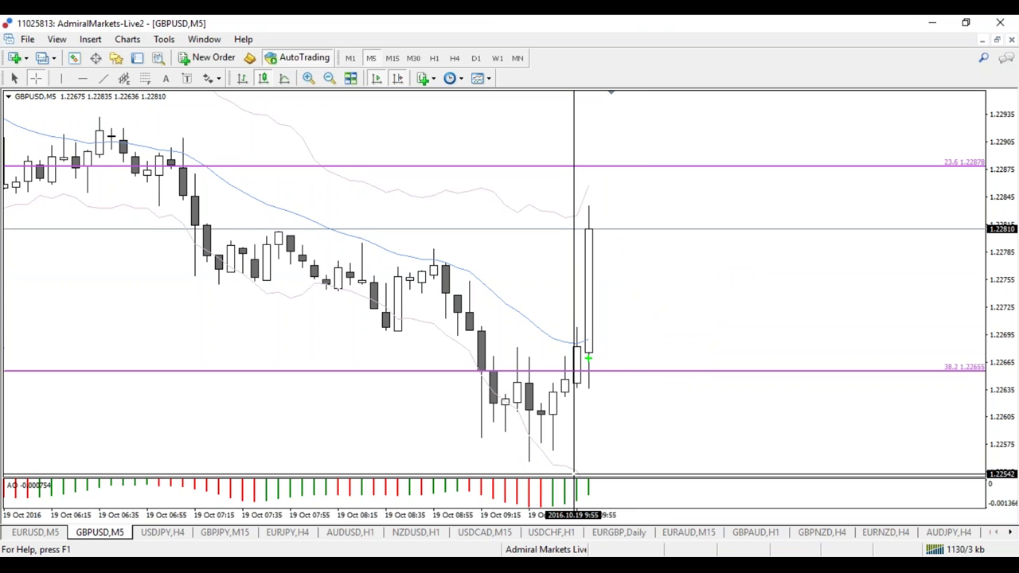
{"action": "mouse_move", "coordinate": [635, 276]}
{"action": "left_mouse_down"}
{"action": "mouse_move", "coordinate": [637, 302]}
{"action": "mouse_move", "coordinate": [653, 273]}
{"action": "mouse_move", "coordinate": [700, 281]}
{"action": "left_mouse_up"}
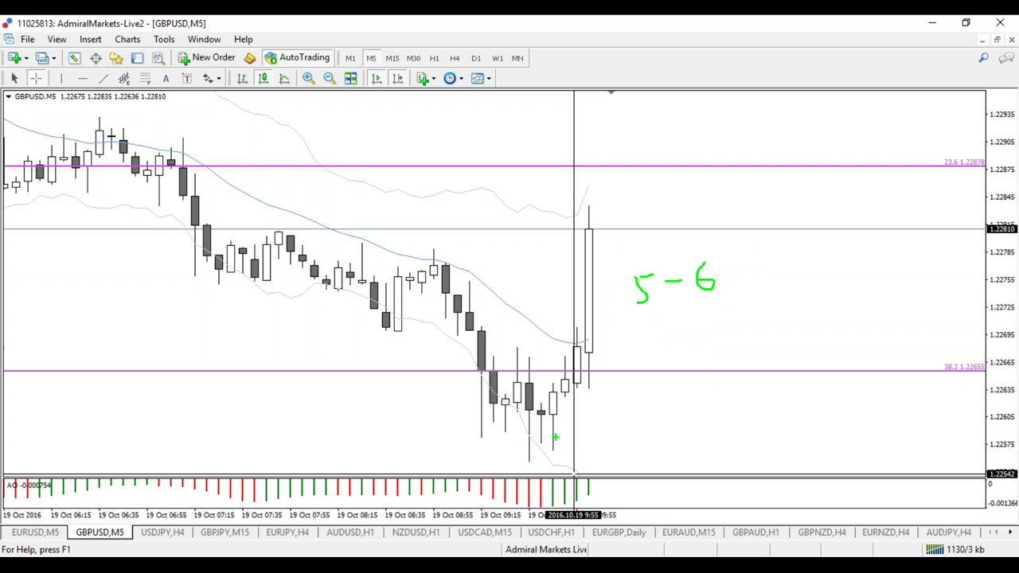
{"action": "left_click_drag", "start_coordinate": [632, 318], "coordinate": [764, 307]}
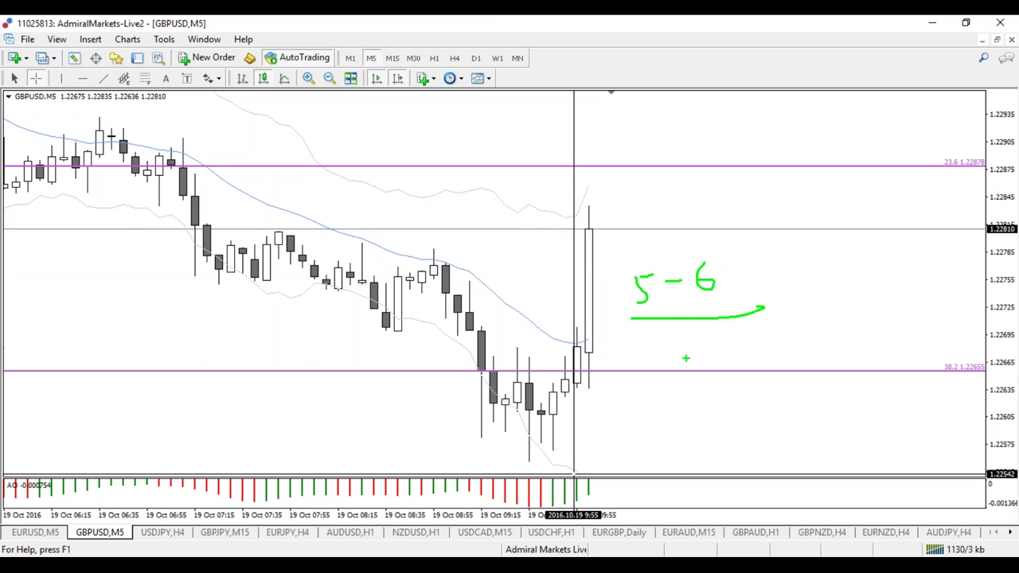
{"action": "key", "text": "Escape"}
Step: Draw a green mark across the upper part of the latest M5 candle and clear it
{"action": "key", "text": "ctrl+2"}
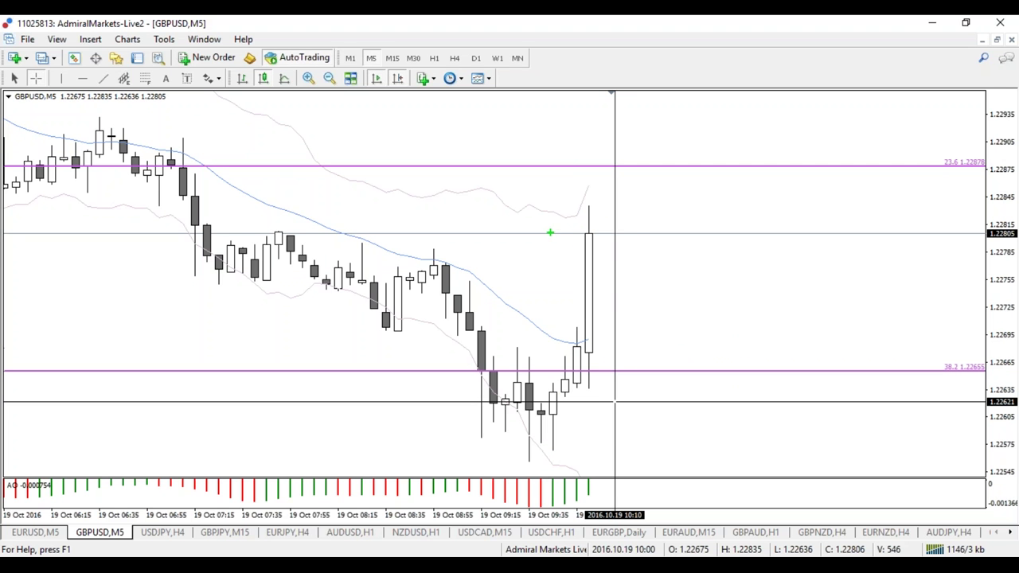
{"action": "left_click_drag", "start_coordinate": [549, 233], "coordinate": [639, 231]}
{"action": "key", "text": "Escape"}
{"action": "mouse_move", "coordinate": [596, 515]}
{"action": "left_mouse_down"}
{"action": "mouse_move", "coordinate": [556, 511]}
{"action": "mouse_move", "coordinate": [597, 513]}
{"action": "left_mouse_up"}
Step: Circle the 19 October lows in green, draw a downward arrow from the latest candle and clear the drawings
{"action": "key", "text": "ctrl+2"}
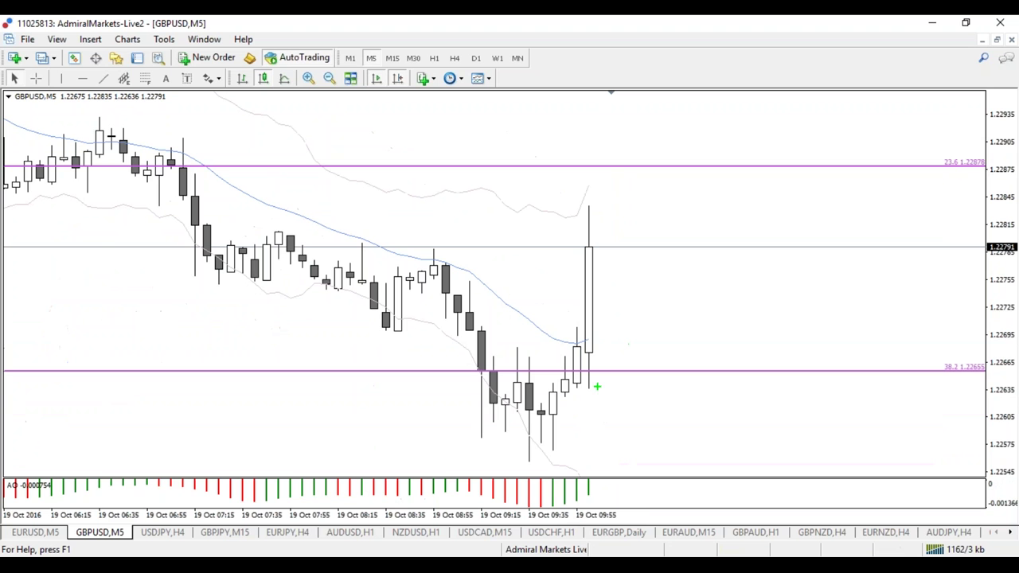
{"action": "left_click_drag", "start_coordinate": [561, 448], "coordinate": [528, 433]}
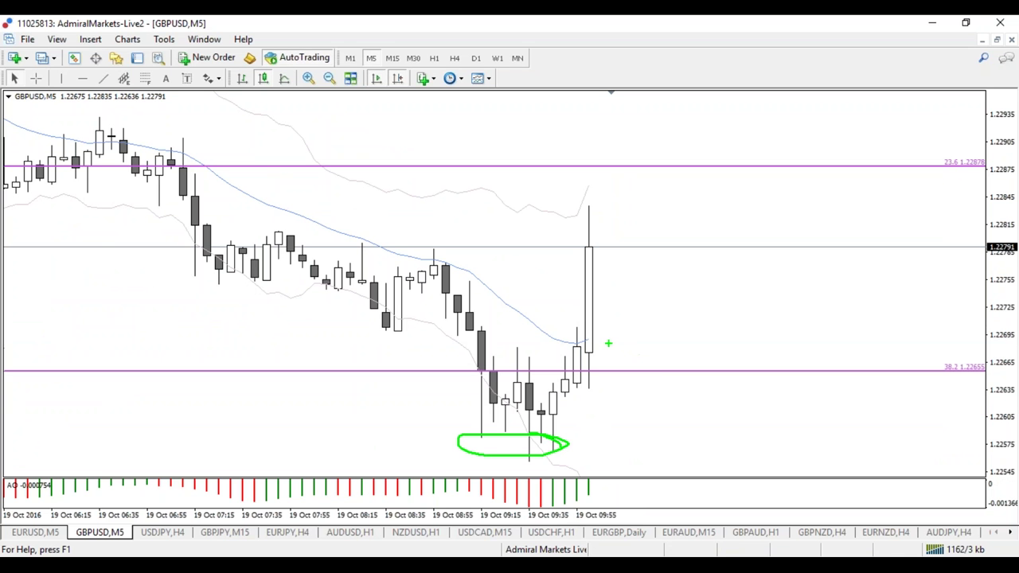
{"action": "mouse_move", "coordinate": [608, 344]}
{"action": "left_mouse_down"}
{"action": "mouse_move", "coordinate": [635, 355]}
{"action": "mouse_move", "coordinate": [664, 403]}
{"action": "mouse_move", "coordinate": [655, 412]}
{"action": "left_mouse_up"}
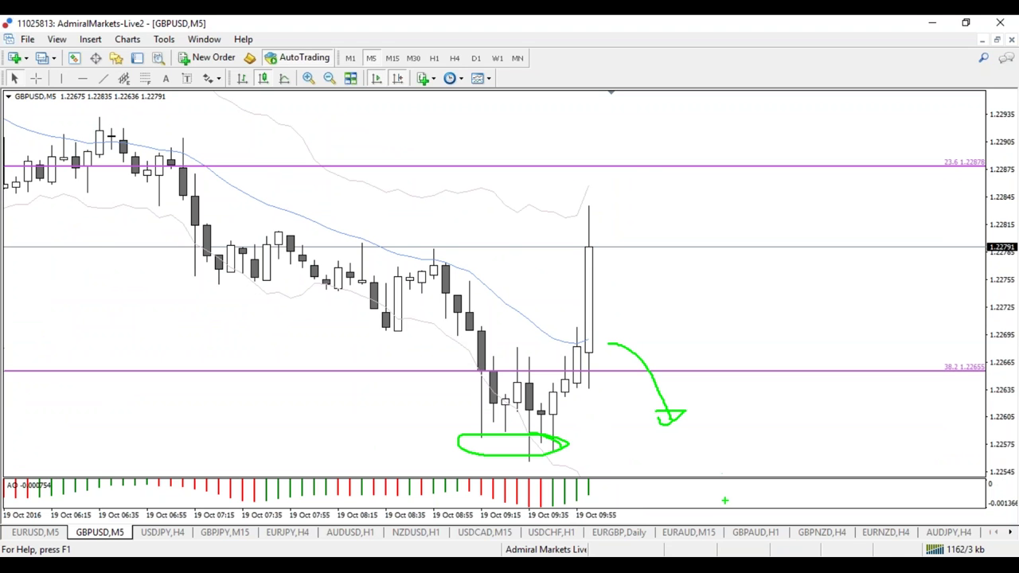
{"action": "key", "text": "Escape"}
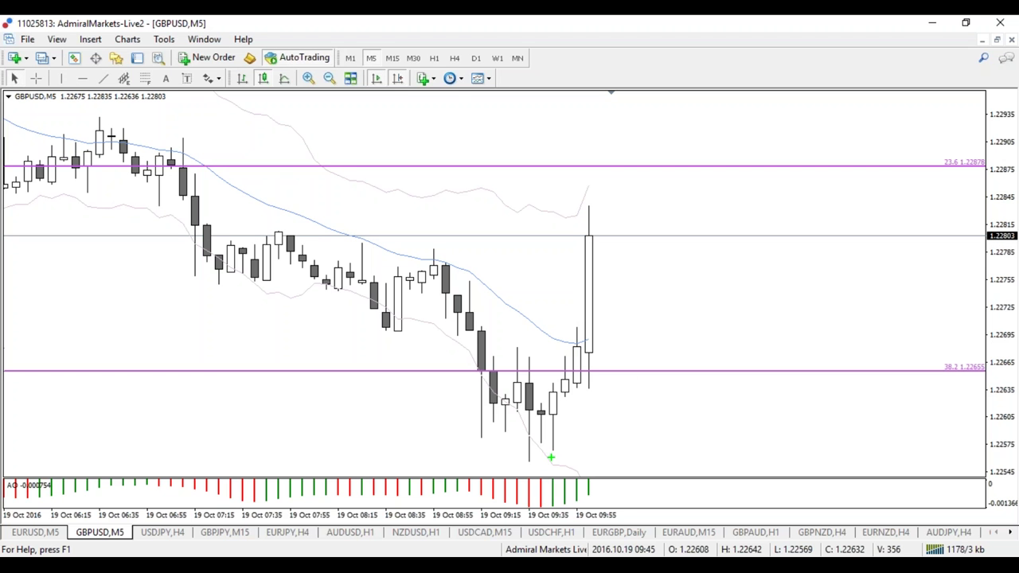
Step: Mark the lowest candle and draw a green pullback path down from the latest candle, and clear both
{"action": "left_click_drag", "start_coordinate": [532, 455], "coordinate": [503, 450]}
{"action": "mouse_move", "coordinate": [587, 236]}
{"action": "left_mouse_down"}
{"action": "mouse_move", "coordinate": [625, 250]}
{"action": "mouse_move", "coordinate": [659, 348]}
{"action": "left_mouse_up"}
{"action": "key", "text": "Escape"}
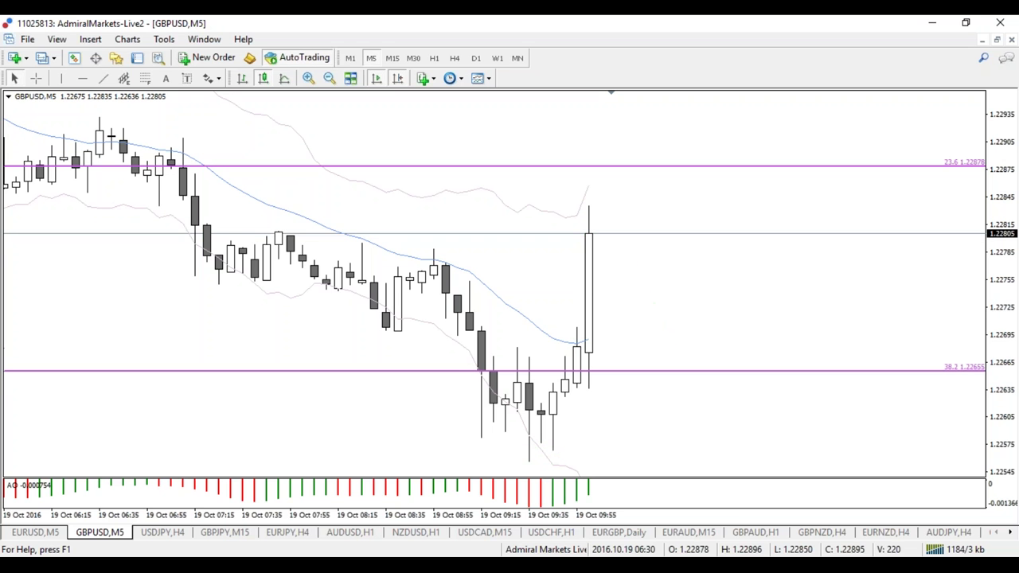
Step: Draw a Fibonacci retracement from the 19 October low at 1.22558 to the latest high at 1.22835
{"action": "left_click", "coordinate": [145, 78]}
{"action": "mouse_move", "coordinate": [518, 460]}
{"action": "left_mouse_down"}
{"action": "mouse_move", "coordinate": [550, 222]}
{"action": "mouse_move", "coordinate": [570, 206]}
{"action": "left_mouse_up"}
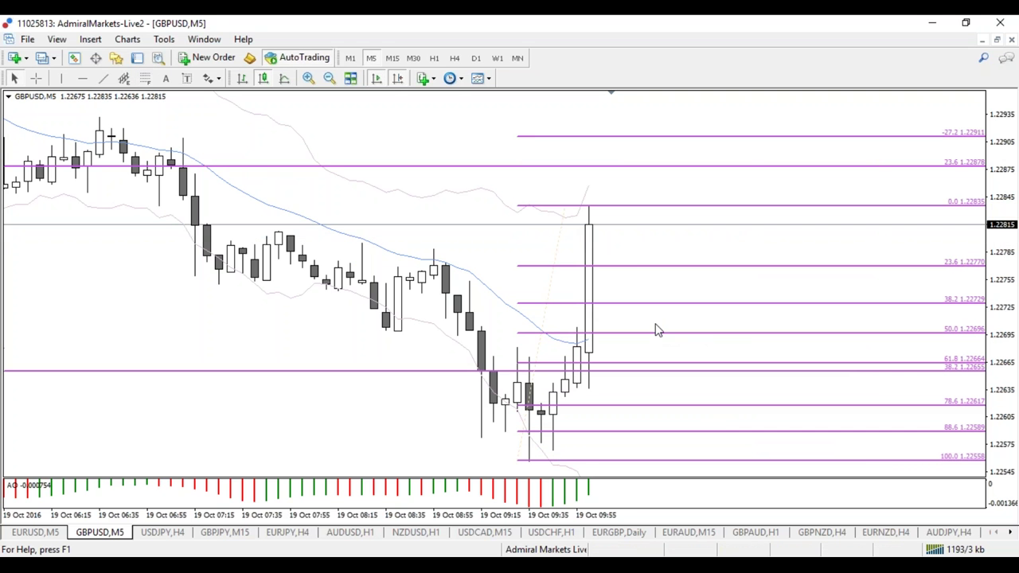
Step: Sketch an inverse head and shoulders shape in green, circle the left shoulder low and the latest high, and clear the drawings
{"action": "left_click_drag", "start_coordinate": [382, 322], "coordinate": [393, 329]}
{"action": "left_click_drag", "start_coordinate": [705, 329], "coordinate": [667, 323]}
{"action": "mouse_move", "coordinate": [356, 312]}
{"action": "left_mouse_down"}
{"action": "mouse_move", "coordinate": [451, 354]}
{"action": "mouse_move", "coordinate": [631, 352]}
{"action": "mouse_move", "coordinate": [773, 269]}
{"action": "left_mouse_up"}
{"action": "left_click_drag", "start_coordinate": [606, 203], "coordinate": [603, 203]}
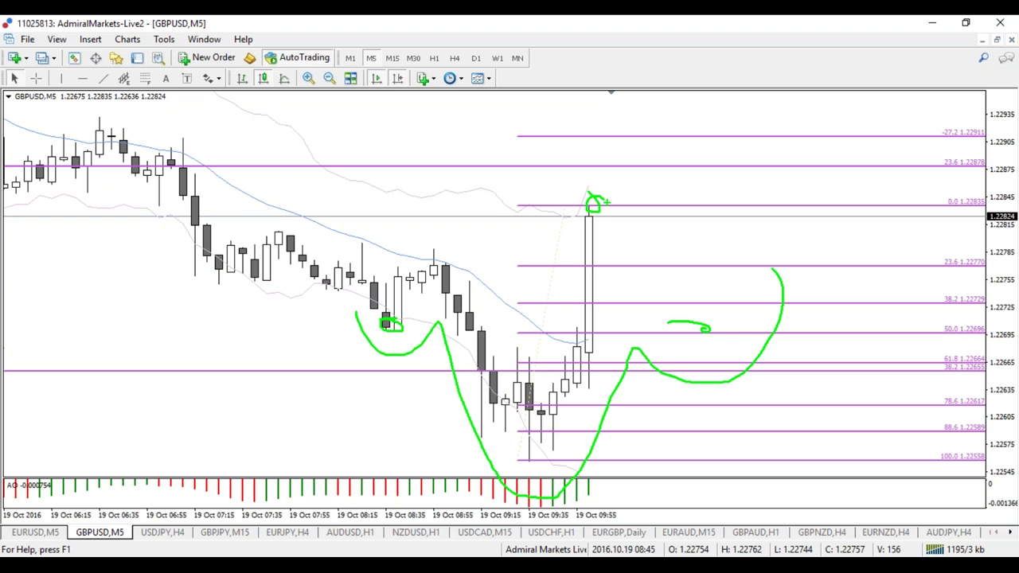
{"action": "key", "text": "Escape"}
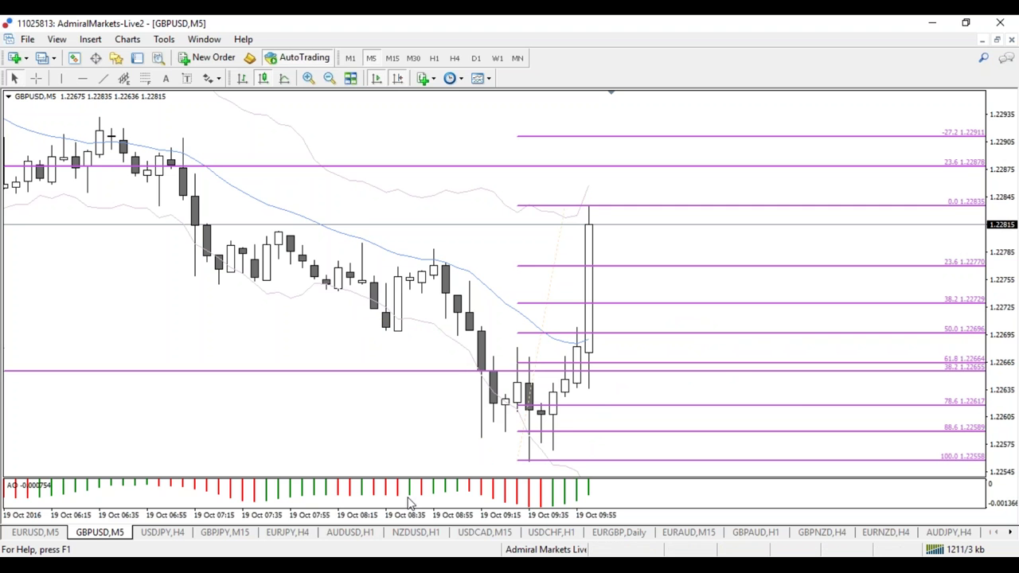
Step: On the M15 chart, trace the rise in green and the pullback in red, and draw a blue support line with an upward path beyond 1.23240
{"action": "key", "text": "minus"}
{"action": "left_click", "coordinate": [392, 57]}
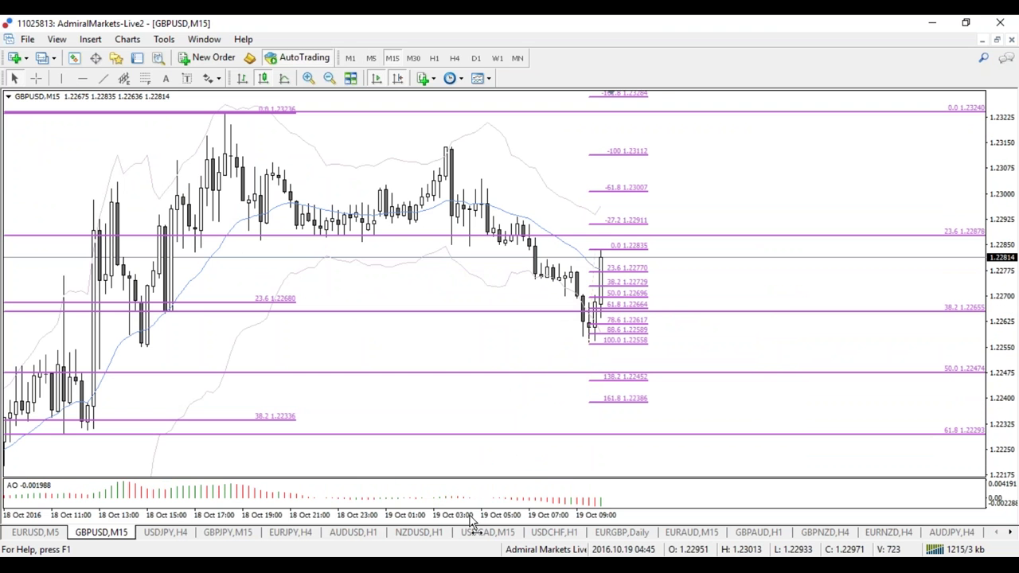
{"action": "left_click_drag", "start_coordinate": [469, 517], "coordinate": [476, 518]}
{"action": "key", "text": "ctrl+2"}
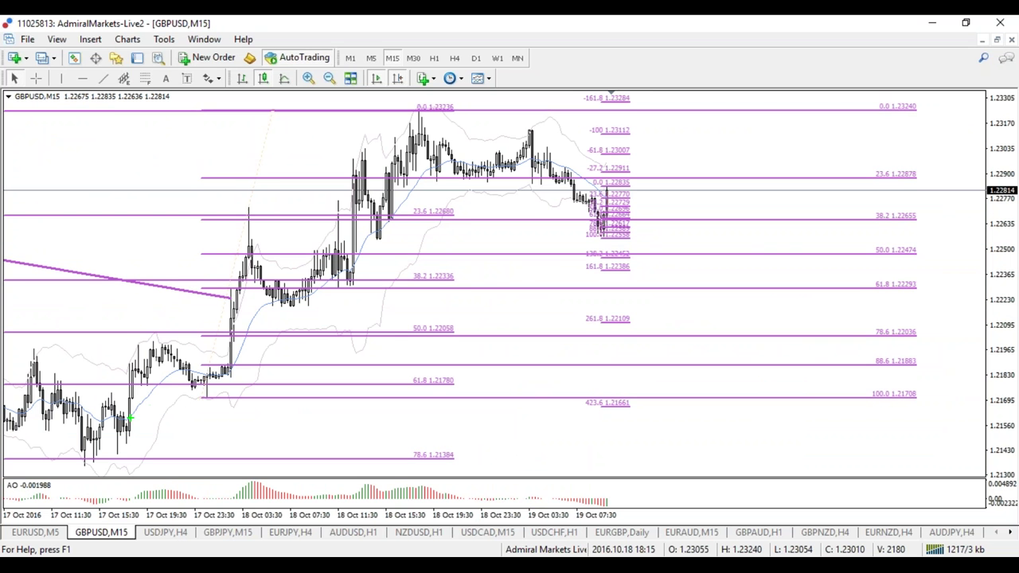
{"action": "mouse_move", "coordinate": [124, 434]}
{"action": "left_mouse_down"}
{"action": "mouse_move", "coordinate": [311, 284]}
{"action": "mouse_move", "coordinate": [410, 123]}
{"action": "mouse_move", "coordinate": [398, 125]}
{"action": "mouse_move", "coordinate": [566, 193]}
{"action": "mouse_move", "coordinate": [600, 236]}
{"action": "mouse_move", "coordinate": [675, 216]}
{"action": "left_mouse_up"}
{"action": "key", "text": "r"}
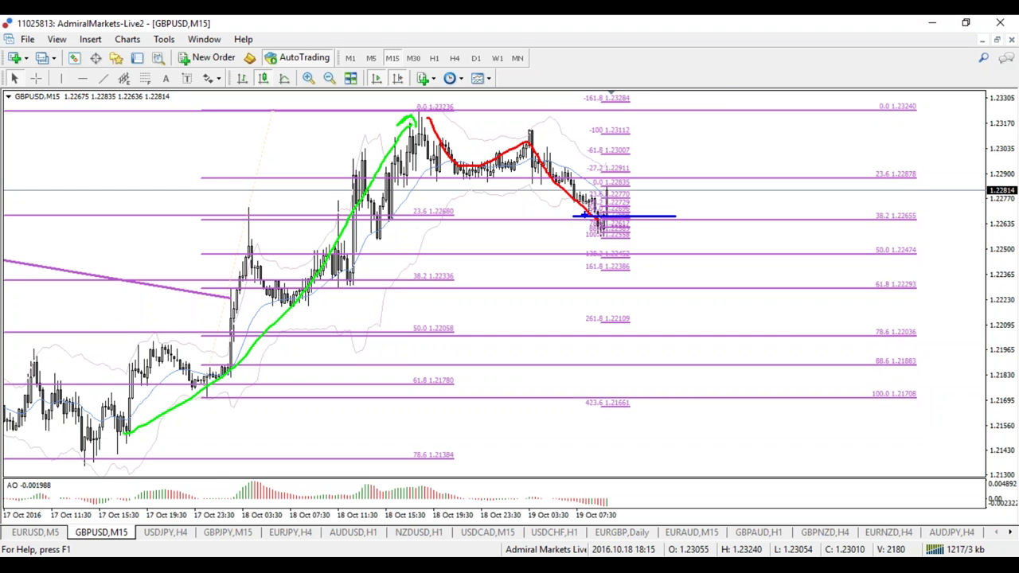
{"action": "mouse_move", "coordinate": [586, 215]}
{"action": "left_mouse_down"}
{"action": "mouse_move", "coordinate": [673, 156]}
{"action": "mouse_move", "coordinate": [725, 92]}
{"action": "mouse_move", "coordinate": [735, 108]}
{"action": "mouse_move", "coordinate": [704, 102]}
{"action": "left_mouse_up"}
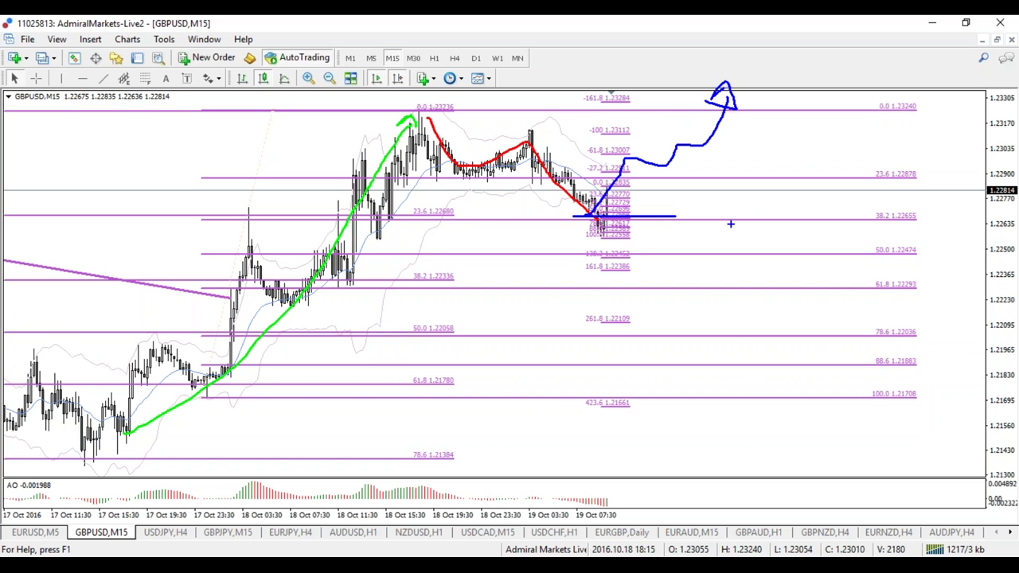
Step: Clear the GBP/USD drawings and open the EUR/GBP chart on the H4 timeframe
{"action": "key", "text": "Escape"}
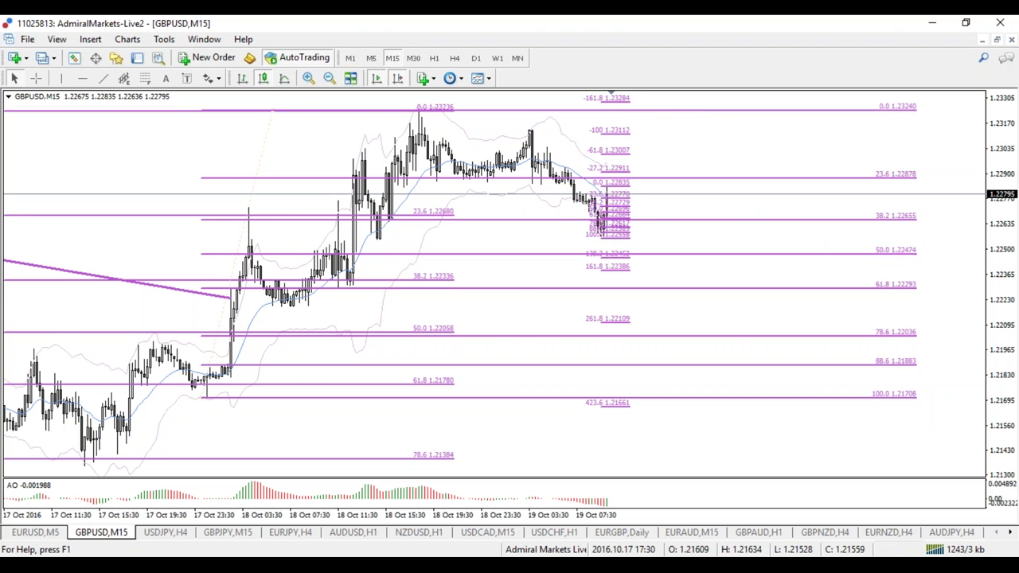
{"action": "left_click", "coordinate": [35, 531]}
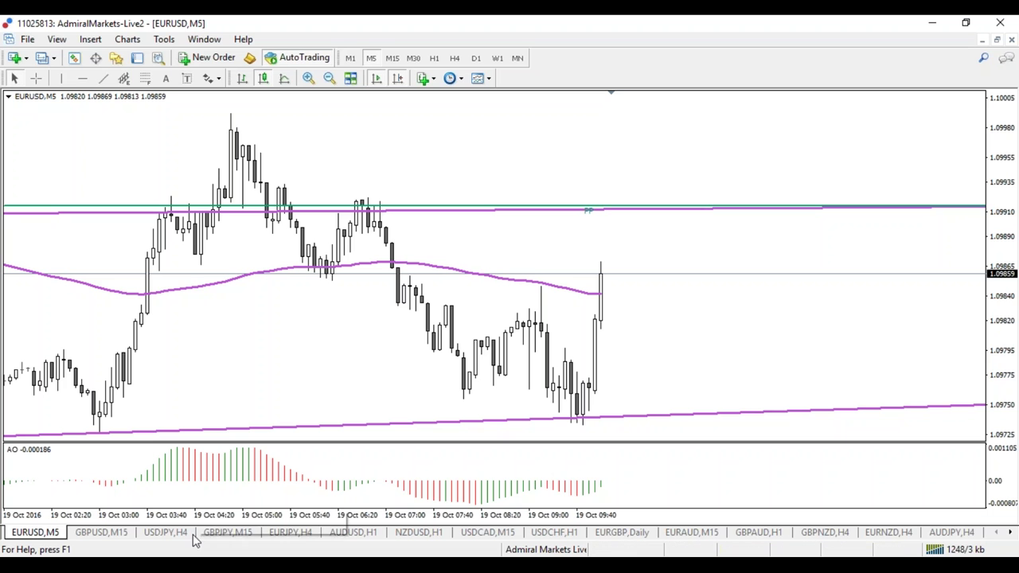
{"action": "left_click", "coordinate": [620, 533]}
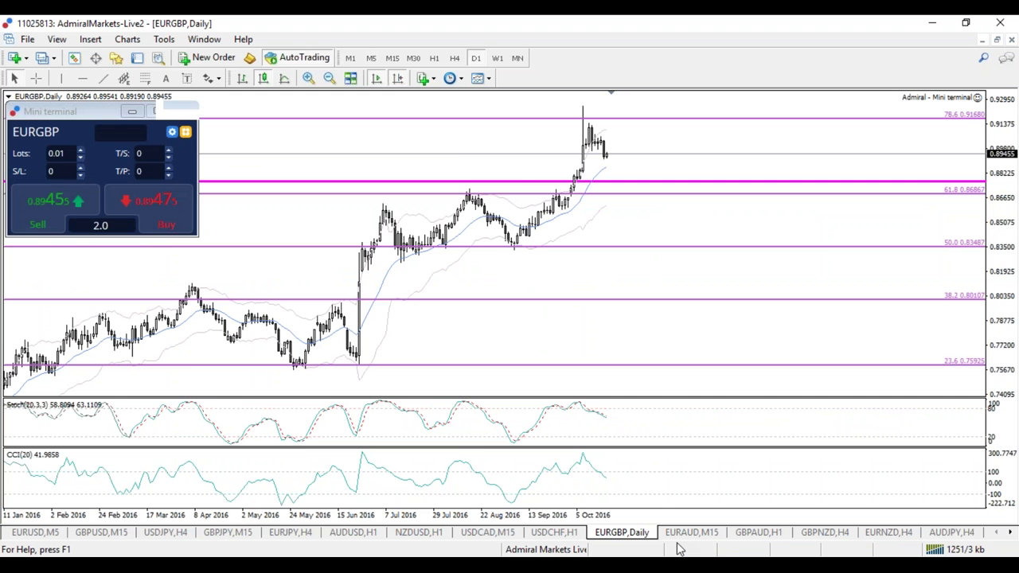
{"action": "left_click", "coordinate": [454, 57]}
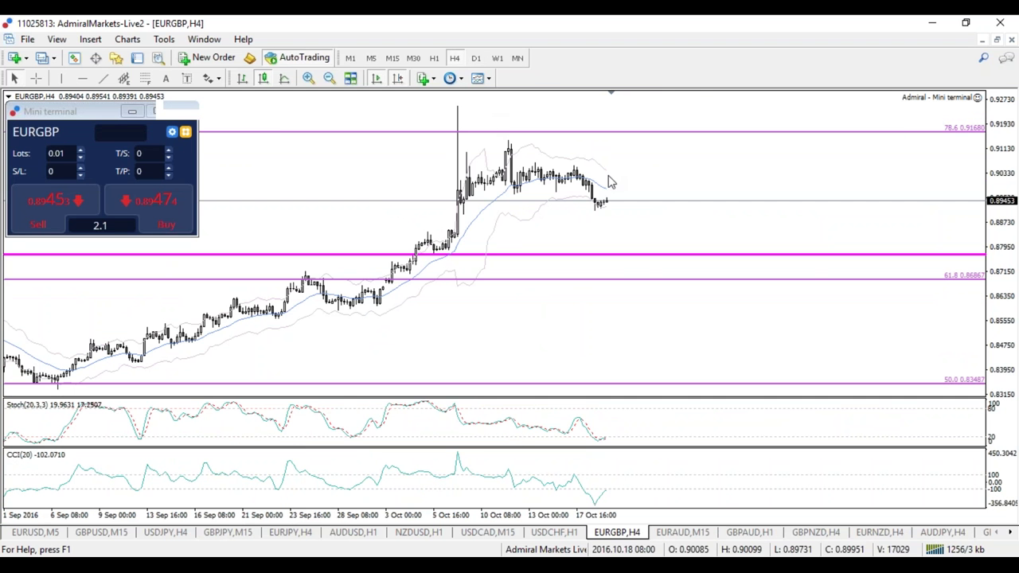
{"action": "left_click_drag", "start_coordinate": [1001, 119], "coordinate": [335, 83]}
{"action": "left_click_drag", "start_coordinate": [974, 222], "coordinate": [709, 96]}
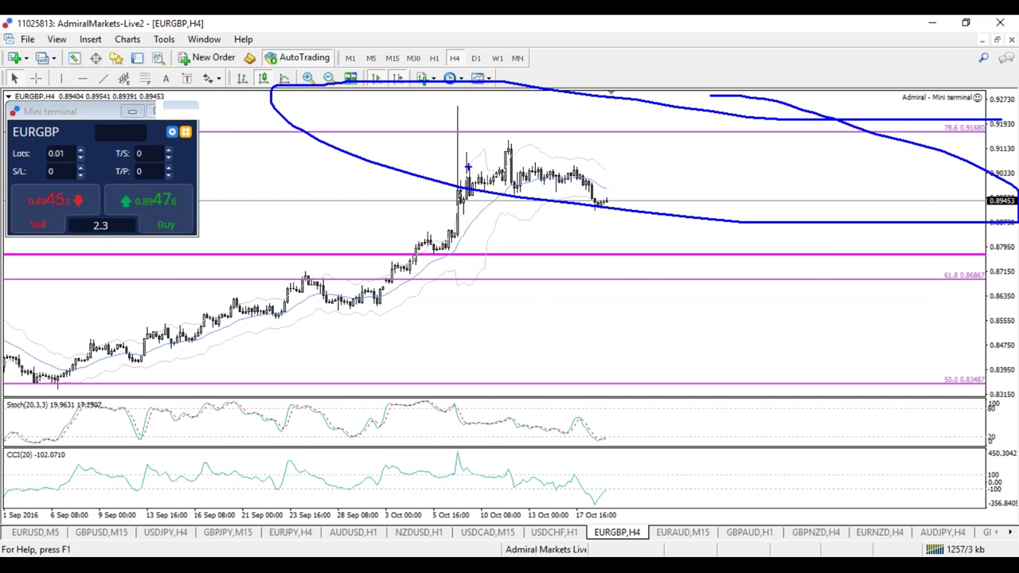
{"action": "key", "text": "e"}
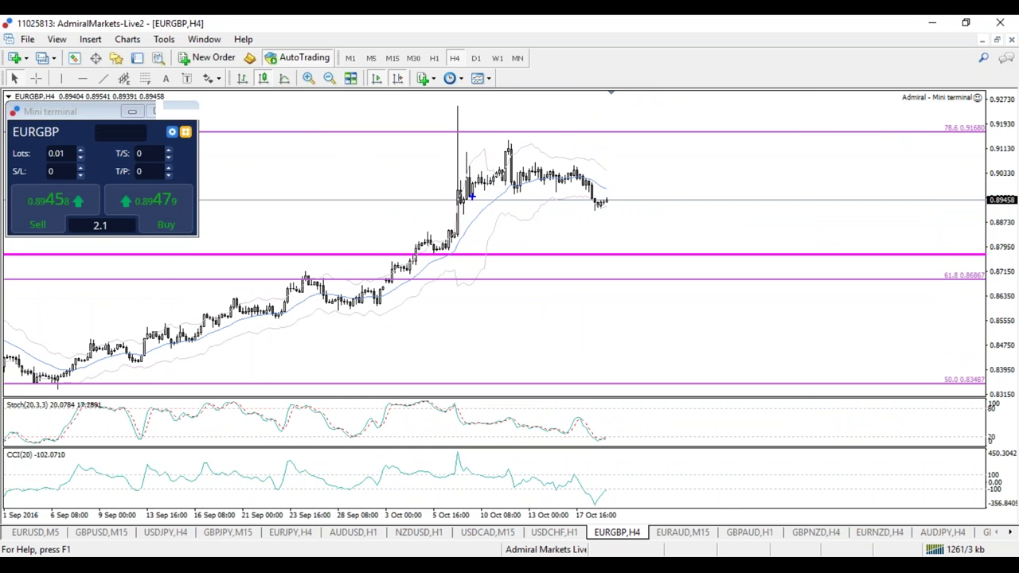
Step: Sketch converging blue lines around the October EUR/GBP consolidation, clear them, and set the chart to H1
{"action": "left_click_drag", "start_coordinate": [458, 205], "coordinate": [607, 181]}
{"action": "left_click_drag", "start_coordinate": [475, 153], "coordinate": [597, 167]}
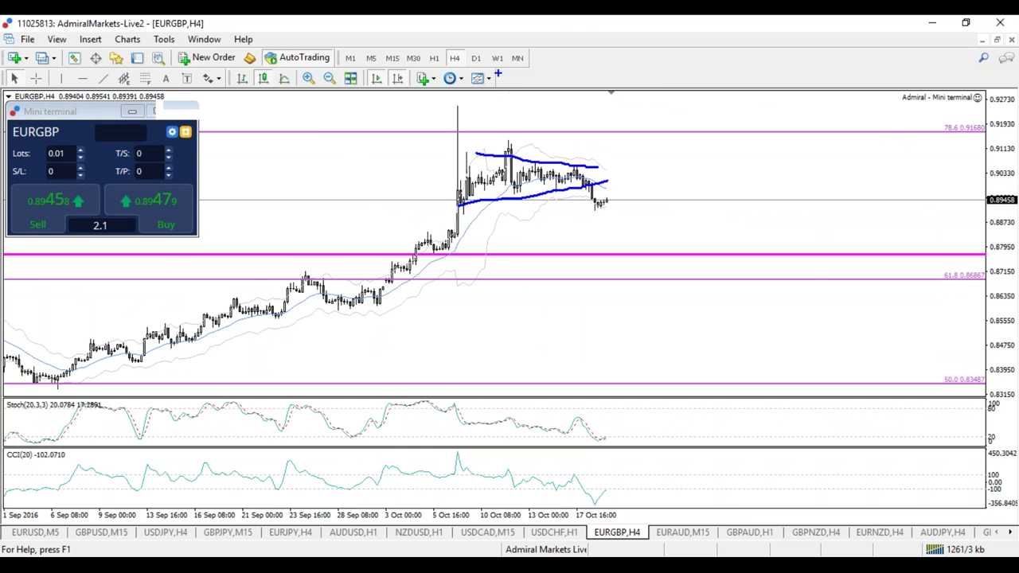
{"action": "key", "text": "Escape"}
{"action": "left_click", "coordinate": [434, 58]}
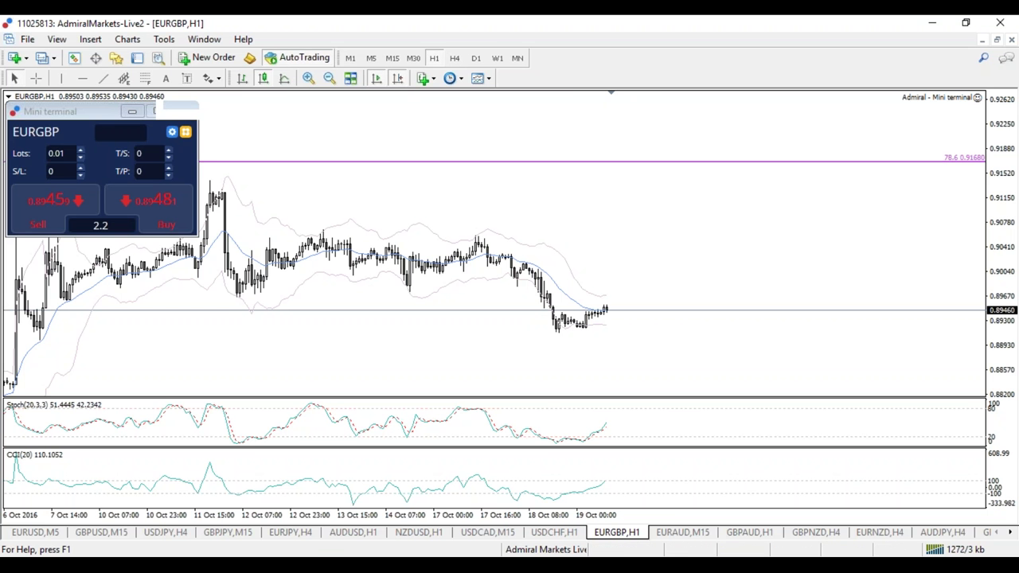
Step: Open the USD/JPY H4 chart, and switch to the browser to enlarge the article's 4-hour USD/JPY wave chart
{"action": "left_click", "coordinate": [175, 538]}
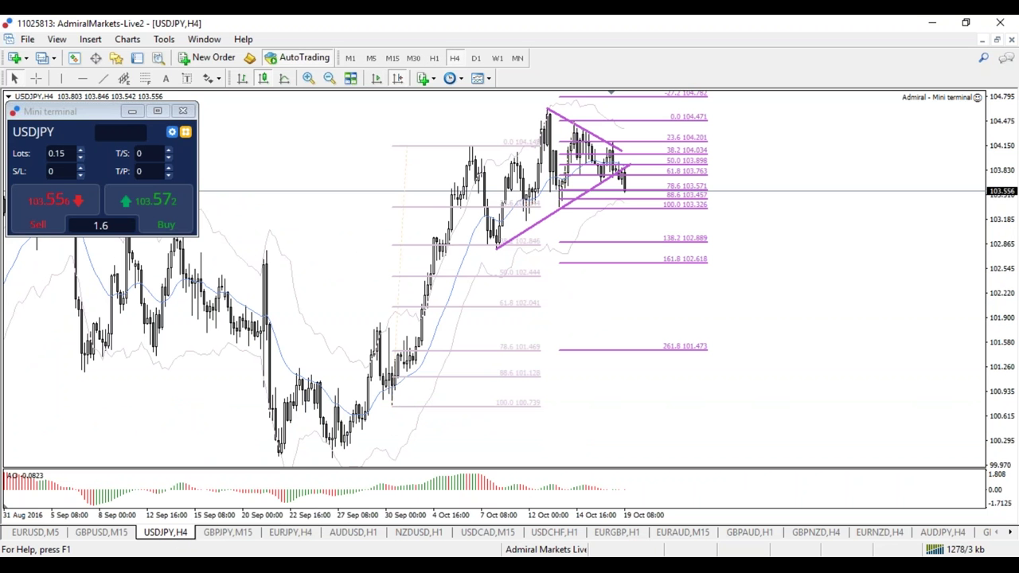
{"action": "mouse_move", "coordinate": [399, 565]}
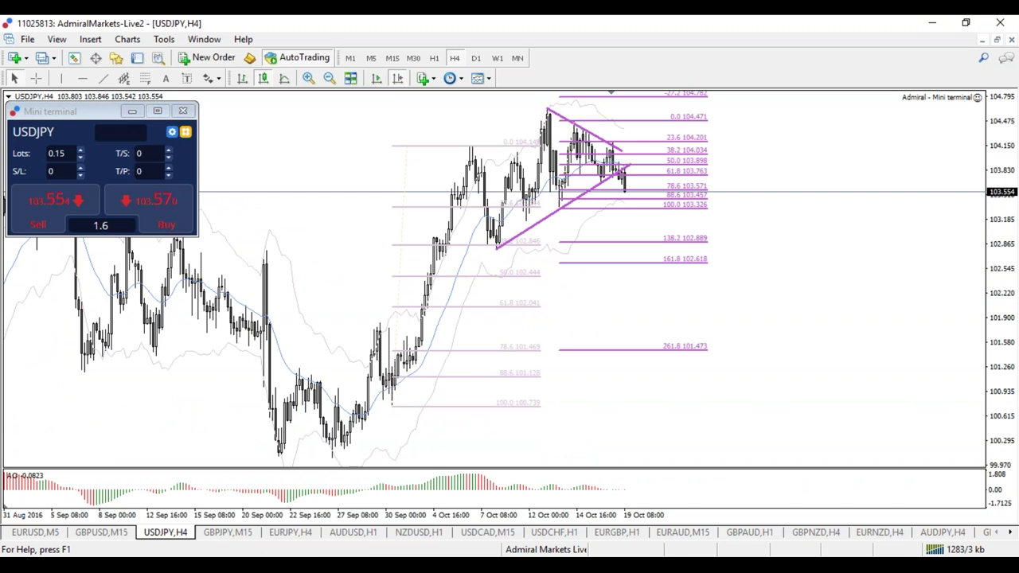
{"action": "left_click", "coordinate": [274, 565]}
{"action": "left_click", "coordinate": [352, 509]}
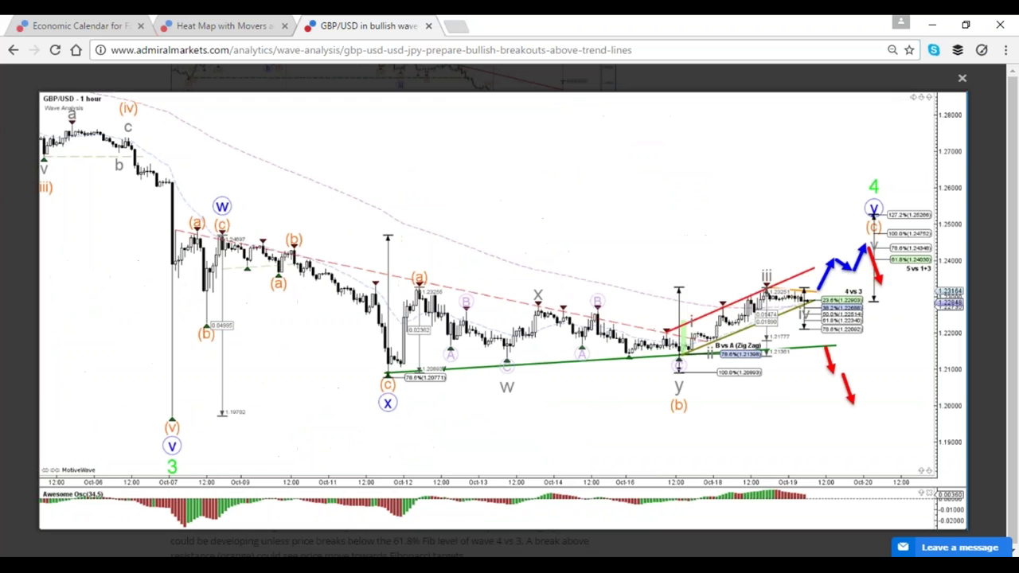
{"action": "left_click", "coordinate": [961, 78]}
{"action": "scroll", "coordinate": [493, 326], "scroll_direction": "down", "scroll_amount": 5}
{"action": "scroll", "coordinate": [493, 326], "scroll_direction": "down", "scroll_amount": 1}
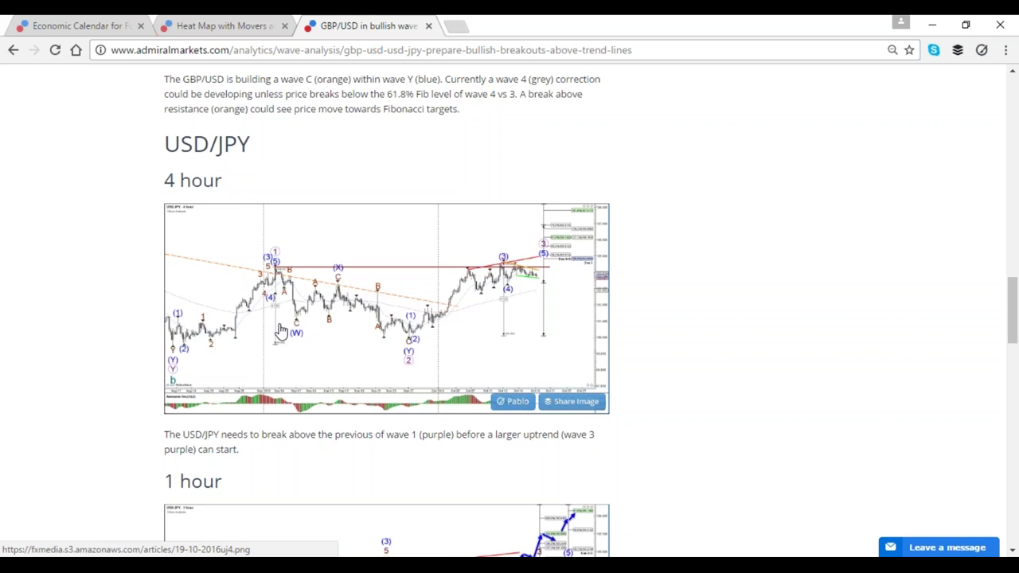
{"action": "left_click", "coordinate": [281, 331]}
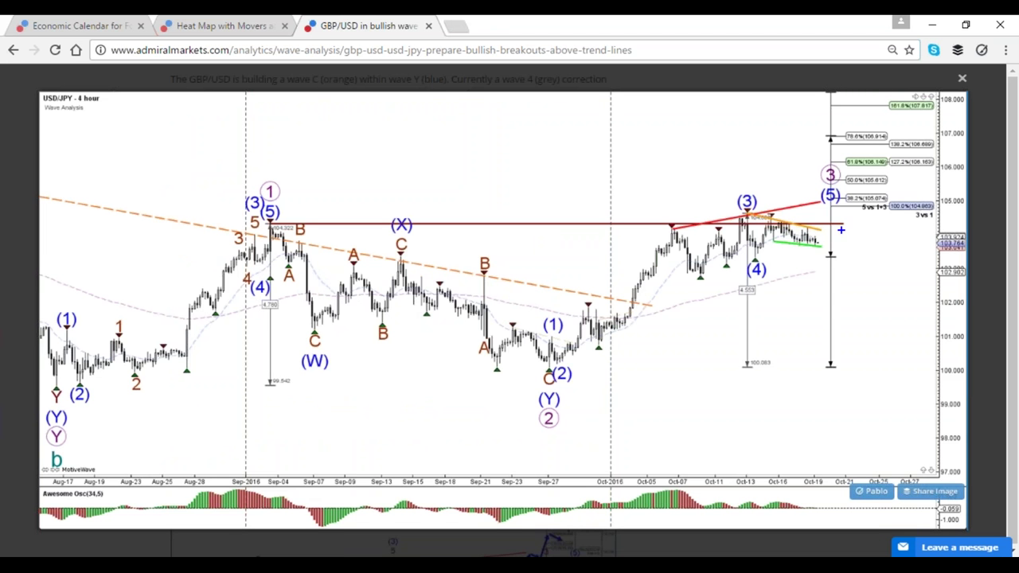
Step: Circle the October consolidation in blue with an upward arrow, circle the wave 1 top in red, and clear the drawings
{"action": "mouse_move", "coordinate": [827, 230]}
{"action": "left_mouse_down"}
{"action": "mouse_move", "coordinate": [647, 235]}
{"action": "mouse_move", "coordinate": [824, 244]}
{"action": "mouse_move", "coordinate": [818, 234]}
{"action": "mouse_move", "coordinate": [851, 143]}
{"action": "mouse_move", "coordinate": [869, 172]}
{"action": "mouse_move", "coordinate": [786, 169]}
{"action": "left_mouse_up"}
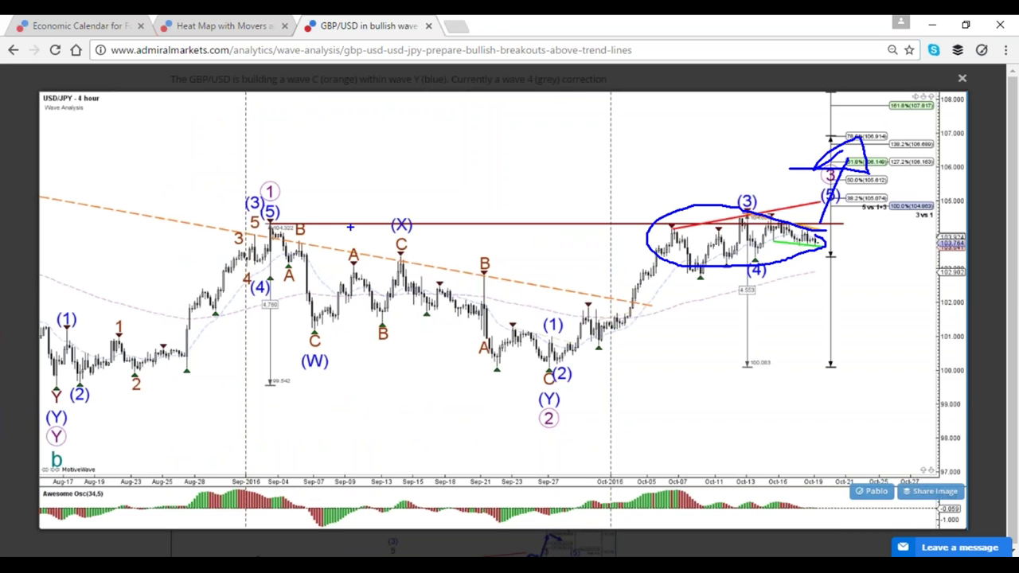
{"action": "left_click_drag", "start_coordinate": [238, 220], "coordinate": [240, 230]}
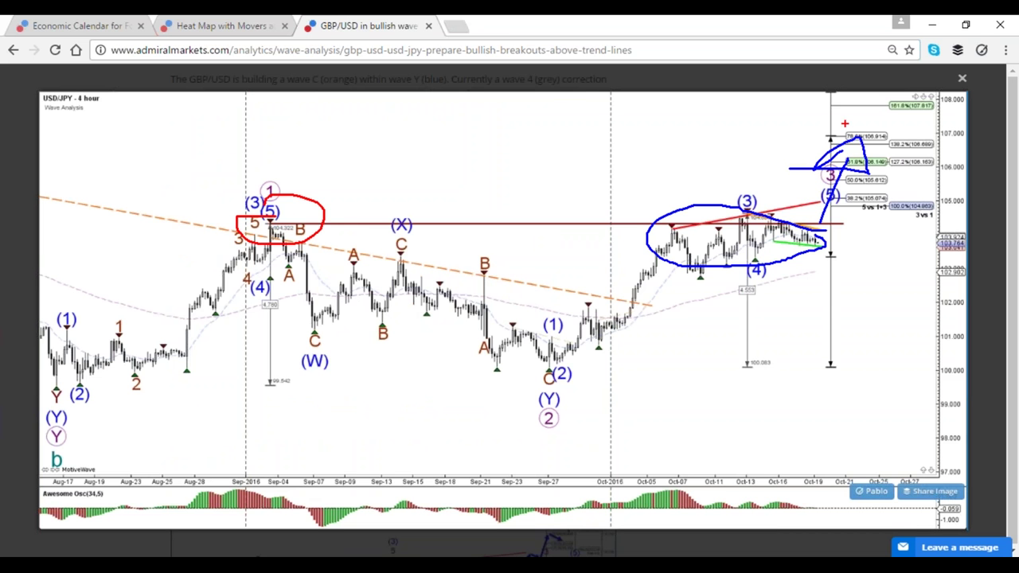
{"action": "key", "text": "Escape"}
Step: Enlarge the article's 1-hour USD/JPY chart, circle the wave 1 and wave 2 labels in red, and clear the marks
{"action": "left_click", "coordinate": [985, 159]}
{"action": "scroll", "coordinate": [545, 323], "scroll_direction": "down", "scroll_amount": 3}
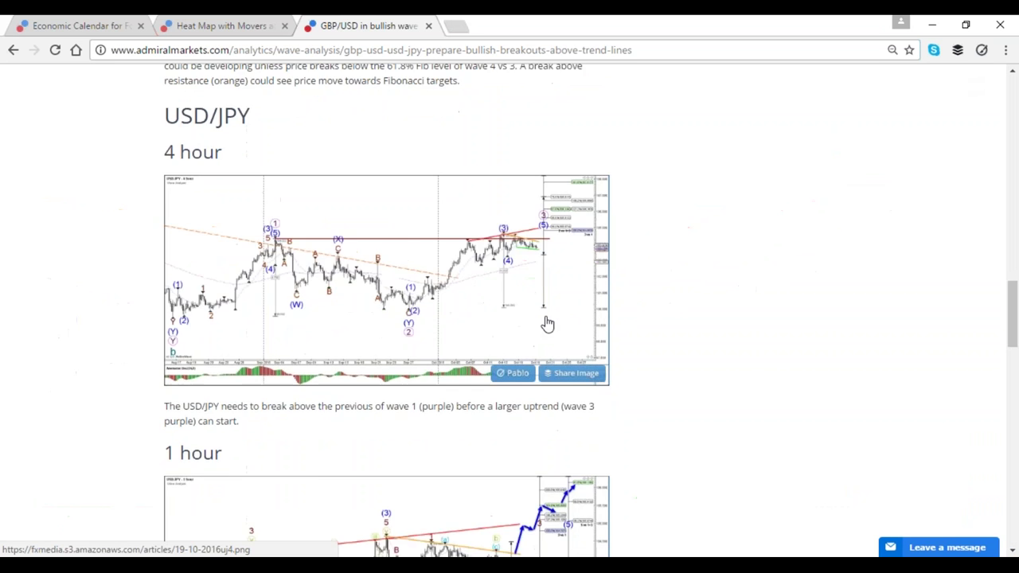
{"action": "left_click", "coordinate": [521, 374]}
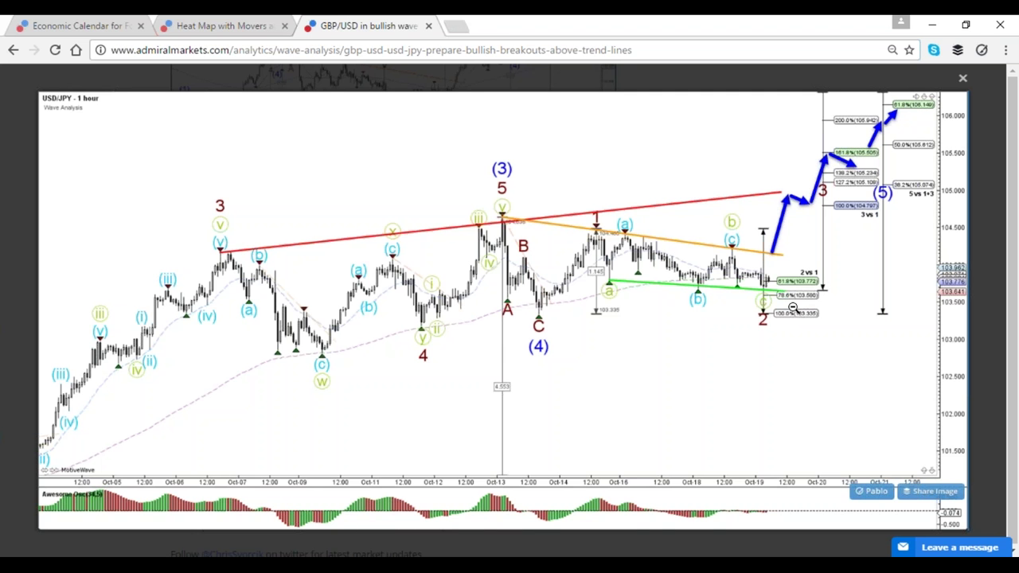
{"action": "mouse_move", "coordinate": [609, 199]}
{"action": "left_mouse_down"}
{"action": "mouse_move", "coordinate": [587, 203]}
{"action": "mouse_move", "coordinate": [612, 195]}
{"action": "left_mouse_up"}
{"action": "mouse_move", "coordinate": [777, 307]}
{"action": "left_mouse_down"}
{"action": "mouse_move", "coordinate": [730, 318]}
{"action": "mouse_move", "coordinate": [766, 301]}
{"action": "left_mouse_up"}
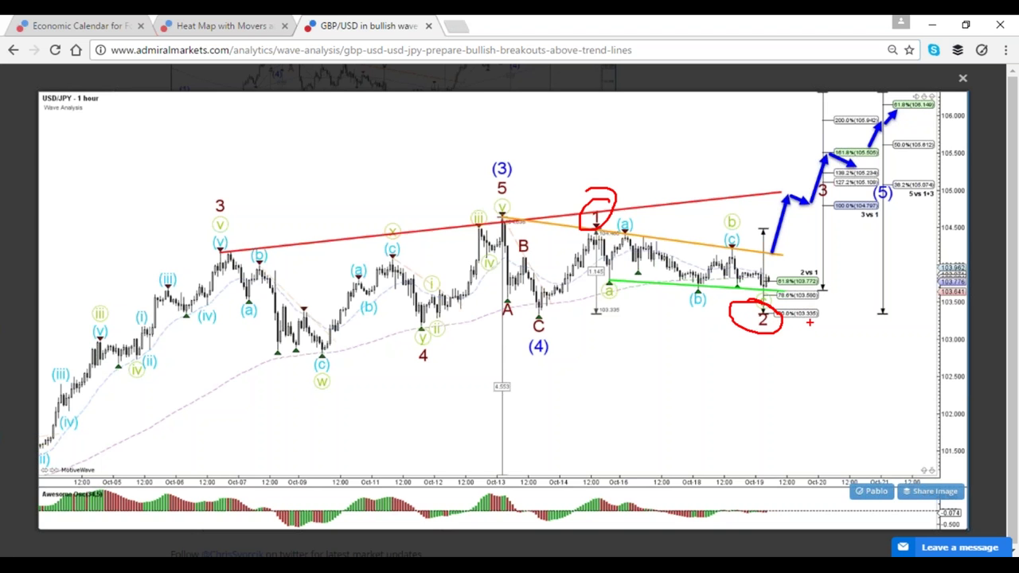
{"action": "left_click_drag", "start_coordinate": [823, 312], "coordinate": [836, 315]}
{"action": "mouse_move", "coordinate": [838, 280]}
{"action": "left_mouse_down"}
{"action": "mouse_move", "coordinate": [843, 308]}
{"action": "mouse_move", "coordinate": [856, 305]}
{"action": "left_mouse_up"}
{"action": "key", "text": "Escape"}
{"action": "key", "text": "Escape"}
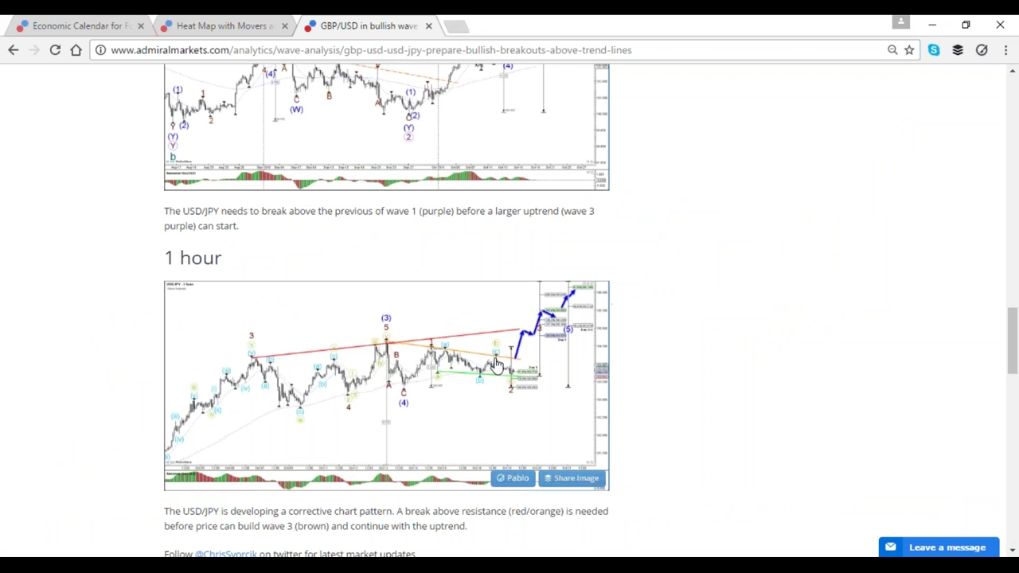
Step: Reopen the 1-hour chart, trace the initial rise in green and the sideways correction in red, and clear the drawings
{"action": "left_click", "coordinate": [376, 323]}
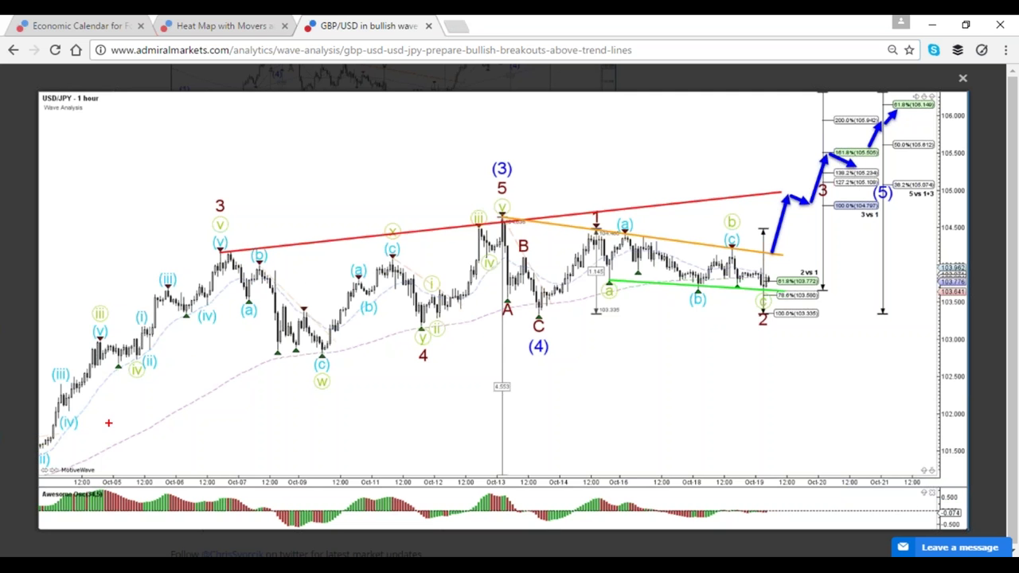
{"action": "mouse_move", "coordinate": [76, 443]}
{"action": "left_mouse_down"}
{"action": "mouse_move", "coordinate": [188, 268]}
{"action": "mouse_move", "coordinate": [213, 275]}
{"action": "mouse_move", "coordinate": [242, 263]}
{"action": "mouse_move", "coordinate": [422, 288]}
{"action": "mouse_move", "coordinate": [641, 221]}
{"action": "mouse_move", "coordinate": [816, 259]}
{"action": "left_mouse_up"}
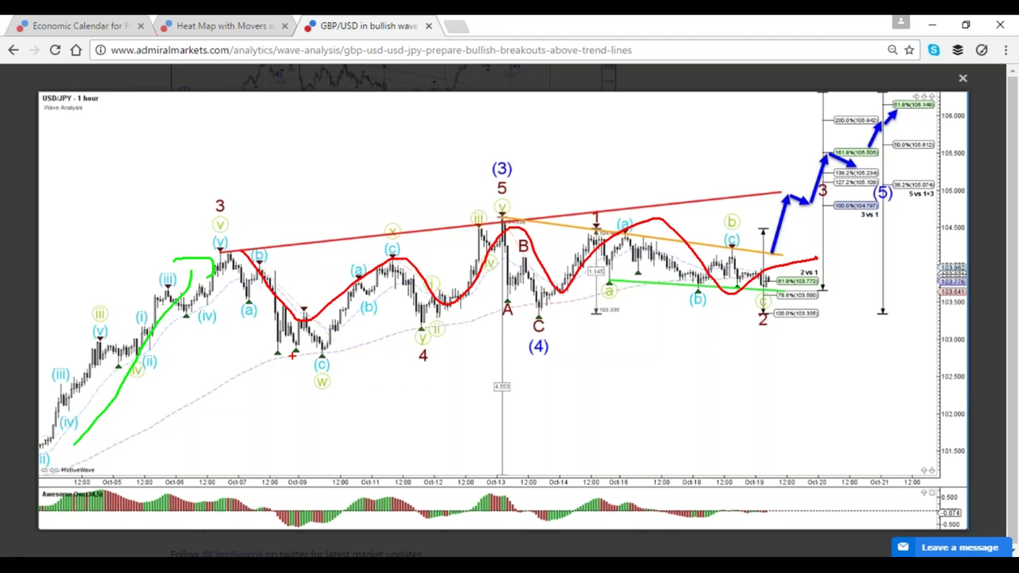
{"action": "left_click_drag", "start_coordinate": [78, 386], "coordinate": [958, 384]}
{"action": "key", "text": "g"}
{"action": "mouse_move", "coordinate": [781, 317]}
{"action": "left_mouse_down"}
{"action": "mouse_move", "coordinate": [808, 351]}
{"action": "mouse_move", "coordinate": [880, 266]}
{"action": "left_mouse_up"}
{"action": "key", "text": "Escape"}
{"action": "left_click", "coordinate": [962, 78]}
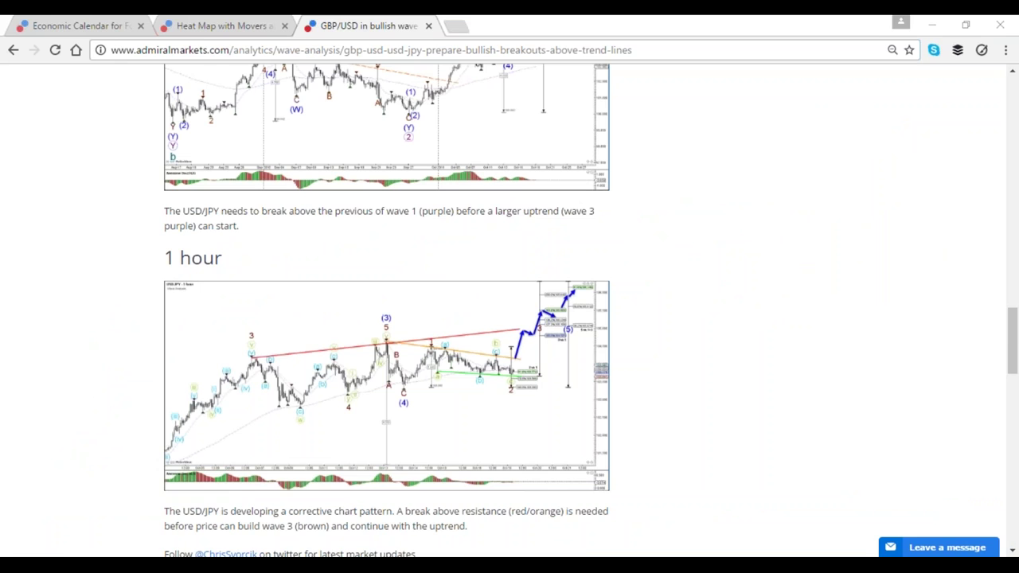
Step: Switch back to the trading terminal, show USD/JPY on H1, and extend the falling trend line beyond the latest candle
{"action": "key", "text": "alt+Tab"}
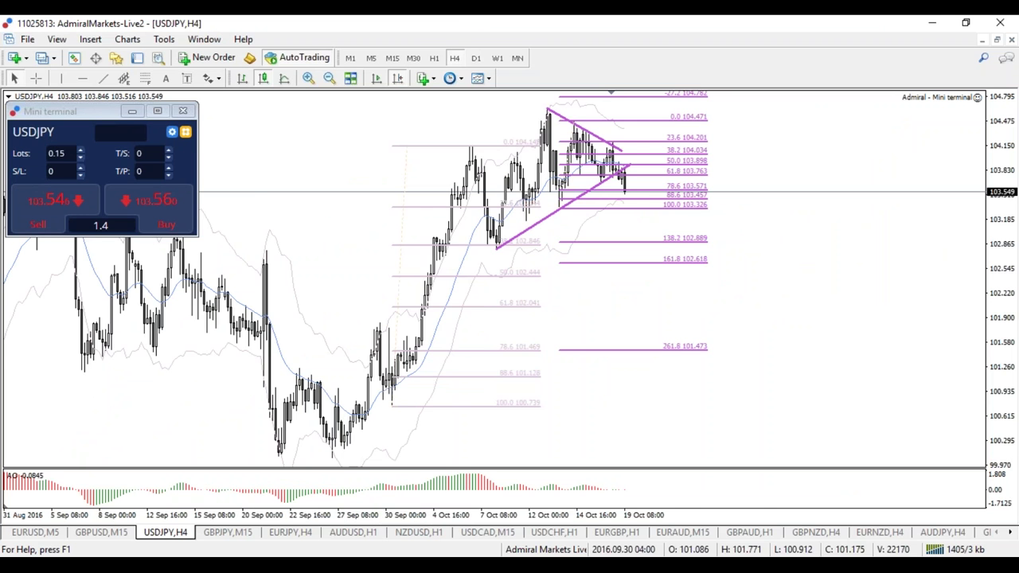
{"action": "left_click", "coordinate": [434, 57]}
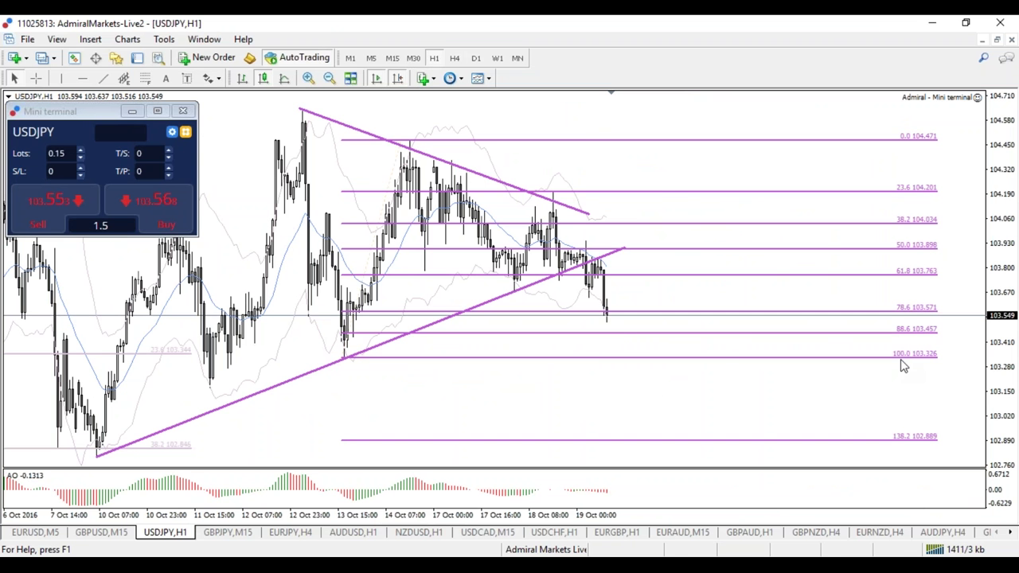
{"action": "double_click", "coordinate": [587, 213]}
{"action": "left_click_drag", "start_coordinate": [587, 212], "coordinate": [648, 229]}
{"action": "double_click", "coordinate": [649, 228]}
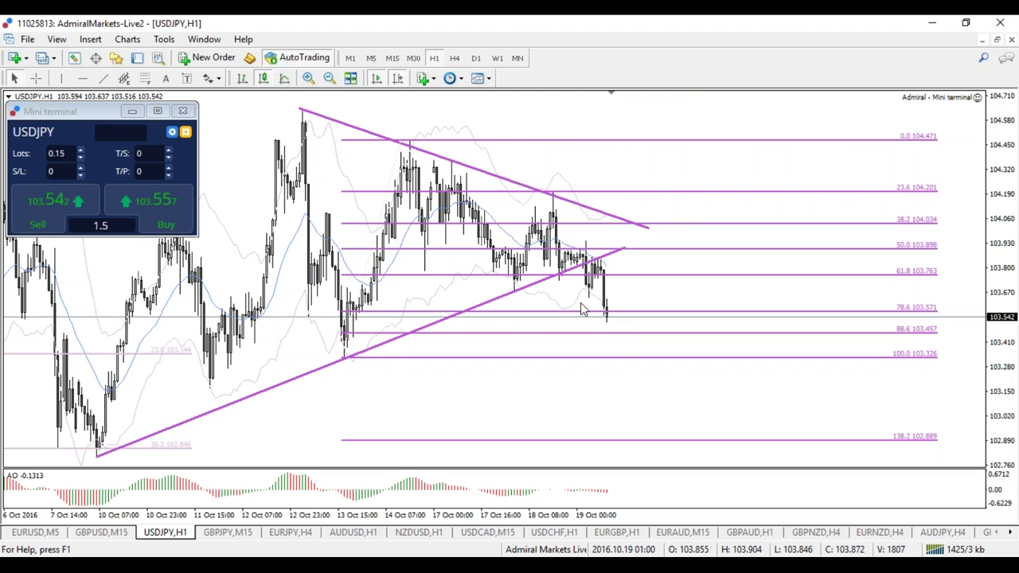
Step: On the H4 chart, mark the support zone around the current price in green, clear it, and return to H1
{"action": "left_click", "coordinate": [453, 58]}
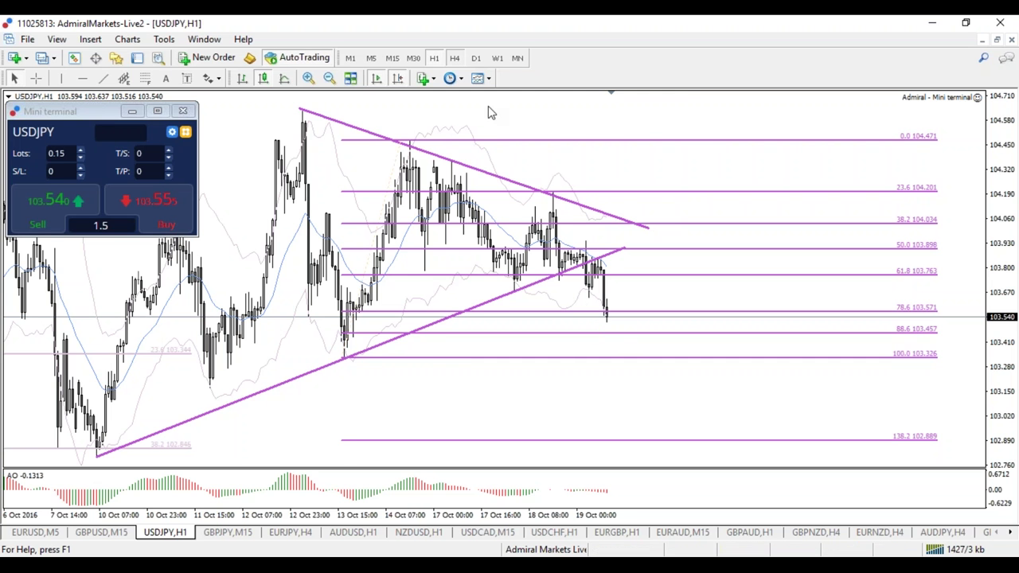
{"action": "mouse_move", "coordinate": [617, 190]}
{"action": "left_mouse_down"}
{"action": "mouse_move", "coordinate": [538, 190]}
{"action": "mouse_move", "coordinate": [535, 200]}
{"action": "mouse_move", "coordinate": [461, 177]}
{"action": "mouse_move", "coordinate": [546, 205]}
{"action": "mouse_move", "coordinate": [514, 192]}
{"action": "left_mouse_up"}
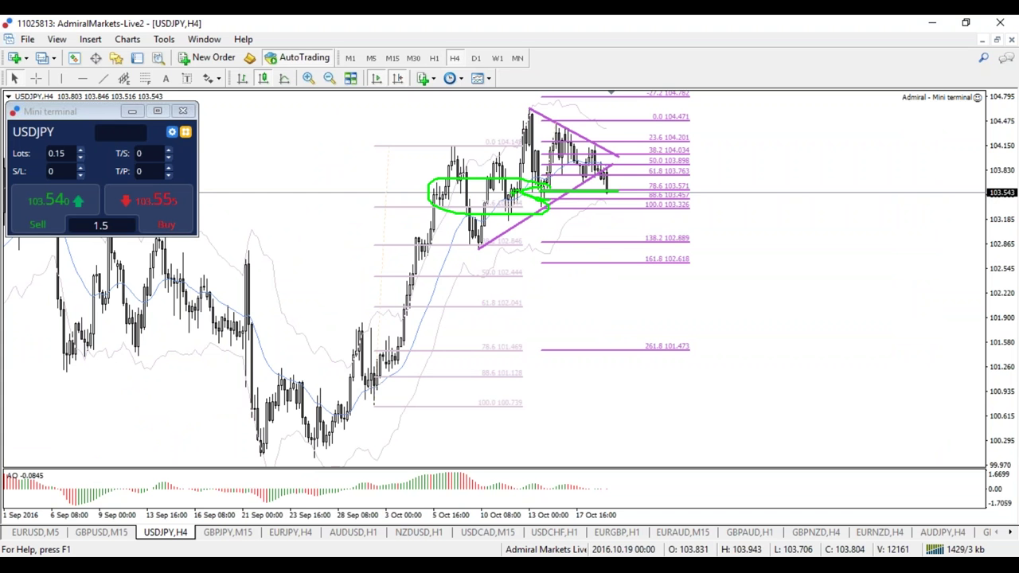
{"action": "key", "text": "Escape"}
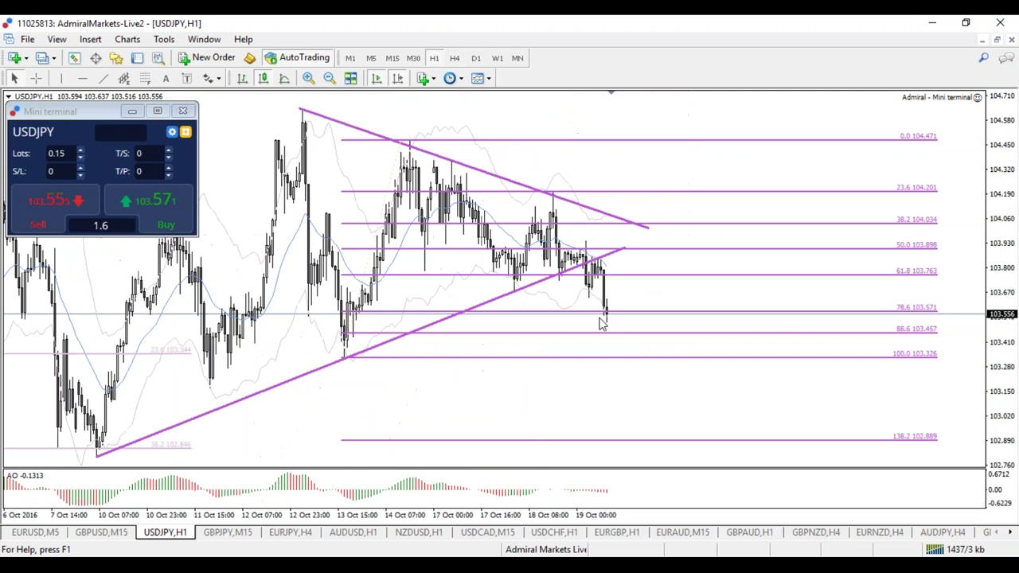
Step: Draw green check marks at the 88.6, 100.0 and 138.2 Fibonacci levels on the USD/JPY H1 chart
{"action": "key", "text": "ctrl+2"}
{"action": "left_click_drag", "start_coordinate": [643, 291], "coordinate": [642, 294]}
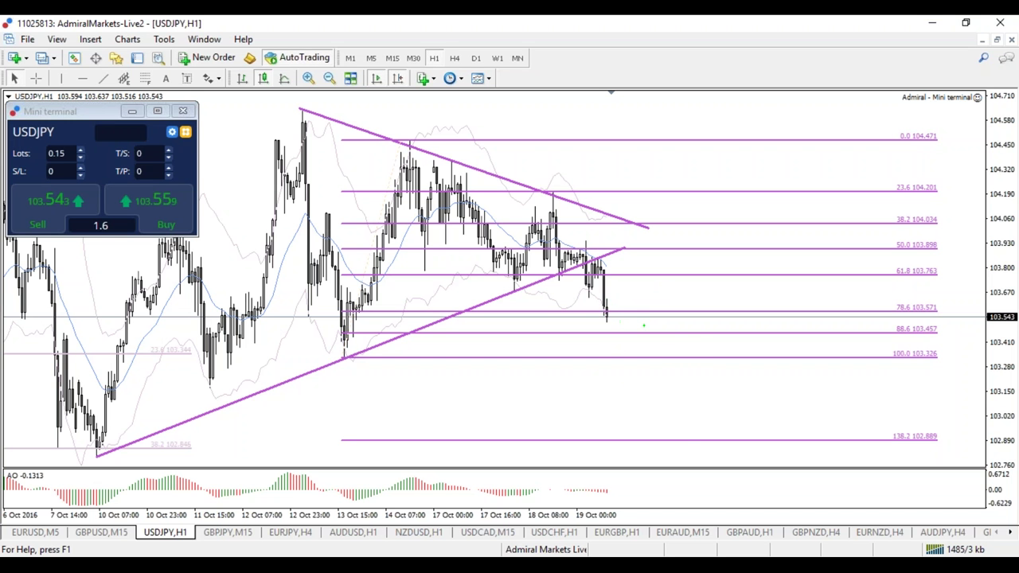
{"action": "left_click_drag", "start_coordinate": [643, 324], "coordinate": [678, 306]}
{"action": "left_click_drag", "start_coordinate": [662, 357], "coordinate": [702, 338]}
{"action": "left_click_drag", "start_coordinate": [667, 436], "coordinate": [706, 412]}
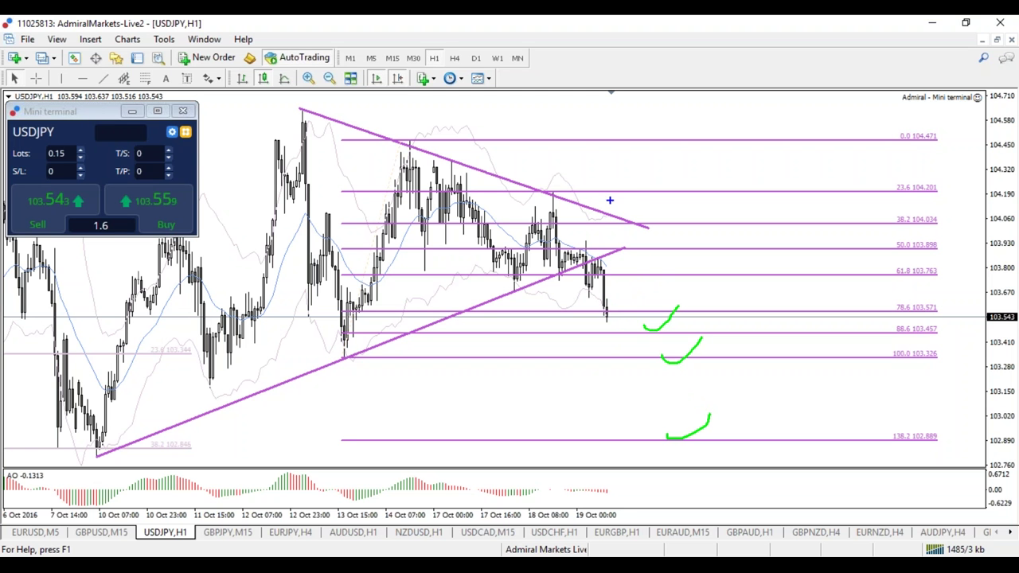
Step: Draw a green upward breakout arrow, a red downward arrow below the rising trend line and a blue upward arrow, and clear everything
{"action": "mouse_move", "coordinate": [629, 216]}
{"action": "left_mouse_down"}
{"action": "mouse_move", "coordinate": [657, 184]}
{"action": "mouse_move", "coordinate": [649, 174]}
{"action": "mouse_move", "coordinate": [680, 194]}
{"action": "left_mouse_up"}
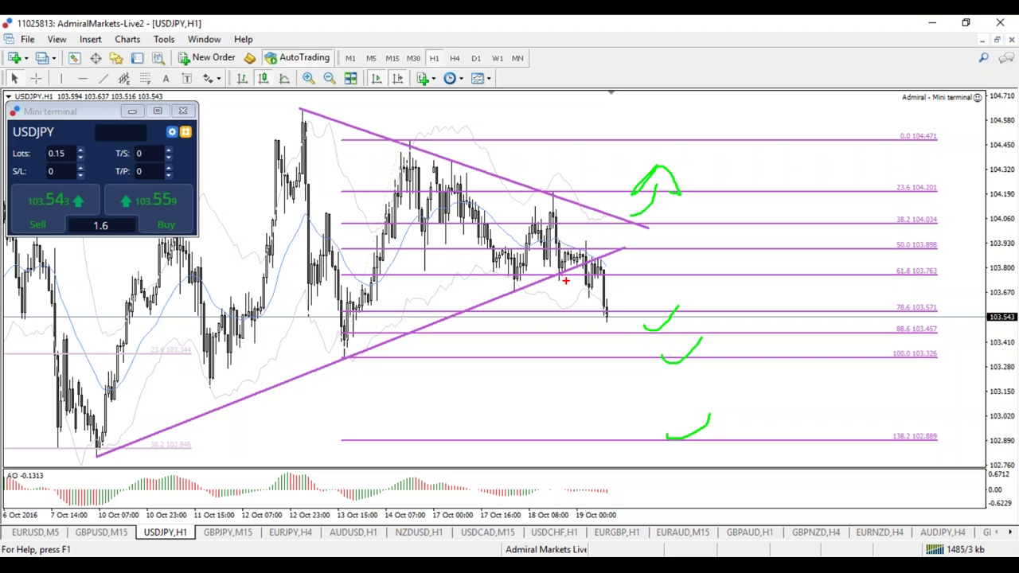
{"action": "mouse_move", "coordinate": [561, 276]}
{"action": "left_mouse_down"}
{"action": "mouse_move", "coordinate": [566, 304]}
{"action": "mouse_move", "coordinate": [654, 291]}
{"action": "mouse_move", "coordinate": [627, 305]}
{"action": "mouse_move", "coordinate": [638, 311]}
{"action": "left_mouse_up"}
{"action": "left_click_drag", "start_coordinate": [691, 225], "coordinate": [721, 183]}
{"action": "left_click_drag", "start_coordinate": [698, 181], "coordinate": [724, 190]}
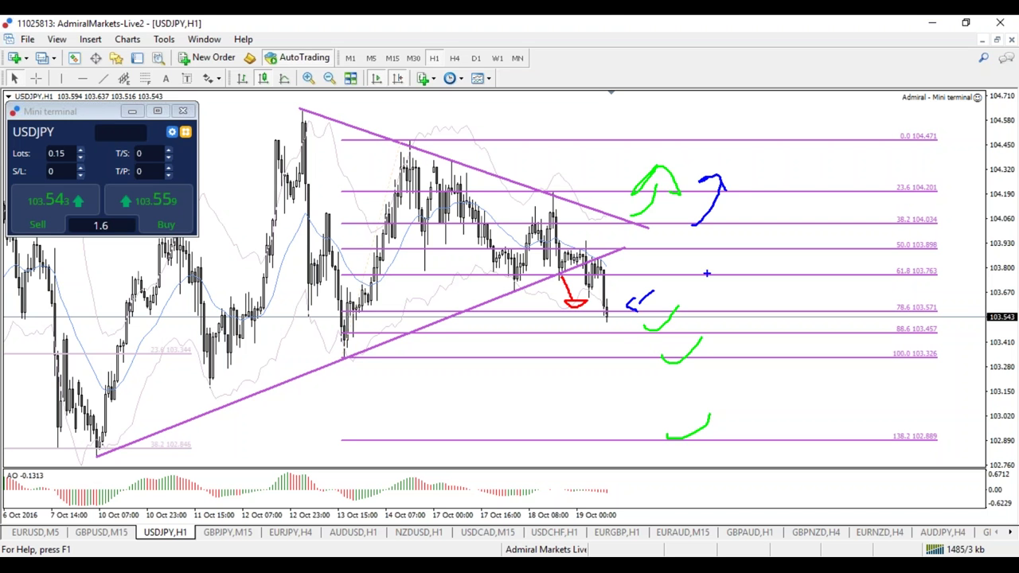
{"action": "key", "text": "Escape"}
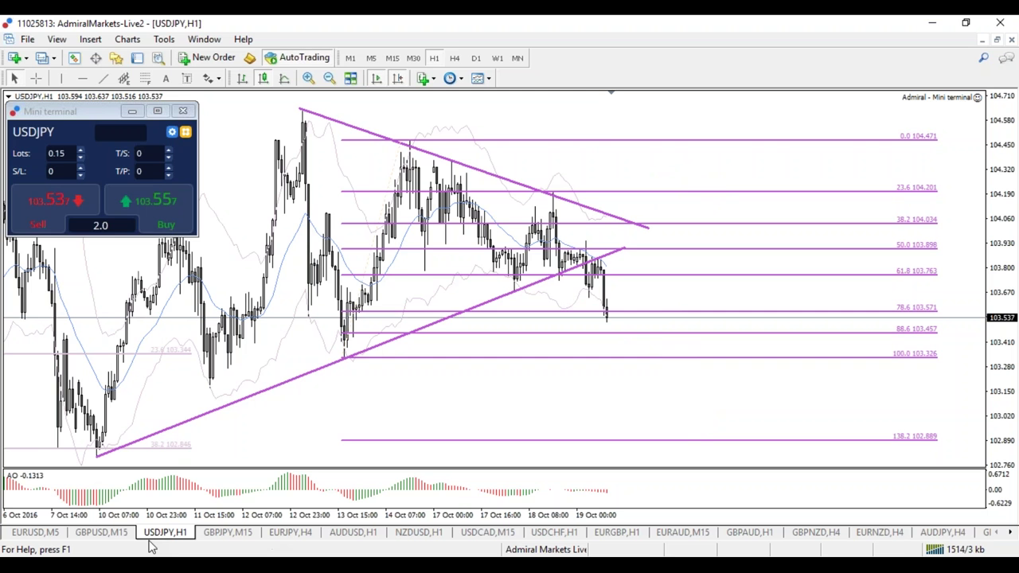
Step: Open the GBP/USD chart and set it to the M5 timeframe
{"action": "left_click", "coordinate": [103, 533]}
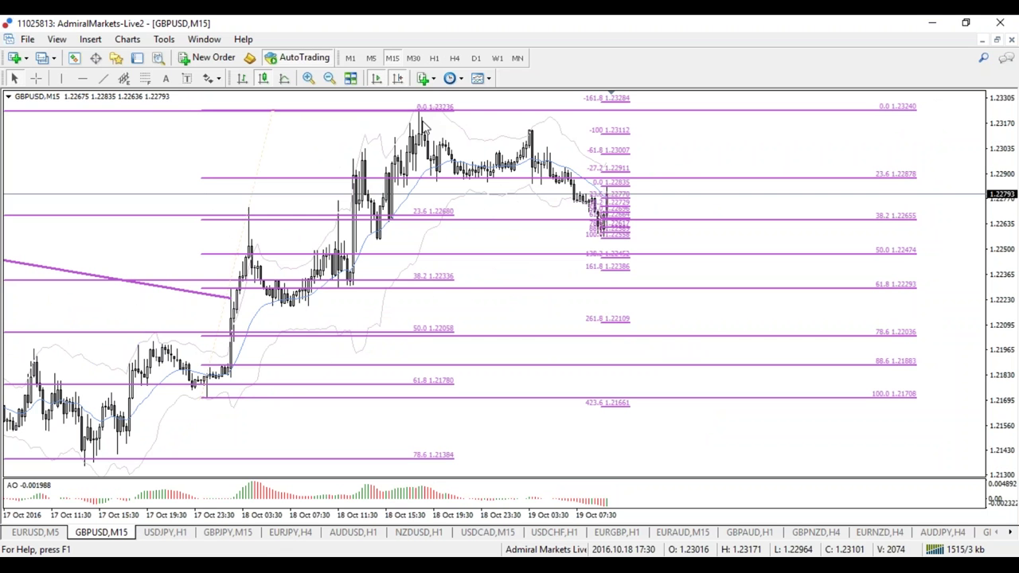
{"action": "left_click", "coordinate": [370, 58]}
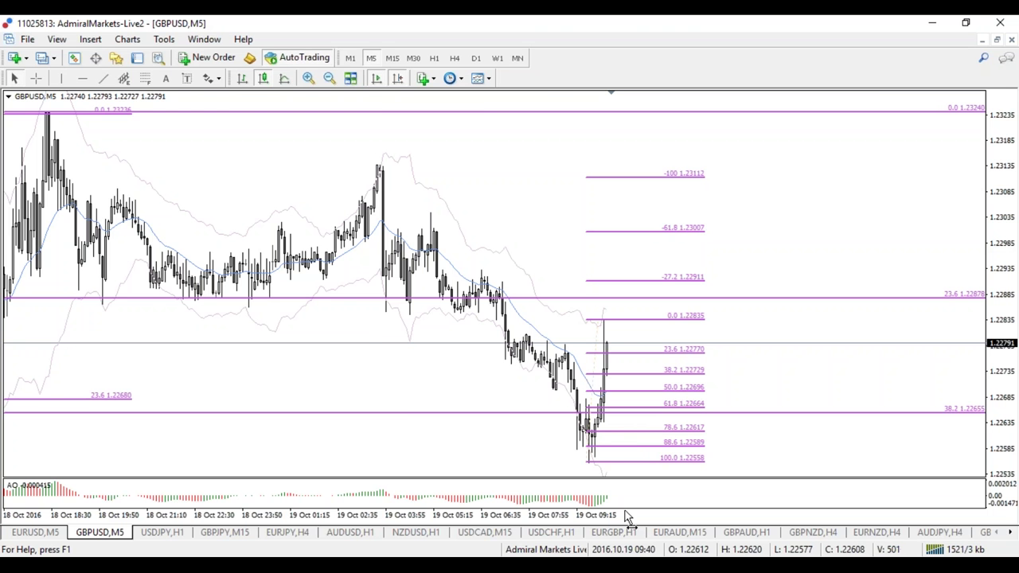
Step: Examine the recent M5 candles on the GBP/USD chart and the EUR/USD price around its 144 moving average
{"action": "left_click_drag", "start_coordinate": [624, 515], "coordinate": [575, 516]}
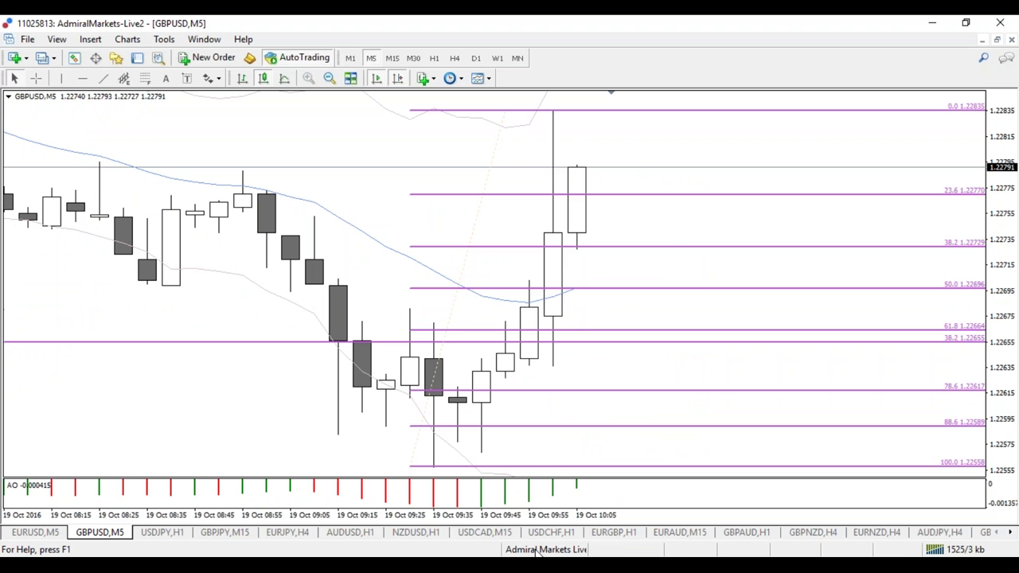
{"action": "key", "text": "minus"}
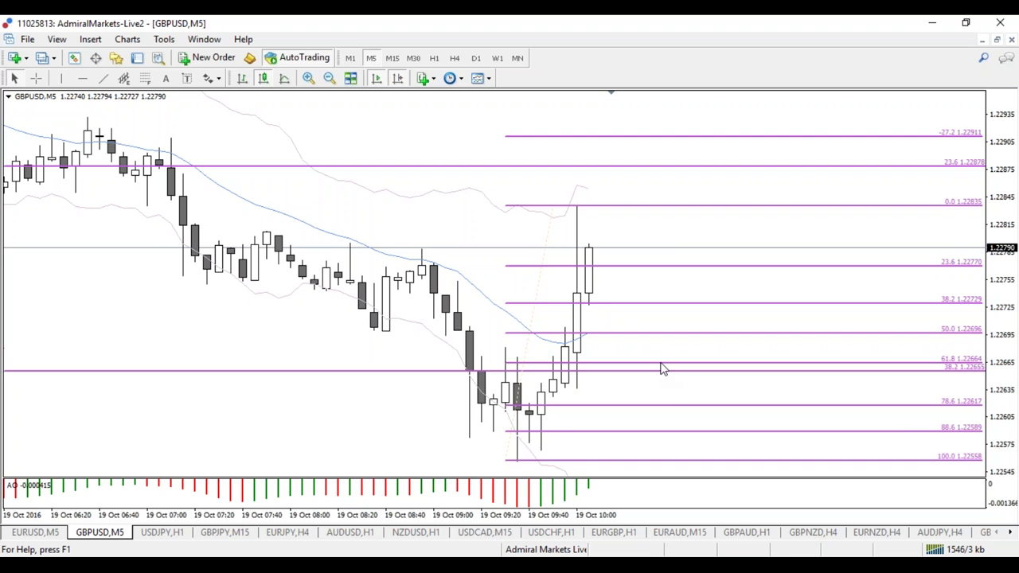
{"action": "left_click", "coordinate": [43, 532]}
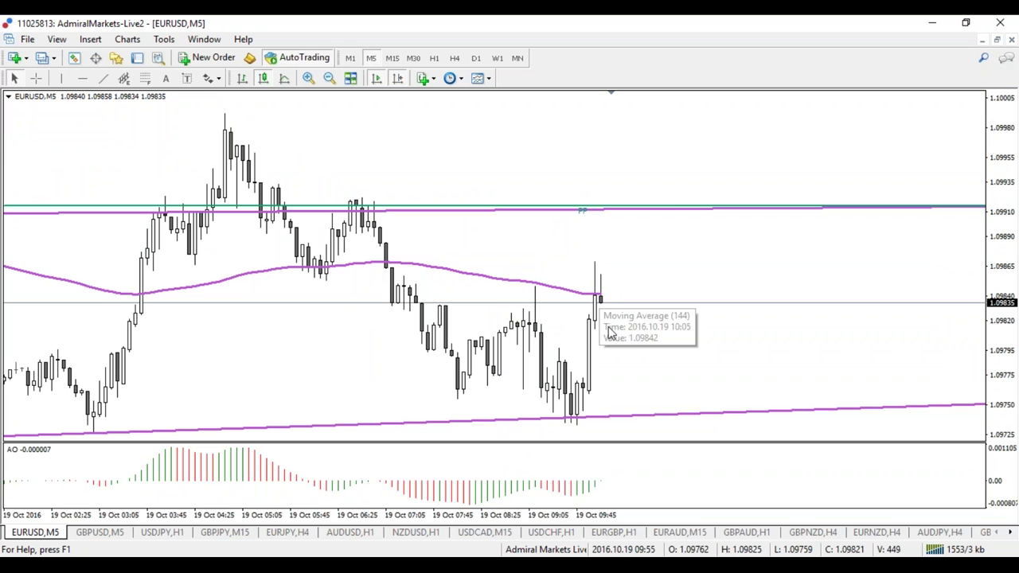
{"action": "mouse_move", "coordinate": [607, 299]}
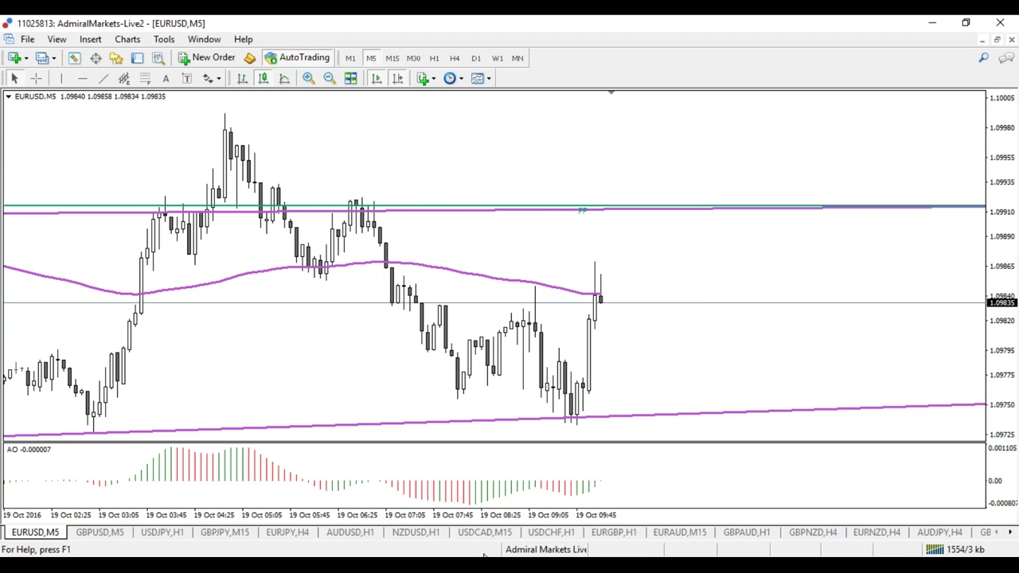
Step: Open the AUD/USD H1 chart, sketch a green upward arrow, a red downward arrow and a red cross, and clear them
{"action": "left_click", "coordinate": [349, 533]}
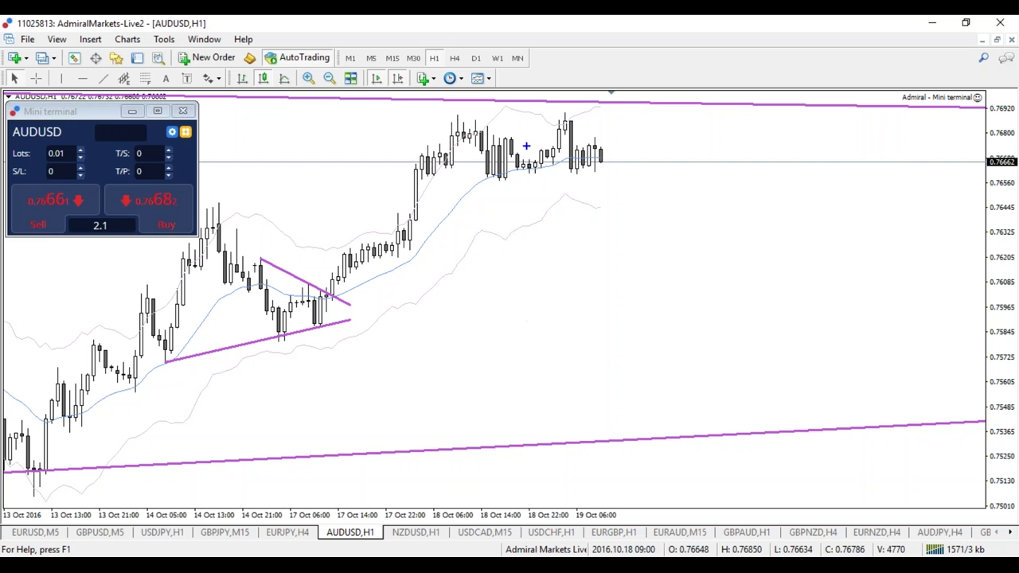
{"action": "mouse_move", "coordinate": [519, 149]}
{"action": "left_mouse_down"}
{"action": "mouse_move", "coordinate": [561, 39]}
{"action": "mouse_move", "coordinate": [546, 54]}
{"action": "mouse_move", "coordinate": [581, 68]}
{"action": "mouse_move", "coordinate": [628, 60]}
{"action": "left_mouse_up"}
{"action": "key", "text": "r"}
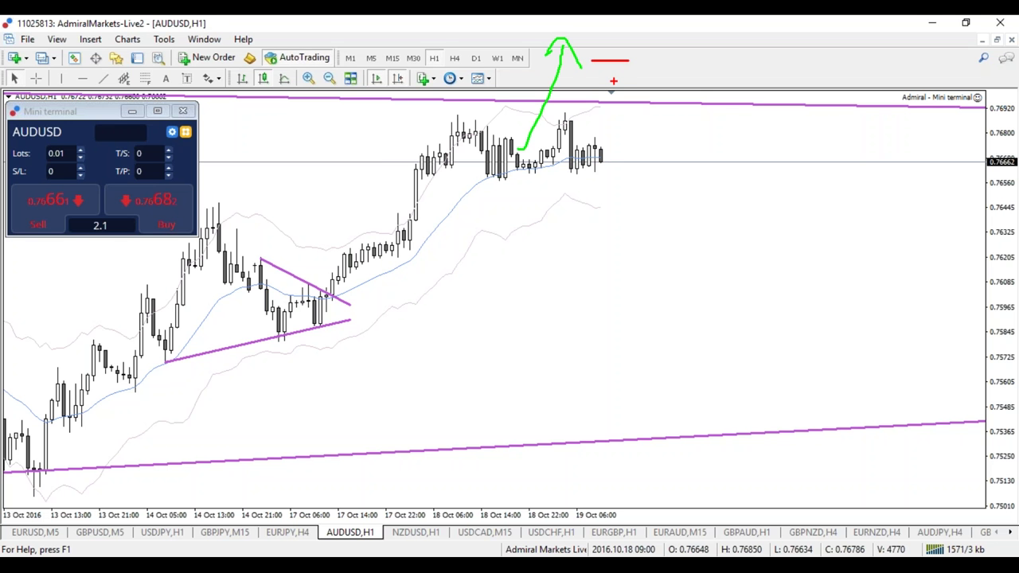
{"action": "mouse_move", "coordinate": [477, 137]}
{"action": "left_mouse_down"}
{"action": "mouse_move", "coordinate": [522, 261]}
{"action": "mouse_move", "coordinate": [532, 260]}
{"action": "mouse_move", "coordinate": [514, 263]}
{"action": "left_mouse_up"}
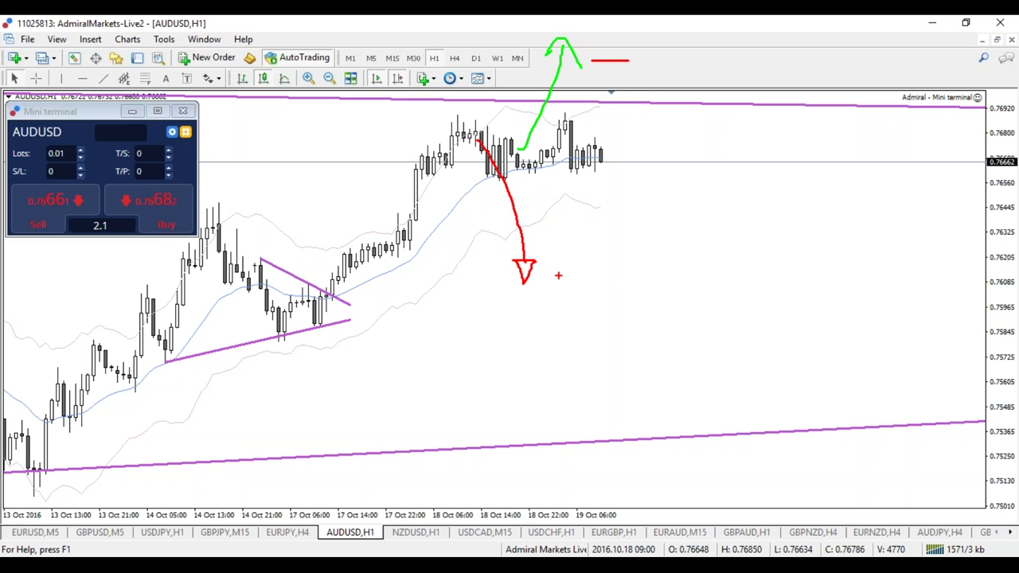
{"action": "mouse_move", "coordinate": [689, 134]}
{"action": "left_mouse_down"}
{"action": "mouse_move", "coordinate": [694, 265]}
{"action": "mouse_move", "coordinate": [735, 250]}
{"action": "mouse_move", "coordinate": [697, 284]}
{"action": "left_mouse_up"}
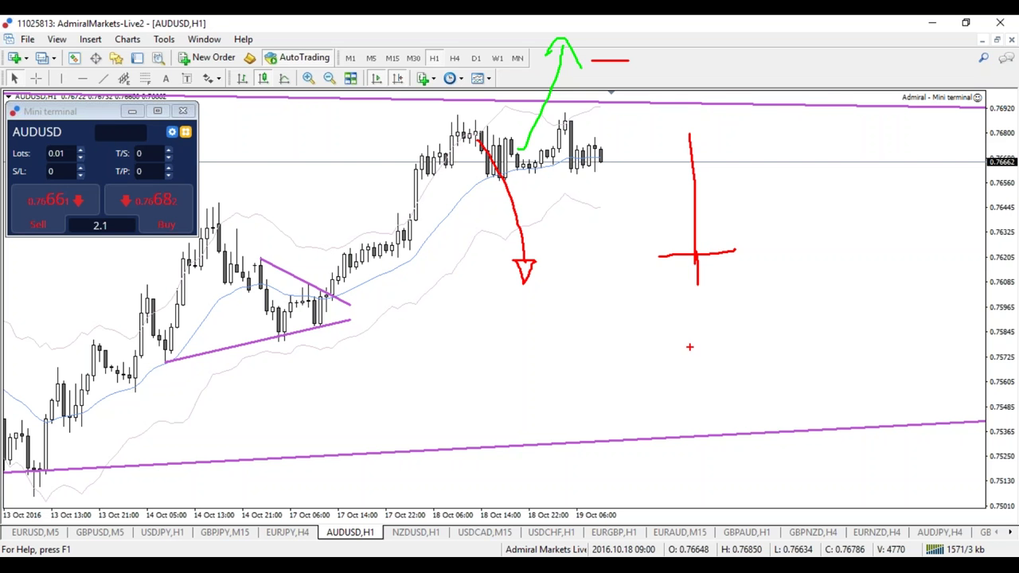
{"action": "key", "text": "Escape"}
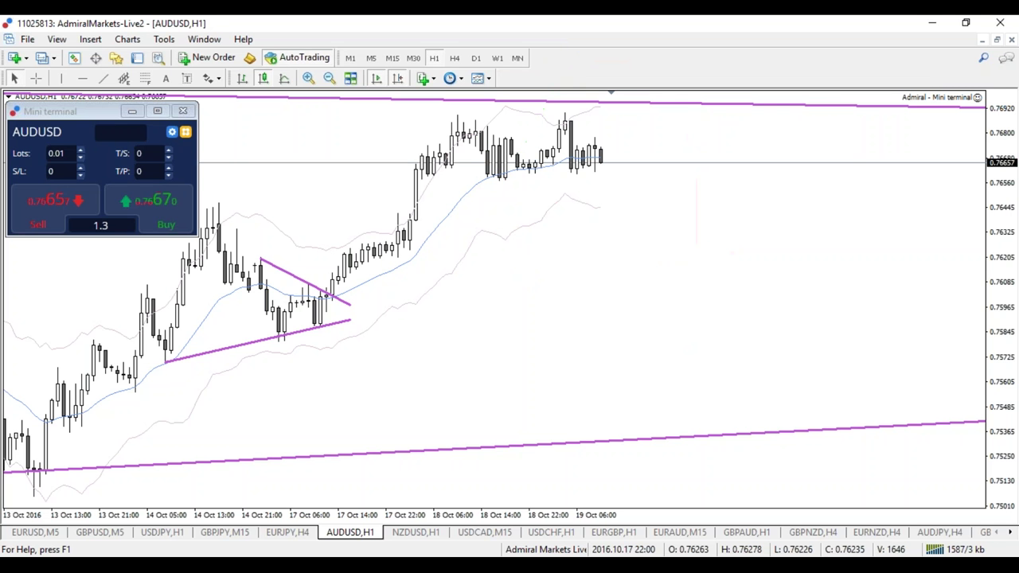
Step: Mark the top and bottom of AUD/USD's latest sideways range with red horizontal lines, and clear the marks
{"action": "left_click", "coordinate": [36, 78]}
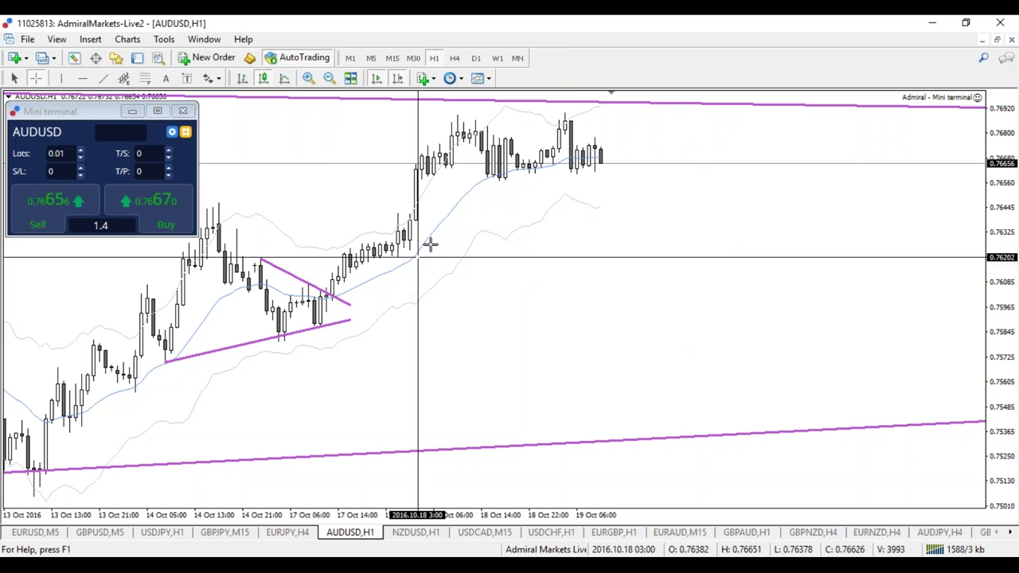
{"action": "mouse_move", "coordinate": [465, 134]}
{"action": "left_mouse_down"}
{"action": "mouse_move", "coordinate": [448, 137]}
{"action": "mouse_move", "coordinate": [664, 120]}
{"action": "left_mouse_up"}
{"action": "left_click_drag", "start_coordinate": [452, 169], "coordinate": [672, 167]}
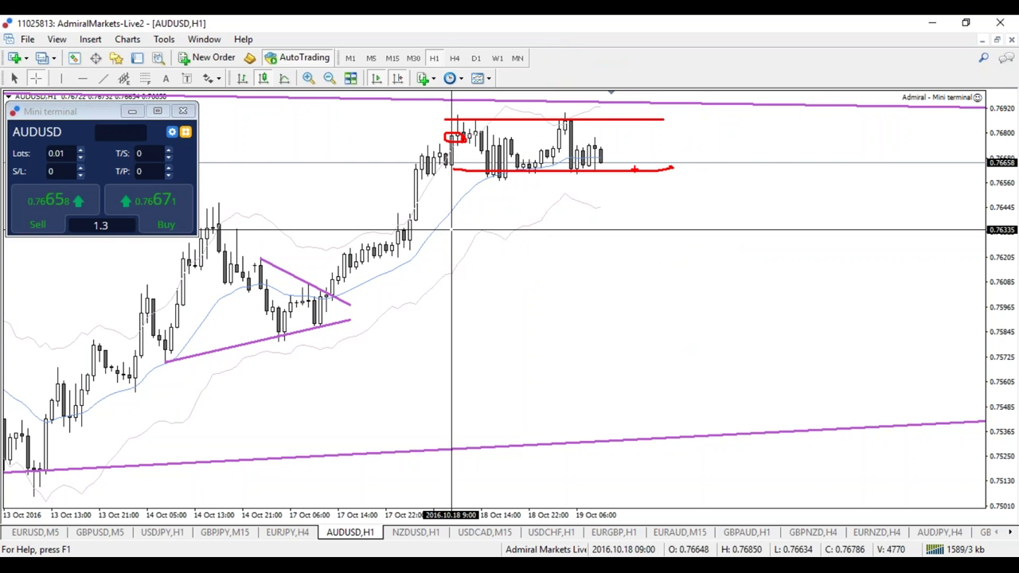
{"action": "key", "text": "Escape"}
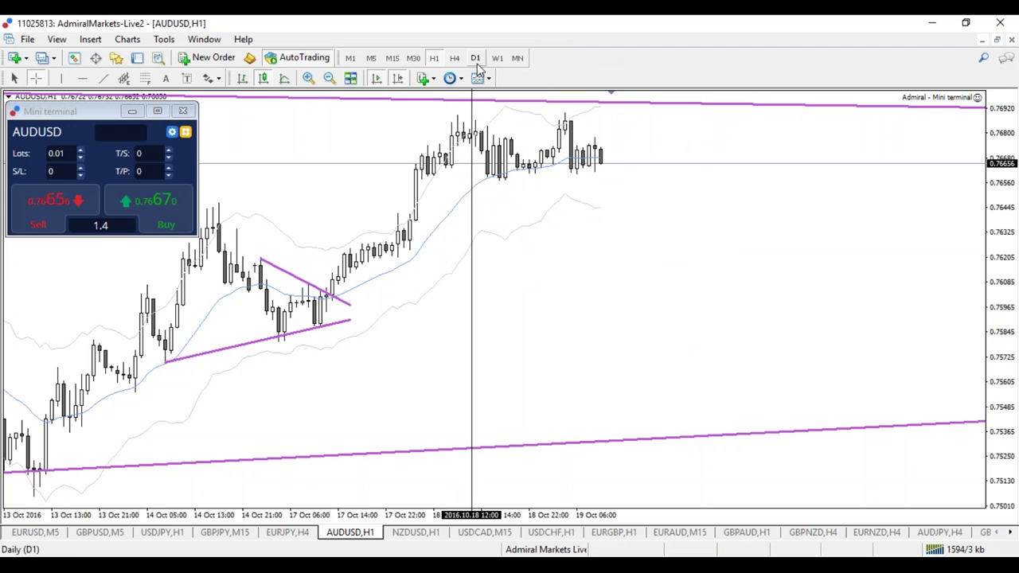
Step: Examine the 18 and 19 October candles on the AUD/USD daily chart with the crosshair
{"action": "left_click", "coordinate": [476, 59]}
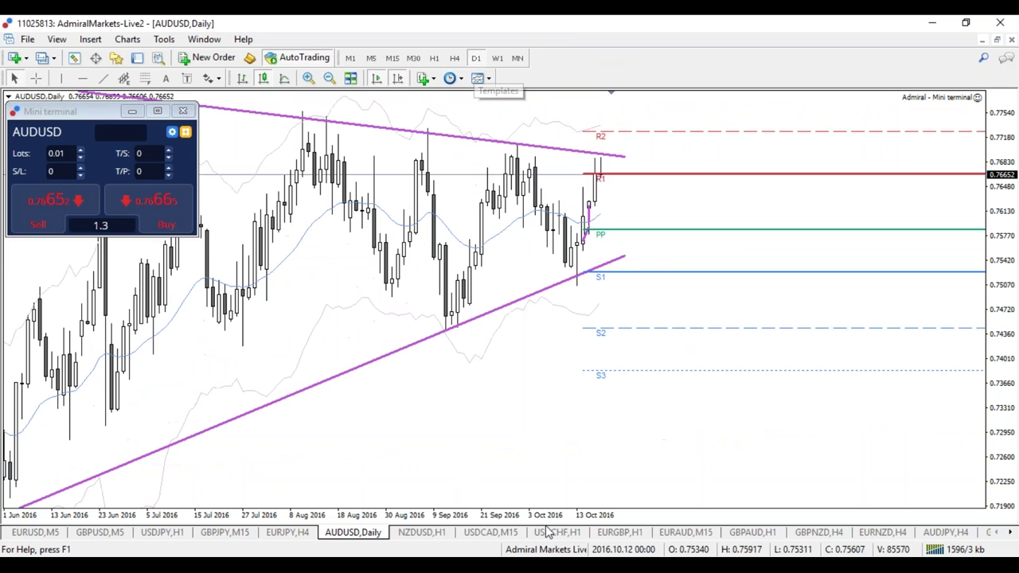
{"action": "key", "text": "plus"}
{"action": "key", "text": "plus"}
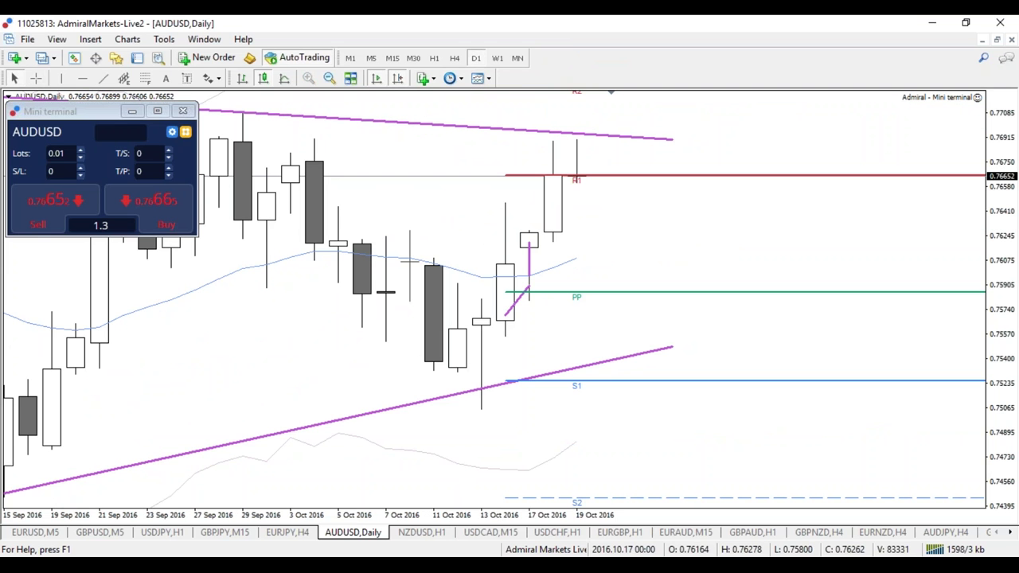
{"action": "left_click", "coordinate": [36, 78]}
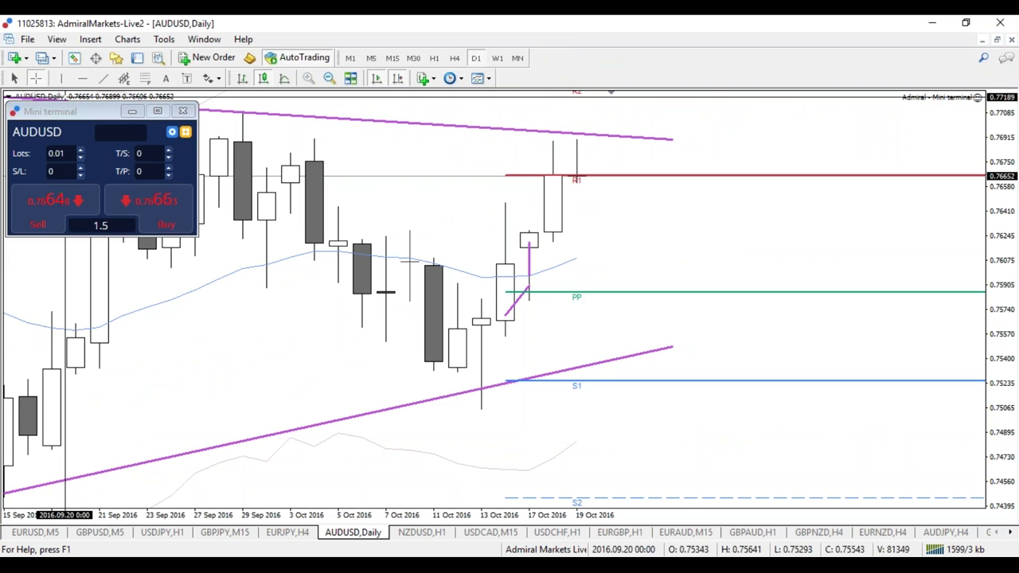
{"action": "mouse_move", "coordinate": [555, 174]}
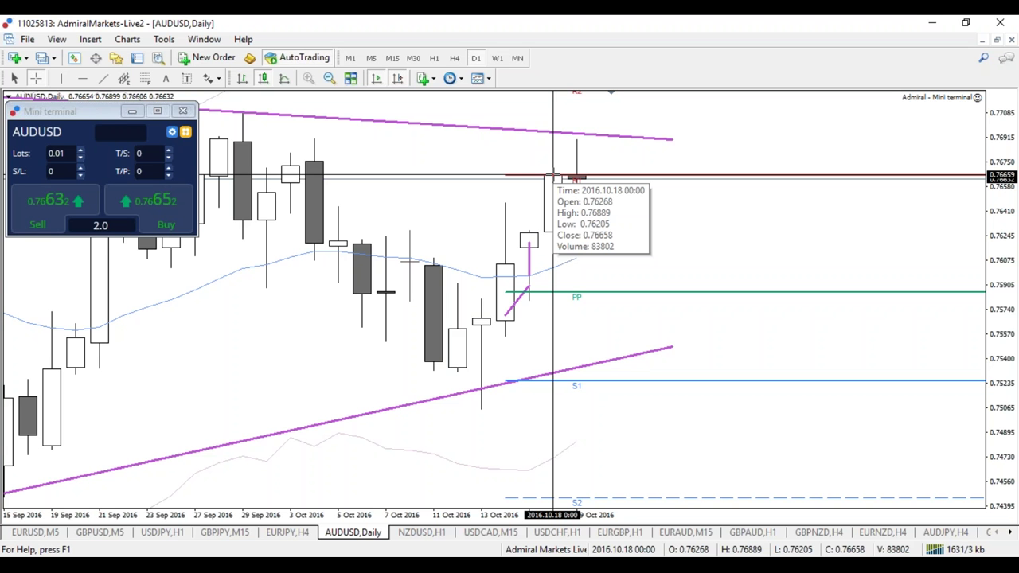
{"action": "key", "text": "Down"}
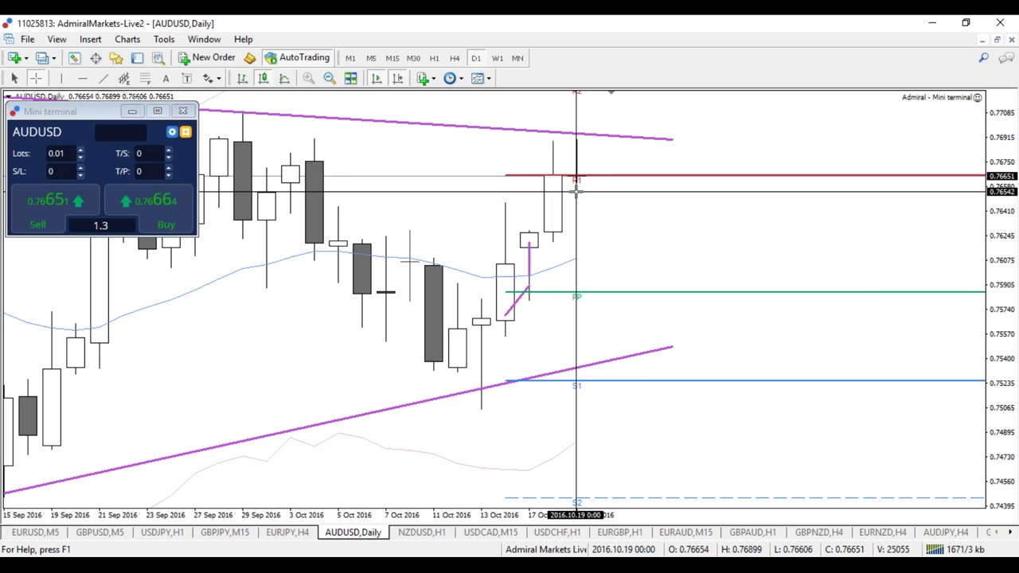
{"action": "left_click", "coordinate": [577, 192]}
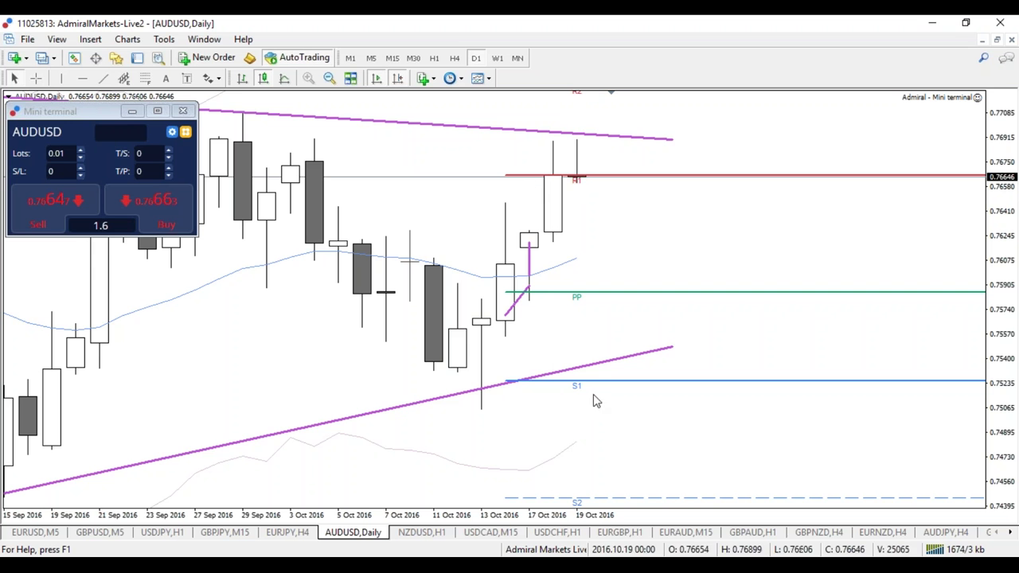
Step: Adjust the end of AUD/USD's falling upper trend line on the daily and H1 charts so it touches the recent highs
{"action": "key", "text": "minus"}
{"action": "key", "text": "minus"}
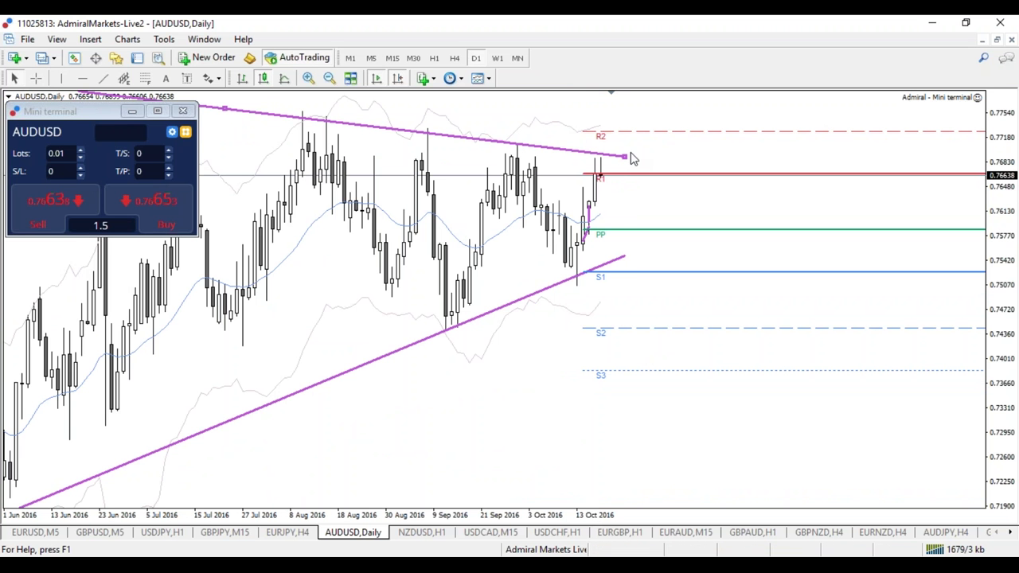
{"action": "left_click_drag", "start_coordinate": [625, 156], "coordinate": [631, 156]}
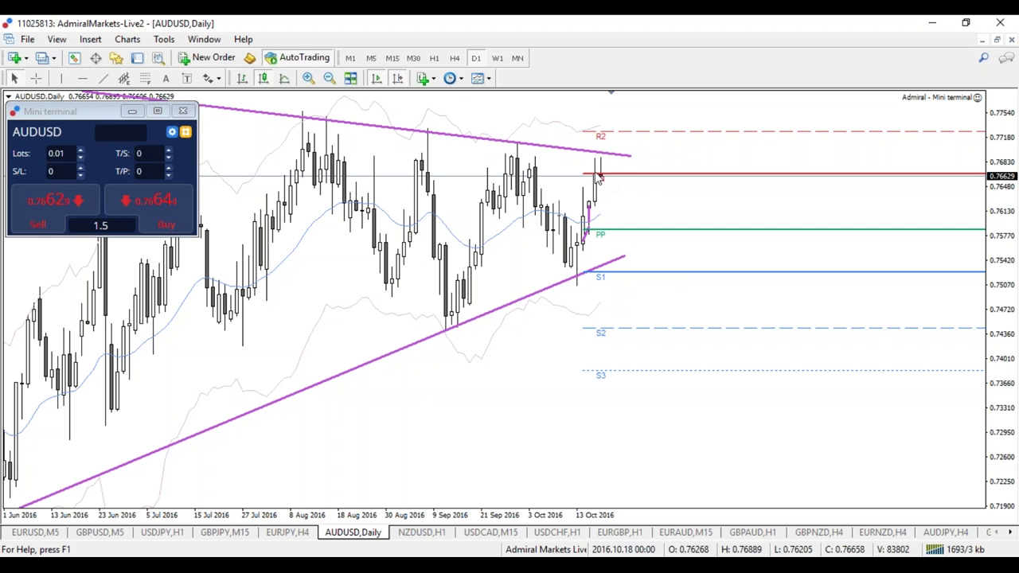
{"action": "left_click", "coordinate": [454, 58]}
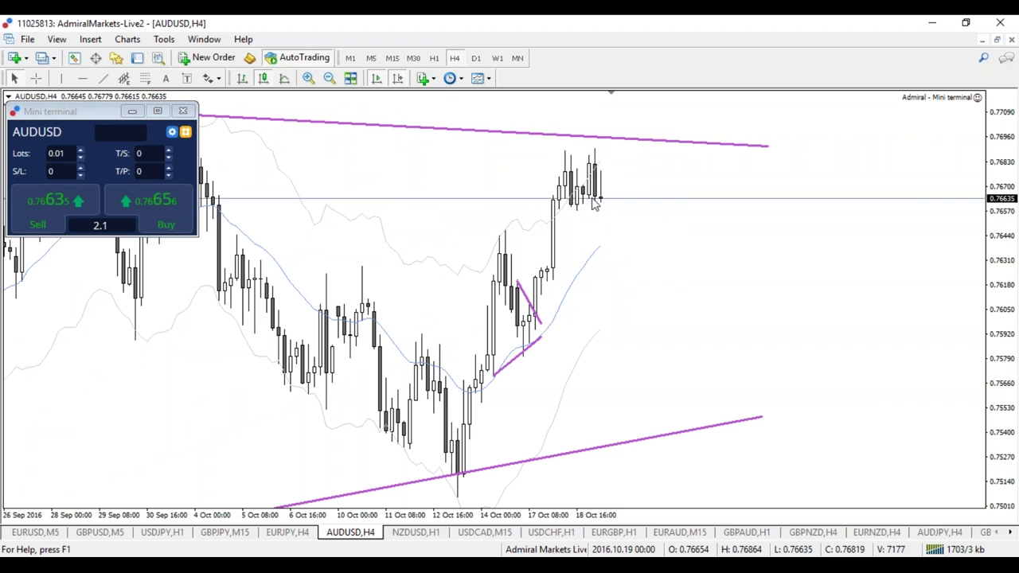
{"action": "left_click", "coordinate": [434, 59]}
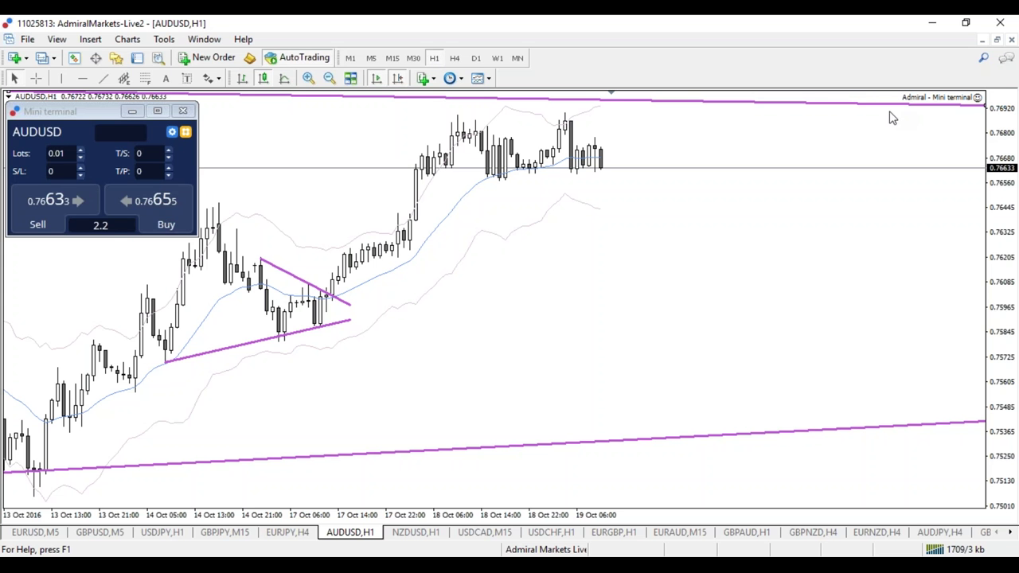
{"action": "left_click_drag", "start_coordinate": [891, 118], "coordinate": [875, 123]}
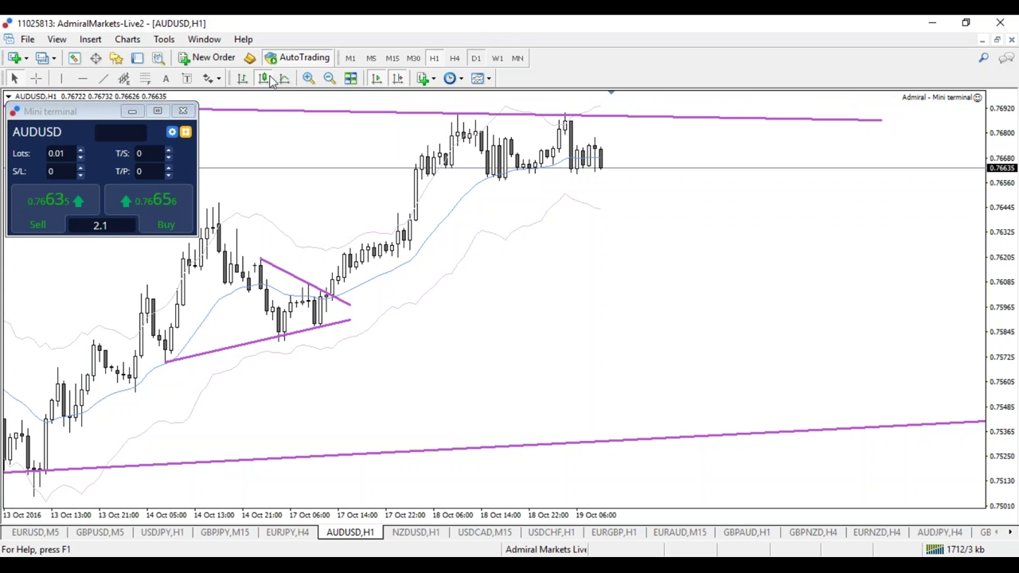
Step: Draw a Fibonacci retracement on the AUD/USD daily chart from the 18 October low at 0.76205 to the high at 0.76891
{"action": "left_click", "coordinate": [475, 57]}
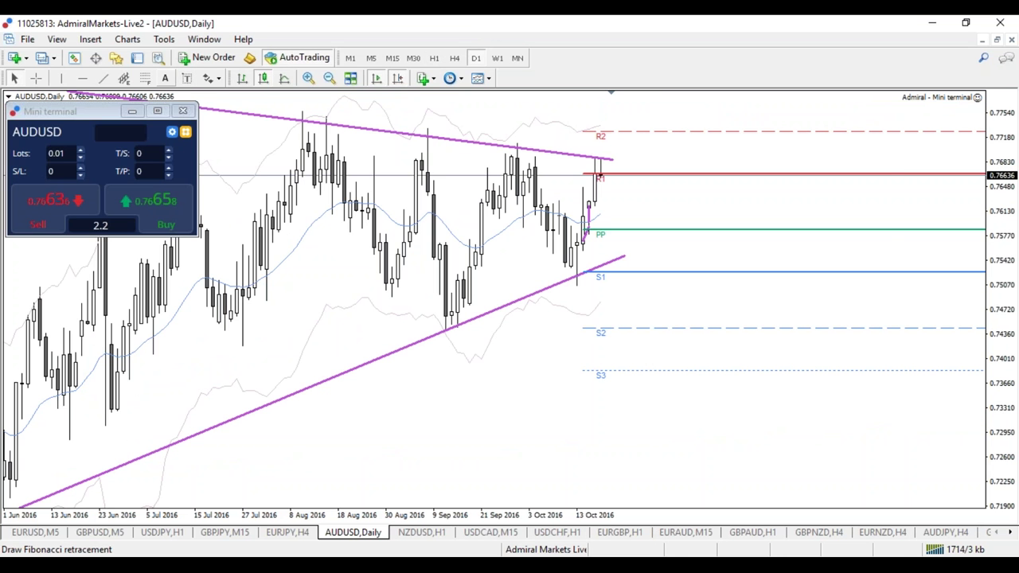
{"action": "left_click_drag", "start_coordinate": [595, 203], "coordinate": [772, 171]}
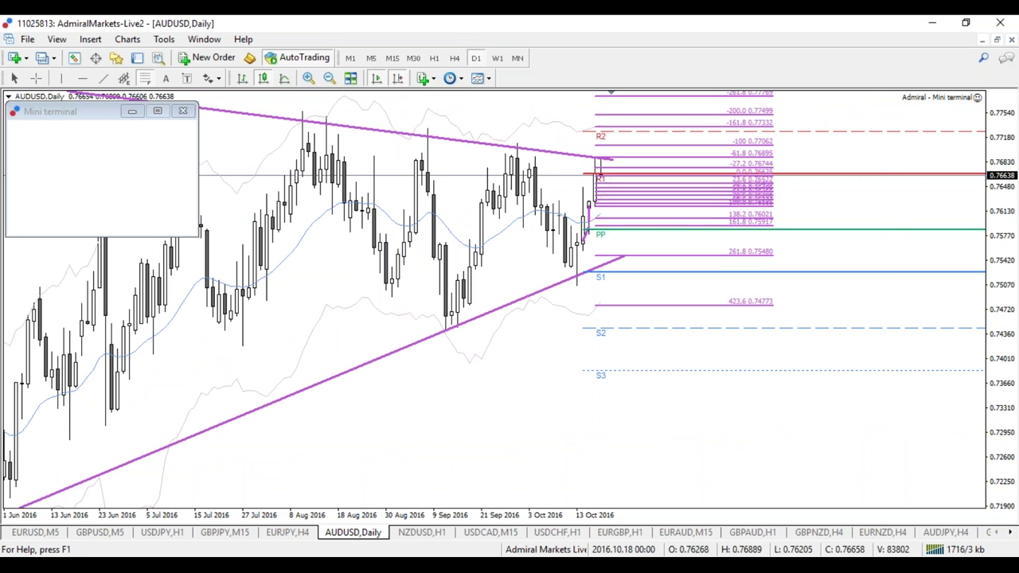
{"action": "left_click_drag", "start_coordinate": [613, 175], "coordinate": [619, 157]}
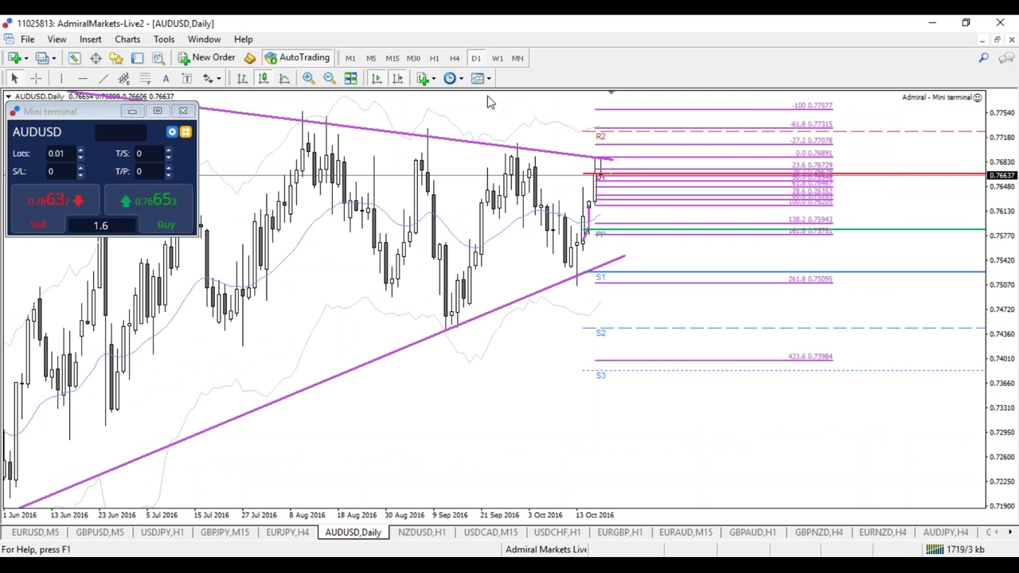
Step: Set the AUD/USD chart to H1 and add the Awesome Oscillator indicator below the price
{"action": "left_click", "coordinate": [436, 59]}
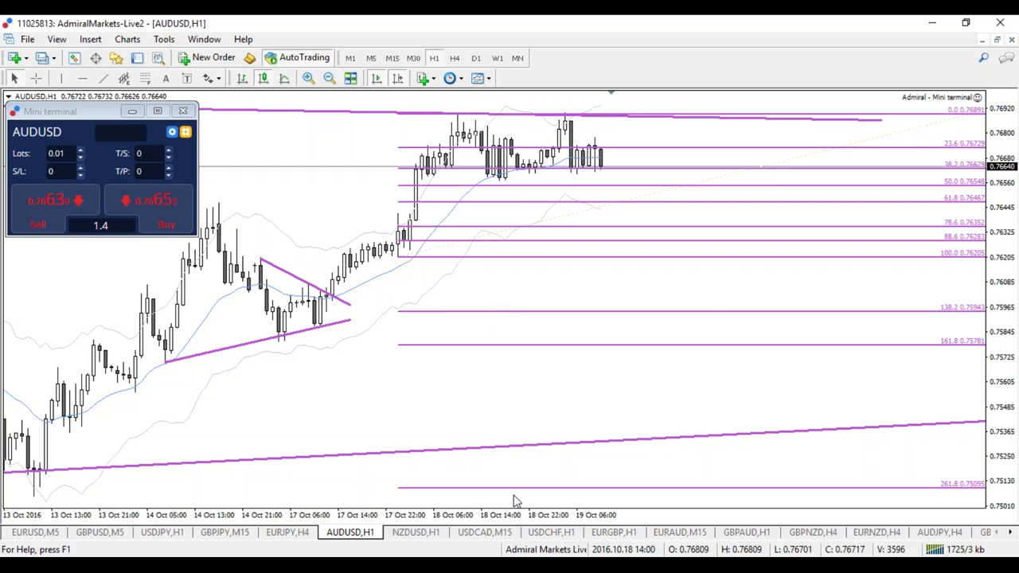
{"action": "key", "text": "minus"}
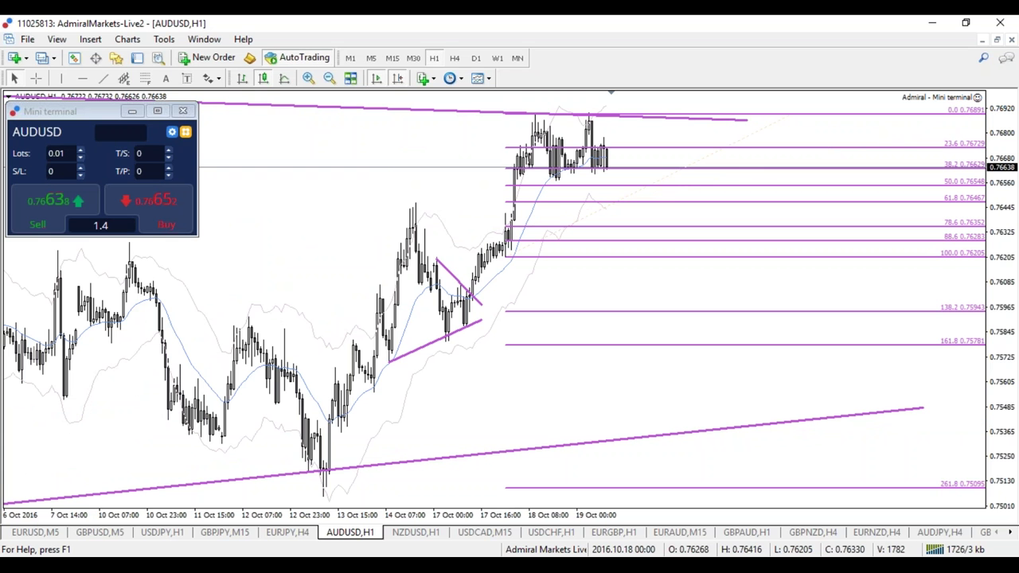
{"action": "left_click", "coordinate": [90, 39]}
{"action": "mouse_move", "coordinate": [108, 55]}
{"action": "left_click", "coordinate": [262, 55]}
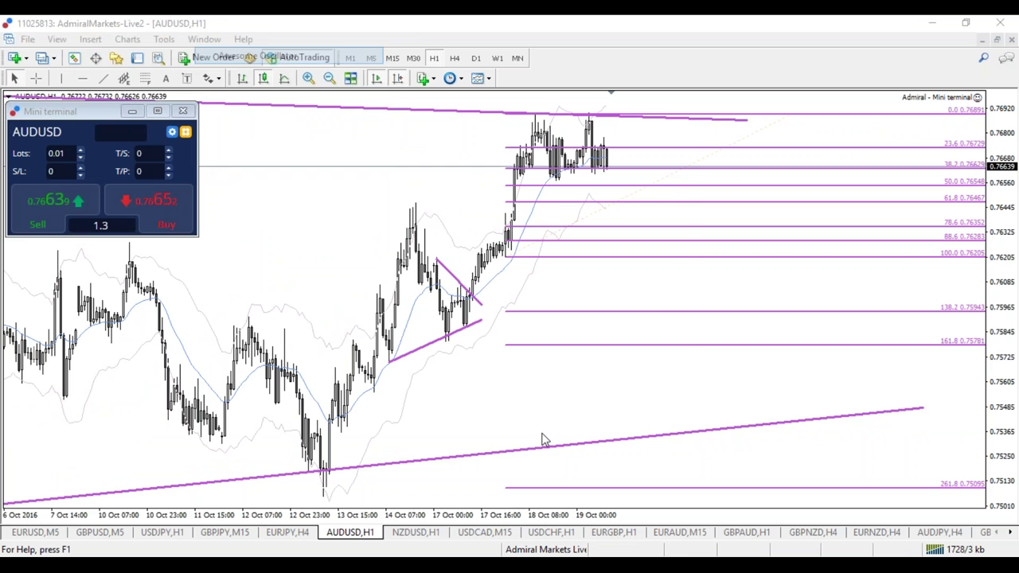
{"action": "left_click", "coordinate": [519, 361]}
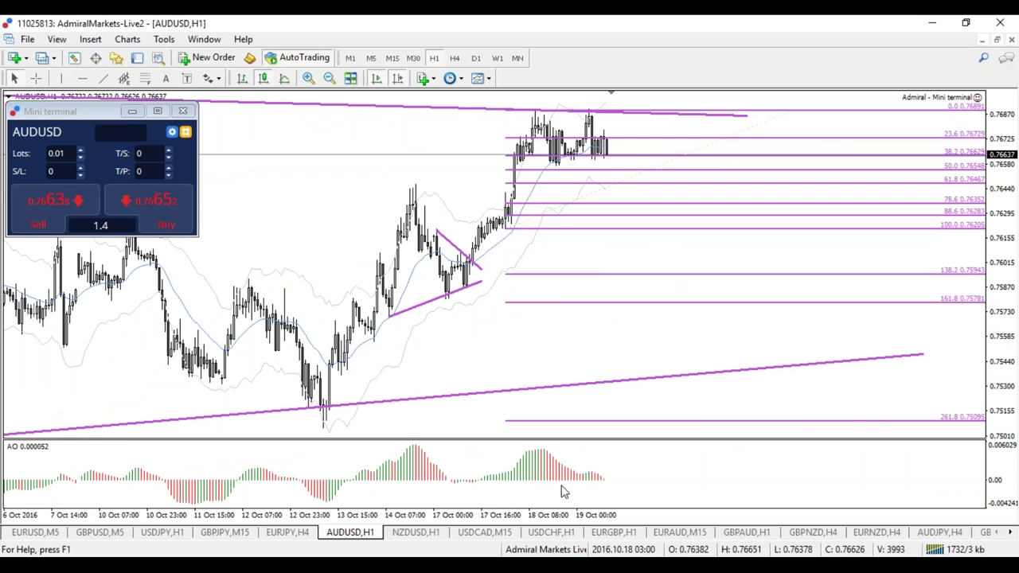
Step: Switch the AUD/USD chart to H4 and delete the Fibonacci retracement
{"action": "left_click", "coordinate": [451, 59]}
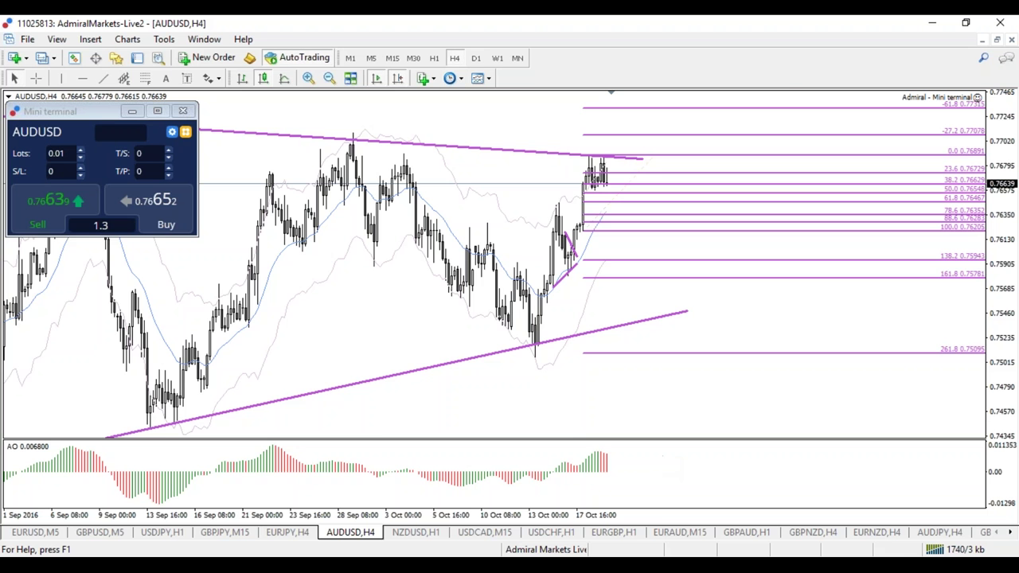
{"action": "mouse_move", "coordinate": [624, 517]}
{"action": "left_mouse_down"}
{"action": "mouse_move", "coordinate": [670, 517]}
{"action": "mouse_move", "coordinate": [607, 512]}
{"action": "left_mouse_up"}
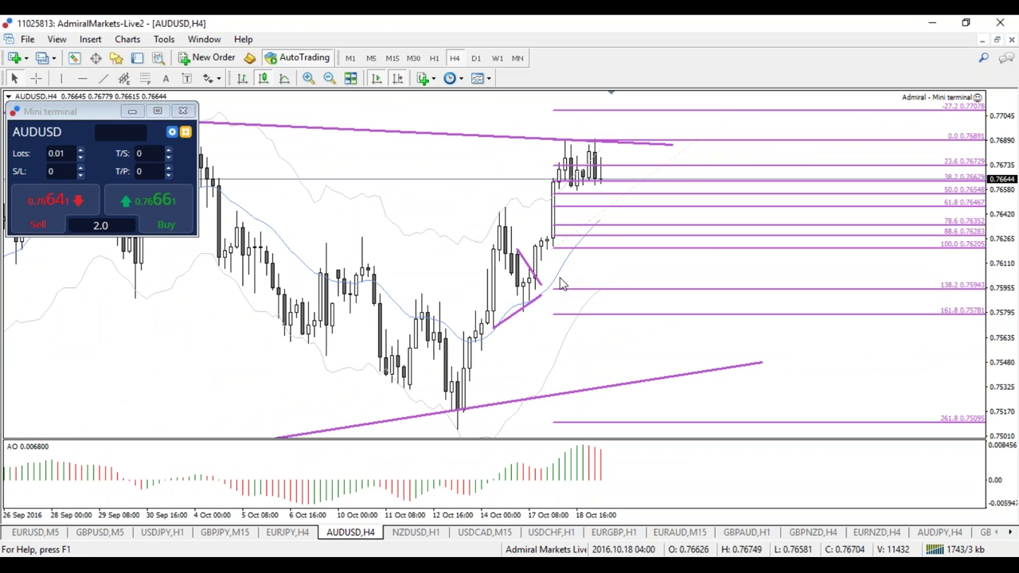
{"action": "right_click", "coordinate": [557, 246]}
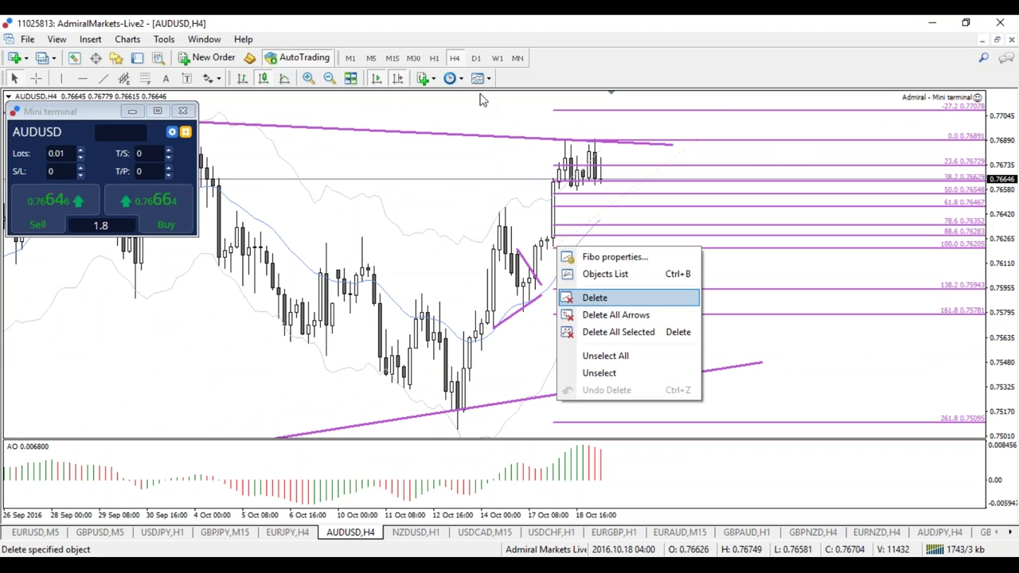
{"action": "key", "text": "Return"}
Step: Return the AUD/USD chart to the H1 timeframe with the red drawing pen active
{"action": "left_click", "coordinate": [453, 58]}
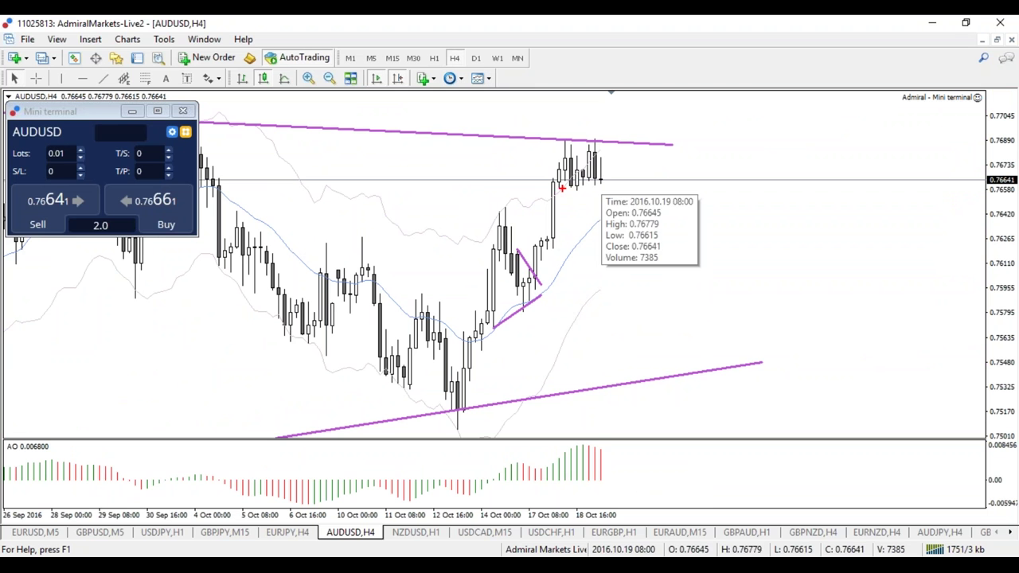
{"action": "key", "text": "alt+Tab"}
{"action": "left_click", "coordinate": [440, 55]}
{"action": "left_click", "coordinate": [434, 57]}
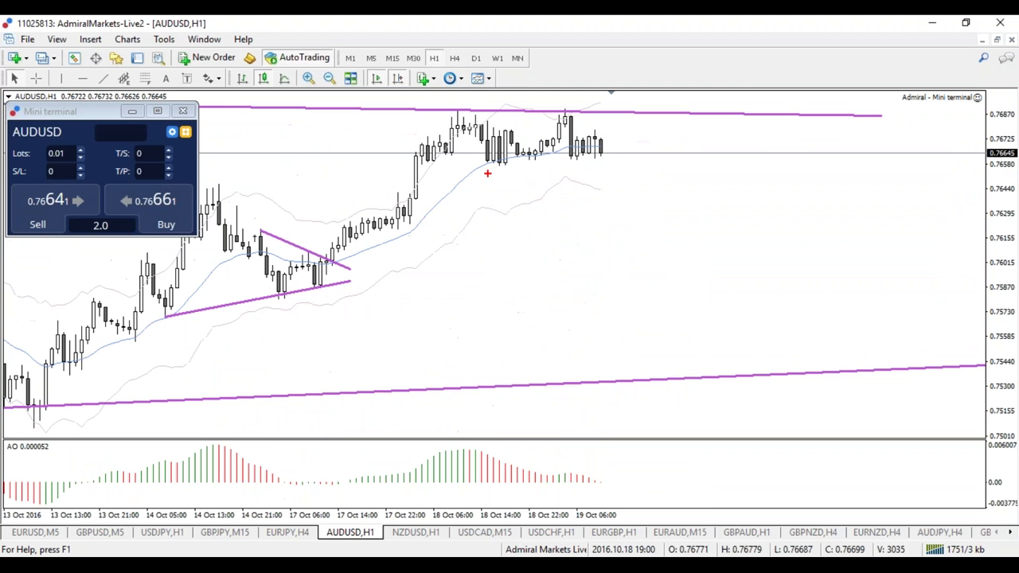
Step: Draw a trend line under the 18–19 October consolidation lows on the AUD/USD H1 chart
{"action": "left_click_drag", "start_coordinate": [464, 166], "coordinate": [627, 158]}
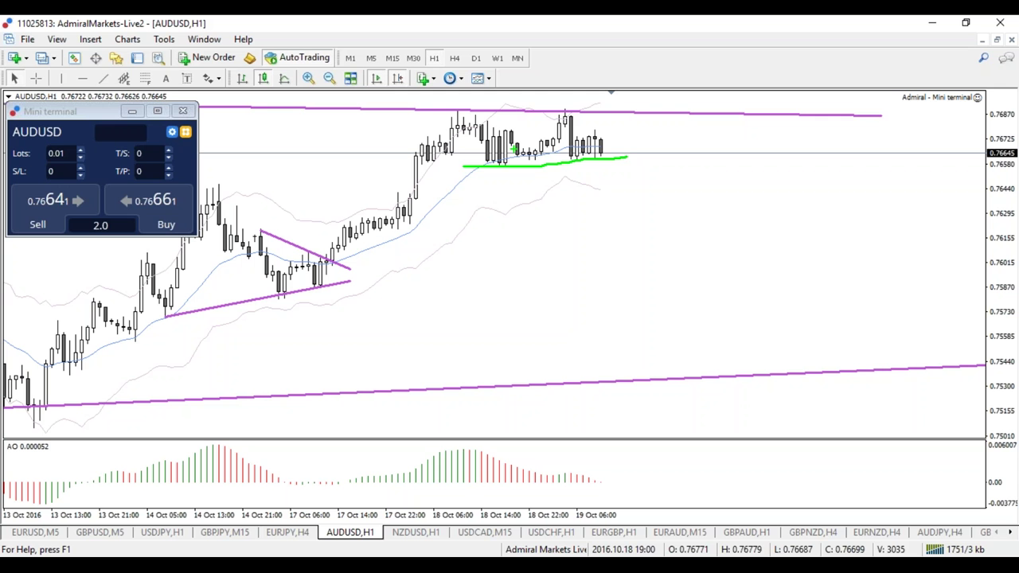
{"action": "key", "text": "Escape"}
{"action": "left_click", "coordinate": [103, 78]}
{"action": "left_click_drag", "start_coordinate": [493, 163], "coordinate": [625, 158]}
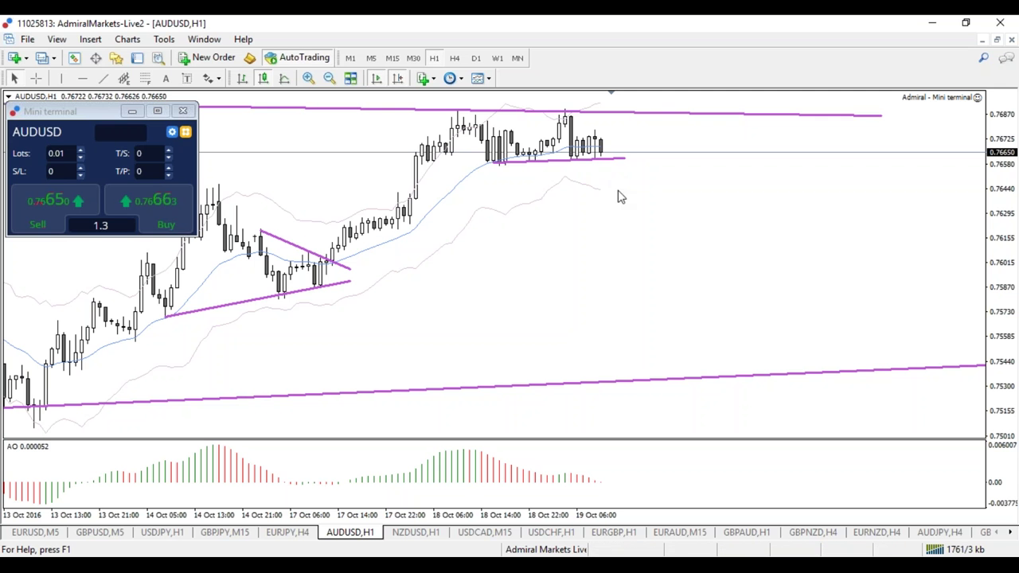
{"action": "key", "text": "ctrl+2"}
{"action": "key", "text": "r"}
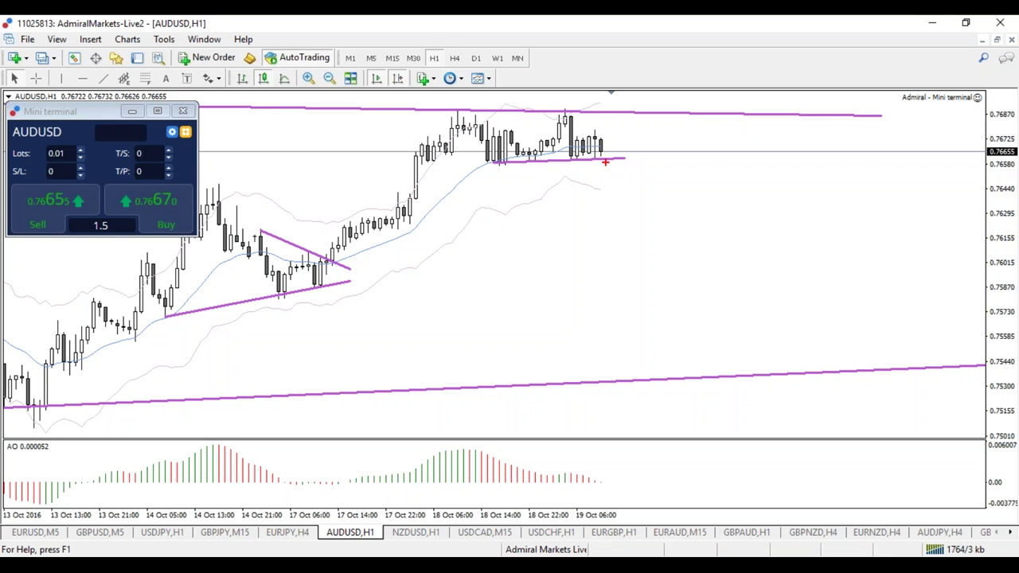
{"action": "left_click_drag", "start_coordinate": [605, 162], "coordinate": [622, 208]}
{"action": "key", "text": "Escape"}
Step: Sketch a bearish path below the short support trend line, with red declines, a blue pullback and a red downward arrowhead
{"action": "key", "text": "ctrl+2"}
{"action": "key", "text": "r"}
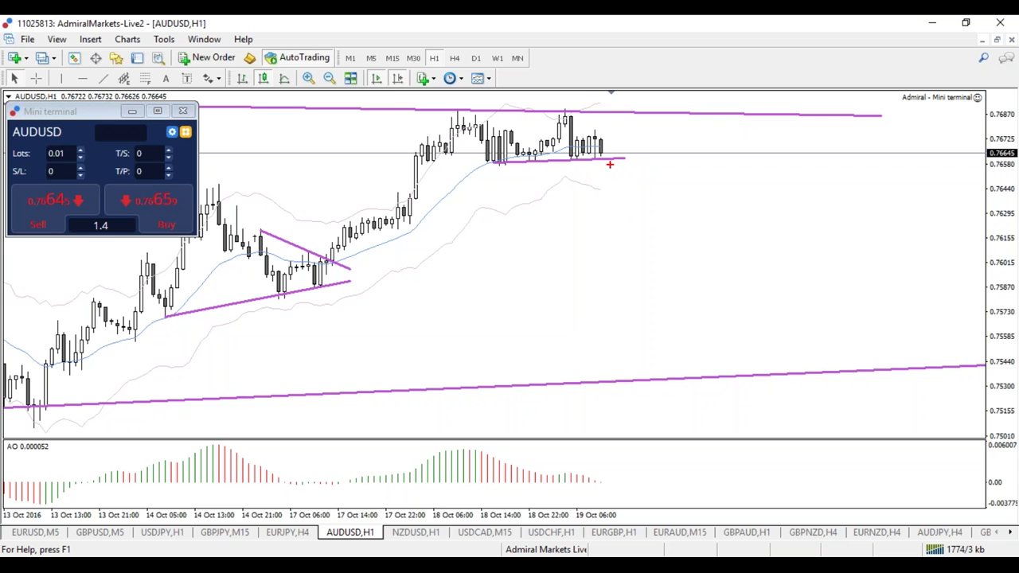
{"action": "mouse_move", "coordinate": [610, 165]}
{"action": "left_mouse_down"}
{"action": "mouse_move", "coordinate": [632, 212]}
{"action": "mouse_move", "coordinate": [685, 183]}
{"action": "mouse_move", "coordinate": [705, 216]}
{"action": "mouse_move", "coordinate": [708, 300]}
{"action": "mouse_move", "coordinate": [734, 301]}
{"action": "left_mouse_up"}
{"action": "key", "text": "r"}
{"action": "left_click_drag", "start_coordinate": [732, 302], "coordinate": [704, 303]}
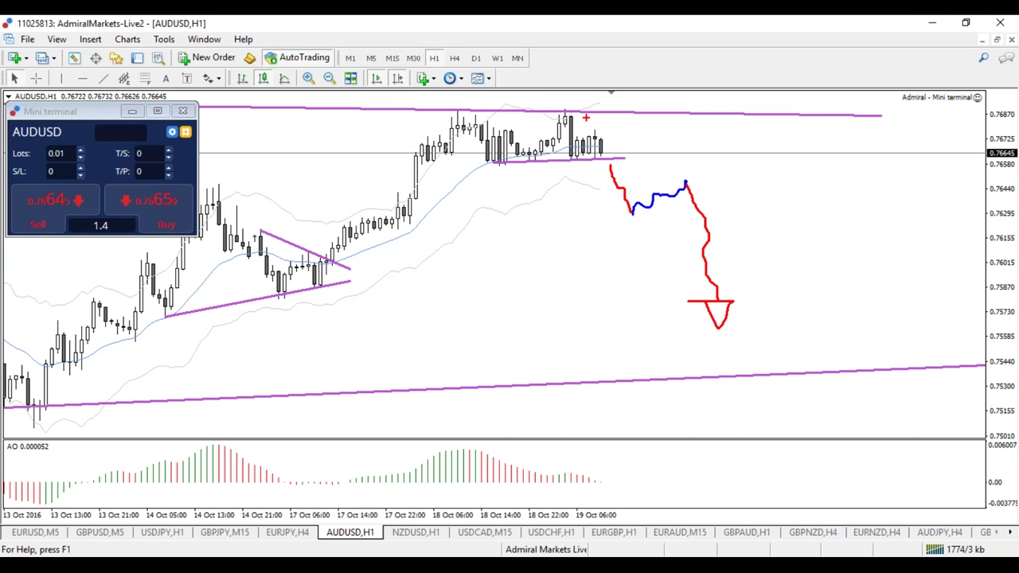
Step: Circle the recent highs at the upper trend line in red and the lower trend line area in blue, and clear the sketches
{"action": "mouse_move", "coordinate": [586, 111]}
{"action": "left_mouse_down"}
{"action": "mouse_move", "coordinate": [615, 149]}
{"action": "mouse_move", "coordinate": [451, 112]}
{"action": "left_mouse_up"}
{"action": "key", "text": "b"}
{"action": "left_click_drag", "start_coordinate": [743, 355], "coordinate": [700, 365]}
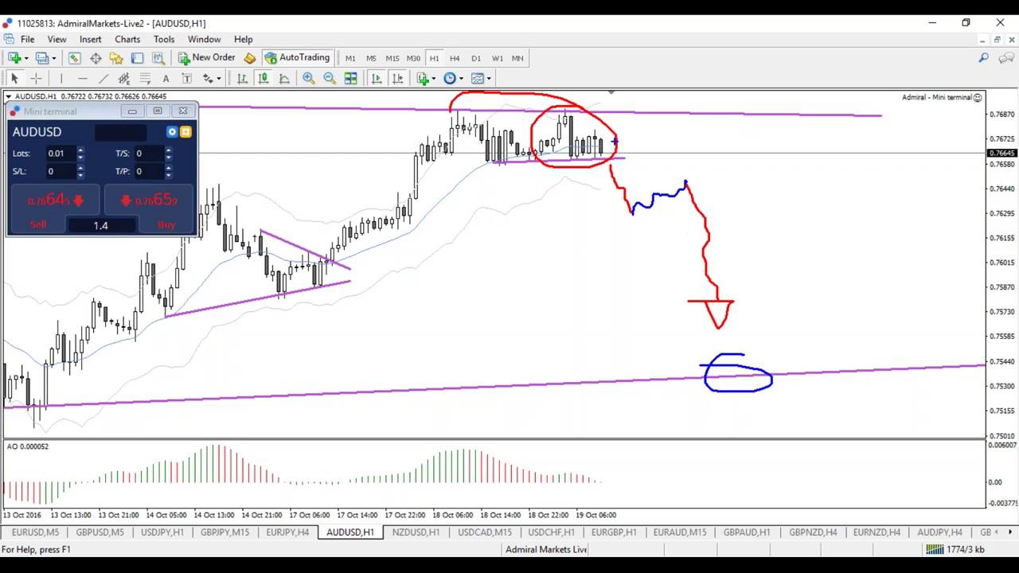
{"action": "key", "text": "Escape"}
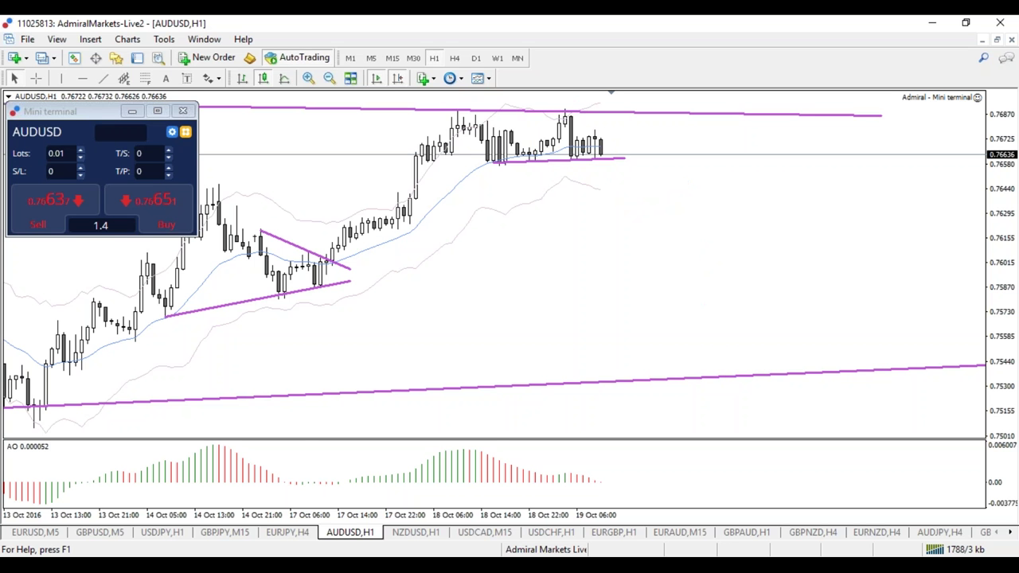
Step: Delete the two trend lines of the small mid-October triangle on the AUD/USD H4 chart
{"action": "left_click", "coordinate": [454, 58]}
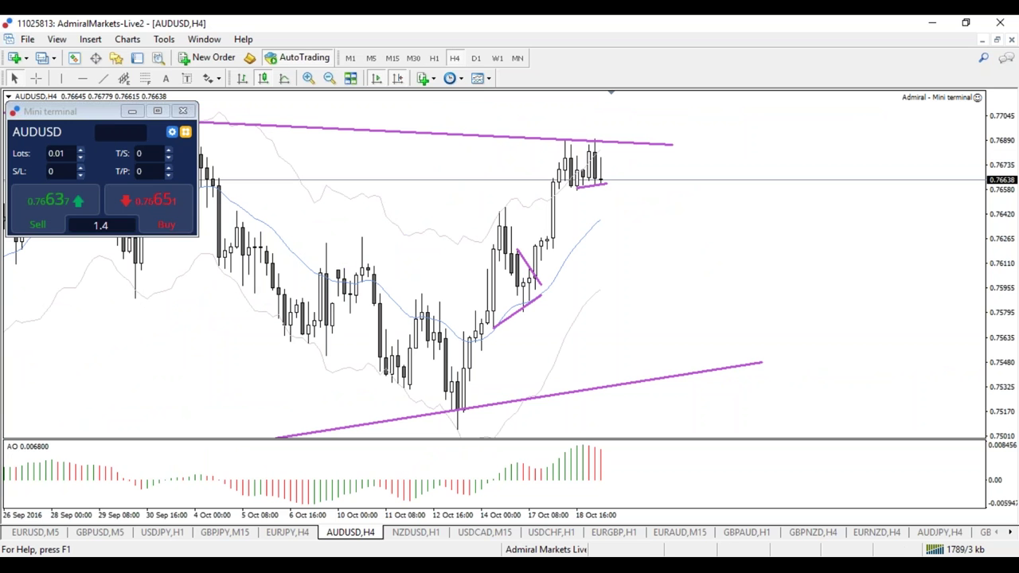
{"action": "right_click", "coordinate": [526, 262]}
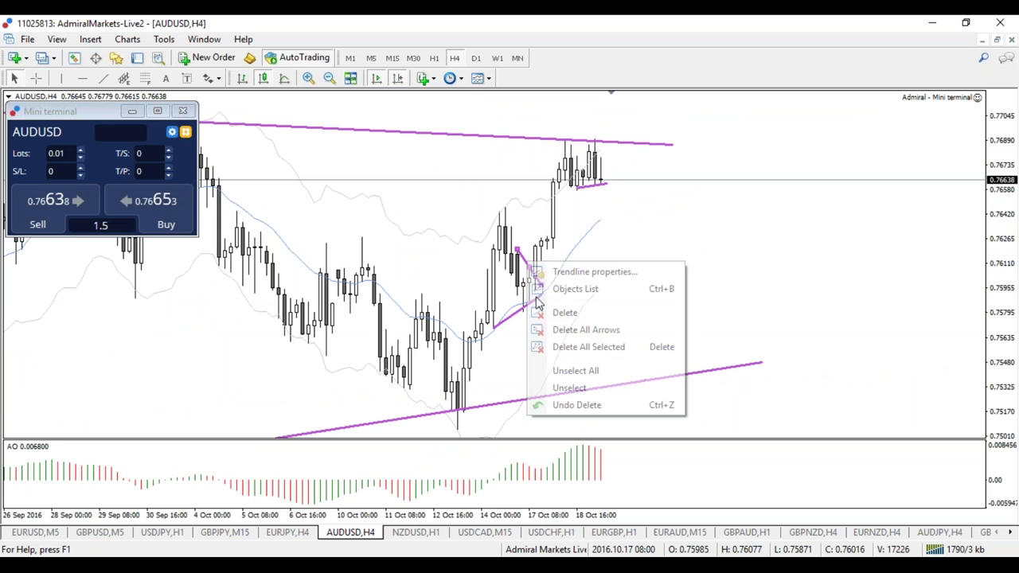
{"action": "left_click", "coordinate": [561, 312]}
{"action": "right_click", "coordinate": [579, 274]}
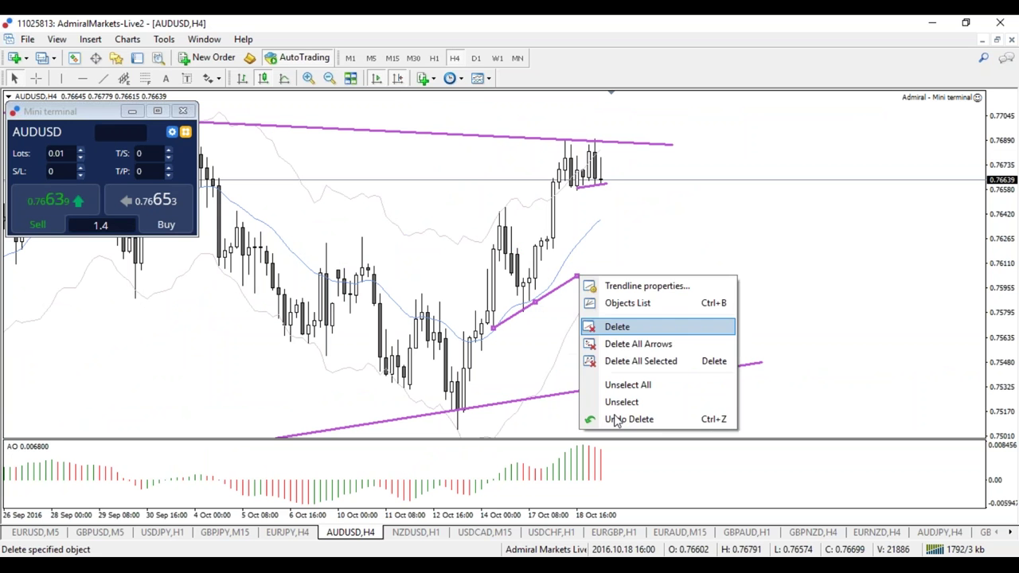
{"action": "left_click", "coordinate": [609, 327]}
{"action": "mouse_move", "coordinate": [617, 522]}
{"action": "left_mouse_down"}
{"action": "mouse_move", "coordinate": [638, 521]}
{"action": "mouse_move", "coordinate": [617, 521]}
{"action": "left_mouse_up"}
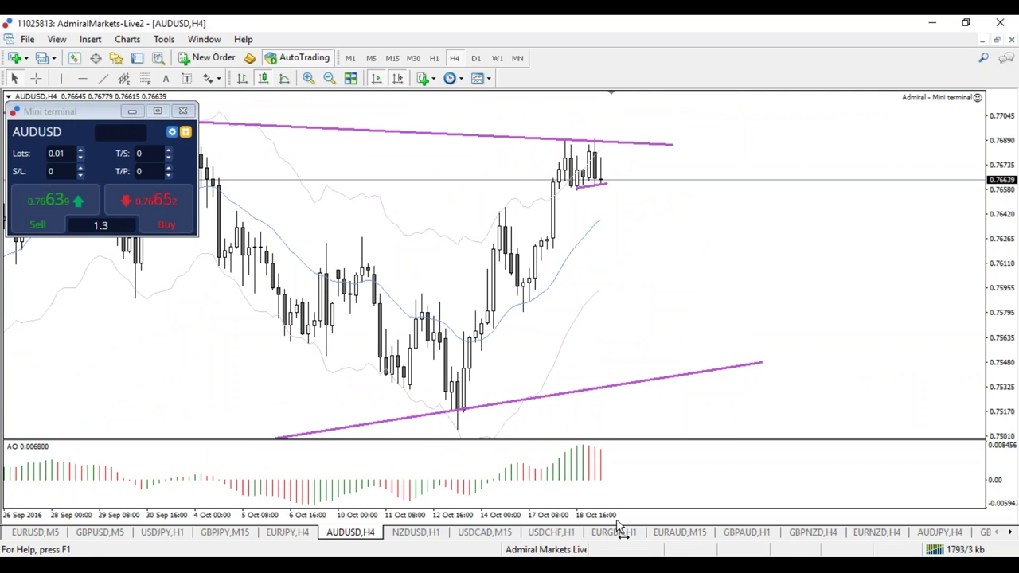
Step: Mark the August to October tests of the upper trend line in blue on the AUD/USD daily chart and clear the markings
{"action": "key", "text": "plus"}
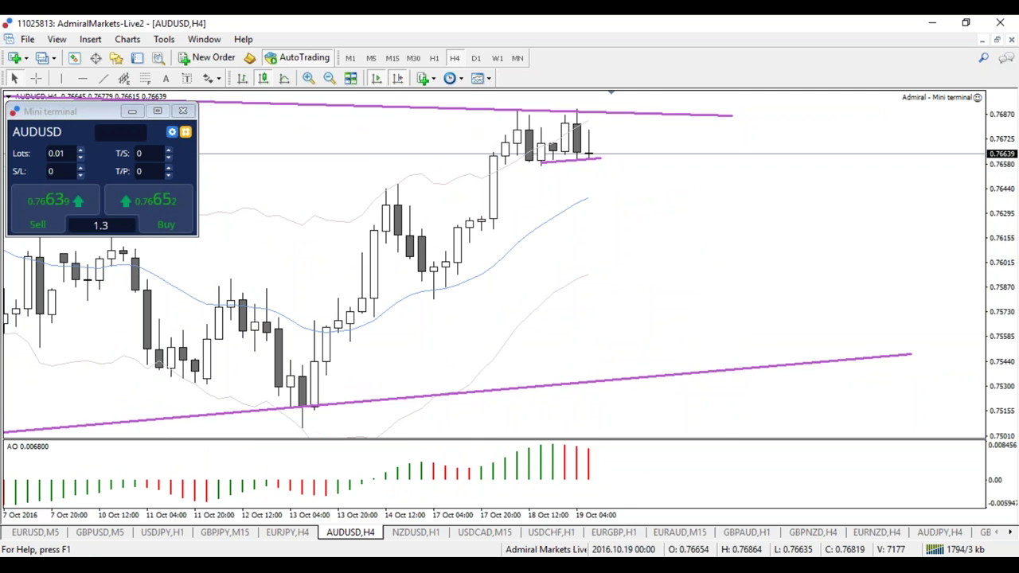
{"action": "left_click", "coordinate": [475, 57]}
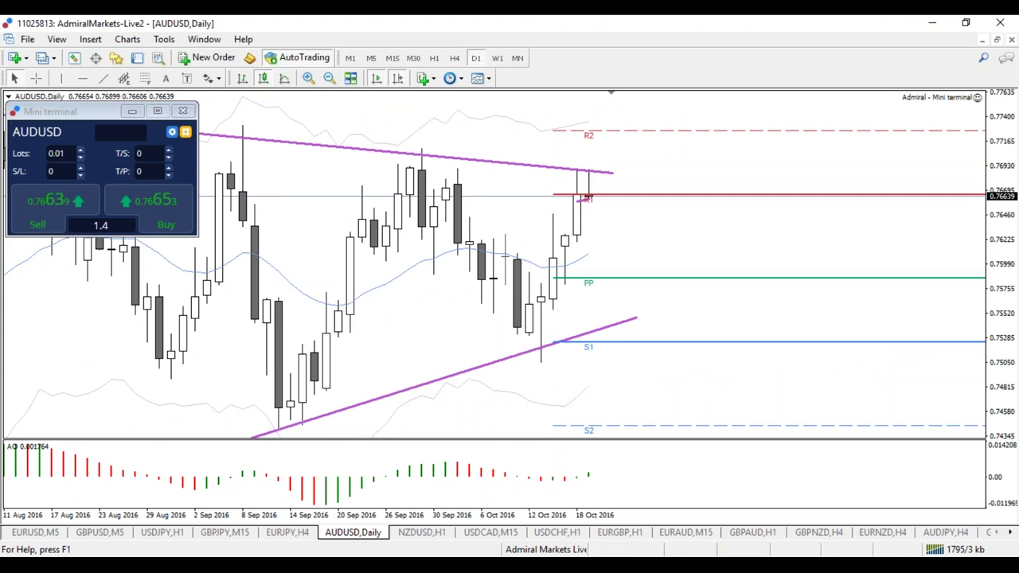
{"action": "key", "text": "minus"}
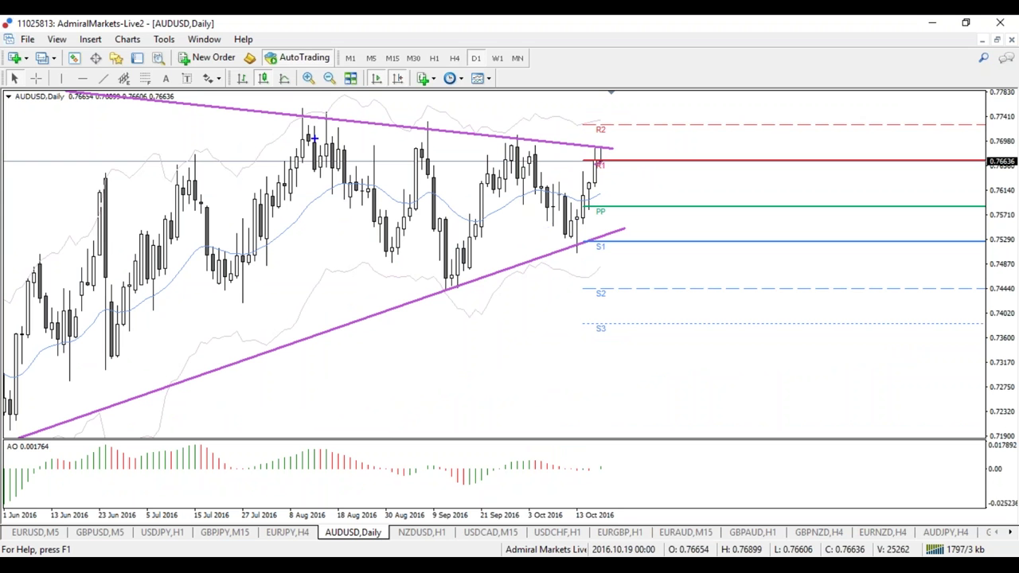
{"action": "left_click_drag", "start_coordinate": [322, 121], "coordinate": [339, 120]}
{"action": "left_click_drag", "start_coordinate": [428, 127], "coordinate": [432, 121]}
{"action": "left_click_drag", "start_coordinate": [534, 134], "coordinate": [503, 134]}
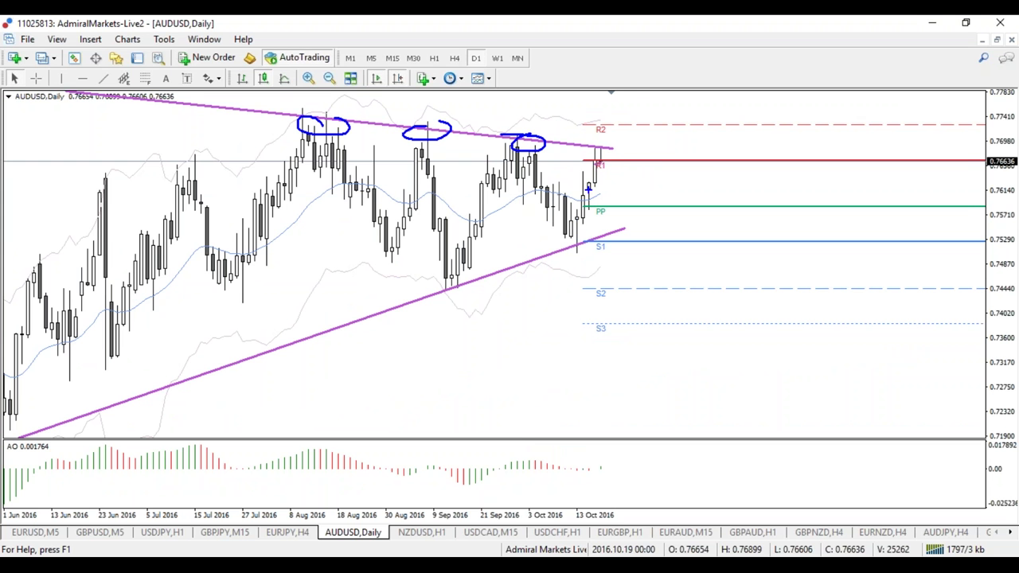
{"action": "mouse_move", "coordinate": [611, 145]}
{"action": "left_mouse_down"}
{"action": "mouse_move", "coordinate": [636, 89]}
{"action": "mouse_move", "coordinate": [597, 102]}
{"action": "left_mouse_up"}
{"action": "key", "text": "Escape"}
Step: On the H4 chart, sketch a blue candle box, a green breakout arrow above the upper trend line and a red outline around the consolidation
{"action": "left_click", "coordinate": [454, 59]}
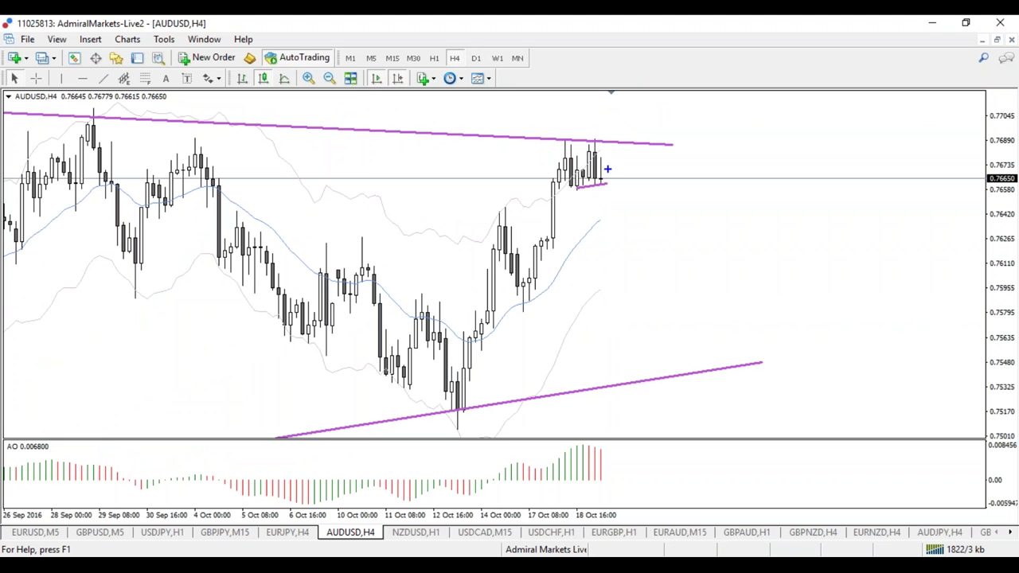
{"action": "mouse_move", "coordinate": [598, 160]}
{"action": "left_mouse_down"}
{"action": "mouse_move", "coordinate": [610, 166]}
{"action": "mouse_move", "coordinate": [611, 188]}
{"action": "mouse_move", "coordinate": [605, 162]}
{"action": "left_mouse_up"}
{"action": "key", "text": "e"}
{"action": "mouse_move", "coordinate": [600, 132]}
{"action": "left_mouse_down"}
{"action": "mouse_move", "coordinate": [608, 188]}
{"action": "mouse_move", "coordinate": [602, 137]}
{"action": "mouse_move", "coordinate": [609, 148]}
{"action": "mouse_move", "coordinate": [626, 141]}
{"action": "left_mouse_up"}
{"action": "key", "text": "r"}
{"action": "mouse_move", "coordinate": [610, 146]}
{"action": "left_mouse_down"}
{"action": "mouse_move", "coordinate": [583, 142]}
{"action": "mouse_move", "coordinate": [576, 183]}
{"action": "mouse_move", "coordinate": [612, 164]}
{"action": "mouse_move", "coordinate": [605, 147]}
{"action": "left_mouse_up"}
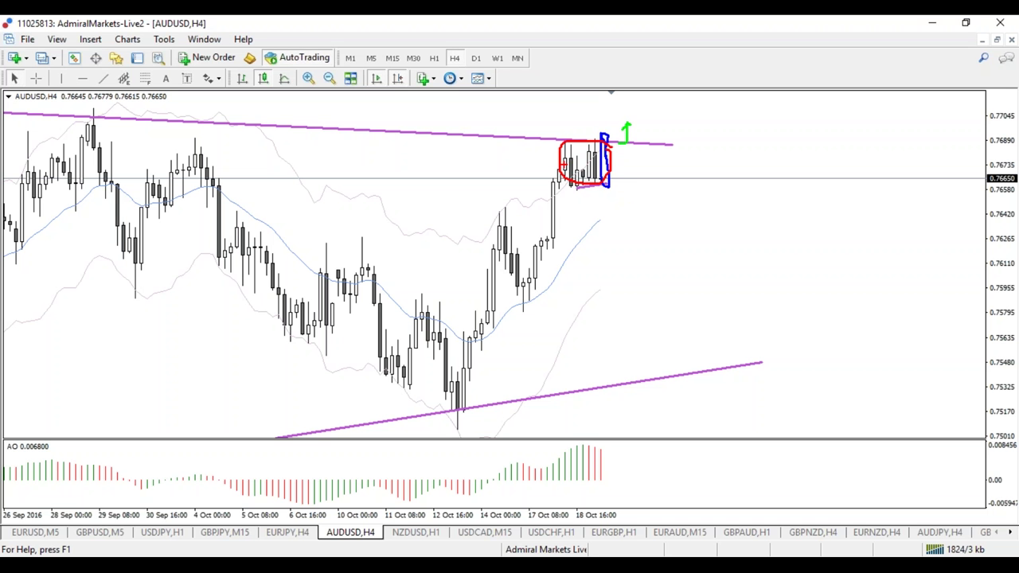
Step: Sketch a red decline to the lower trend line and a blue rebound from it, and clear the sketches
{"action": "mouse_move", "coordinate": [611, 175]}
{"action": "left_mouse_down"}
{"action": "mouse_move", "coordinate": [649, 269]}
{"action": "mouse_move", "coordinate": [673, 379]}
{"action": "mouse_move", "coordinate": [708, 262]}
{"action": "mouse_move", "coordinate": [745, 196]}
{"action": "mouse_move", "coordinate": [735, 188]}
{"action": "left_mouse_up"}
{"action": "key", "text": "b"}
{"action": "left_click_drag", "start_coordinate": [745, 191], "coordinate": [768, 209]}
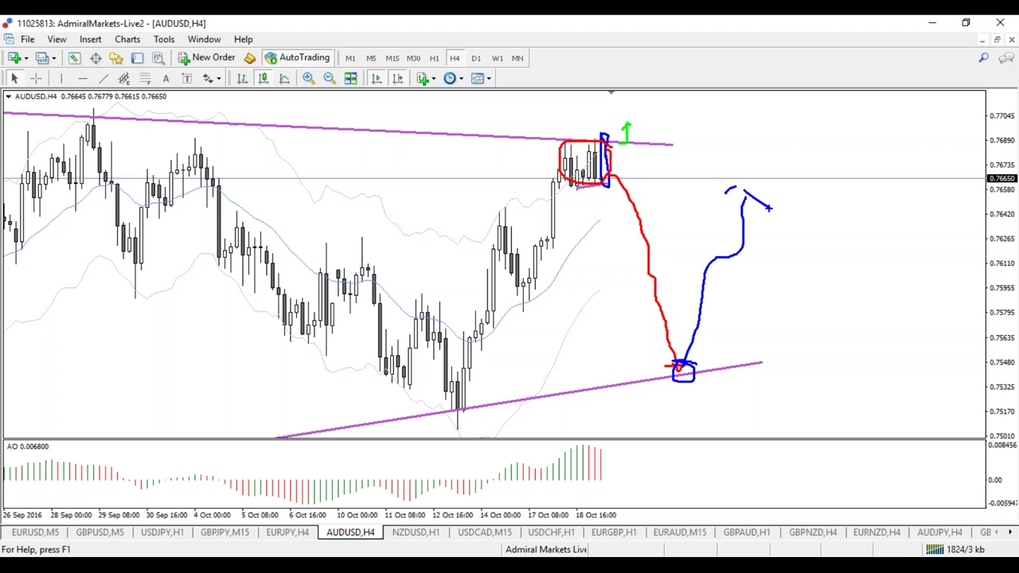
{"action": "key", "text": "Escape"}
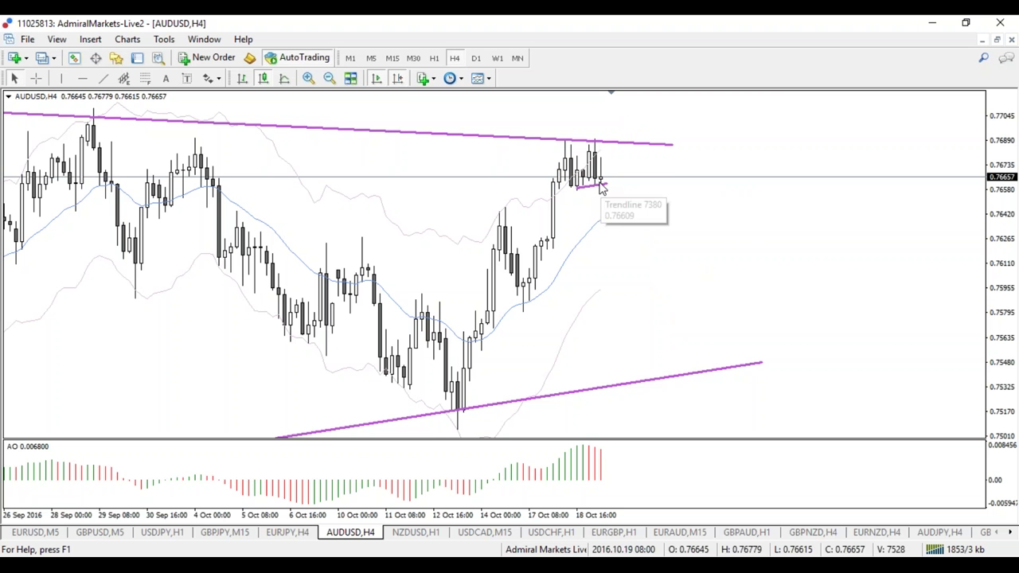
Step: Sketch a red stepwise decline from the short support line to the lower trend line, and clear it
{"action": "mouse_move", "coordinate": [599, 184]}
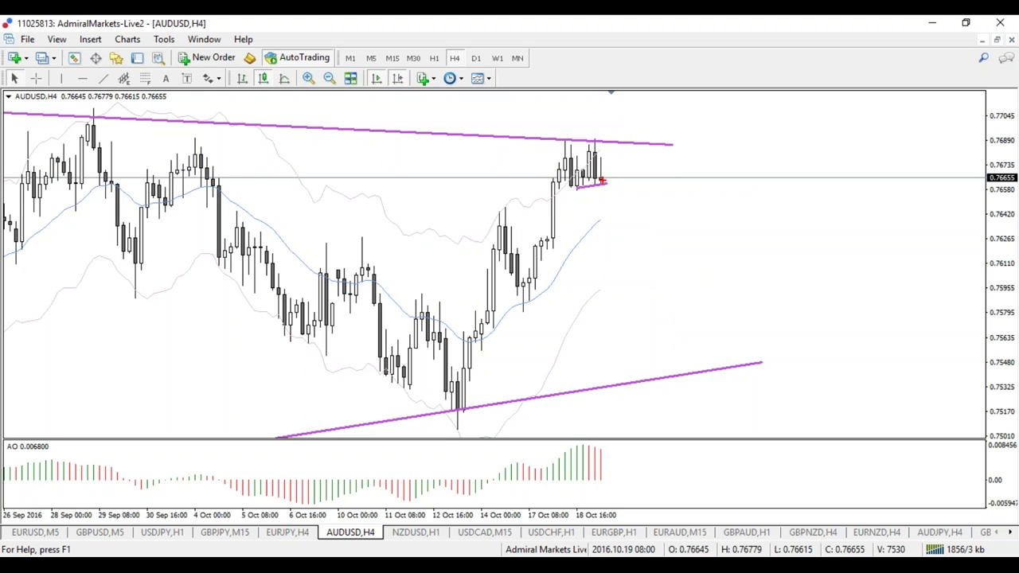
{"action": "mouse_move", "coordinate": [603, 181]}
{"action": "left_mouse_down"}
{"action": "mouse_move", "coordinate": [627, 224]}
{"action": "mouse_move", "coordinate": [637, 209]}
{"action": "mouse_move", "coordinate": [677, 234]}
{"action": "mouse_move", "coordinate": [719, 230]}
{"action": "mouse_move", "coordinate": [748, 345]}
{"action": "mouse_move", "coordinate": [770, 347]}
{"action": "mouse_move", "coordinate": [758, 363]}
{"action": "mouse_move", "coordinate": [721, 355]}
{"action": "left_mouse_up"}
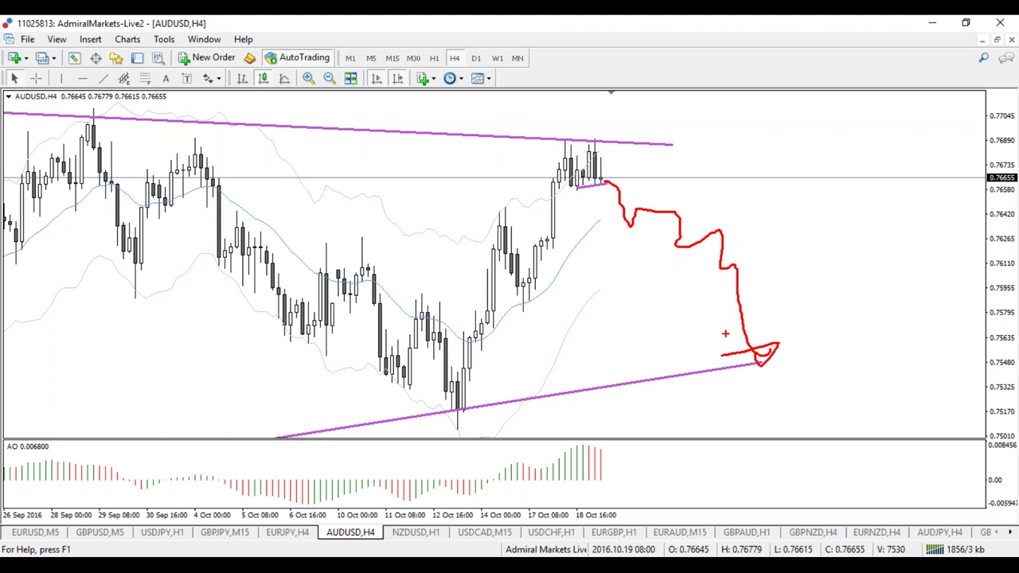
{"action": "key", "text": "Escape"}
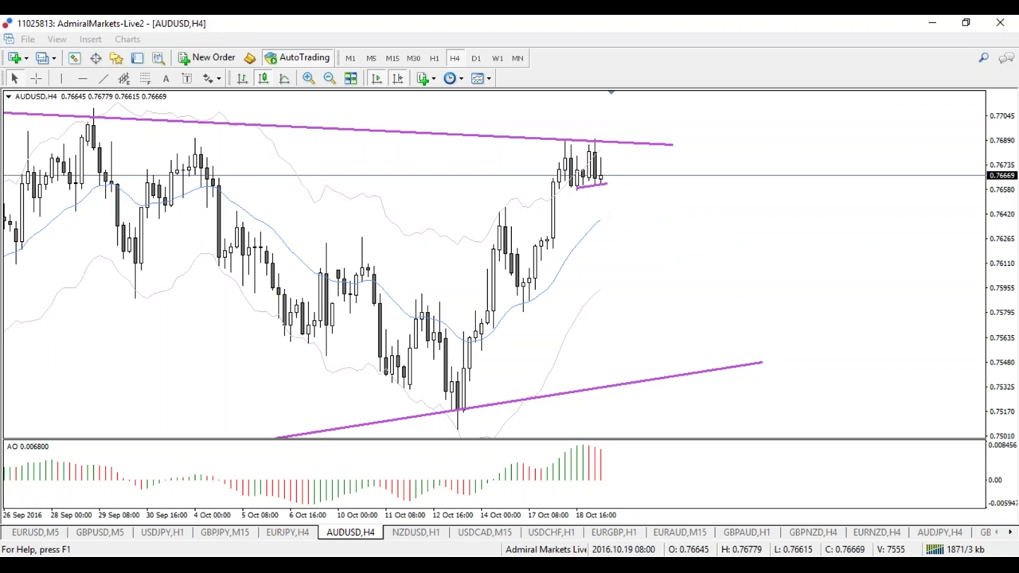
Step: Sketch a red breakdown candle with short red levels around it and a blue line near 0.7604, and check that level with the crosshair
{"action": "key", "text": "ctrl+2"}
{"action": "mouse_move", "coordinate": [600, 161]}
{"action": "left_mouse_down"}
{"action": "mouse_move", "coordinate": [612, 199]}
{"action": "mouse_move", "coordinate": [612, 159]}
{"action": "mouse_move", "coordinate": [602, 155]}
{"action": "left_mouse_up"}
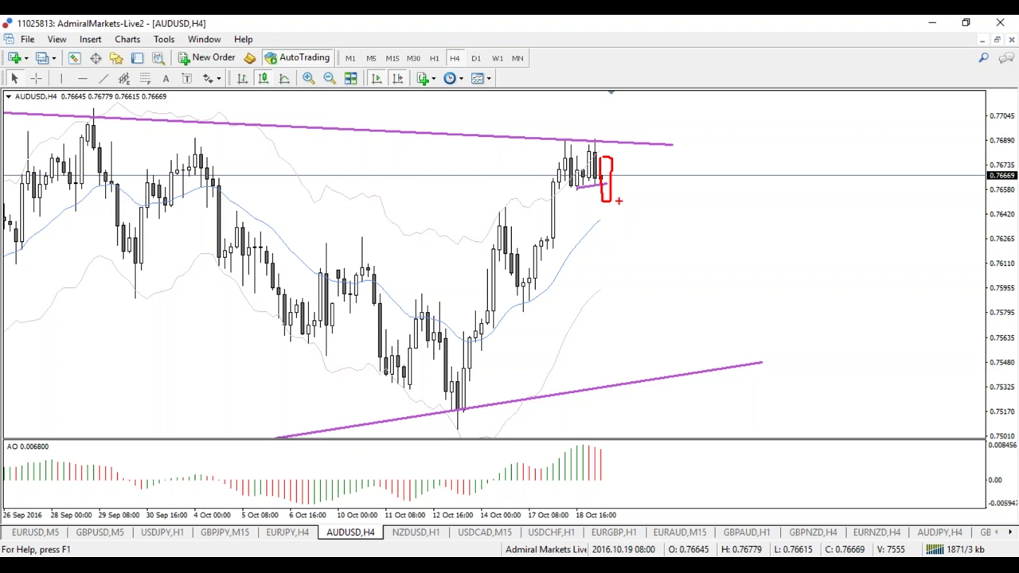
{"action": "left_click_drag", "start_coordinate": [620, 199], "coordinate": [635, 184]}
{"action": "left_click_drag", "start_coordinate": [586, 125], "coordinate": [615, 125]}
{"action": "left_click_drag", "start_coordinate": [520, 273], "coordinate": [700, 272]}
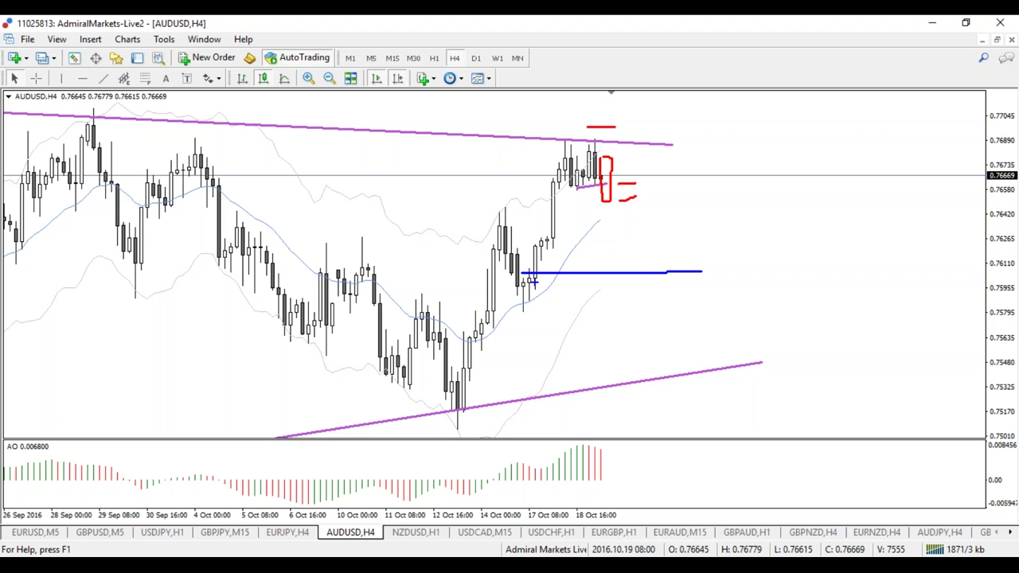
{"action": "key", "text": "Escape"}
{"action": "middle_click", "coordinate": [576, 273]}
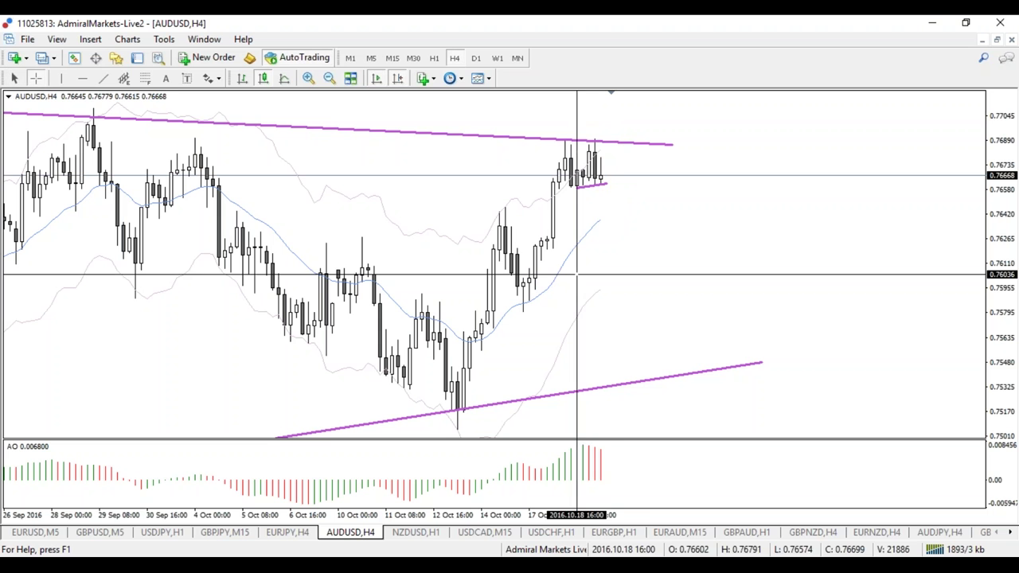
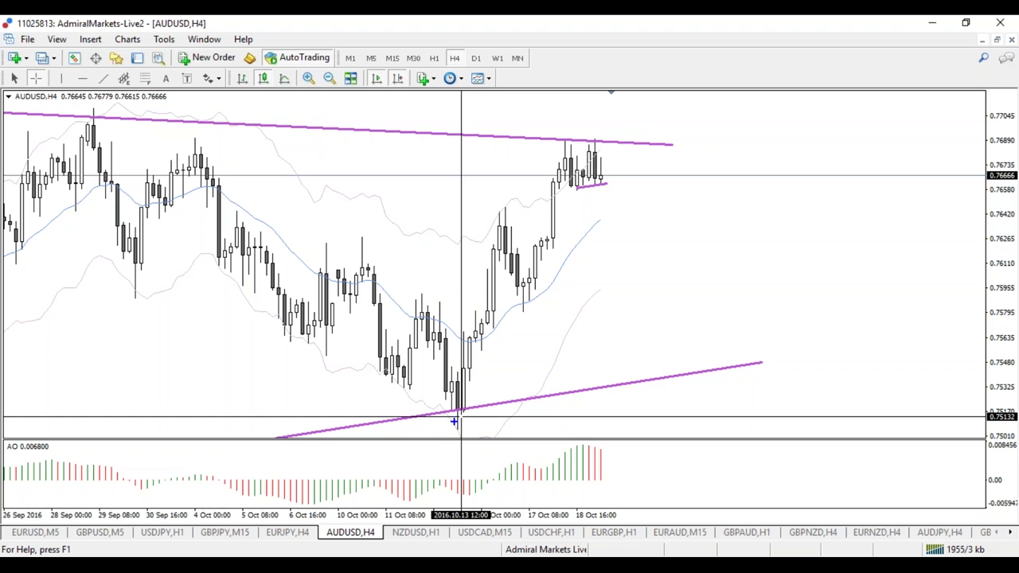
Step: Sketch a blue five-wave rise from the 13 October low to above the upper trend line and label its waves 1 to 5
{"action": "mouse_move", "coordinate": [454, 422]}
{"action": "left_mouse_down"}
{"action": "mouse_move", "coordinate": [494, 231]}
{"action": "mouse_move", "coordinate": [521, 293]}
{"action": "mouse_move", "coordinate": [549, 159]}
{"action": "mouse_move", "coordinate": [566, 148]}
{"action": "mouse_move", "coordinate": [610, 167]}
{"action": "mouse_move", "coordinate": [625, 95]}
{"action": "mouse_move", "coordinate": [647, 100]}
{"action": "mouse_move", "coordinate": [611, 104]}
{"action": "left_mouse_up"}
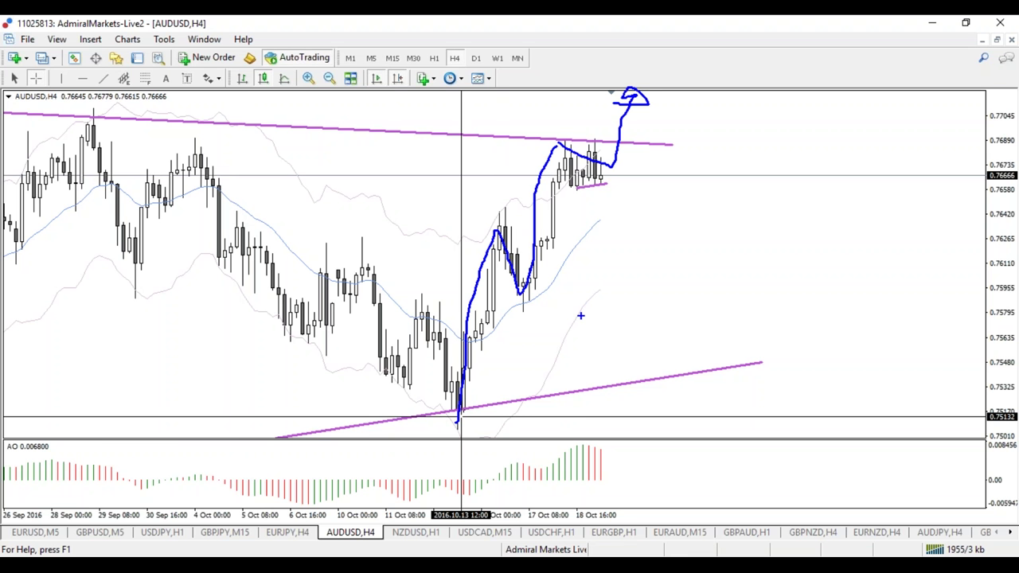
{"action": "left_click_drag", "start_coordinate": [483, 163], "coordinate": [482, 196]}
{"action": "left_click_drag", "start_coordinate": [505, 322], "coordinate": [547, 345]}
{"action": "mouse_move", "coordinate": [503, 110]}
{"action": "left_mouse_down"}
{"action": "mouse_move", "coordinate": [531, 119]}
{"action": "mouse_move", "coordinate": [513, 135]}
{"action": "left_mouse_up"}
{"action": "mouse_move", "coordinate": [605, 202]}
{"action": "left_mouse_down"}
{"action": "mouse_move", "coordinate": [633, 209]}
{"action": "mouse_move", "coordinate": [630, 235]}
{"action": "left_mouse_up"}
{"action": "left_click_drag", "start_coordinate": [678, 54], "coordinate": [680, 92]}
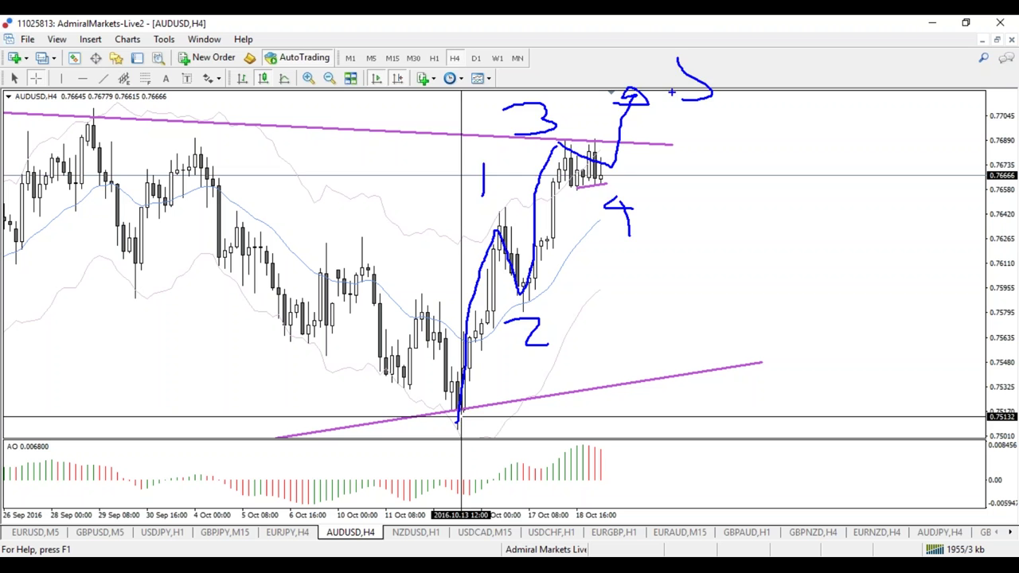
Step: Replace the wave count with a blue two-leg rise and a red decline to the lower trend line, and clear the sketches
{"action": "key", "text": "e"}
{"action": "mouse_move", "coordinate": [457, 412]}
{"action": "left_mouse_down"}
{"action": "mouse_move", "coordinate": [543, 169]}
{"action": "mouse_move", "coordinate": [566, 150]}
{"action": "mouse_move", "coordinate": [620, 167]}
{"action": "mouse_move", "coordinate": [608, 158]}
{"action": "mouse_move", "coordinate": [620, 216]}
{"action": "mouse_move", "coordinate": [679, 291]}
{"action": "mouse_move", "coordinate": [764, 368]}
{"action": "mouse_move", "coordinate": [719, 363]}
{"action": "left_mouse_up"}
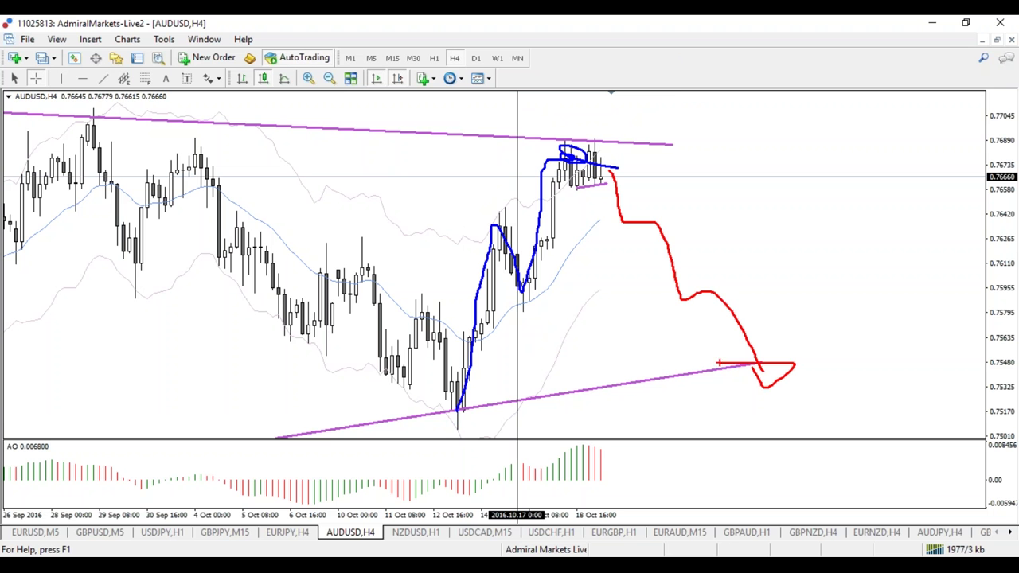
{"action": "key", "text": "Escape"}
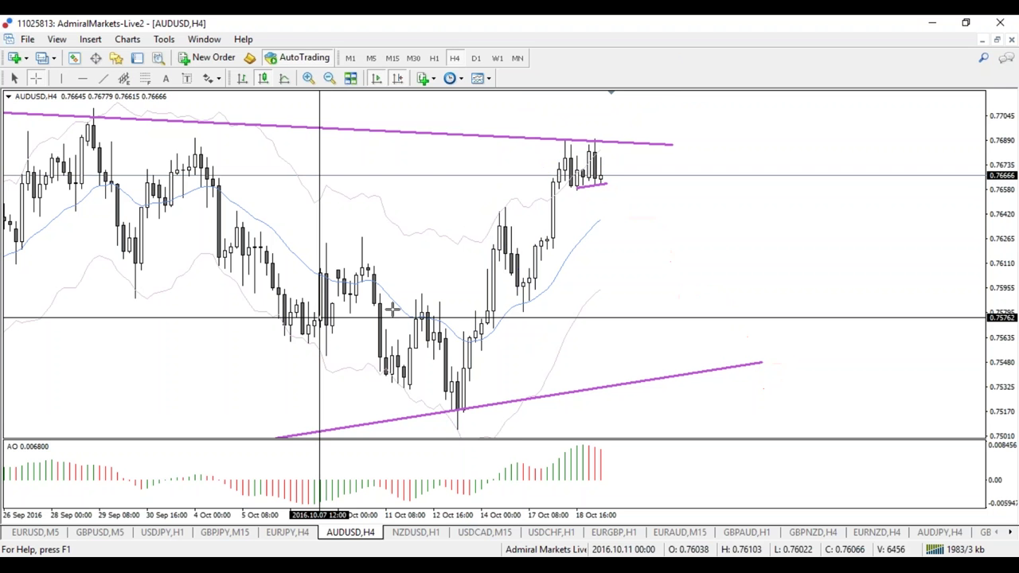
Step: Examine the wider AUD/USD swing structure on the H1 chart and return to the H4 timeframe
{"action": "left_click", "coordinate": [434, 58]}
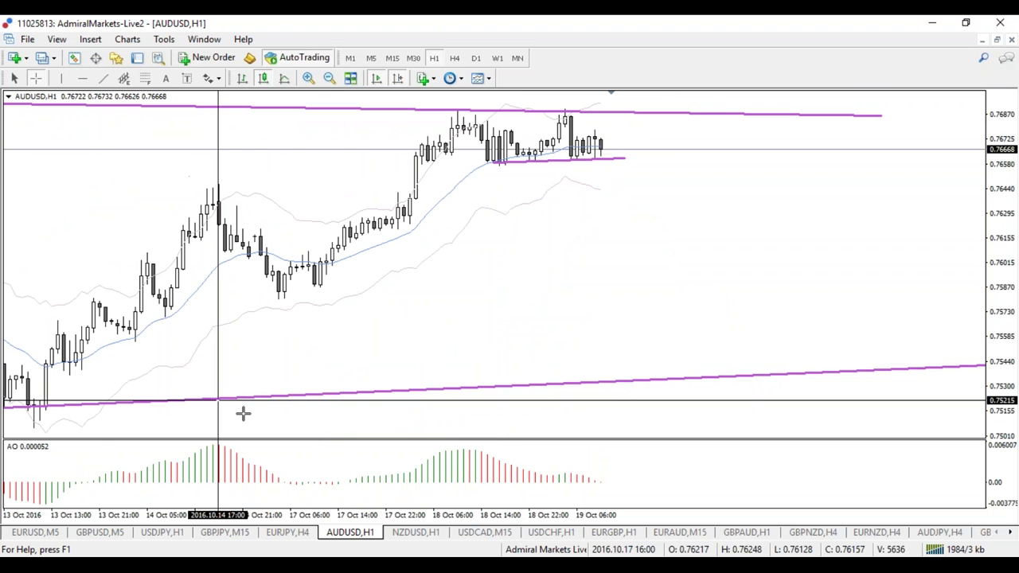
{"action": "key", "text": "Escape"}
{"action": "key", "text": "minus"}
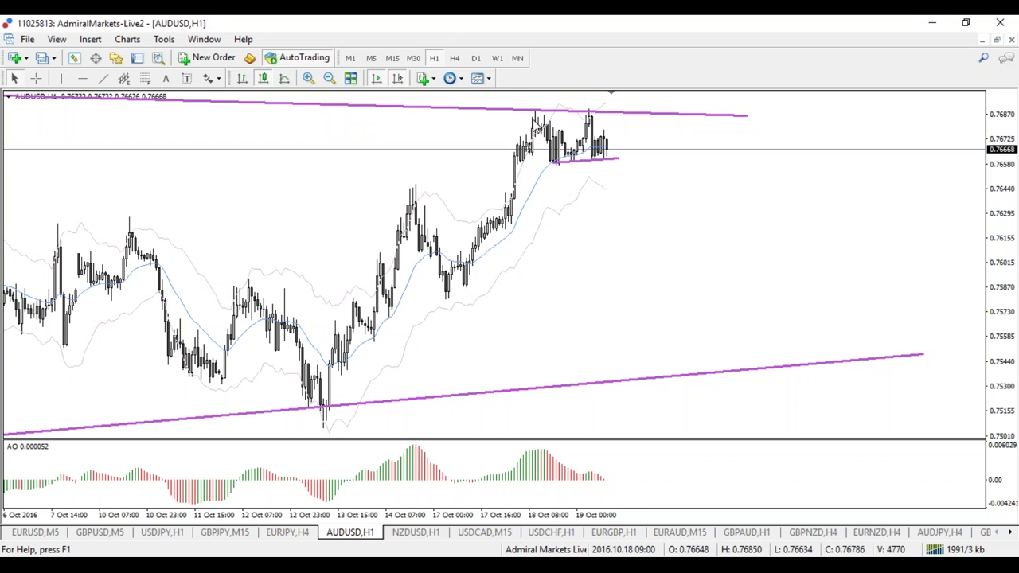
{"action": "mouse_move", "coordinate": [459, 307]}
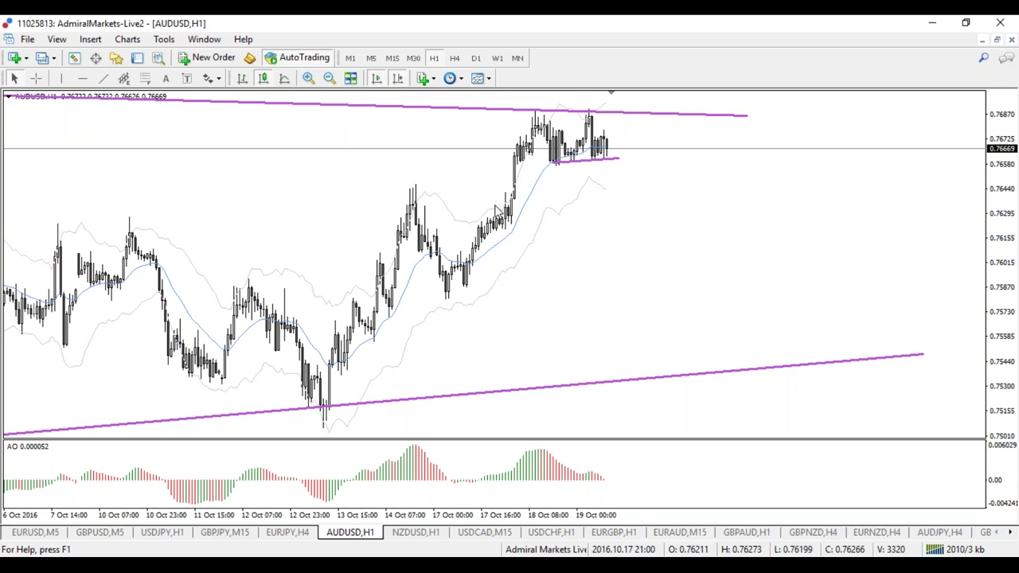
{"action": "mouse_move", "coordinate": [478, 219]}
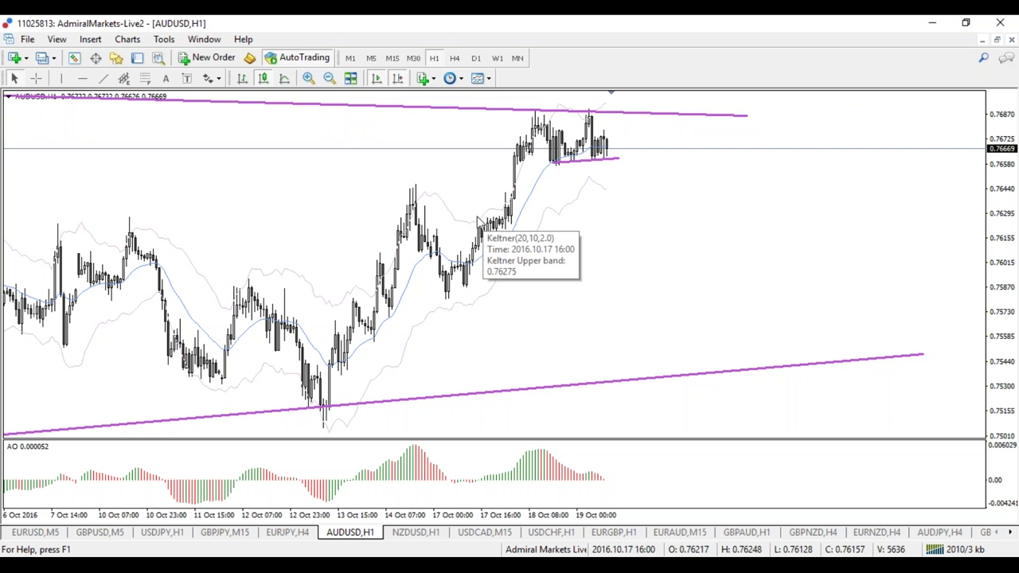
{"action": "left_click", "coordinate": [455, 58]}
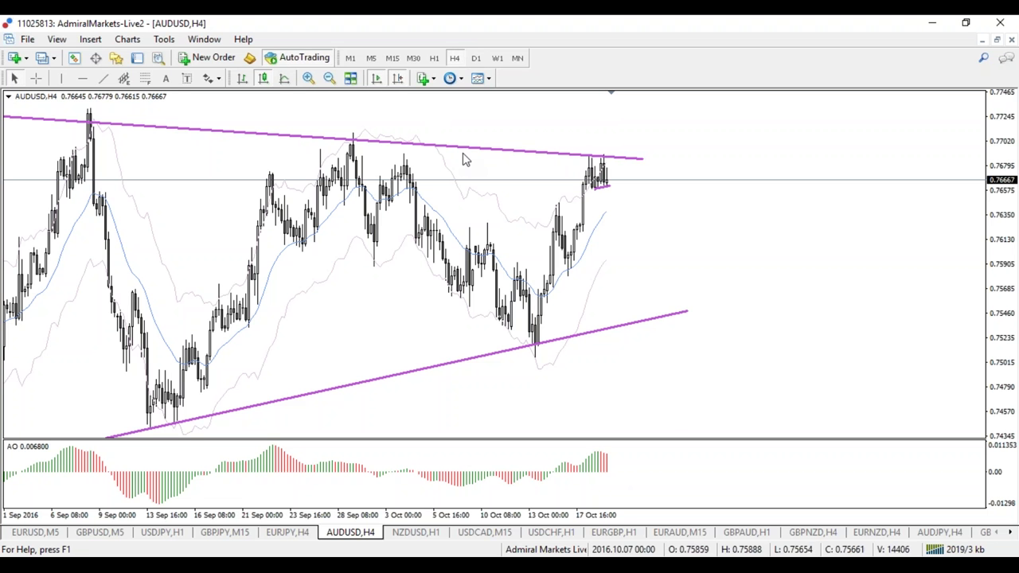
Step: Examine the AUD/USD triangle and its older swings across the daily, H4 and H1 timeframes
{"action": "left_click", "coordinate": [476, 64]}
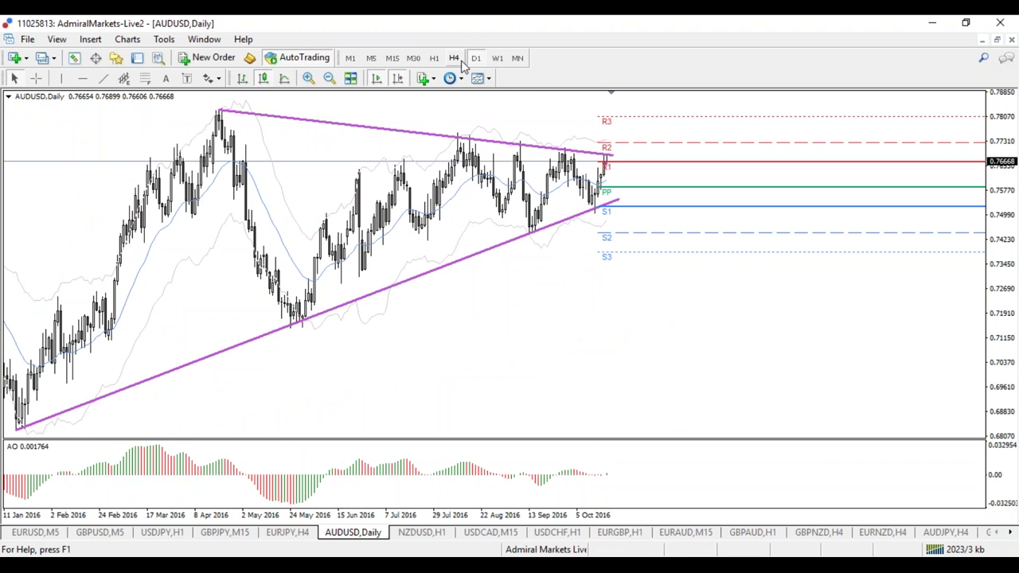
{"action": "left_click", "coordinate": [455, 59]}
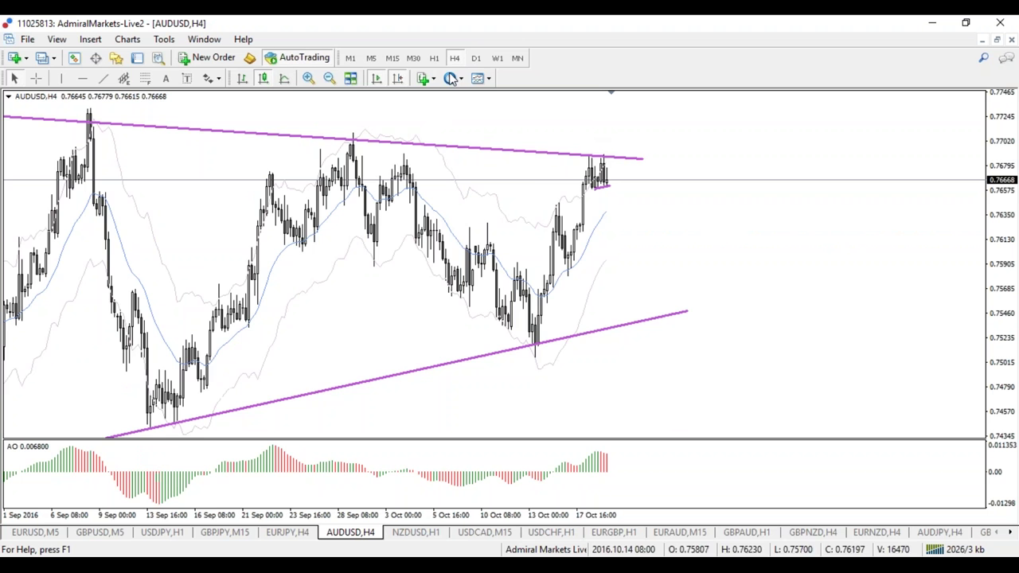
{"action": "left_click", "coordinate": [433, 59]}
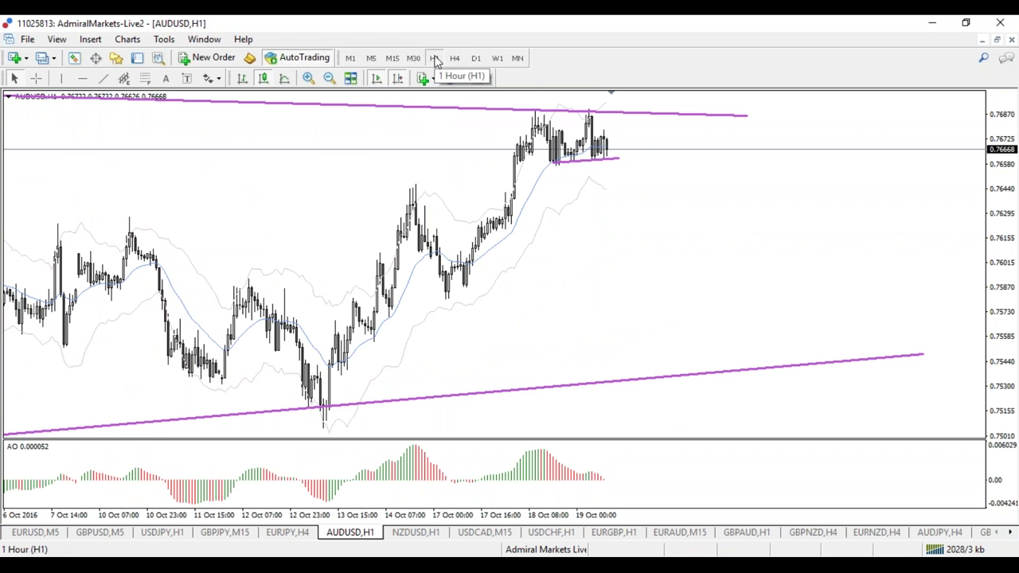
{"action": "left_click", "coordinate": [482, 61]}
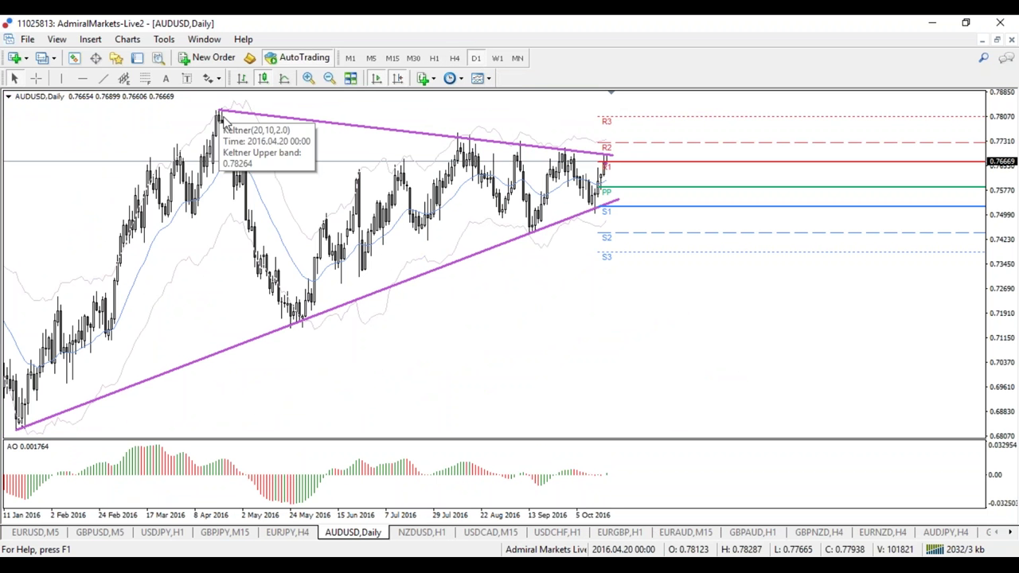
{"action": "left_click", "coordinate": [455, 59]}
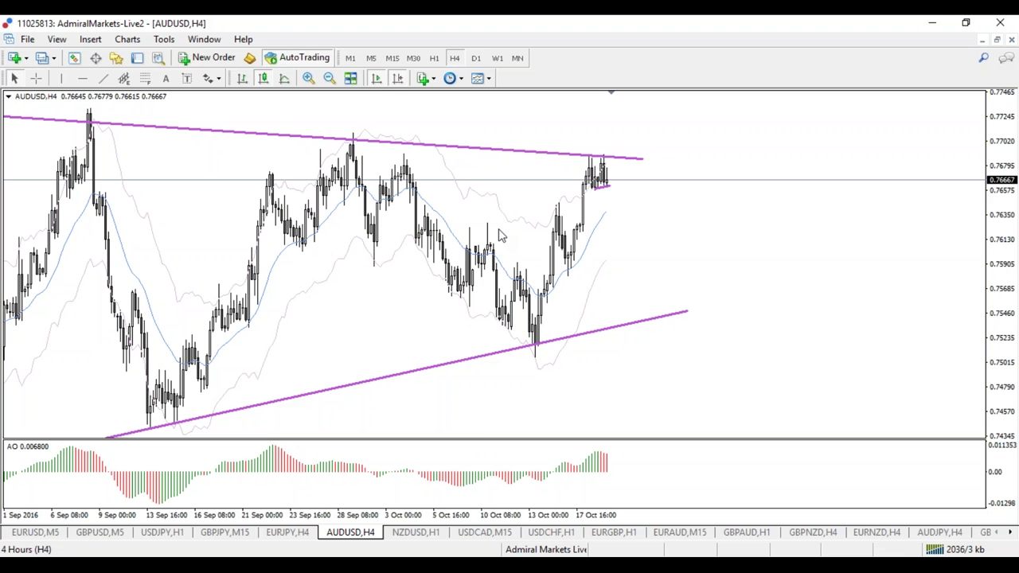
{"action": "left_click", "coordinate": [376, 78]}
{"action": "left_click", "coordinate": [397, 78]}
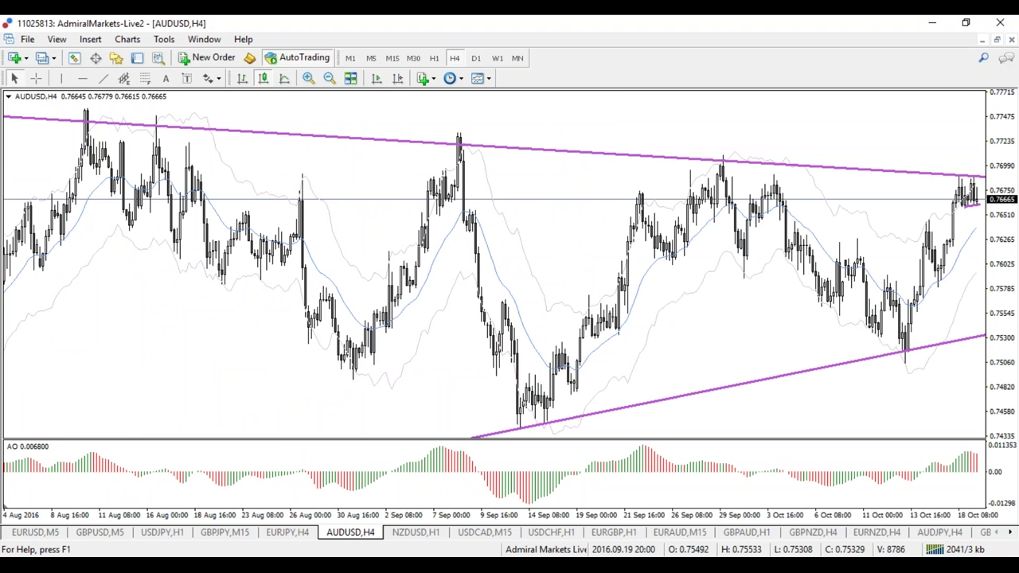
{"action": "left_click_drag", "start_coordinate": [518, 127], "coordinate": [868, 119]}
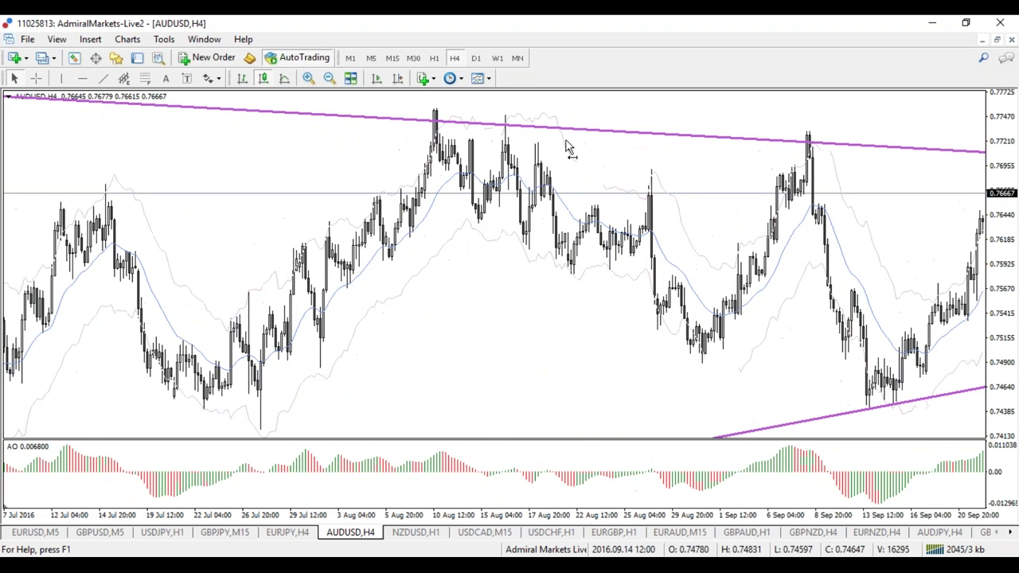
{"action": "left_click", "coordinate": [475, 59]}
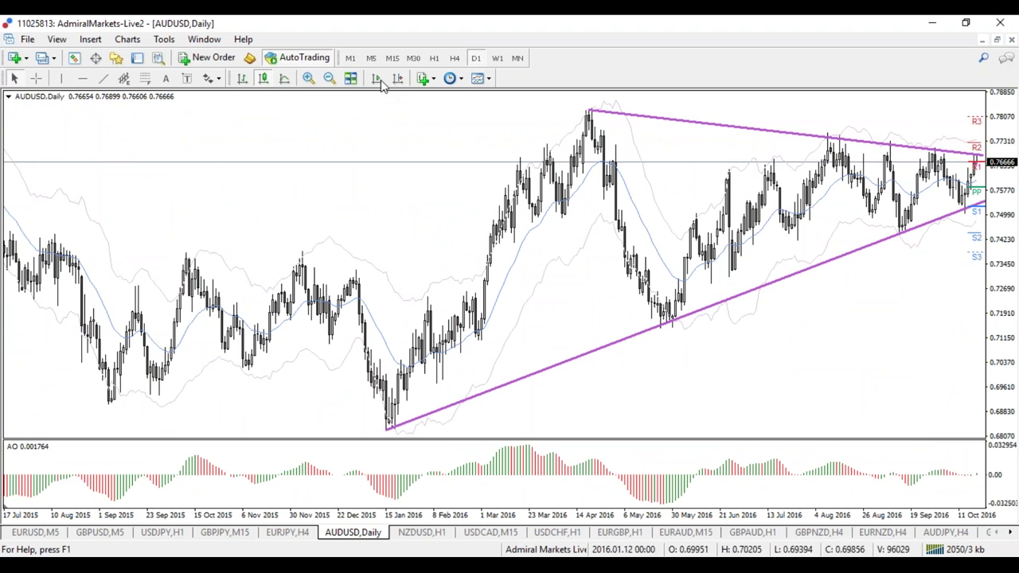
{"action": "left_click", "coordinate": [394, 79]}
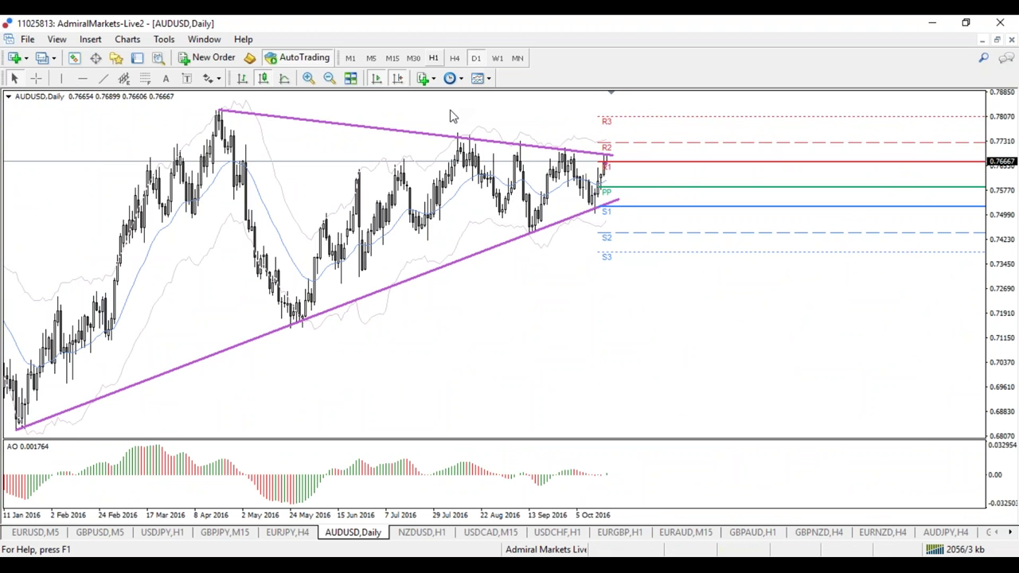
Step: On the H4 chart, sketch blue loops around the September rise and a red zigzag decline to the 13 October low
{"action": "left_click", "coordinate": [455, 57]}
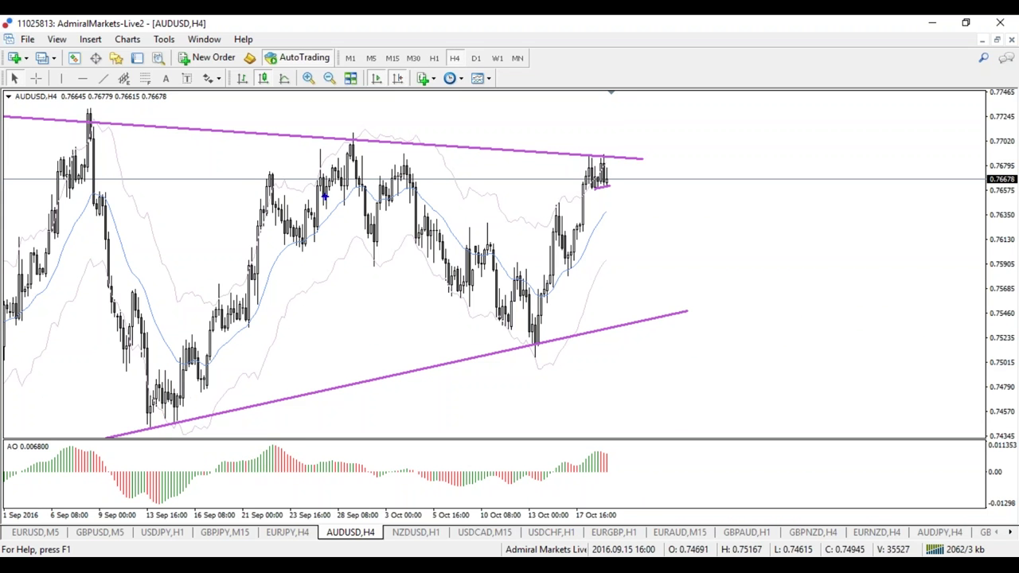
{"action": "mouse_move", "coordinate": [344, 133]}
{"action": "left_mouse_down"}
{"action": "mouse_move", "coordinate": [127, 449]}
{"action": "mouse_move", "coordinate": [289, 144]}
{"action": "left_mouse_up"}
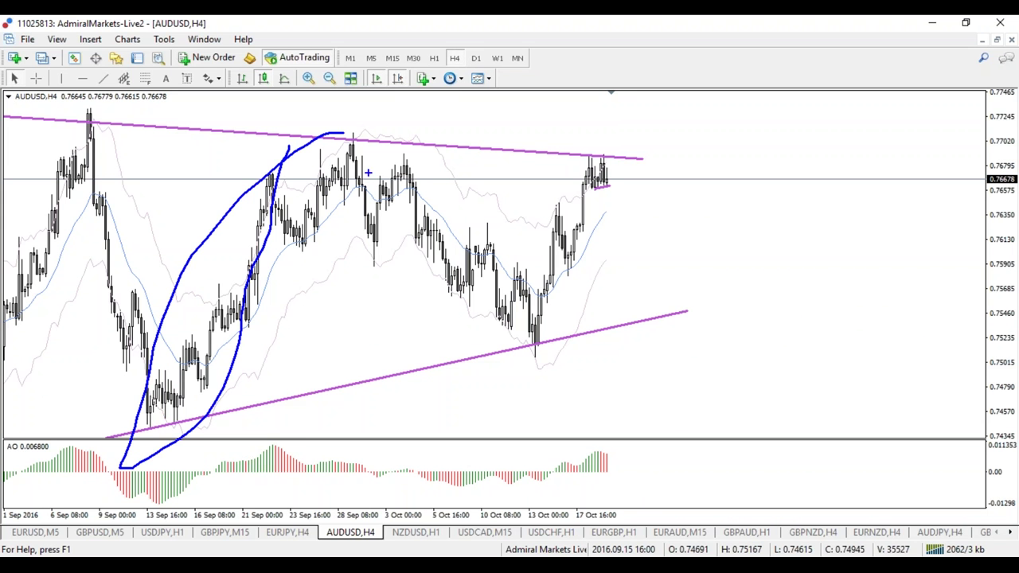
{"action": "mouse_move", "coordinate": [373, 223]}
{"action": "left_mouse_down"}
{"action": "mouse_move", "coordinate": [469, 253]}
{"action": "mouse_move", "coordinate": [538, 318]}
{"action": "left_mouse_up"}
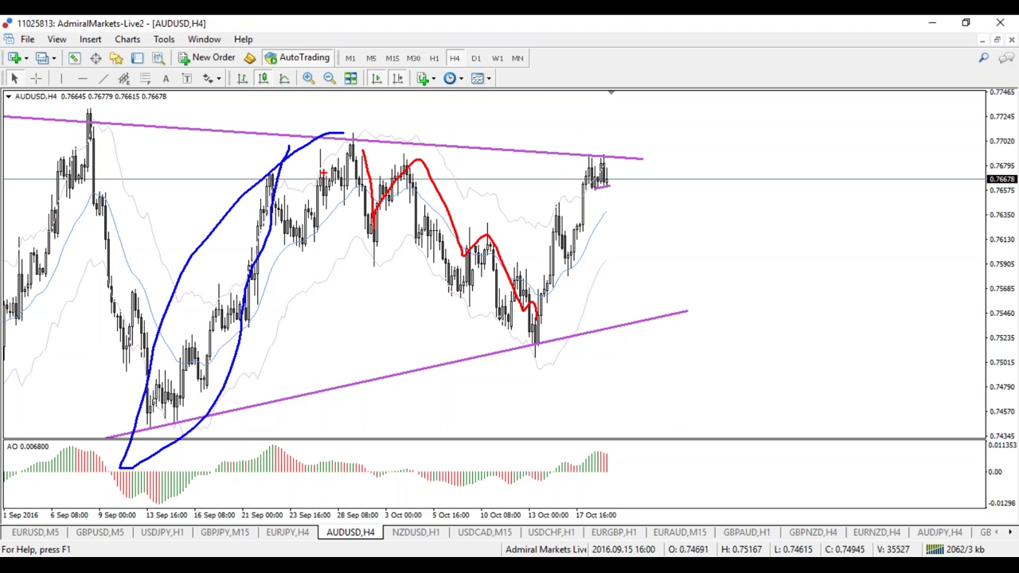
{"action": "mouse_move", "coordinate": [328, 143]}
{"action": "left_mouse_down"}
{"action": "mouse_move", "coordinate": [100, 418]}
{"action": "mouse_move", "coordinate": [329, 140]}
{"action": "left_mouse_up"}
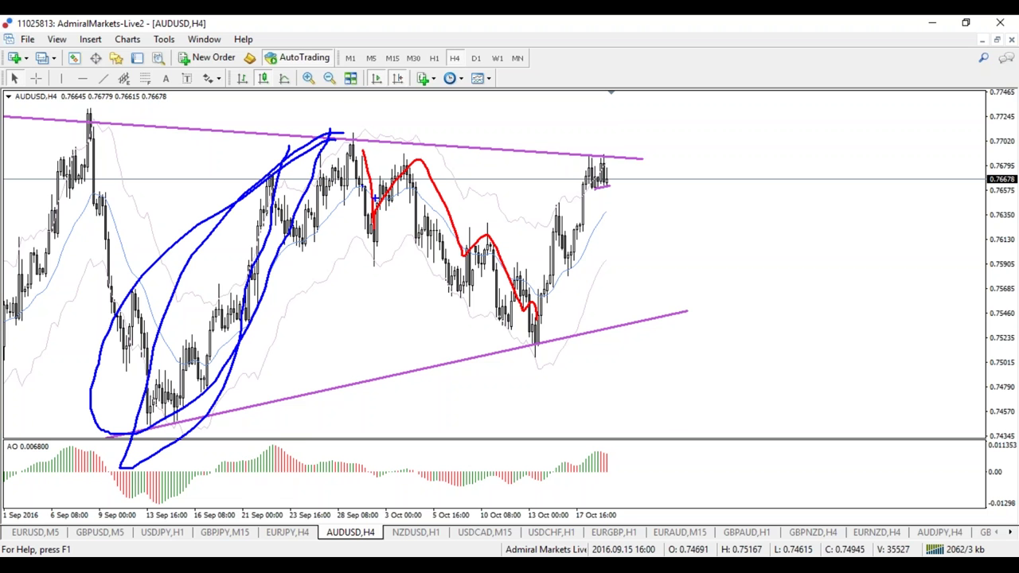
Step: Sketch a red two-leg rise to the upper trend line and label the correction W at its low, X at its high and Y below the lower trend line
{"action": "mouse_move", "coordinate": [515, 369]}
{"action": "left_mouse_down"}
{"action": "mouse_move", "coordinate": [555, 368]}
{"action": "mouse_move", "coordinate": [614, 139]}
{"action": "left_mouse_up"}
{"action": "mouse_move", "coordinate": [640, 112]}
{"action": "left_mouse_down"}
{"action": "mouse_move", "coordinate": [638, 136]}
{"action": "mouse_move", "coordinate": [661, 148]}
{"action": "left_mouse_up"}
{"action": "left_click_drag", "start_coordinate": [673, 324], "coordinate": [675, 386]}
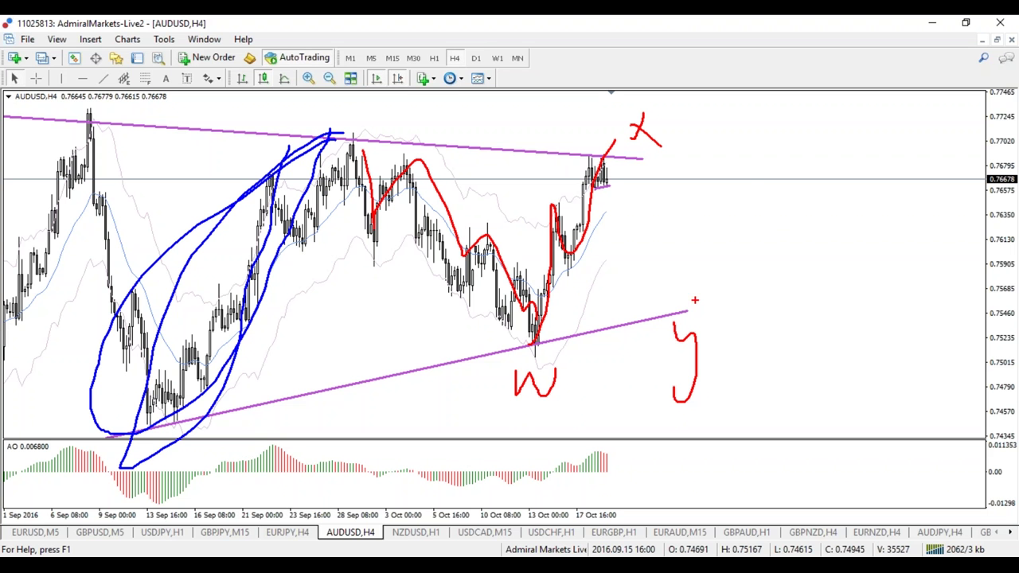
Step: Sketch a blue rise from the circled Y point, circle the X, add a red decline arrow to the lower trend line, and clear the sketches
{"action": "key", "text": "b"}
{"action": "mouse_move", "coordinate": [692, 296]}
{"action": "left_mouse_down"}
{"action": "mouse_move", "coordinate": [676, 328]}
{"action": "mouse_move", "coordinate": [754, 148]}
{"action": "mouse_move", "coordinate": [796, 82]}
{"action": "mouse_move", "coordinate": [770, 92]}
{"action": "left_mouse_up"}
{"action": "mouse_move", "coordinate": [322, 68]}
{"action": "left_mouse_down"}
{"action": "mouse_move", "coordinate": [316, 117]}
{"action": "mouse_move", "coordinate": [290, 95]}
{"action": "left_mouse_up"}
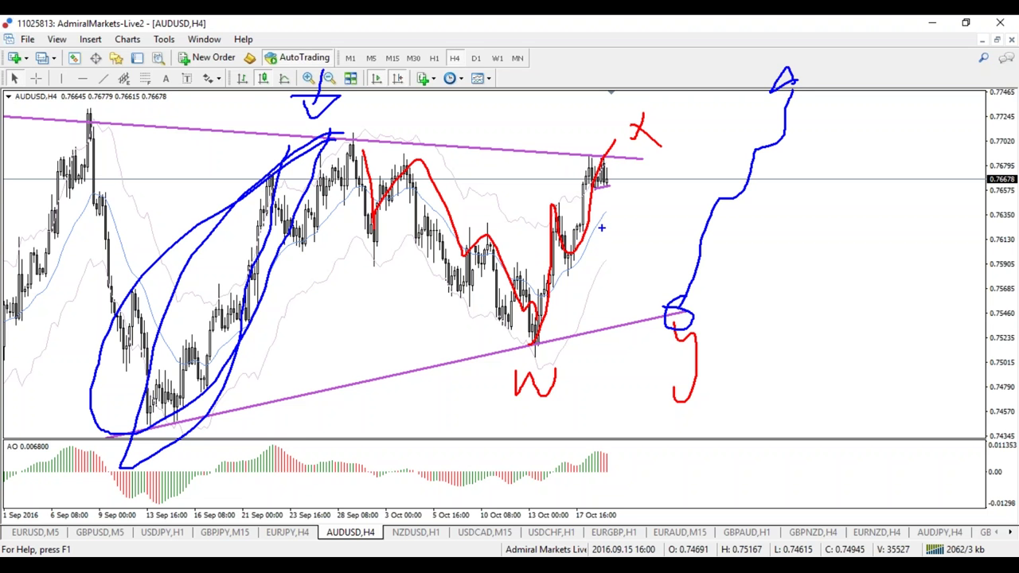
{"action": "mouse_move", "coordinate": [666, 111]}
{"action": "left_mouse_down"}
{"action": "mouse_move", "coordinate": [601, 139]}
{"action": "mouse_move", "coordinate": [668, 89]}
{"action": "left_mouse_up"}
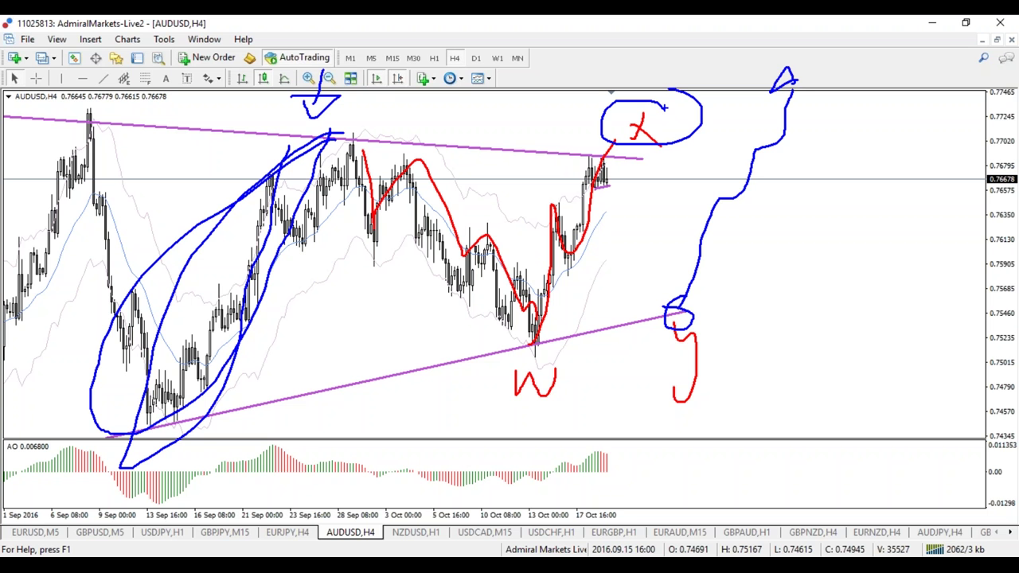
{"action": "mouse_move", "coordinate": [613, 193]}
{"action": "left_mouse_down"}
{"action": "mouse_move", "coordinate": [661, 307]}
{"action": "mouse_move", "coordinate": [659, 296]}
{"action": "mouse_move", "coordinate": [677, 303]}
{"action": "left_mouse_up"}
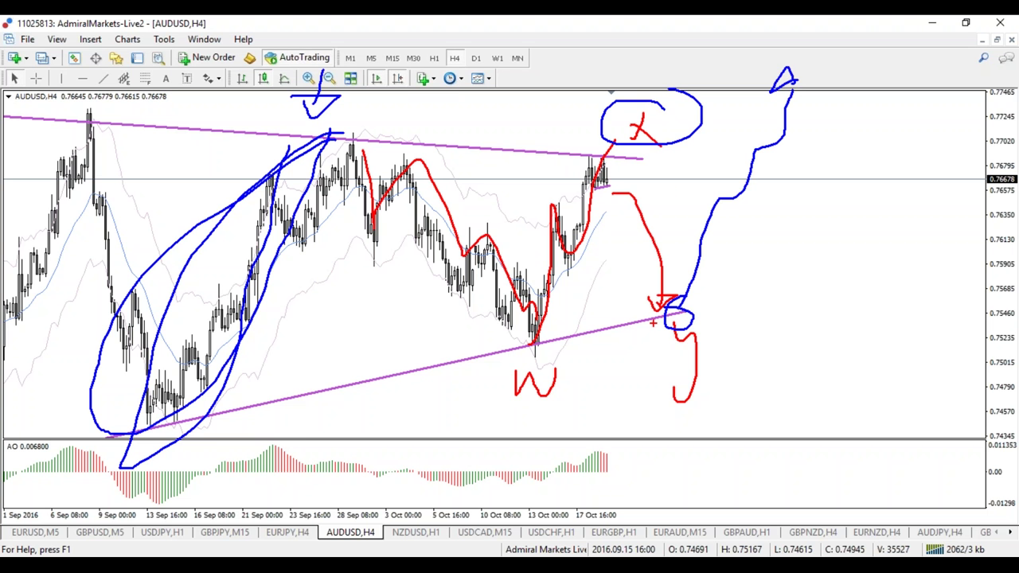
{"action": "key", "text": "Escape"}
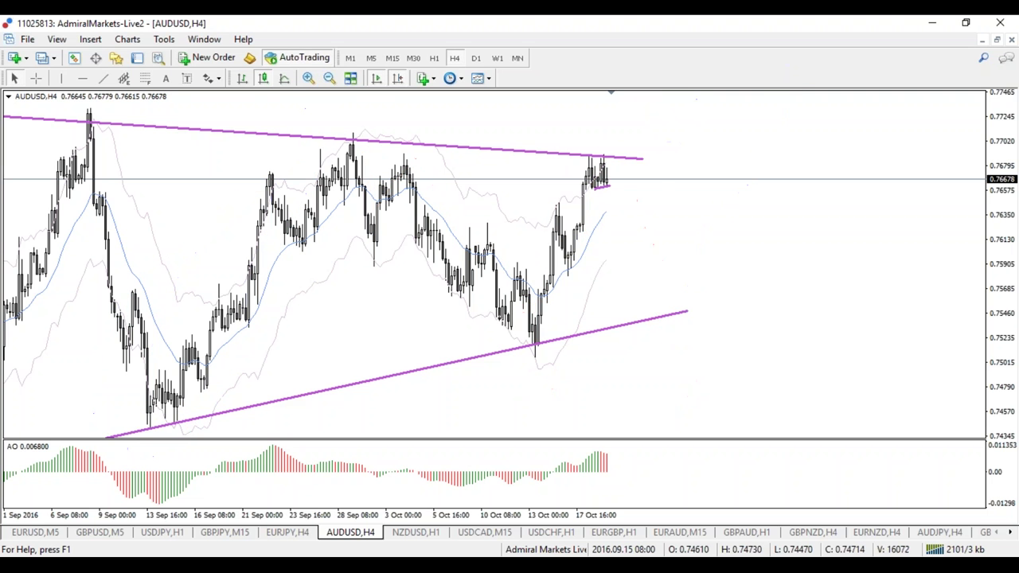
Step: On the H1 chart, sketch a red arrow along the latest rise, label the swings A, B and C, and clear the sketches
{"action": "mouse_move", "coordinate": [182, 397]}
{"action": "left_click", "coordinate": [433, 57]}
{"action": "key", "text": "ctrl+2"}
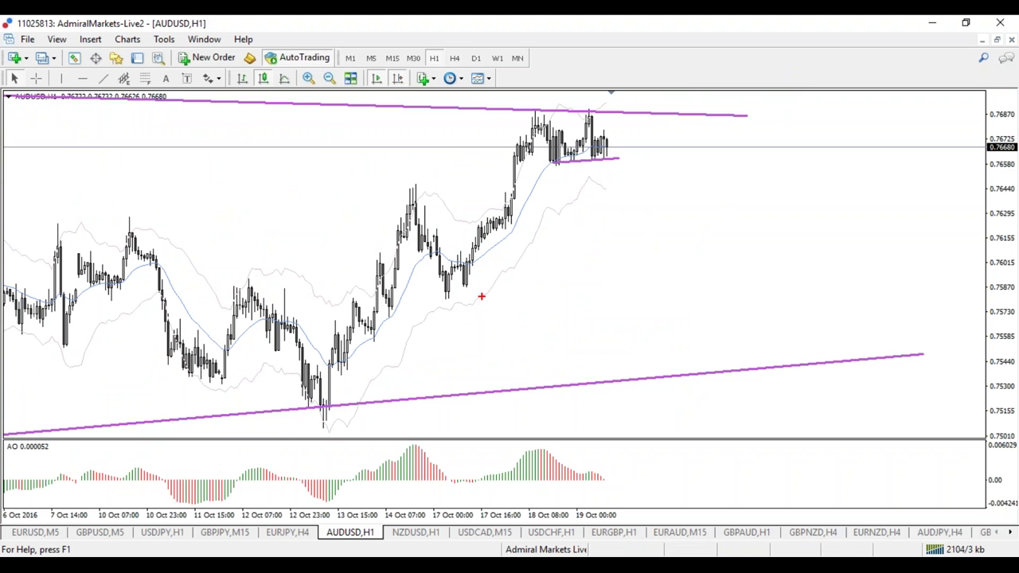
{"action": "mouse_move", "coordinate": [482, 297]}
{"action": "left_mouse_down"}
{"action": "mouse_move", "coordinate": [624, 164]}
{"action": "mouse_move", "coordinate": [648, 187]}
{"action": "left_mouse_up"}
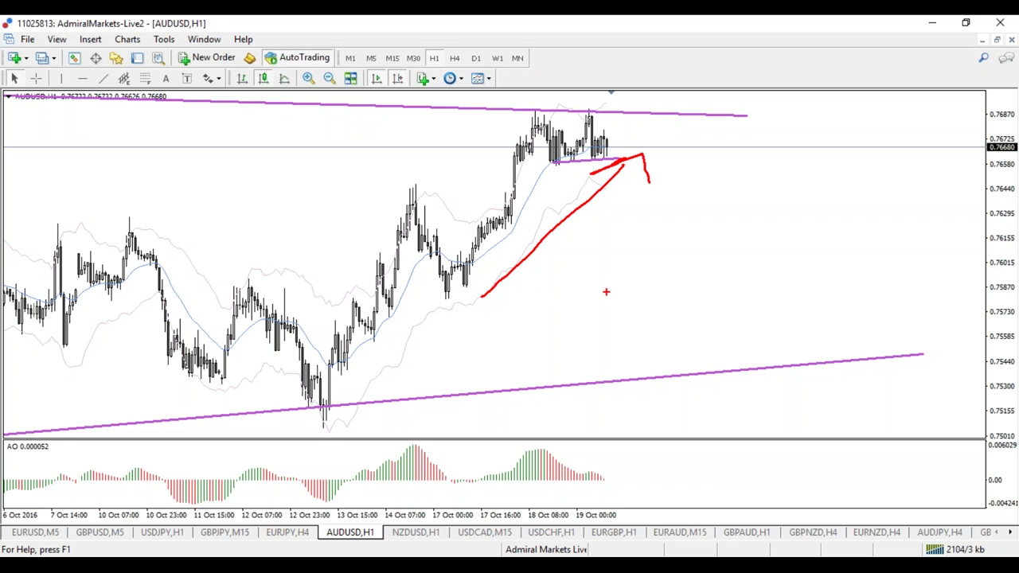
{"action": "mouse_move", "coordinate": [387, 174]}
{"action": "left_mouse_down"}
{"action": "mouse_move", "coordinate": [405, 169]}
{"action": "mouse_move", "coordinate": [404, 156]}
{"action": "left_mouse_up"}
{"action": "left_click_drag", "start_coordinate": [464, 296], "coordinate": [466, 317]}
{"action": "left_click_drag", "start_coordinate": [721, 145], "coordinate": [699, 170]}
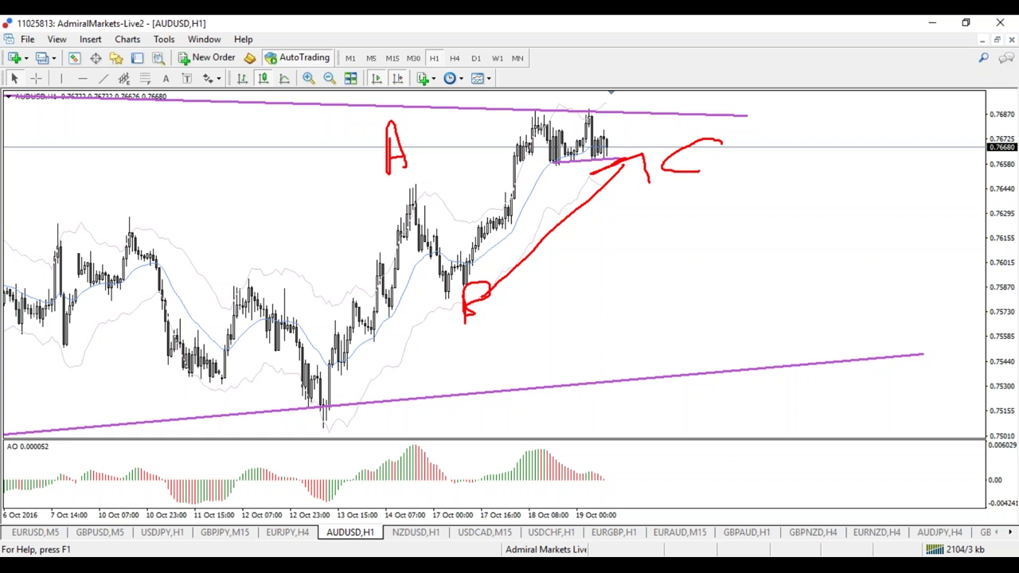
{"action": "key", "text": "Escape"}
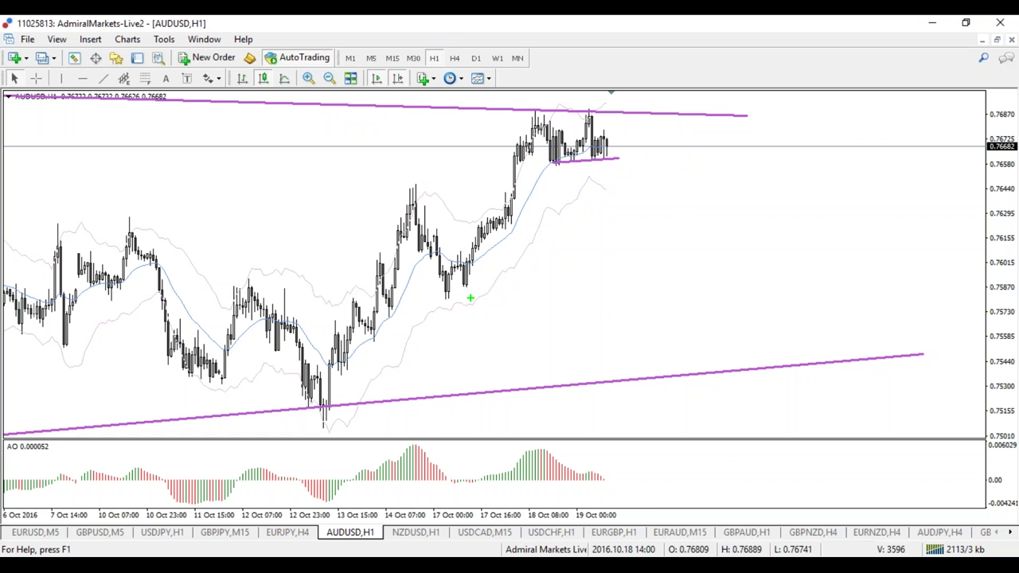
Step: Sketch a green wave path from the 17 October low to above the upper trend line, redrawing it once, and add a red mark near the latest candles
{"action": "mouse_move", "coordinate": [443, 299]}
{"action": "left_mouse_down"}
{"action": "mouse_move", "coordinate": [462, 252]}
{"action": "mouse_move", "coordinate": [466, 275]}
{"action": "mouse_move", "coordinate": [509, 220]}
{"action": "mouse_move", "coordinate": [536, 129]}
{"action": "left_mouse_up"}
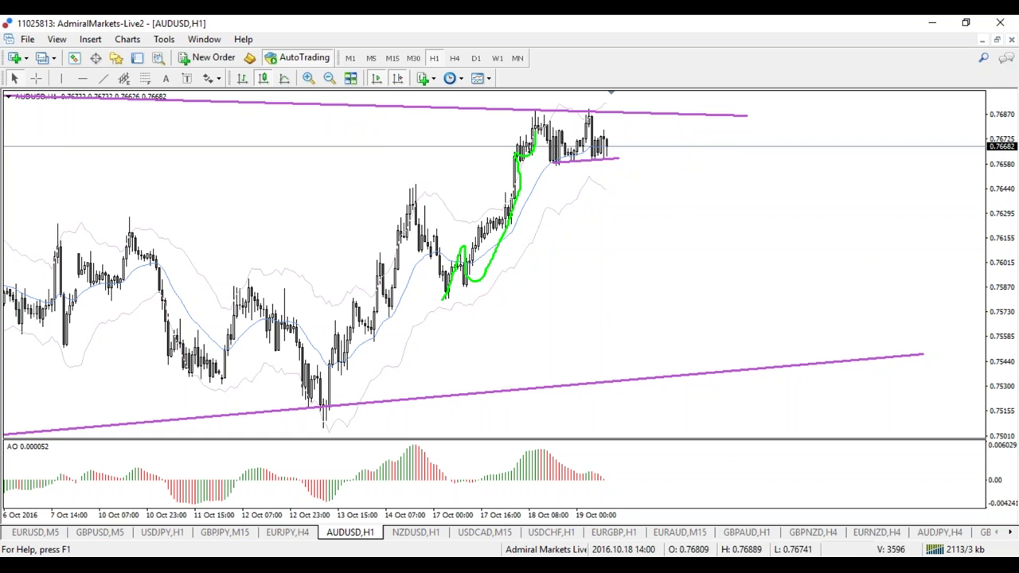
{"action": "key", "text": "Escape"}
{"action": "mouse_move", "coordinate": [444, 299]}
{"action": "left_mouse_down"}
{"action": "mouse_move", "coordinate": [448, 270]}
{"action": "mouse_move", "coordinate": [478, 270]}
{"action": "mouse_move", "coordinate": [535, 119]}
{"action": "mouse_move", "coordinate": [614, 158]}
{"action": "mouse_move", "coordinate": [645, 100]}
{"action": "left_mouse_up"}
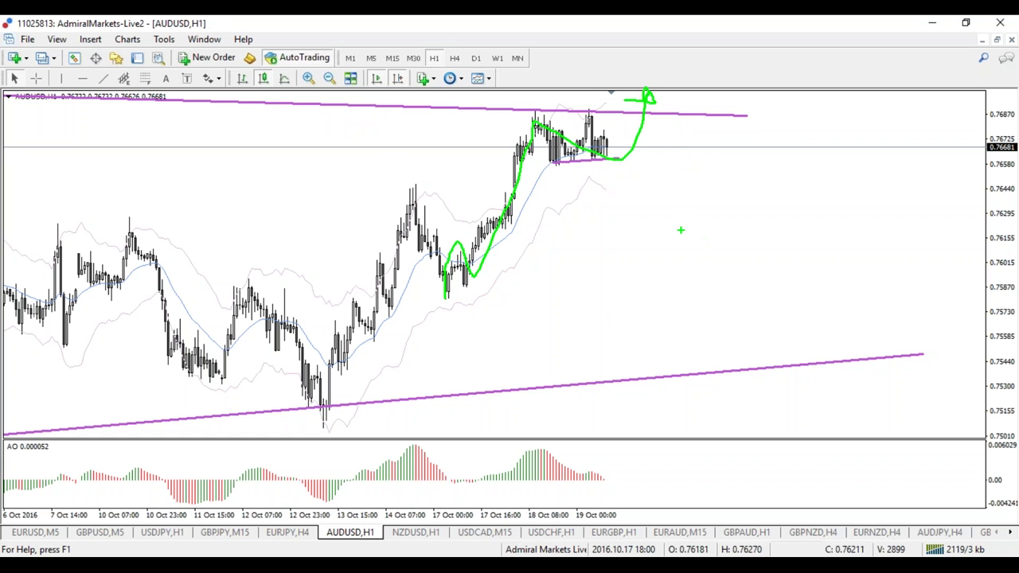
{"action": "key", "text": "r"}
{"action": "mouse_move", "coordinate": [616, 140]}
{"action": "left_mouse_down"}
{"action": "mouse_move", "coordinate": [597, 141]}
{"action": "mouse_move", "coordinate": [614, 148]}
{"action": "left_mouse_up"}
Step: Review the AUD/USD triangle on the H4 chart, including a wider span of price history
{"action": "left_click", "coordinate": [454, 57]}
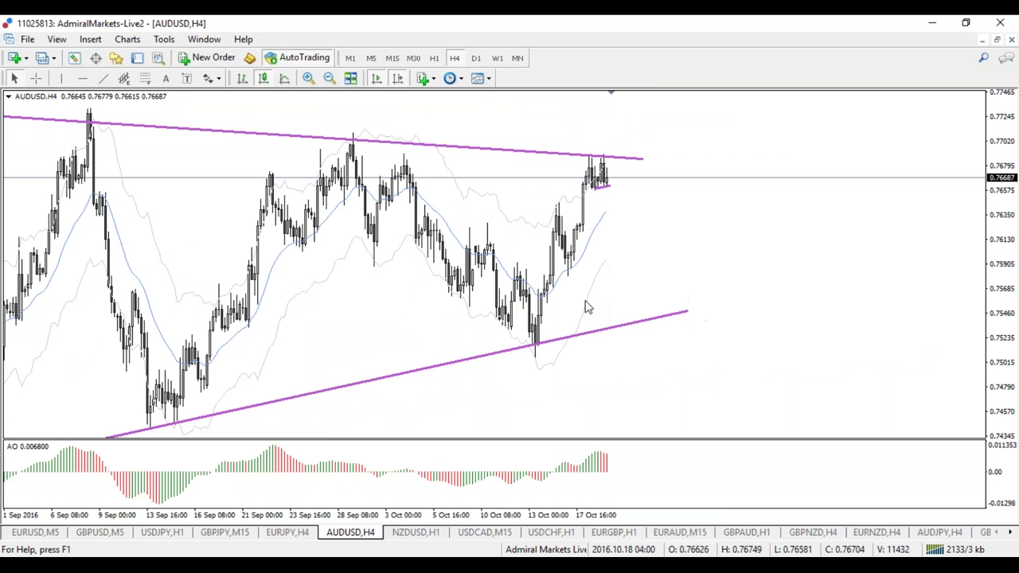
{"action": "key", "text": "minus"}
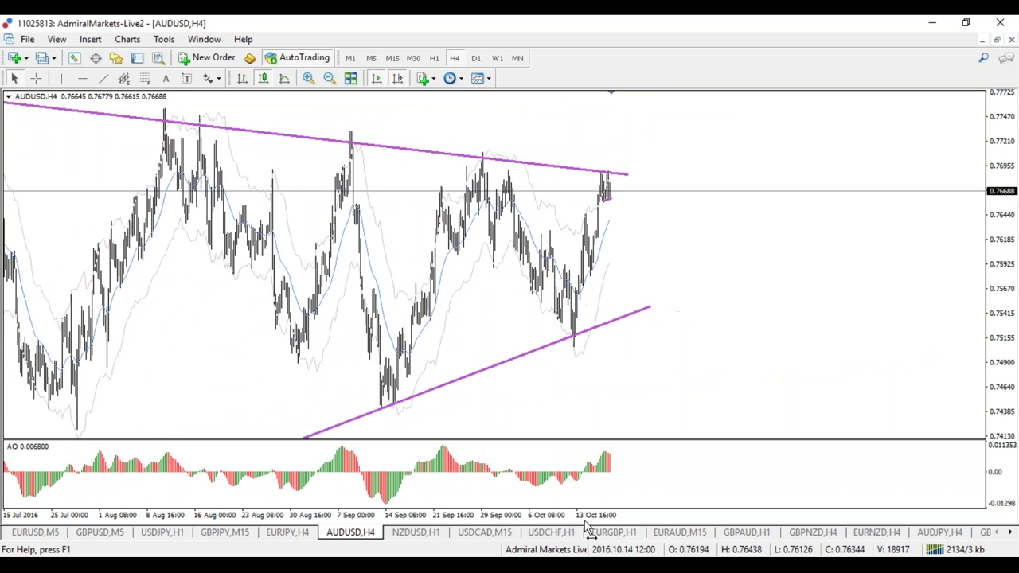
{"action": "key", "text": "plus"}
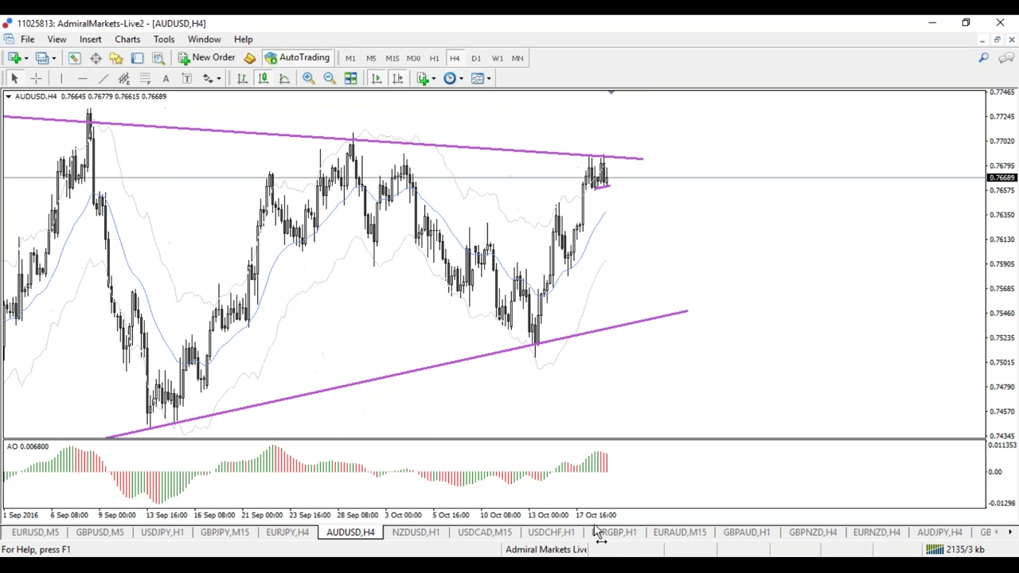
Step: On the H1 chart, write two blue 5 labels at the upper trend line, circle them, and clear the sketches
{"action": "left_click", "coordinate": [434, 58]}
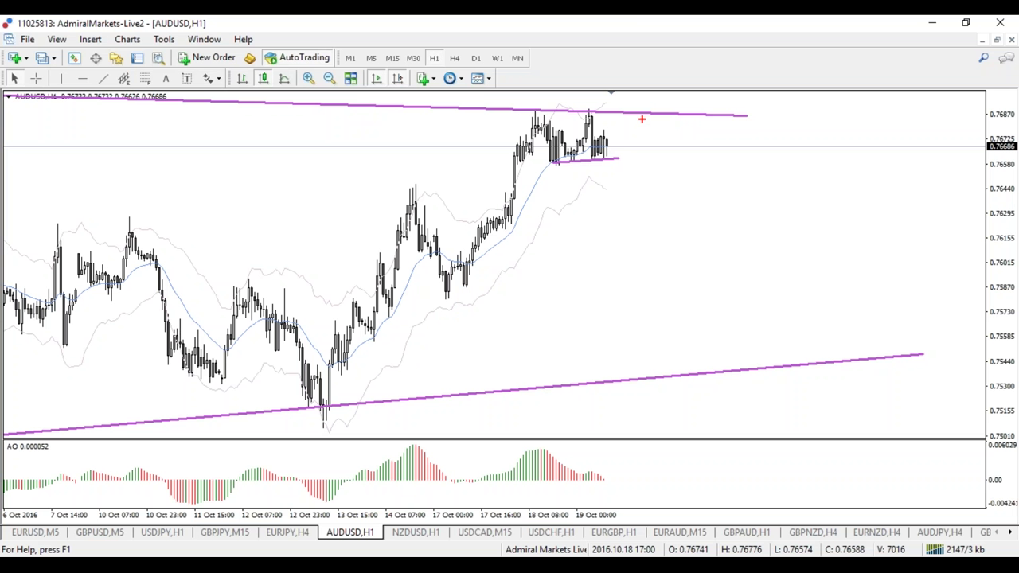
{"action": "mouse_move", "coordinate": [647, 94]}
{"action": "left_mouse_down"}
{"action": "mouse_move", "coordinate": [647, 122]}
{"action": "mouse_move", "coordinate": [626, 149]}
{"action": "mouse_move", "coordinate": [644, 114]}
{"action": "left_mouse_up"}
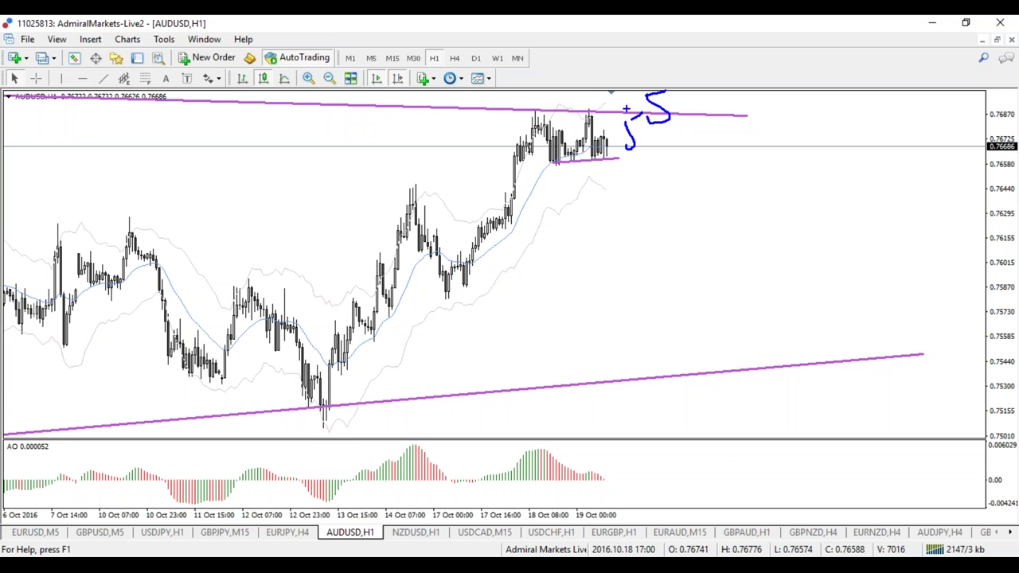
{"action": "mouse_move", "coordinate": [686, 118]}
{"action": "left_mouse_down"}
{"action": "mouse_move", "coordinate": [641, 80]}
{"action": "mouse_move", "coordinate": [678, 135]}
{"action": "mouse_move", "coordinate": [684, 90]}
{"action": "left_mouse_up"}
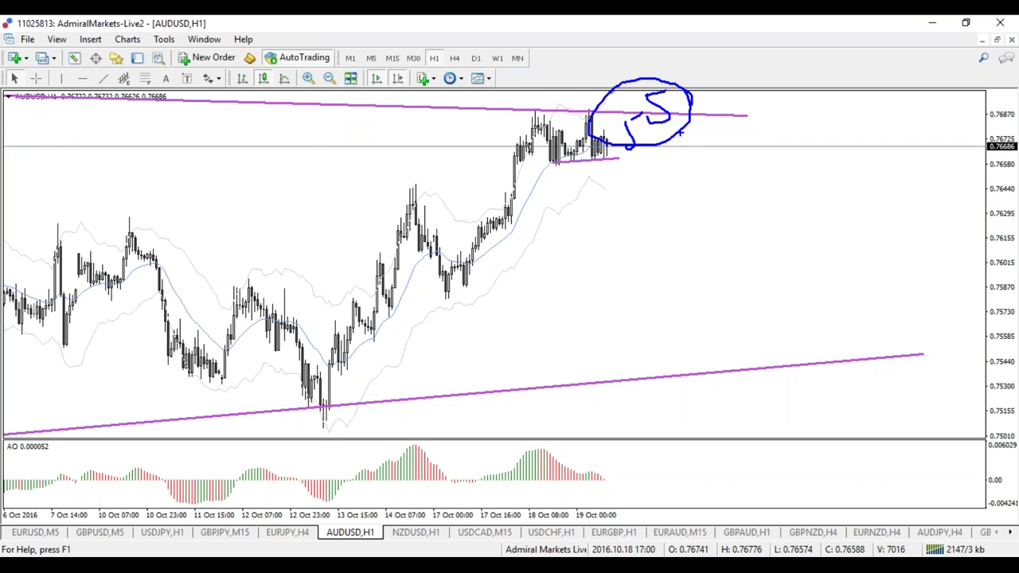
{"action": "key", "text": "Escape"}
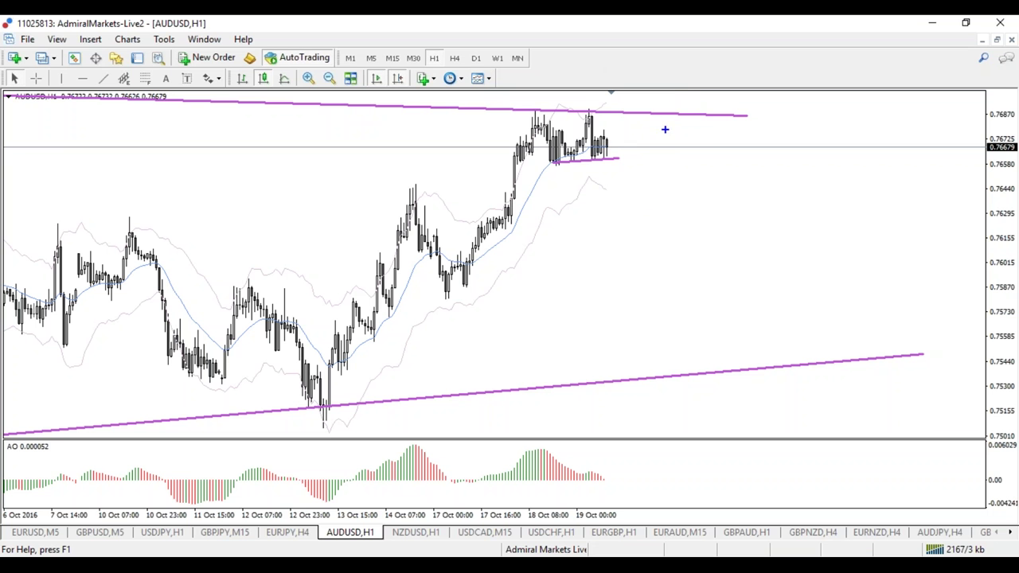
Step: Replace a red decline arrow with two sketched scenarios: a red drop followed by a blue rise, and a blue push up followed by a red decline
{"action": "mouse_move", "coordinate": [692, 95]}
{"action": "left_mouse_down"}
{"action": "mouse_move", "coordinate": [732, 264]}
{"action": "mouse_move", "coordinate": [750, 251]}
{"action": "mouse_move", "coordinate": [720, 253]}
{"action": "left_mouse_up"}
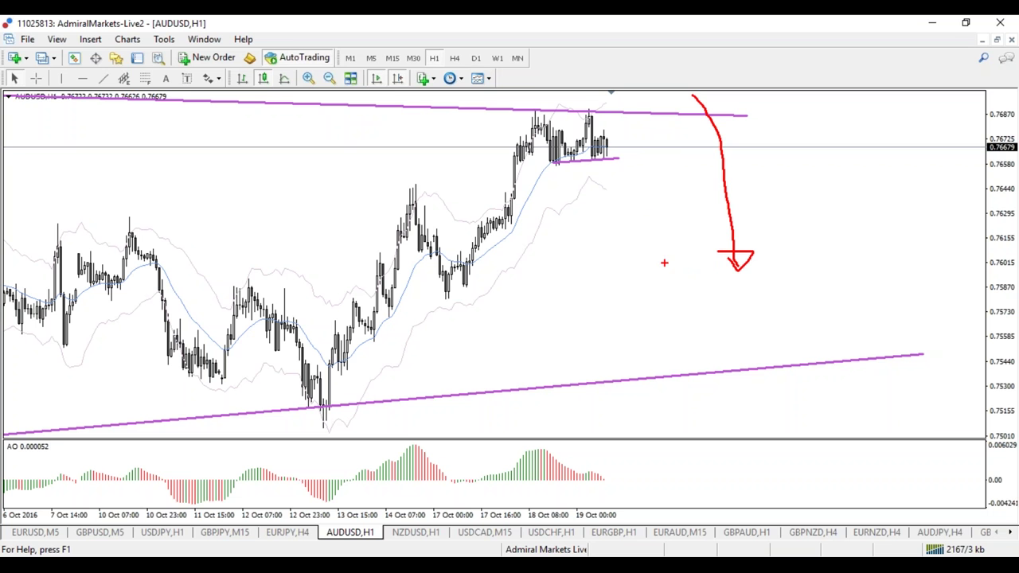
{"action": "key", "text": "Escape"}
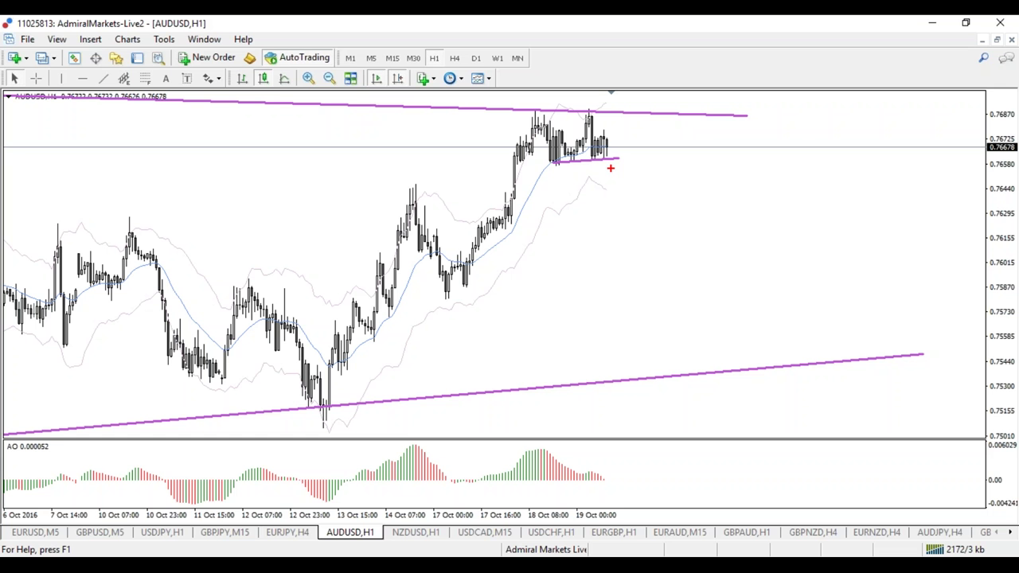
{"action": "mouse_move", "coordinate": [611, 166]}
{"action": "left_mouse_down"}
{"action": "mouse_move", "coordinate": [669, 249]}
{"action": "mouse_move", "coordinate": [848, 125]}
{"action": "mouse_move", "coordinate": [845, 102]}
{"action": "mouse_move", "coordinate": [863, 140]}
{"action": "left_mouse_up"}
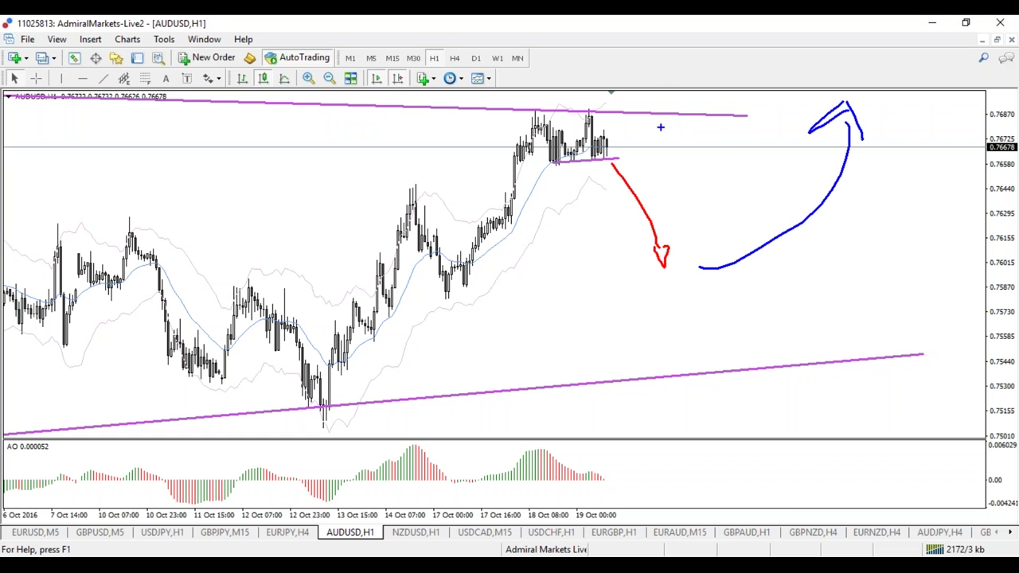
{"action": "mouse_move", "coordinate": [633, 148]}
{"action": "left_mouse_down"}
{"action": "mouse_move", "coordinate": [667, 69]}
{"action": "mouse_move", "coordinate": [796, 263]}
{"action": "mouse_move", "coordinate": [778, 272]}
{"action": "left_mouse_up"}
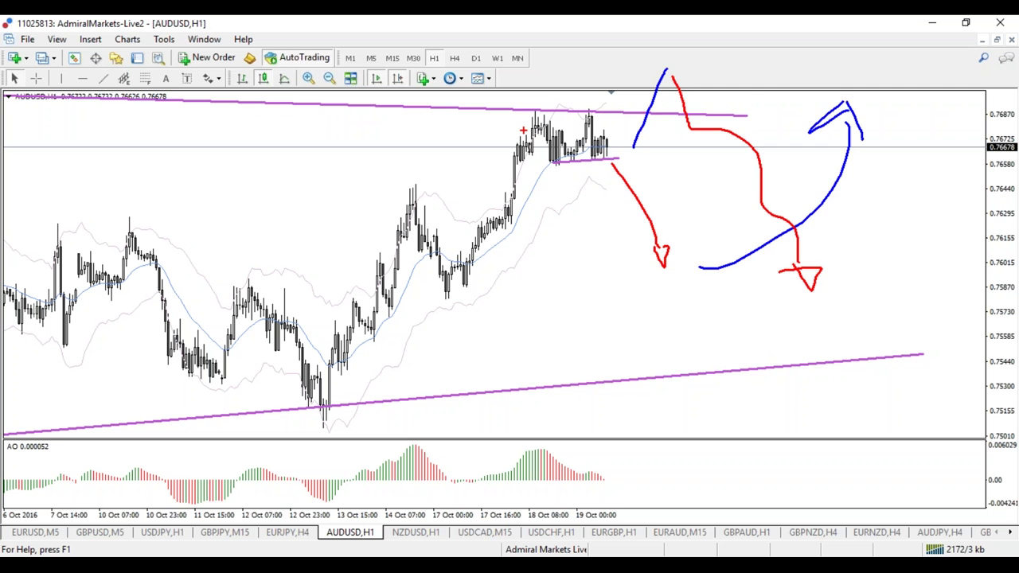
Step: Clear the AUD/USD sketches and raise the 0.0 level of the GBP/USD M5 Fibonacci retracement to the latest high at 1.22855
{"action": "key", "text": "Escape"}
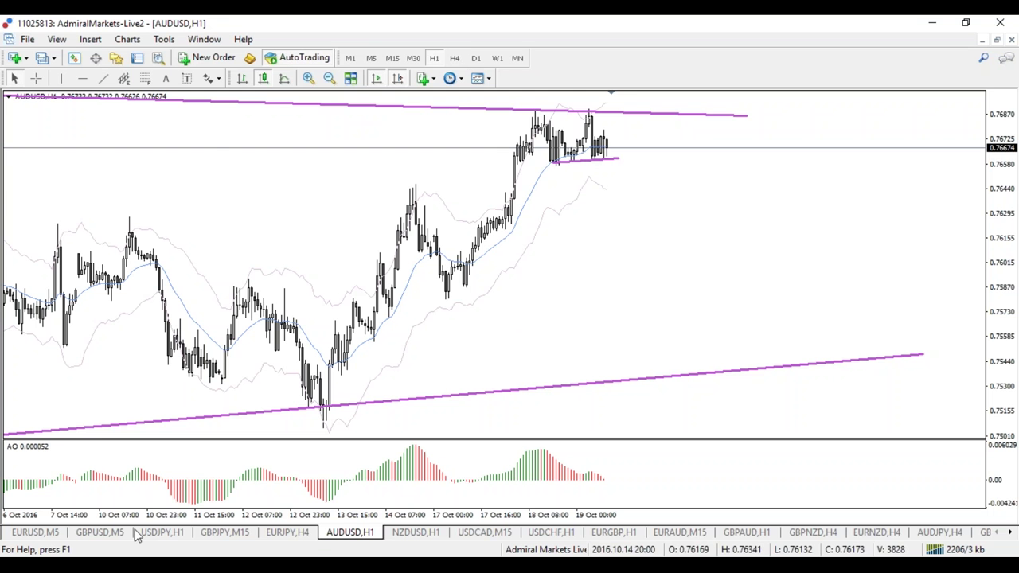
{"action": "left_click", "coordinate": [34, 532]}
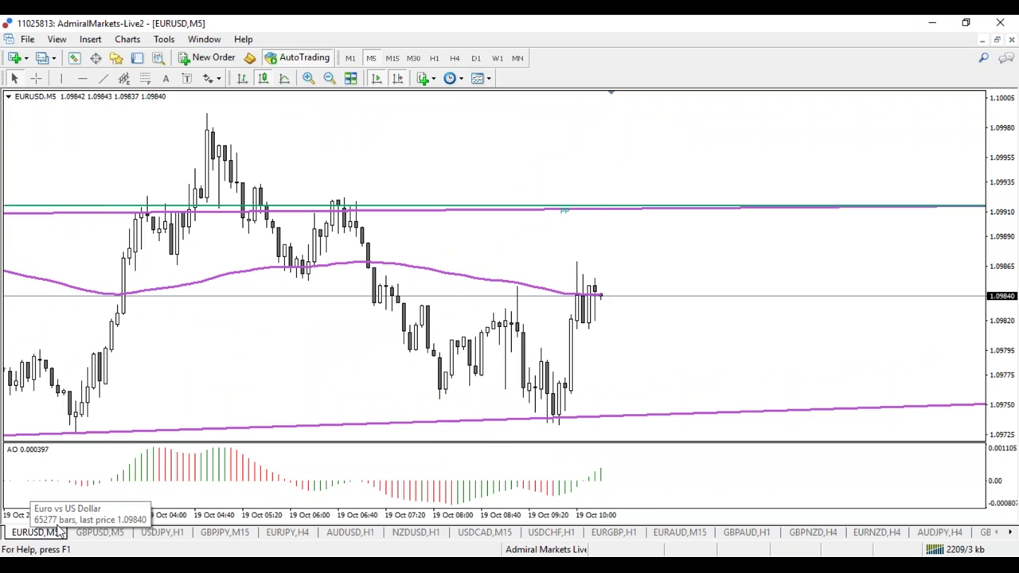
{"action": "left_click", "coordinate": [100, 532]}
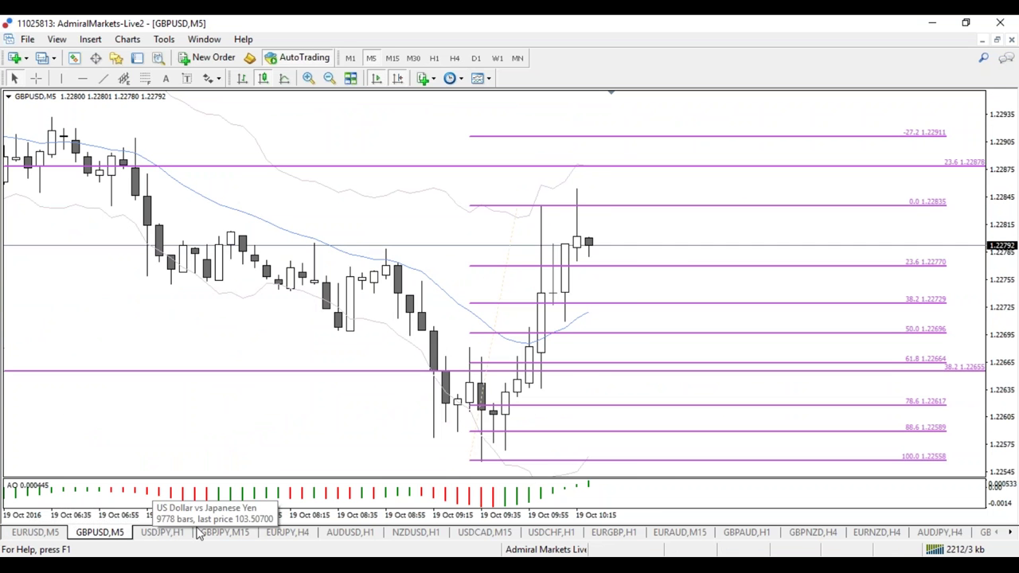
{"action": "left_click_drag", "start_coordinate": [505, 193], "coordinate": [534, 188]}
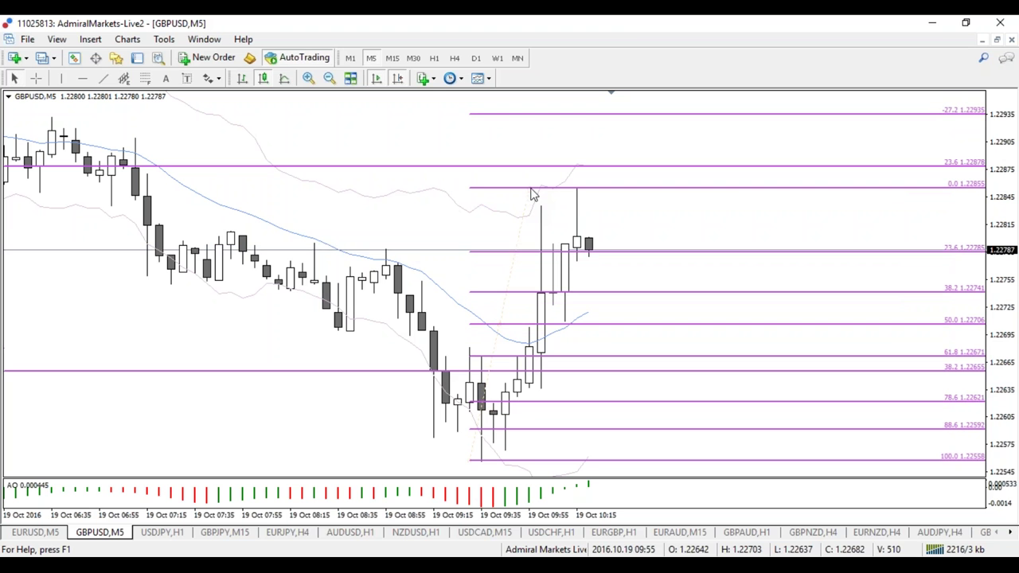
Step: Bring up the daily chart of the US dollar index, I.USDX
{"action": "left_click", "coordinate": [1009, 532]}
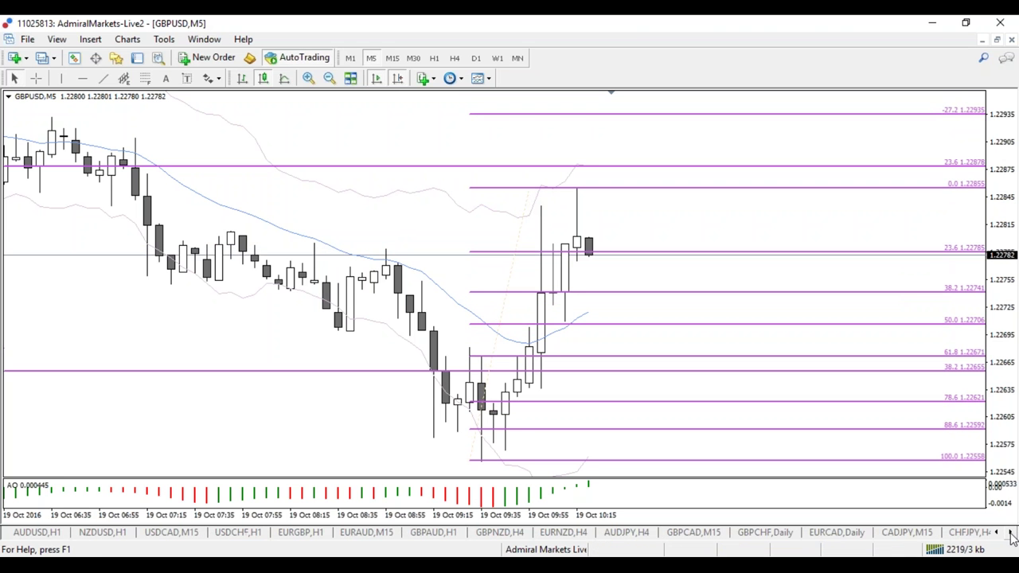
{"action": "left_click", "coordinate": [1010, 534]}
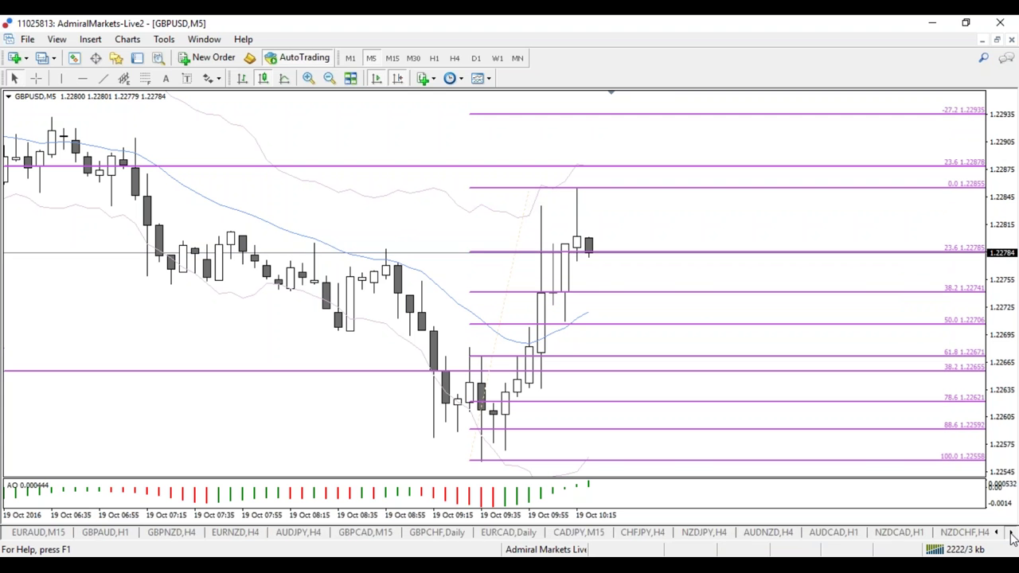
{"action": "left_click", "coordinate": [1009, 534]}
{"action": "left_click", "coordinate": [1009, 534]}
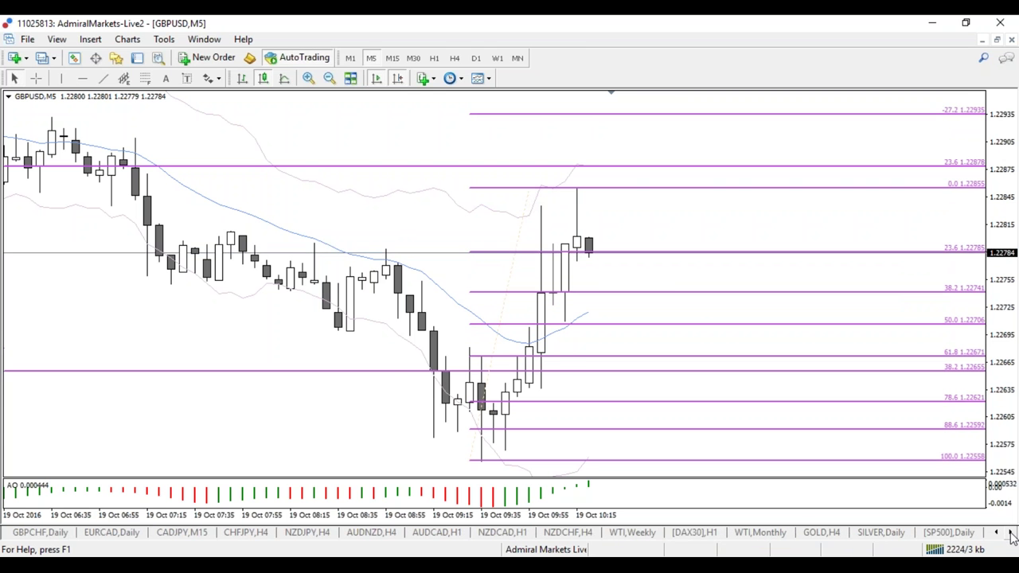
{"action": "left_click", "coordinate": [1010, 534]}
{"action": "left_click", "coordinate": [1010, 534]}
{"action": "left_click", "coordinate": [1010, 534]}
{"action": "left_click", "coordinate": [900, 532]}
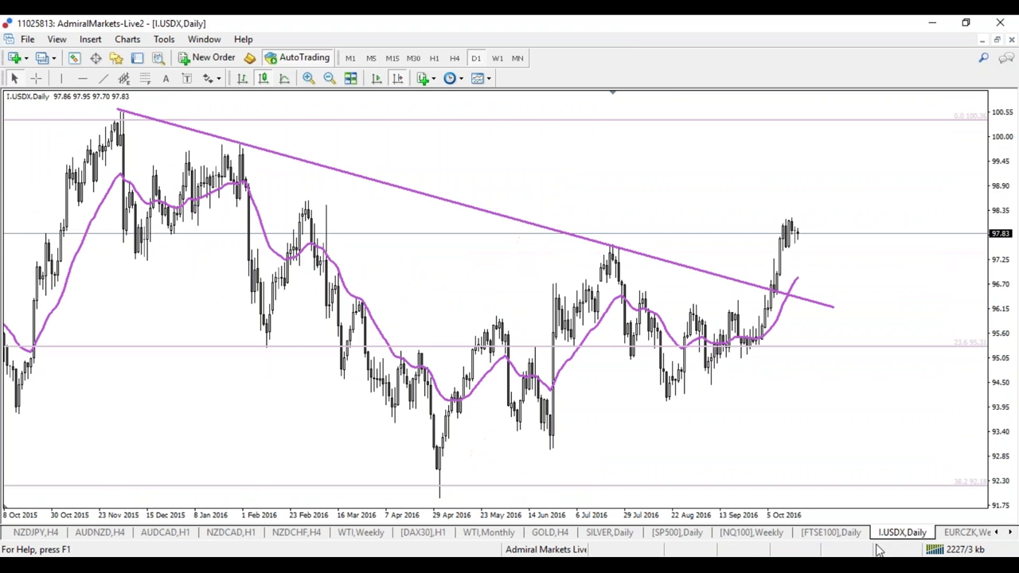
Step: Show the latest I.USDX candles on H4 and lower the falling trend line's end point slightly, to about 96.1
{"action": "left_click", "coordinate": [453, 58]}
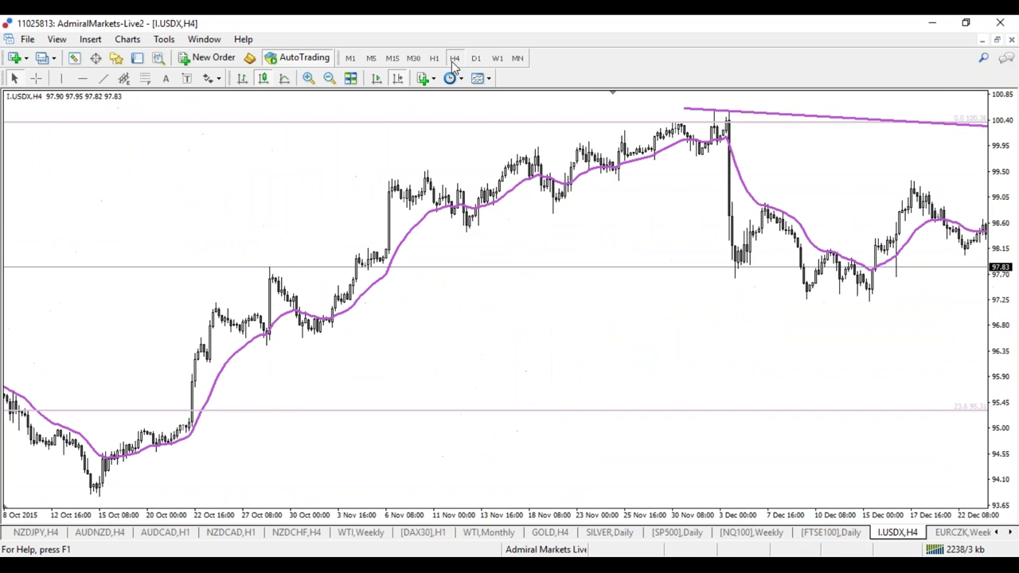
{"action": "left_click", "coordinate": [376, 79]}
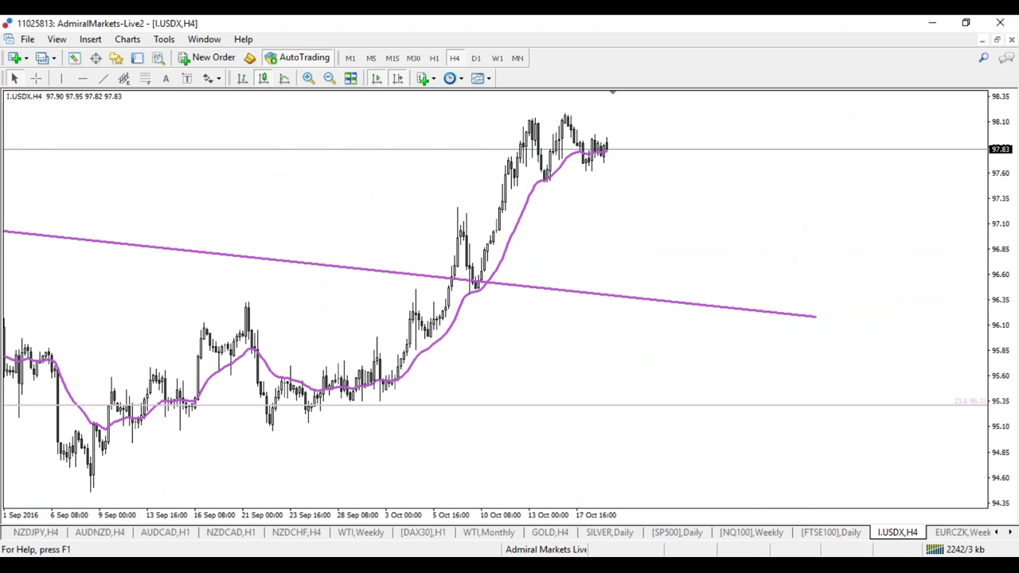
{"action": "left_click_drag", "start_coordinate": [816, 317], "coordinate": [779, 327]}
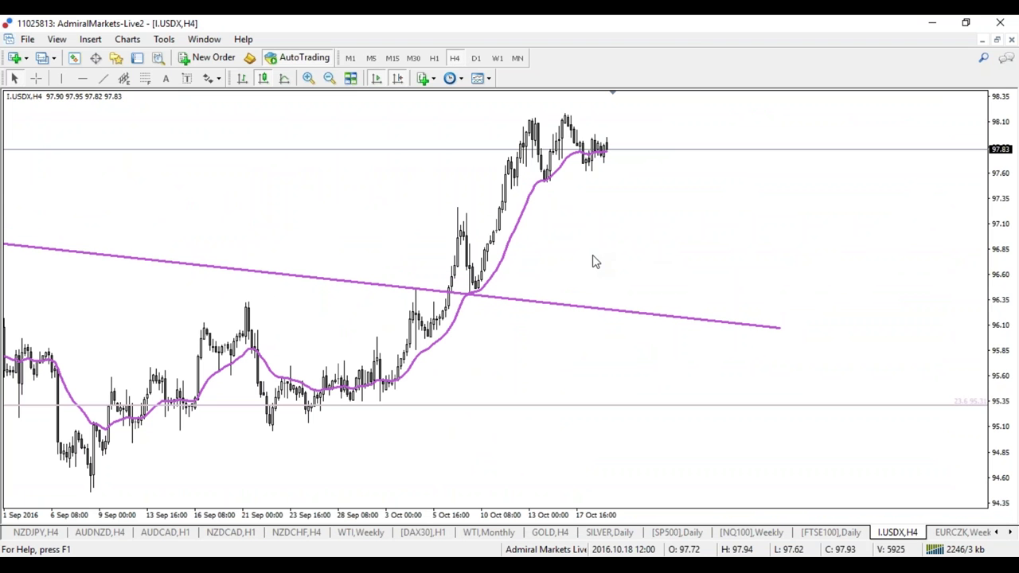
Step: Add a MACD oscillator with settings 12, 26, 9 to the I.USDX H4 chart
{"action": "left_click", "coordinate": [90, 39]}
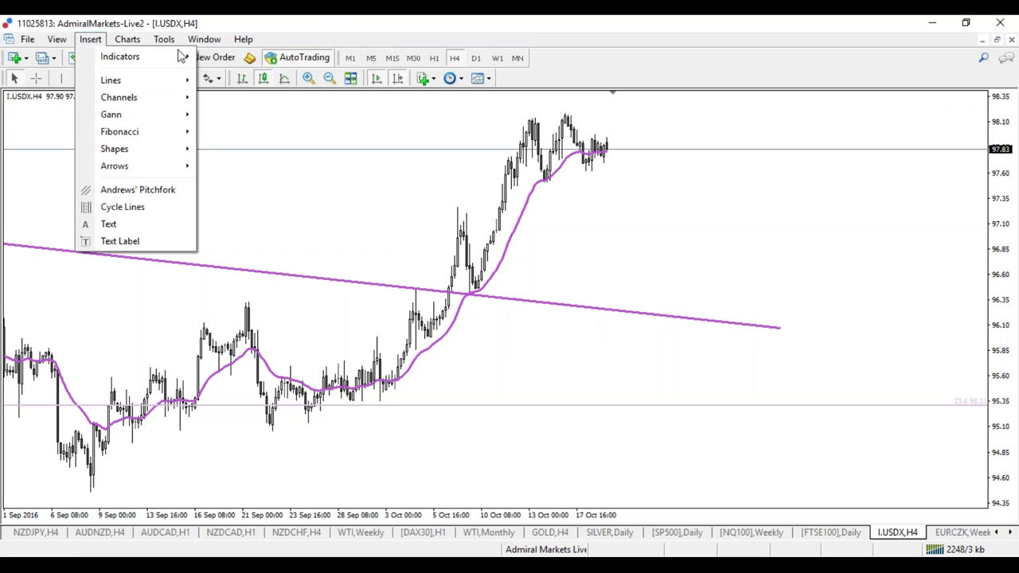
{"action": "mouse_move", "coordinate": [179, 56]}
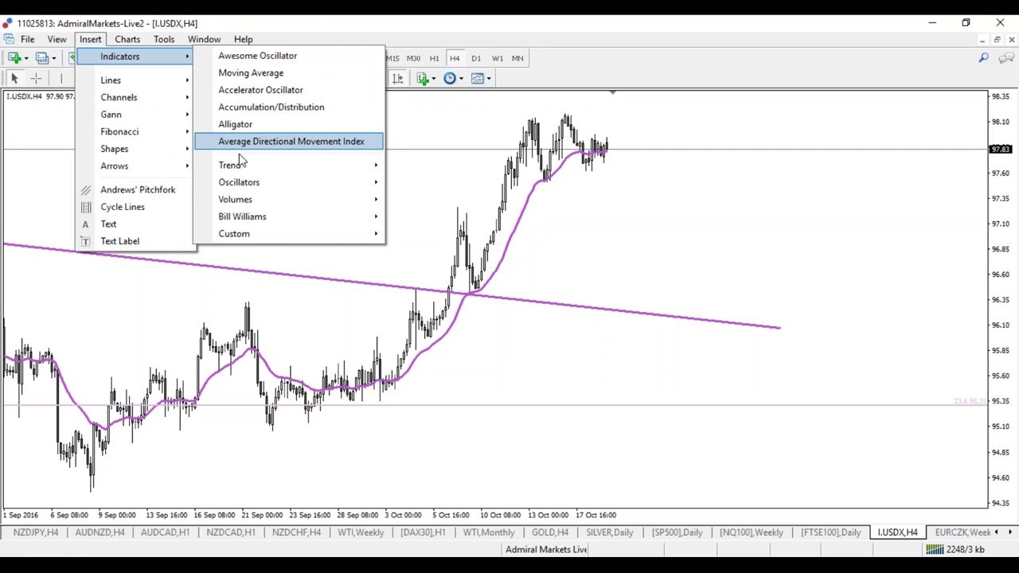
{"action": "mouse_move", "coordinate": [271, 183]}
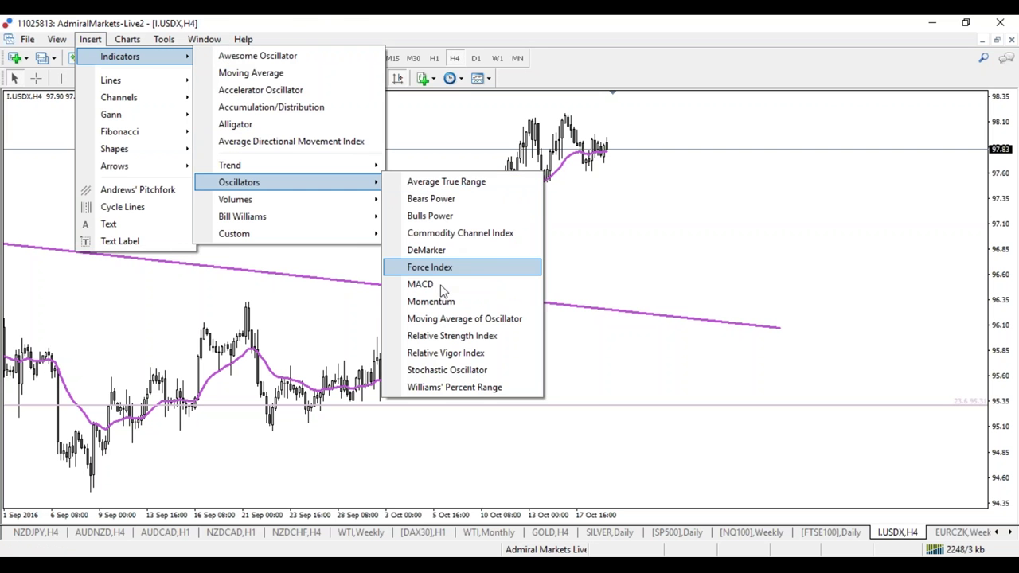
{"action": "left_click", "coordinate": [439, 285]}
{"action": "left_click", "coordinate": [518, 358]}
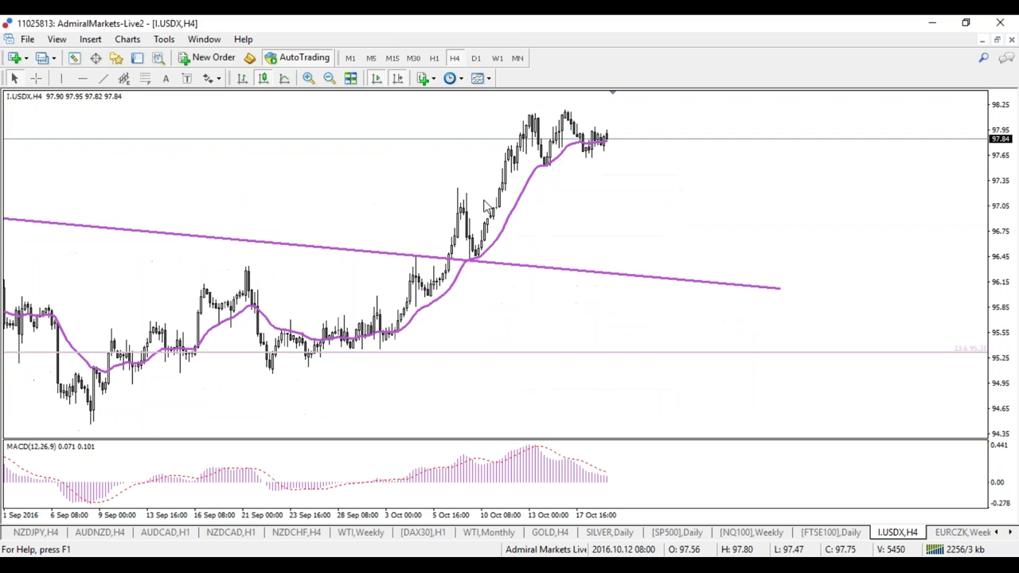
Step: On the weekly I.USDX chart, outline the 2015–2016 range between about 100 and 92 in red, clear it, and return to the daily chart
{"action": "left_click", "coordinate": [476, 60]}
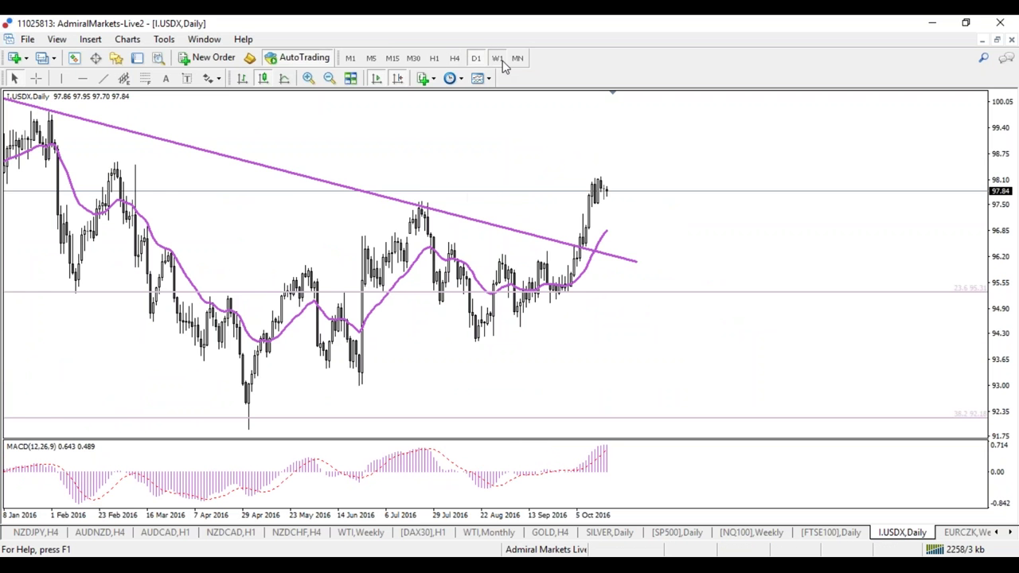
{"action": "left_click", "coordinate": [498, 59]}
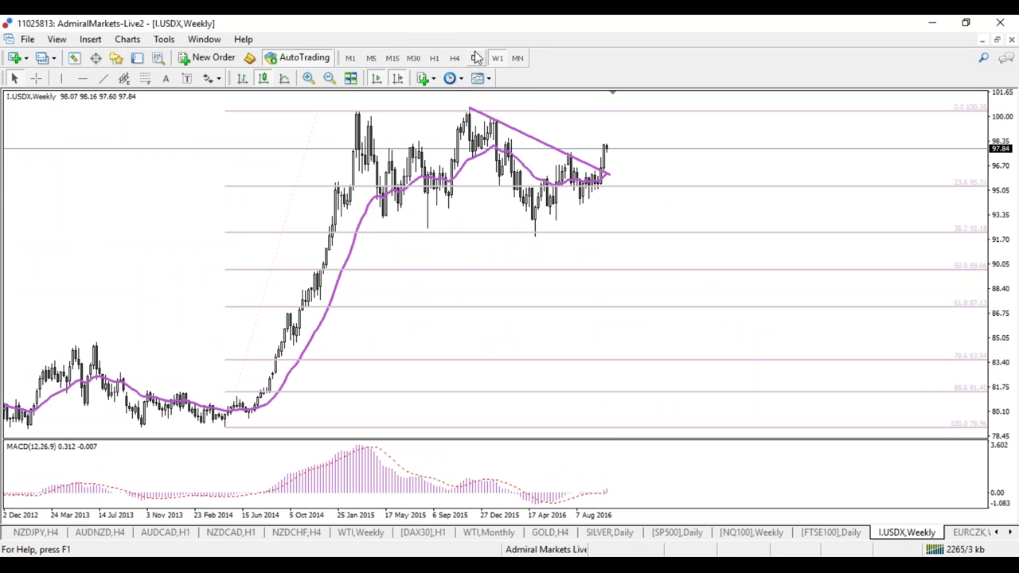
{"action": "mouse_move", "coordinate": [336, 113]}
{"action": "left_mouse_down"}
{"action": "mouse_move", "coordinate": [584, 115]}
{"action": "mouse_move", "coordinate": [635, 225]}
{"action": "mouse_move", "coordinate": [312, 236]}
{"action": "left_mouse_up"}
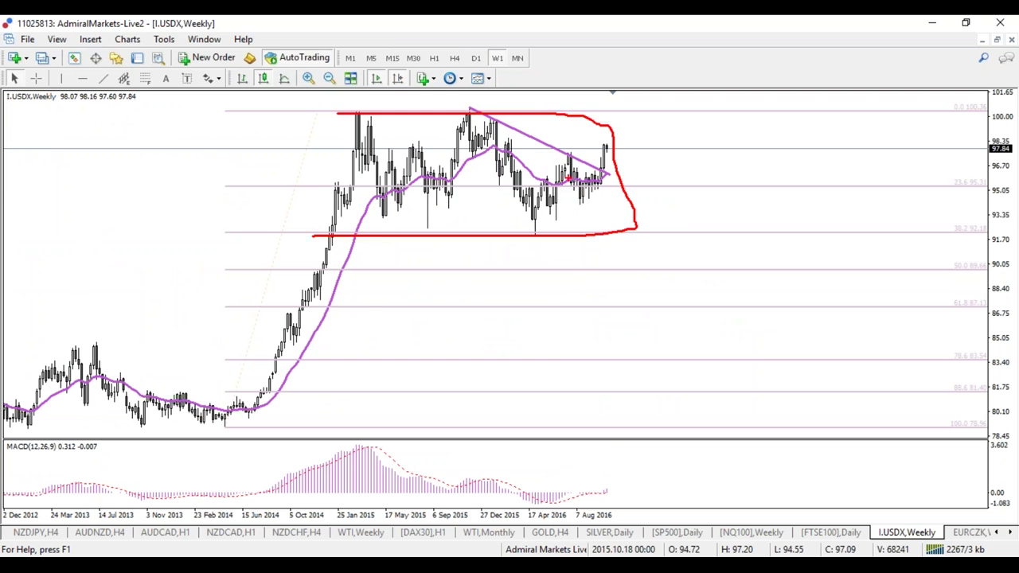
{"action": "key", "text": "Escape"}
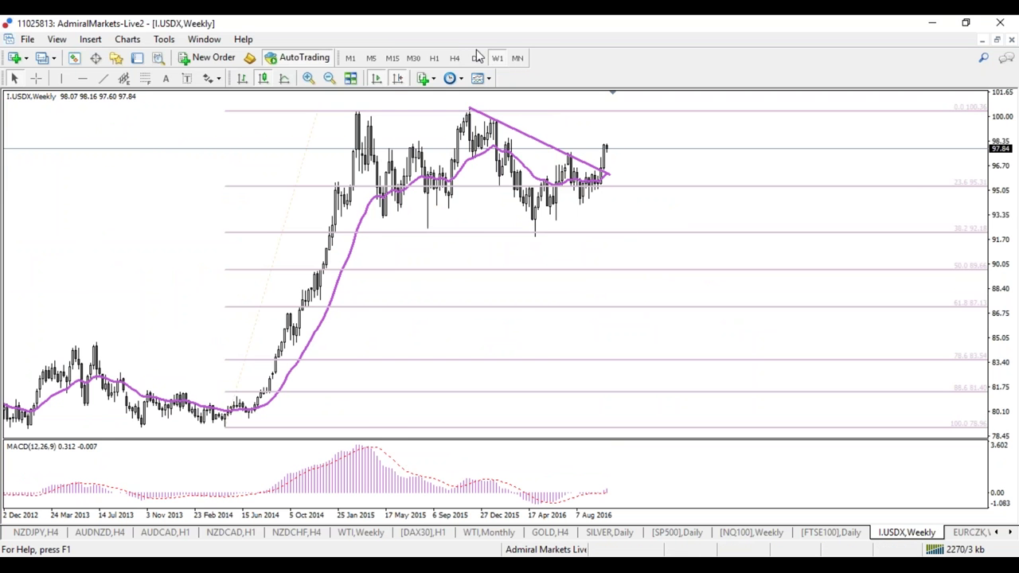
{"action": "left_click", "coordinate": [477, 58]}
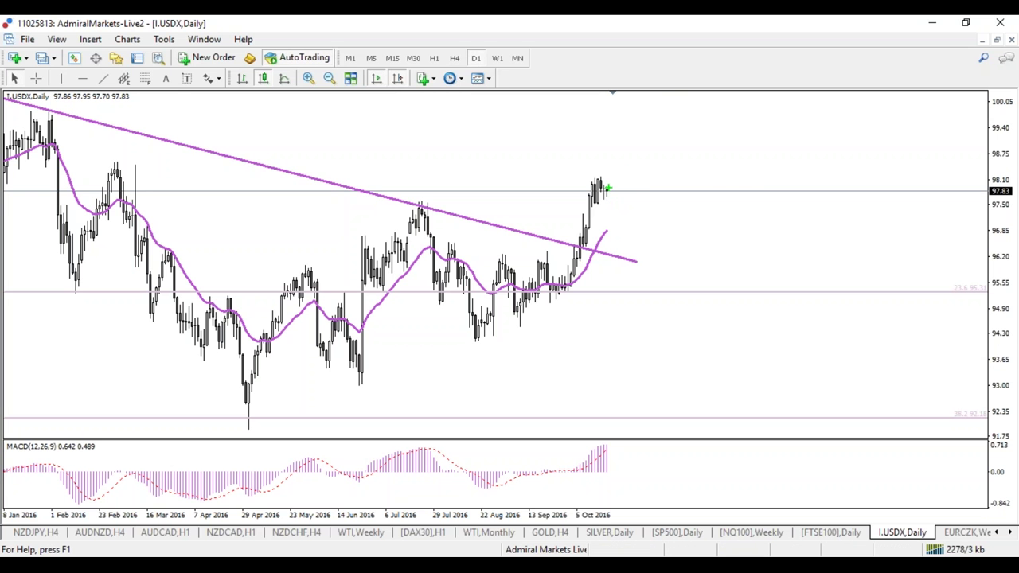
Step: Sketch a projected path on the daily USDX chart: green rise near 100, red drop near 96, blue rally; clear the sketch
{"action": "mouse_move", "coordinate": [607, 189]}
{"action": "left_mouse_down"}
{"action": "mouse_move", "coordinate": [672, 84]}
{"action": "mouse_move", "coordinate": [722, 263]}
{"action": "mouse_move", "coordinate": [705, 243]}
{"action": "mouse_move", "coordinate": [756, 141]}
{"action": "mouse_move", "coordinate": [863, 16]}
{"action": "mouse_move", "coordinate": [875, 41]}
{"action": "mouse_move", "coordinate": [832, 32]}
{"action": "left_mouse_up"}
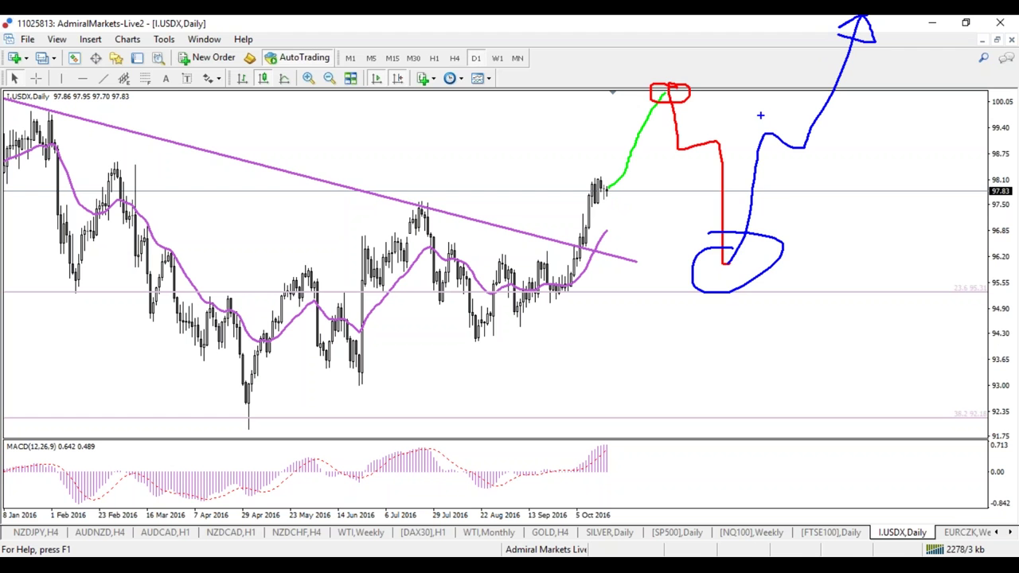
{"action": "key", "text": "Escape"}
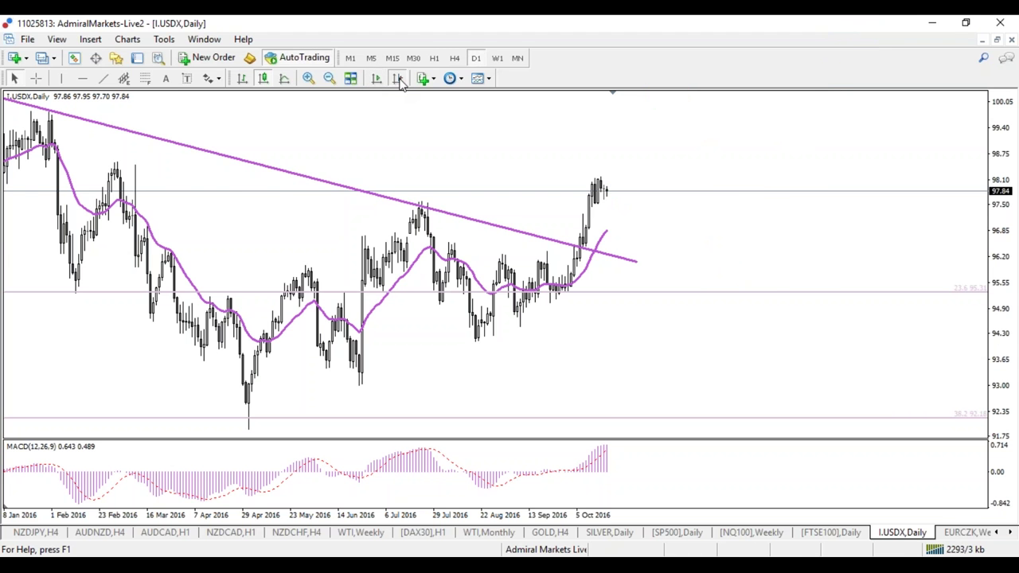
Step: On the weekly chart, box the sideways range between about 92 and 100 in blue and sketch a dip followed by an upward breakout
{"action": "left_click", "coordinate": [398, 78]}
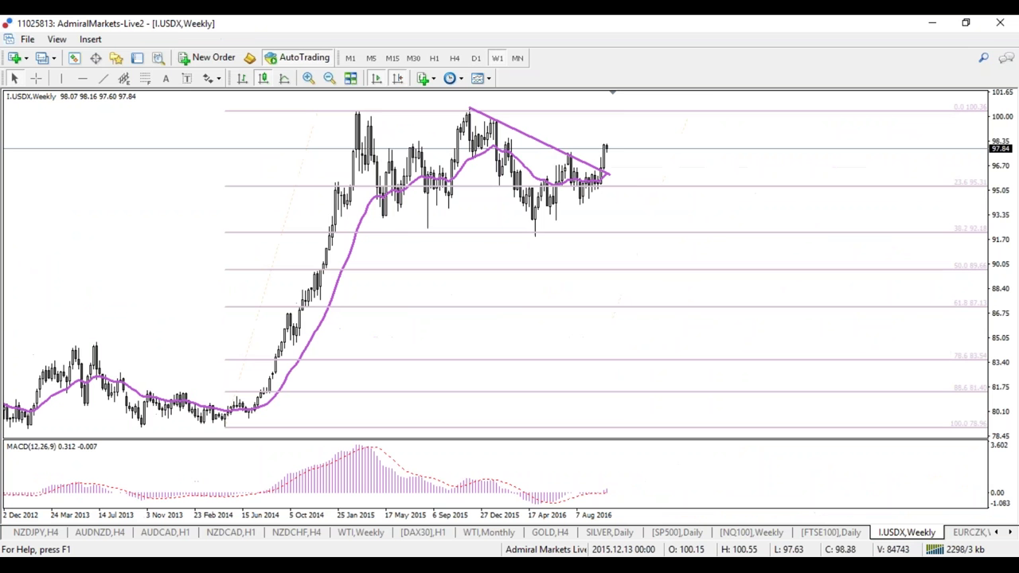
{"action": "mouse_move", "coordinate": [377, 113]}
{"action": "left_mouse_down"}
{"action": "mouse_move", "coordinate": [379, 137]}
{"action": "mouse_move", "coordinate": [627, 223]}
{"action": "mouse_move", "coordinate": [628, 116]}
{"action": "mouse_move", "coordinate": [385, 118]}
{"action": "left_mouse_up"}
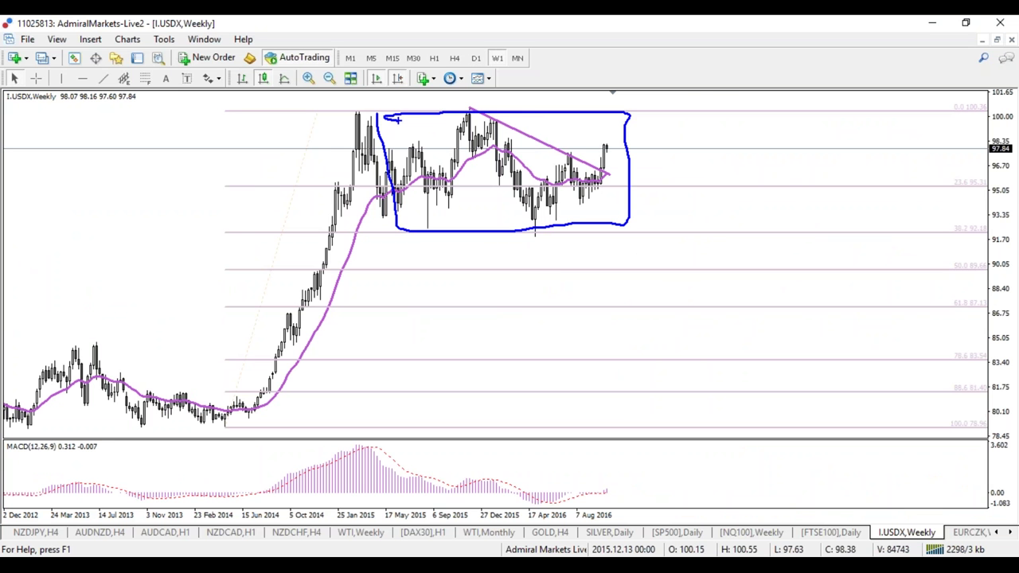
{"action": "mouse_move", "coordinate": [597, 158]}
{"action": "left_mouse_down"}
{"action": "mouse_move", "coordinate": [663, 191]}
{"action": "mouse_move", "coordinate": [723, 80]}
{"action": "mouse_move", "coordinate": [683, 101]}
{"action": "left_mouse_up"}
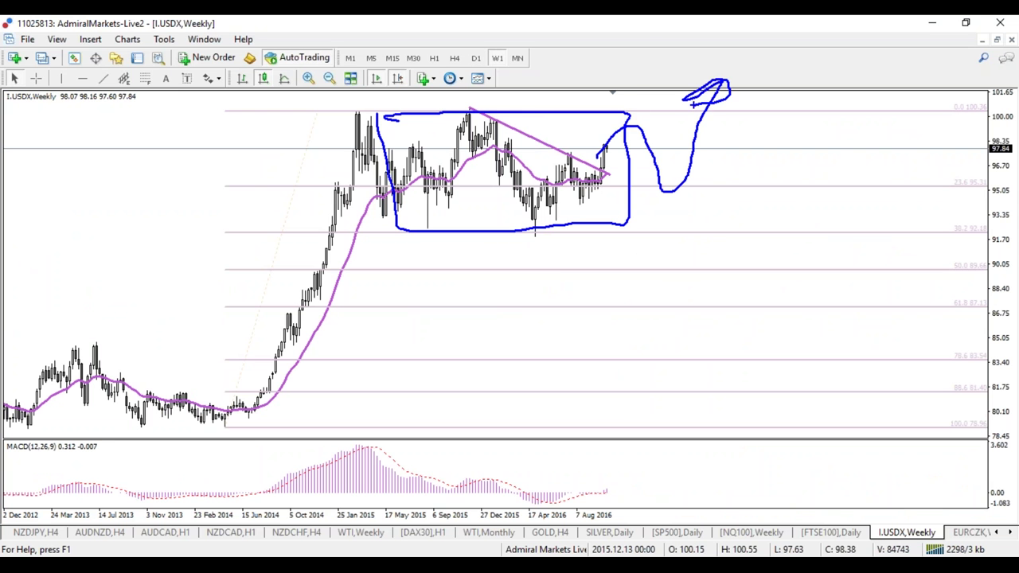
{"action": "mouse_move", "coordinate": [619, 104]}
{"action": "left_mouse_down"}
{"action": "mouse_move", "coordinate": [647, 34]}
{"action": "mouse_move", "coordinate": [644, 54]}
{"action": "left_mouse_up"}
Step: Mark the latest rally above the daily trend line with a blue arrow, clear it, and compare the daily and H4 charts
{"action": "left_click", "coordinate": [454, 58]}
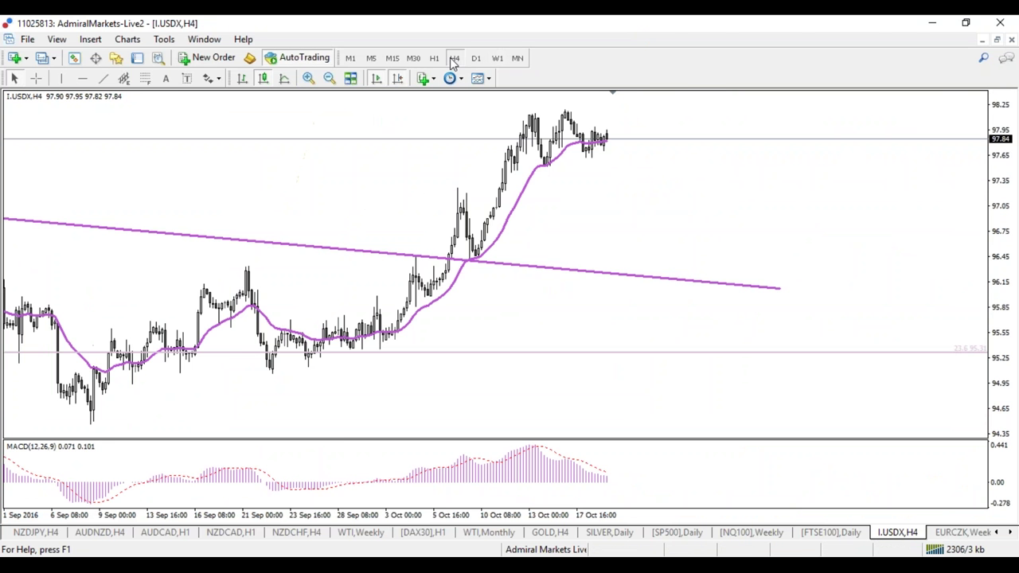
{"action": "left_click", "coordinate": [473, 59]}
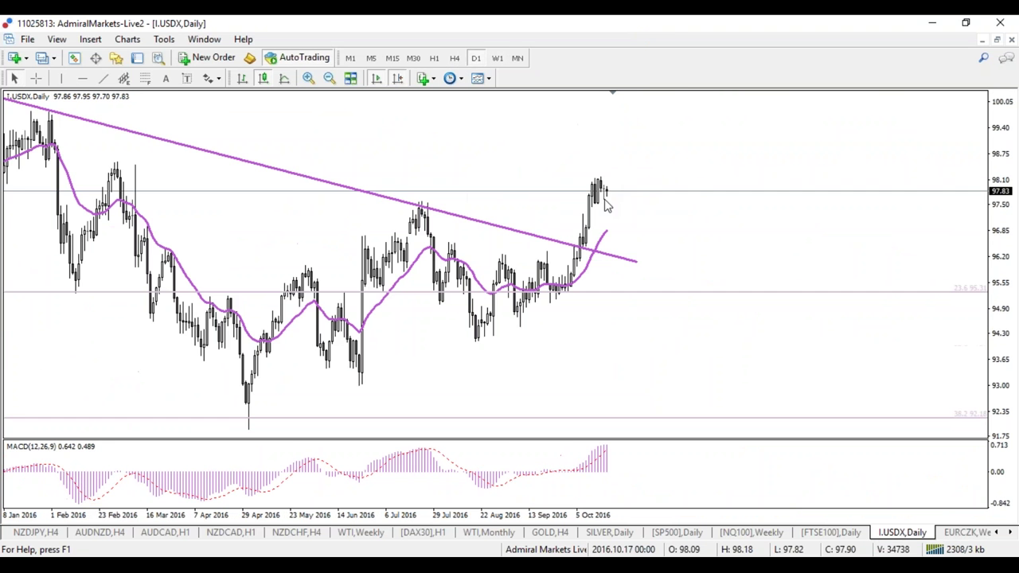
{"action": "mouse_move", "coordinate": [580, 242]}
{"action": "left_mouse_down"}
{"action": "mouse_move", "coordinate": [603, 167]}
{"action": "mouse_move", "coordinate": [610, 179]}
{"action": "left_mouse_up"}
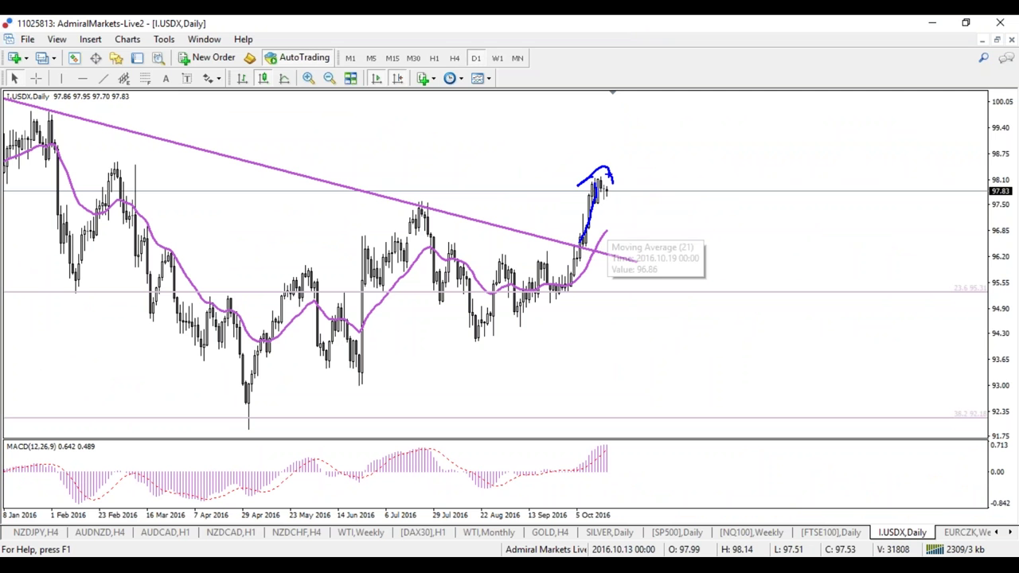
{"action": "key", "text": "Escape"}
{"action": "left_click", "coordinate": [455, 58]}
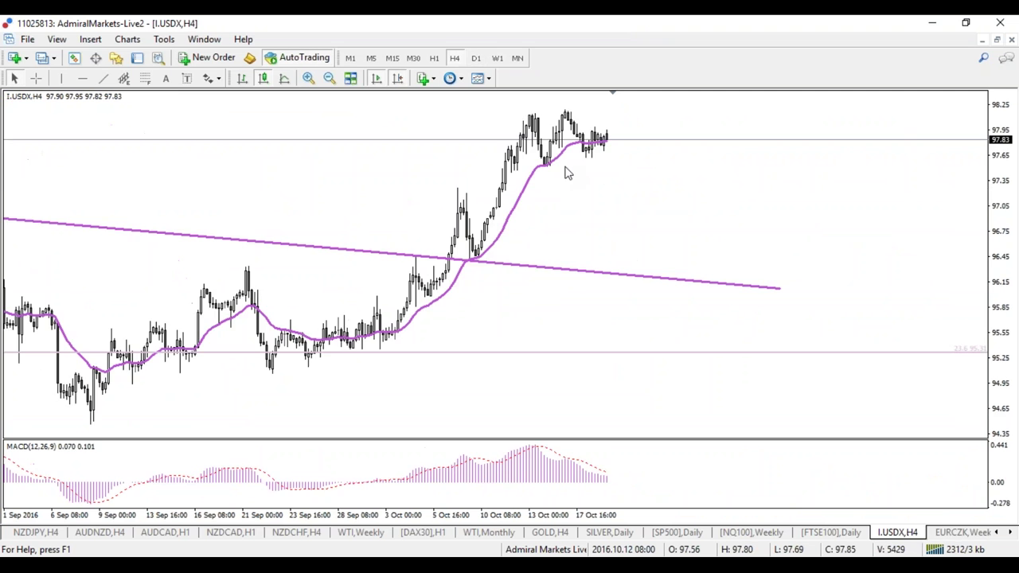
{"action": "left_click", "coordinate": [475, 58]}
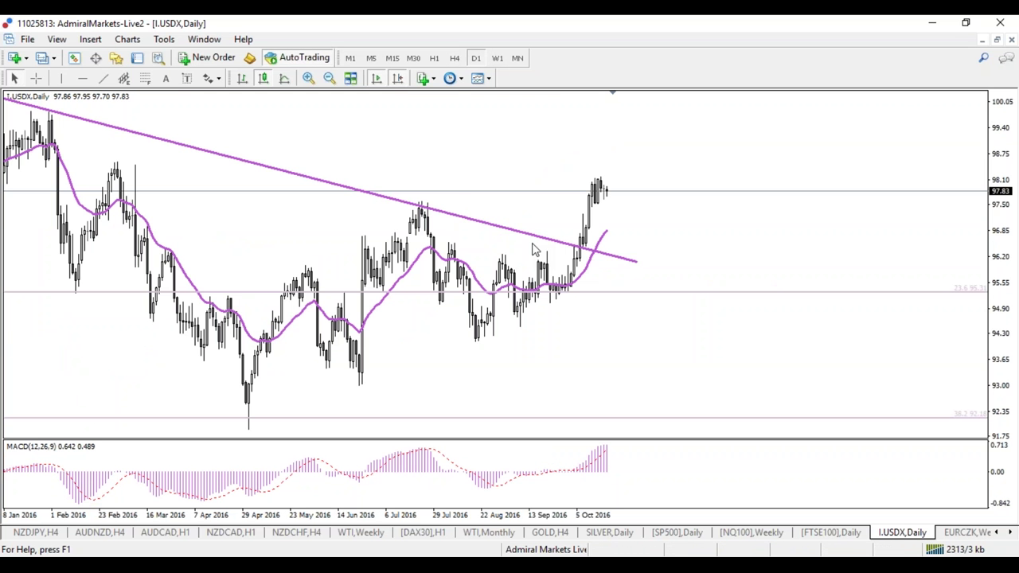
Step: On the H4 chart, mark the MACD peak and decline, box the latest price range, sketch trend and projection arrows, and clear them
{"action": "left_click", "coordinate": [455, 58]}
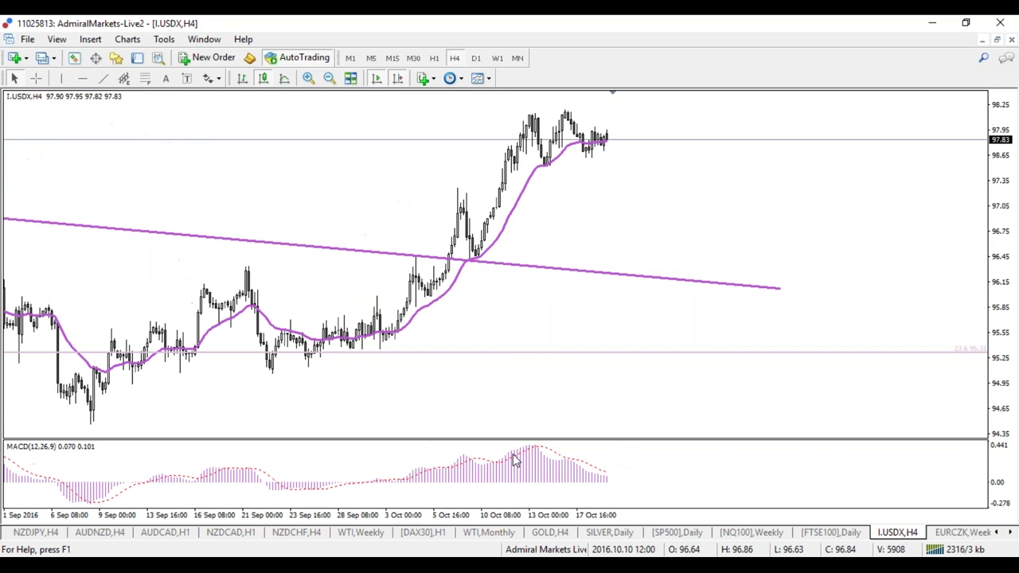
{"action": "mouse_move", "coordinate": [513, 460]}
{"action": "left_mouse_down"}
{"action": "mouse_move", "coordinate": [487, 447]}
{"action": "mouse_move", "coordinate": [517, 434]}
{"action": "left_mouse_up"}
{"action": "left_click_drag", "start_coordinate": [569, 460], "coordinate": [622, 486]}
{"action": "mouse_move", "coordinate": [527, 111]}
{"action": "left_mouse_down"}
{"action": "mouse_move", "coordinate": [625, 106]}
{"action": "mouse_move", "coordinate": [521, 154]}
{"action": "left_mouse_up"}
{"action": "mouse_move", "coordinate": [319, 365]}
{"action": "left_mouse_down"}
{"action": "mouse_move", "coordinate": [482, 151]}
{"action": "mouse_move", "coordinate": [452, 157]}
{"action": "mouse_move", "coordinate": [613, 187]}
{"action": "mouse_move", "coordinate": [602, 210]}
{"action": "left_mouse_up"}
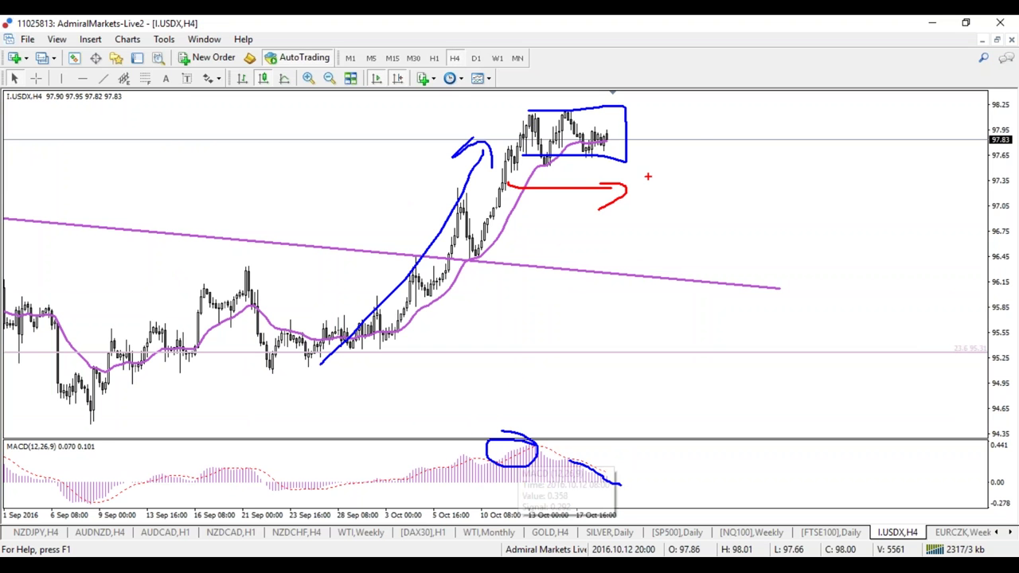
{"action": "mouse_move", "coordinate": [654, 174]}
{"action": "left_mouse_down"}
{"action": "mouse_move", "coordinate": [704, 63]}
{"action": "mouse_move", "coordinate": [725, 82]}
{"action": "left_mouse_up"}
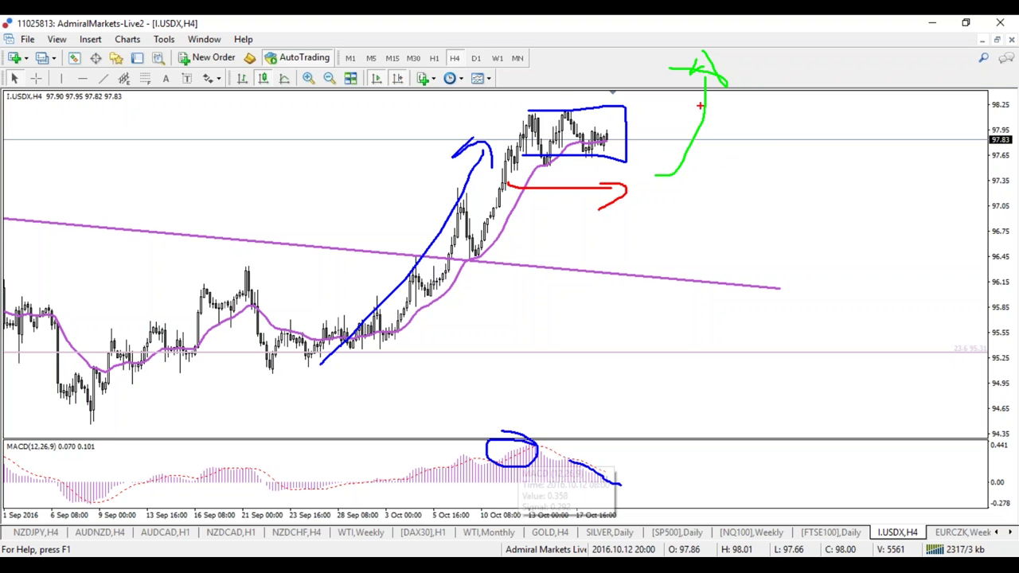
{"action": "key", "text": "Escape"}
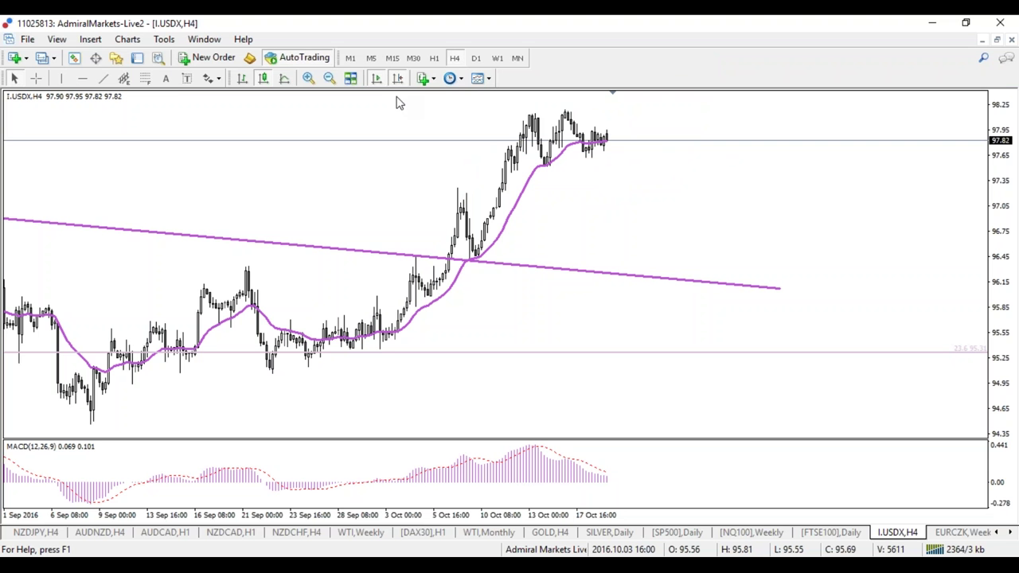
Step: Compress the H4 chart to show data from July 2016 and place a horizontal line at the latest MACD peak
{"action": "left_click_drag", "start_coordinate": [509, 521], "coordinate": [467, 521]}
{"action": "left_click", "coordinate": [82, 78]}
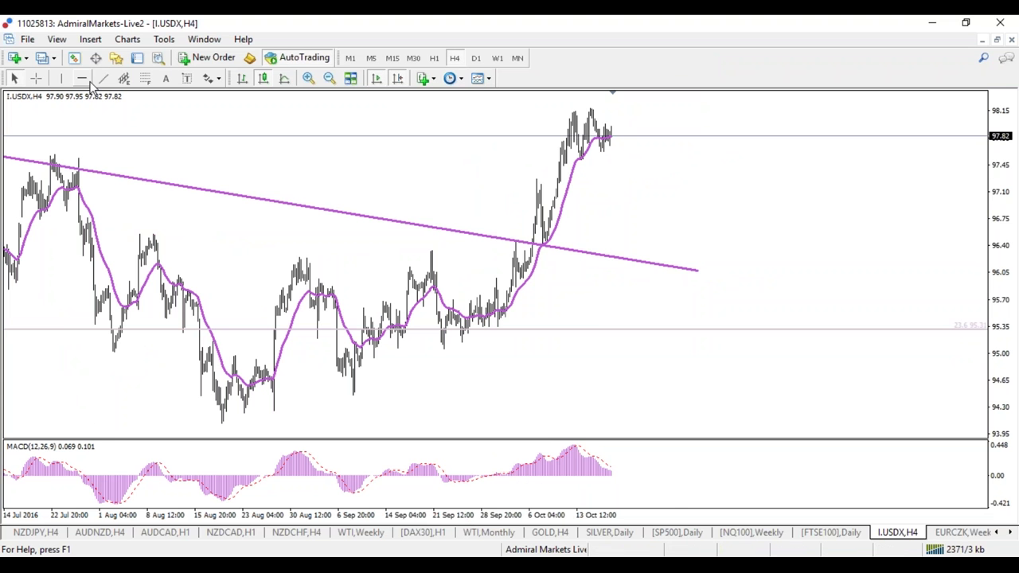
{"action": "left_click", "coordinate": [573, 447]}
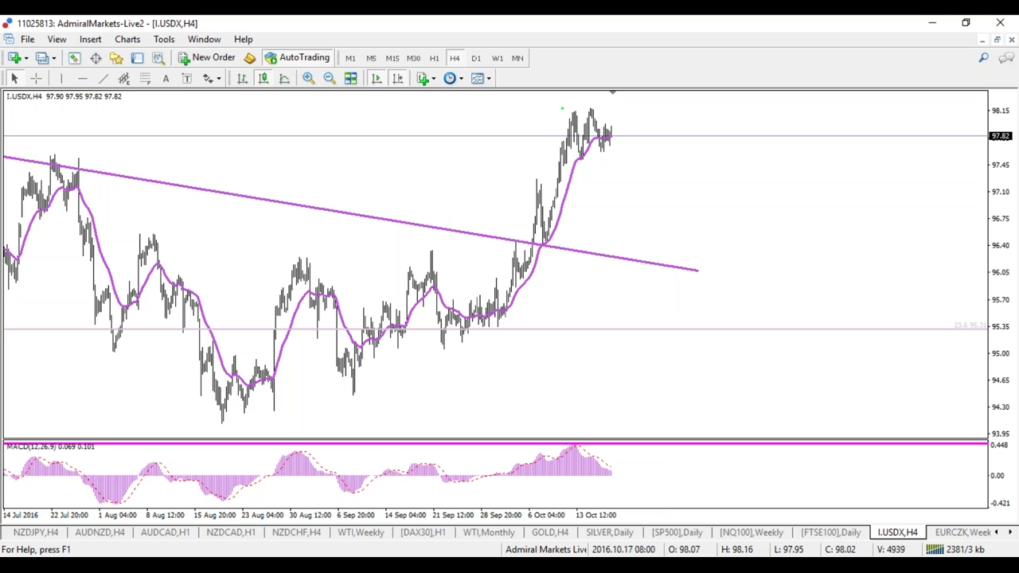
Step: Circle the October rally and rising MACD in green, mark the sideways price and falling MACD in red, and clear the markings
{"action": "mouse_move", "coordinate": [562, 108]}
{"action": "left_mouse_down"}
{"action": "mouse_move", "coordinate": [463, 326]}
{"action": "mouse_move", "coordinate": [543, 278]}
{"action": "mouse_move", "coordinate": [579, 120]}
{"action": "mouse_move", "coordinate": [544, 110]}
{"action": "left_mouse_up"}
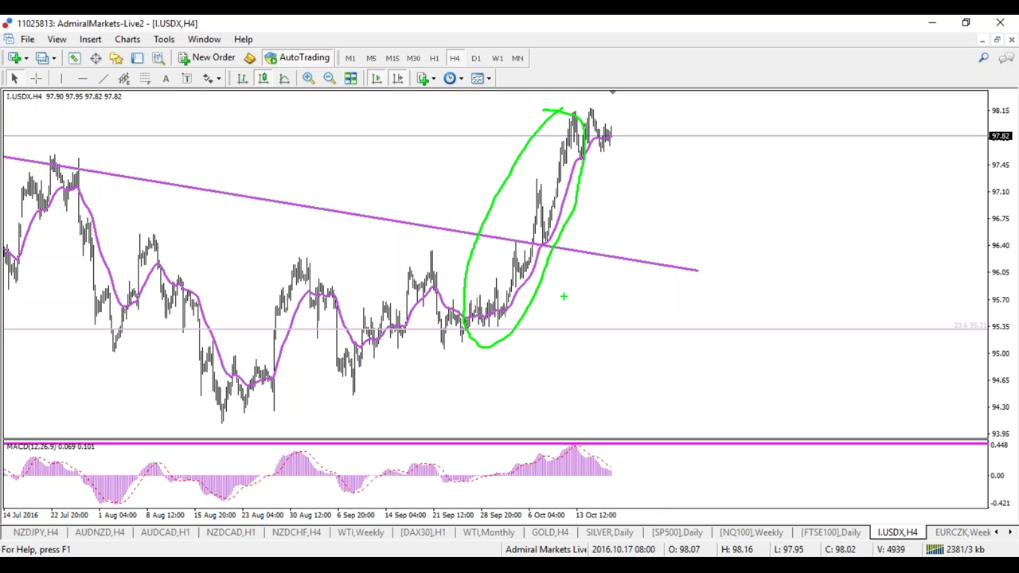
{"action": "mouse_move", "coordinate": [568, 446]}
{"action": "left_mouse_down"}
{"action": "mouse_move", "coordinate": [496, 477]}
{"action": "mouse_move", "coordinate": [560, 436]}
{"action": "left_mouse_up"}
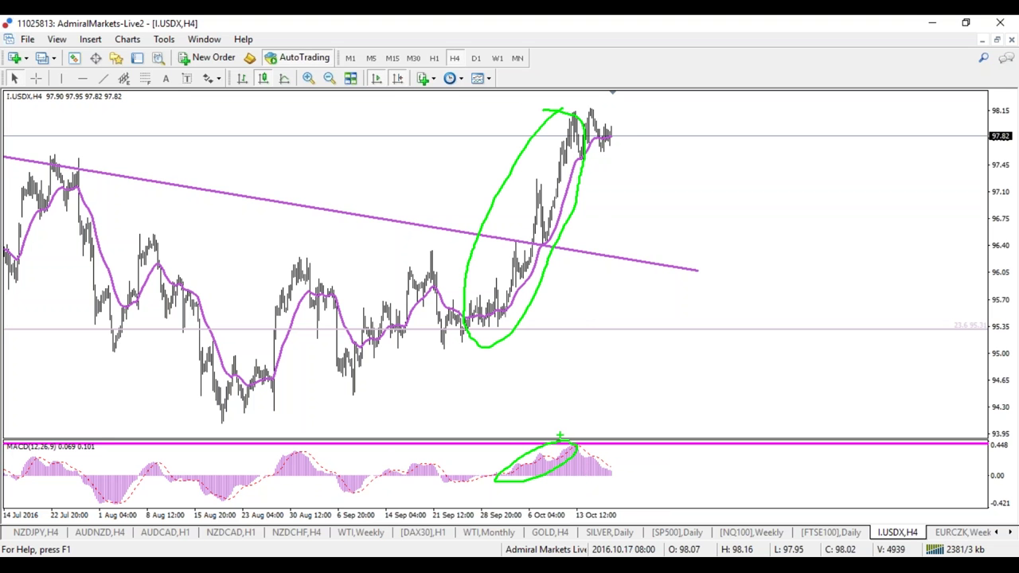
{"action": "mouse_move", "coordinate": [621, 464]}
{"action": "left_mouse_down"}
{"action": "mouse_move", "coordinate": [611, 450]}
{"action": "mouse_move", "coordinate": [623, 487]}
{"action": "mouse_move", "coordinate": [620, 466]}
{"action": "left_mouse_up"}
{"action": "mouse_move", "coordinate": [559, 113]}
{"action": "left_mouse_down"}
{"action": "mouse_move", "coordinate": [636, 125]}
{"action": "mouse_move", "coordinate": [600, 124]}
{"action": "mouse_move", "coordinate": [626, 127]}
{"action": "left_mouse_up"}
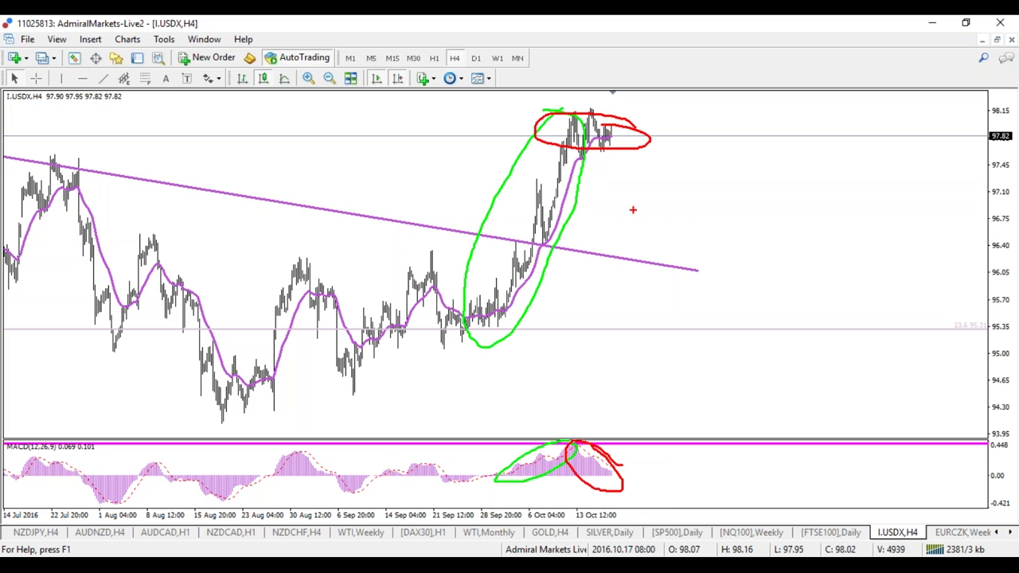
{"action": "left_click_drag", "start_coordinate": [555, 167], "coordinate": [702, 168]}
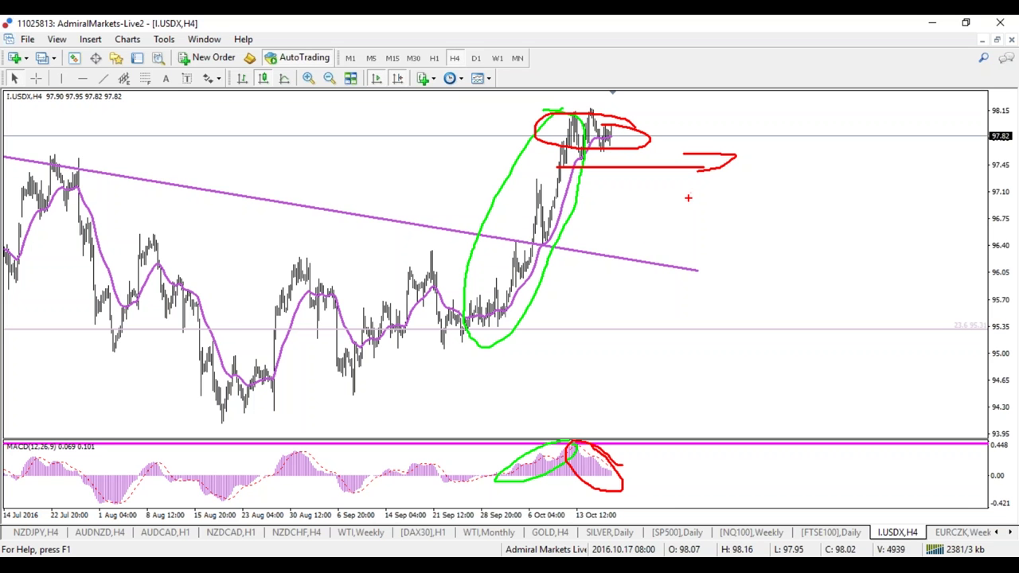
{"action": "key", "text": "Escape"}
Step: Compare the H1 and H4 charts, and trace the MACD decline from its October peak on H4 before clearing the marking
{"action": "left_click", "coordinate": [434, 58]}
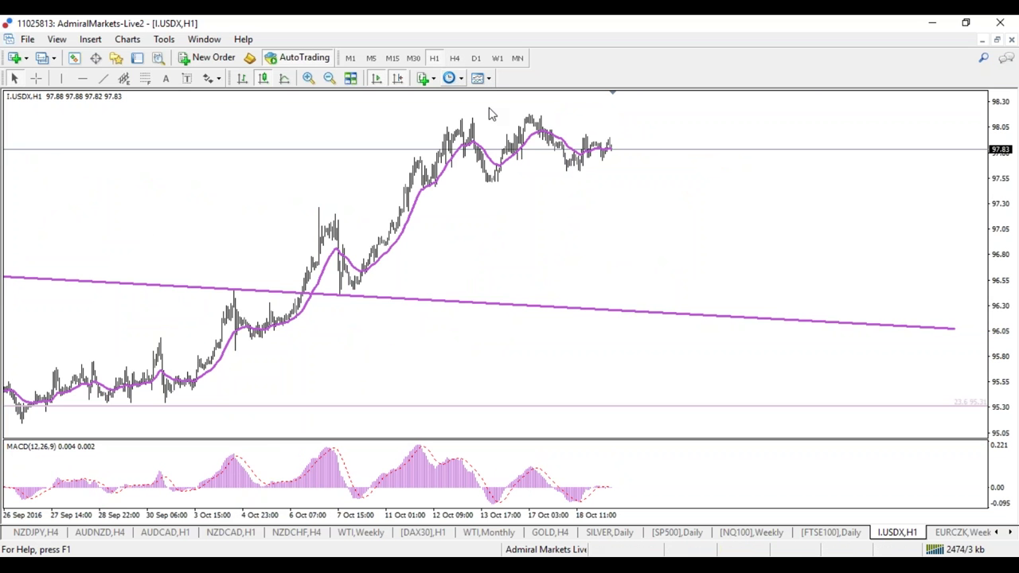
{"action": "left_click", "coordinate": [454, 59]}
{"action": "key", "text": "plus"}
{"action": "key", "text": "ctrl+2"}
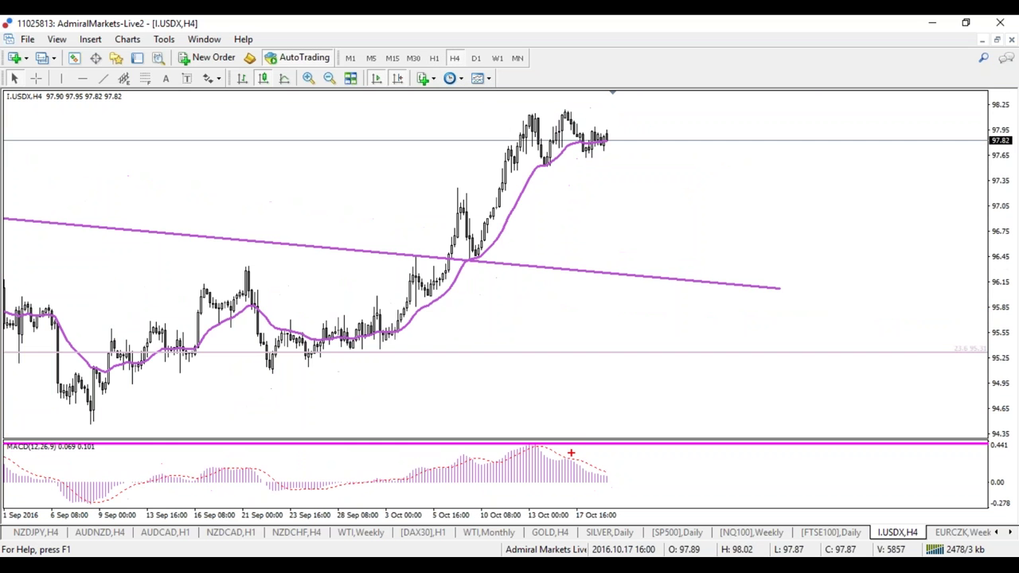
{"action": "left_click_drag", "start_coordinate": [526, 437], "coordinate": [620, 484]}
{"action": "key", "text": "Escape"}
Step: On the compressed H1 chart, mark the divergence between price highs and MACD peaks in red, trace the narrowing price waves, and clear the sketch
{"action": "left_click", "coordinate": [434, 58]}
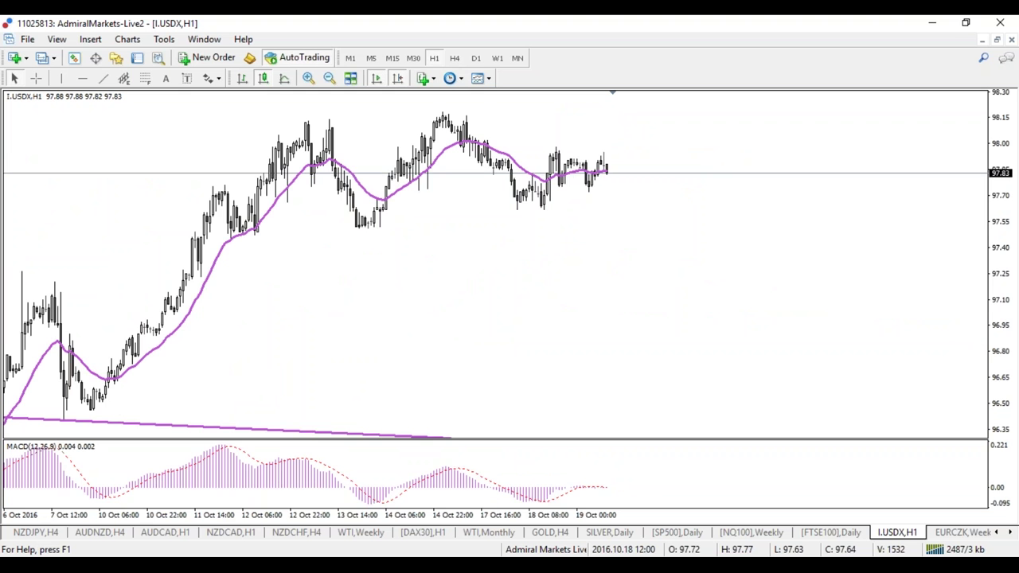
{"action": "key", "text": "minus"}
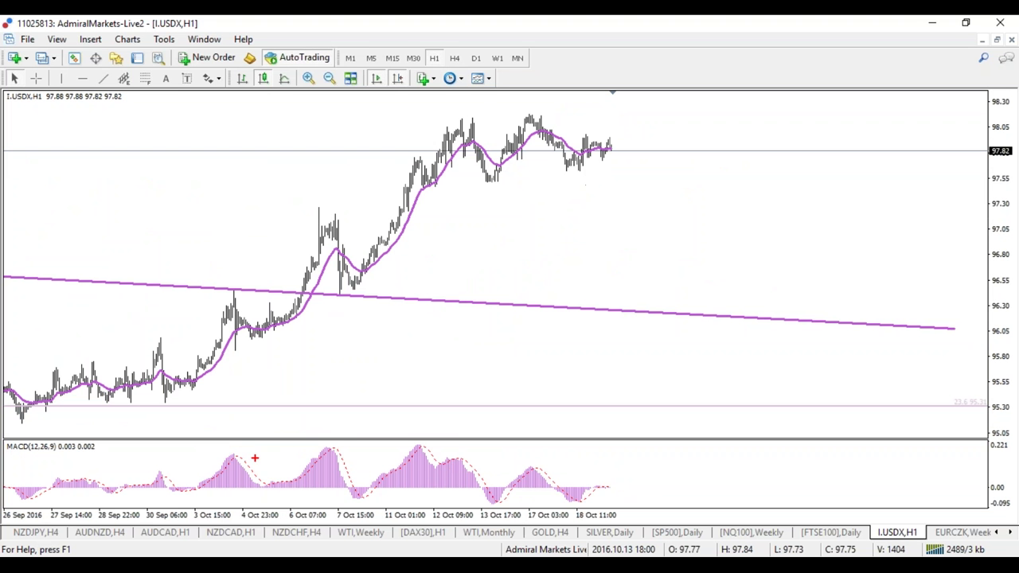
{"action": "left_click_drag", "start_coordinate": [524, 471], "coordinate": [543, 468]}
{"action": "left_click_drag", "start_coordinate": [463, 116], "coordinate": [545, 112]}
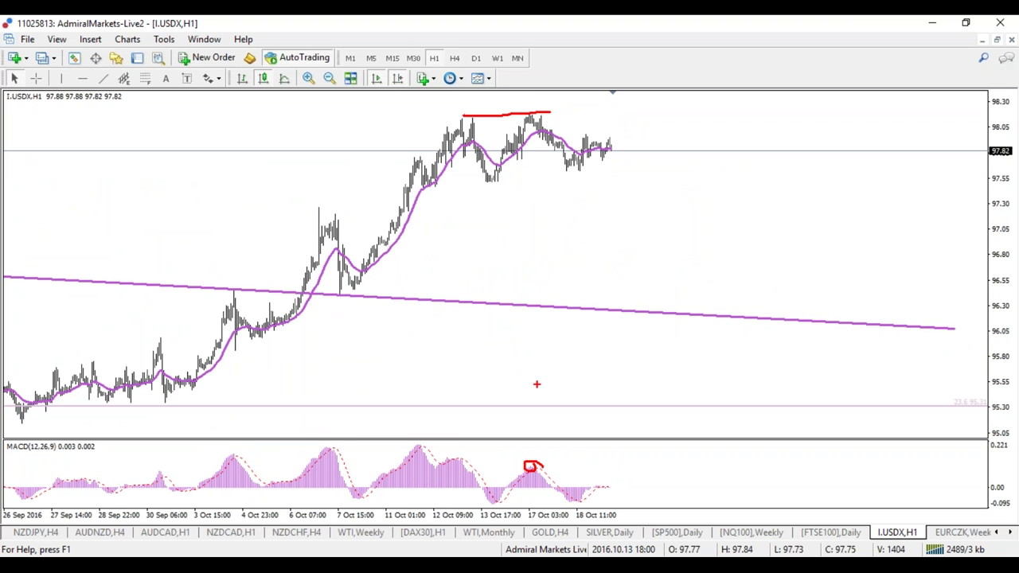
{"action": "left_click_drag", "start_coordinate": [412, 443], "coordinate": [577, 476]}
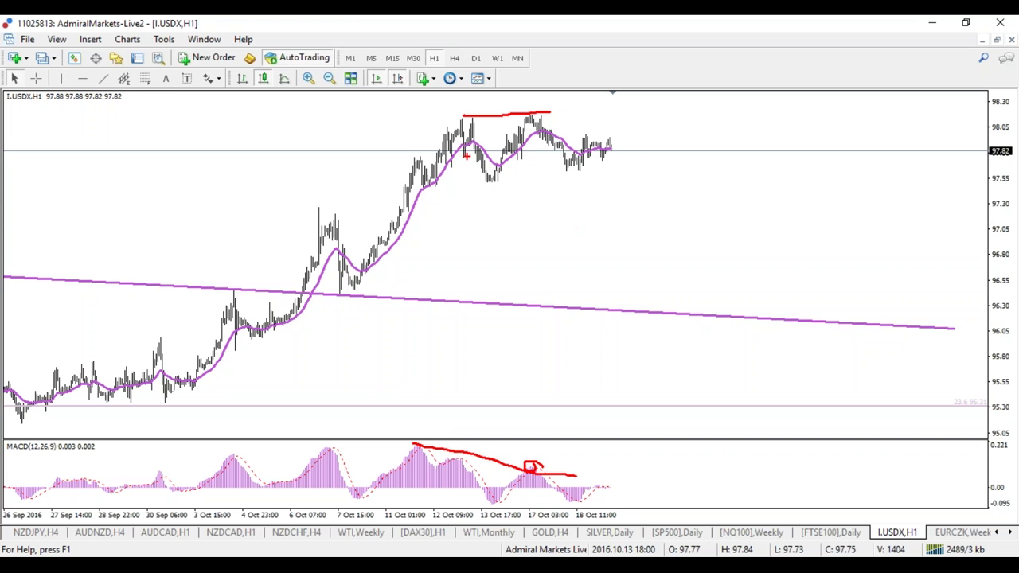
{"action": "mouse_move", "coordinate": [466, 156]}
{"action": "left_mouse_down"}
{"action": "mouse_move", "coordinate": [506, 179]}
{"action": "mouse_move", "coordinate": [615, 161]}
{"action": "mouse_move", "coordinate": [652, 177]}
{"action": "left_mouse_up"}
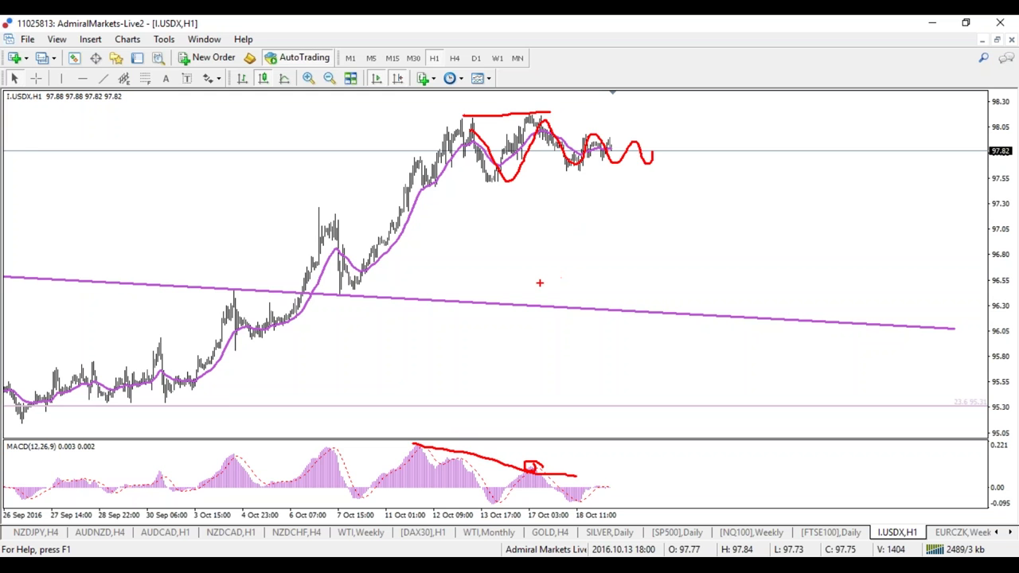
{"action": "key", "text": "Escape"}
Step: Measure from the mid-October high to the latest candles with the crosshair on the enlarged H4 chart, and compare with the daily chart
{"action": "left_click", "coordinate": [454, 58]}
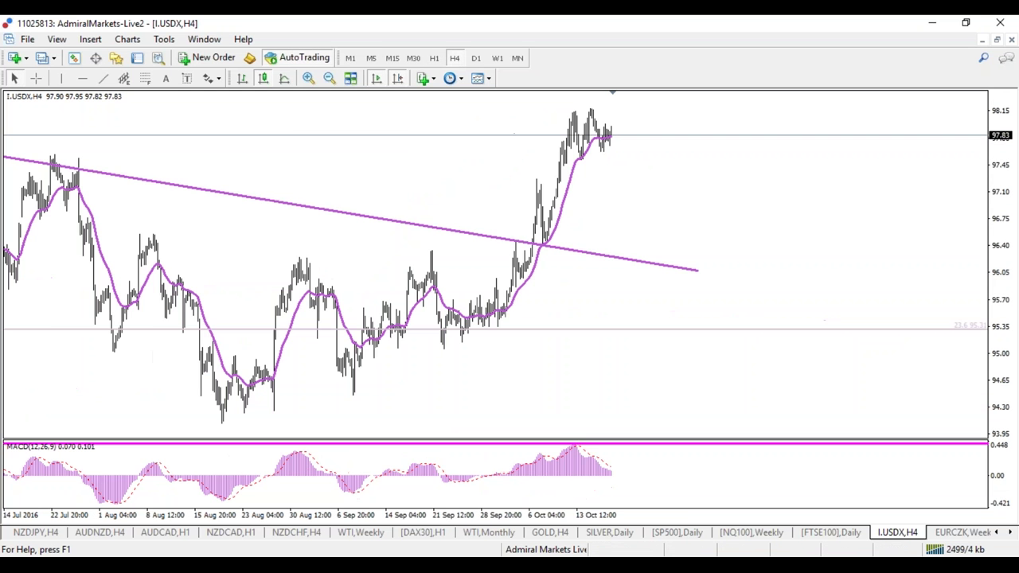
{"action": "left_click_drag", "start_coordinate": [613, 518], "coordinate": [533, 518]}
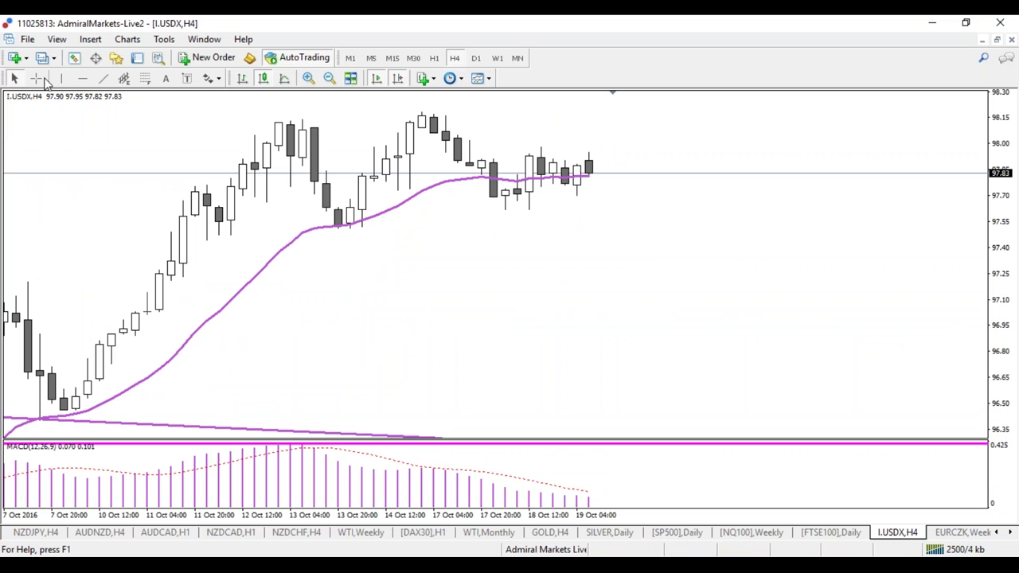
{"action": "left_click", "coordinate": [36, 78]}
{"action": "left_click_drag", "start_coordinate": [410, 129], "coordinate": [585, 183]}
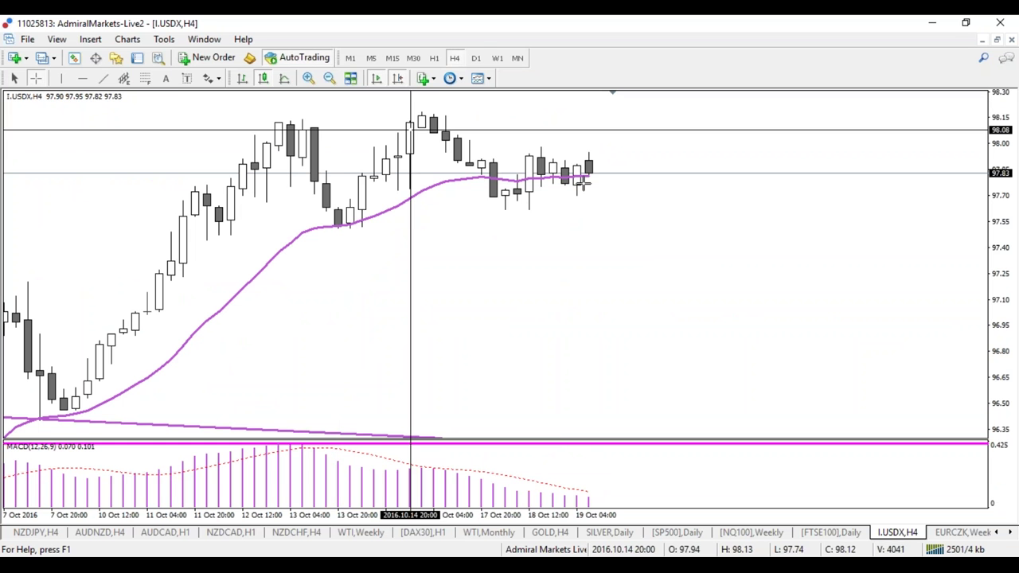
{"action": "left_click_drag", "start_coordinate": [421, 123], "coordinate": [587, 162]}
{"action": "left_click", "coordinate": [475, 57]}
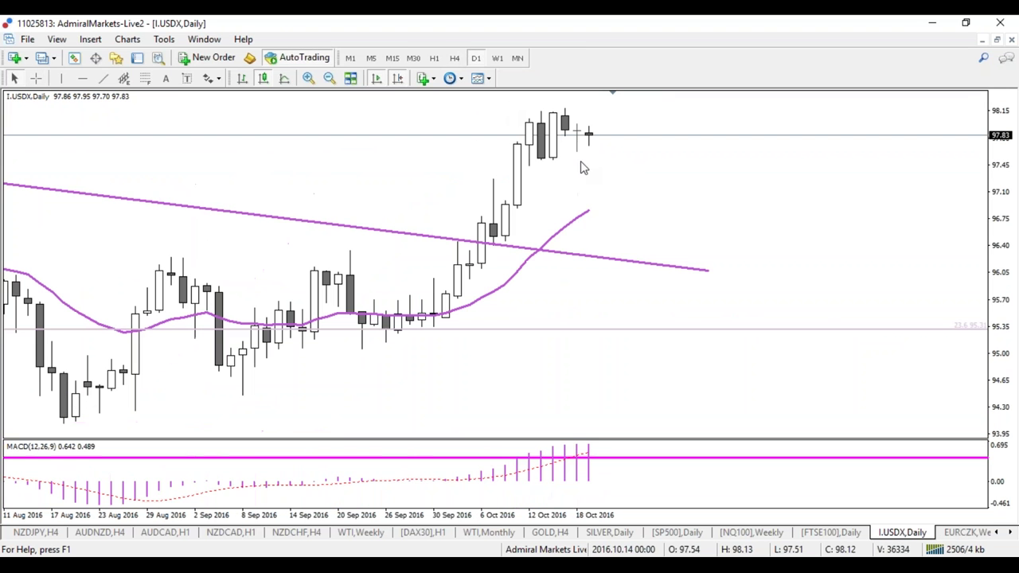
{"action": "left_click", "coordinate": [454, 57]}
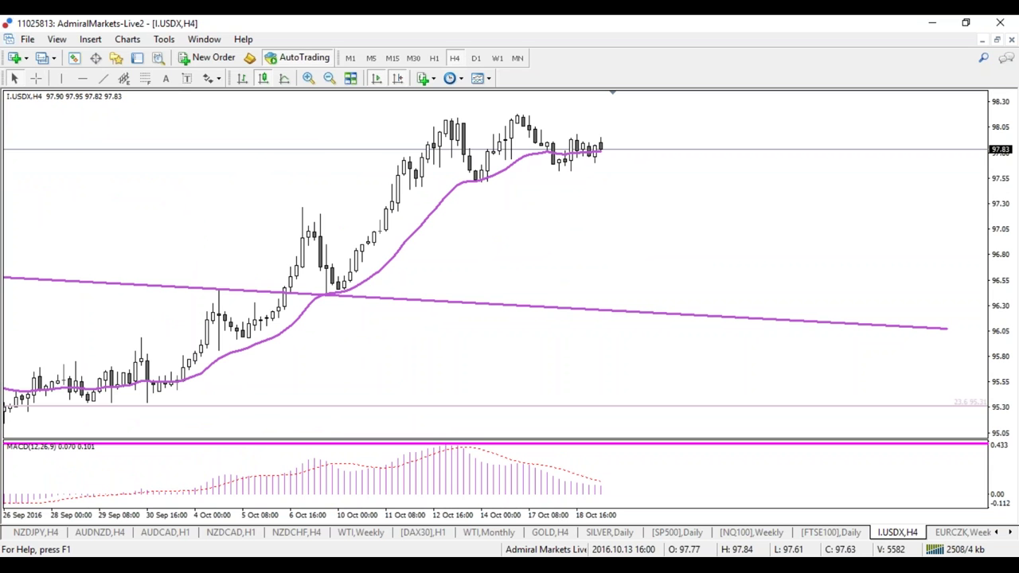
Step: Outline the rising support zone beneath the mid-October lows in red on the compressed H1 chart
{"action": "left_click", "coordinate": [433, 58]}
{"action": "left_click_drag", "start_coordinate": [595, 519], "coordinate": [592, 519]}
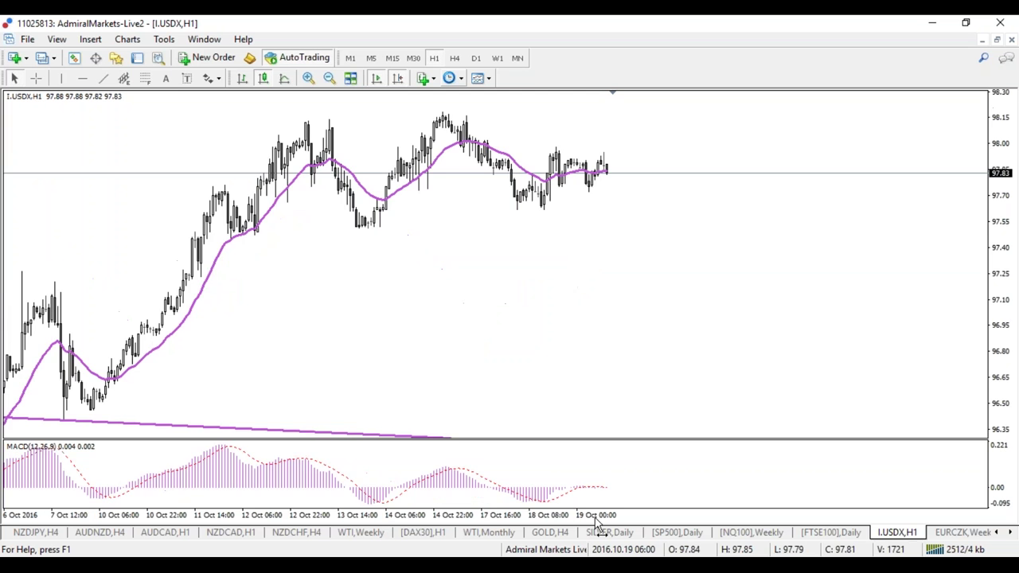
{"action": "key", "text": "minus"}
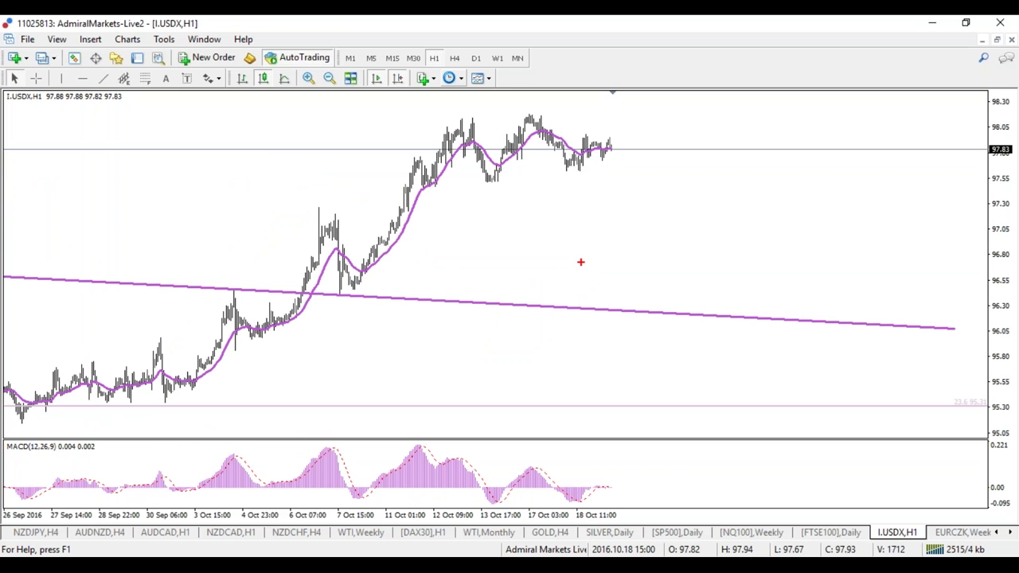
{"action": "mouse_move", "coordinate": [619, 155]}
{"action": "left_mouse_down"}
{"action": "mouse_move", "coordinate": [460, 179]}
{"action": "mouse_move", "coordinate": [608, 163]}
{"action": "left_mouse_up"}
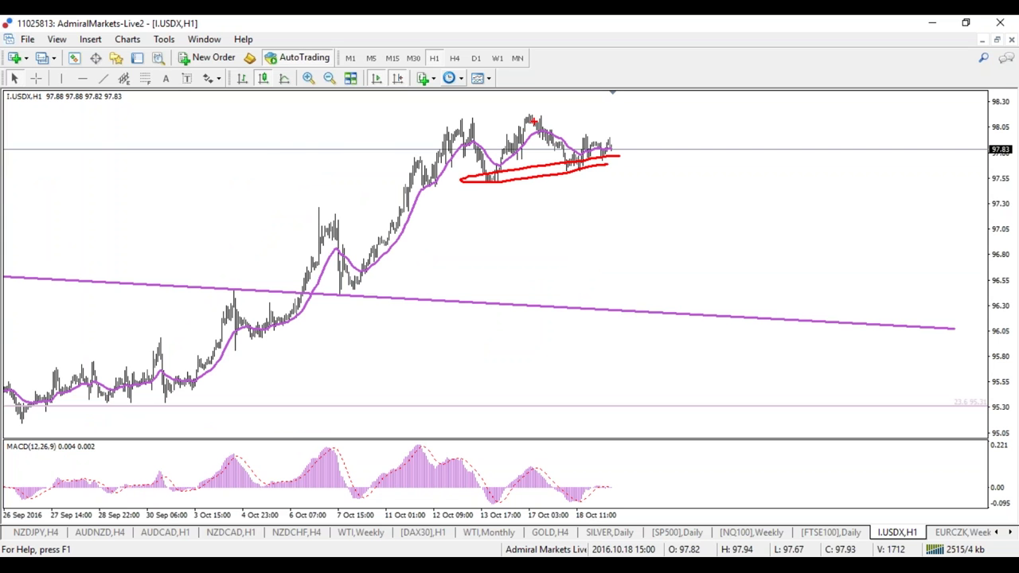
Step: Clear the red sketch and draw converging trendlines on the enlarged H1 chart: falling across the 17–19 October highs, rising from the 13 October low
{"action": "key", "text": "Escape"}
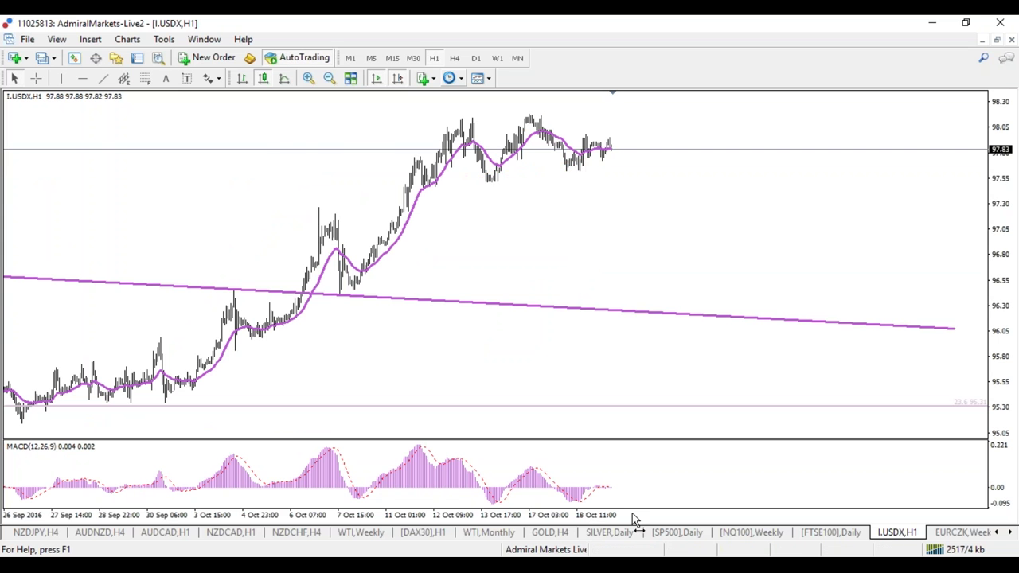
{"action": "key", "text": "plus"}
{"action": "key", "text": "plus"}
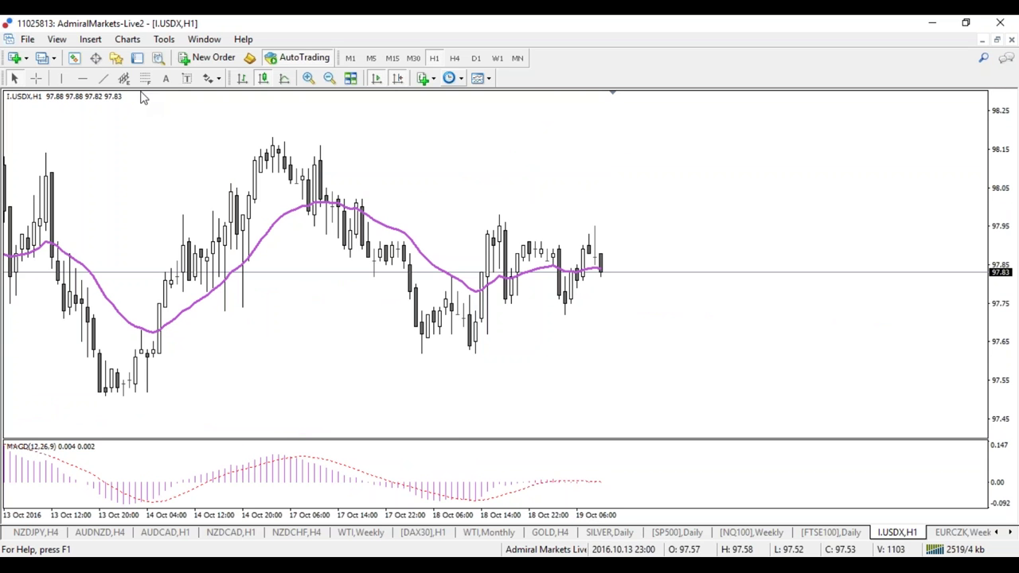
{"action": "left_click", "coordinate": [102, 78]}
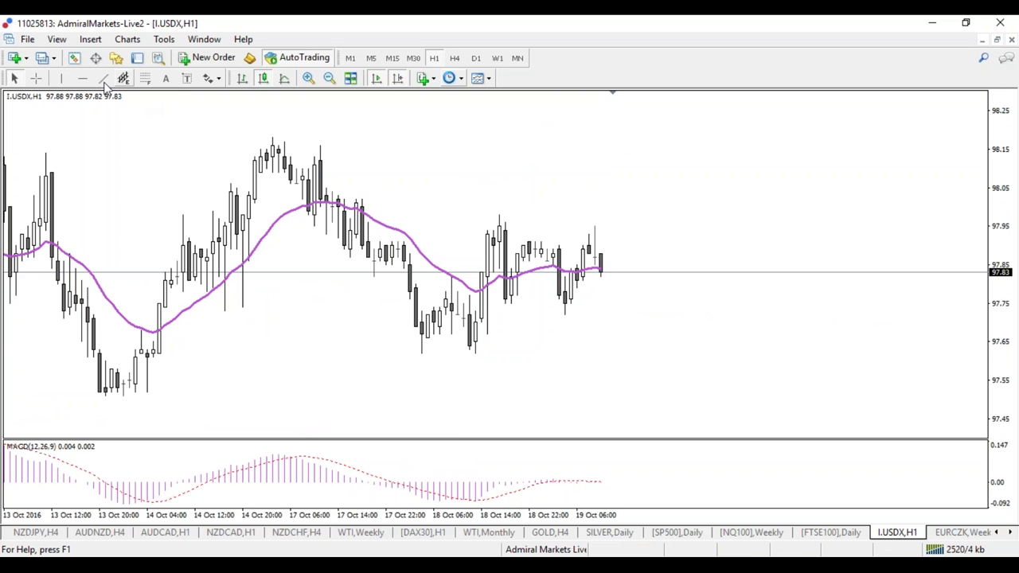
{"action": "left_click_drag", "start_coordinate": [362, 199], "coordinate": [577, 210]}
{"action": "left_click_drag", "start_coordinate": [669, 216], "coordinate": [655, 231]}
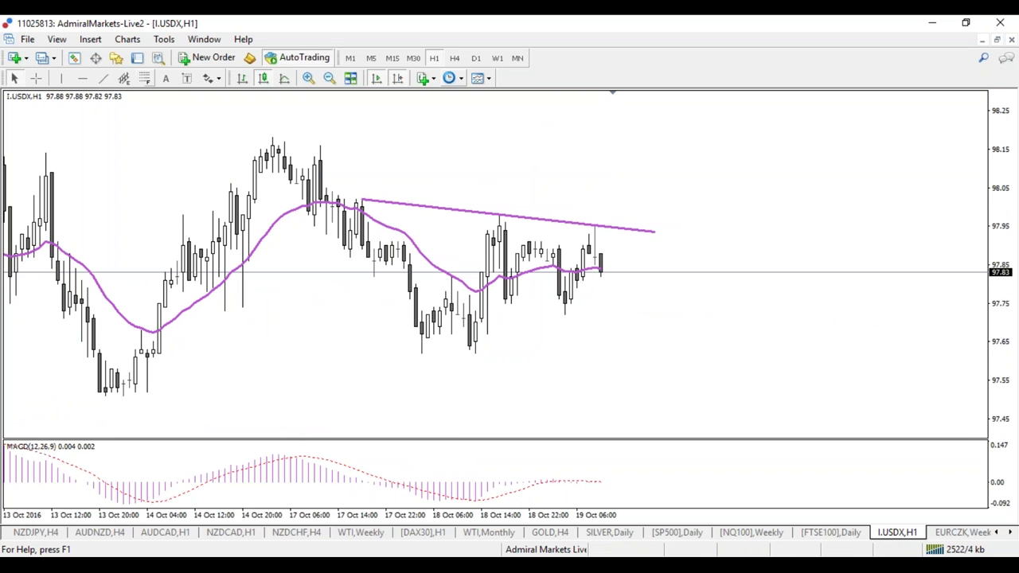
{"action": "left_click", "coordinate": [103, 78]}
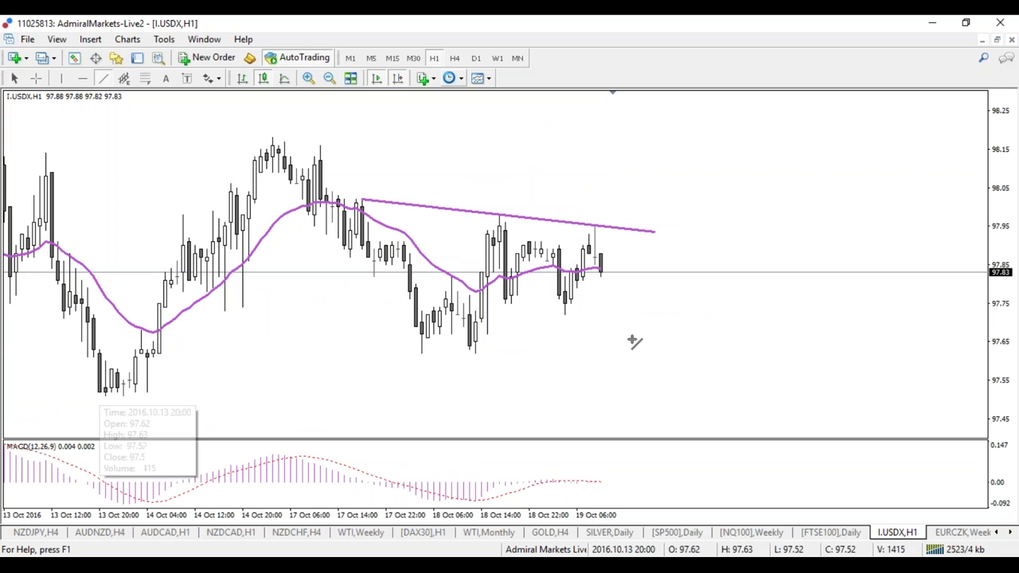
{"action": "left_click_drag", "start_coordinate": [98, 394], "coordinate": [667, 328]}
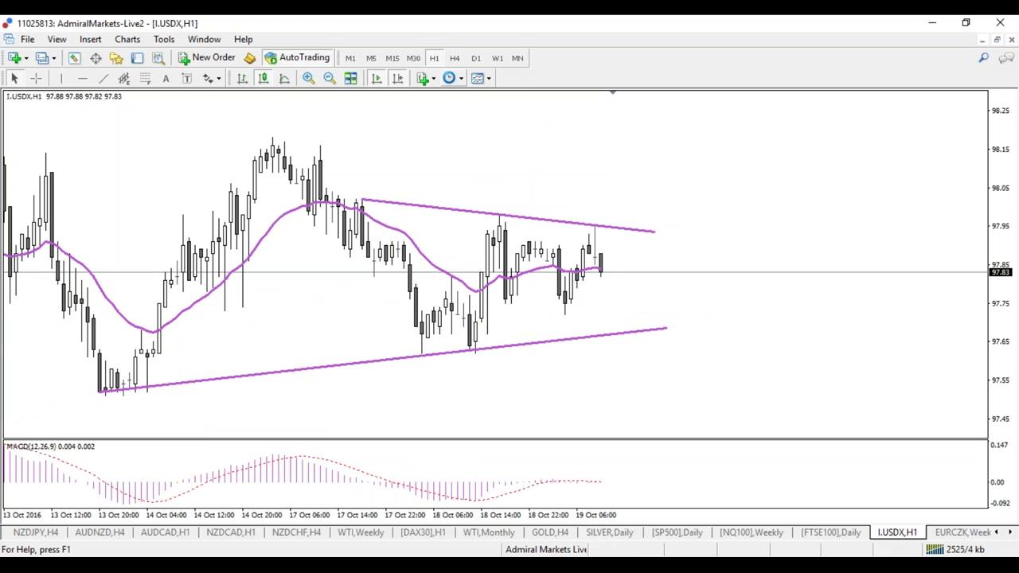
Step: Sketch green bullish scenarios: a boxed breakout above the falling trendline and a bounce from the rising trendline, both with upward arrows; clear the sketch
{"action": "left_click_drag", "start_coordinate": [613, 214], "coordinate": [642, 142]}
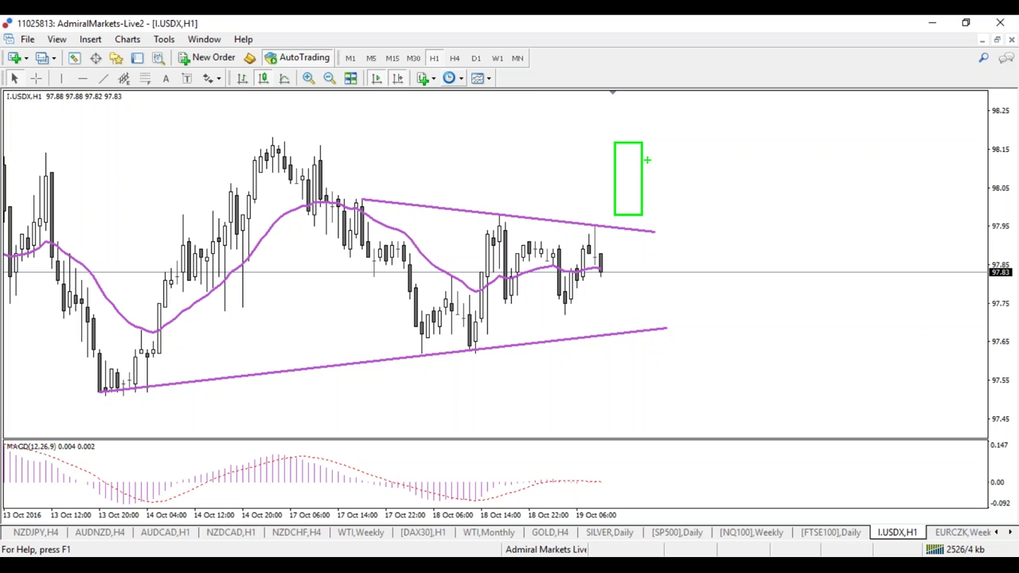
{"action": "mouse_move", "coordinate": [623, 199]}
{"action": "left_mouse_down"}
{"action": "mouse_move", "coordinate": [677, 119]}
{"action": "mouse_move", "coordinate": [719, 89]}
{"action": "mouse_move", "coordinate": [708, 132]}
{"action": "left_mouse_up"}
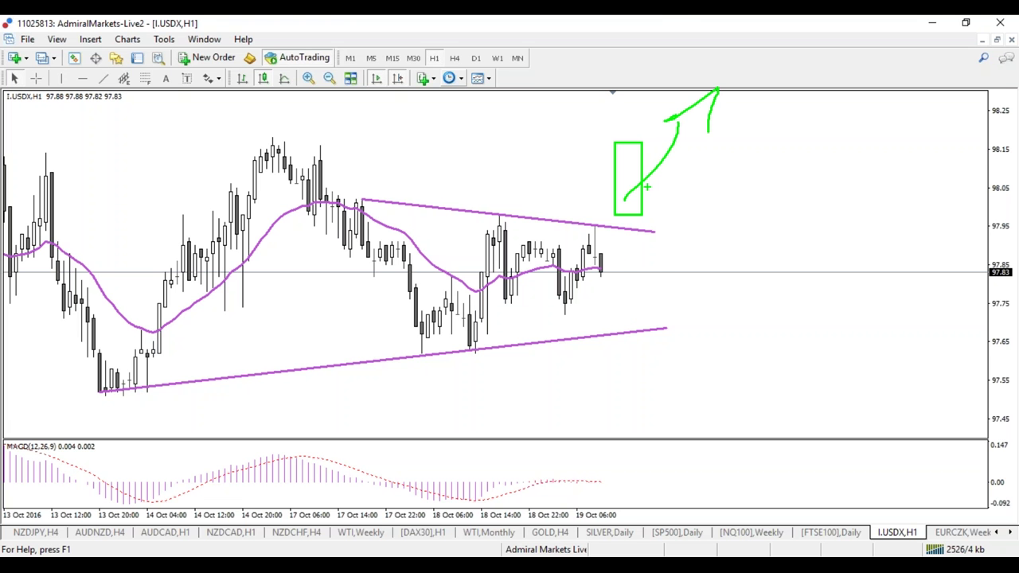
{"action": "mouse_move", "coordinate": [619, 335]}
{"action": "left_mouse_down"}
{"action": "mouse_move", "coordinate": [665, 261]}
{"action": "mouse_move", "coordinate": [699, 275]}
{"action": "left_mouse_up"}
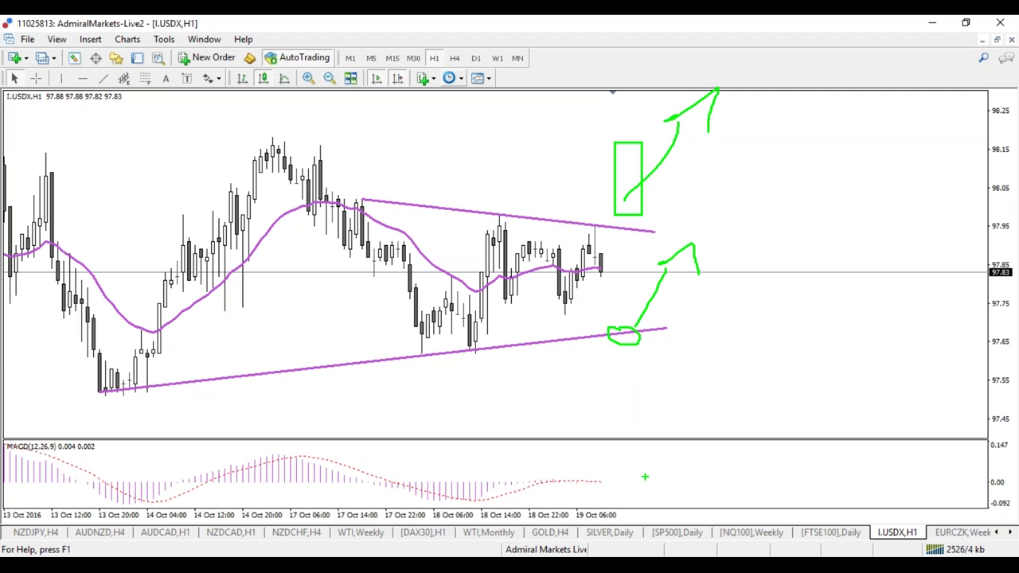
{"action": "key", "text": "Escape"}
Step: On the AUDNZD H4 chart, number the rally's waves 1 to 5 in green, sketch a red zigzag decline from the peak, and clear the markings
{"action": "left_click", "coordinate": [92, 536]}
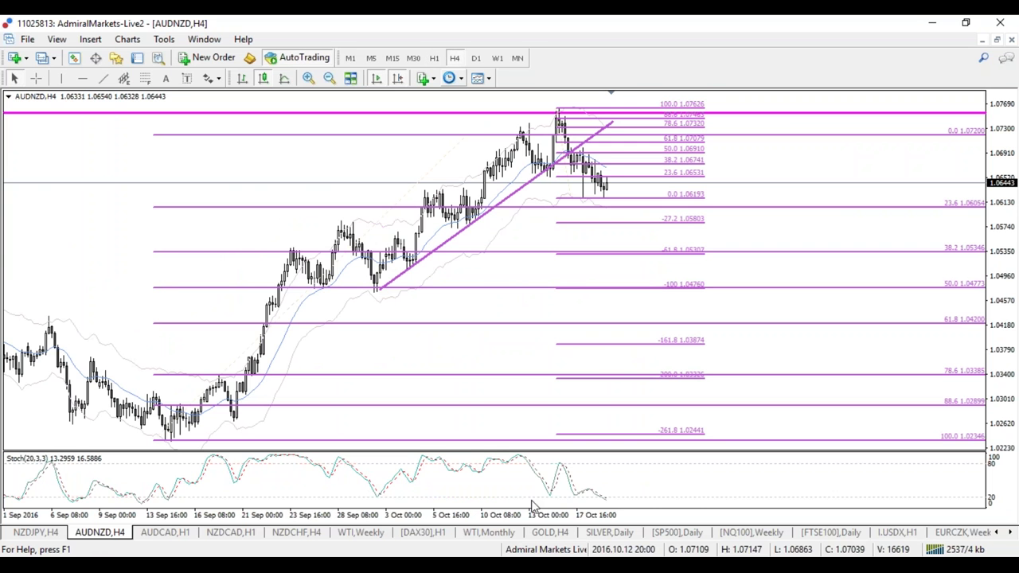
{"action": "key", "text": "plus"}
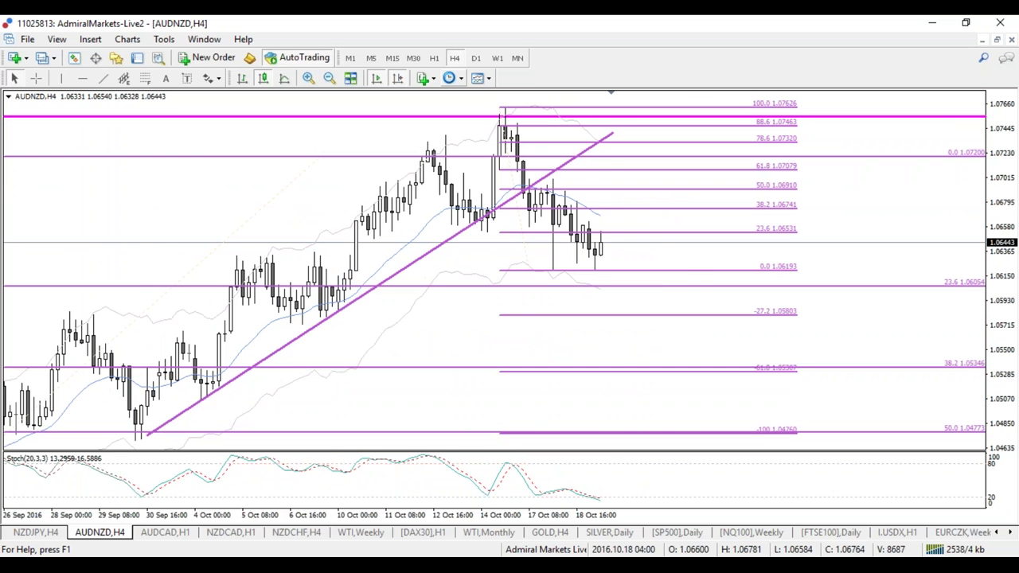
{"action": "key", "text": "minus"}
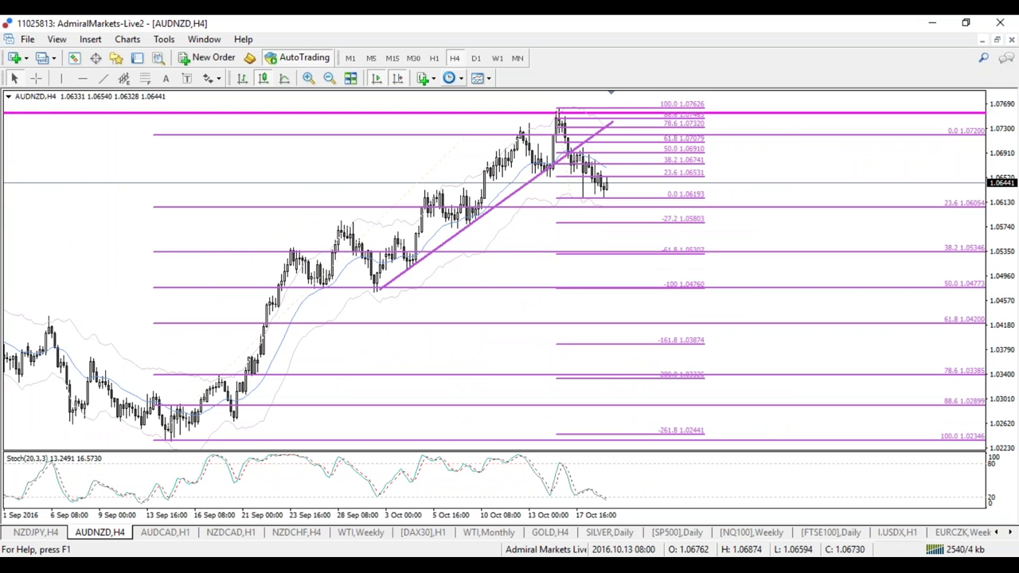
{"action": "left_click_drag", "start_coordinate": [215, 340], "coordinate": [217, 374]}
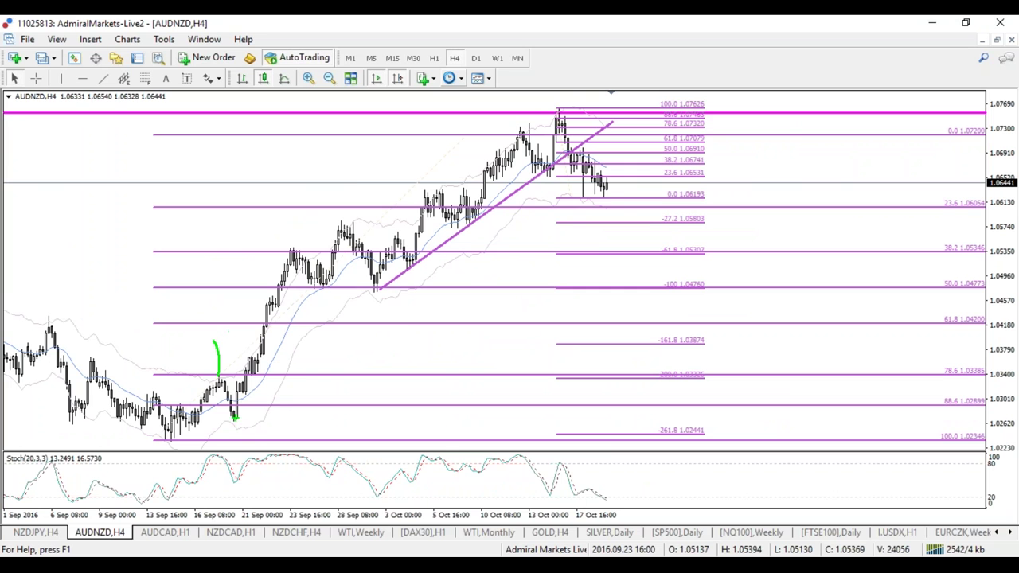
{"action": "left_click_drag", "start_coordinate": [261, 419], "coordinate": [313, 434]}
{"action": "left_click_drag", "start_coordinate": [341, 158], "coordinate": [344, 181]}
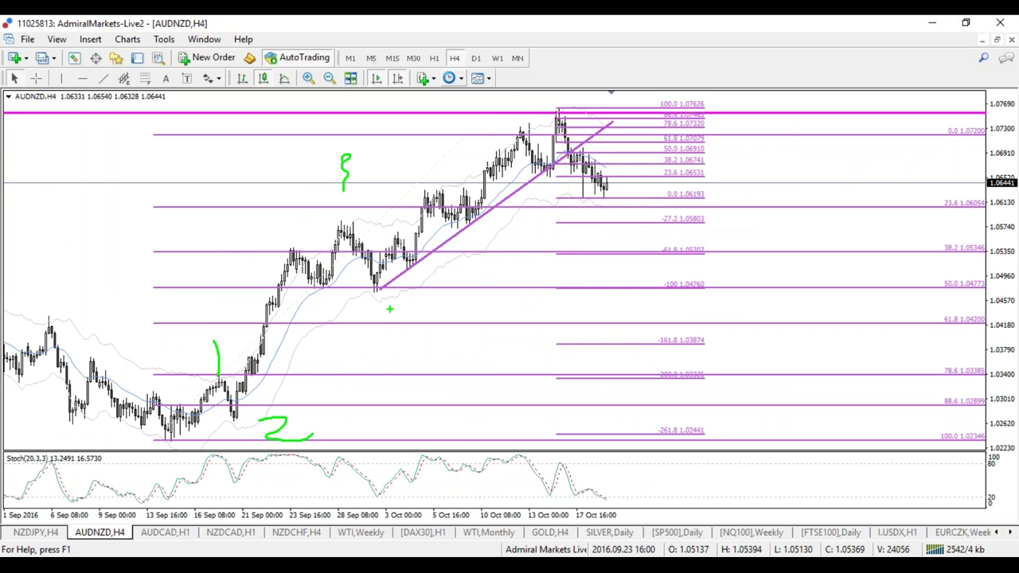
{"action": "left_click_drag", "start_coordinate": [390, 308], "coordinate": [407, 337]}
{"action": "mouse_move", "coordinate": [529, 90]}
{"action": "left_mouse_down"}
{"action": "mouse_move", "coordinate": [541, 118]}
{"action": "mouse_move", "coordinate": [529, 124]}
{"action": "left_mouse_up"}
{"action": "left_click_drag", "start_coordinate": [530, 92], "coordinate": [563, 88]}
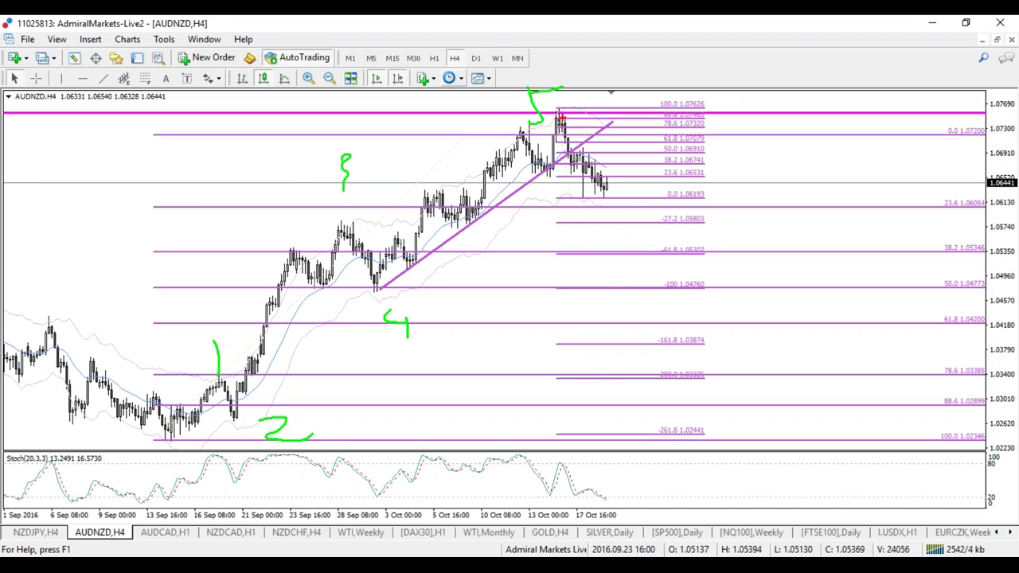
{"action": "mouse_move", "coordinate": [560, 119]}
{"action": "left_mouse_down"}
{"action": "mouse_move", "coordinate": [597, 167]}
{"action": "mouse_move", "coordinate": [611, 274]}
{"action": "mouse_move", "coordinate": [564, 250]}
{"action": "left_mouse_up"}
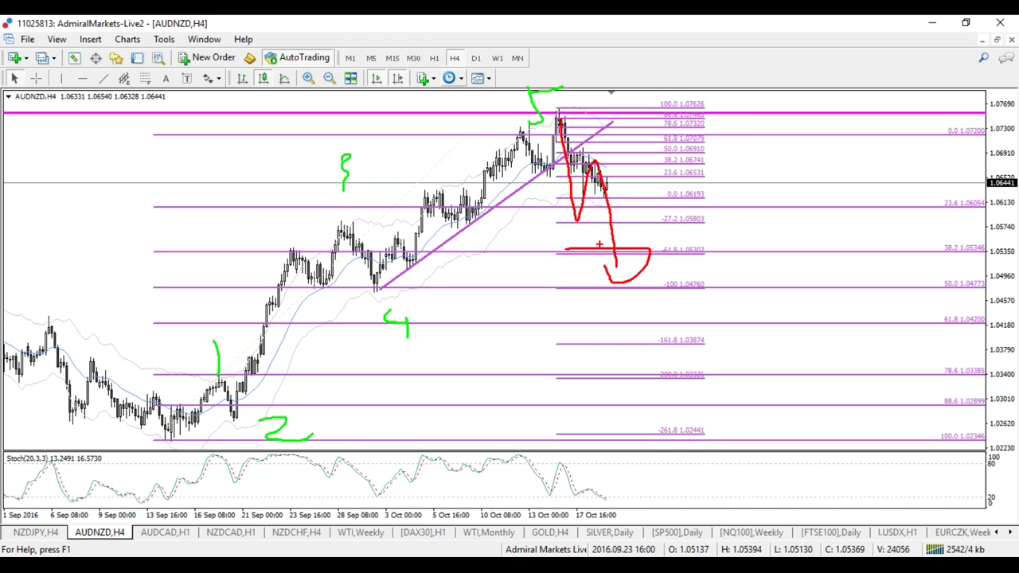
{"action": "key", "text": "Escape"}
Step: Examine AUDNZD H1 with the crosshair, sketch a red rebound to the 61.8 Fibonacci level followed by a steep drop, and clear it
{"action": "left_click", "coordinate": [433, 58]}
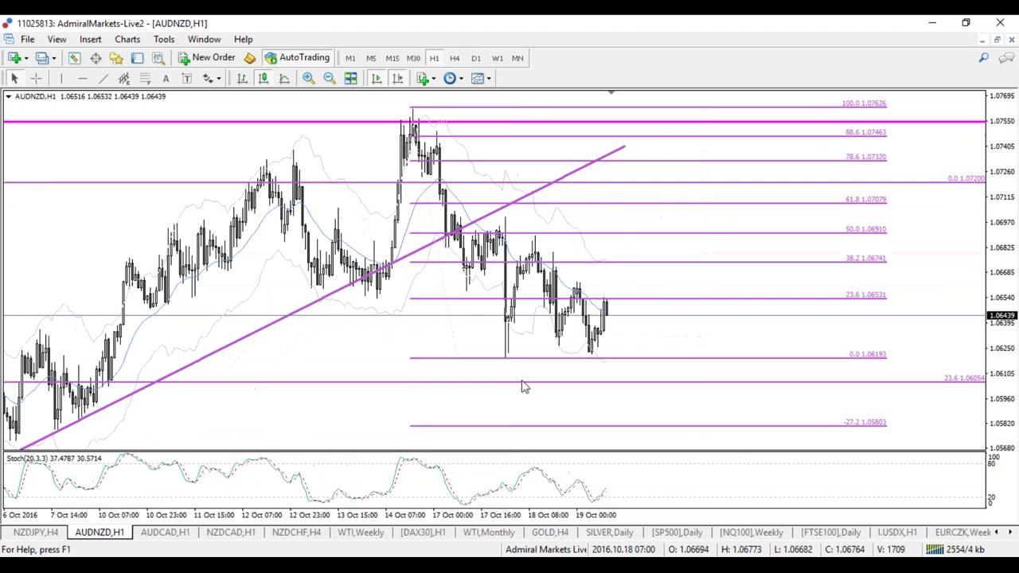
{"action": "left_click", "coordinate": [35, 78]}
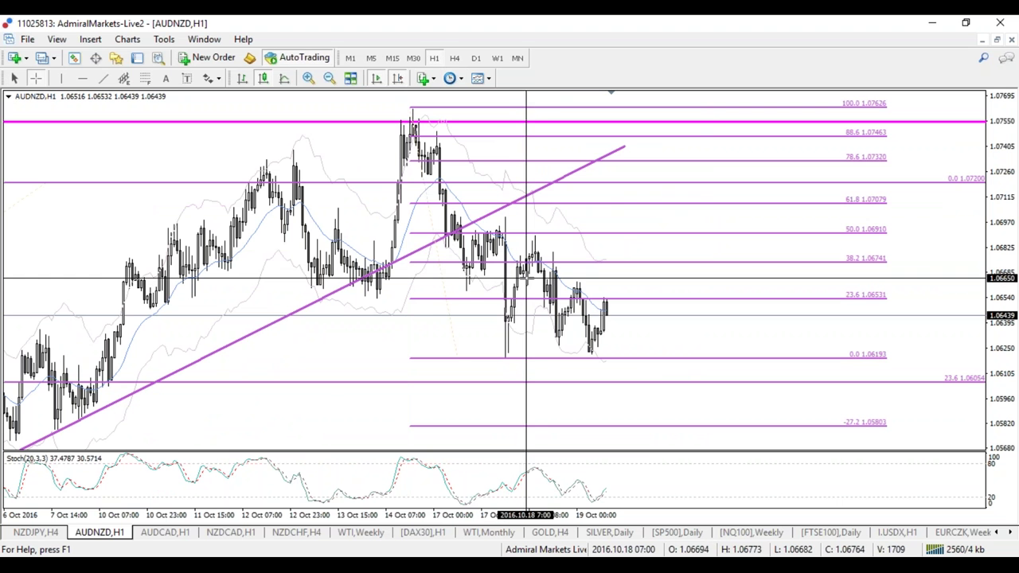
{"action": "mouse_move", "coordinate": [525, 276]}
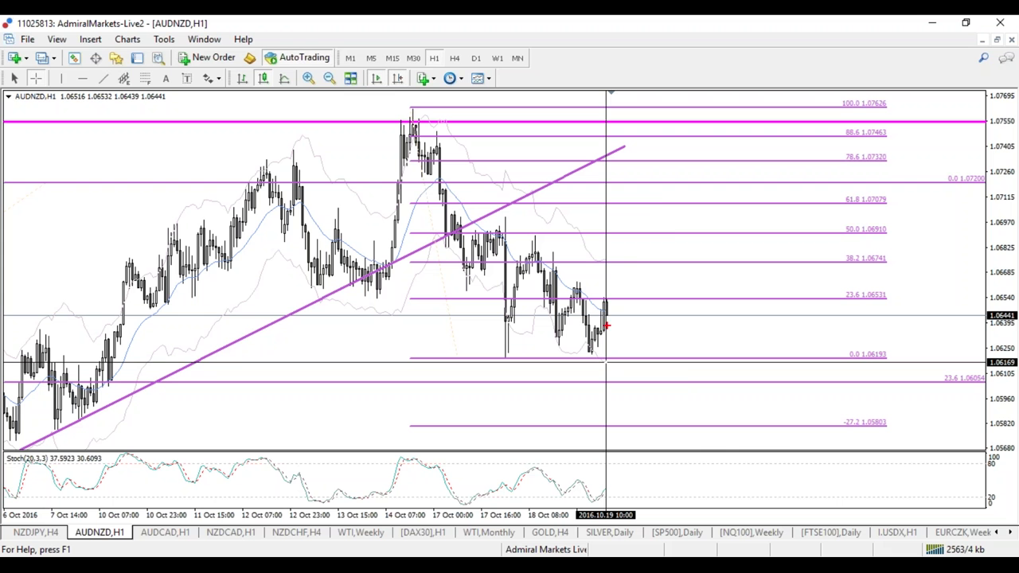
{"action": "mouse_move", "coordinate": [607, 305]}
{"action": "left_mouse_down"}
{"action": "mouse_move", "coordinate": [660, 204]}
{"action": "mouse_move", "coordinate": [701, 443]}
{"action": "mouse_move", "coordinate": [701, 468]}
{"action": "mouse_move", "coordinate": [681, 475]}
{"action": "left_mouse_up"}
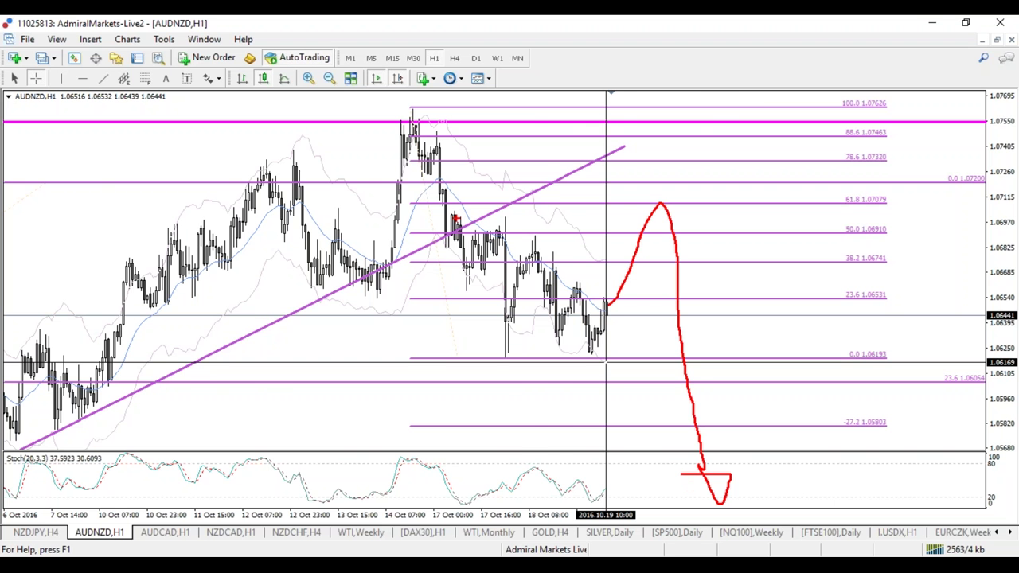
{"action": "key", "text": "Escape"}
Step: Back on AUDNZD H4, sketch the red decline toward the -61.8 Fibonacci level, then a green reversal from the -61.8 to -100 zone, clearing each sketch
{"action": "left_click", "coordinate": [454, 58]}
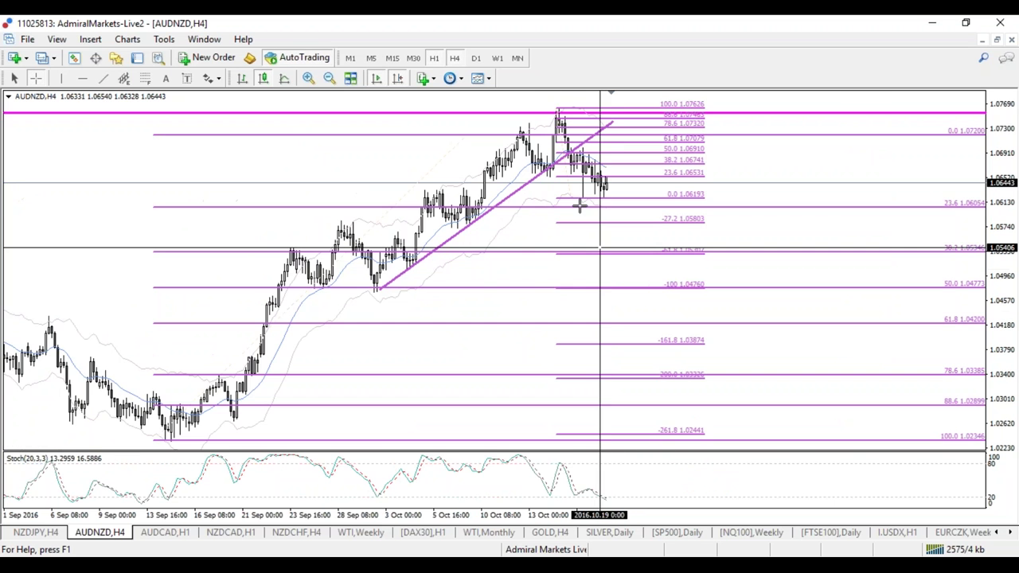
{"action": "mouse_move", "coordinate": [557, 119]}
{"action": "left_mouse_down"}
{"action": "mouse_move", "coordinate": [586, 210]}
{"action": "mouse_move", "coordinate": [611, 163]}
{"action": "left_mouse_up"}
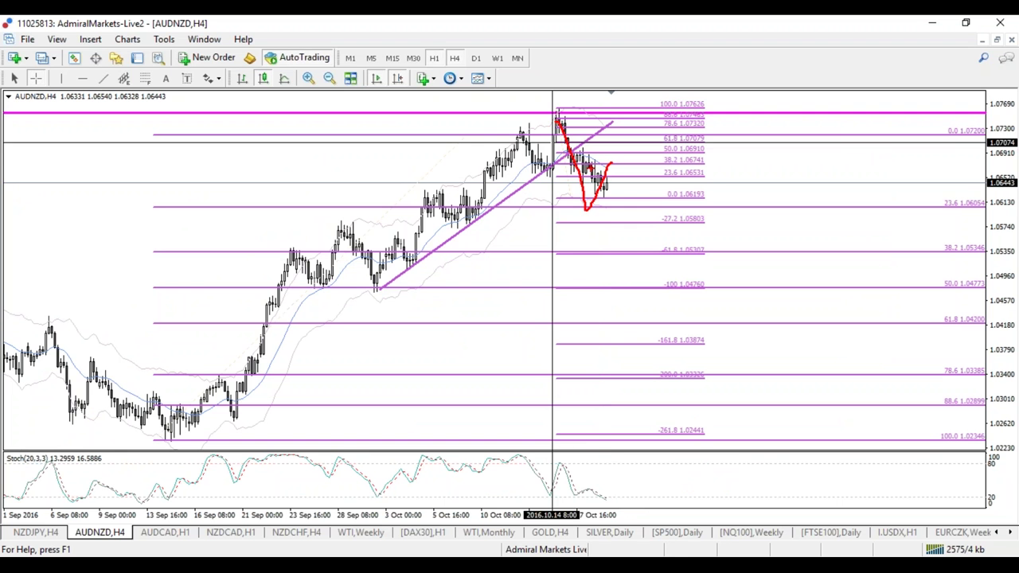
{"action": "key", "text": "Escape"}
{"action": "mouse_move", "coordinate": [568, 125]}
{"action": "left_mouse_down"}
{"action": "mouse_move", "coordinate": [592, 162]}
{"action": "mouse_move", "coordinate": [627, 166]}
{"action": "mouse_move", "coordinate": [647, 240]}
{"action": "mouse_move", "coordinate": [637, 259]}
{"action": "mouse_move", "coordinate": [664, 252]}
{"action": "left_mouse_up"}
{"action": "key", "text": "Escape"}
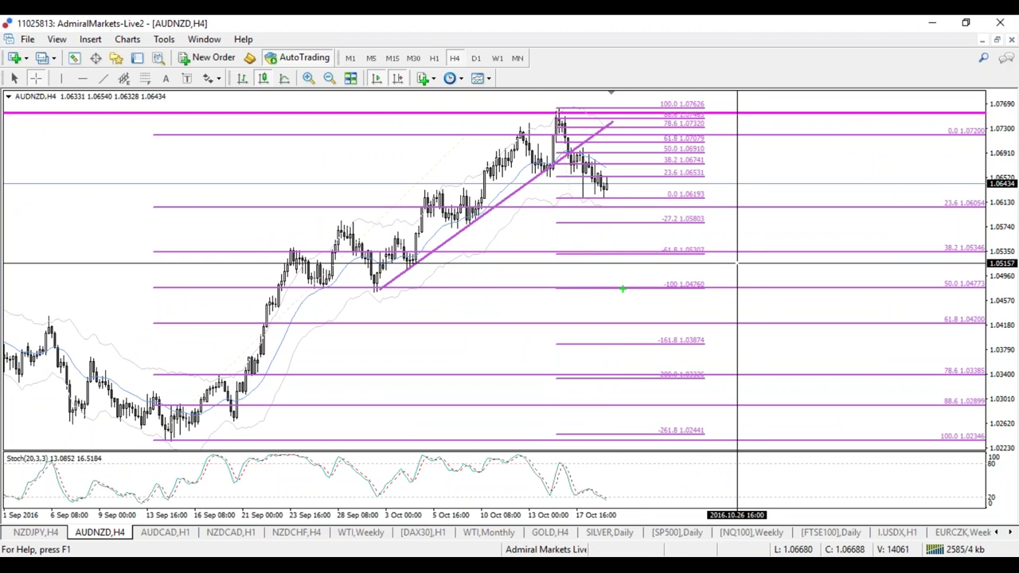
{"action": "mouse_move", "coordinate": [620, 253]}
{"action": "left_mouse_down"}
{"action": "mouse_move", "coordinate": [643, 256]}
{"action": "mouse_move", "coordinate": [660, 284]}
{"action": "mouse_move", "coordinate": [790, 156]}
{"action": "mouse_move", "coordinate": [793, 135]}
{"action": "mouse_move", "coordinate": [748, 172]}
{"action": "left_mouse_up"}
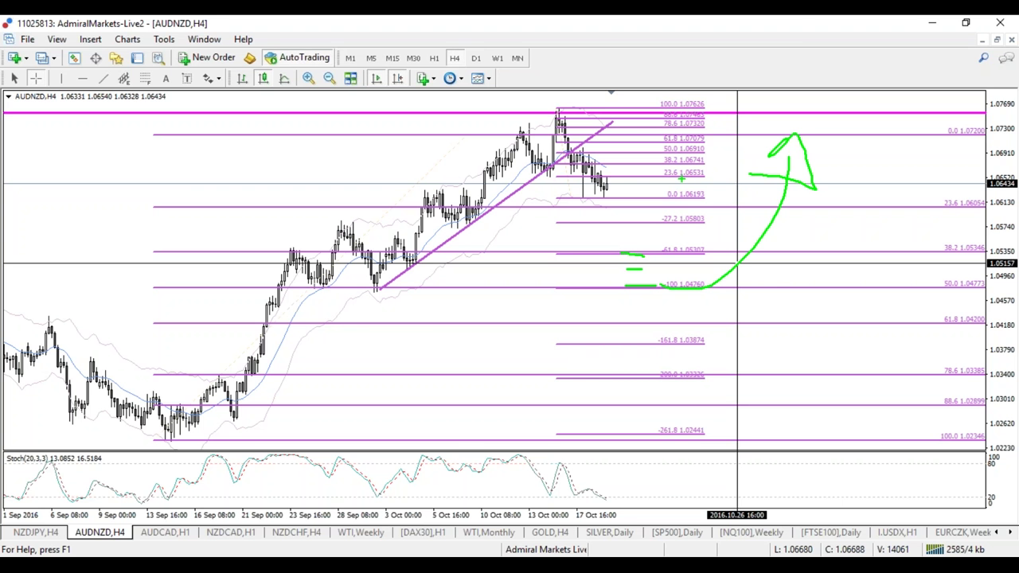
{"action": "key", "text": "Escape"}
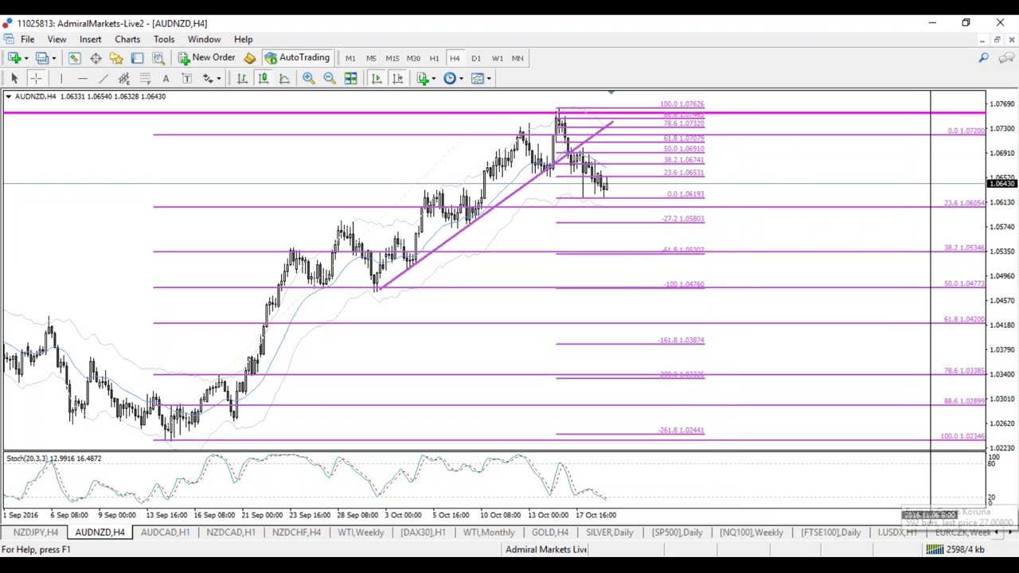
Step: Go back through the open charts to the NZDUSD H1 chart and display it
{"action": "left_click", "coordinate": [995, 532]}
{"action": "left_click", "coordinate": [996, 532]}
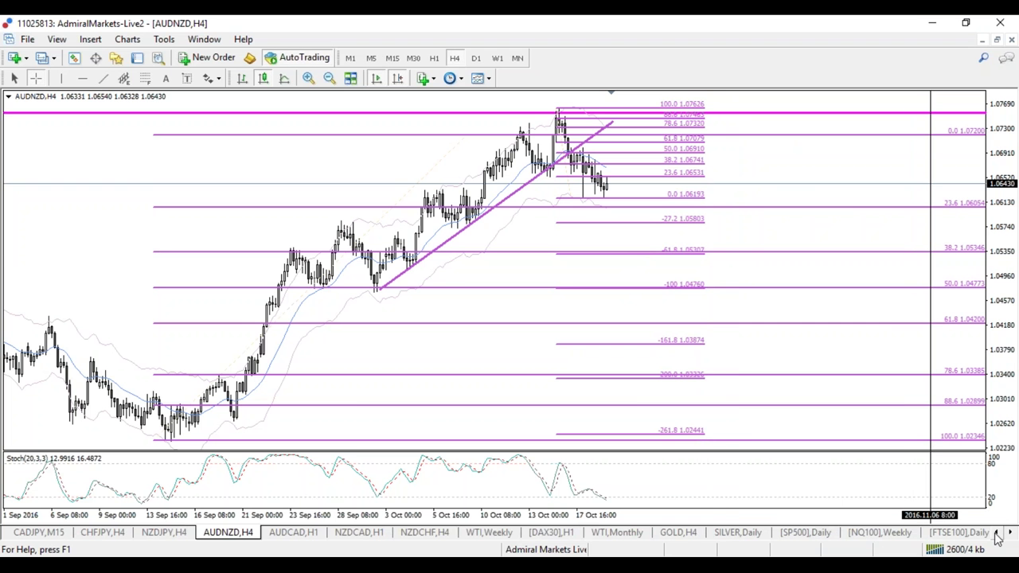
{"action": "left_click", "coordinate": [996, 532]}
{"action": "left_click", "coordinate": [995, 532]}
{"action": "left_click", "coordinate": [996, 532]}
{"action": "left_click", "coordinate": [995, 533]}
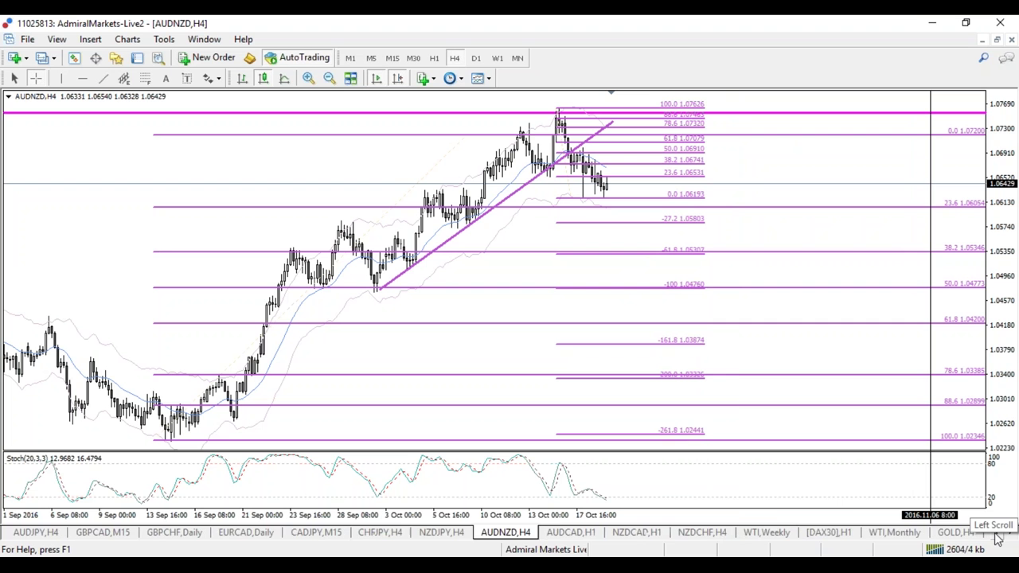
{"action": "left_click", "coordinate": [995, 532]}
{"action": "left_click", "coordinate": [996, 533]}
{"action": "left_click", "coordinate": [995, 532]}
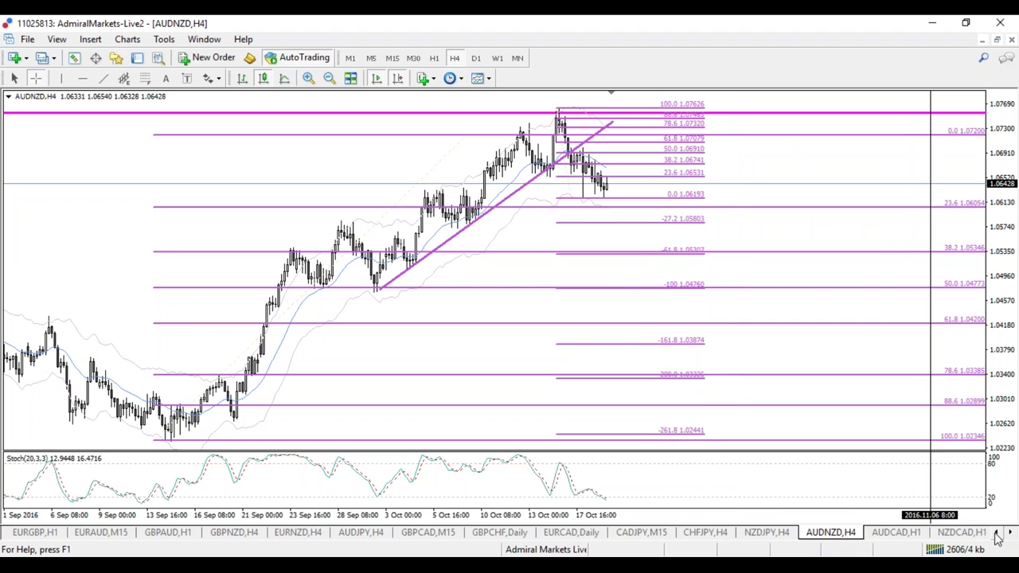
{"action": "left_click", "coordinate": [996, 532]}
{"action": "left_click", "coordinate": [996, 532]}
{"action": "left_click", "coordinate": [996, 532]}
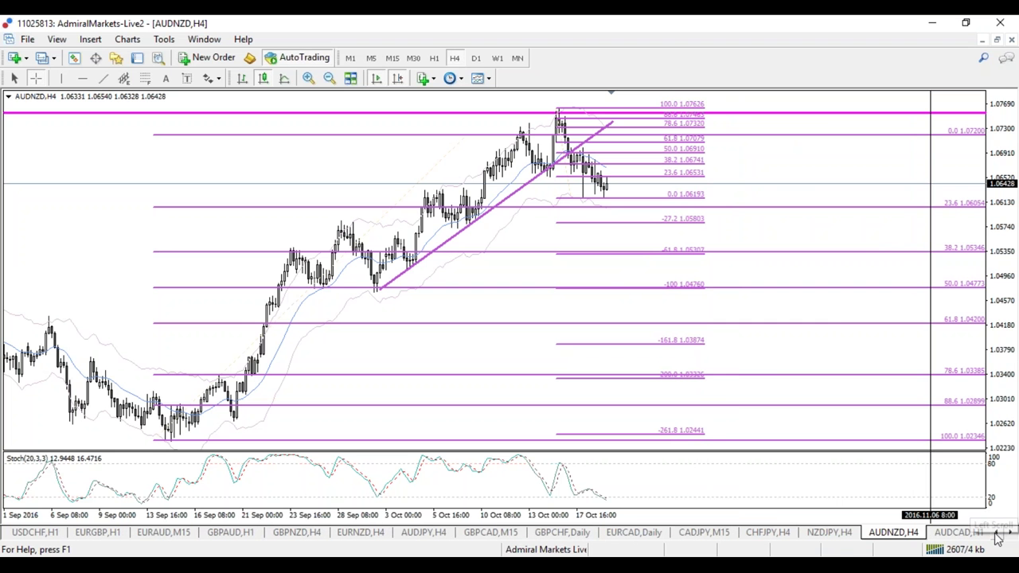
{"action": "left_click", "coordinate": [995, 532]}
{"action": "left_click", "coordinate": [995, 532]}
{"action": "left_click", "coordinate": [39, 533]}
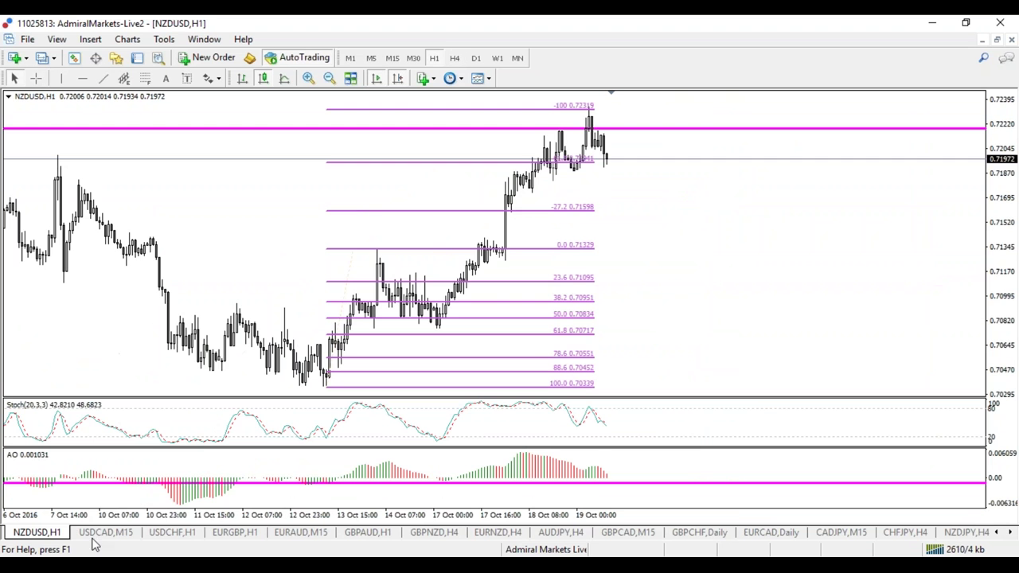
Step: Trace the NZDUSD H1 rise from 18 October to the 19 October high, and compare the H1 and H4 charts around the resistance line
{"action": "left_click", "coordinate": [36, 78]}
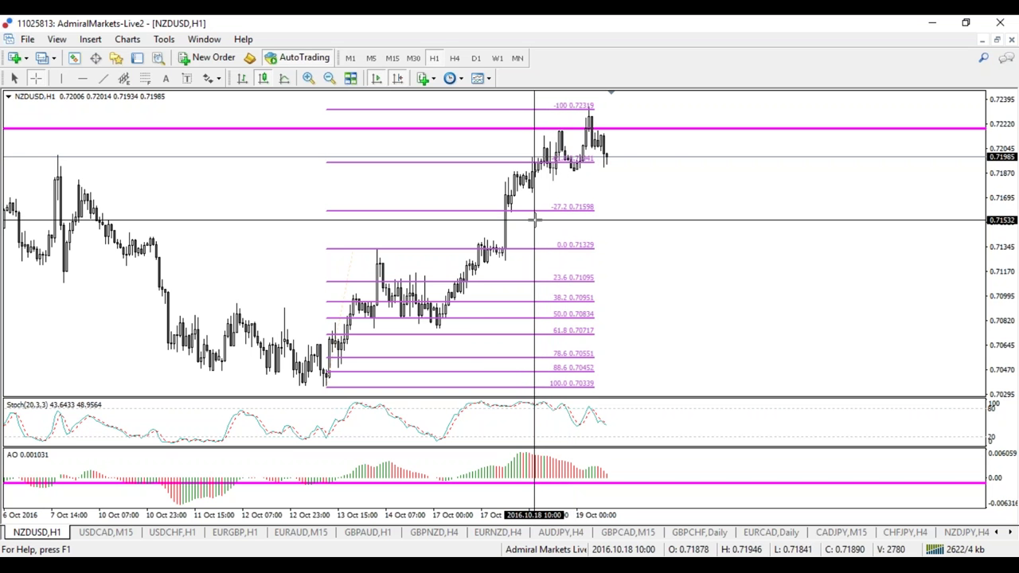
{"action": "left_click_drag", "start_coordinate": [531, 172], "coordinate": [591, 108]}
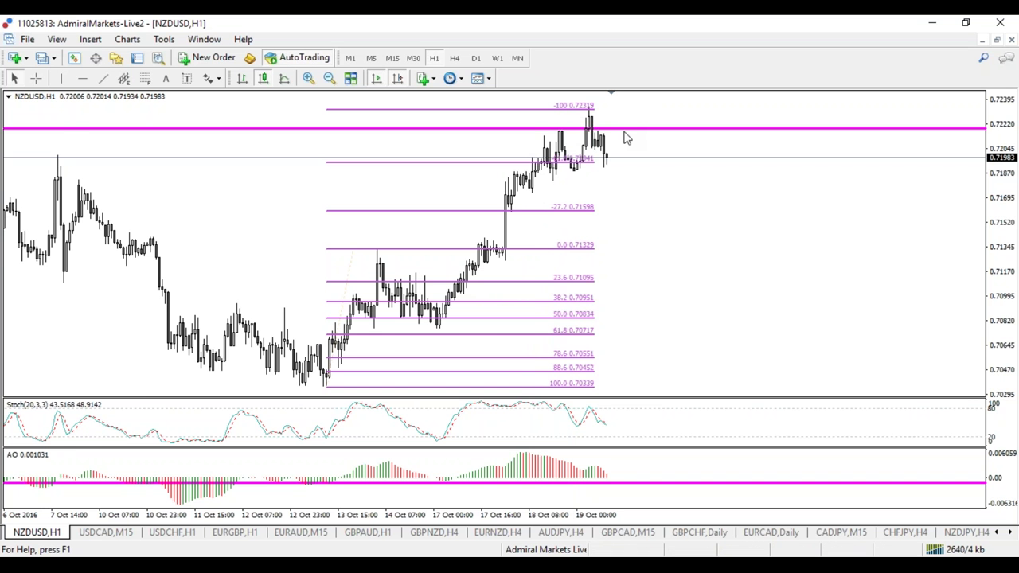
{"action": "left_click", "coordinate": [456, 62]}
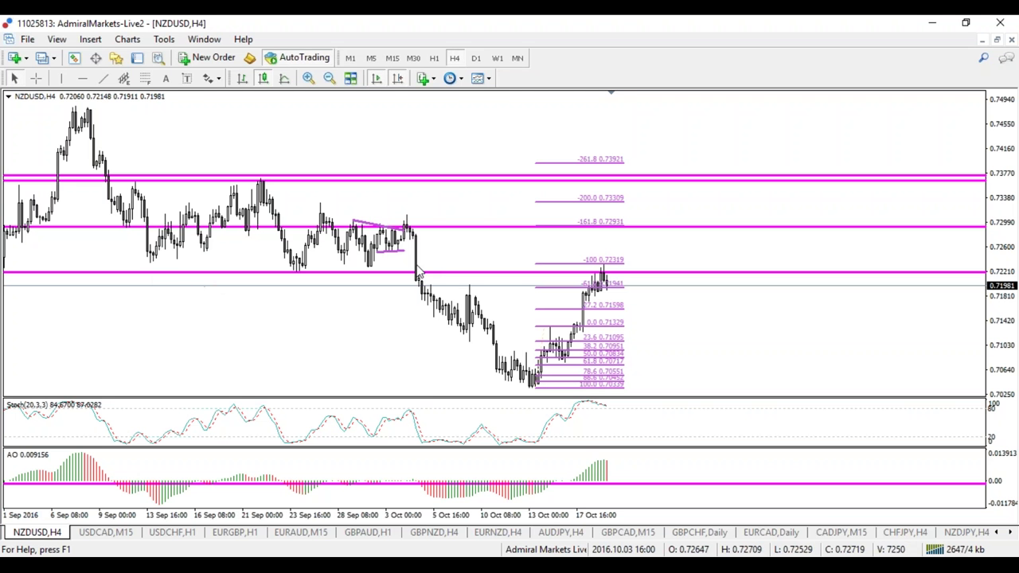
{"action": "left_click", "coordinate": [434, 59]}
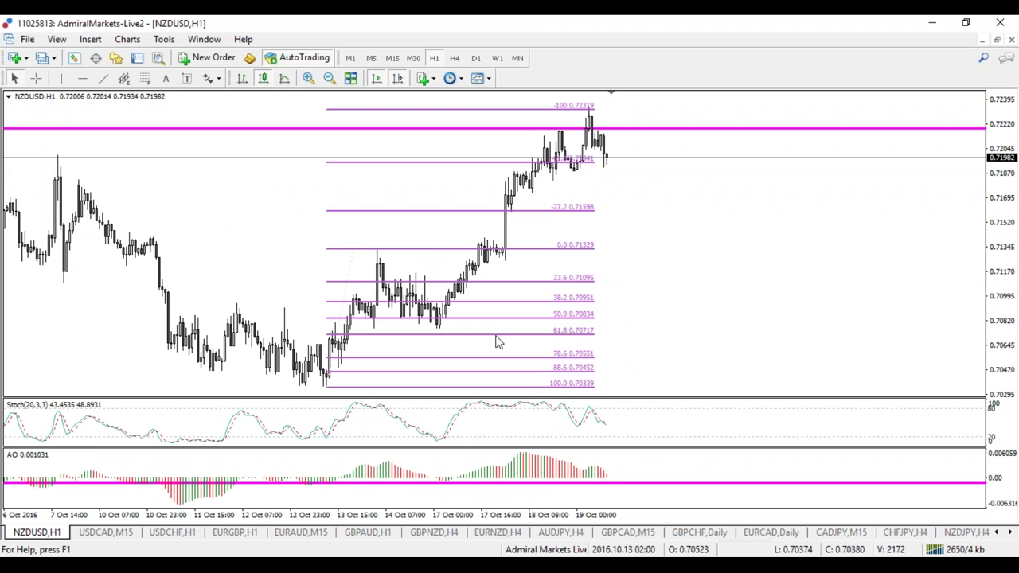
{"action": "left_click", "coordinate": [459, 58]}
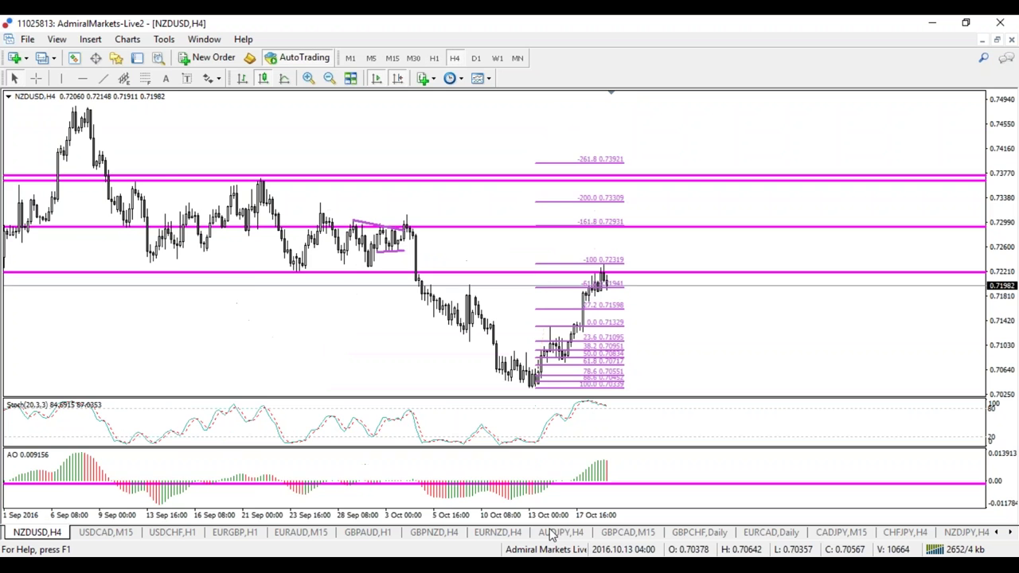
Step: Inspect the NZDUSD H4 rise from 18 October up to the resistance line with the crosshair
{"action": "left_click_drag", "start_coordinate": [546, 518], "coordinate": [561, 518]}
{"action": "key", "text": "minus"}
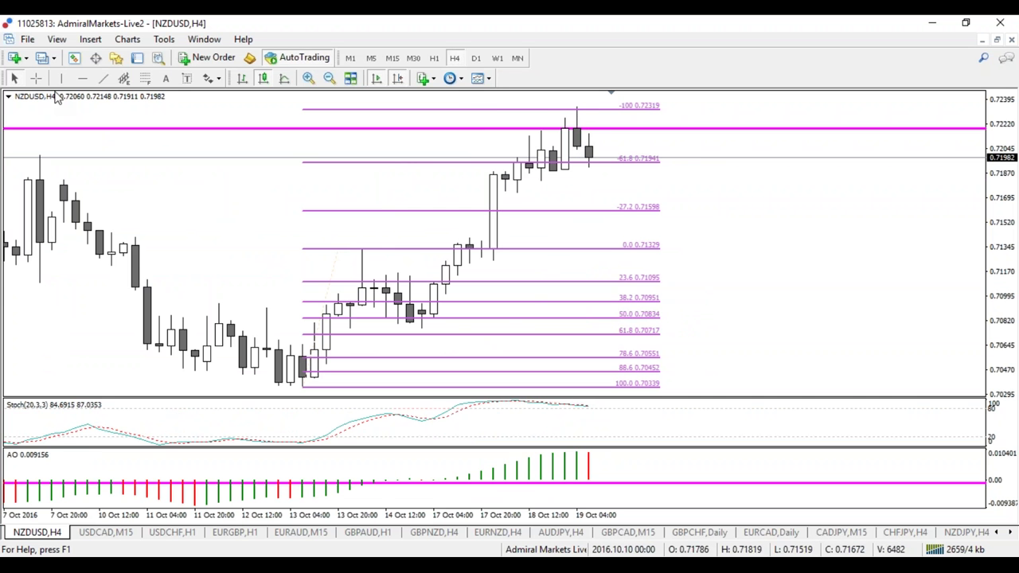
{"action": "left_click", "coordinate": [35, 78]}
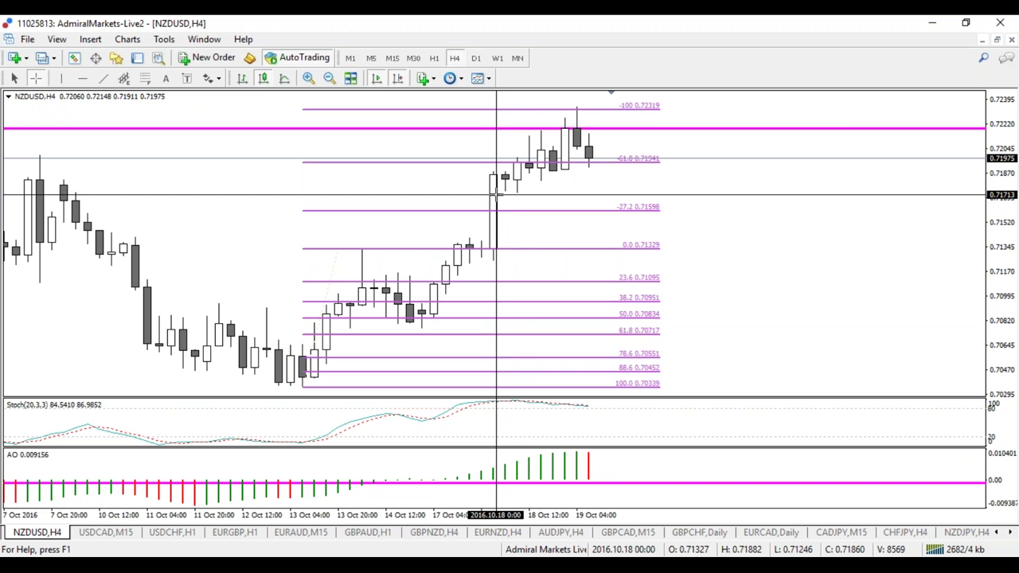
{"action": "left_click", "coordinate": [601, 346]}
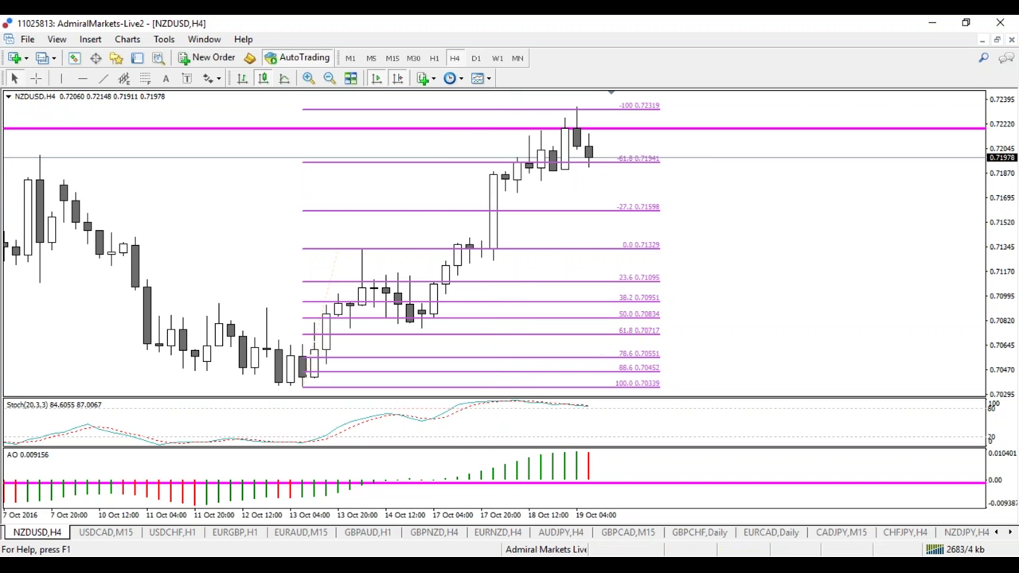
{"action": "key", "text": "plus"}
{"action": "mouse_move", "coordinate": [564, 129]}
{"action": "left_mouse_down"}
{"action": "mouse_move", "coordinate": [548, 87]}
{"action": "mouse_move", "coordinate": [567, 113]}
{"action": "left_mouse_up"}
{"action": "key", "text": "Escape"}
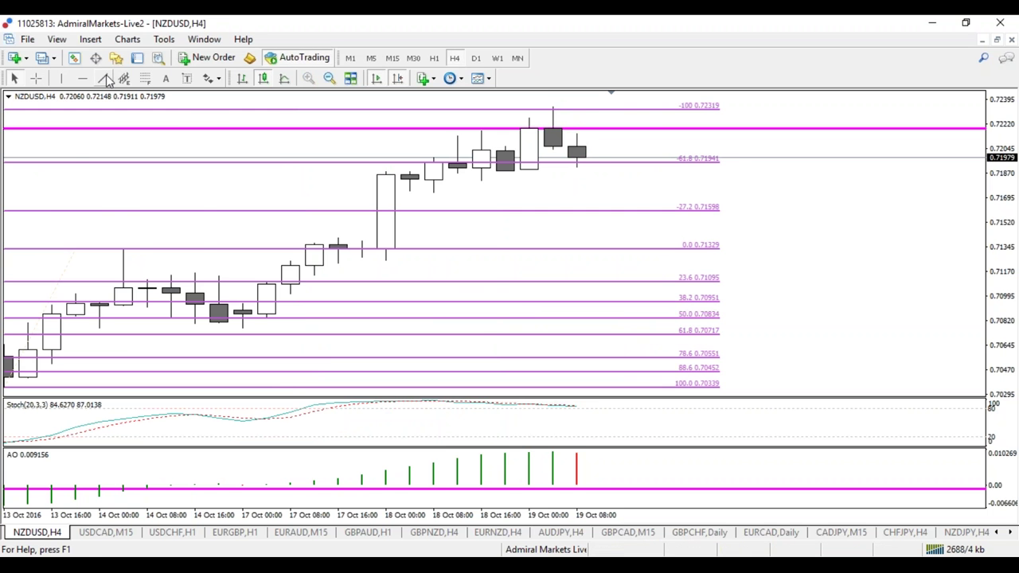
{"action": "left_click", "coordinate": [90, 39]}
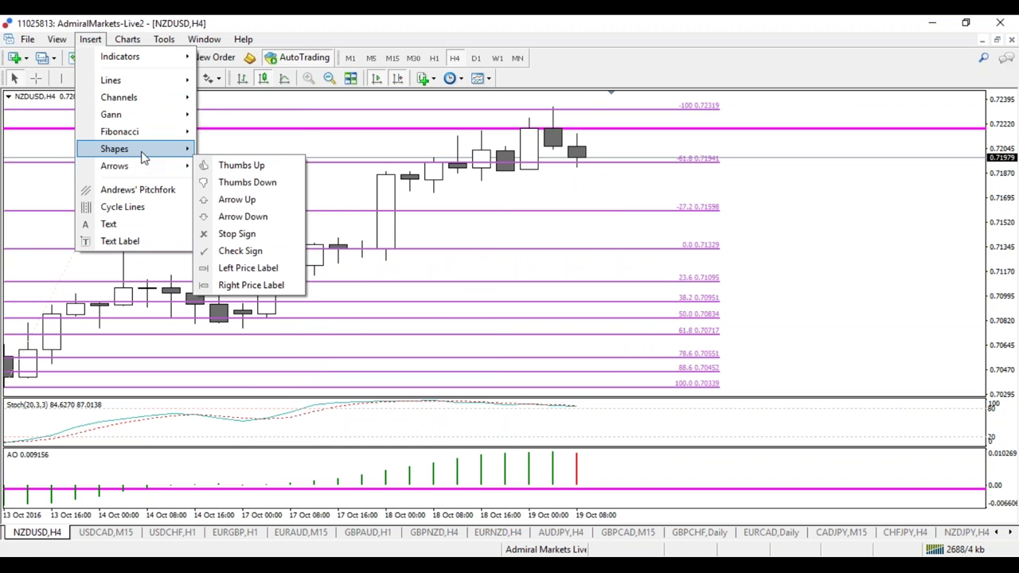
{"action": "mouse_move", "coordinate": [142, 153]}
{"action": "left_click", "coordinate": [230, 149]}
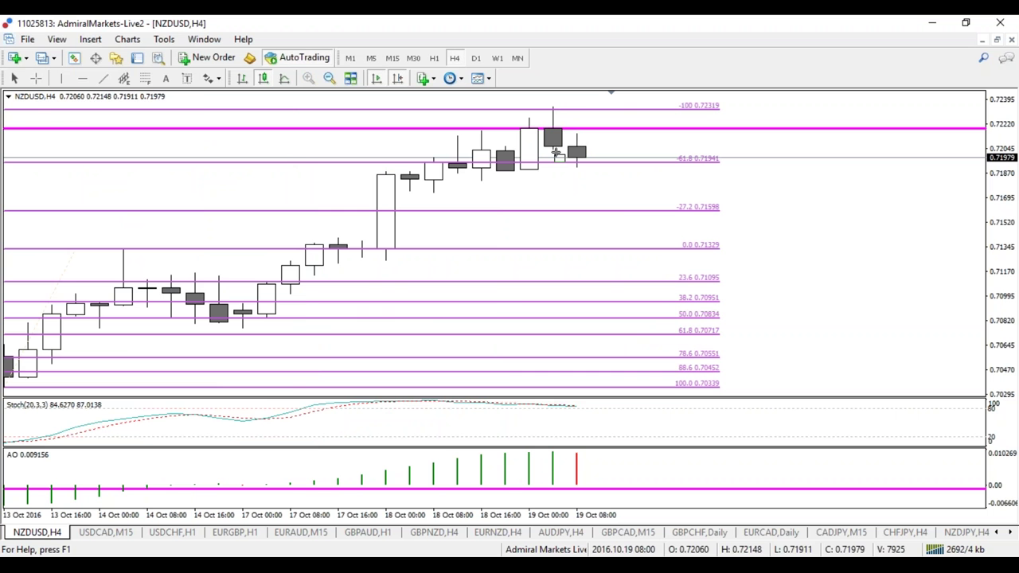
{"action": "left_click", "coordinate": [89, 39]}
{"action": "mouse_move", "coordinate": [137, 163]}
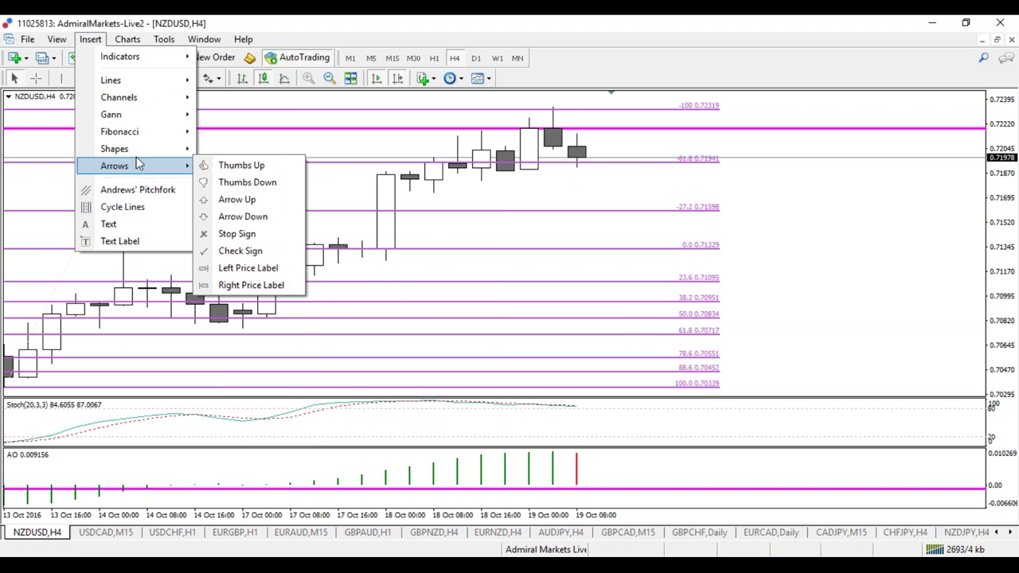
{"action": "left_click", "coordinate": [233, 149]}
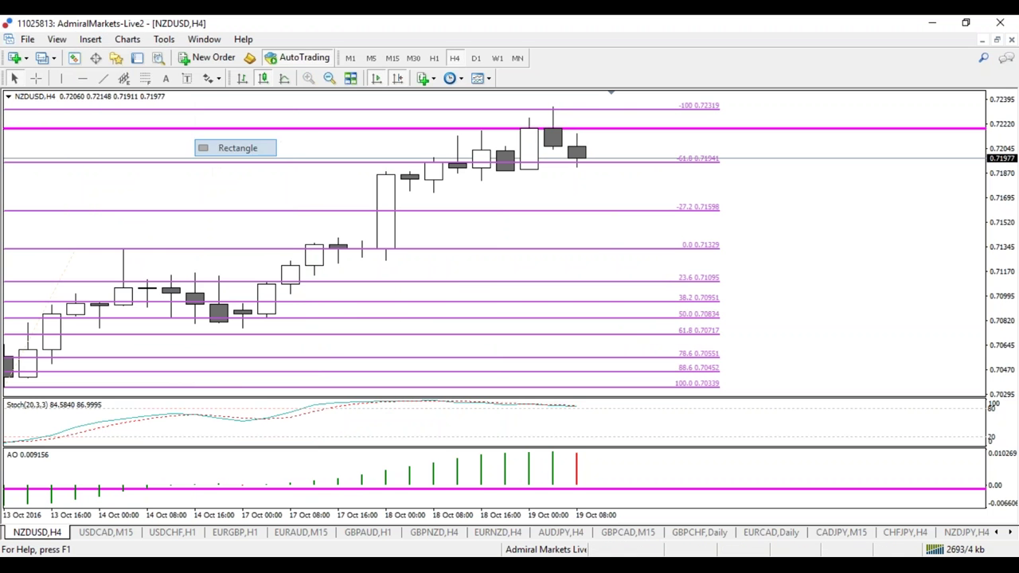
{"action": "key", "text": "Escape"}
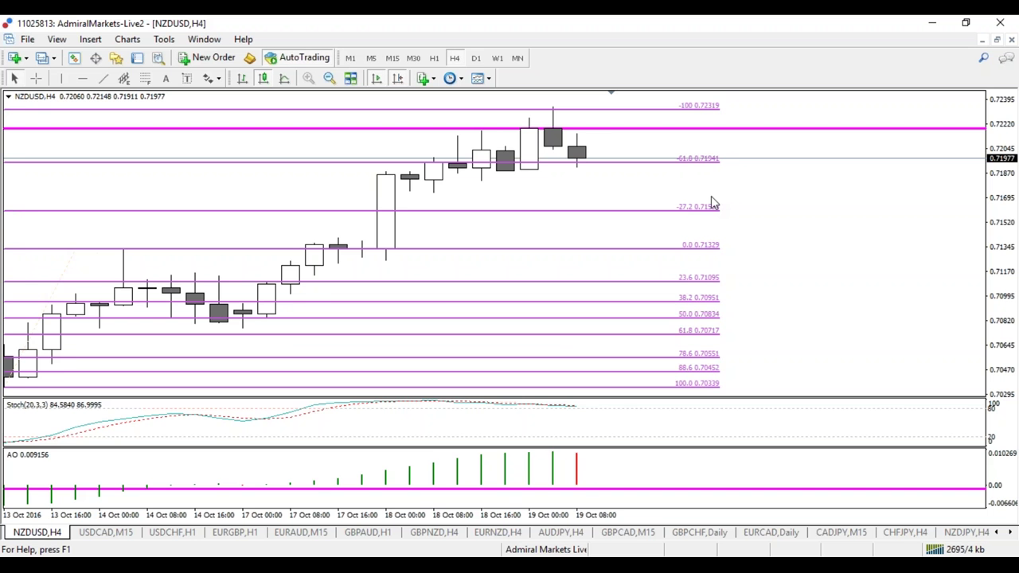
{"action": "scroll", "coordinate": [653, 187], "scroll_direction": "up", "scroll_amount": 1}
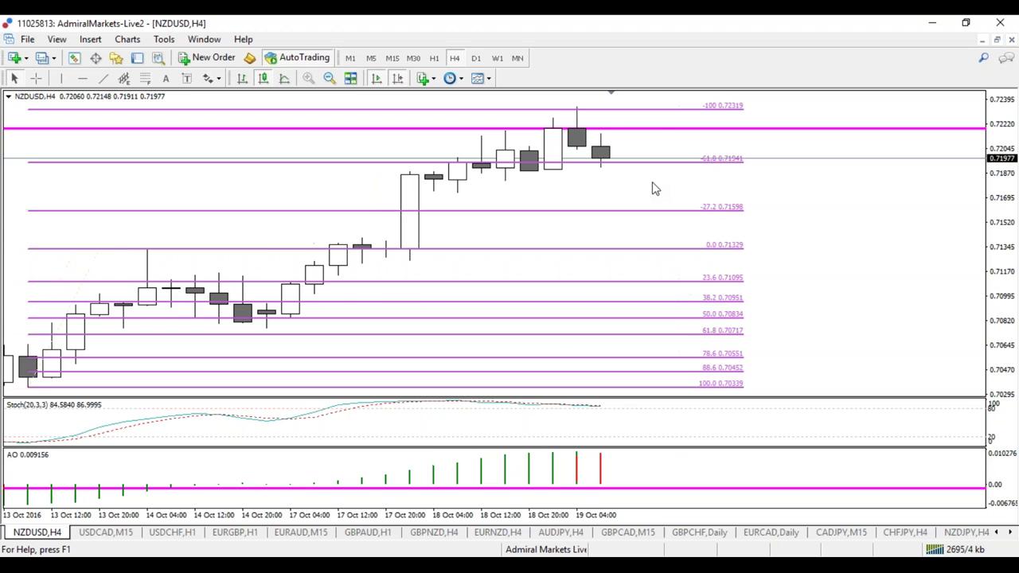
{"action": "left_click", "coordinate": [89, 39]}
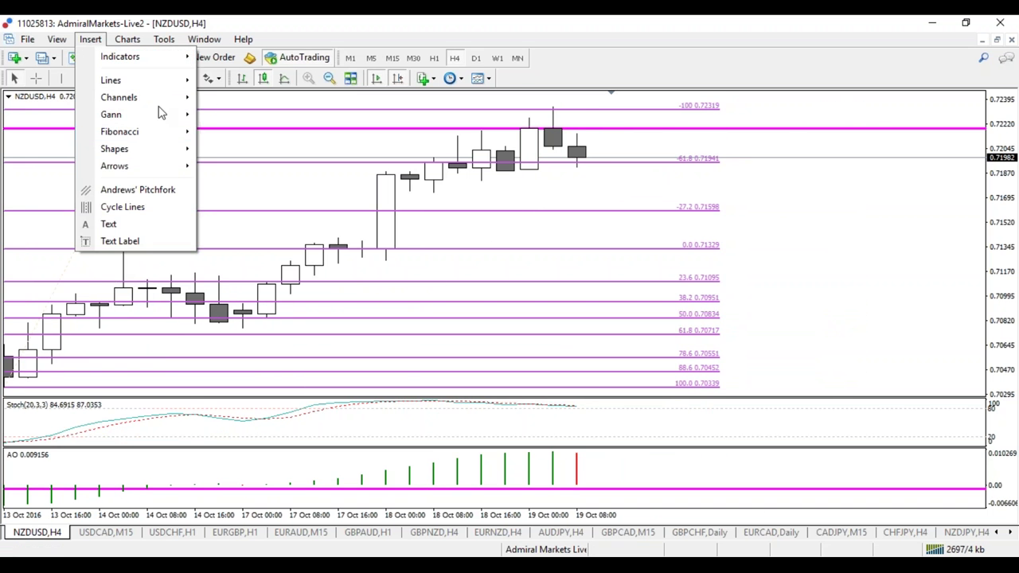
{"action": "mouse_move", "coordinate": [157, 150]}
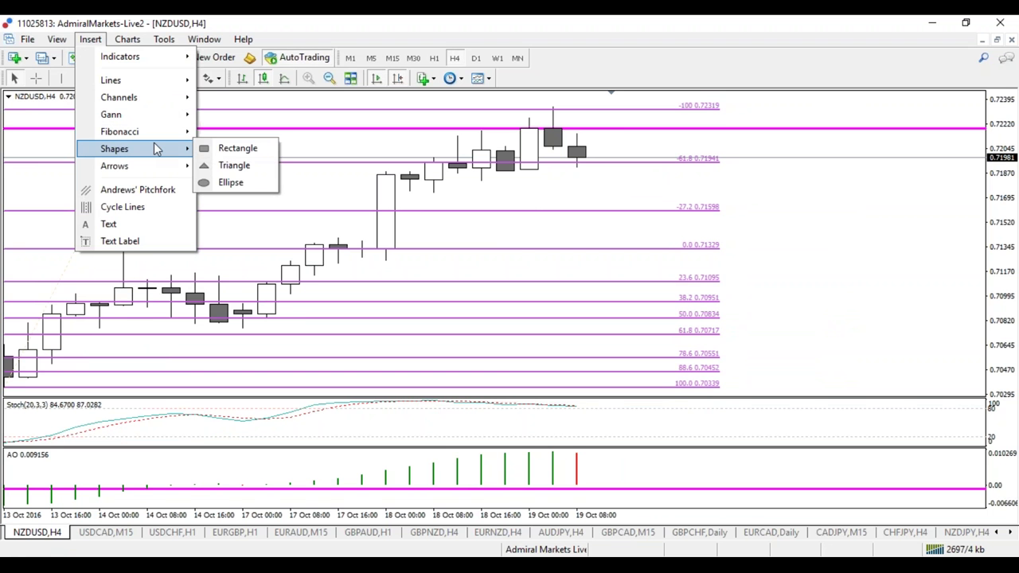
{"action": "left_click", "coordinate": [227, 166]}
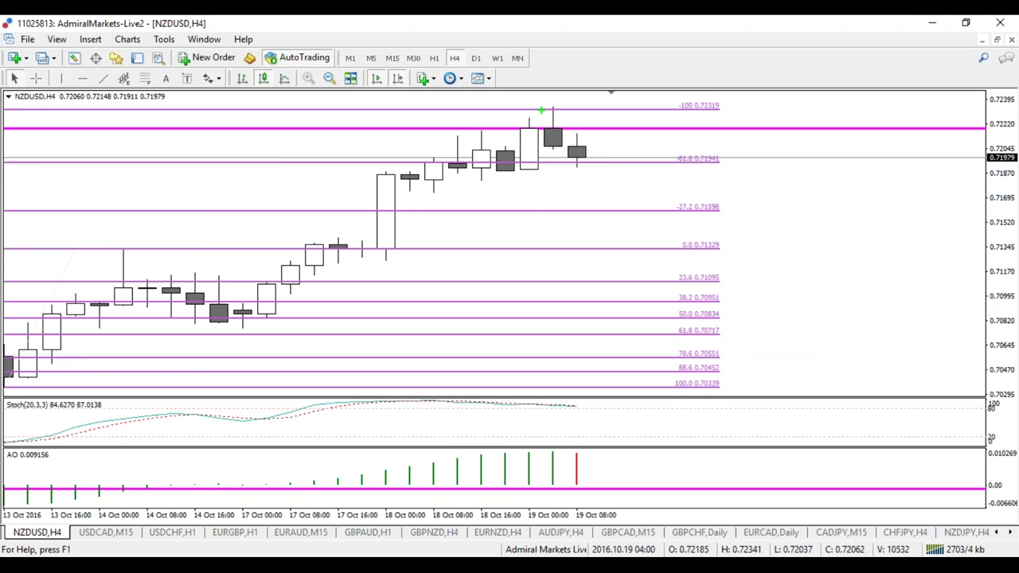
Step: Circle in green the 19 October 04:00 candle at the resistance line and a long-wicked 18 October candle, clearing each mark
{"action": "mouse_move", "coordinate": [546, 108]}
{"action": "left_mouse_down"}
{"action": "mouse_move", "coordinate": [557, 168]}
{"action": "mouse_move", "coordinate": [565, 105]}
{"action": "mouse_move", "coordinate": [536, 102]}
{"action": "left_mouse_up"}
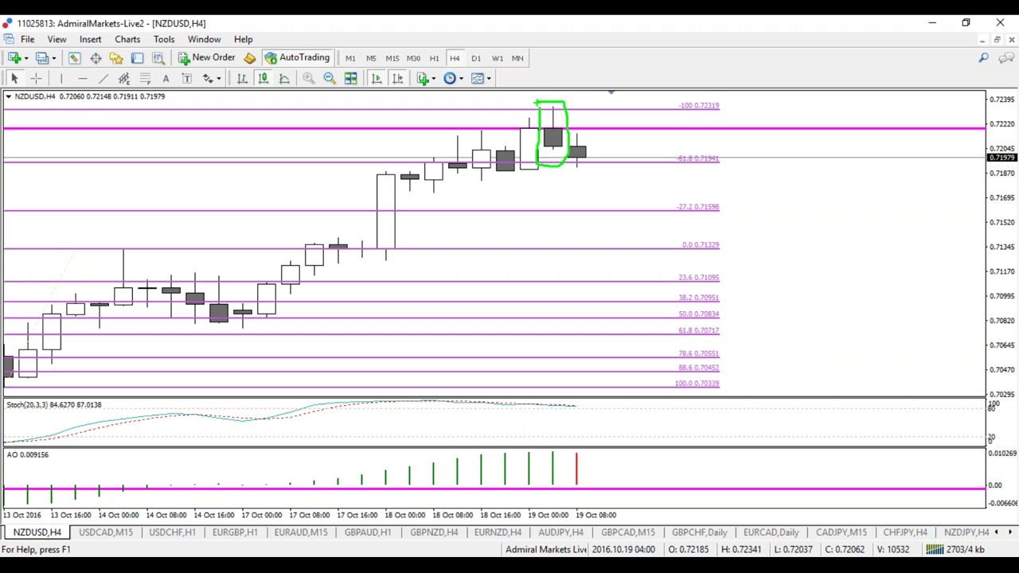
{"action": "key", "text": "Escape"}
{"action": "key", "text": "ctrl+2"}
{"action": "mouse_move", "coordinate": [468, 141]}
{"action": "left_mouse_down"}
{"action": "mouse_move", "coordinate": [460, 138]}
{"action": "mouse_move", "coordinate": [460, 171]}
{"action": "mouse_move", "coordinate": [471, 132]}
{"action": "left_mouse_up"}
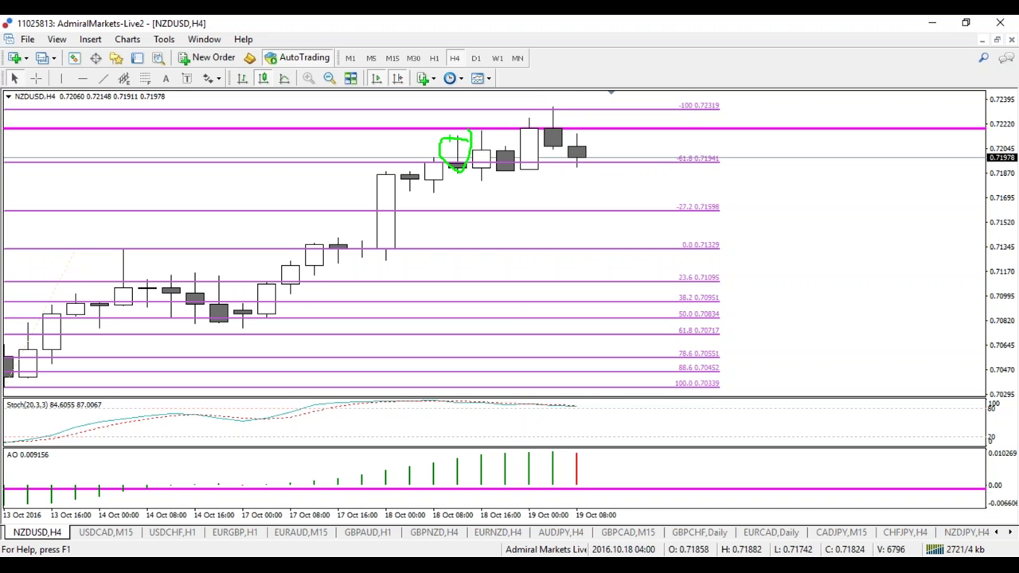
{"action": "key", "text": "Escape"}
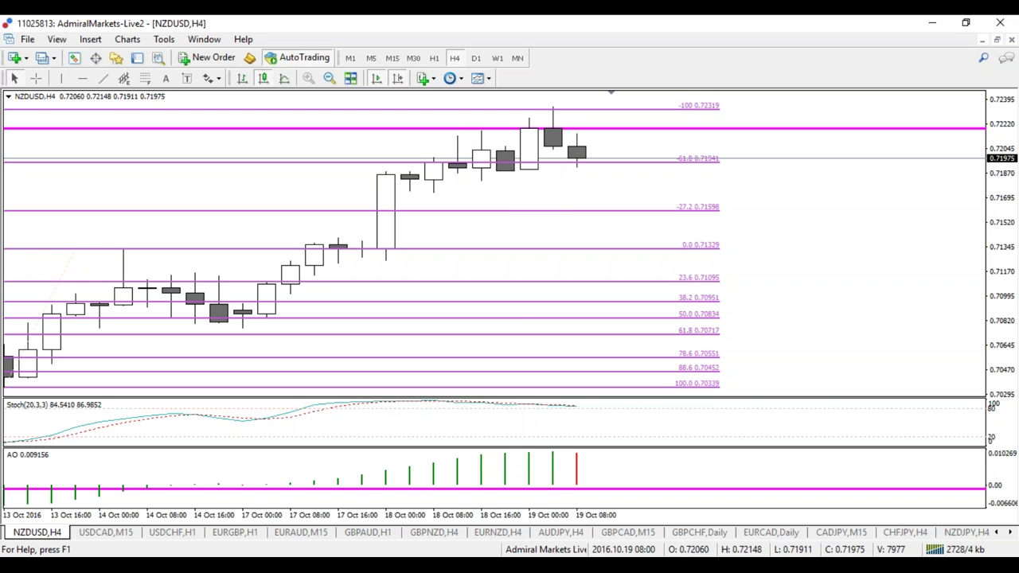
Step: Sketch a green line linking the Stochastic peak to the 18 October price, extend the Stochastic path downward, and clear the marks
{"action": "key", "text": "minus"}
{"action": "key", "text": "minus"}
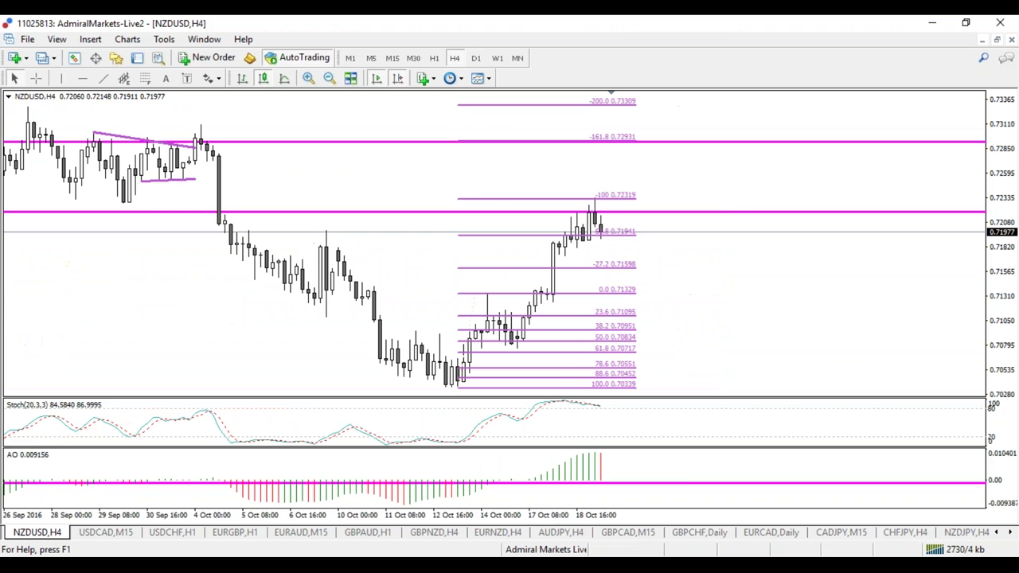
{"action": "mouse_move", "coordinate": [566, 398]}
{"action": "left_mouse_down"}
{"action": "mouse_move", "coordinate": [550, 402]}
{"action": "mouse_move", "coordinate": [571, 412]}
{"action": "mouse_move", "coordinate": [559, 396]}
{"action": "mouse_move", "coordinate": [563, 256]}
{"action": "left_mouse_up"}
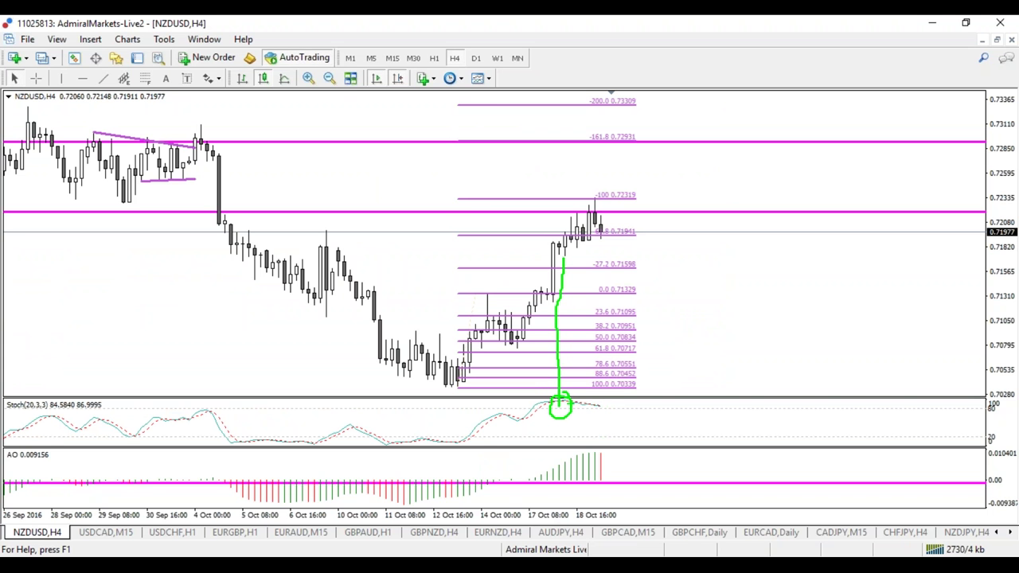
{"action": "left_click_drag", "start_coordinate": [566, 400], "coordinate": [621, 421]}
{"action": "key", "text": "Escape"}
{"action": "key", "text": "ctrl+2"}
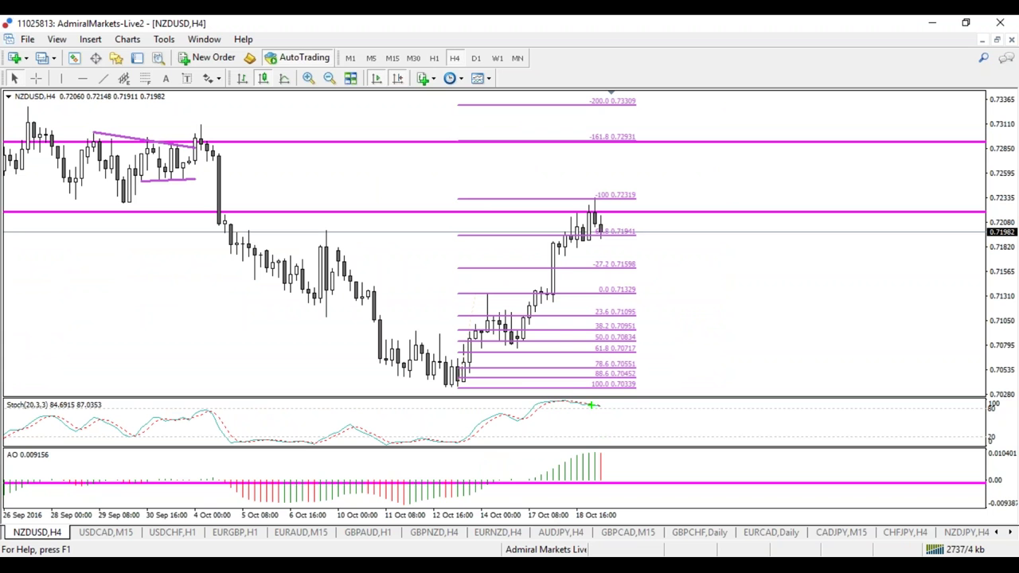
Step: Mark a falling Stochastic, the latest AO bars and the price high near the -100 Fibonacci level in green, and clear them
{"action": "left_click_drag", "start_coordinate": [590, 404], "coordinate": [618, 419]}
{"action": "mouse_move", "coordinate": [577, 462]}
{"action": "left_mouse_down"}
{"action": "mouse_move", "coordinate": [598, 454]}
{"action": "mouse_move", "coordinate": [615, 463]}
{"action": "left_mouse_up"}
{"action": "mouse_move", "coordinate": [602, 199]}
{"action": "left_mouse_down"}
{"action": "mouse_move", "coordinate": [583, 236]}
{"action": "mouse_move", "coordinate": [607, 196]}
{"action": "left_mouse_up"}
{"action": "key", "text": "Escape"}
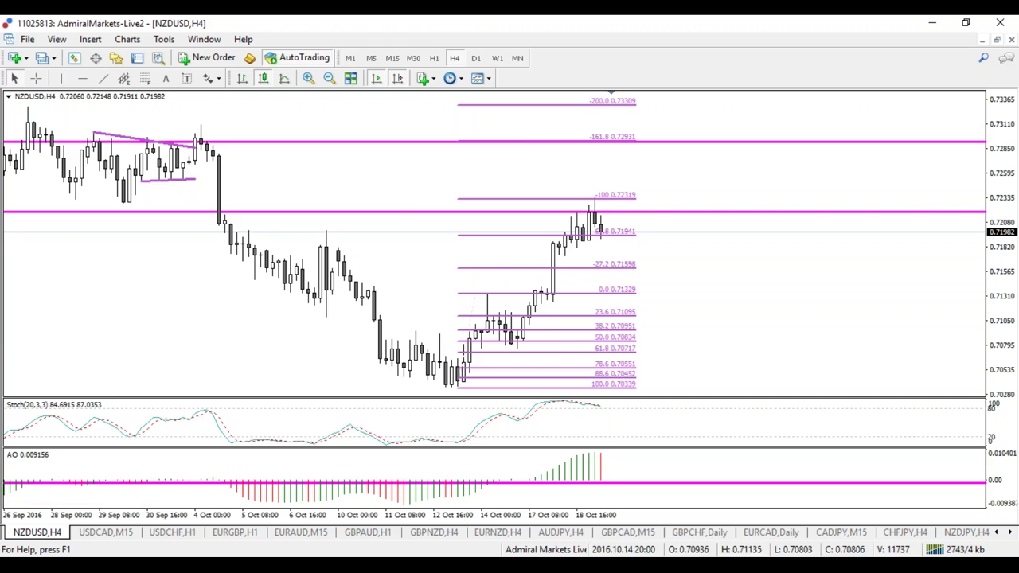
Step: Bring NZDUSD down through H1 to M15, sketch two green rising trendlines along the 18–19 October highs, and clear them
{"action": "left_click", "coordinate": [433, 57]}
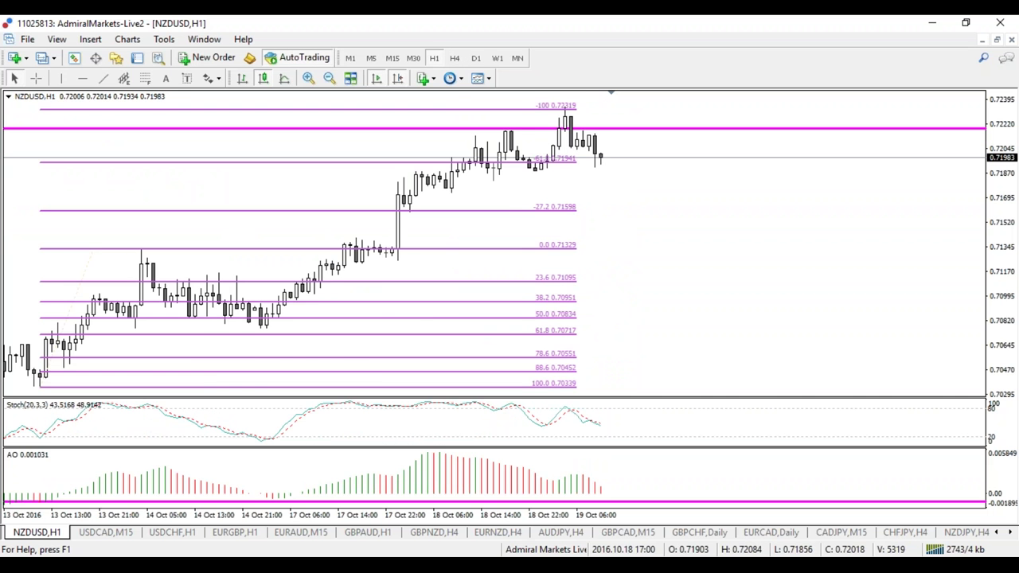
{"action": "key", "text": "minus"}
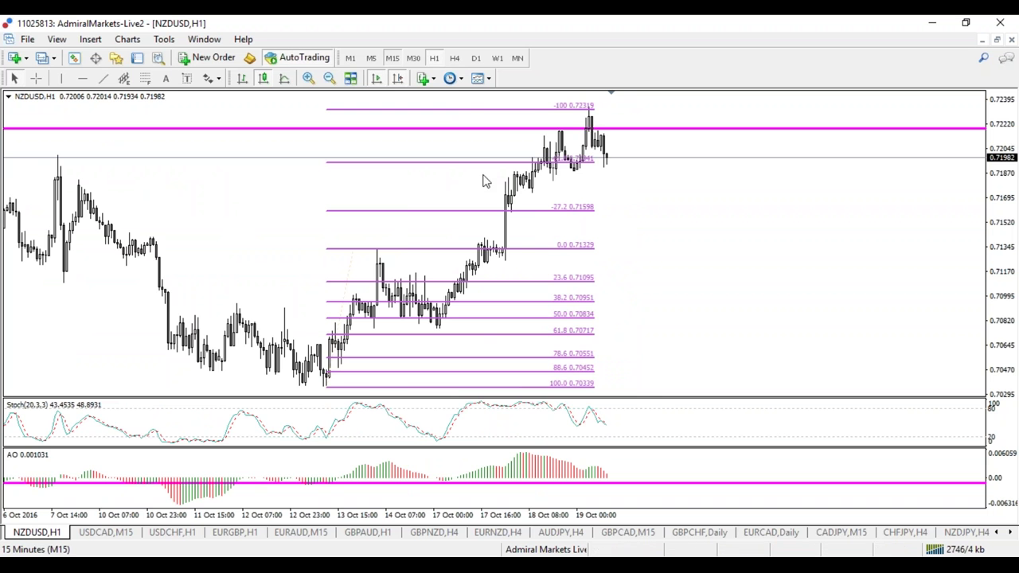
{"action": "key", "text": "minus"}
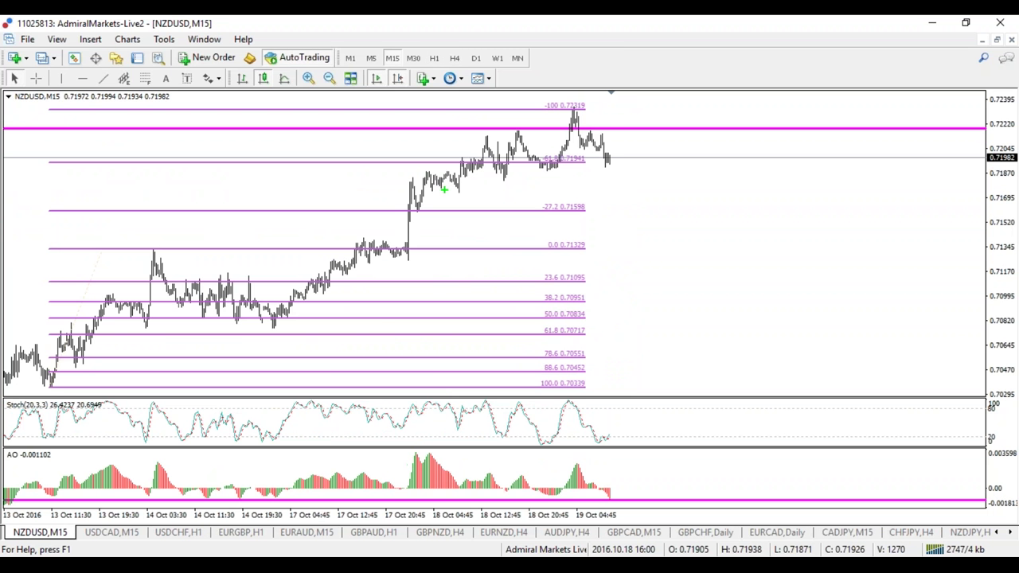
{"action": "left_click_drag", "start_coordinate": [536, 117], "coordinate": [397, 202]}
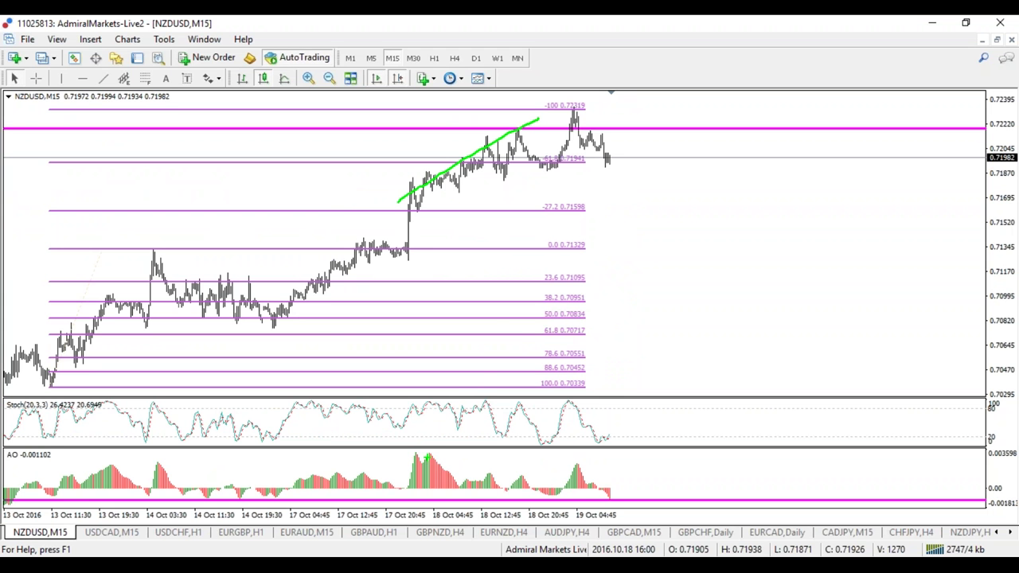
{"action": "left_click_drag", "start_coordinate": [595, 100], "coordinate": [334, 237]}
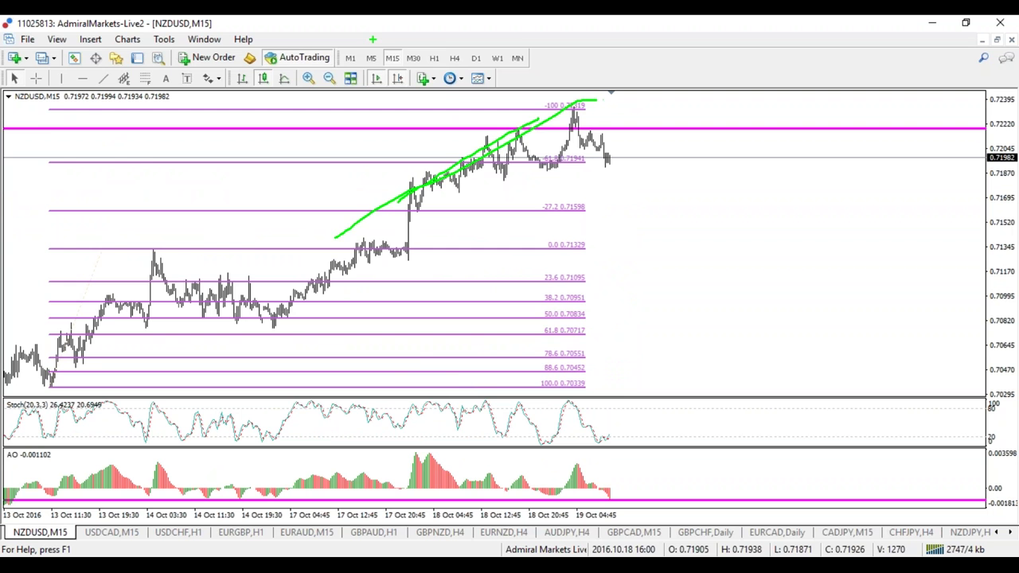
{"action": "key", "text": "Escape"}
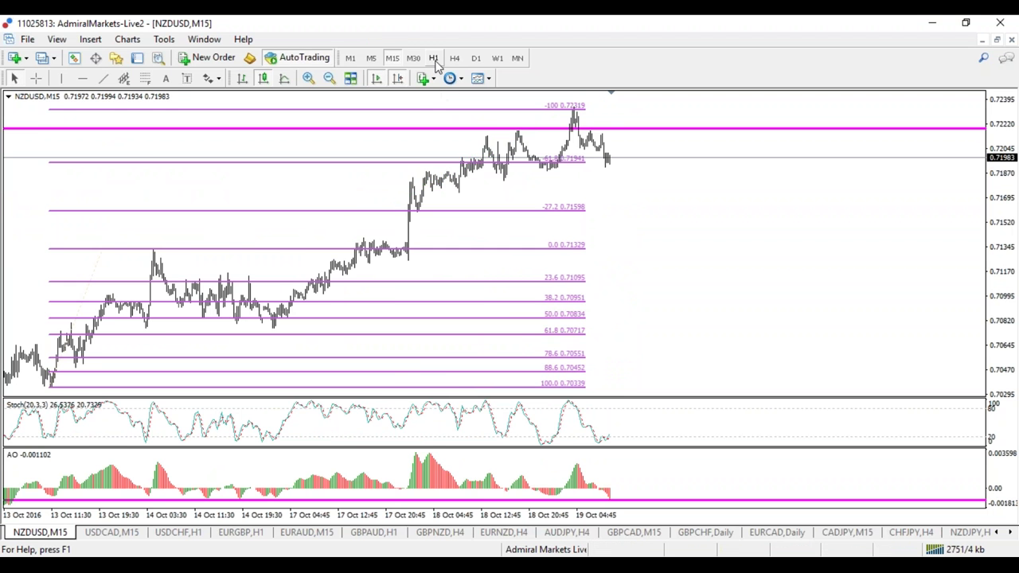
Step: Back on NZDUSD H1, sketch a green sideways zigzag below resistance and a rising line across the AO window, and clear both
{"action": "left_click", "coordinate": [433, 59]}
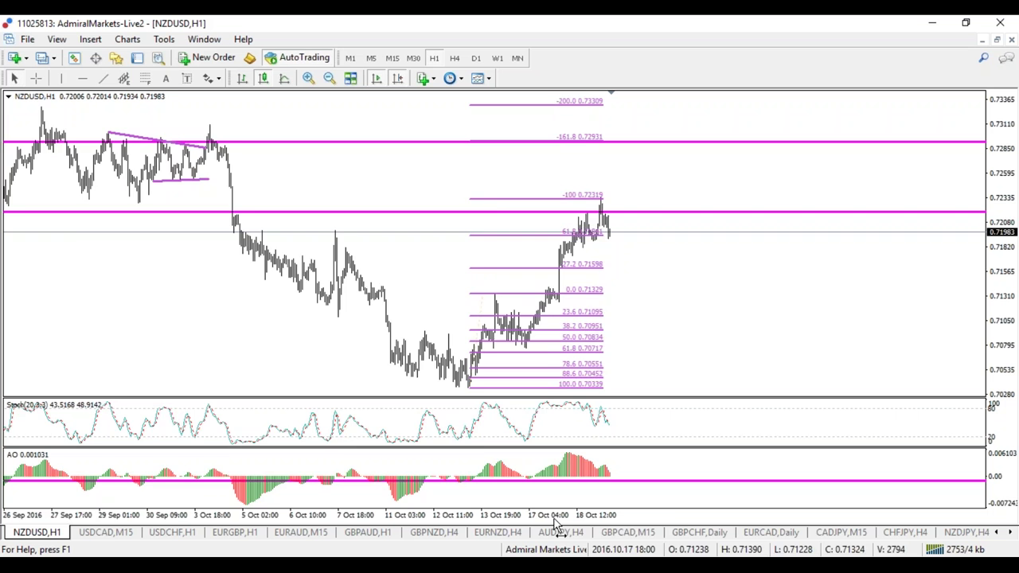
{"action": "key", "text": "plus"}
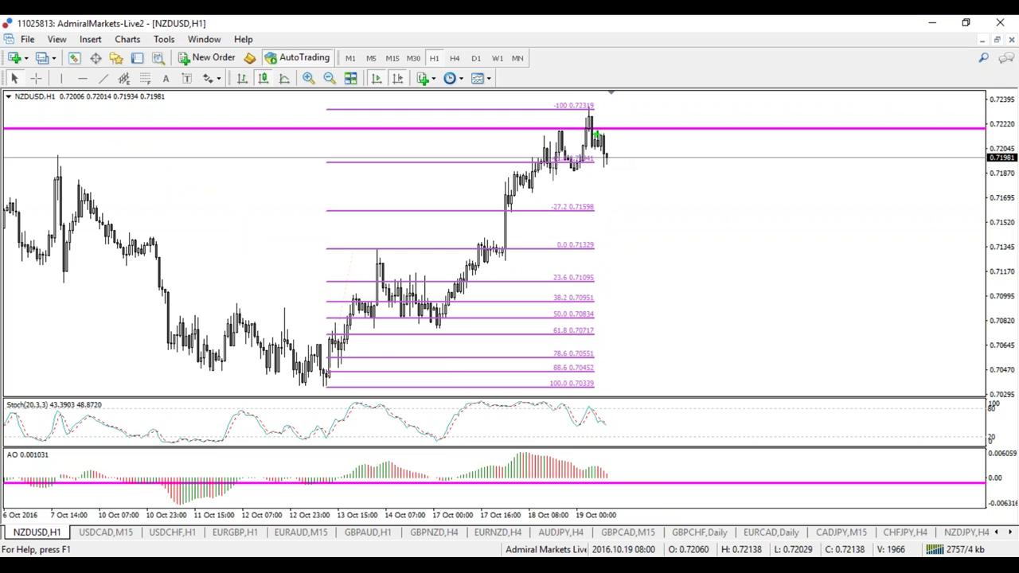
{"action": "mouse_move", "coordinate": [595, 124]}
{"action": "left_mouse_down"}
{"action": "mouse_move", "coordinate": [606, 163]}
{"action": "mouse_move", "coordinate": [724, 168]}
{"action": "left_mouse_up"}
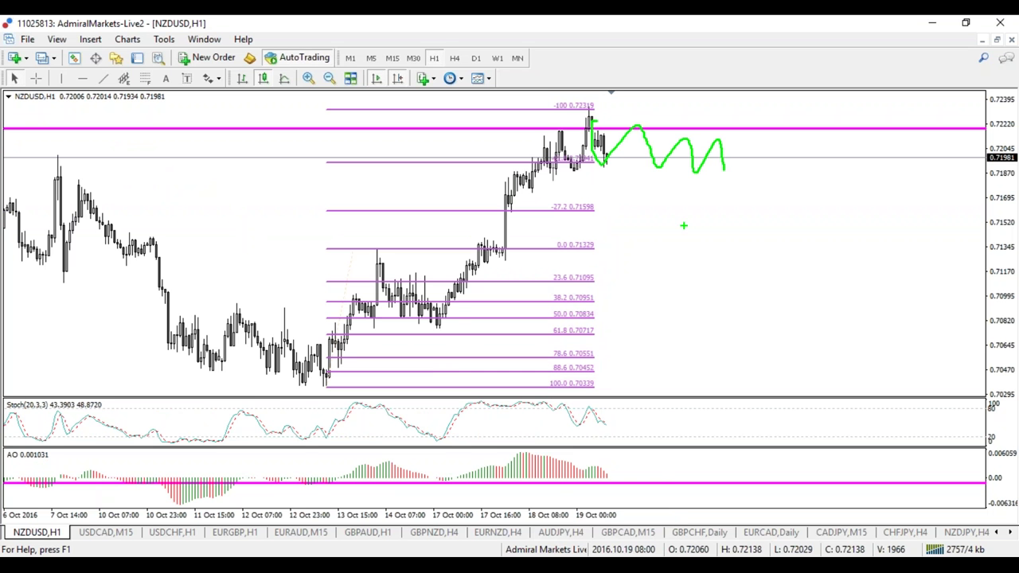
{"action": "left_click_drag", "start_coordinate": [593, 434], "coordinate": [113, 512]}
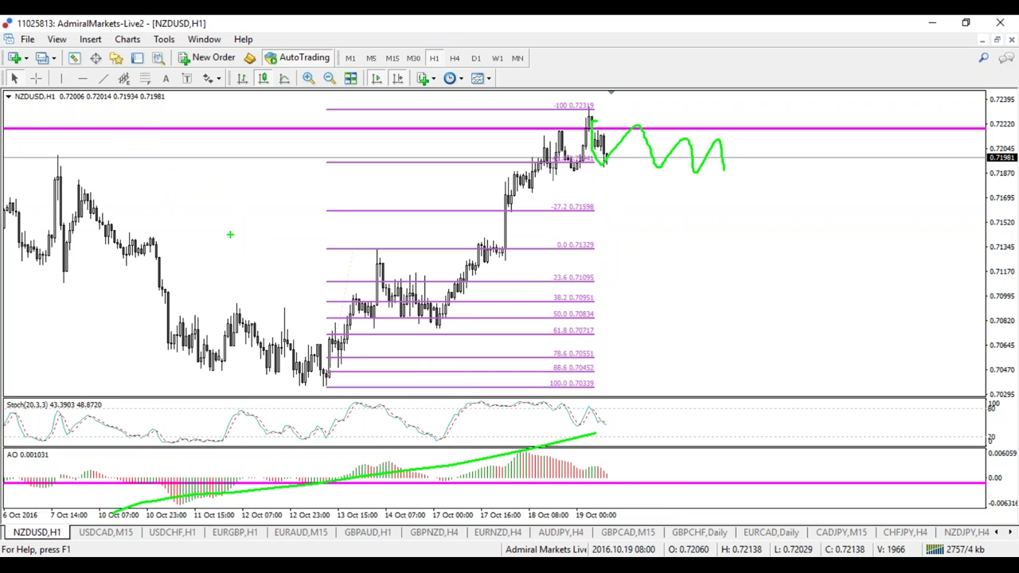
{"action": "key", "text": "Escape"}
Step: On NZDUSD H4, sketch the price path onward from the resistance line, clear it, and display the Daily chart
{"action": "left_click", "coordinate": [454, 58]}
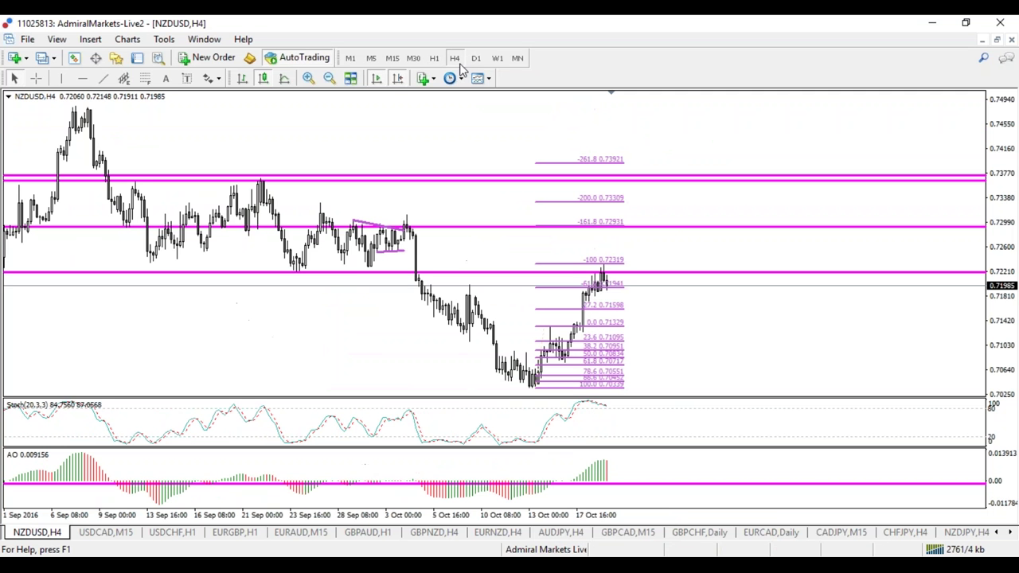
{"action": "mouse_move", "coordinate": [608, 276]}
{"action": "left_mouse_down"}
{"action": "mouse_move", "coordinate": [629, 293]}
{"action": "mouse_move", "coordinate": [665, 297]}
{"action": "left_mouse_up"}
{"action": "key", "text": "Escape"}
{"action": "left_click", "coordinate": [476, 58]}
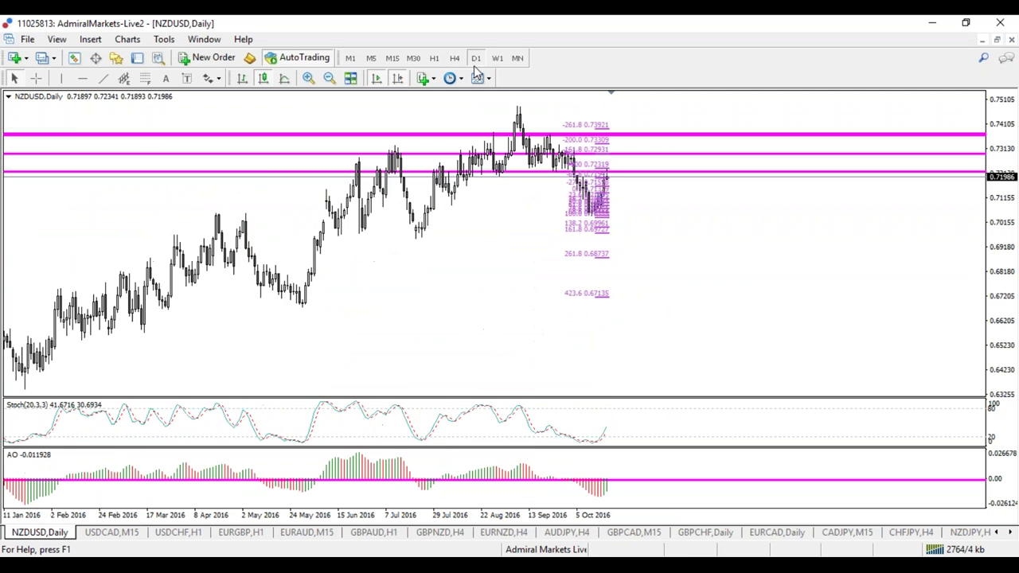
Step: Return NZDUSD to H1, sketch a green, slightly falling zigzag from the latest candle, and clear it
{"action": "left_click", "coordinate": [455, 58]}
{"action": "left_click", "coordinate": [437, 59]}
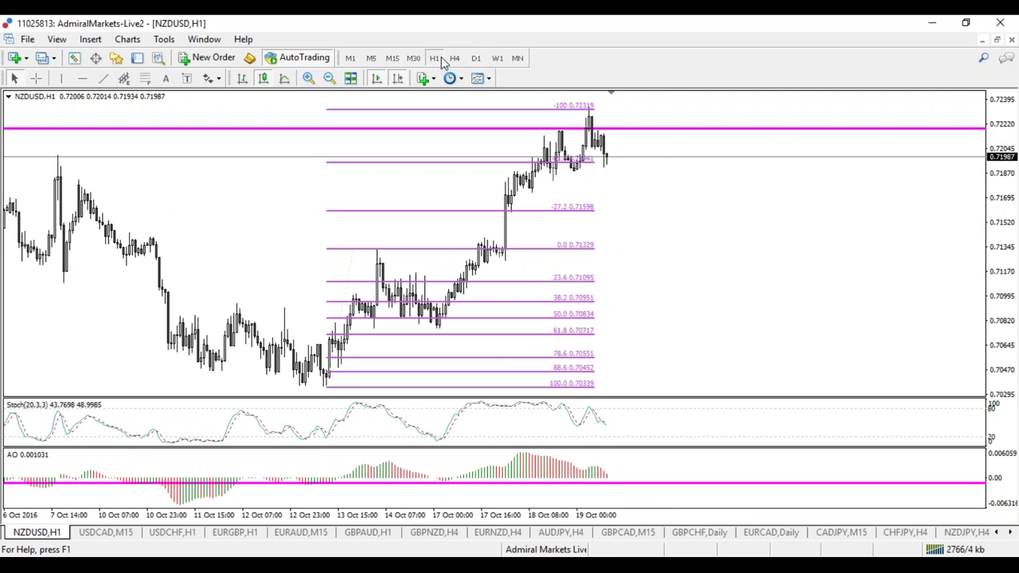
{"action": "left_click_drag", "start_coordinate": [603, 137], "coordinate": [711, 174]}
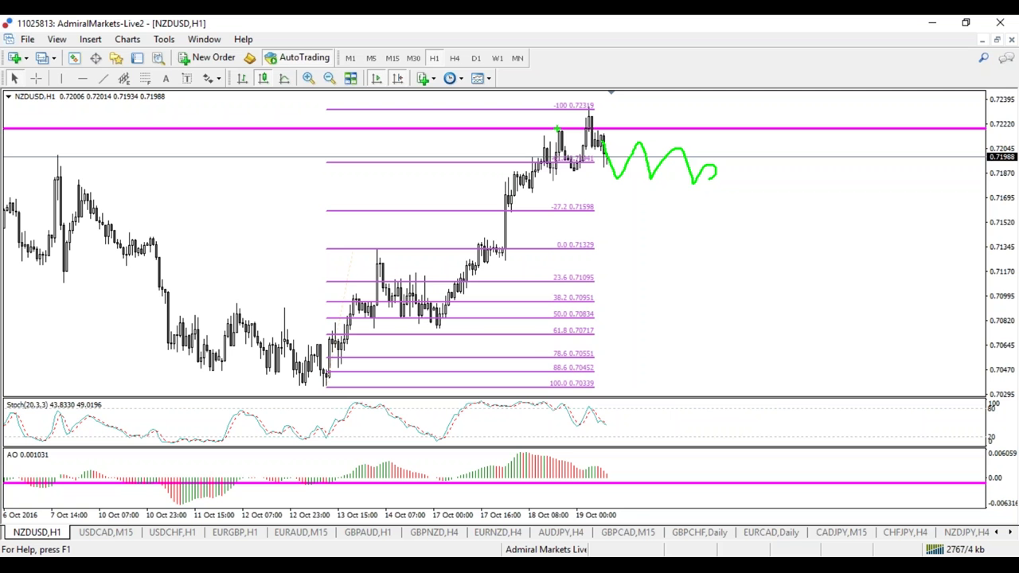
{"action": "key", "text": "Escape"}
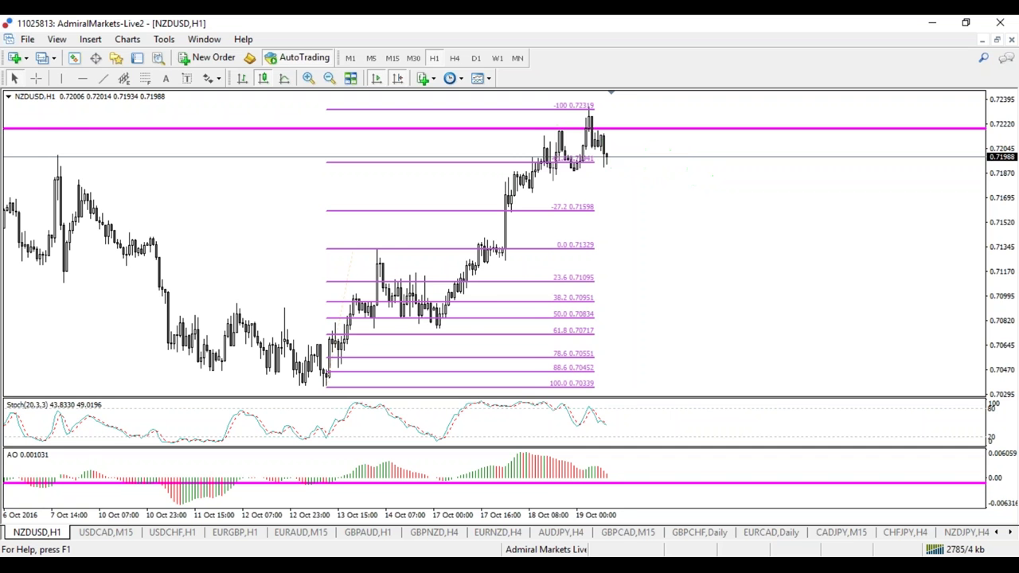
Step: On NZDUSD H4, move the horizontal line in the AO window down to the mid-September trough
{"action": "left_click", "coordinate": [454, 58]}
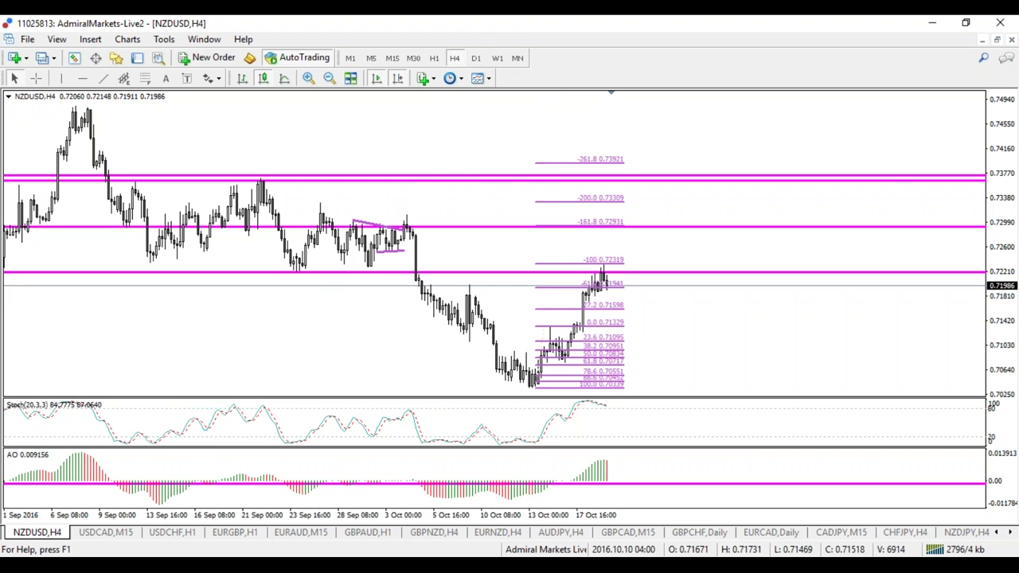
{"action": "left_click_drag", "start_coordinate": [478, 518], "coordinate": [452, 517]}
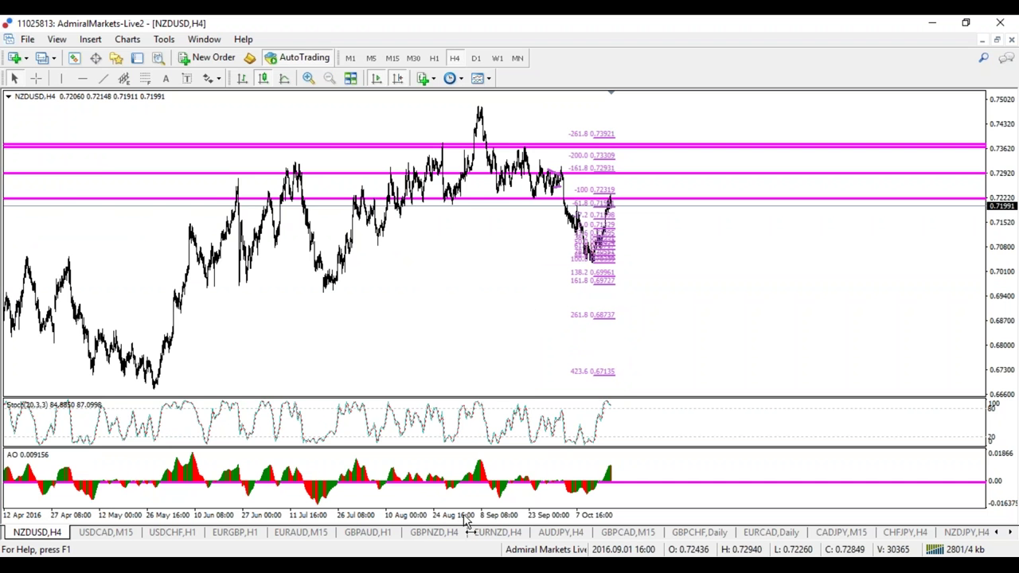
{"action": "key", "text": "plus"}
{"action": "left_click_drag", "start_coordinate": [475, 482], "coordinate": [479, 497]}
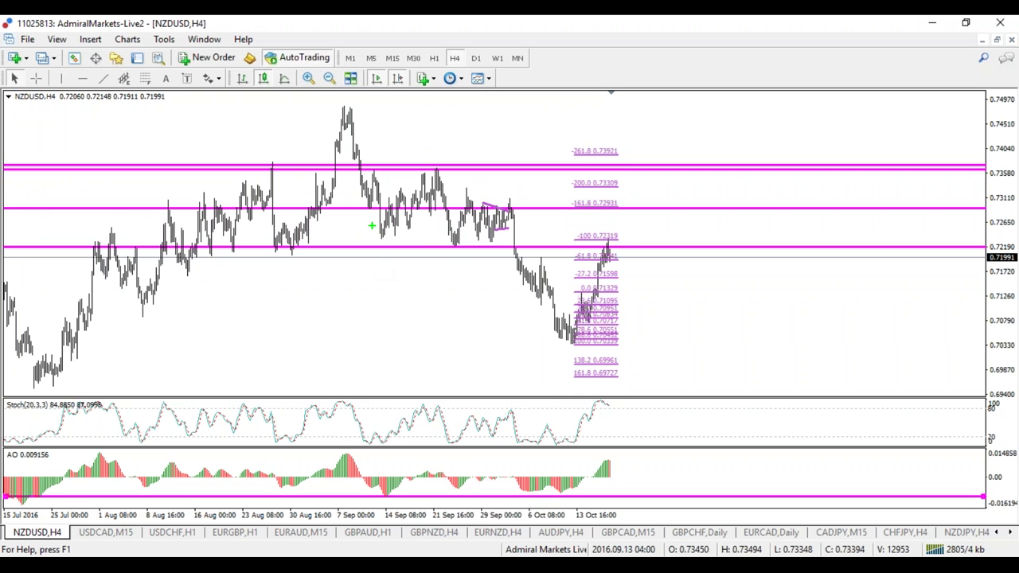
Step: Sketch a green falling line under the September–October lows, mark the early-October bounce and AO swings, add a rising AO line, and clear everything
{"action": "left_click_drag", "start_coordinate": [362, 219], "coordinate": [609, 365]}
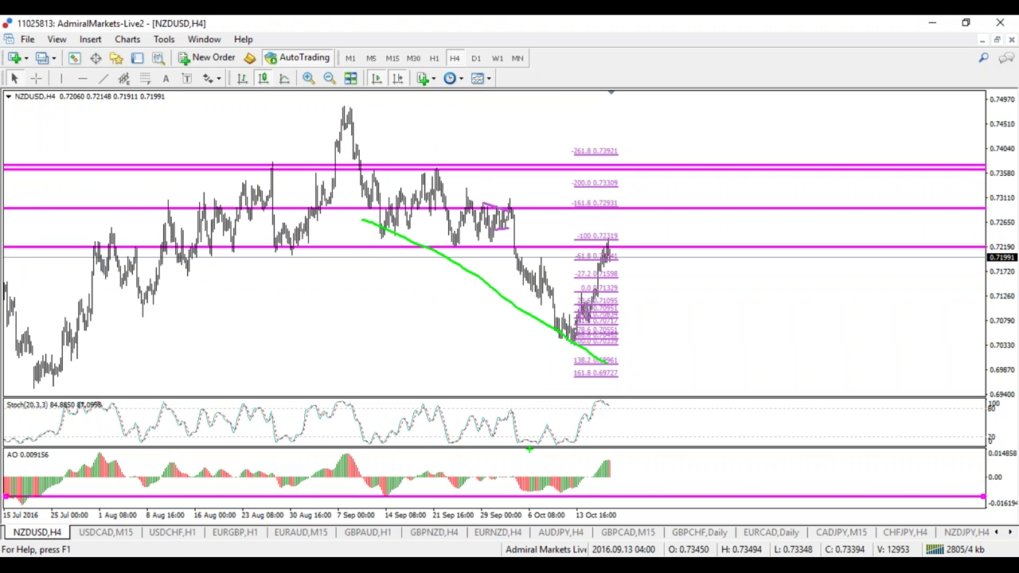
{"action": "left_click_drag", "start_coordinate": [541, 262], "coordinate": [552, 253]}
{"action": "mouse_move", "coordinate": [510, 478]}
{"action": "left_mouse_down"}
{"action": "mouse_move", "coordinate": [630, 435]}
{"action": "mouse_move", "coordinate": [391, 498]}
{"action": "left_mouse_up"}
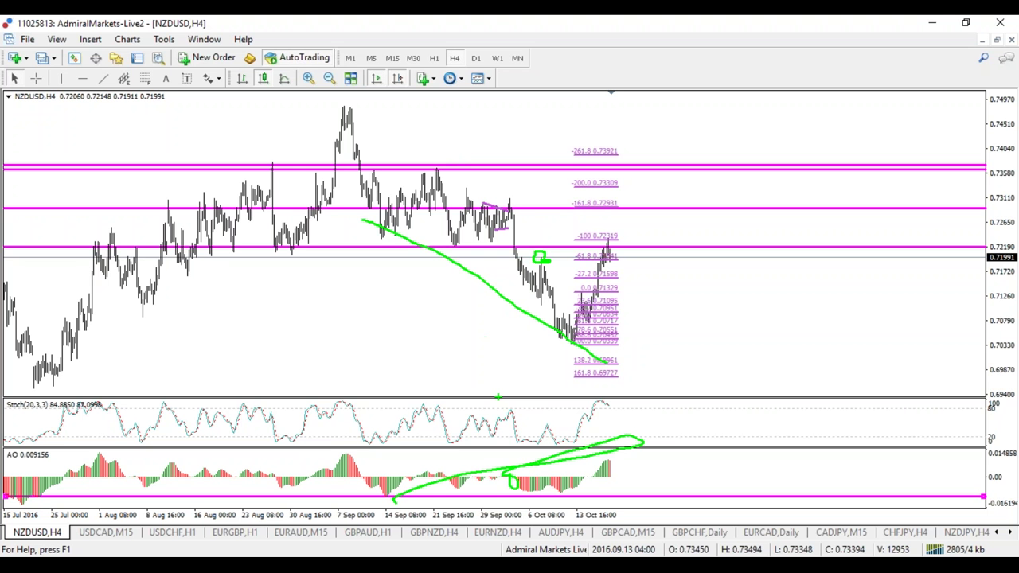
{"action": "key", "text": "e"}
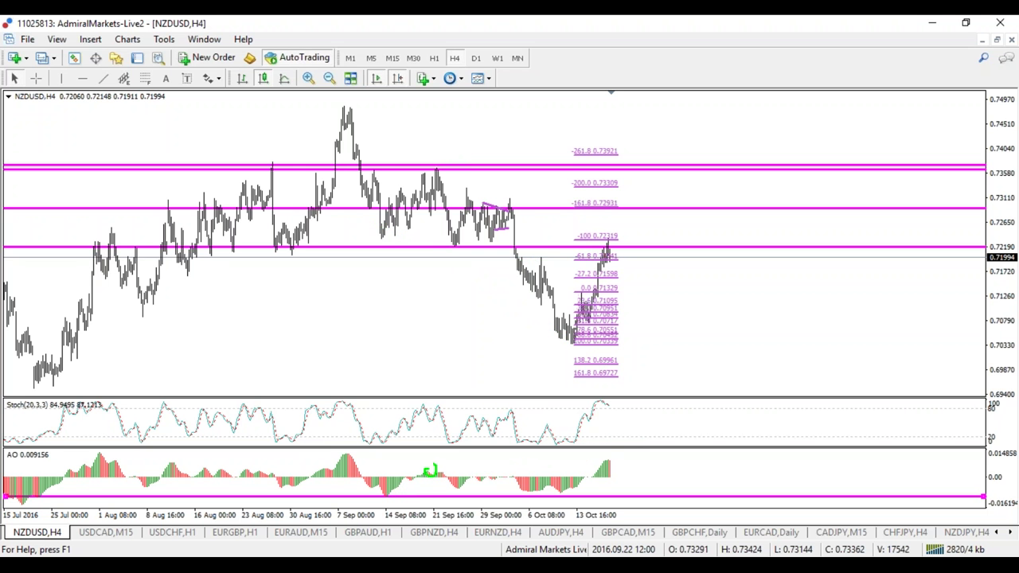
{"action": "left_click_drag", "start_coordinate": [446, 172], "coordinate": [440, 153]}
{"action": "key", "text": "Escape"}
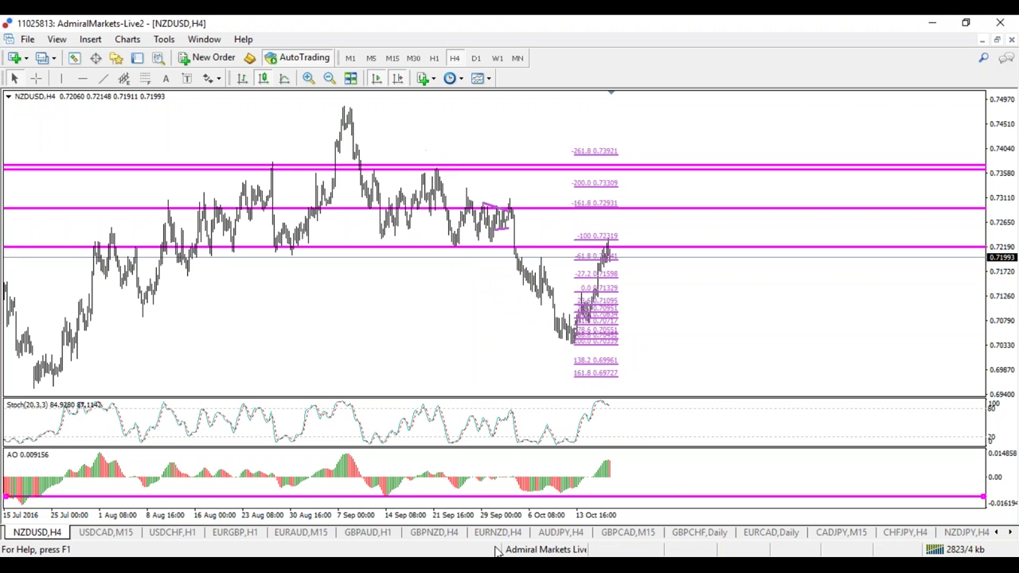
Step: Sketch a green rising line from the 13 October low to the 19 October high with an arrow at the resistance line, and clear it
{"action": "key", "text": "plus"}
{"action": "key", "text": "plus"}
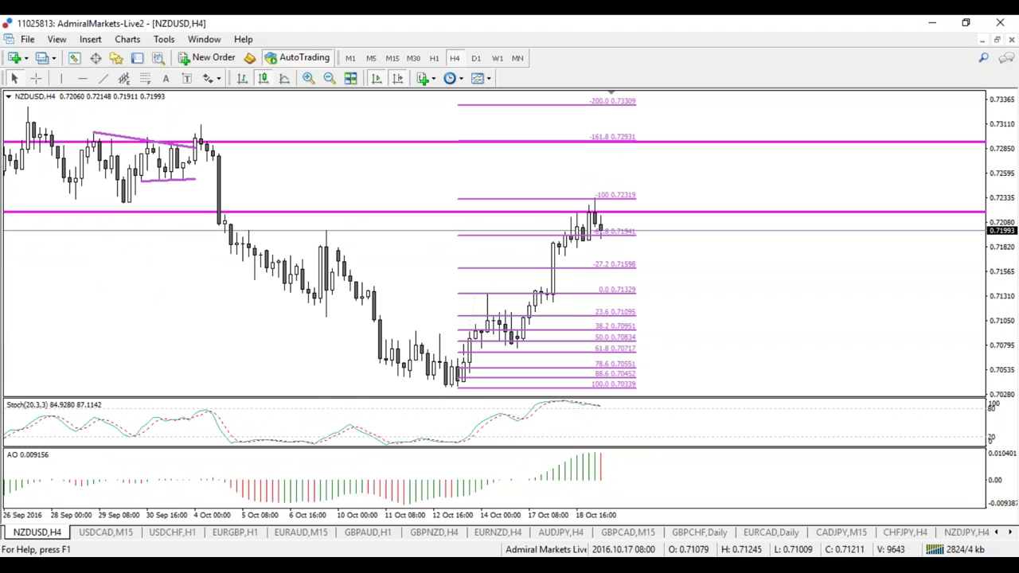
{"action": "key", "text": "ctrl+2"}
{"action": "mouse_move", "coordinate": [456, 392]}
{"action": "left_mouse_down"}
{"action": "mouse_move", "coordinate": [598, 201]}
{"action": "mouse_move", "coordinate": [616, 195]}
{"action": "mouse_move", "coordinate": [615, 230]}
{"action": "left_mouse_up"}
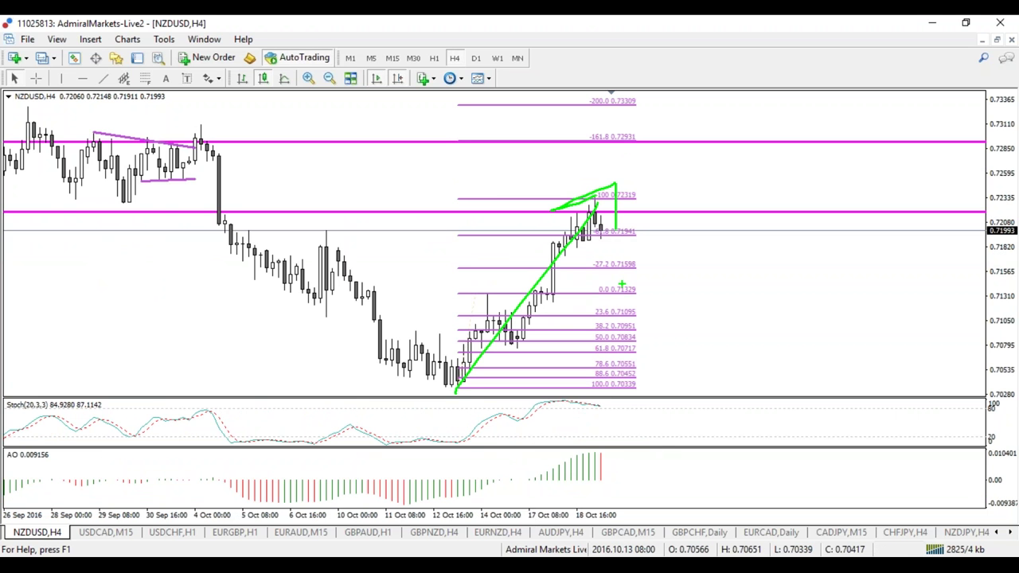
{"action": "key", "text": "Escape"}
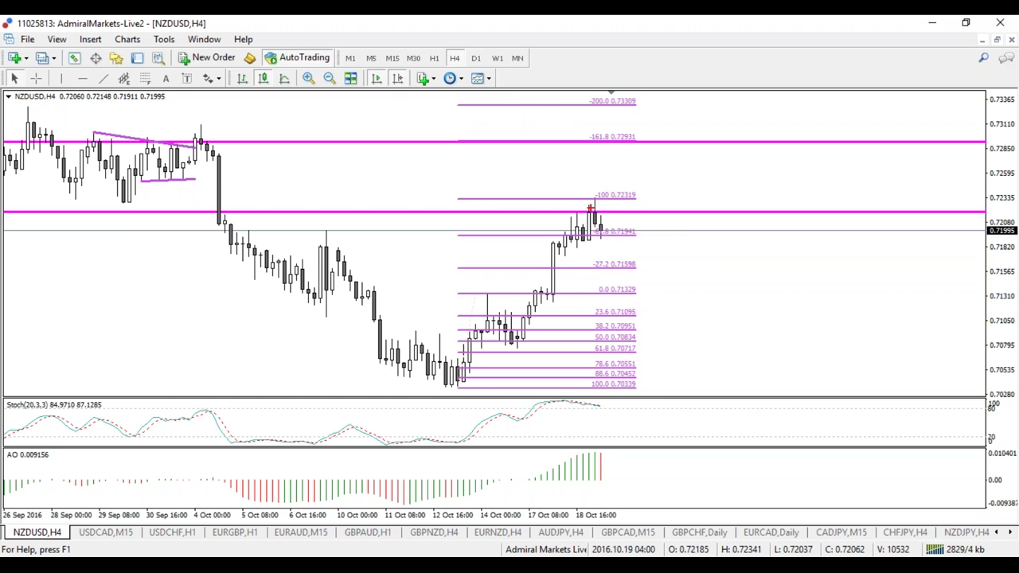
Step: From the 19 October high, sketch a red falling zigzag, clear it, and sketch a red path that drops, moves sideways and drops again
{"action": "left_click_drag", "start_coordinate": [591, 205], "coordinate": [704, 254]}
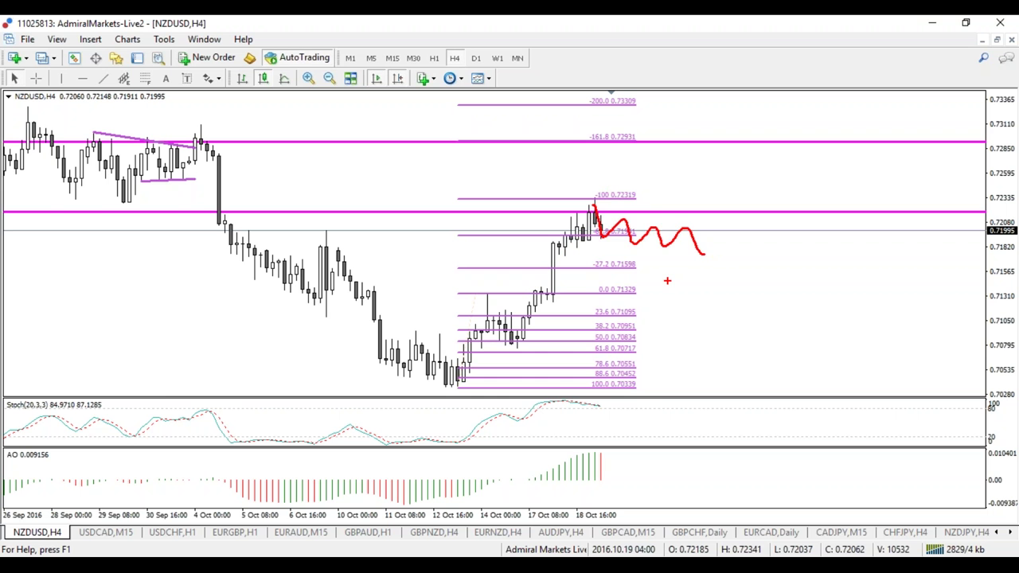
{"action": "key", "text": "Escape"}
{"action": "mouse_move", "coordinate": [593, 208]}
{"action": "left_mouse_down"}
{"action": "mouse_move", "coordinate": [617, 293]}
{"action": "mouse_move", "coordinate": [697, 279]}
{"action": "mouse_move", "coordinate": [737, 343]}
{"action": "mouse_move", "coordinate": [744, 395]}
{"action": "mouse_move", "coordinate": [716, 374]}
{"action": "left_mouse_up"}
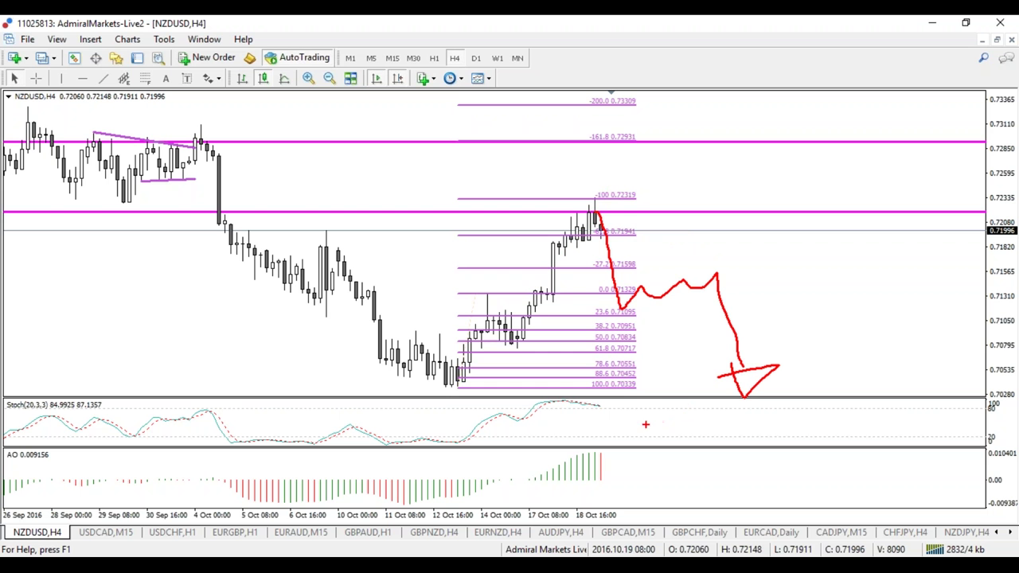
Step: Trace the 13–19 October rally in green, clear all sketches, then circle the latest candles below resistance and clear the circle
{"action": "mouse_move", "coordinate": [441, 390]}
{"action": "left_mouse_down"}
{"action": "mouse_move", "coordinate": [497, 307]}
{"action": "mouse_move", "coordinate": [591, 208]}
{"action": "mouse_move", "coordinate": [611, 231]}
{"action": "left_mouse_up"}
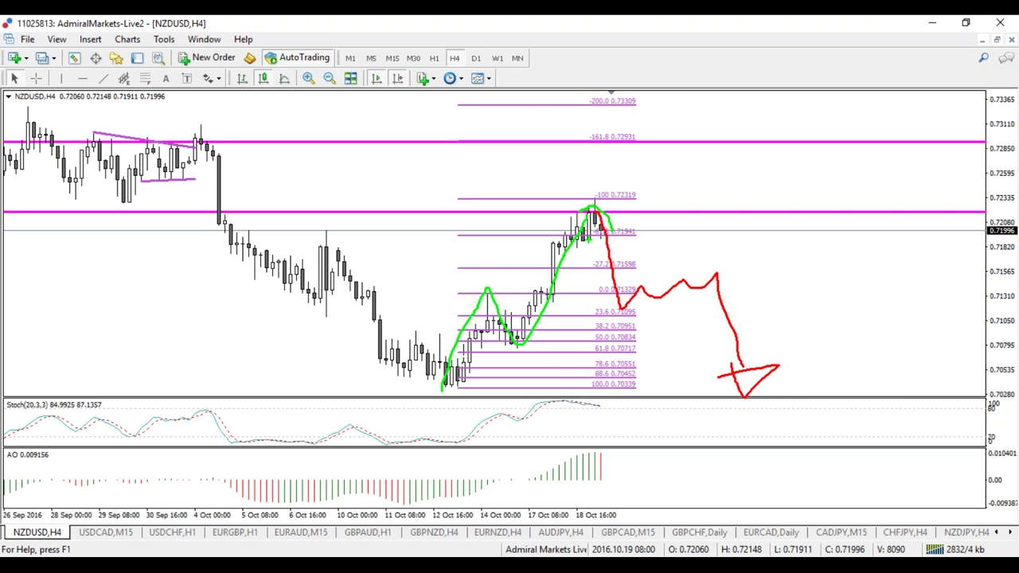
{"action": "key", "text": "e"}
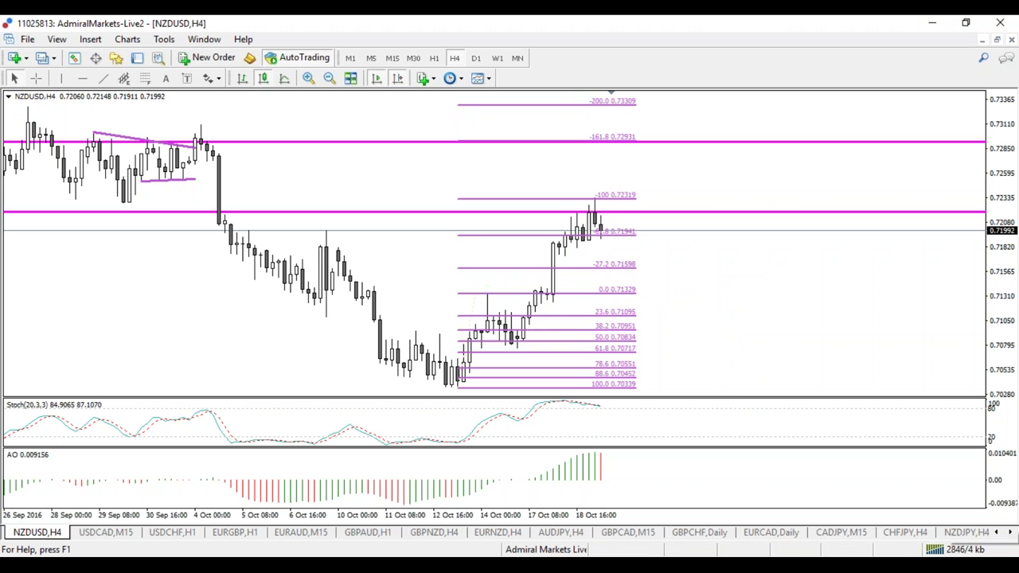
{"action": "left_click_drag", "start_coordinate": [593, 213], "coordinate": [598, 217]}
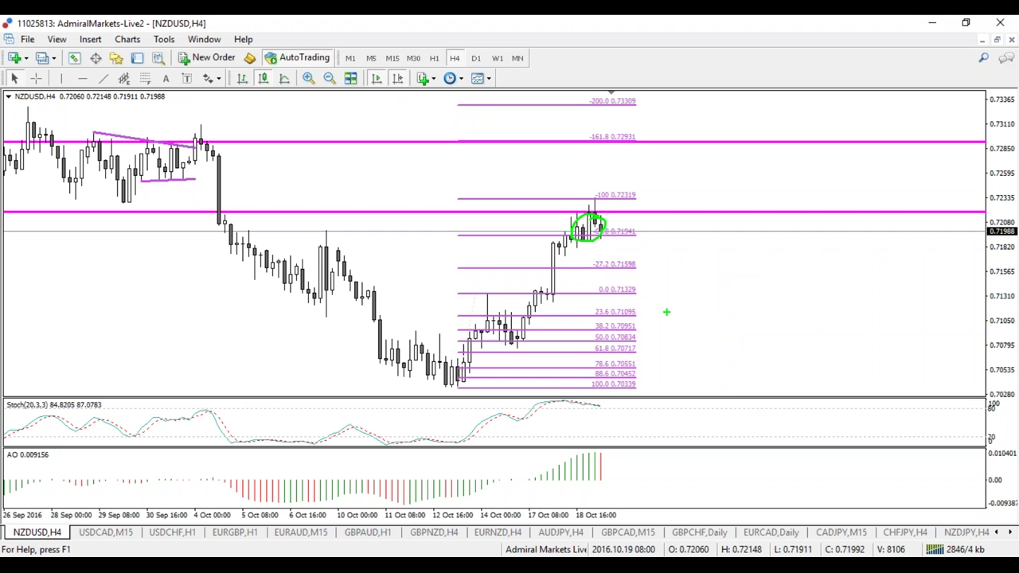
{"action": "key", "text": "e"}
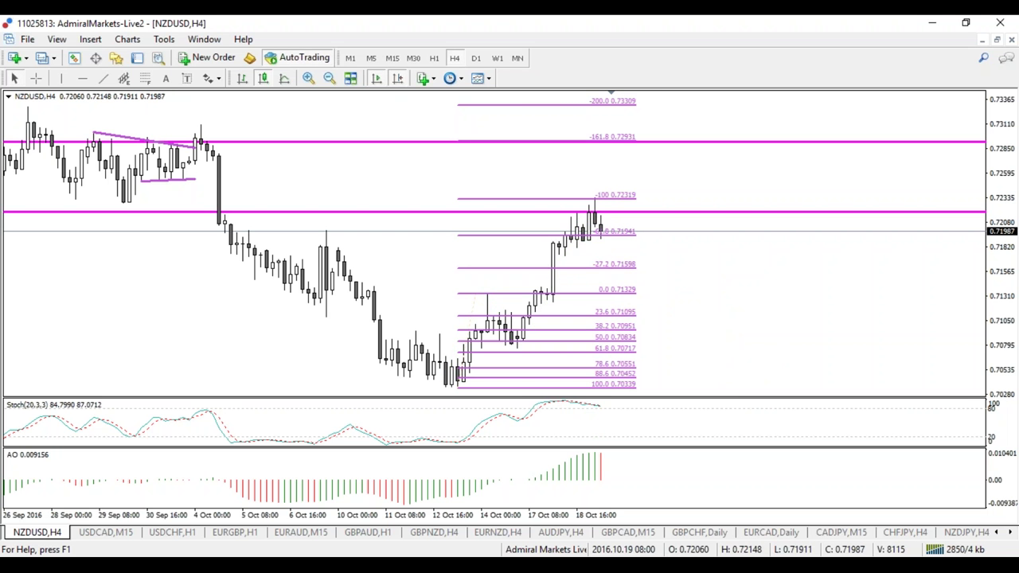
Step: Bring the earlier chart tabs into reach and compare NZDUSD on M15, H4, H1 and M30
{"action": "left_click", "coordinate": [995, 533]}
{"action": "left_click", "coordinate": [995, 533]}
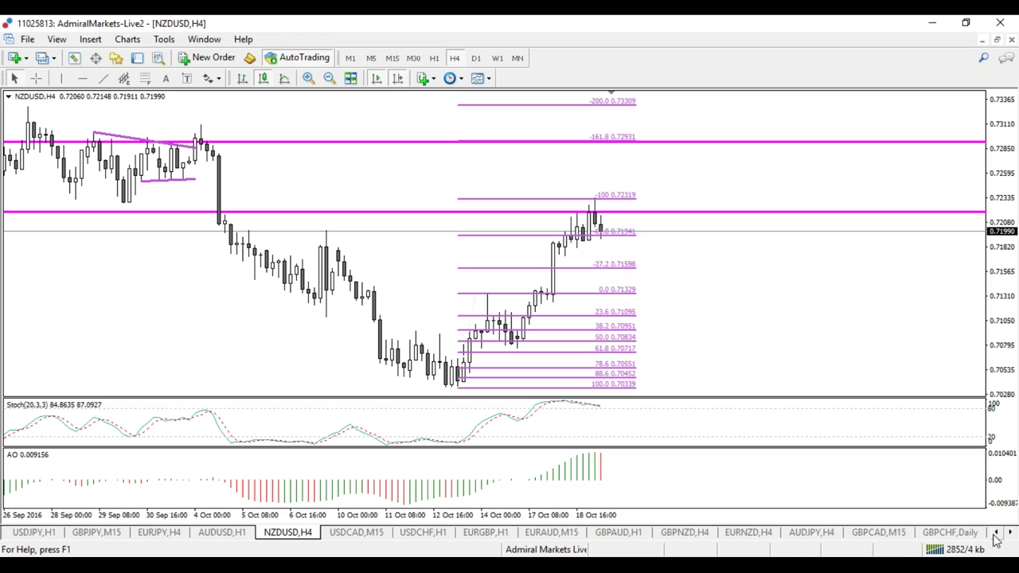
{"action": "left_click", "coordinate": [996, 534]}
{"action": "left_click", "coordinate": [996, 533]}
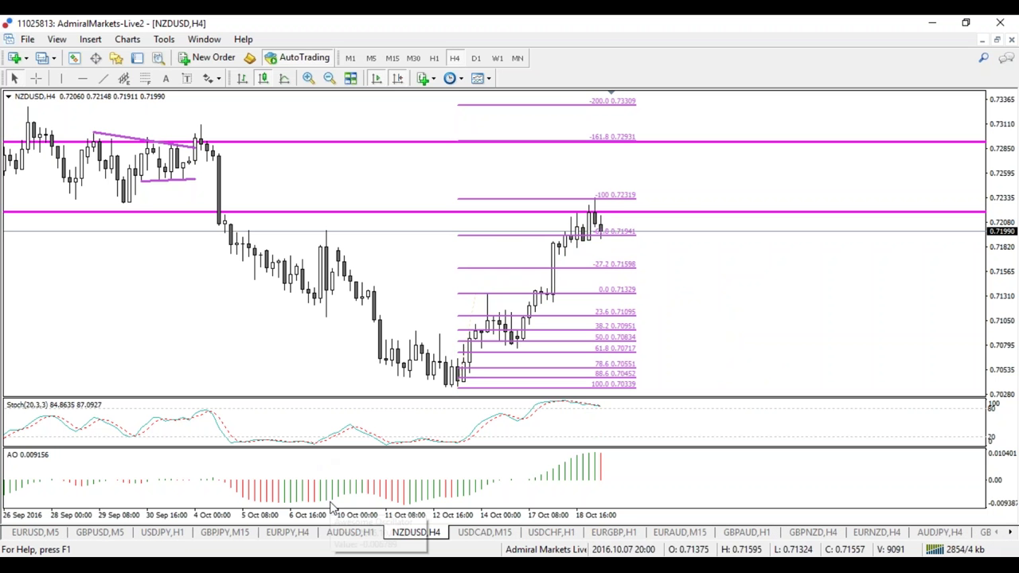
{"action": "left_click", "coordinate": [392, 58]}
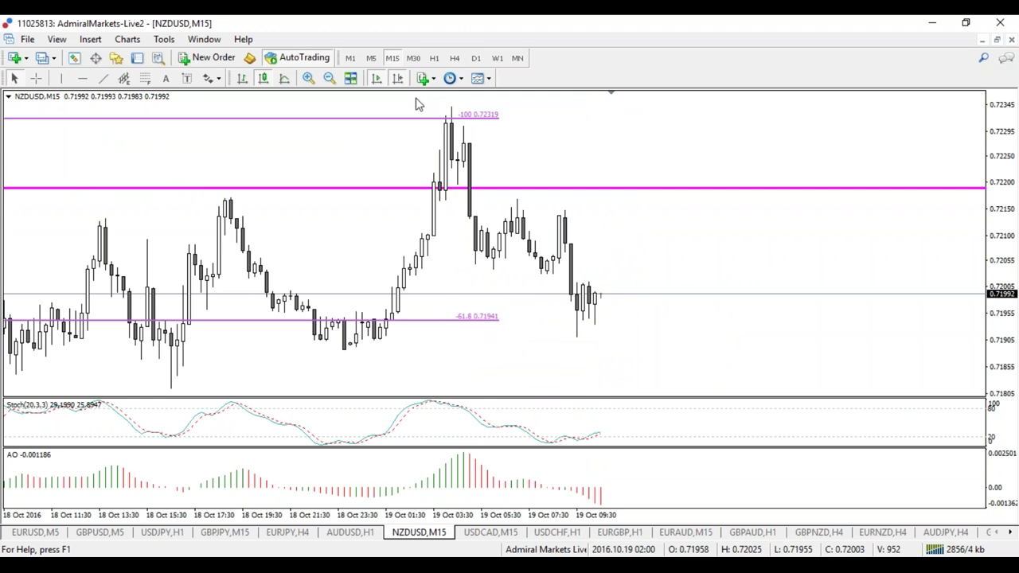
{"action": "left_click", "coordinate": [455, 58]}
{"action": "left_click", "coordinate": [434, 58]}
{"action": "left_click", "coordinate": [413, 58]}
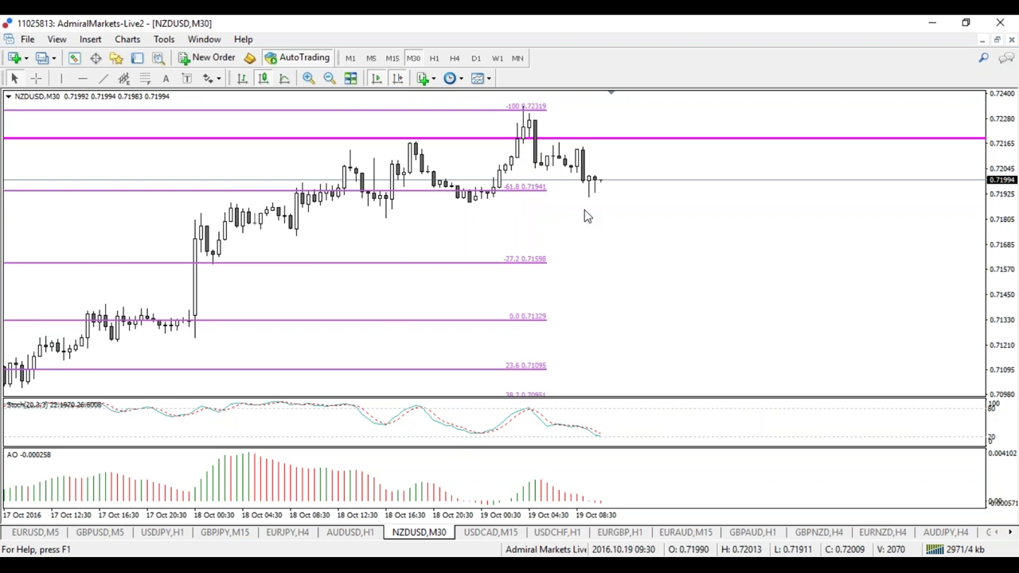
Step: Examine NZDUSD on M15 with more history, and the 17–19 October candles on H1
{"action": "left_click", "coordinate": [393, 58]}
{"action": "scroll", "coordinate": [541, 406], "scroll_direction": "up", "scroll_amount": 1}
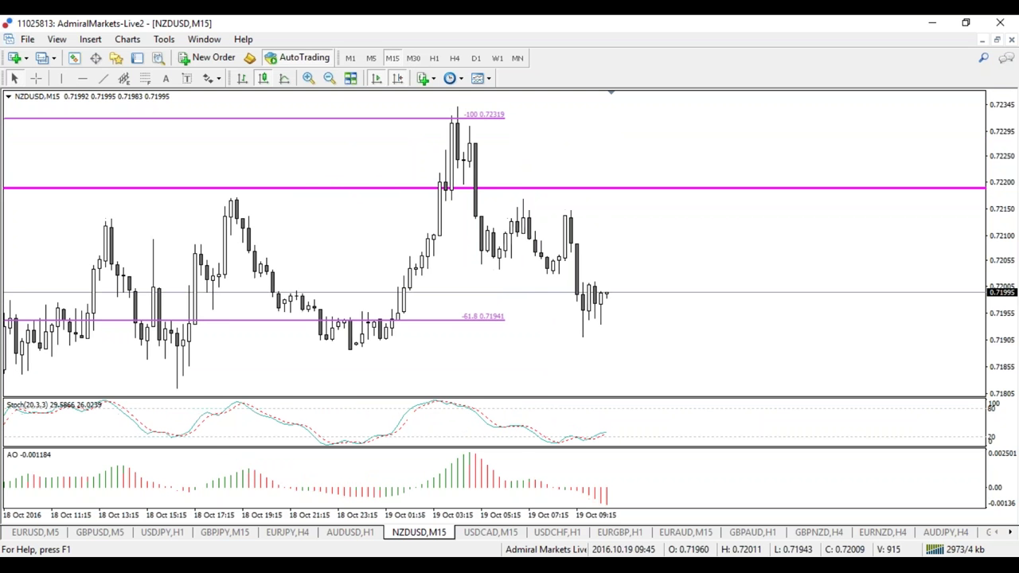
{"action": "left_click_drag", "start_coordinate": [577, 512], "coordinate": [564, 514]}
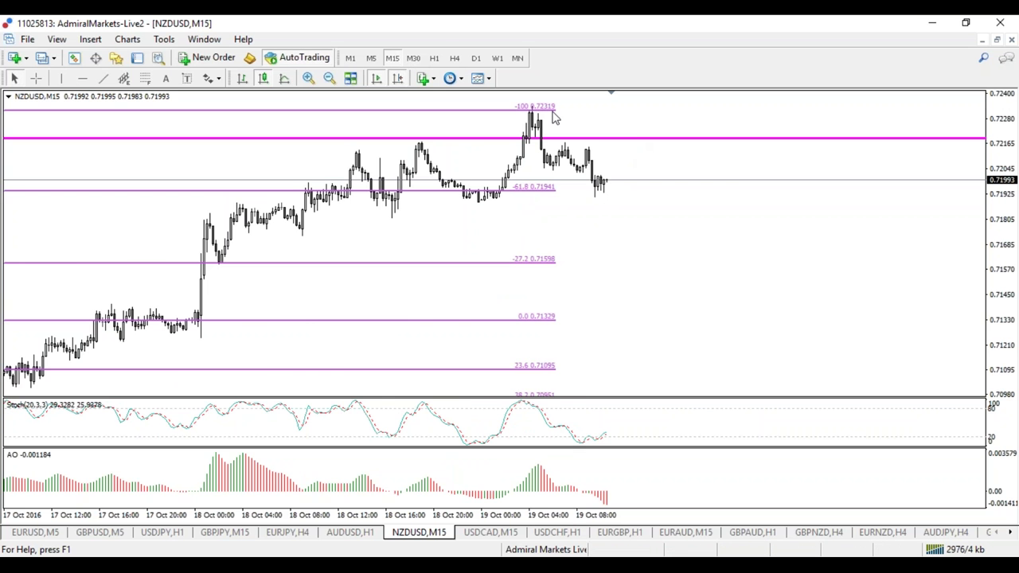
{"action": "left_click", "coordinate": [435, 58]}
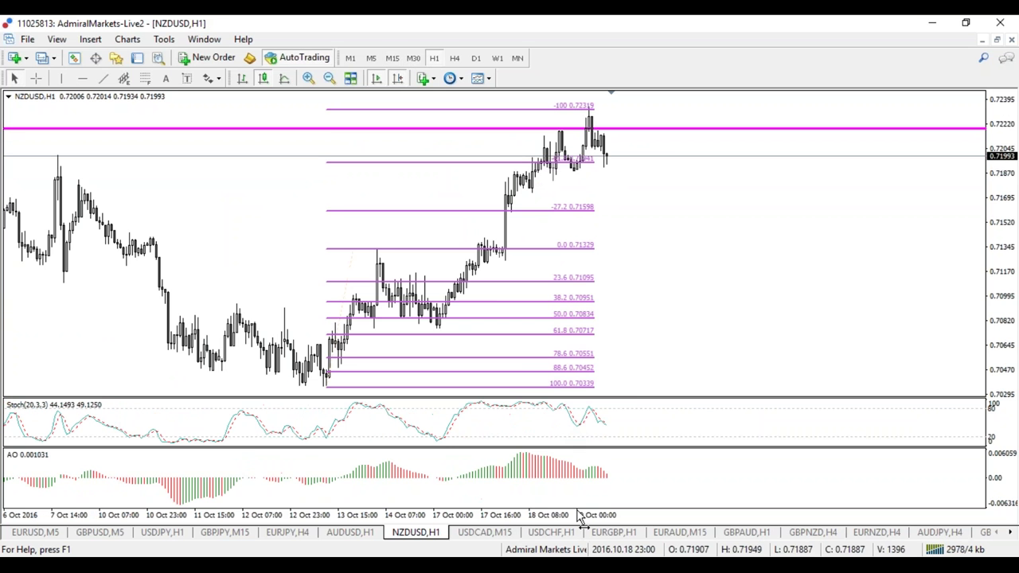
{"action": "left_click_drag", "start_coordinate": [576, 513], "coordinate": [517, 513]}
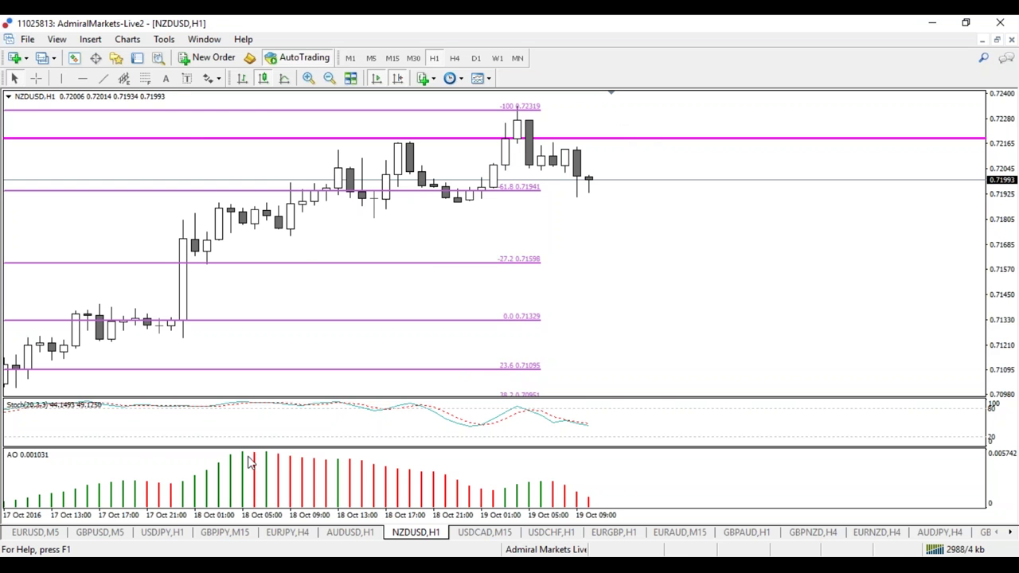
Step: Display EURUSD M5 and GBPJPY, check GBPJPY on H1, and measure its 18 October rally with the crosshair on M15
{"action": "left_click", "coordinate": [44, 532]}
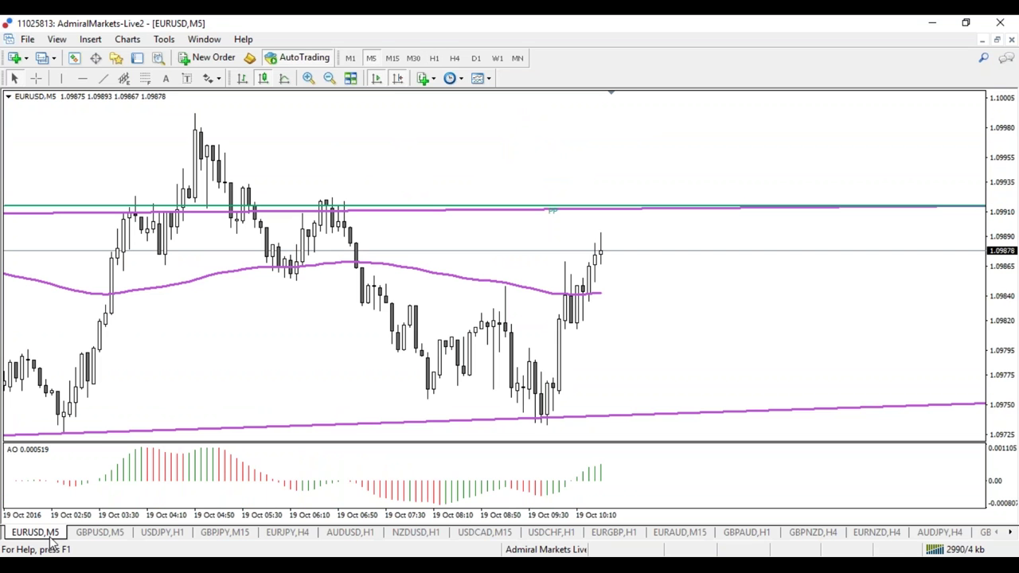
{"action": "left_click", "coordinate": [242, 533]}
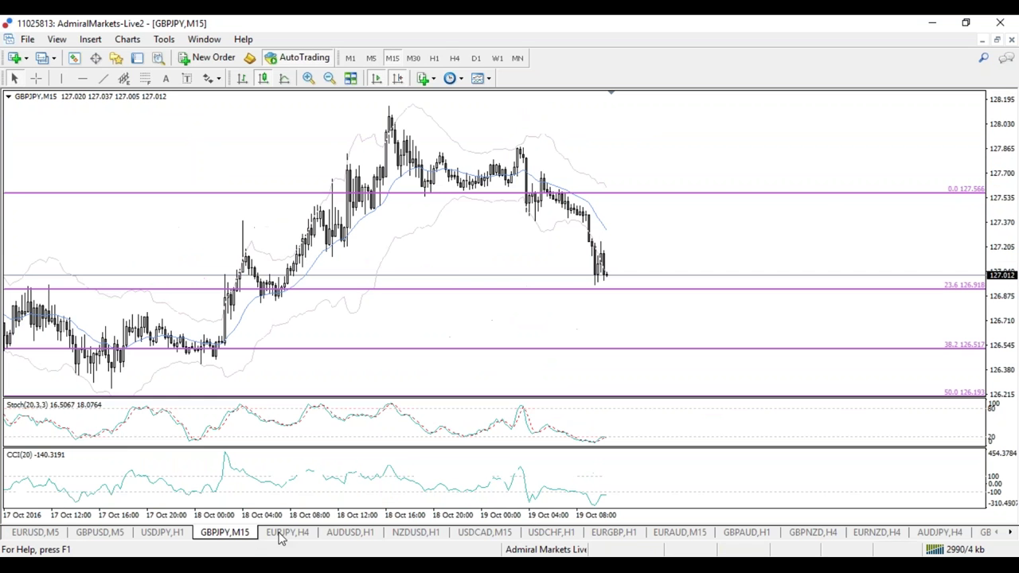
{"action": "left_click", "coordinate": [434, 60]}
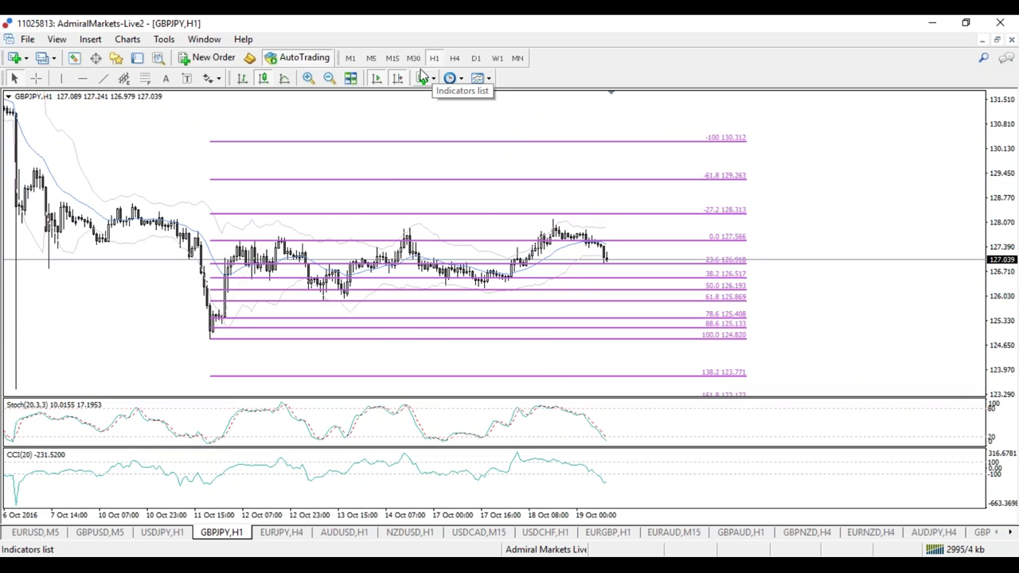
{"action": "left_click", "coordinate": [394, 60]}
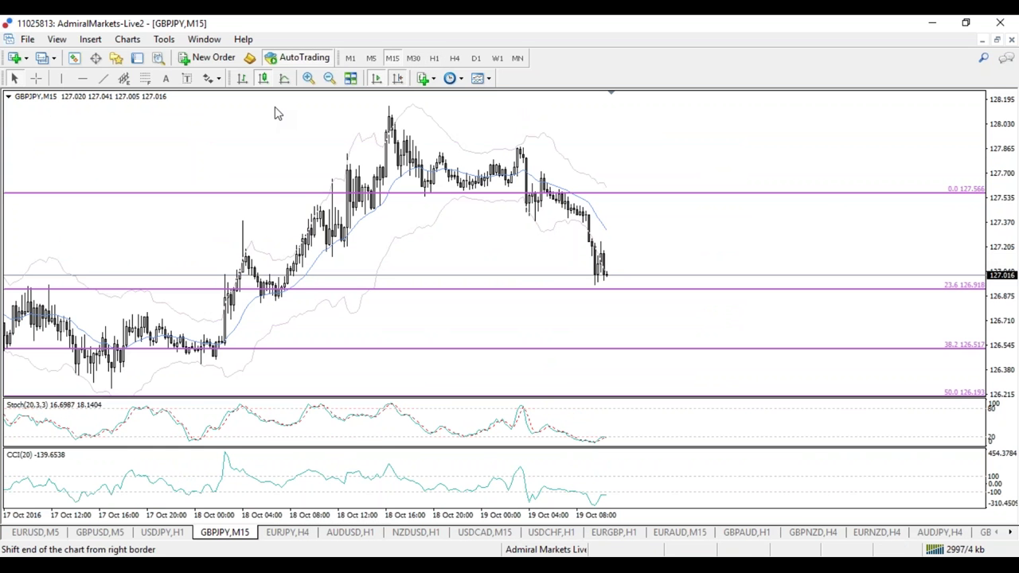
{"action": "key", "text": "ctrl+f"}
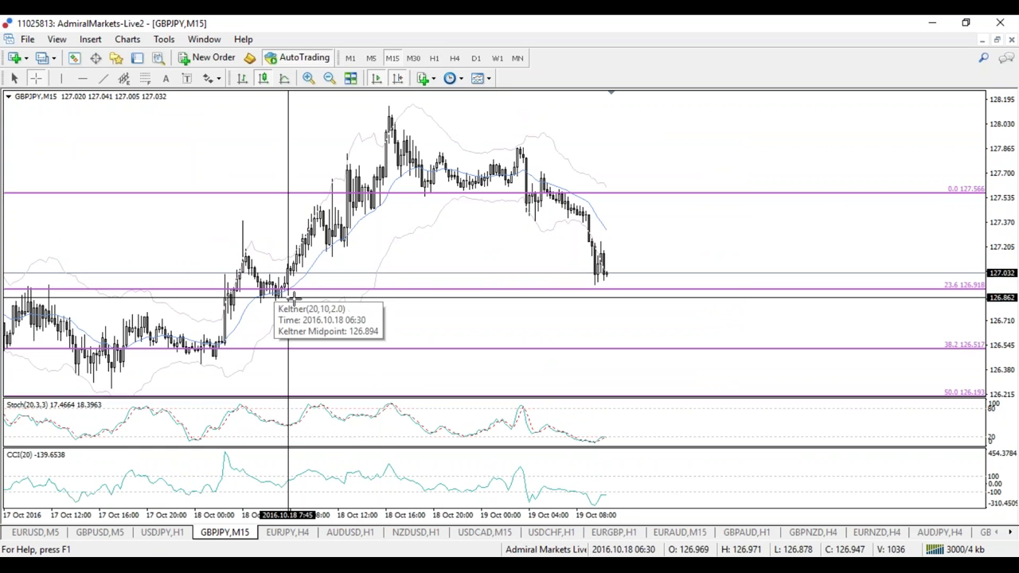
{"action": "left_click_drag", "start_coordinate": [309, 271], "coordinate": [401, 104]}
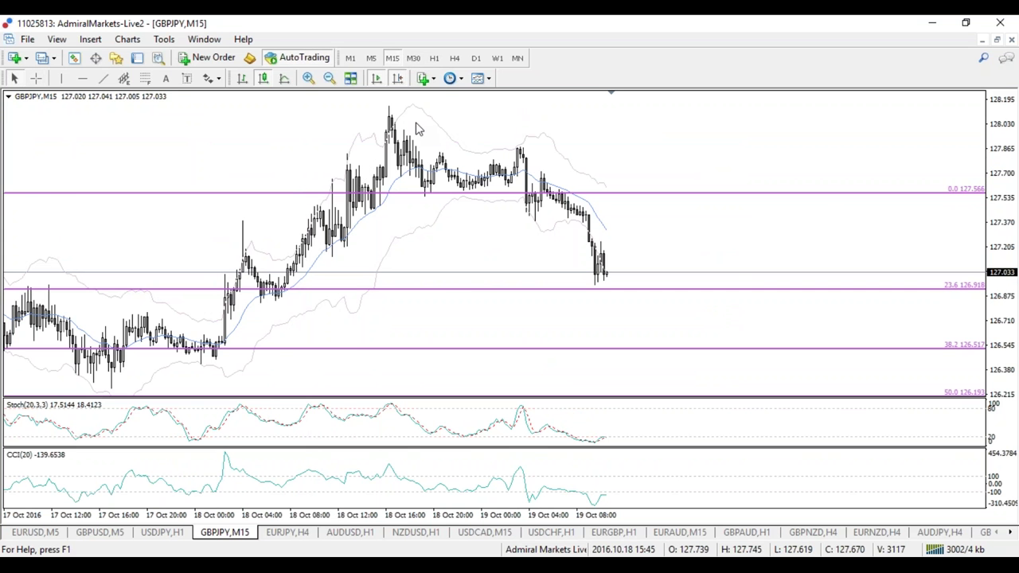
Step: Examine GBPJPY on H1, H4 and Daily, checking the October candles against the Fibonacci levels
{"action": "left_click", "coordinate": [434, 58]}
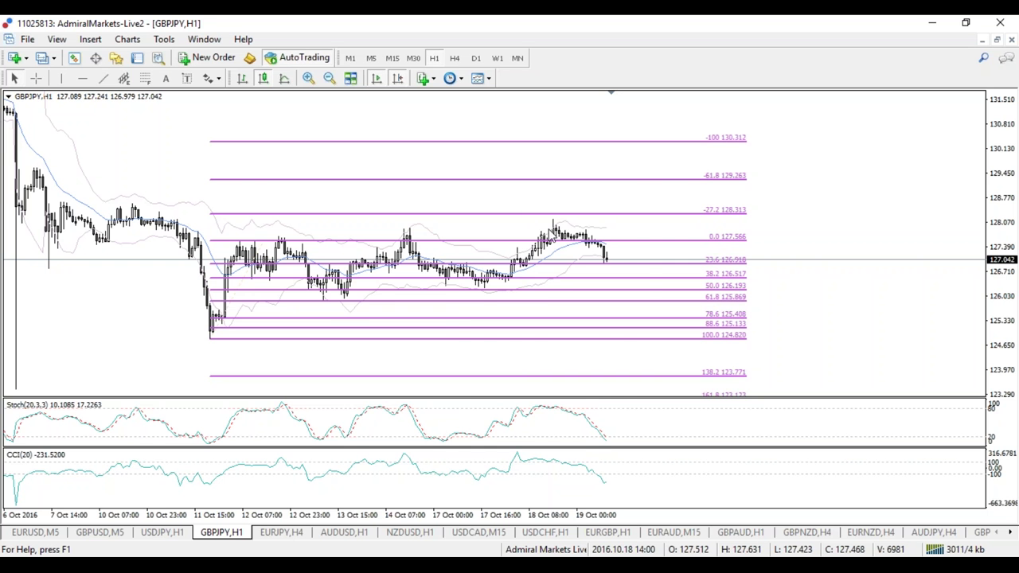
{"action": "left_click", "coordinate": [454, 58]}
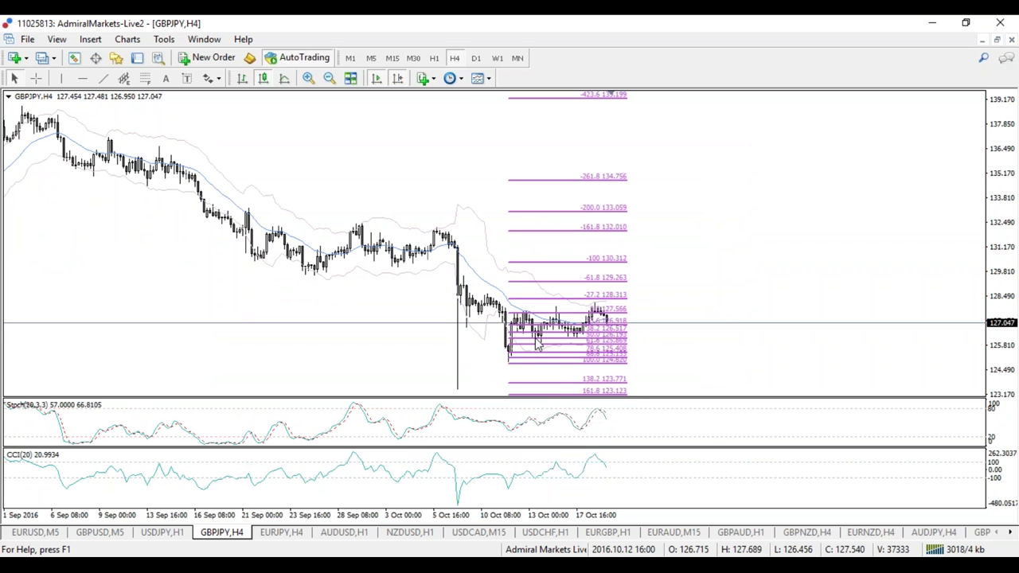
{"action": "left_click_drag", "start_coordinate": [570, 517], "coordinate": [579, 517]}
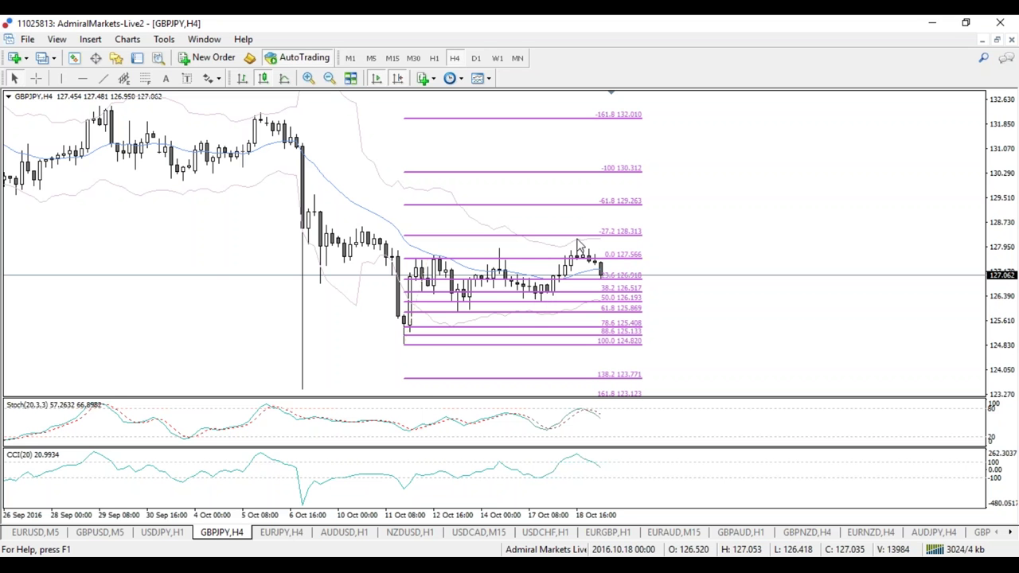
{"action": "left_click", "coordinate": [475, 58]}
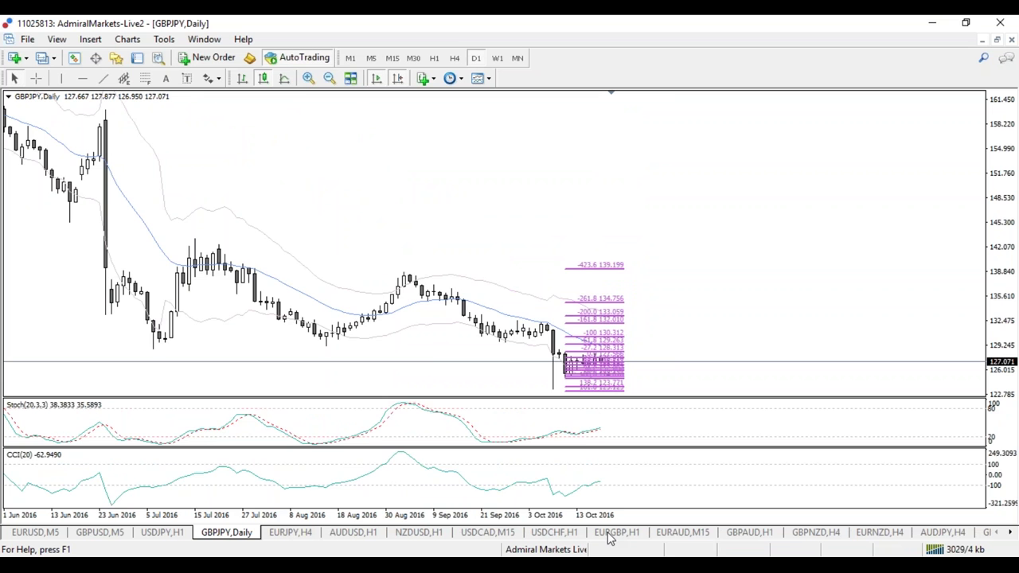
{"action": "key", "text": "plus"}
{"action": "key", "text": "plus"}
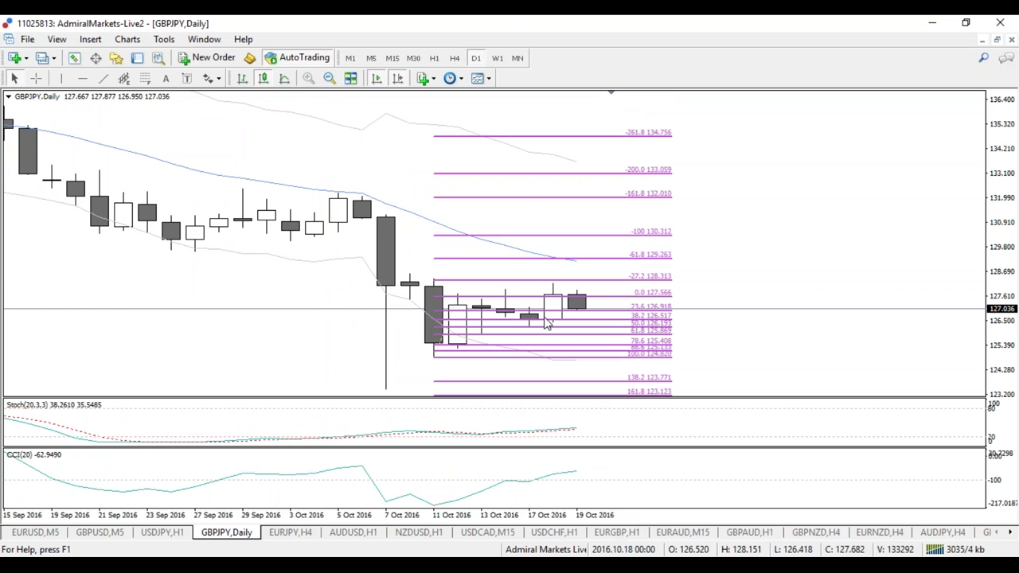
Step: Draw a rising trendline beneath the 13 and 17 October lows on GBPJPY H1, extending it past the current candle
{"action": "left_click", "coordinate": [434, 59]}
{"action": "key", "text": "minus"}
{"action": "key", "text": "minus"}
{"action": "key", "text": "minus"}
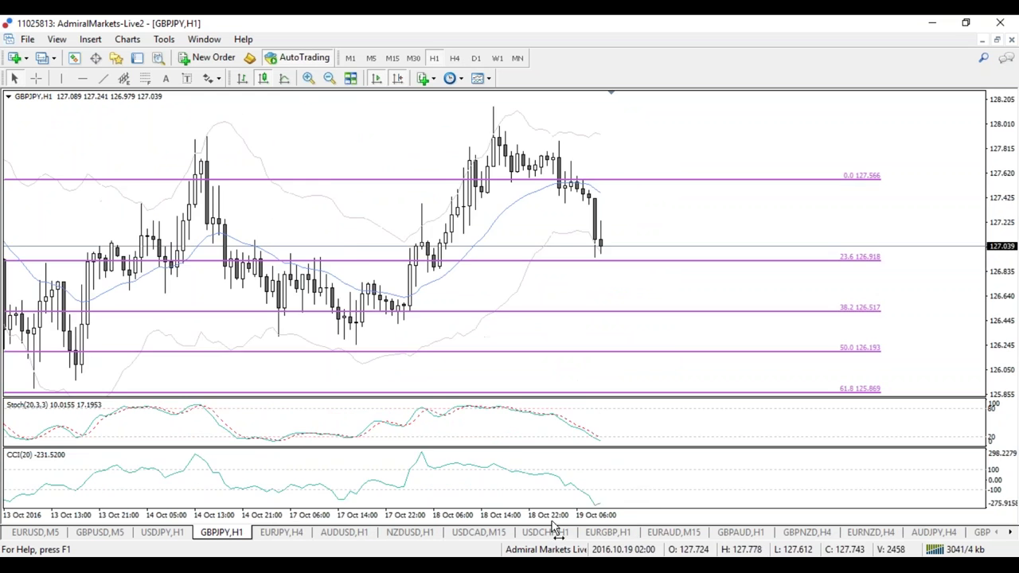
{"action": "mouse_move", "coordinate": [552, 525]}
{"action": "left_mouse_down"}
{"action": "mouse_move", "coordinate": [569, 522]}
{"action": "mouse_move", "coordinate": [546, 521]}
{"action": "left_mouse_up"}
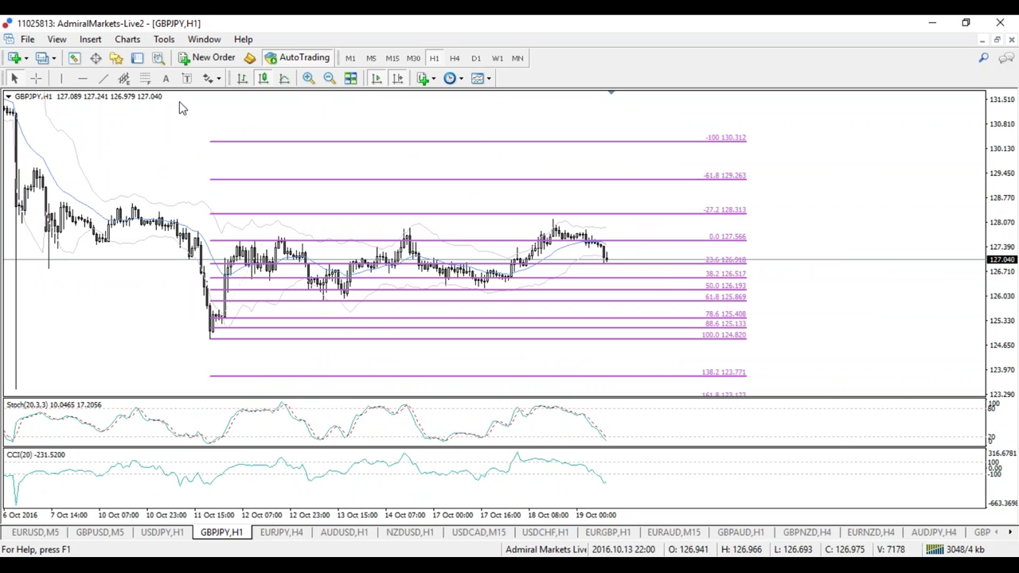
{"action": "left_click", "coordinate": [103, 78]}
{"action": "left_click_drag", "start_coordinate": [320, 303], "coordinate": [672, 263]}
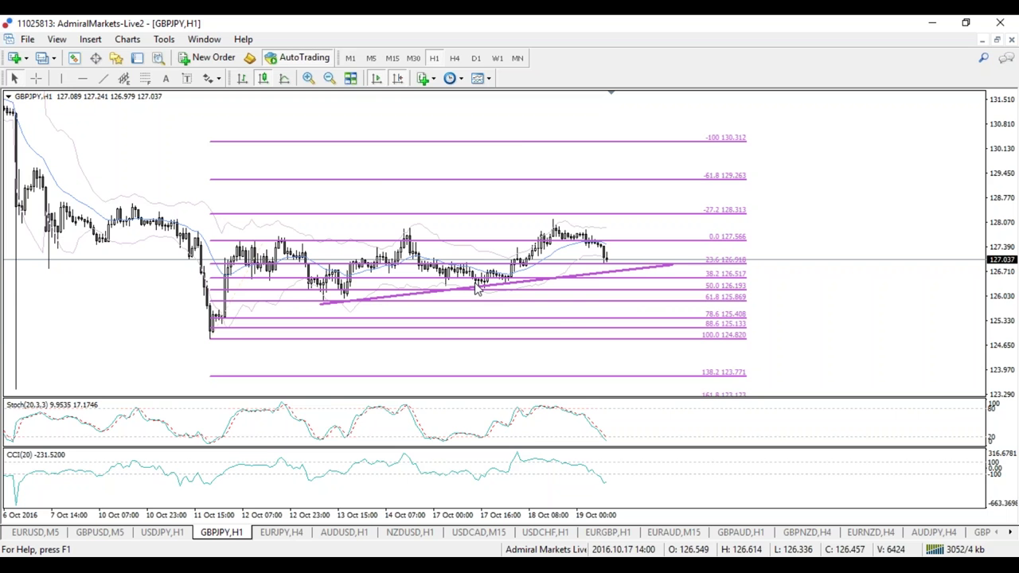
Step: Add a Fibonacci retracement on GBPJPY M15 from the 18 October high at 128.150 down to 127.545
{"action": "left_click", "coordinate": [392, 58]}
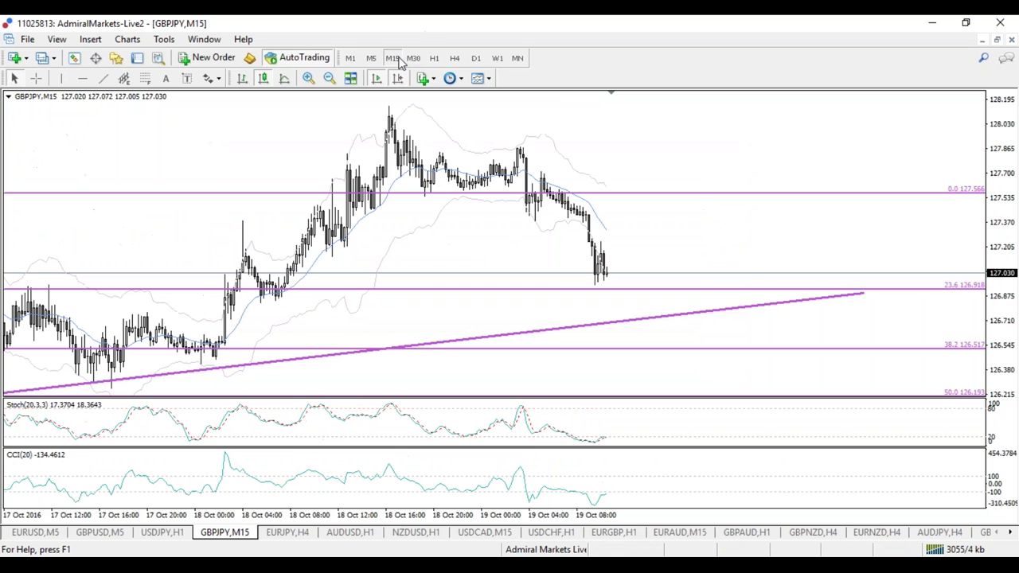
{"action": "left_click", "coordinate": [144, 78]}
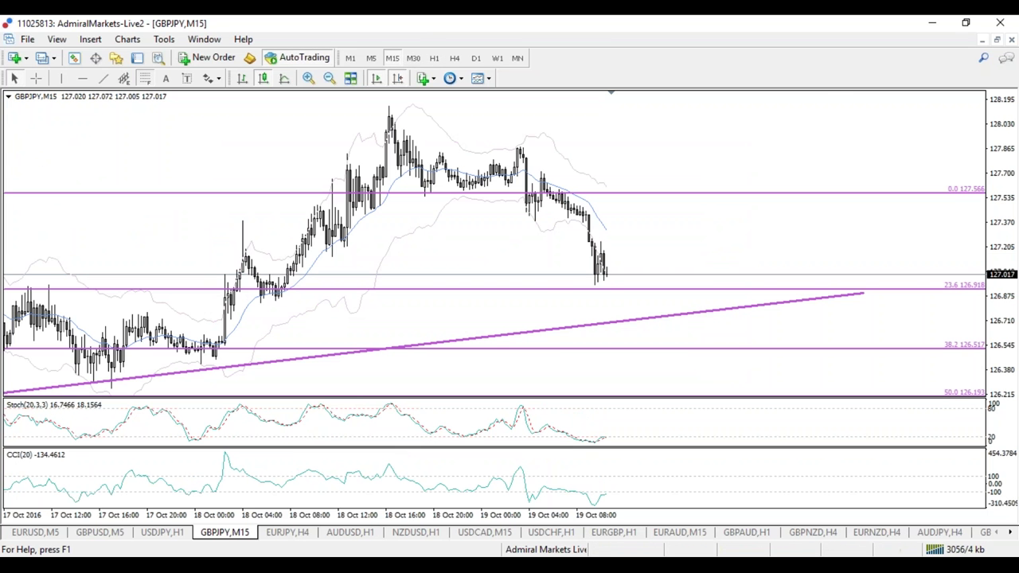
{"action": "left_click_drag", "start_coordinate": [389, 105], "coordinate": [412, 197]}
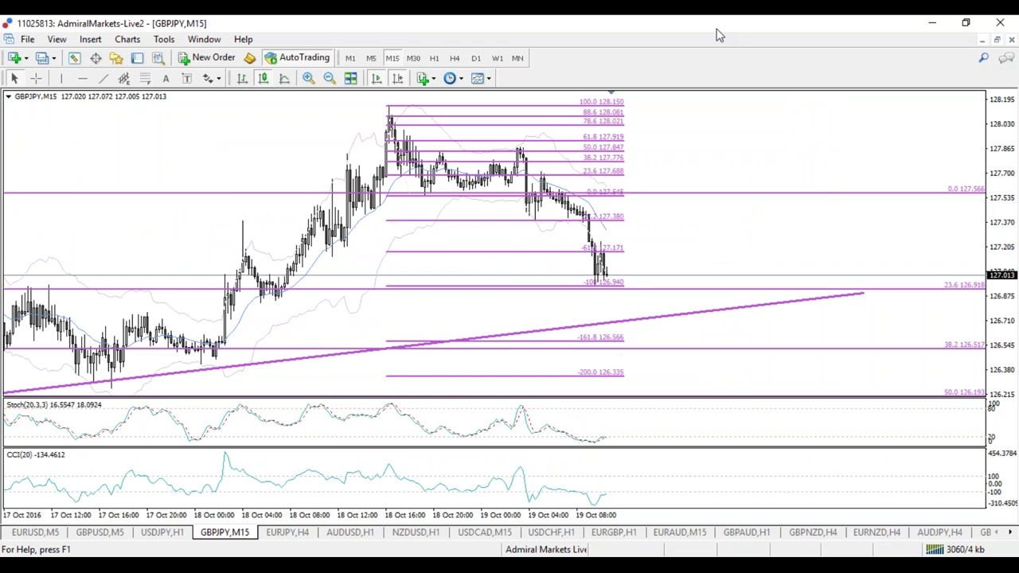
Step: Check EURJPY on Daily, and draw a Fibonacci retracement on H4 from the 6 October high at 116.275 down to 114.011
{"action": "left_click", "coordinate": [287, 532]}
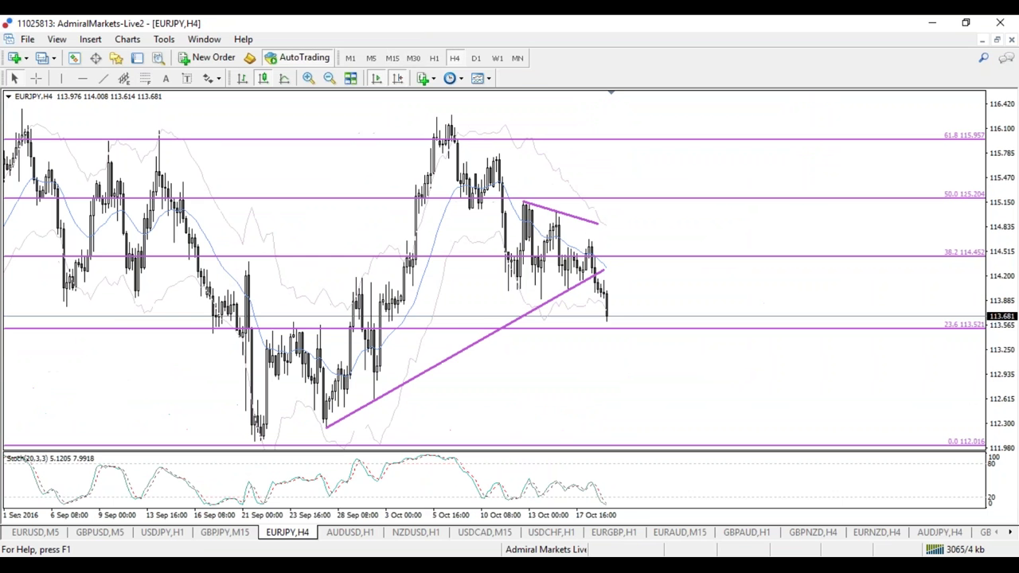
{"action": "left_click", "coordinate": [475, 59]}
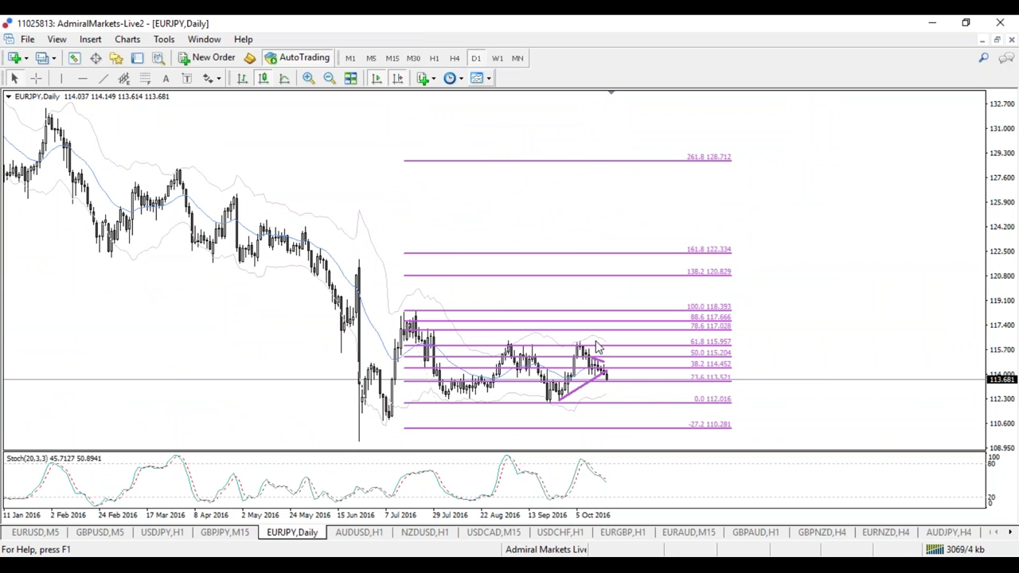
{"action": "left_click", "coordinate": [454, 58]}
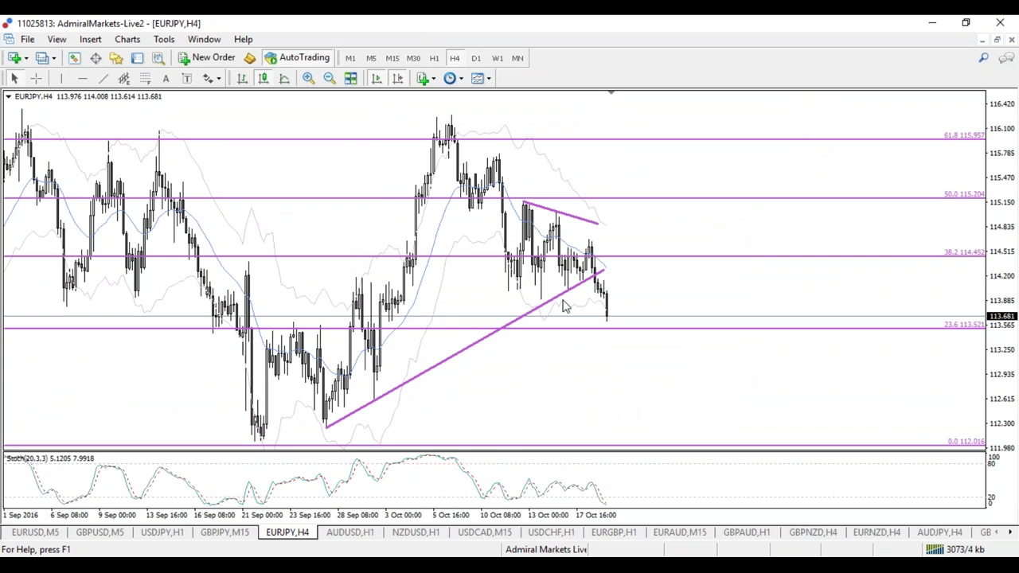
{"action": "left_click", "coordinate": [145, 78]}
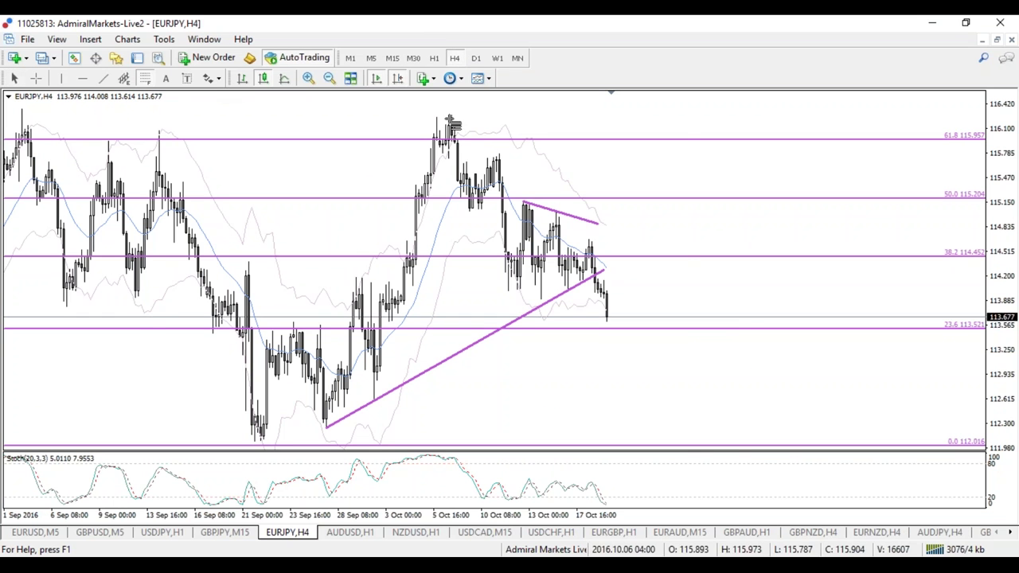
{"action": "left_click_drag", "start_coordinate": [449, 117], "coordinate": [480, 291]}
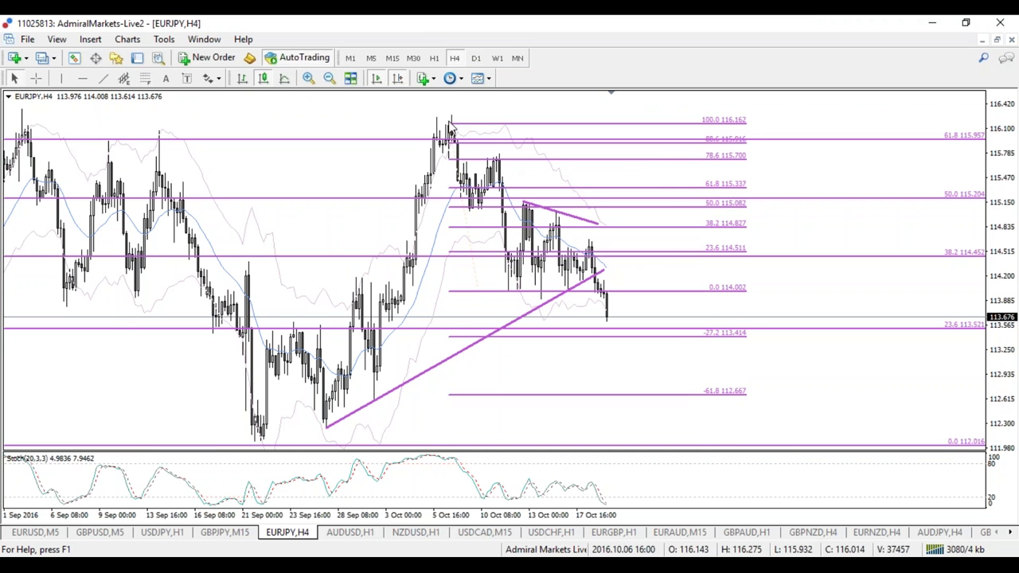
{"action": "left_click_drag", "start_coordinate": [451, 124], "coordinate": [452, 111]}
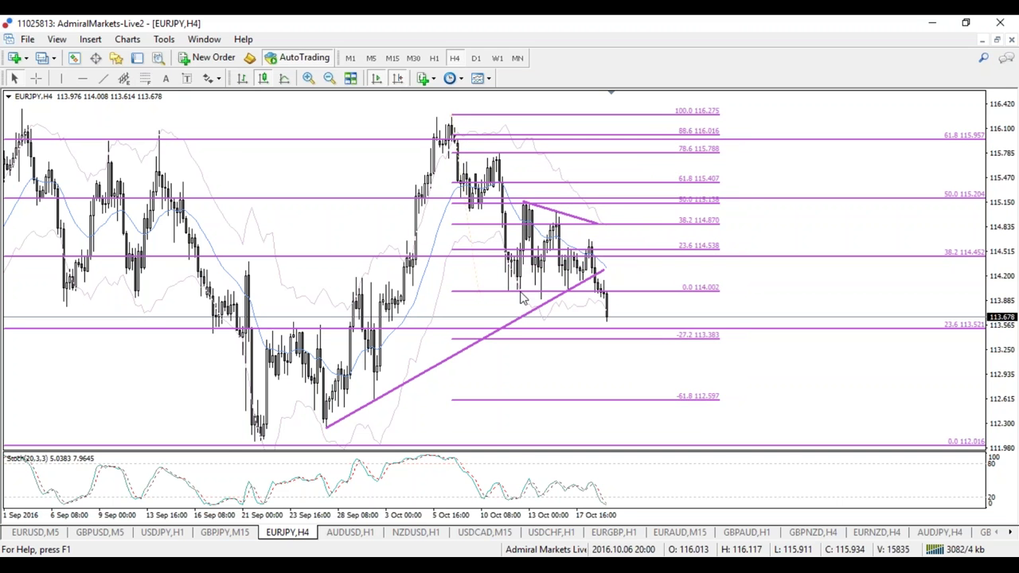
{"action": "left_click_drag", "start_coordinate": [479, 291], "coordinate": [483, 298]}
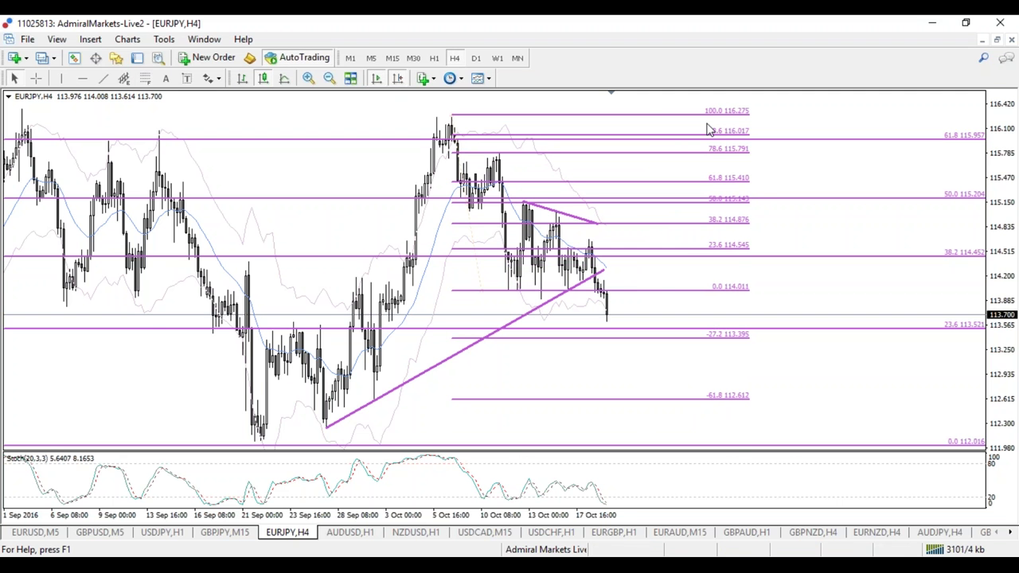
Step: Examine the EURJPY decline on H1 and M15 against the trendline and Fibonacci levels
{"action": "left_click", "coordinate": [433, 59]}
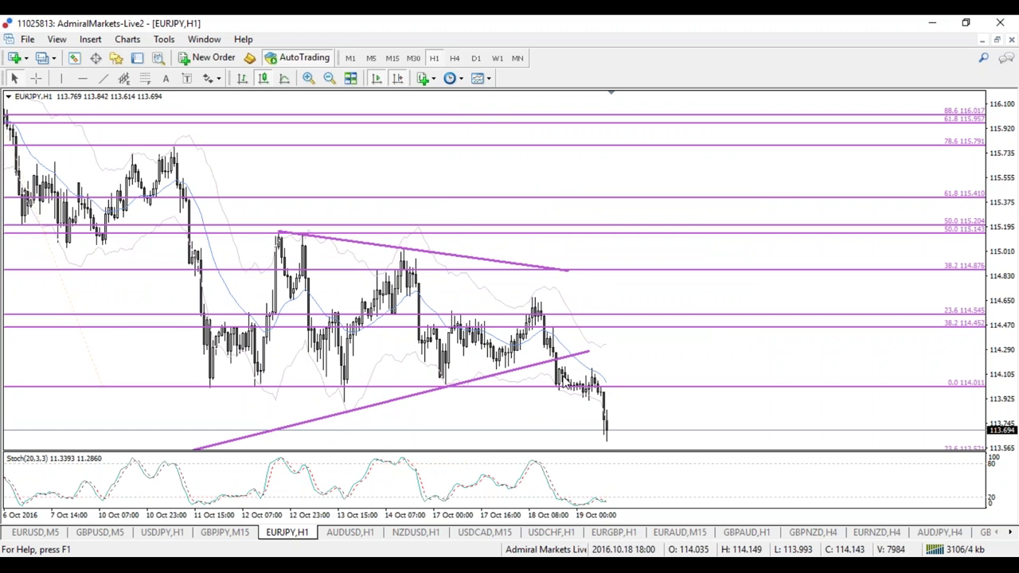
{"action": "mouse_move", "coordinate": [575, 390]}
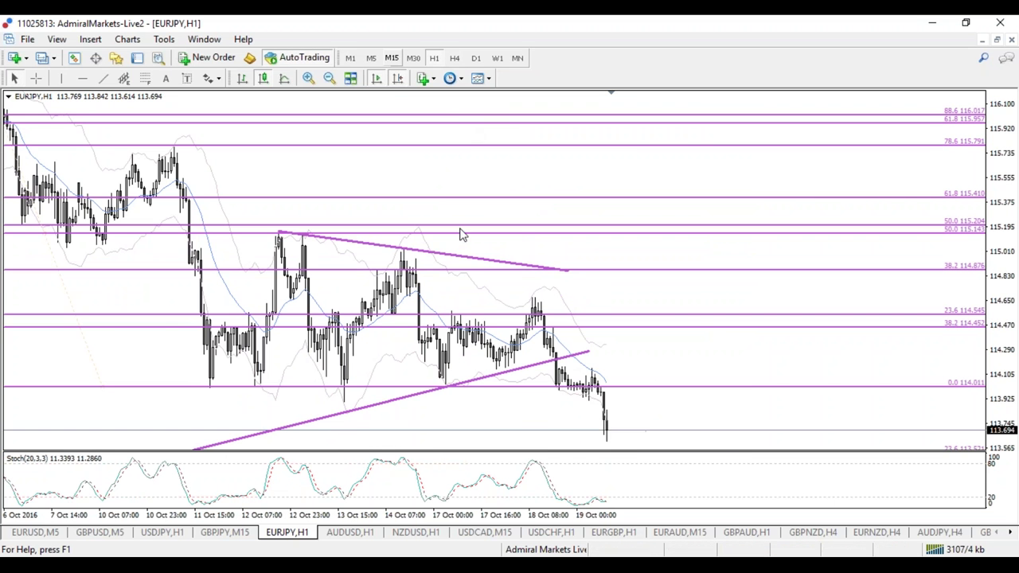
{"action": "left_click", "coordinate": [392, 58]}
{"action": "mouse_move", "coordinate": [382, 250]}
{"action": "left_mouse_down"}
{"action": "mouse_move", "coordinate": [488, 294]}
{"action": "mouse_move", "coordinate": [557, 307]}
{"action": "mouse_move", "coordinate": [621, 471]}
{"action": "mouse_move", "coordinate": [491, 454]}
{"action": "left_mouse_up"}
{"action": "key", "text": "Escape"}
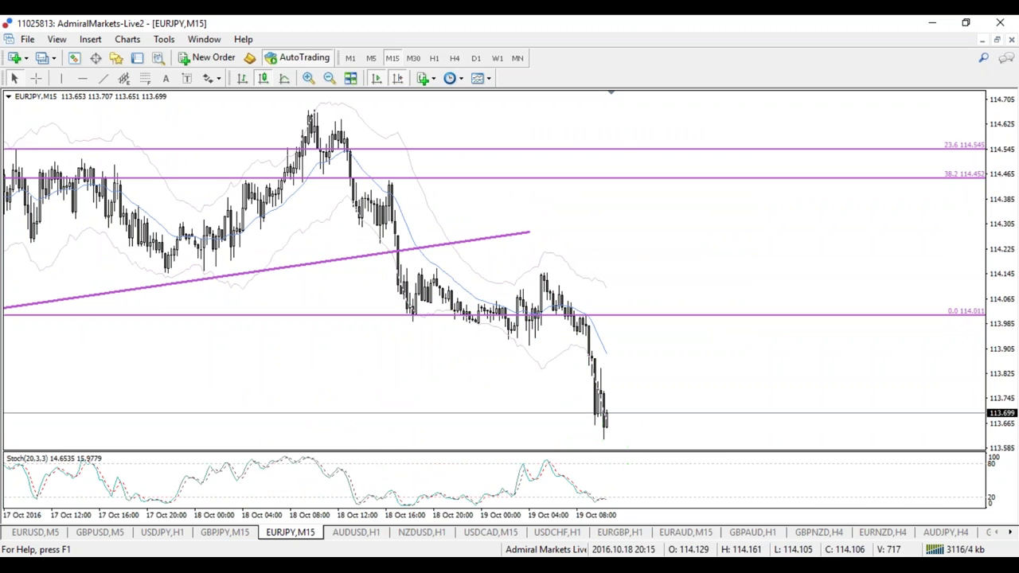
Step: Examine USDCAD on H4 and H1, checking the recent candles against the Fibonacci levels down to the -61.8 target
{"action": "left_click", "coordinate": [490, 531]}
{"action": "left_click", "coordinate": [455, 57]}
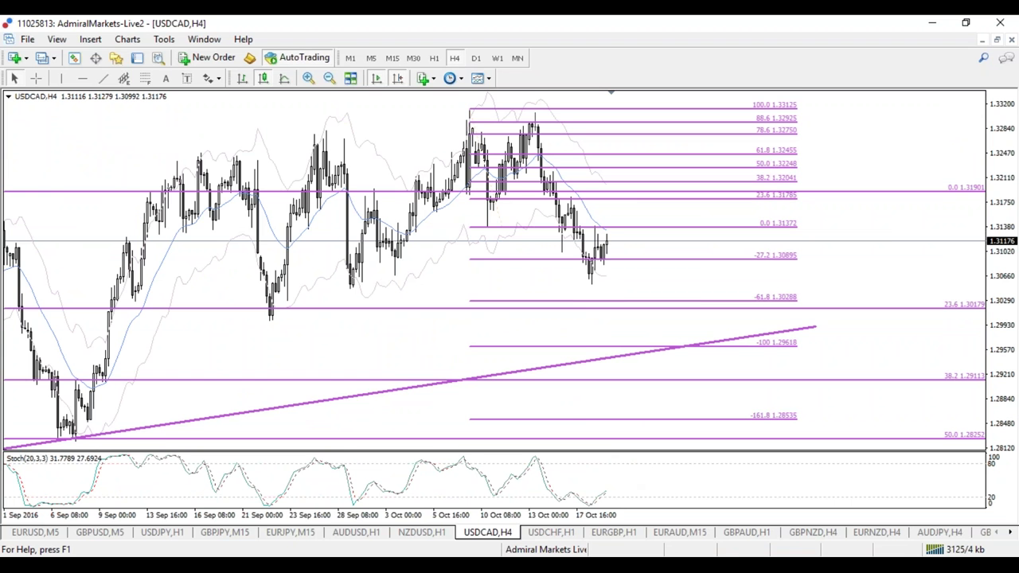
{"action": "mouse_move", "coordinate": [620, 515]}
{"action": "left_mouse_down"}
{"action": "mouse_move", "coordinate": [613, 527]}
{"action": "mouse_move", "coordinate": [622, 529]}
{"action": "left_mouse_up"}
{"action": "left_click", "coordinate": [441, 59]}
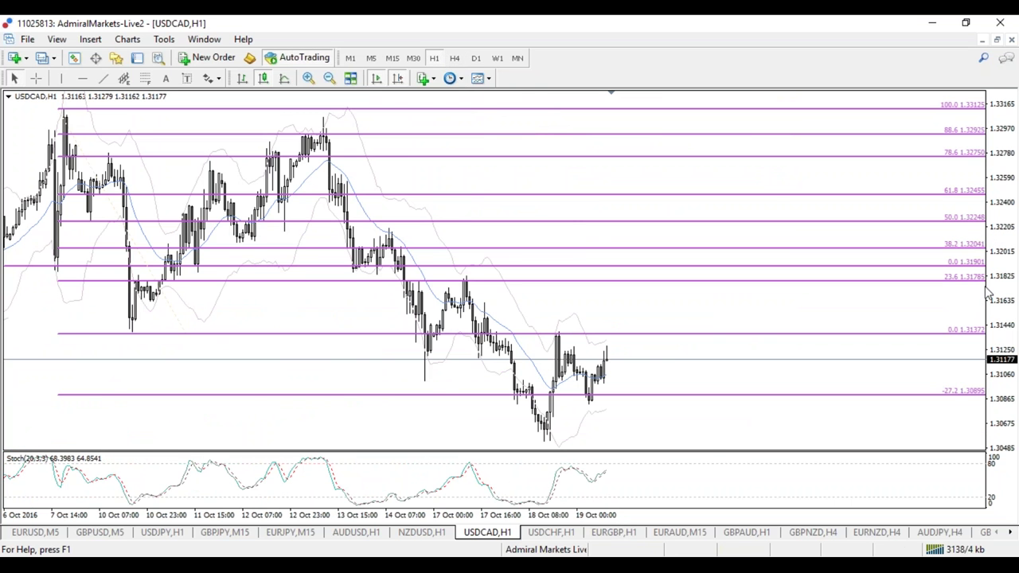
{"action": "left_click_drag", "start_coordinate": [985, 287], "coordinate": [929, 342]}
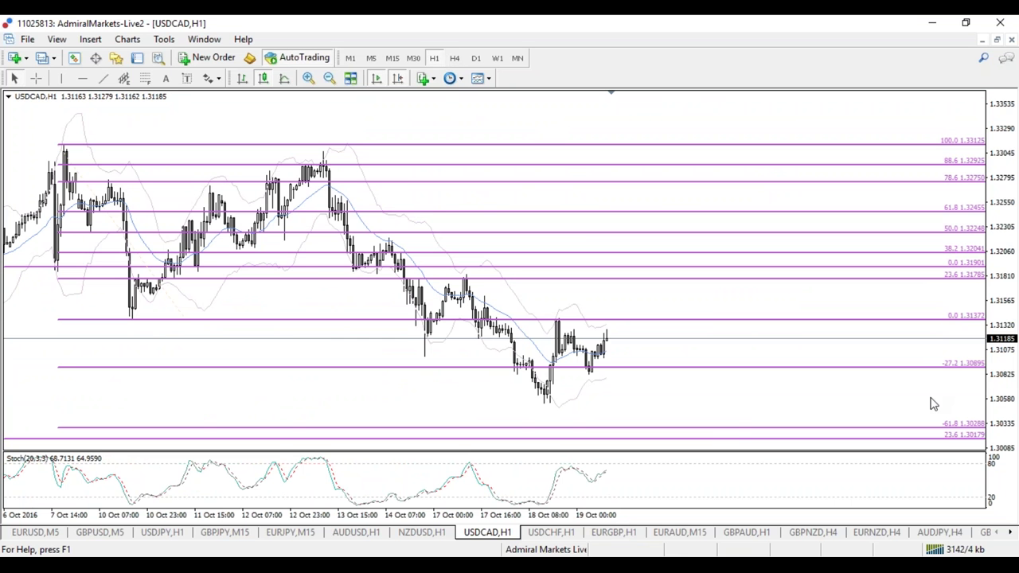
{"action": "left_click_drag", "start_coordinate": [1000, 318], "coordinate": [1001, 255]}
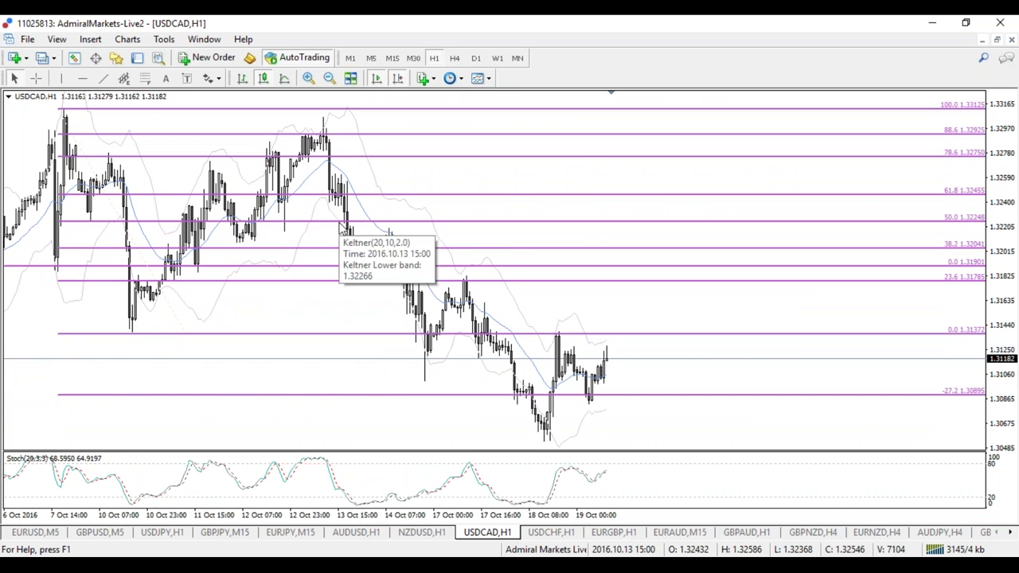
{"action": "left_click", "coordinate": [453, 59]}
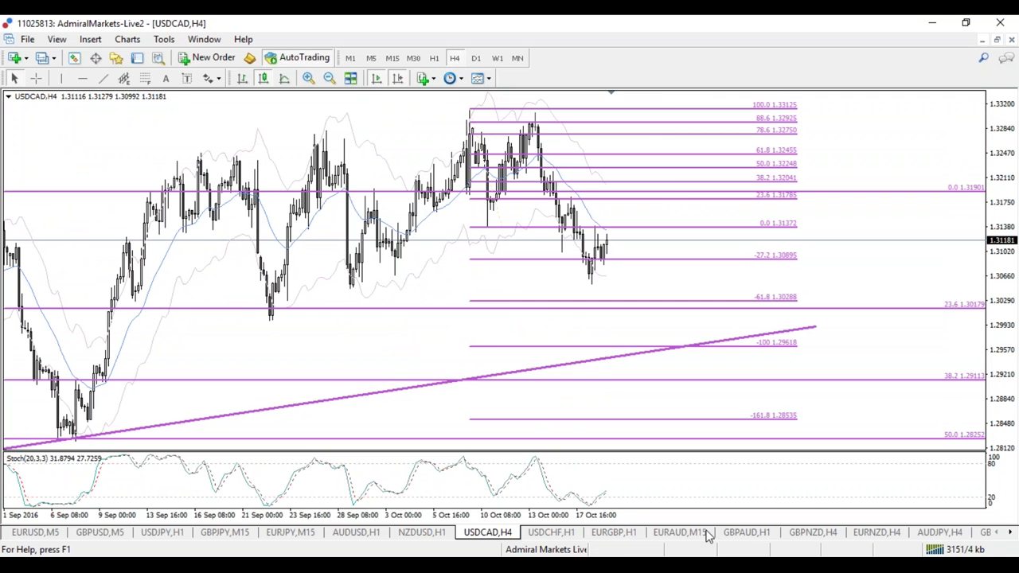
Step: Display GBPAUD H1, mark the 14–18 October lows with freehand green support lines, and clear the markings
{"action": "left_click", "coordinate": [748, 533]}
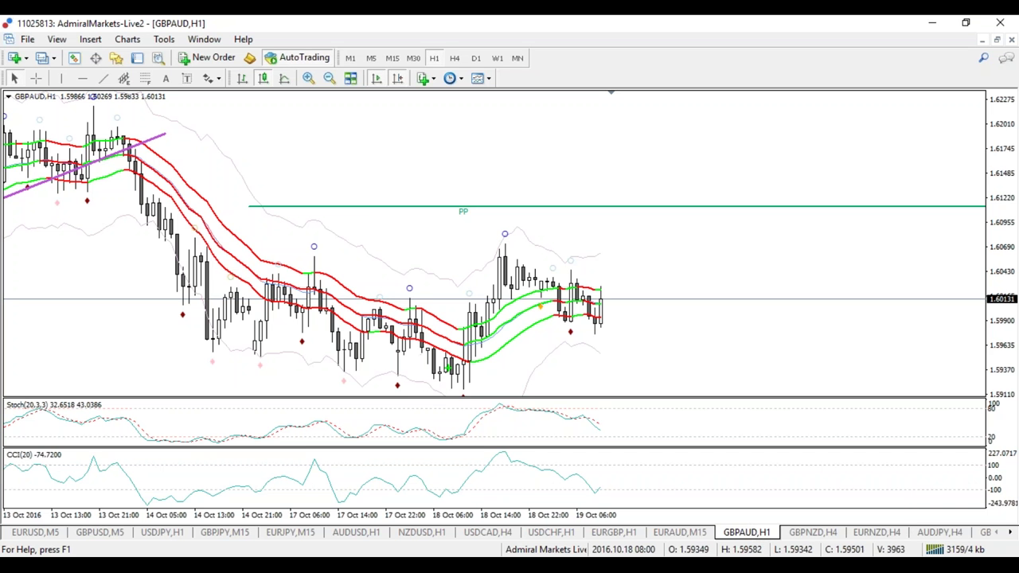
{"action": "left_click_drag", "start_coordinate": [173, 351], "coordinate": [506, 389]}
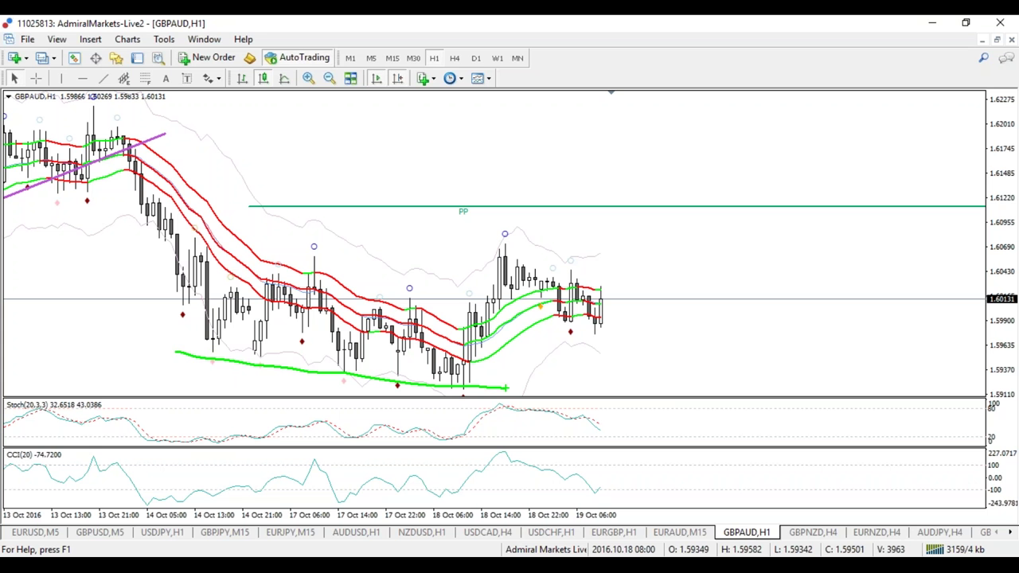
{"action": "left_click_drag", "start_coordinate": [170, 355], "coordinate": [470, 360]}
{"action": "left_click_drag", "start_coordinate": [338, 362], "coordinate": [164, 366]}
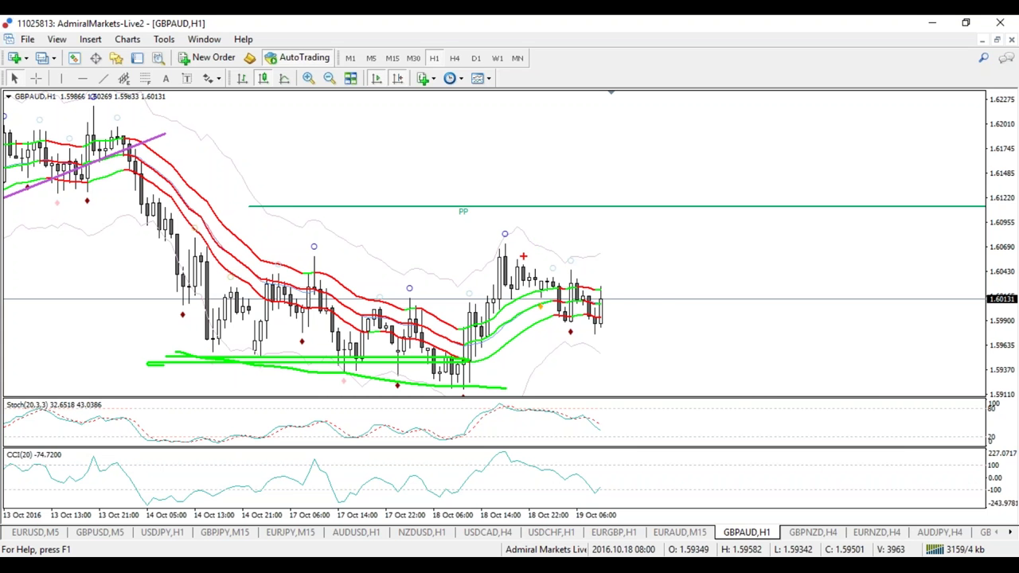
{"action": "key", "text": "Escape"}
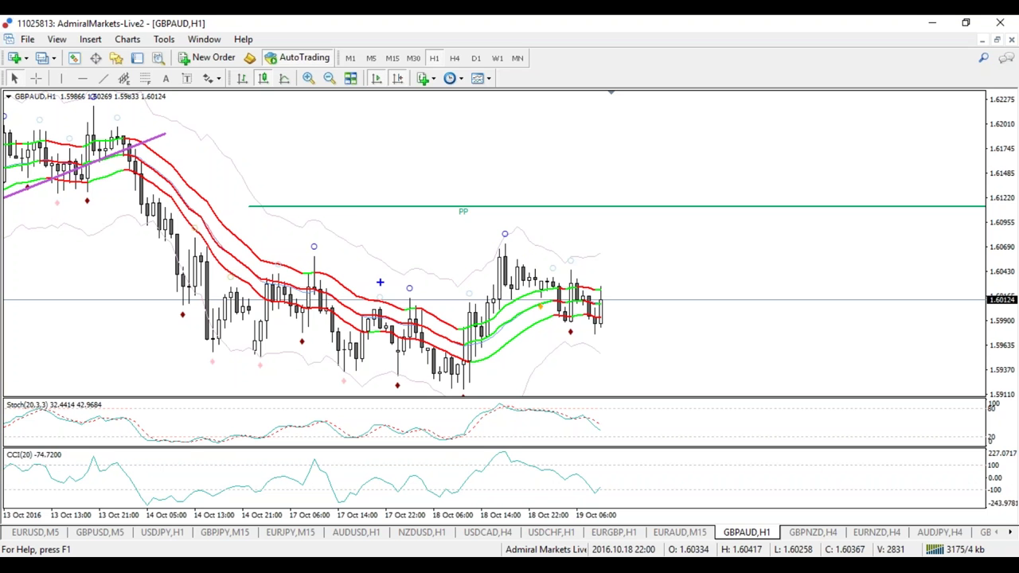
Step: Mark GBPAUD resistance at about 1.6043 with a freehand blue line, and sketch the rally from the 18 October low
{"action": "mouse_move", "coordinate": [325, 271]}
{"action": "left_mouse_down"}
{"action": "mouse_move", "coordinate": [707, 273]}
{"action": "mouse_move", "coordinate": [135, 274]}
{"action": "left_mouse_up"}
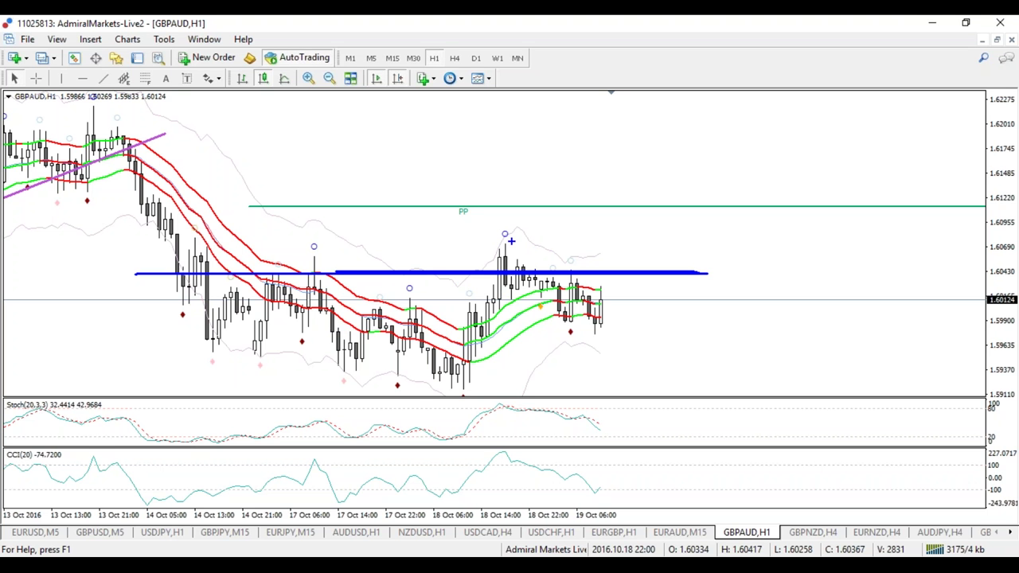
{"action": "key", "text": "Escape"}
{"action": "key", "text": "ctrl+2"}
{"action": "left_click_drag", "start_coordinate": [457, 380], "coordinate": [510, 257]}
{"action": "mouse_move", "coordinate": [479, 336]}
{"action": "left_mouse_down"}
{"action": "mouse_move", "coordinate": [536, 340]}
{"action": "mouse_move", "coordinate": [566, 289]}
{"action": "left_mouse_up"}
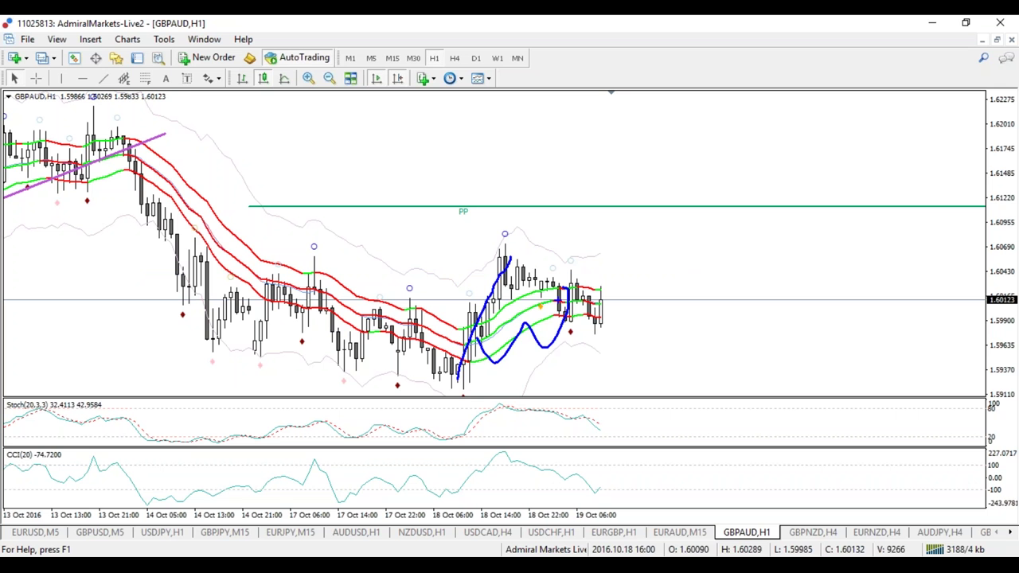
{"action": "key", "text": "Escape"}
Step: Circle the latest GBPAUD candles, sketch a projected rise to the PP line, and clear the drawing
{"action": "key", "text": "ctrl+2"}
{"action": "mouse_move", "coordinate": [503, 248]}
{"action": "left_mouse_down"}
{"action": "mouse_move", "coordinate": [593, 296]}
{"action": "mouse_move", "coordinate": [615, 324]}
{"action": "mouse_move", "coordinate": [545, 320]}
{"action": "mouse_move", "coordinate": [667, 260]}
{"action": "mouse_move", "coordinate": [676, 210]}
{"action": "mouse_move", "coordinate": [626, 201]}
{"action": "left_mouse_up"}
{"action": "key", "text": "Escape"}
{"action": "key", "text": "ctrl+2"}
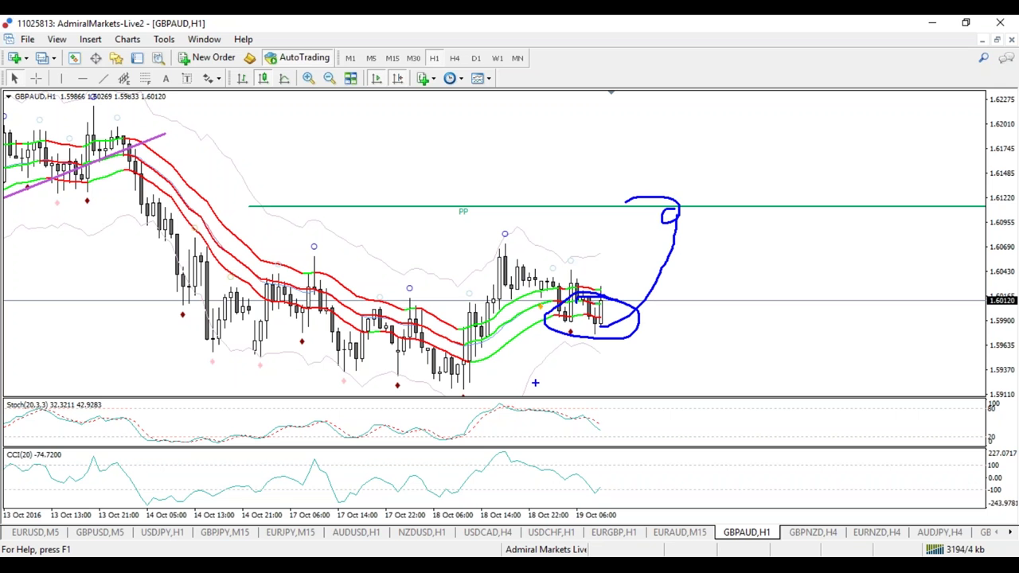
{"action": "key", "text": "Delete"}
{"action": "mouse_move", "coordinate": [746, 532]}
{"action": "left_mouse_down"}
{"action": "mouse_move", "coordinate": [607, 531]}
{"action": "mouse_move", "coordinate": [720, 534]}
{"action": "mouse_move", "coordinate": [683, 518]}
{"action": "left_mouse_up"}
{"action": "key", "text": "minus"}
{"action": "key", "text": "minus"}
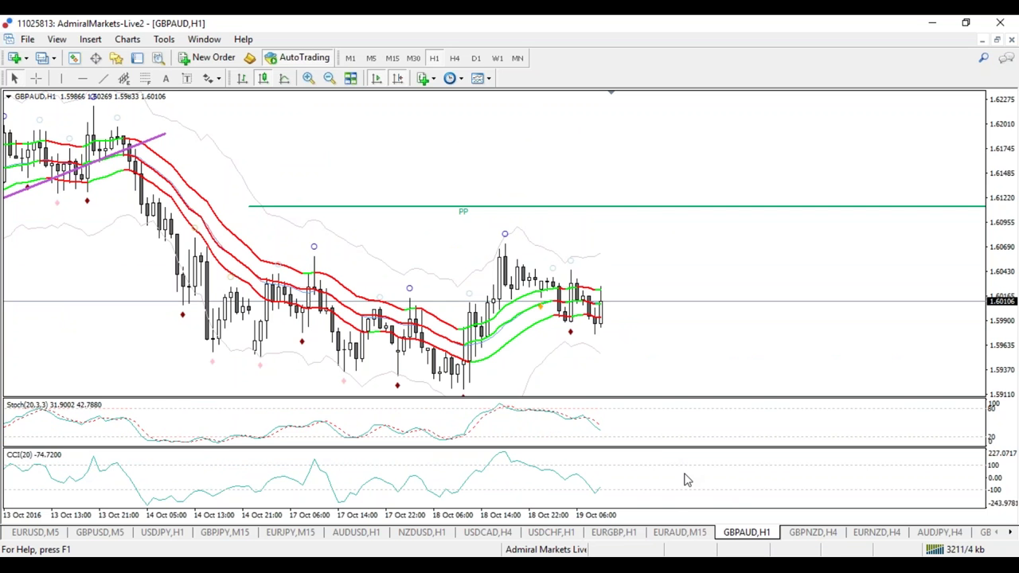
Step: Compare EURNZD on H4, Daily and H1, checking its decline against the 50.0 and 61.8 Fibonacci levels
{"action": "left_click", "coordinate": [814, 536]}
{"action": "left_click", "coordinate": [869, 538]}
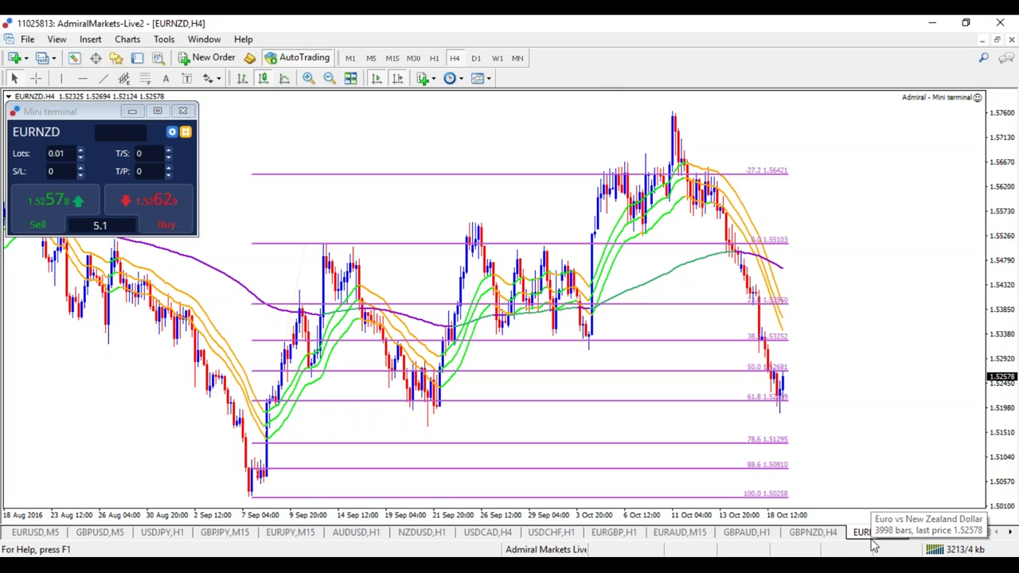
{"action": "left_click", "coordinate": [475, 57]}
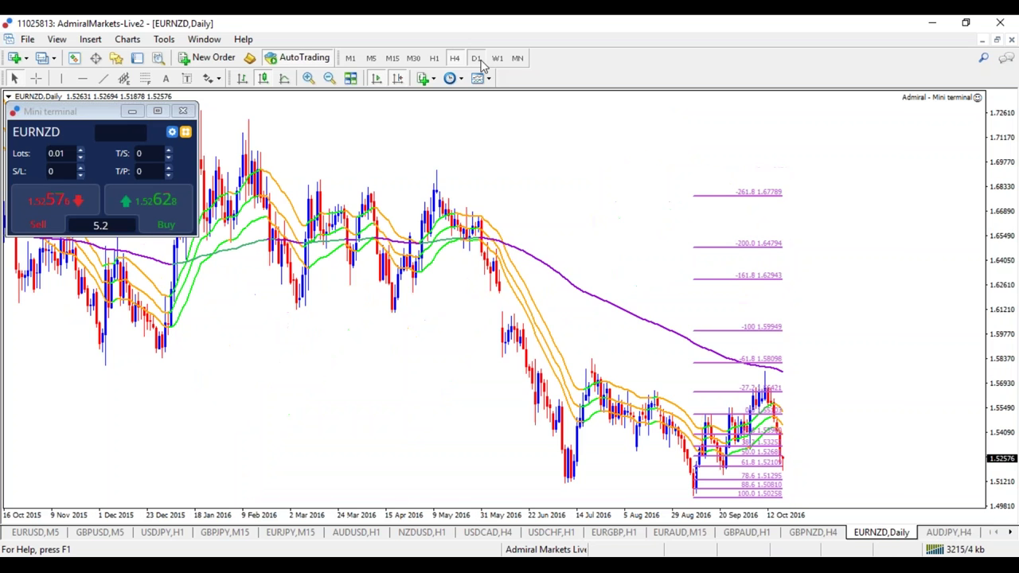
{"action": "left_click", "coordinate": [454, 58]}
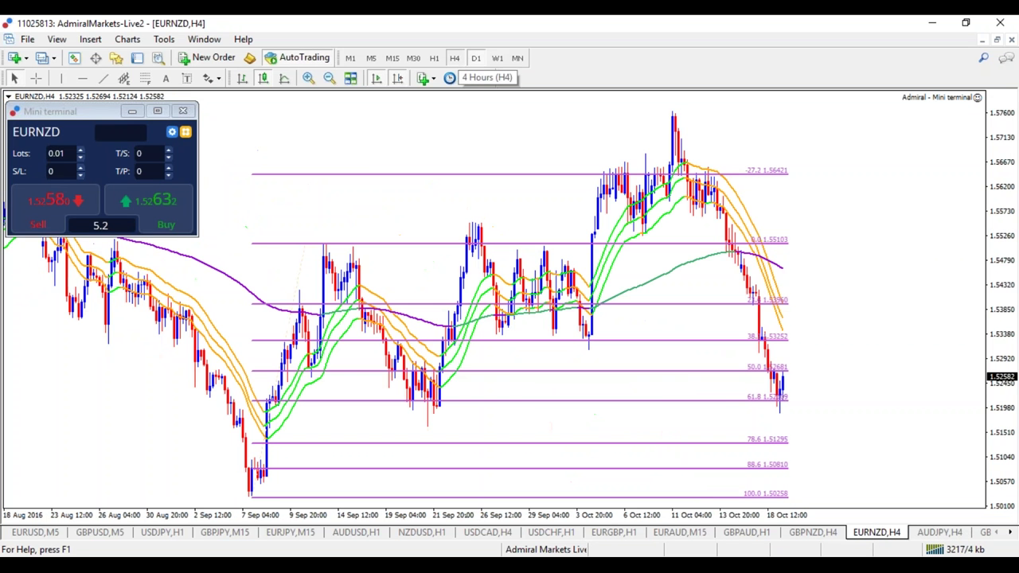
{"action": "left_click", "coordinate": [436, 59]}
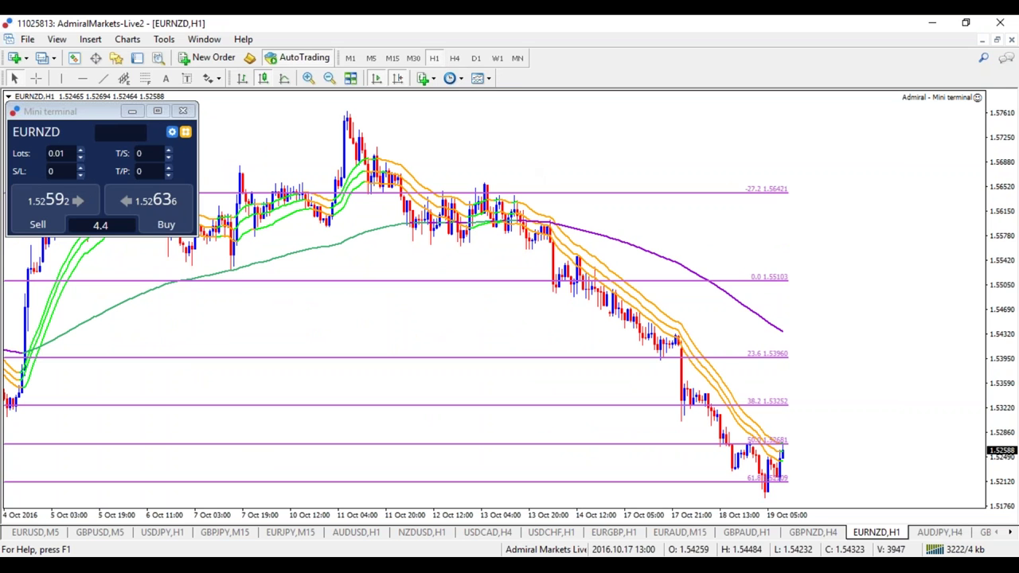
Step: Bring the further chart tabs into reach and display CADJPY M15
{"action": "left_click", "coordinate": [1011, 531]}
{"action": "left_click", "coordinate": [1010, 531]}
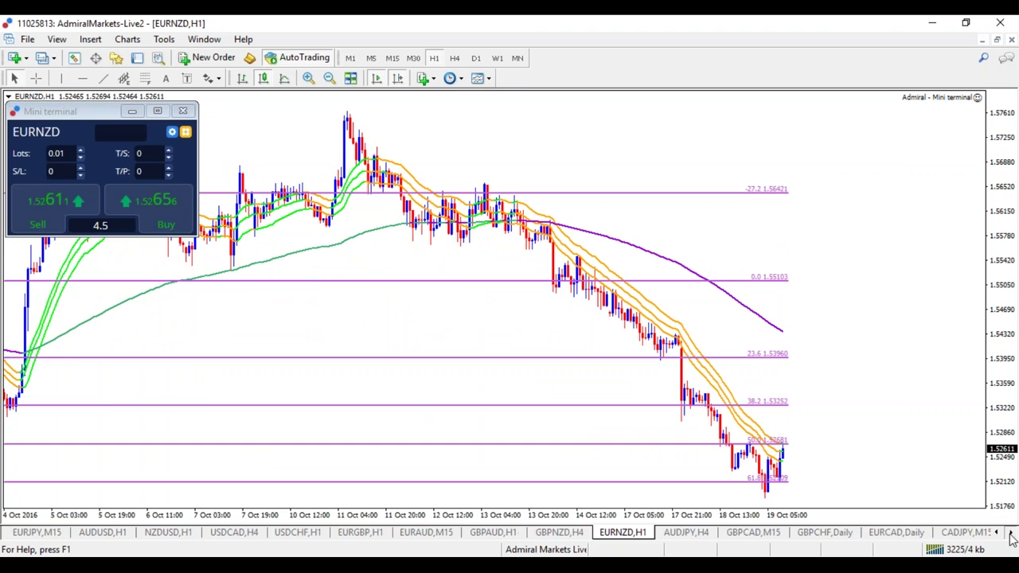
{"action": "left_click", "coordinate": [1011, 532]}
{"action": "left_click", "coordinate": [902, 533]}
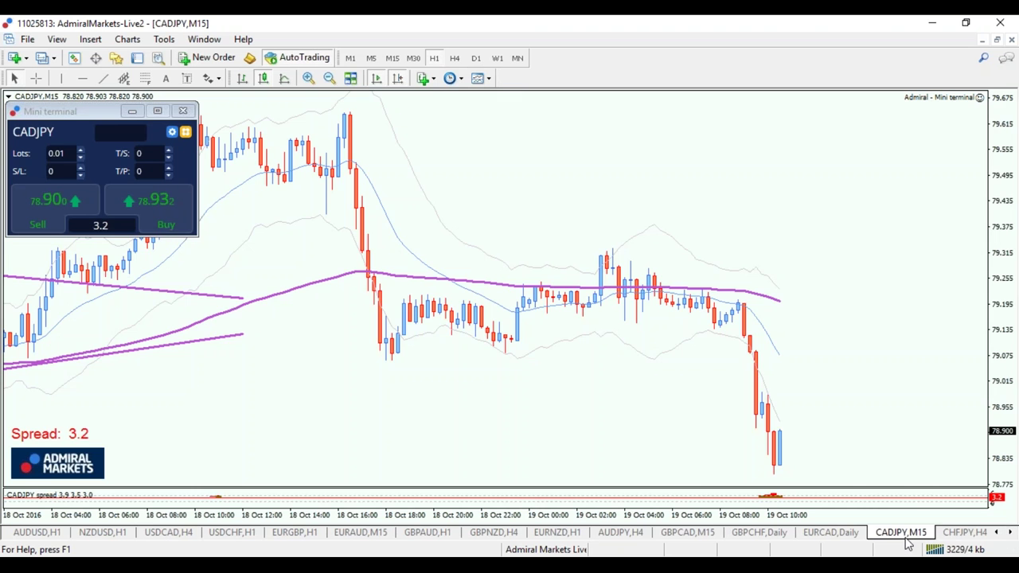
Step: Compare CADJPY on H1, H4 and Daily, checking the latest decline against the moving averages, and return to H1
{"action": "left_click", "coordinate": [434, 58]}
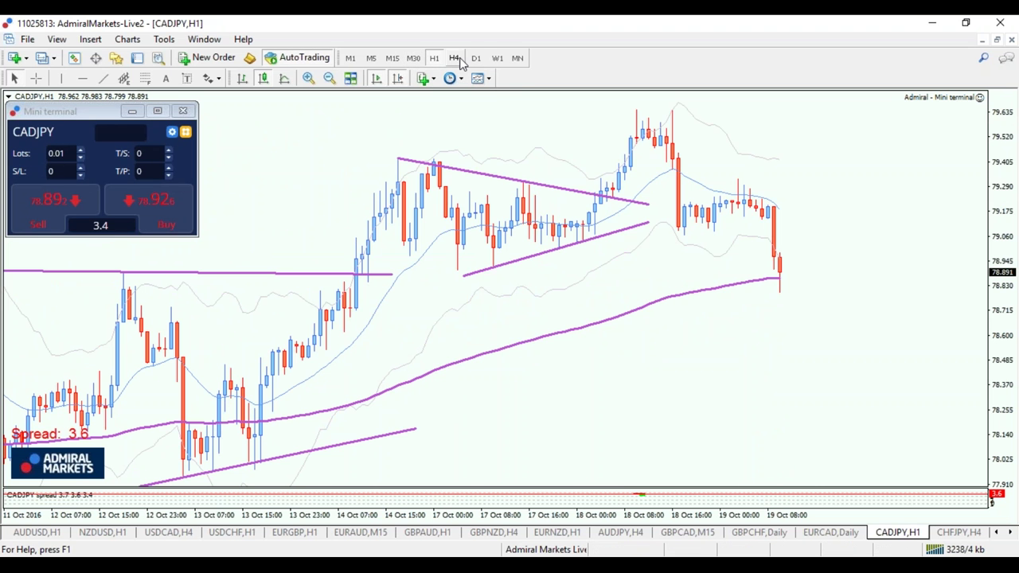
{"action": "left_click", "coordinate": [454, 58]}
{"action": "left_click", "coordinate": [475, 59]}
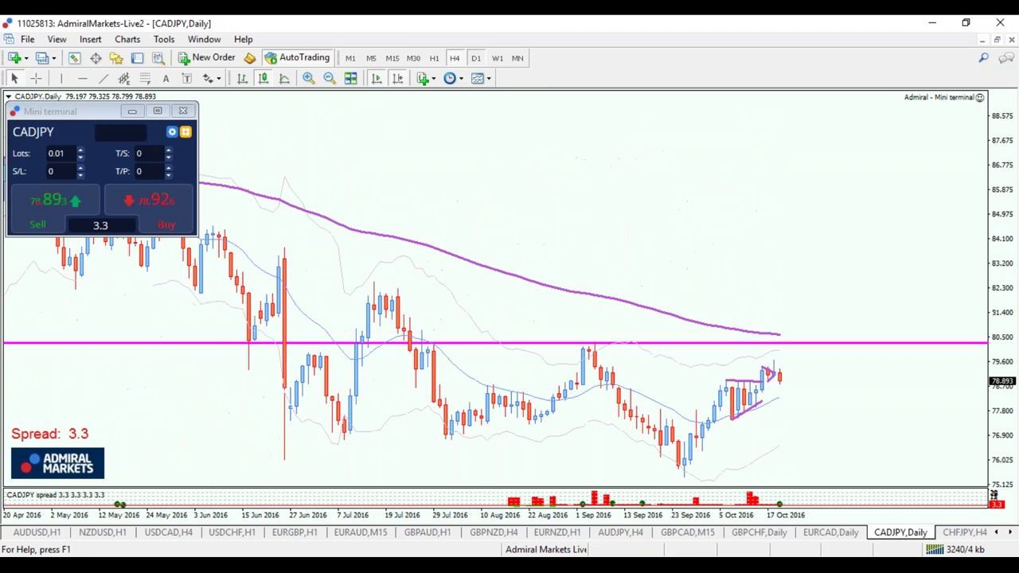
{"action": "left_click", "coordinate": [455, 58]}
{"action": "left_click", "coordinate": [437, 59]}
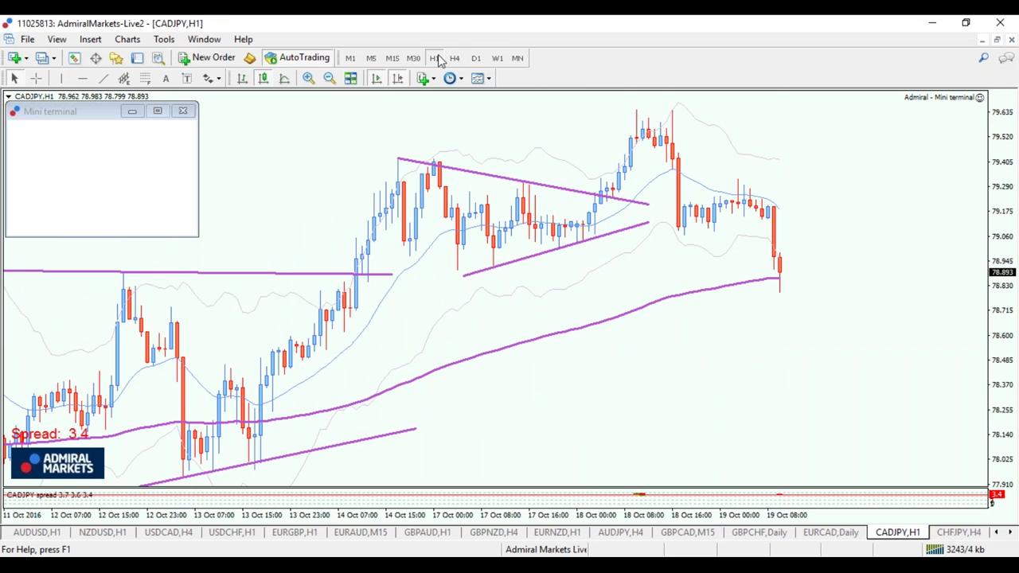
Step: Sketch a red arrow along CADJPY's drop, pullback and projected fall below the long moving average, and clear the drawing
{"action": "left_click", "coordinate": [36, 78]}
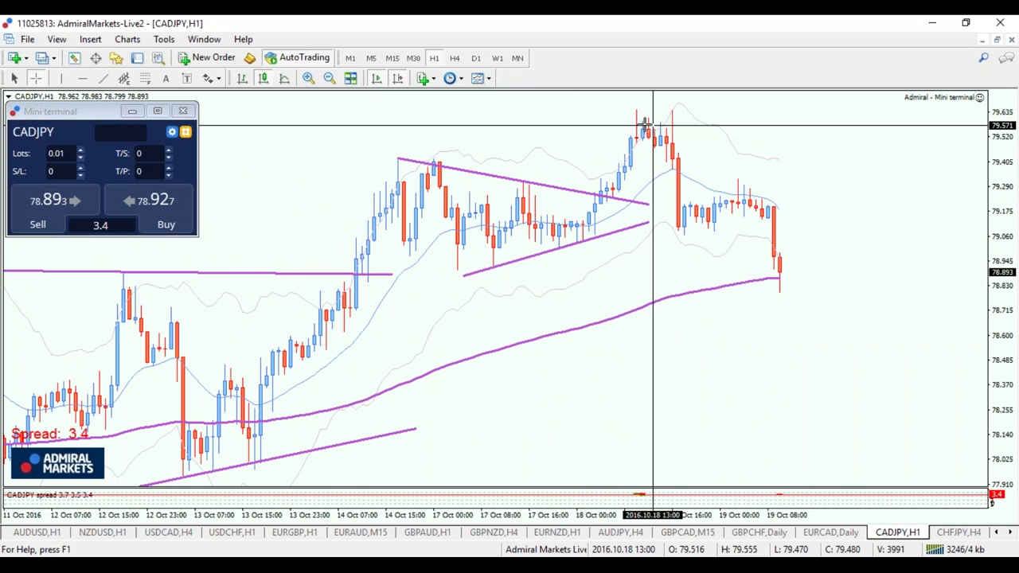
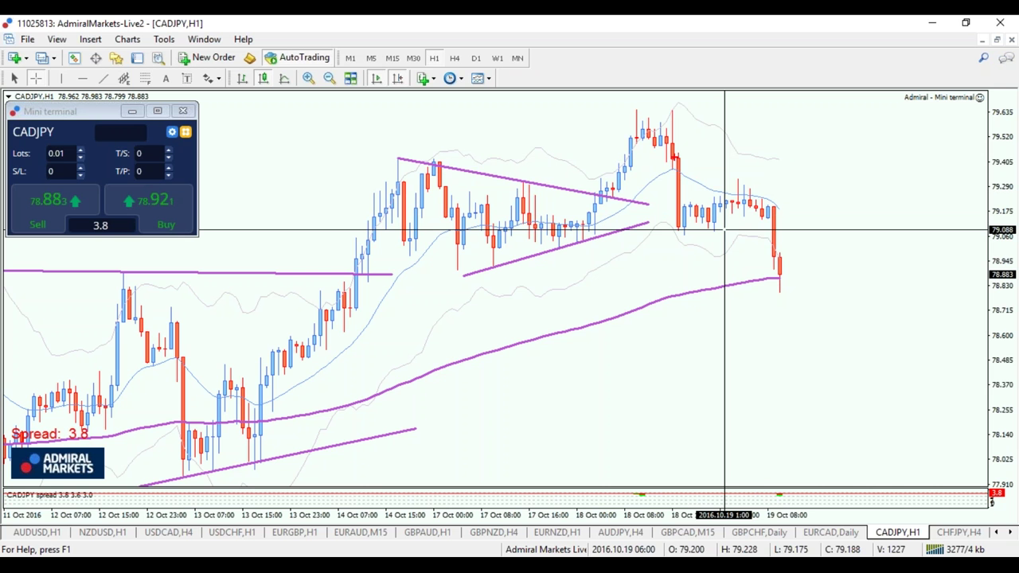
{"action": "mouse_move", "coordinate": [661, 143]}
{"action": "left_mouse_down"}
{"action": "mouse_move", "coordinate": [655, 231]}
{"action": "mouse_move", "coordinate": [772, 275]}
{"action": "mouse_move", "coordinate": [788, 343]}
{"action": "left_mouse_up"}
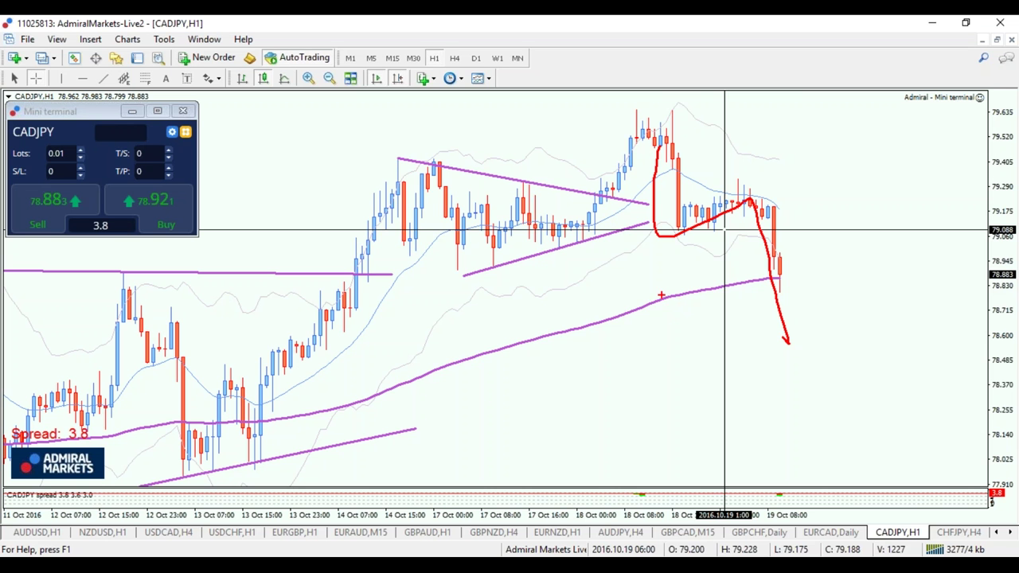
{"action": "key", "text": "Escape"}
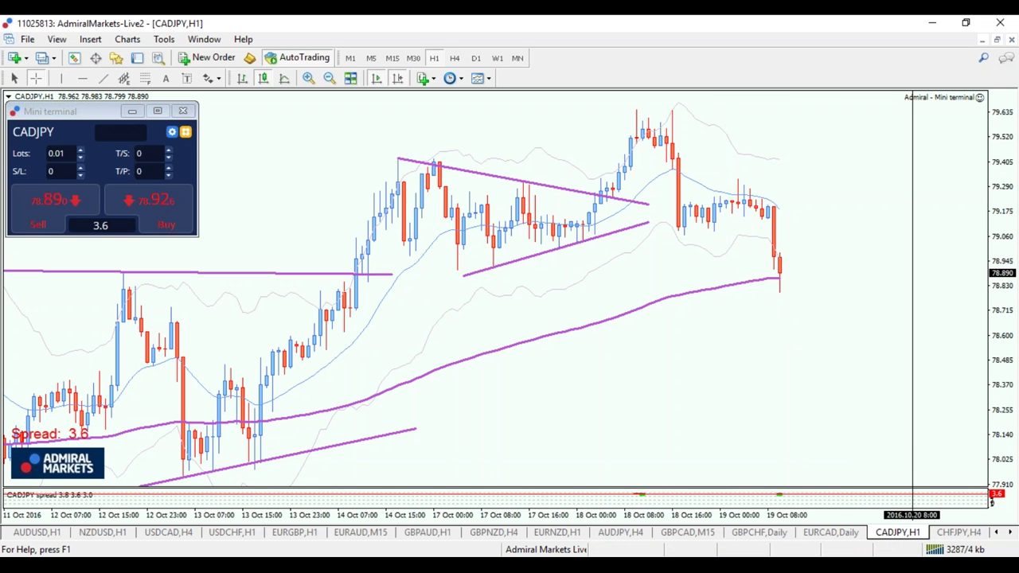
Step: Display AUDCAD on H1 and H4, checking price against the descending trendline, and bring the WTI chart tabs into reach
{"action": "left_click", "coordinate": [1008, 531]}
{"action": "left_click", "coordinate": [1009, 532]}
{"action": "left_click", "coordinate": [1008, 531]}
{"action": "left_click", "coordinate": [1008, 532]}
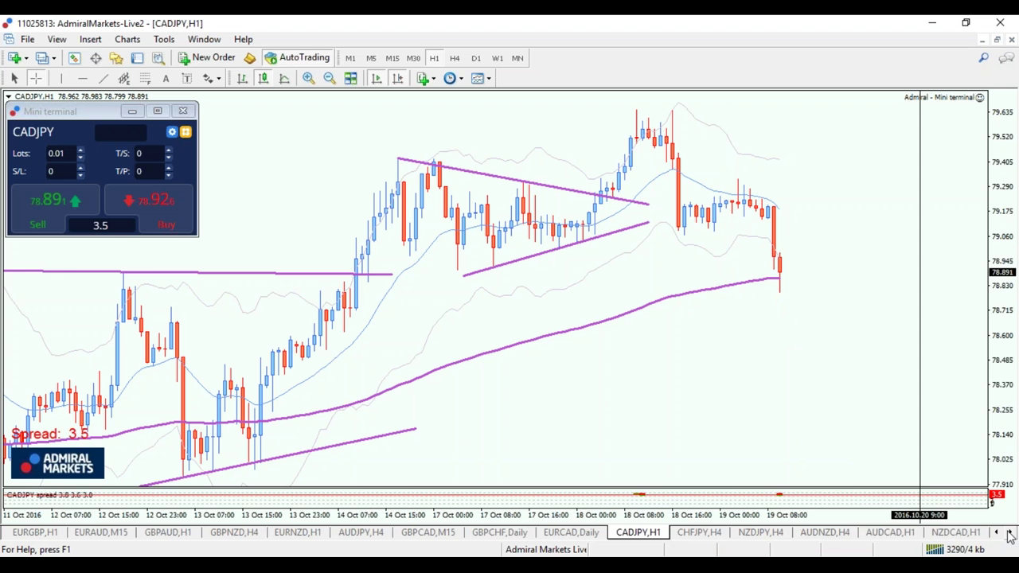
{"action": "left_click", "coordinate": [893, 532]}
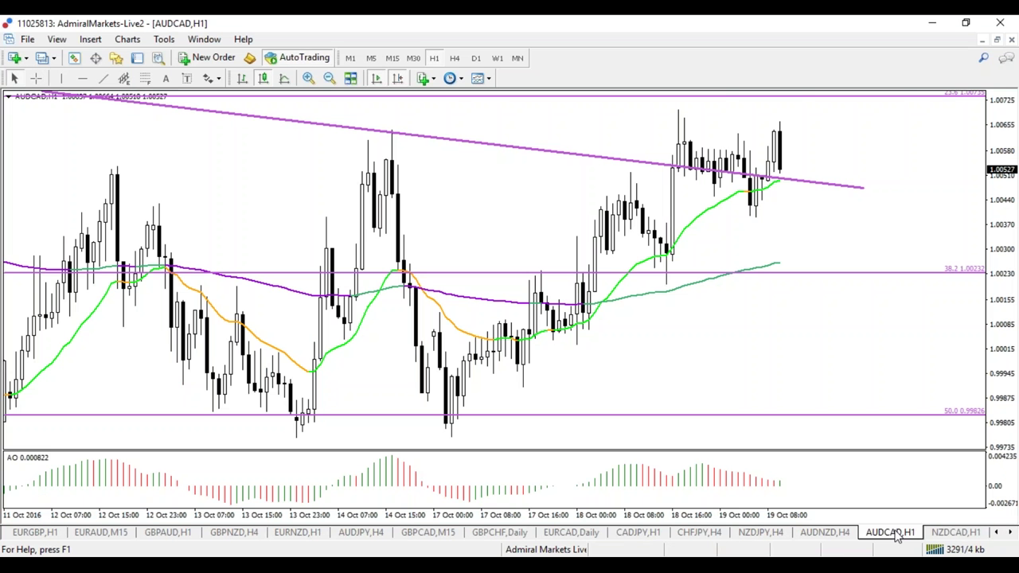
{"action": "left_click", "coordinate": [1008, 532]}
{"action": "left_click", "coordinate": [1008, 533]}
{"action": "left_click", "coordinate": [1008, 532]}
{"action": "left_click", "coordinate": [1008, 533]}
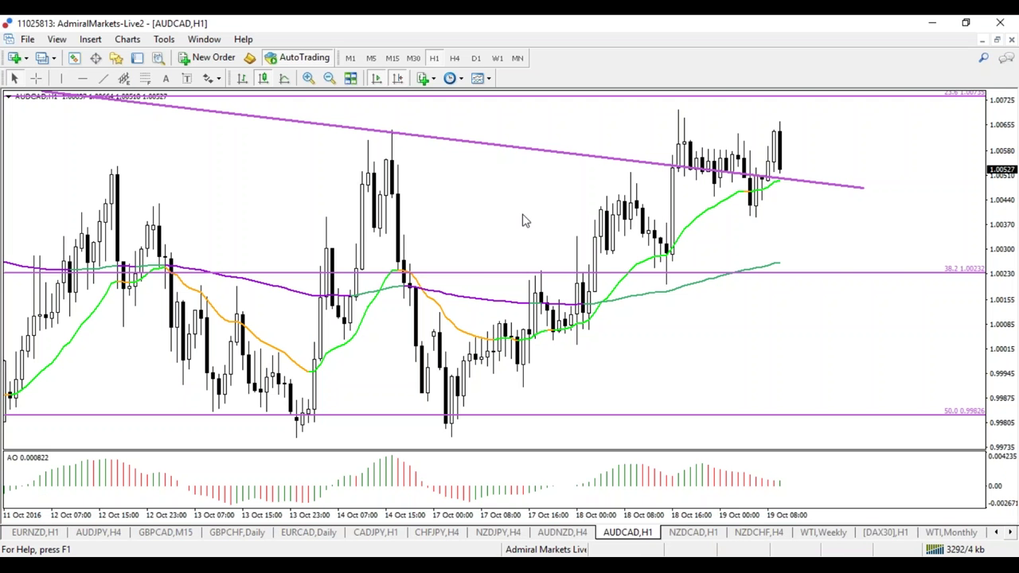
{"action": "left_click", "coordinate": [454, 60]}
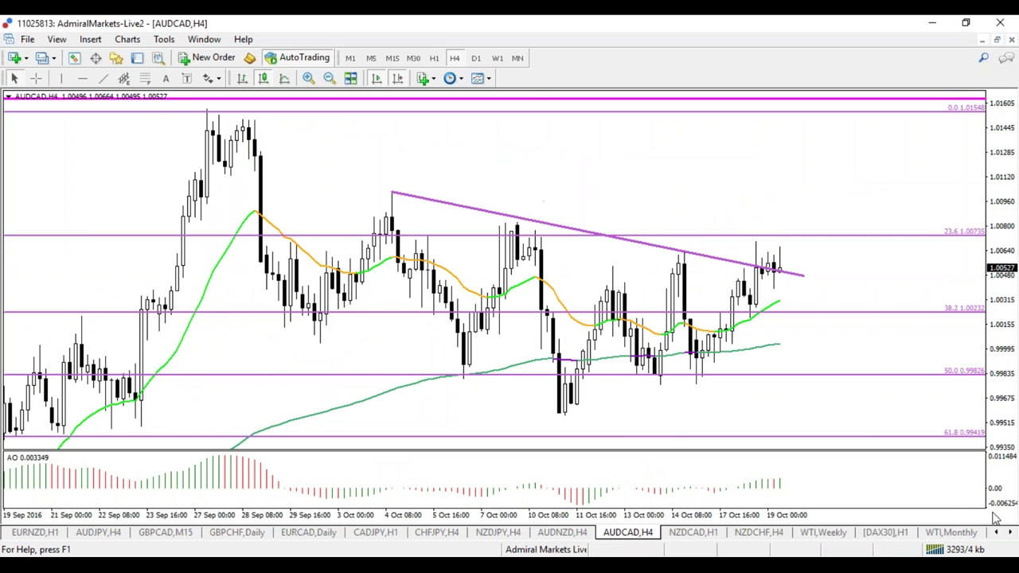
Step: Compare WTI from Monthly through Weekly and Daily down to H4, checking price near the recent highs
{"action": "left_click", "coordinate": [948, 531]}
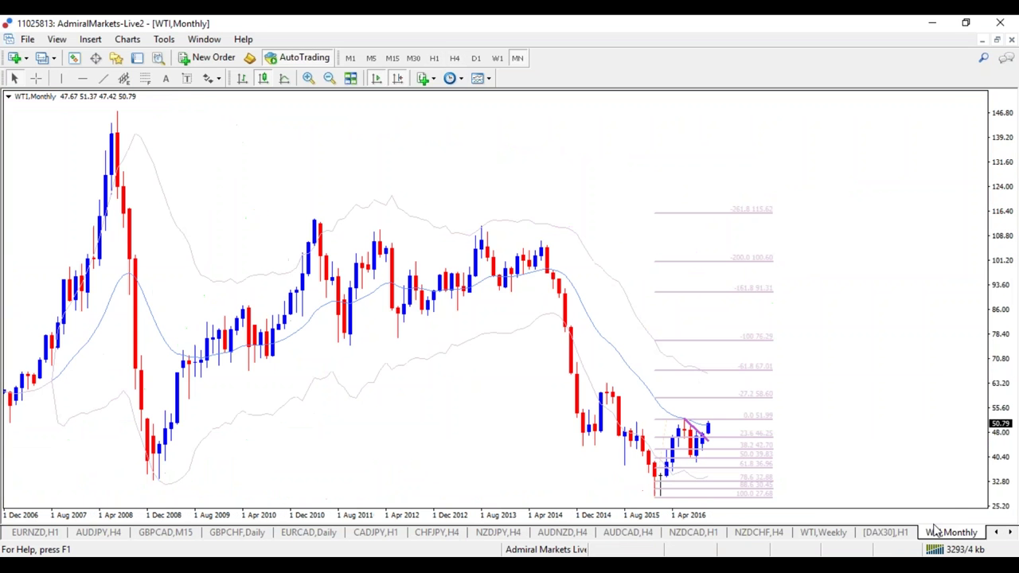
{"action": "left_click", "coordinate": [1009, 533]}
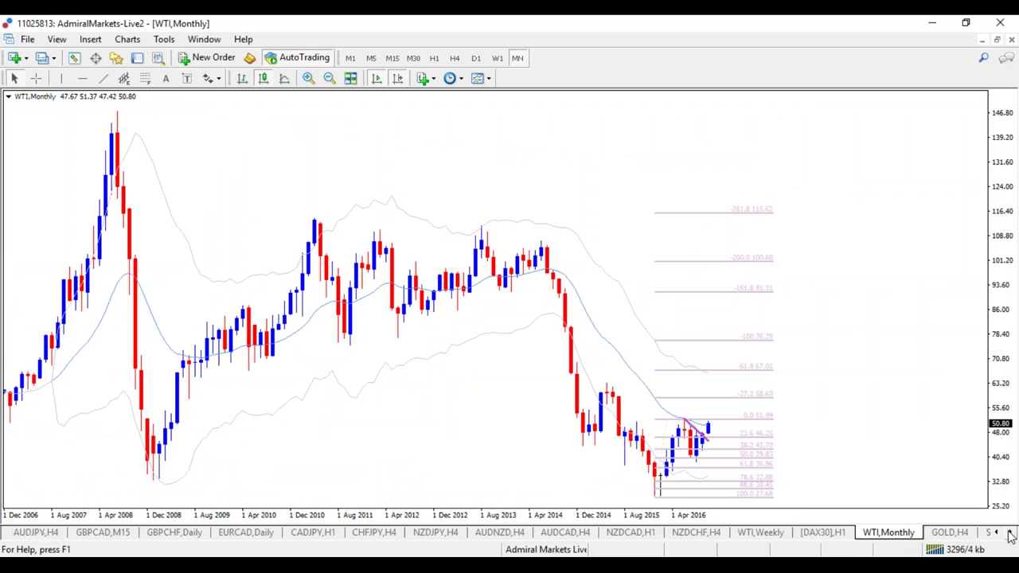
{"action": "left_click", "coordinate": [1009, 532]}
{"action": "left_click", "coordinate": [497, 57]}
{"action": "left_click", "coordinate": [475, 58]}
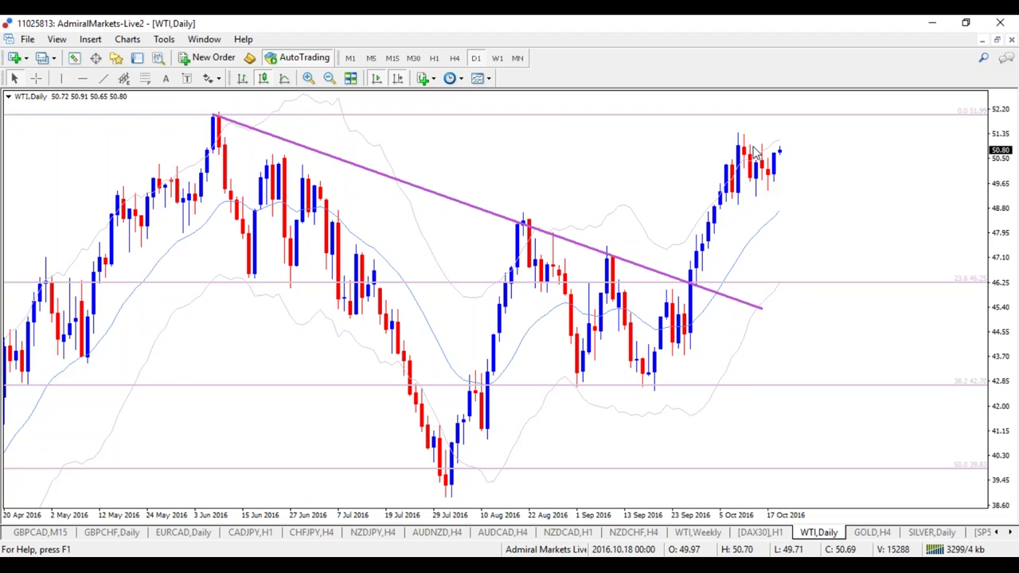
{"action": "left_click", "coordinate": [455, 58]}
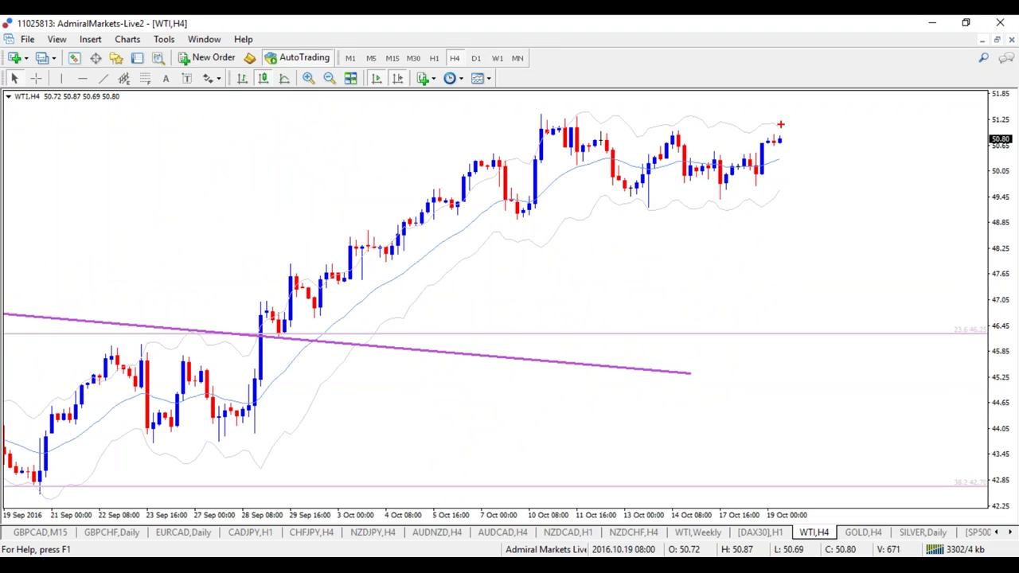
Step: Circle the area above the latest WTI candle, sketch green resistance lines across the October highs, and clear the drawing
{"action": "mouse_move", "coordinate": [783, 125]}
{"action": "left_mouse_down"}
{"action": "mouse_move", "coordinate": [760, 119]}
{"action": "mouse_move", "coordinate": [783, 126]}
{"action": "left_mouse_up"}
{"action": "mouse_move", "coordinate": [548, 113]}
{"action": "left_mouse_down"}
{"action": "mouse_move", "coordinate": [625, 132]}
{"action": "mouse_move", "coordinate": [289, 113]}
{"action": "left_mouse_up"}
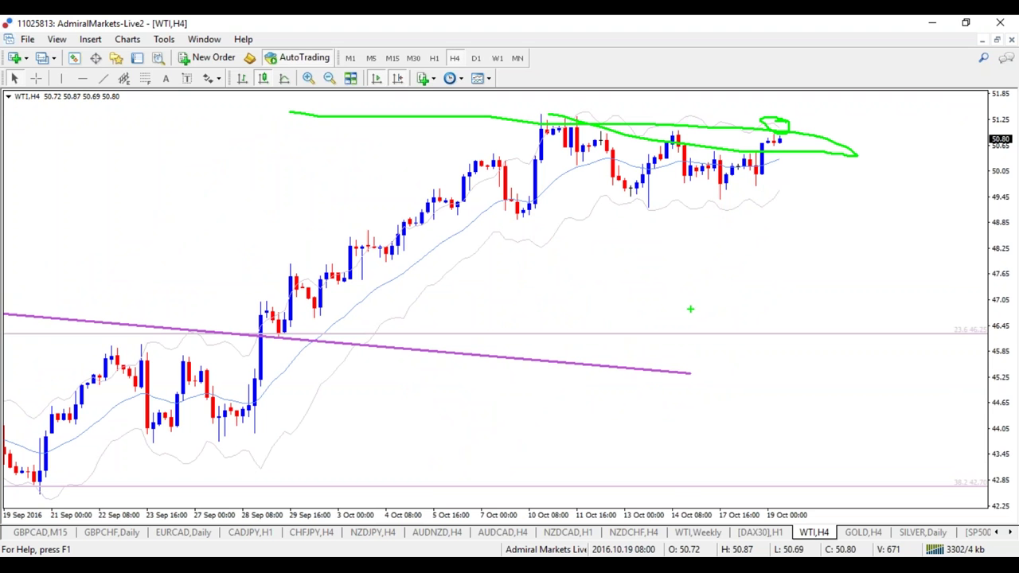
{"action": "key", "text": "Escape"}
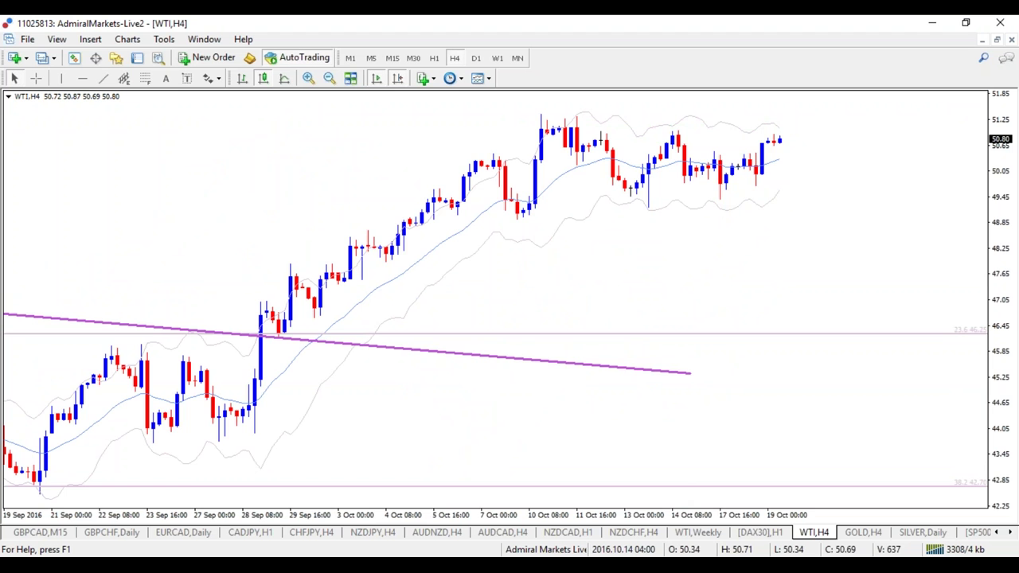
Step: Sketch WTI's rally from late September, its sideways consolidation and a projected upward breakout in green, and clear the drawing
{"action": "left_click_drag", "start_coordinate": [643, 512], "coordinate": [669, 513]}
{"action": "key", "text": "ctrl+2"}
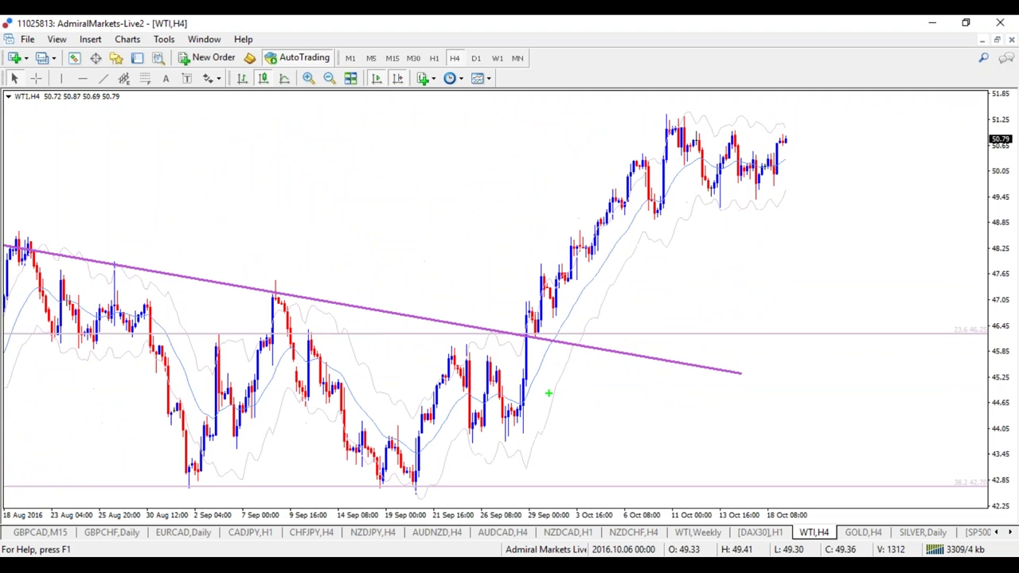
{"action": "mouse_move", "coordinate": [491, 442]}
{"action": "left_mouse_down"}
{"action": "mouse_move", "coordinate": [676, 143]}
{"action": "mouse_move", "coordinate": [816, 161]}
{"action": "mouse_move", "coordinate": [683, 188]}
{"action": "left_mouse_up"}
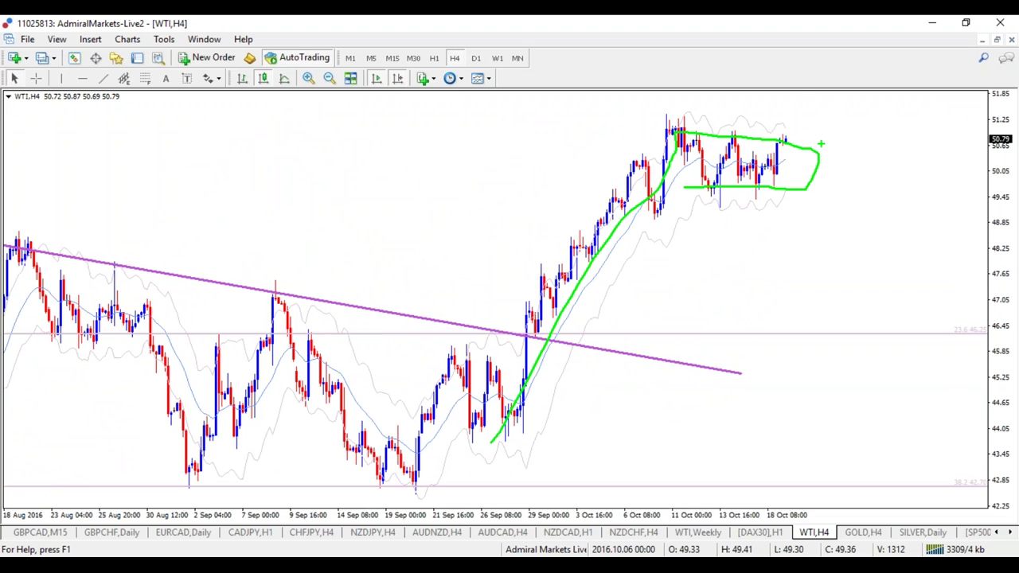
{"action": "mouse_move", "coordinate": [787, 140]}
{"action": "left_mouse_down"}
{"action": "mouse_move", "coordinate": [809, 89]}
{"action": "mouse_move", "coordinate": [824, 105]}
{"action": "left_mouse_up"}
{"action": "key", "text": "Escape"}
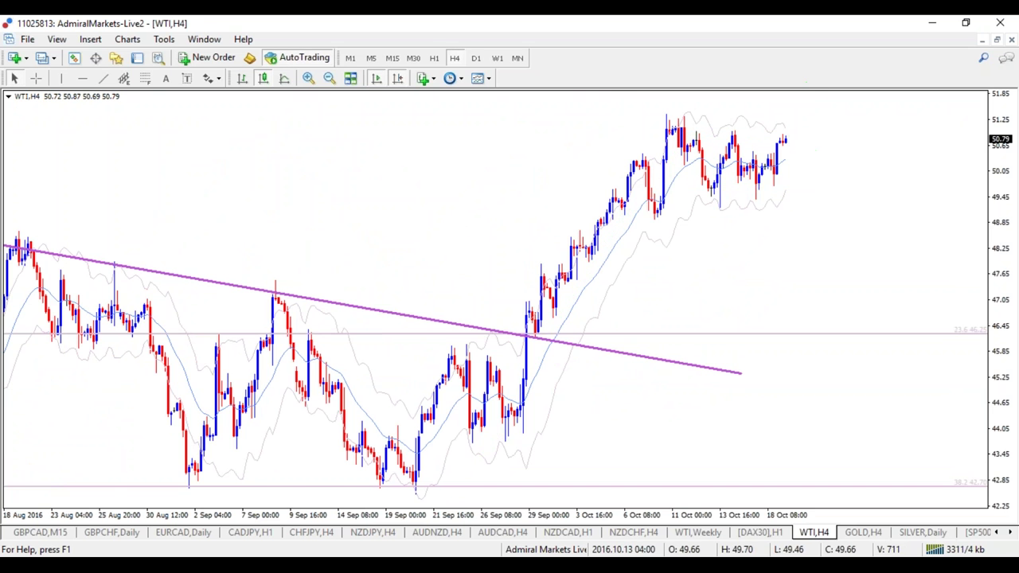
Step: Examine DAX30 on H1, H4 and Daily against the 23.6 Fibonacci level and trendline, ending on a wide H1 view
{"action": "left_click", "coordinate": [759, 533]}
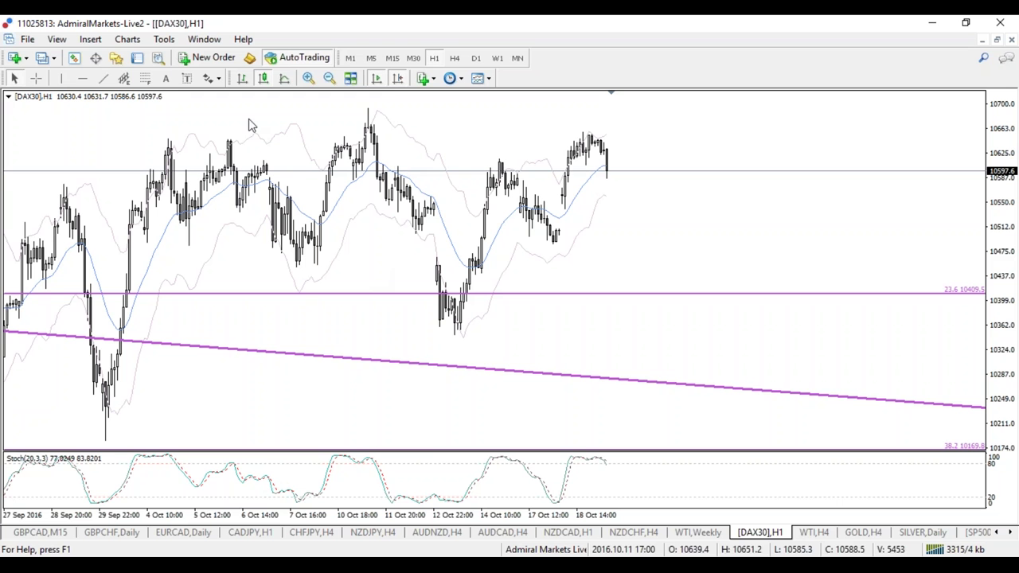
{"action": "left_click", "coordinate": [33, 80]}
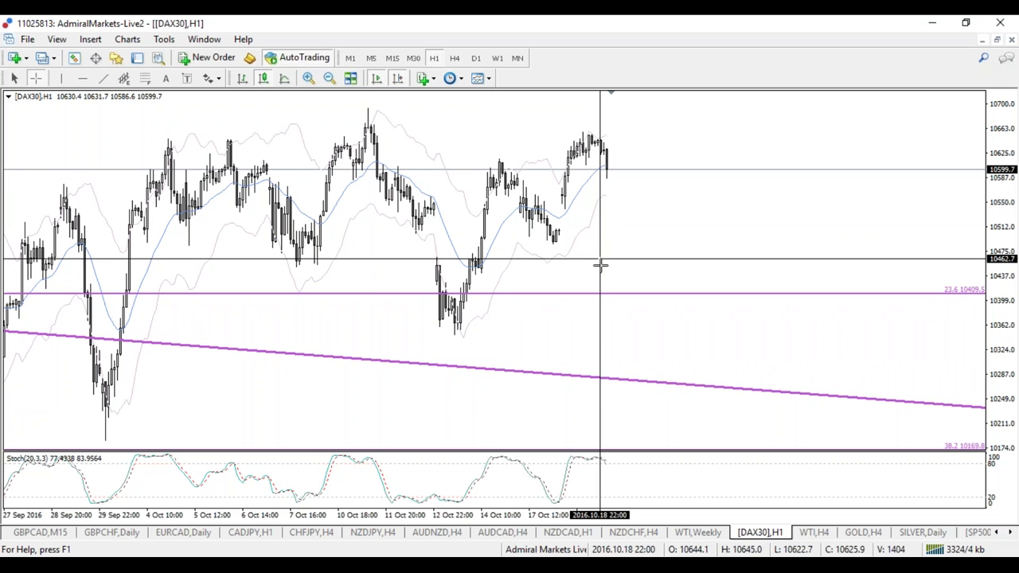
{"action": "left_click", "coordinate": [454, 58]}
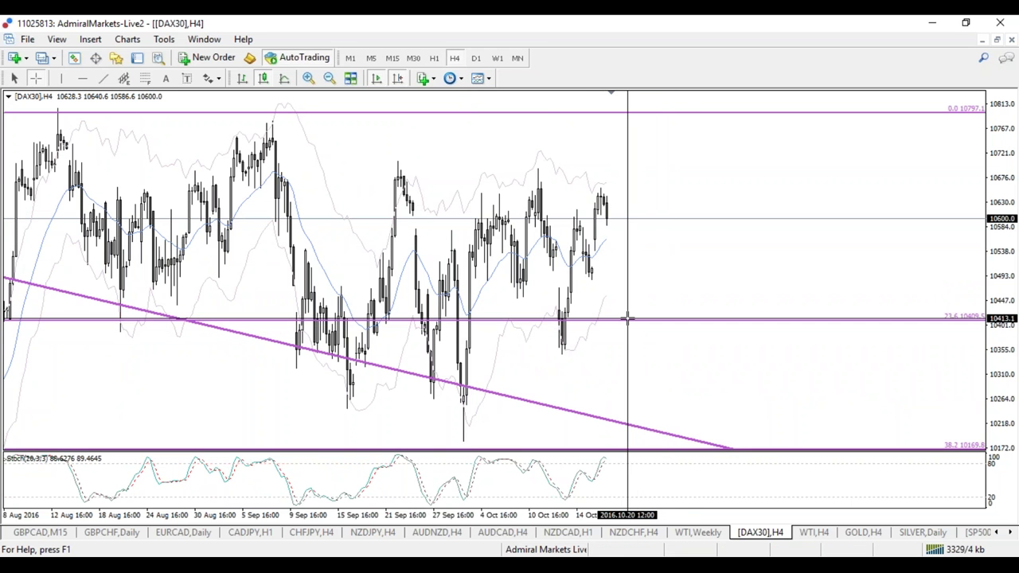
{"action": "left_click", "coordinate": [475, 58]}
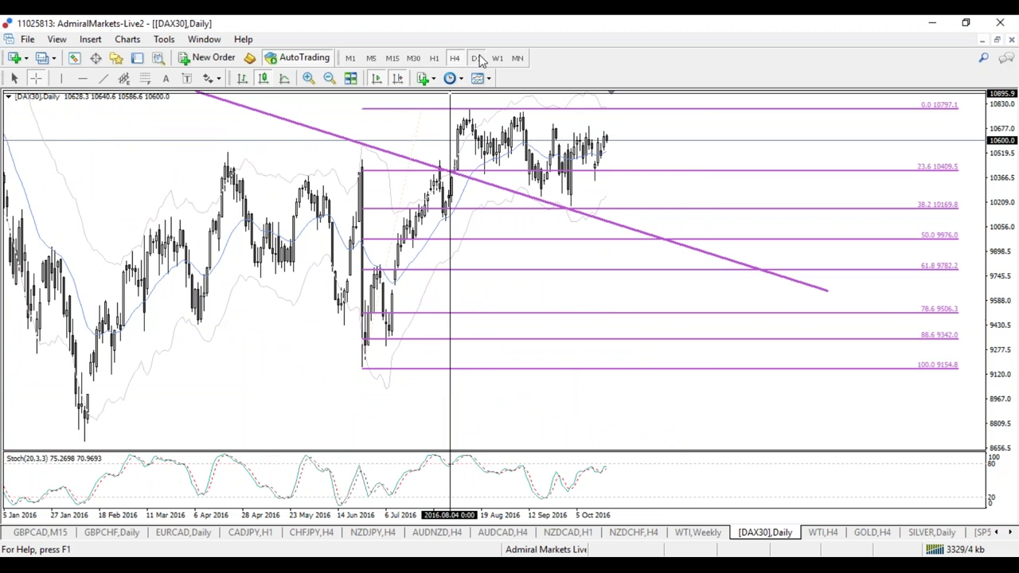
{"action": "left_click", "coordinate": [705, 169]}
{"action": "key", "text": "plus"}
{"action": "key", "text": "plus"}
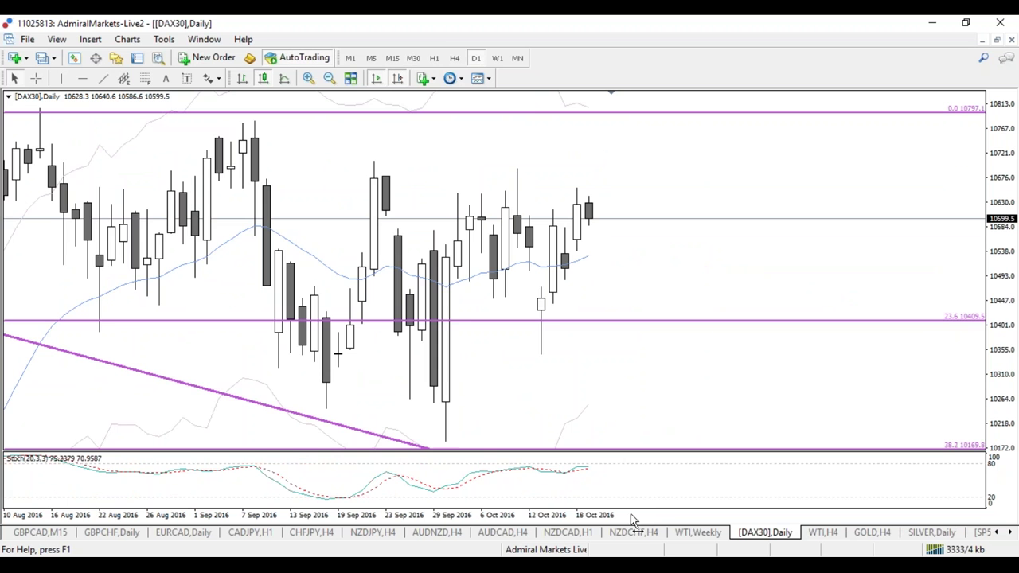
{"action": "left_click", "coordinate": [435, 59]}
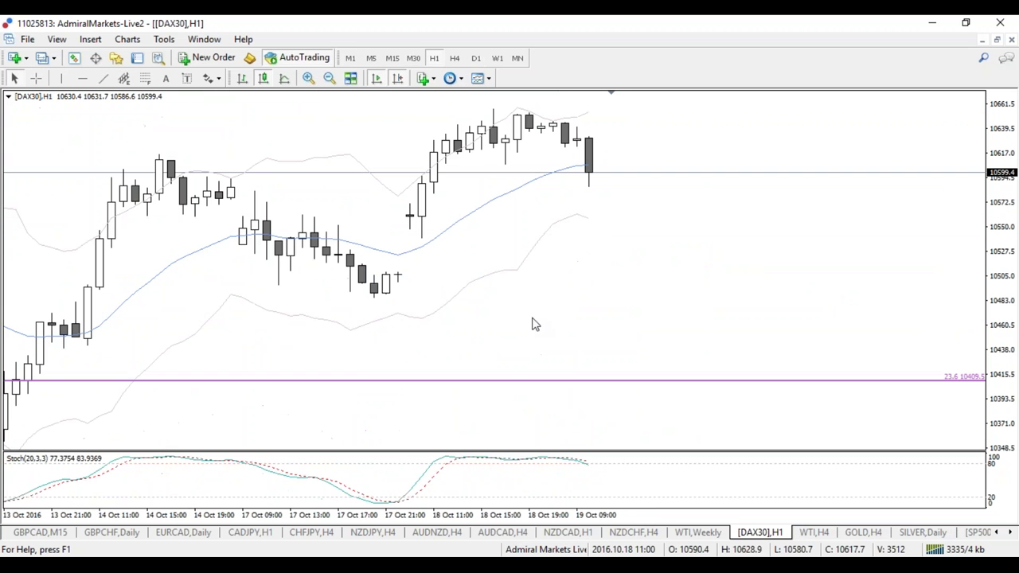
{"action": "key", "text": "minus"}
{"action": "key", "text": "minus"}
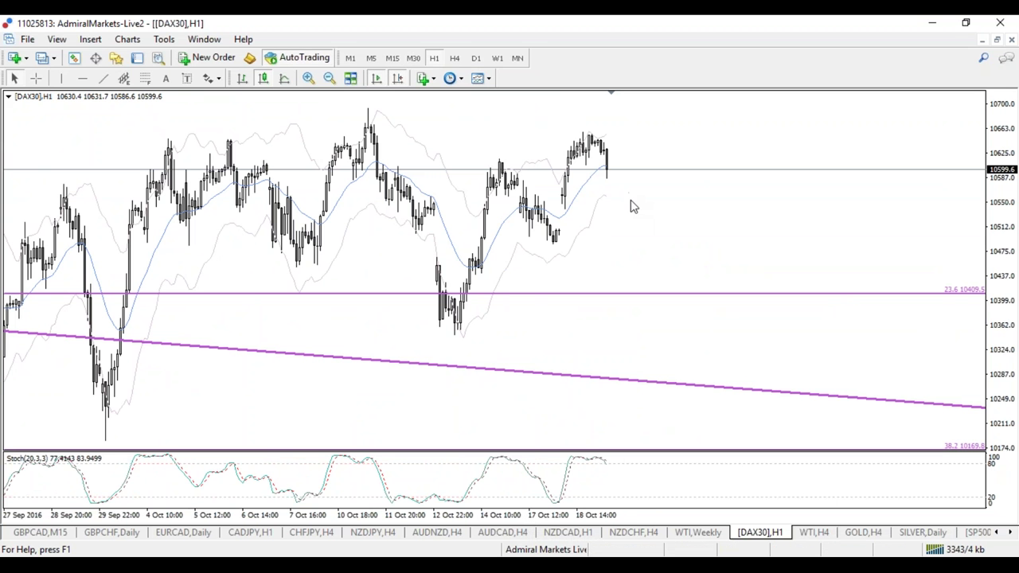
Step: Draw a Fibonacci retracement on DAX30 M15 from the 18 October high at 10657.1 to the low at 10606.7
{"action": "left_click", "coordinate": [391, 58]}
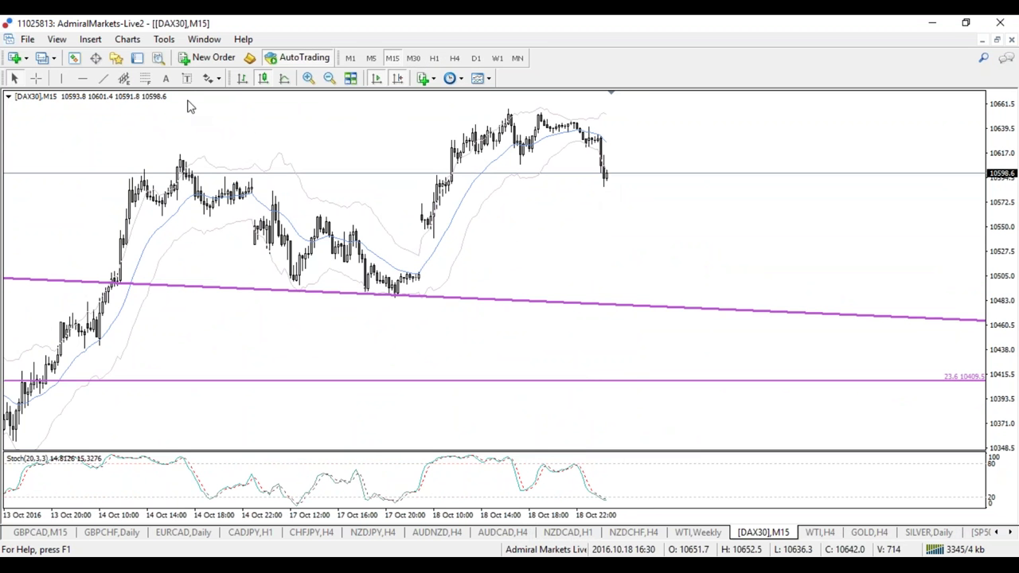
{"action": "left_click", "coordinate": [146, 79]}
{"action": "left_click_drag", "start_coordinate": [511, 114], "coordinate": [526, 164]}
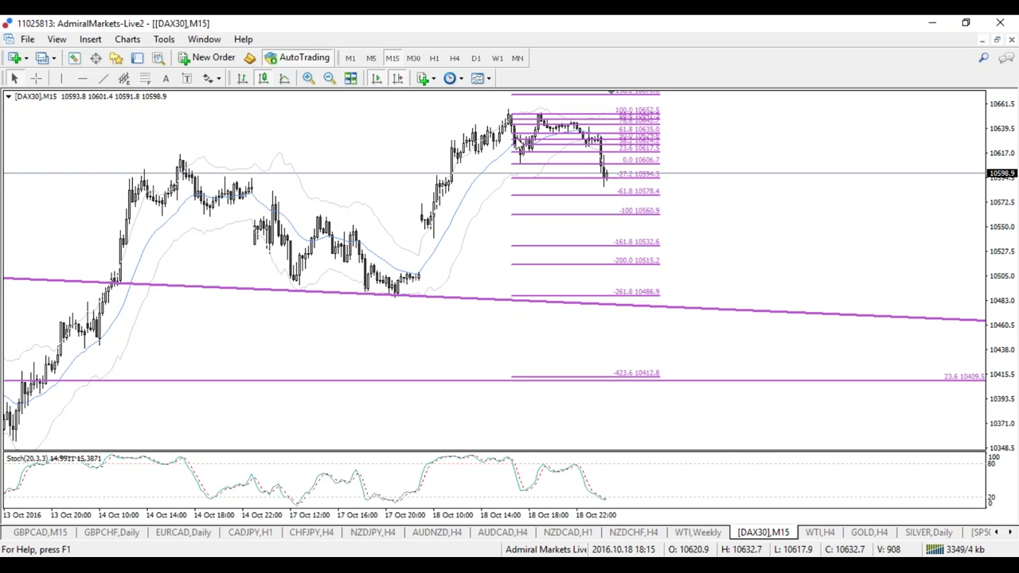
{"action": "left_click_drag", "start_coordinate": [511, 115], "coordinate": [509, 108]}
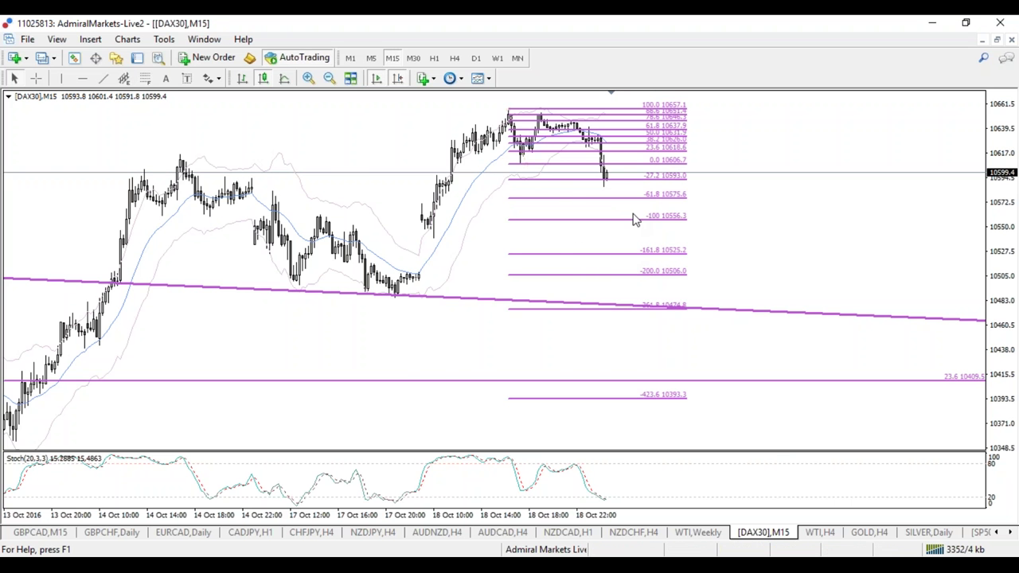
Step: Review the new DAX30 Fibonacci targets on H1 and M30, delete that retracement and return to H1
{"action": "left_click", "coordinate": [439, 60]}
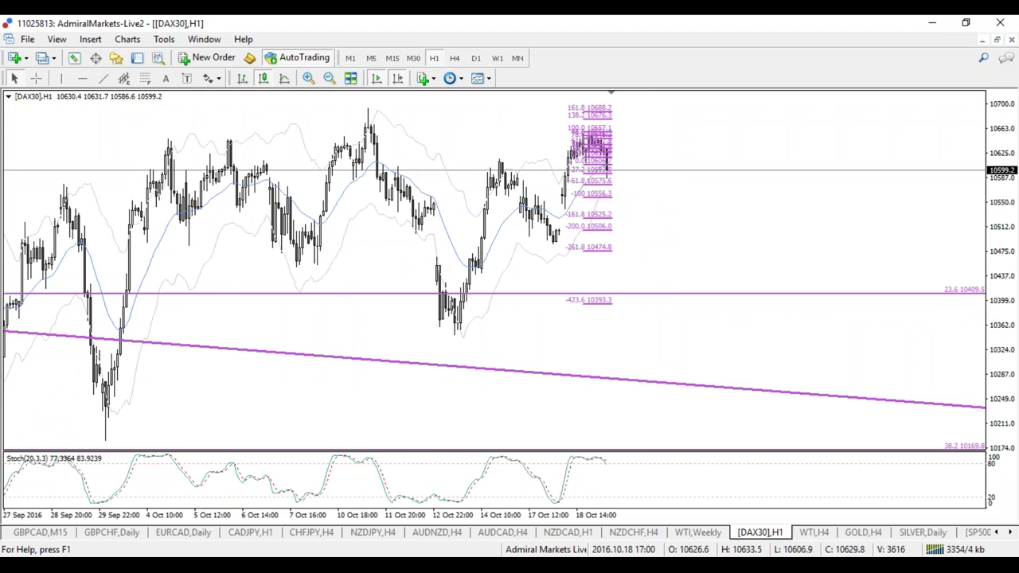
{"action": "left_click_drag", "start_coordinate": [583, 155], "coordinate": [648, 155]}
{"action": "scroll", "coordinate": [604, 151], "scroll_direction": "down", "scroll_amount": 3}
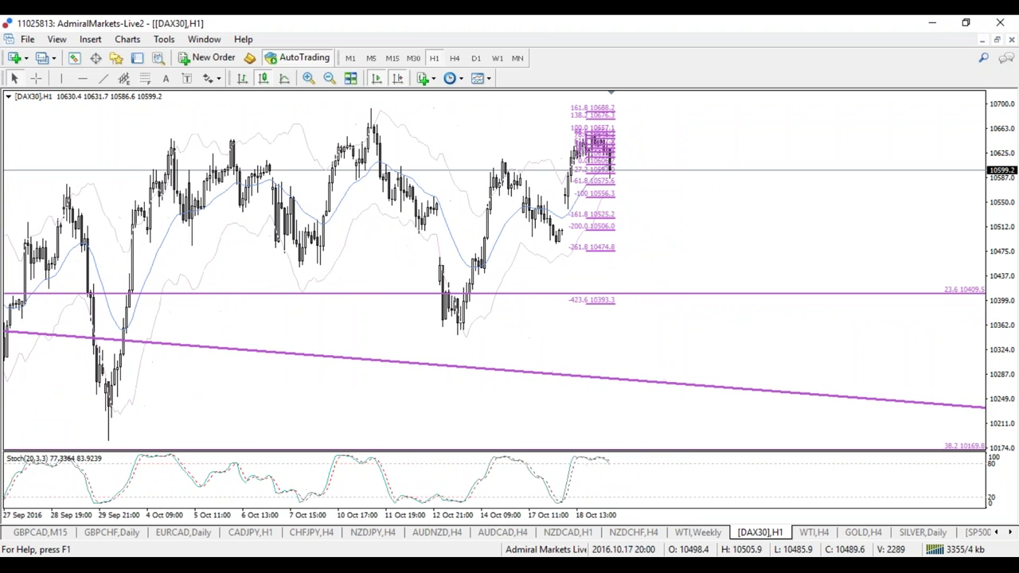
{"action": "left_click", "coordinate": [417, 58]}
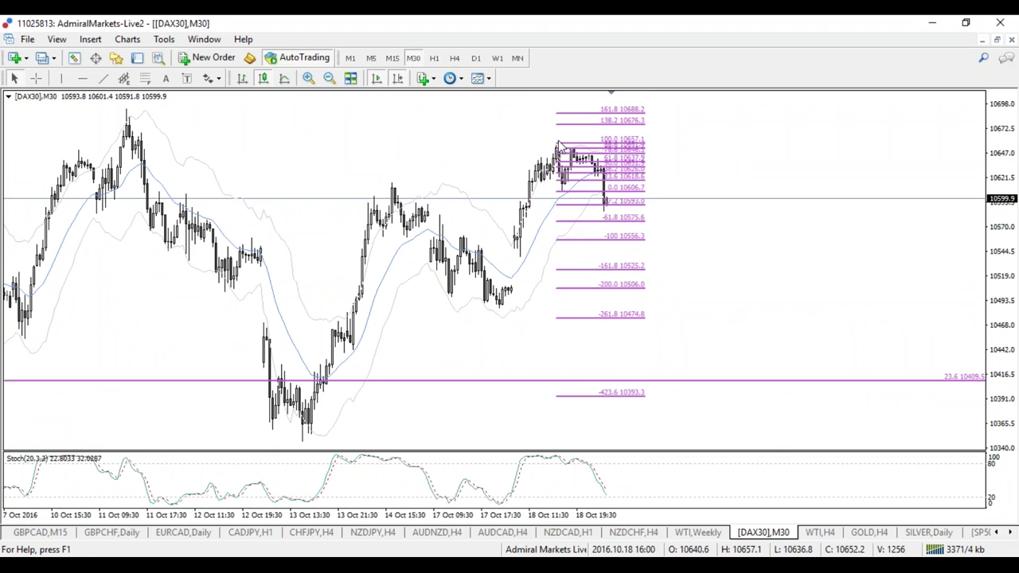
{"action": "right_click", "coordinate": [558, 141]}
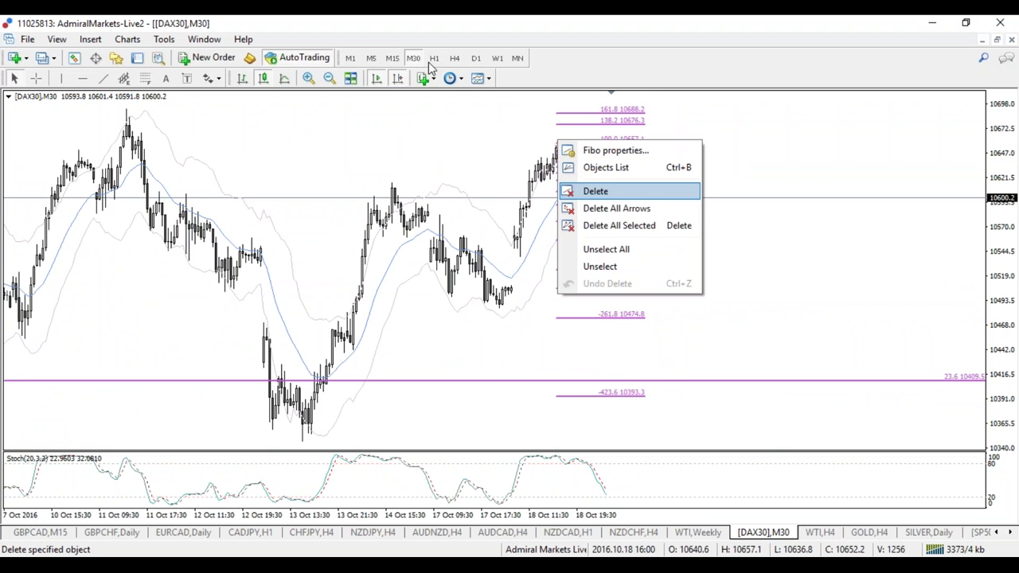
{"action": "left_click", "coordinate": [432, 59]}
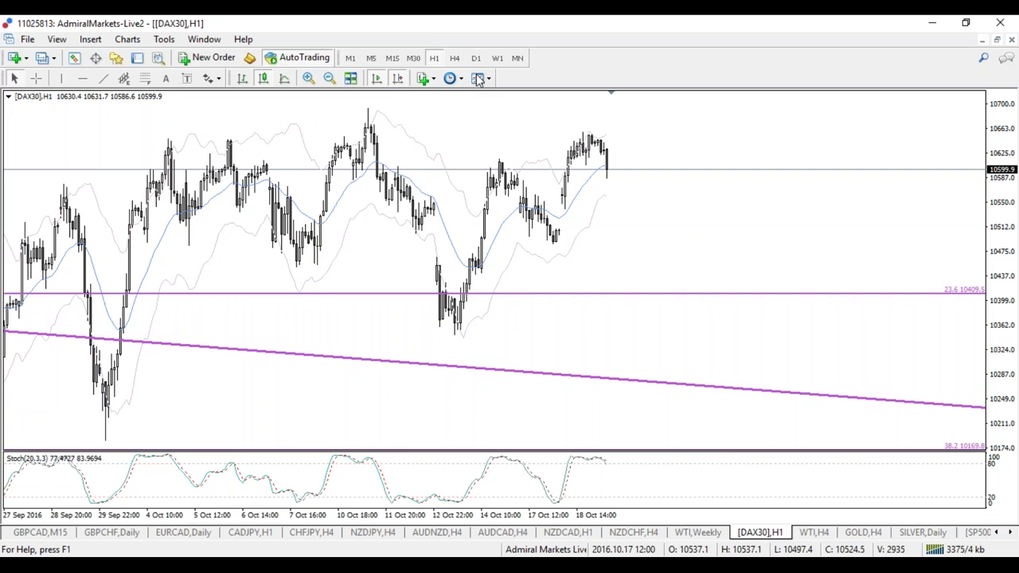
Step: Compare DAX30 on H4 and H1, sketch a green inverse head and shoulders with neckline and upward arrow, and clear the drawing
{"action": "left_click", "coordinate": [453, 58]}
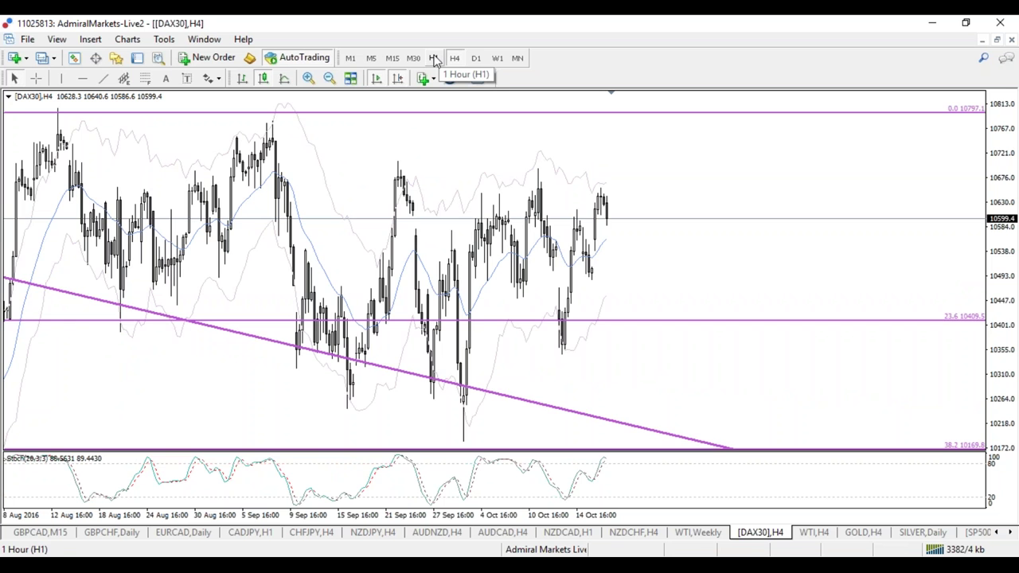
{"action": "left_click", "coordinate": [434, 61]}
{"action": "mouse_move", "coordinate": [246, 243]}
{"action": "left_mouse_down"}
{"action": "mouse_move", "coordinate": [364, 276]}
{"action": "mouse_move", "coordinate": [538, 298]}
{"action": "mouse_move", "coordinate": [693, 170]}
{"action": "left_mouse_up"}
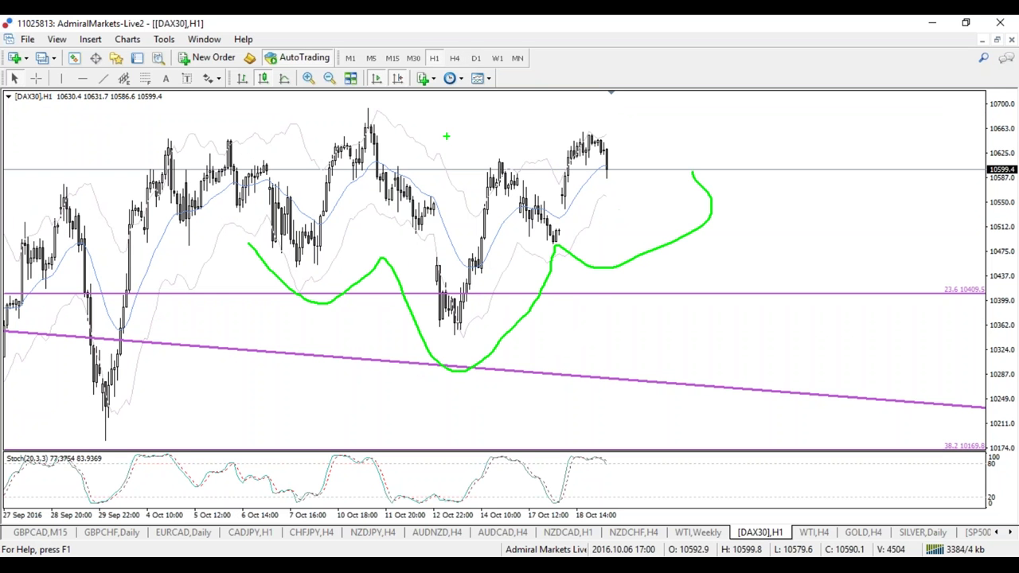
{"action": "left_click_drag", "start_coordinate": [367, 109], "coordinate": [624, 229]}
{"action": "mouse_move", "coordinate": [608, 165]}
{"action": "left_mouse_down"}
{"action": "mouse_move", "coordinate": [651, 112]}
{"action": "mouse_move", "coordinate": [606, 115]}
{"action": "left_mouse_up"}
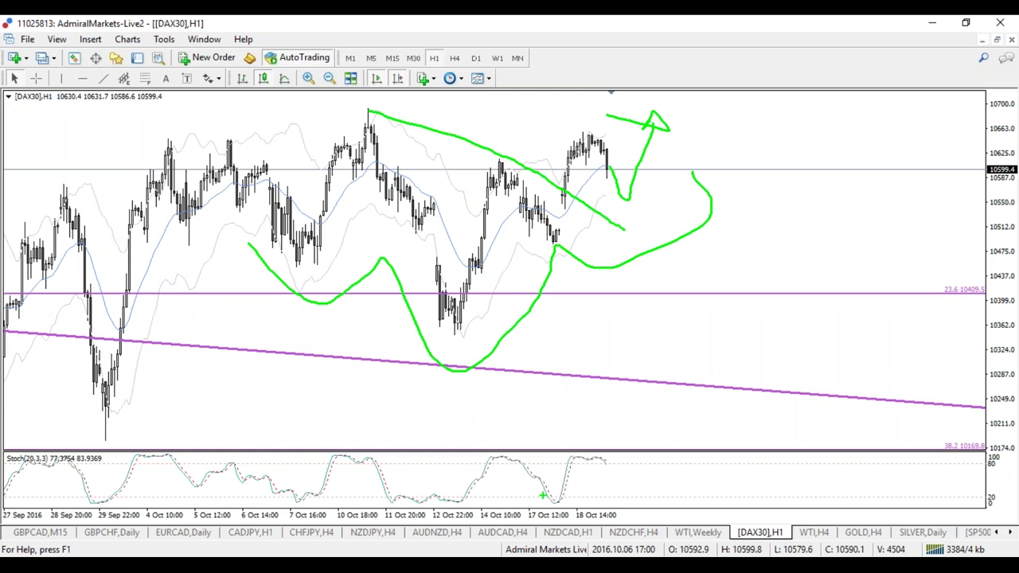
{"action": "key", "text": "Escape"}
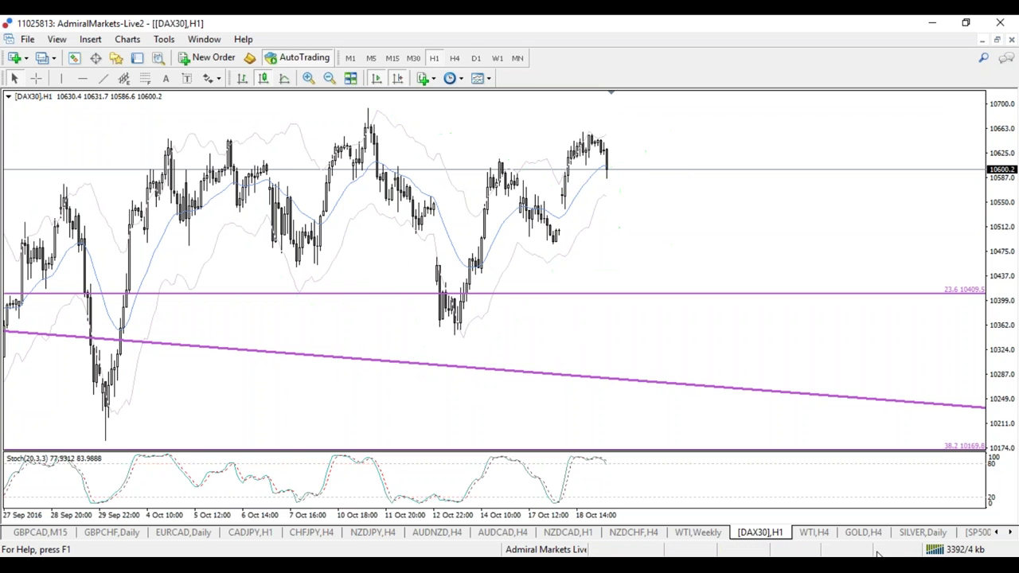
Step: Examine GOLD on H4 and H1 against the 23.6 and 38.2 Fibonacci levels, ending on H4
{"action": "left_click", "coordinate": [870, 542]}
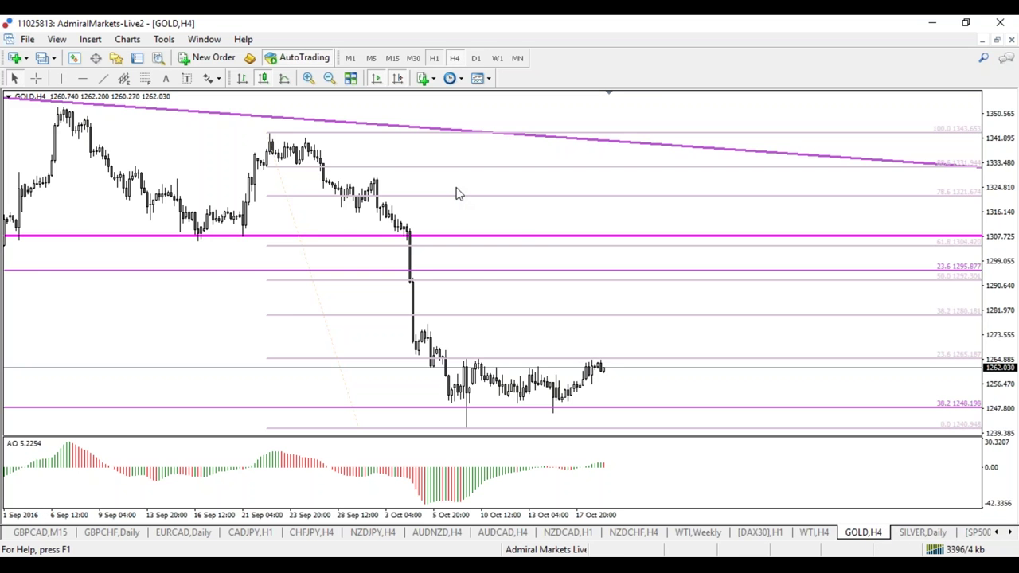
{"action": "type", "text": "H1"}
{"action": "key", "text": "Return"}
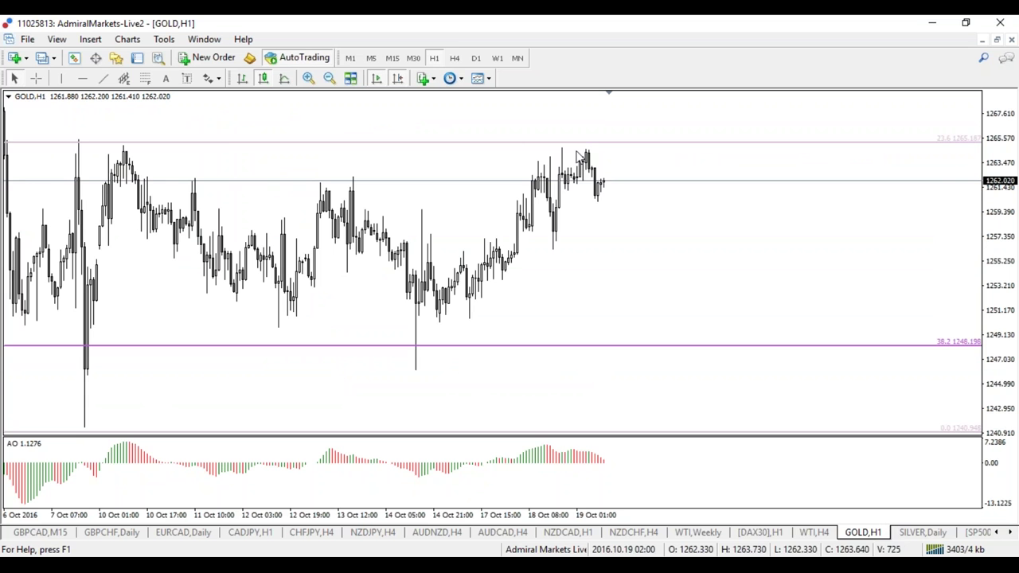
{"action": "type", "text": "H4"}
{"action": "key", "text": "Return"}
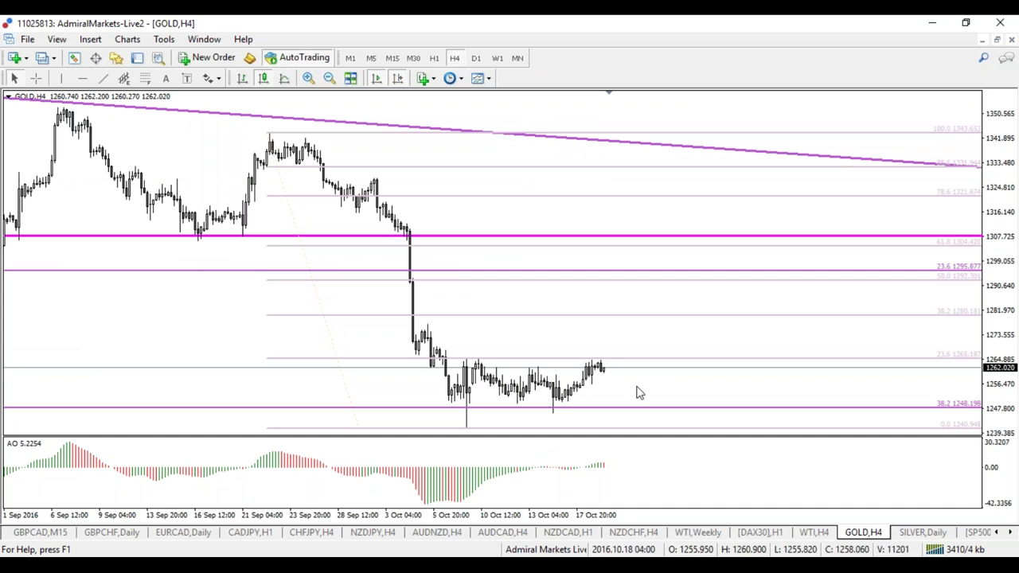
Step: Mark GOLD's two tops at the 23.6 level, sketch a green rise to 38.2 and a red decline, and clear the drawing
{"action": "mouse_move", "coordinate": [484, 365]}
{"action": "left_mouse_down"}
{"action": "mouse_move", "coordinate": [473, 353]}
{"action": "mouse_move", "coordinate": [482, 364]}
{"action": "left_mouse_up"}
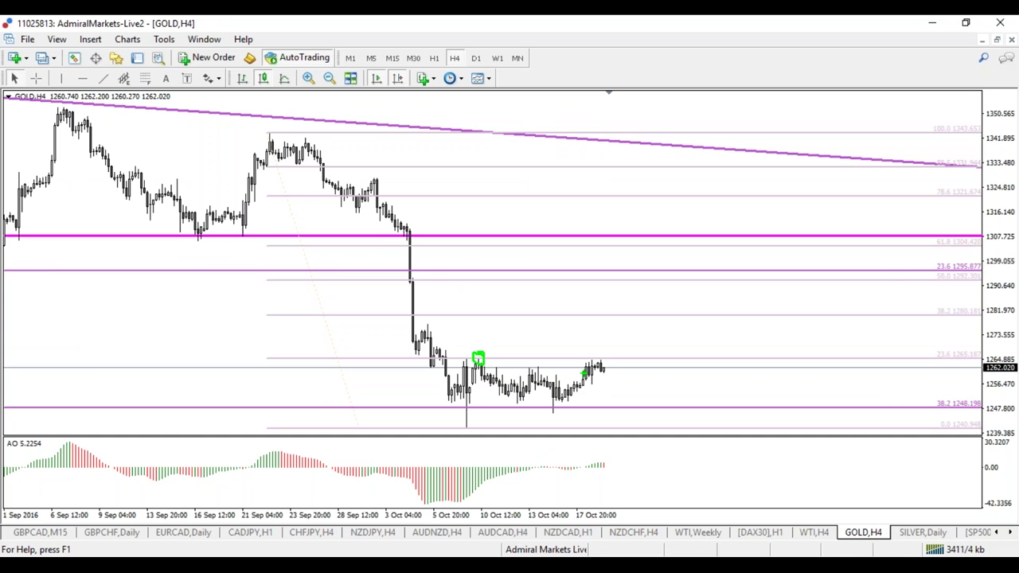
{"action": "mouse_move", "coordinate": [602, 355]}
{"action": "left_mouse_down"}
{"action": "mouse_move", "coordinate": [621, 350]}
{"action": "mouse_move", "coordinate": [636, 318]}
{"action": "mouse_move", "coordinate": [627, 327]}
{"action": "mouse_move", "coordinate": [721, 318]}
{"action": "mouse_move", "coordinate": [695, 350]}
{"action": "mouse_move", "coordinate": [706, 441]}
{"action": "mouse_move", "coordinate": [735, 436]}
{"action": "left_mouse_up"}
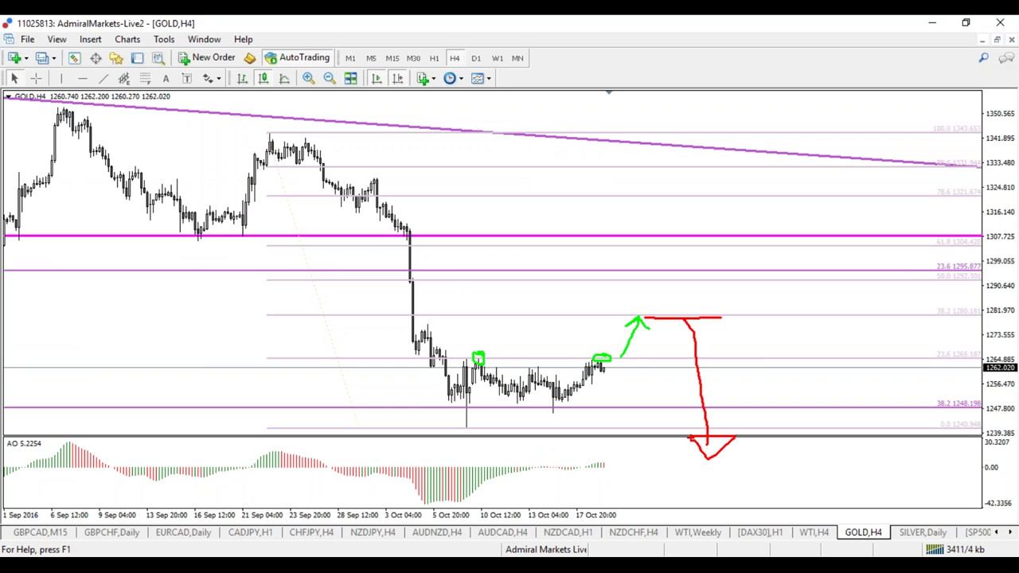
{"action": "key", "text": "Escape"}
Step: Compress GOLD's H4 price scale to inspect the lower Fibonacci targets, and restore the automatic scale
{"action": "left_click_drag", "start_coordinate": [998, 347], "coordinate": [1000, 410]}
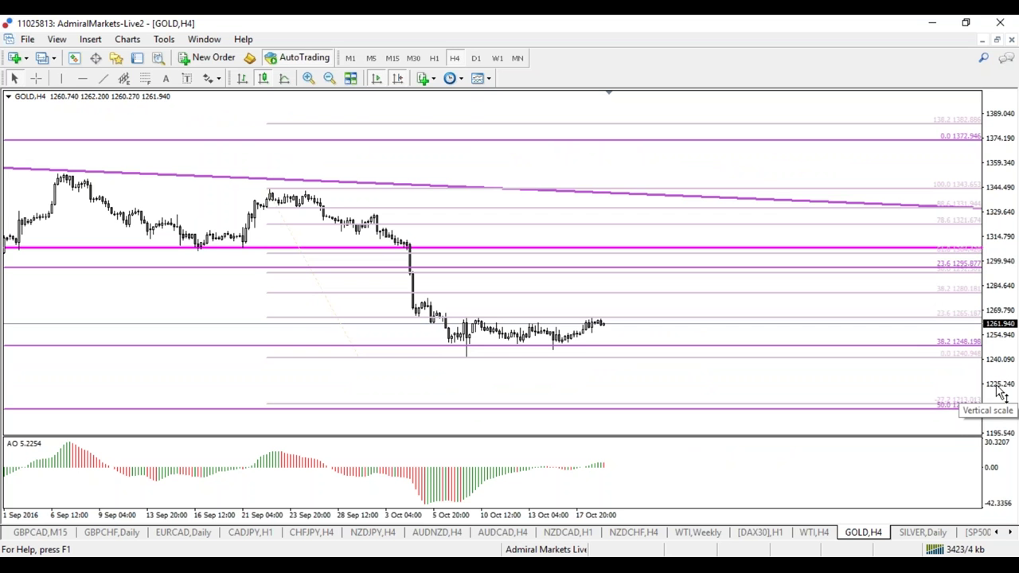
{"action": "left_click_drag", "start_coordinate": [997, 392], "coordinate": [998, 342]}
{"action": "double_click", "coordinate": [998, 342]}
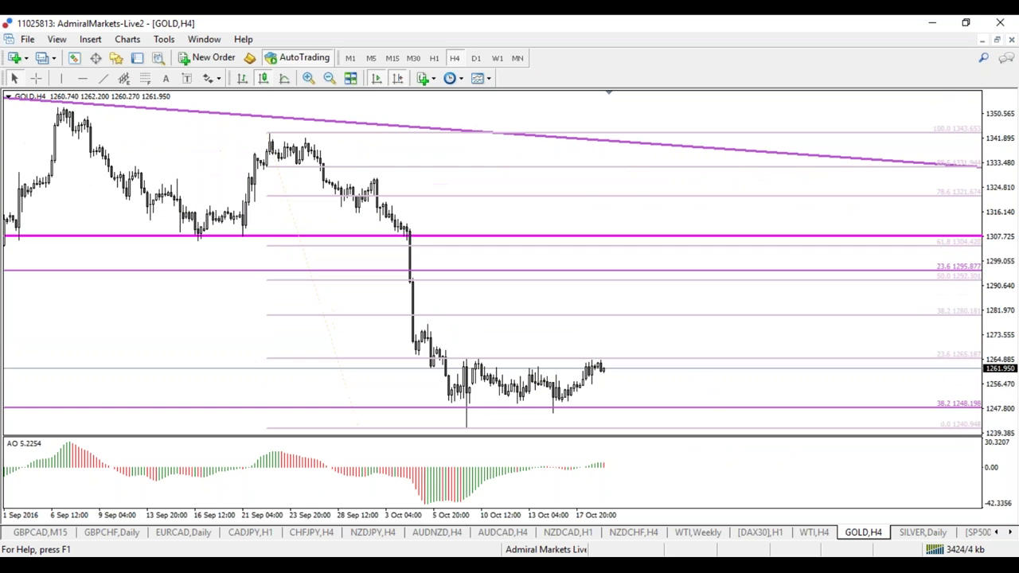
Step: Open the SP500 chart and examine its broken triangle on the Daily and H4 timeframes, ending on a wide H4 view
{"action": "left_click", "coordinate": [920, 532]}
{"action": "left_click", "coordinate": [966, 538]}
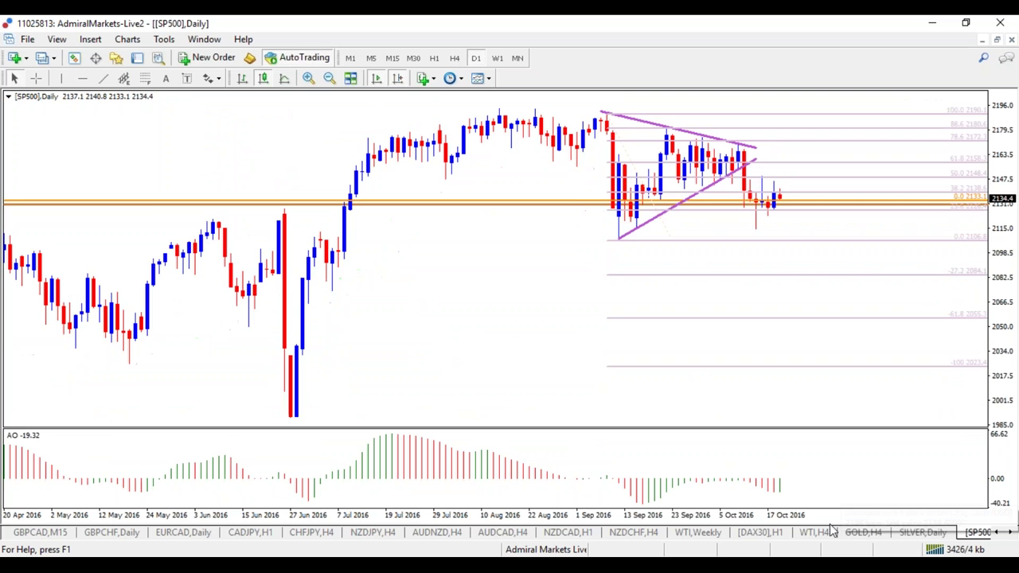
{"action": "left_click", "coordinate": [864, 534]}
{"action": "left_click", "coordinate": [820, 535]}
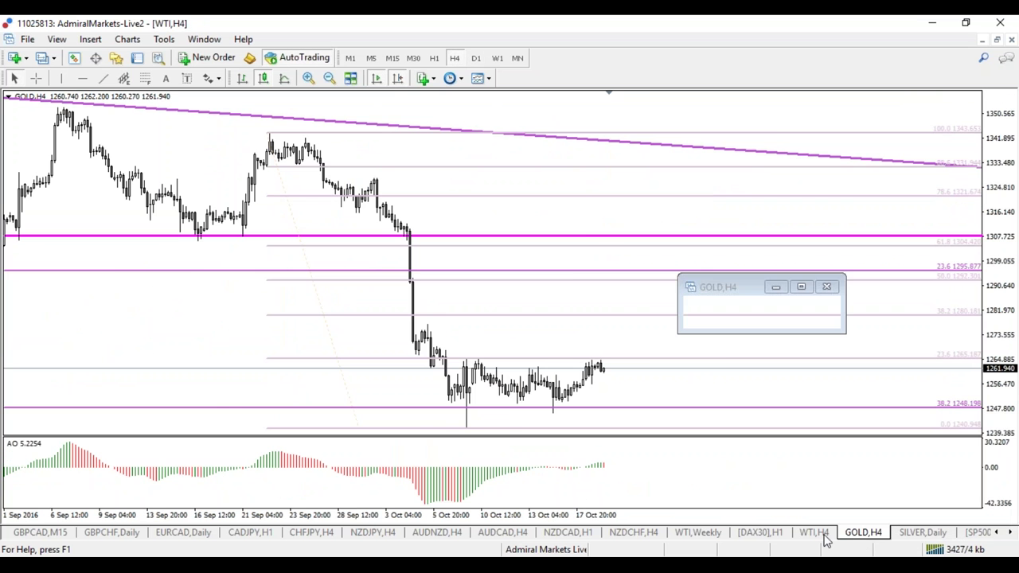
{"action": "left_click", "coordinate": [1009, 532]}
{"action": "left_click", "coordinate": [1009, 531]}
{"action": "left_click", "coordinate": [847, 532]}
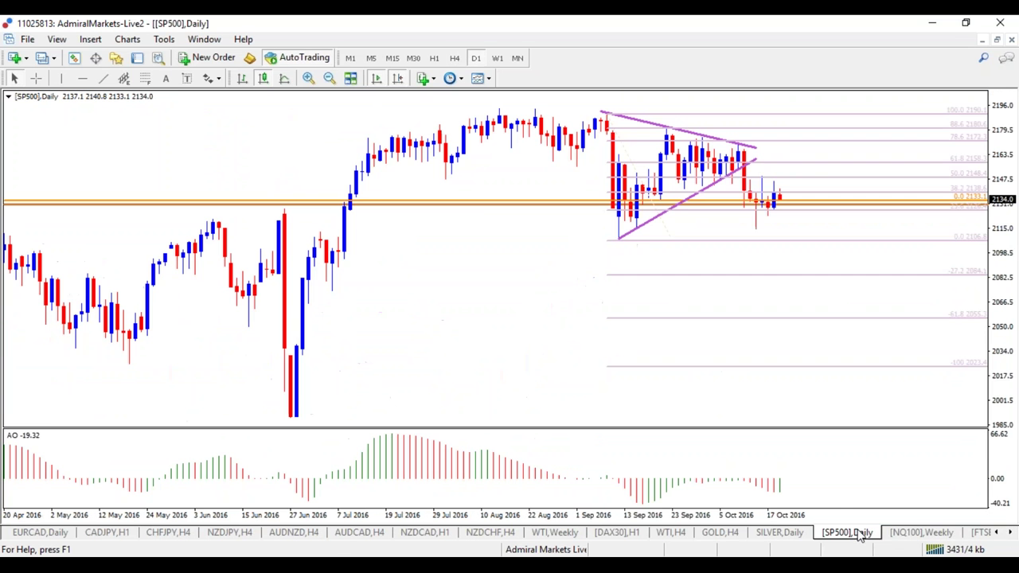
{"action": "left_click", "coordinate": [455, 57]}
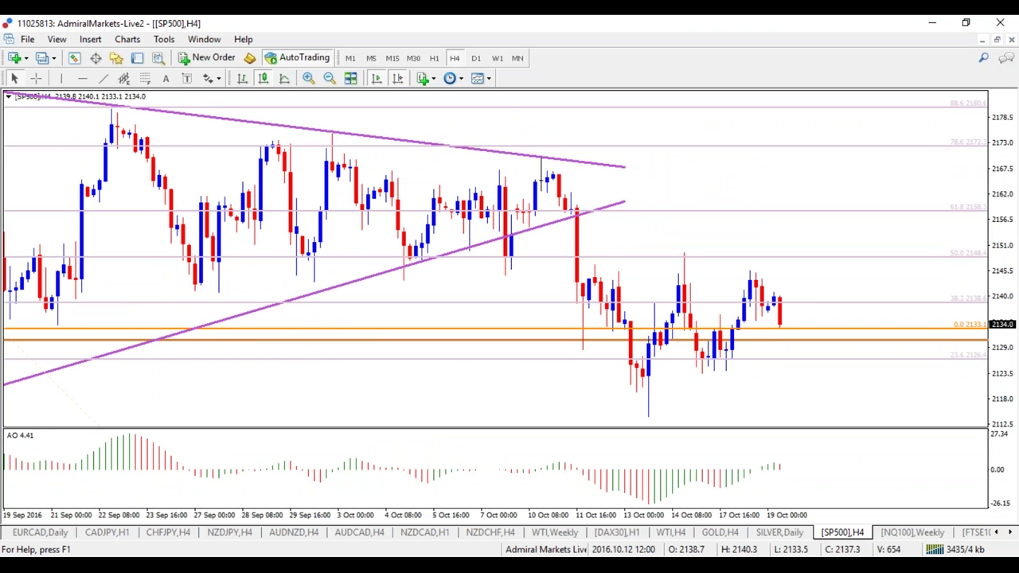
{"action": "key", "text": "minus"}
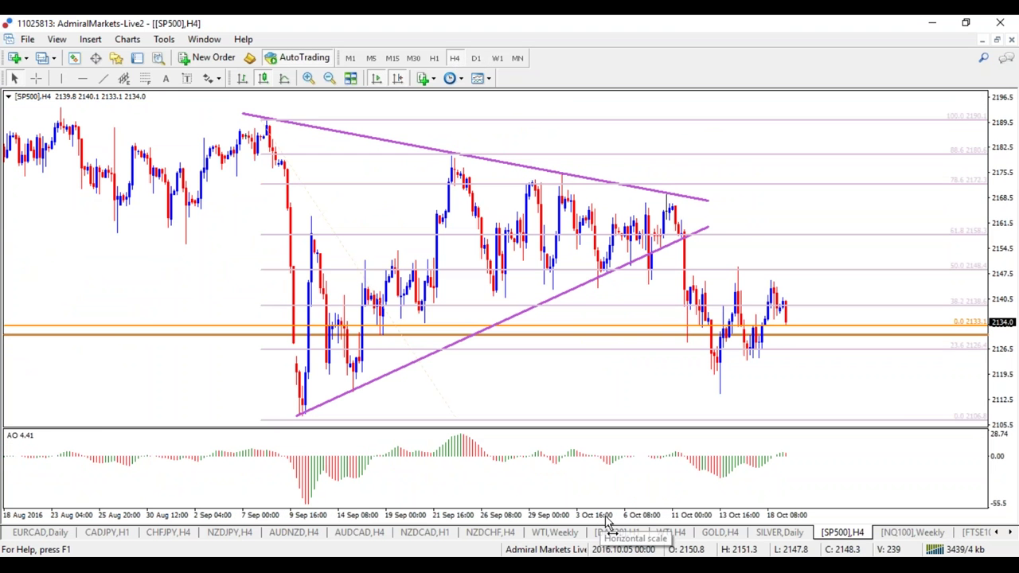
{"action": "left_click", "coordinate": [475, 58]}
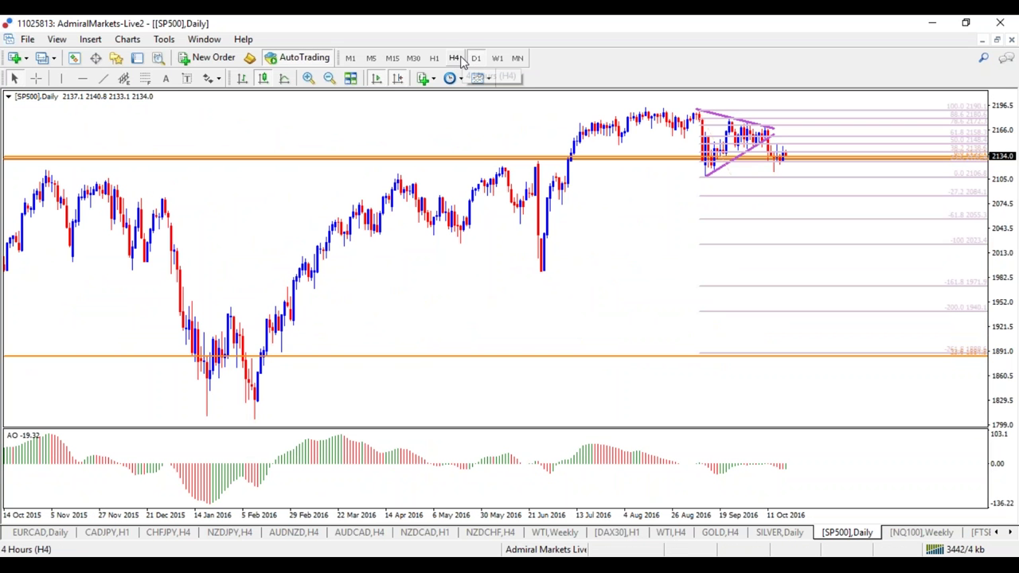
{"action": "left_click", "coordinate": [455, 58]}
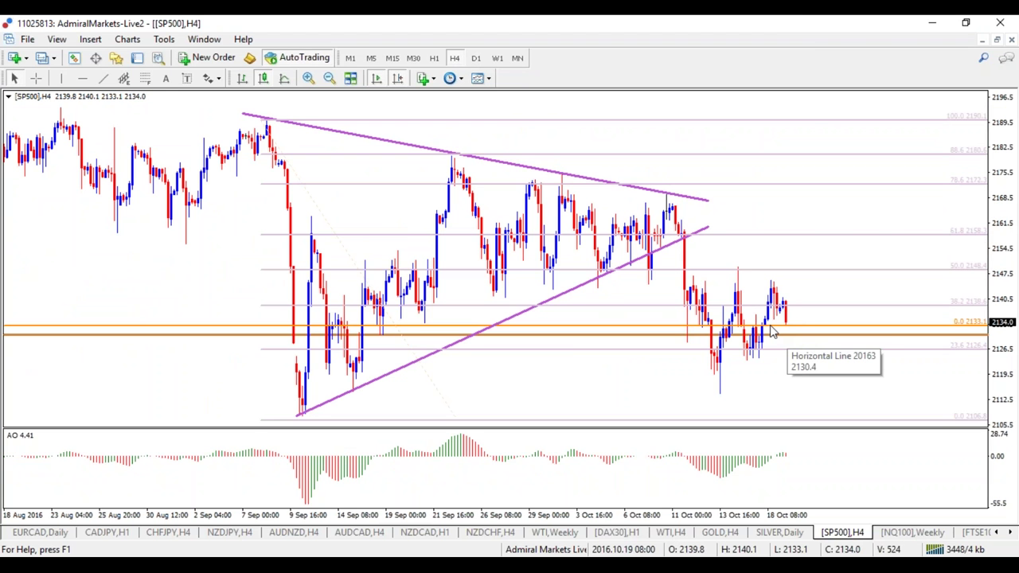
Step: Draw a falling trendline from SP500's 10 October high past the 18 October high and a rising one from the 13 October low
{"action": "left_click", "coordinate": [108, 79]}
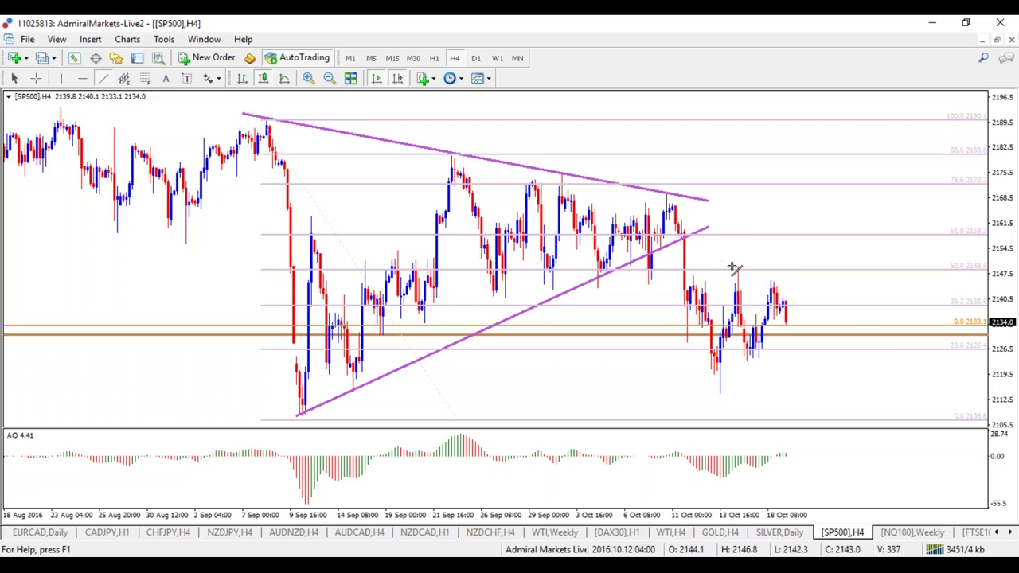
{"action": "mouse_move", "coordinate": [667, 195]}
{"action": "left_mouse_down"}
{"action": "mouse_move", "coordinate": [848, 320]}
{"action": "mouse_move", "coordinate": [832, 324]}
{"action": "left_mouse_up"}
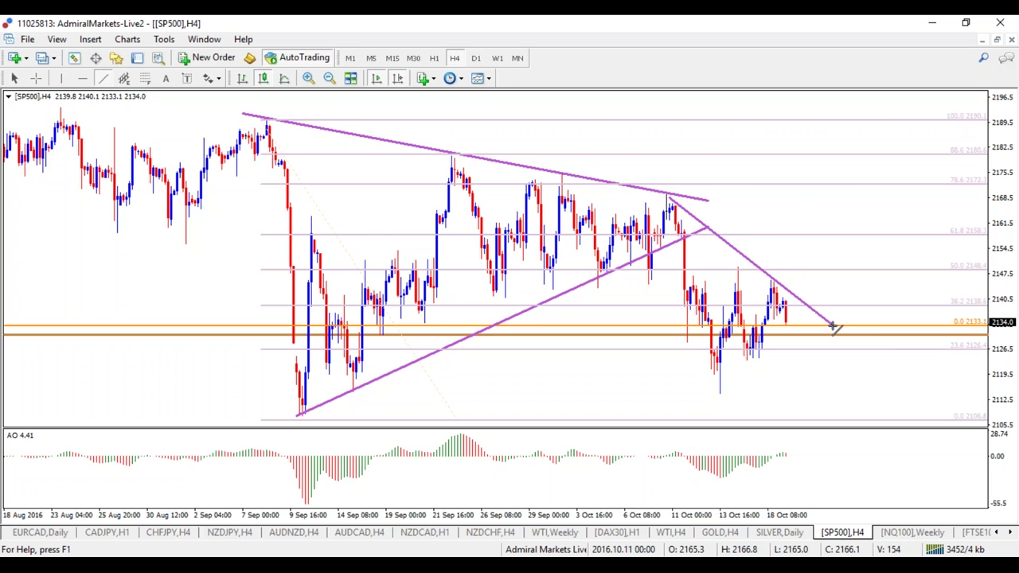
{"action": "left_click", "coordinate": [103, 78]}
{"action": "left_click_drag", "start_coordinate": [721, 395], "coordinate": [800, 310]}
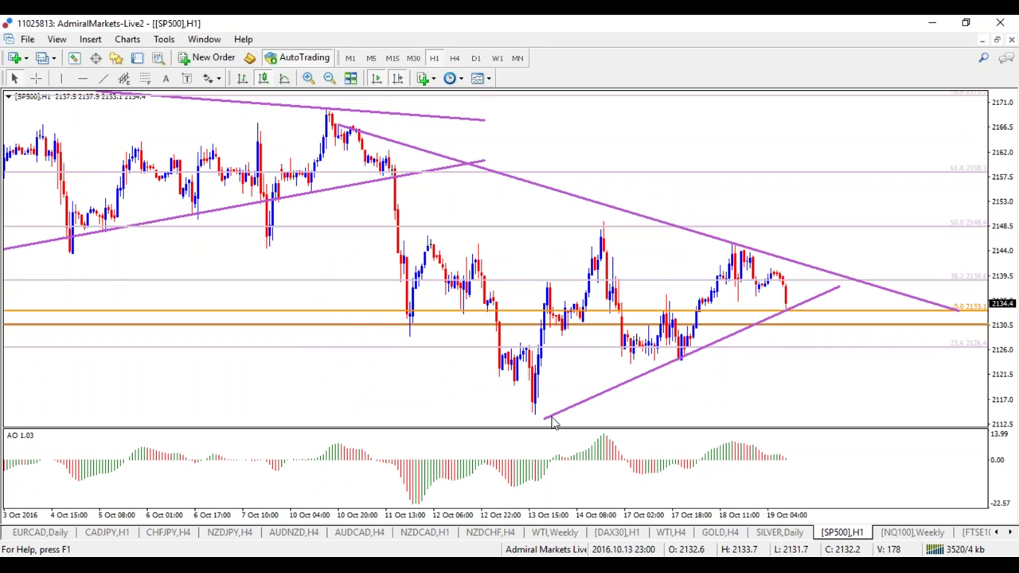
Step: Adjust both new SP500 trendlines on H1, anchoring the rising line at the 13 October low and the falling line at the 10 October high
{"action": "left_click_drag", "start_coordinate": [550, 417], "coordinate": [535, 414]}
{"action": "left_click_drag", "start_coordinate": [843, 288], "coordinate": [851, 300]}
{"action": "left_click", "coordinate": [407, 155]}
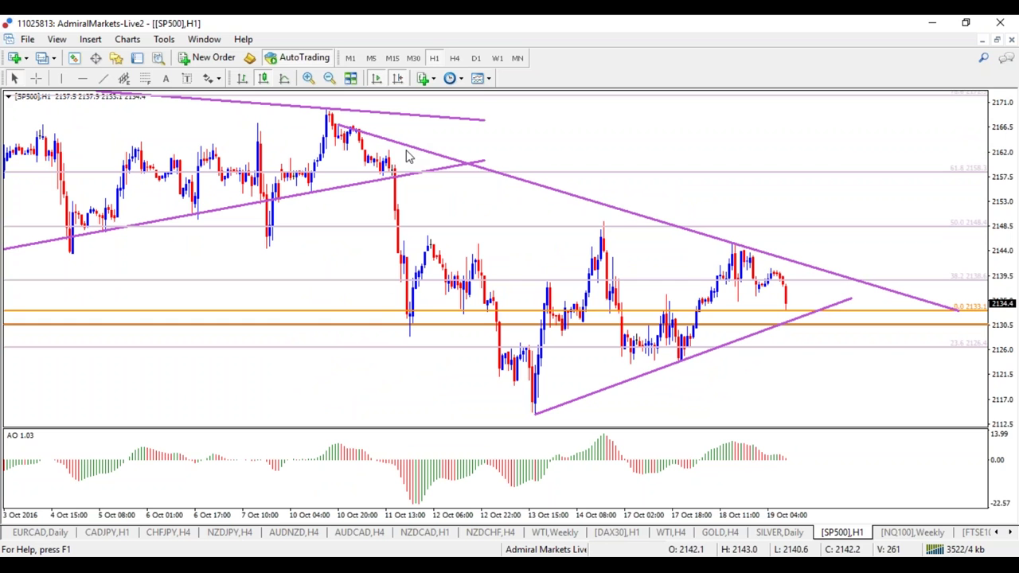
{"action": "double_click", "coordinate": [406, 146]}
{"action": "left_click_drag", "start_coordinate": [339, 125], "coordinate": [327, 110]}
{"action": "left_click_drag", "start_coordinate": [959, 309], "coordinate": [916, 303]}
Step: Draw a nearly horizontal resistance trendline across SP500's 12 to 18 October highs on H1, and view the result on H4
{"action": "left_click", "coordinate": [103, 81]}
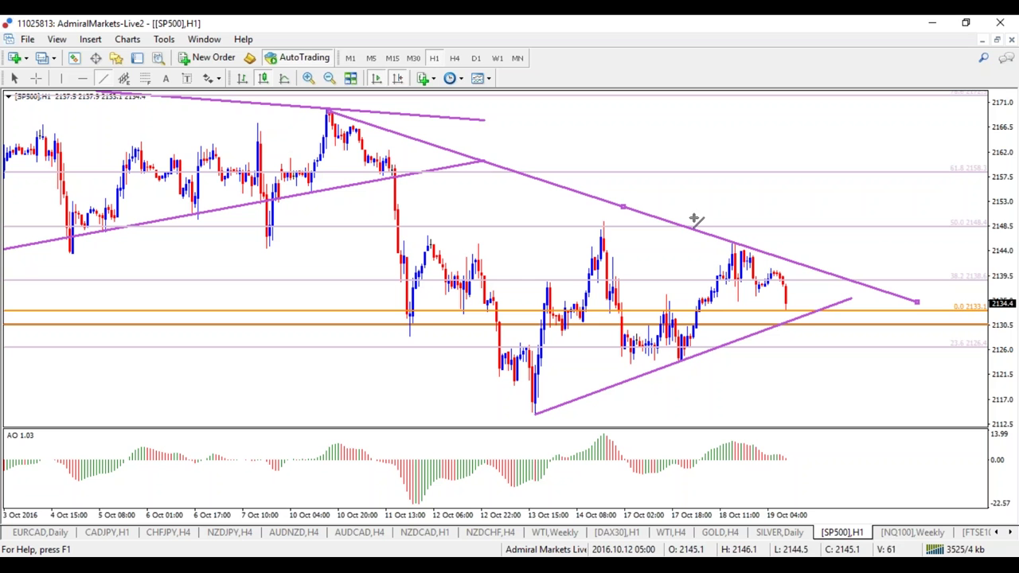
{"action": "left_click_drag", "start_coordinate": [428, 233], "coordinate": [884, 247]}
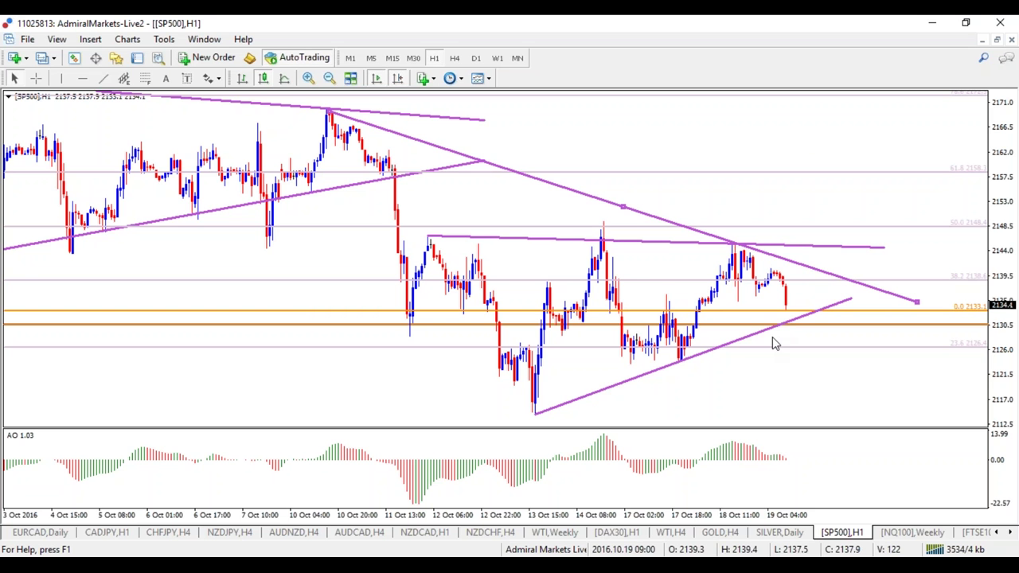
{"action": "left_click", "coordinate": [455, 58]}
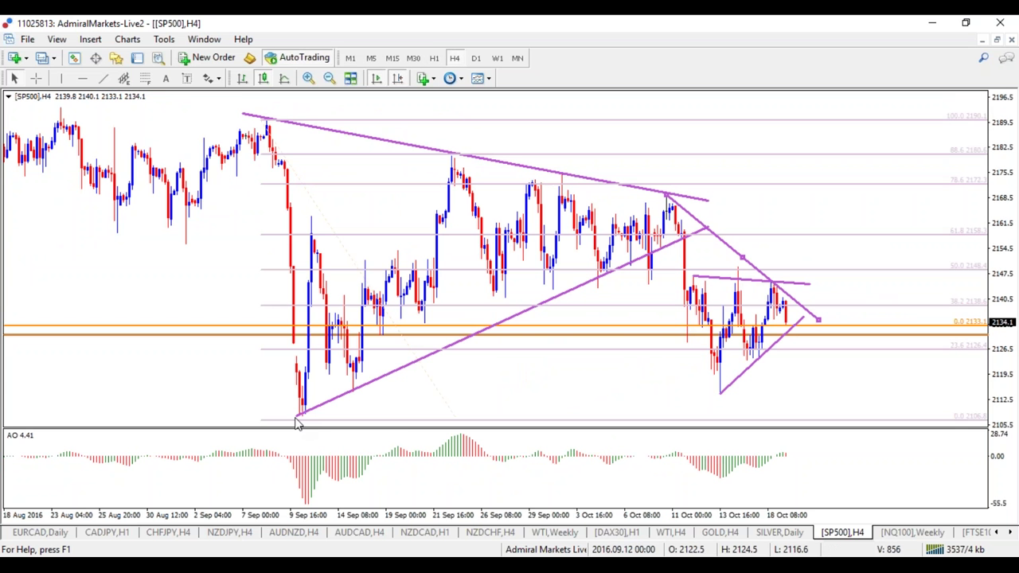
Step: Try a Fibonacci retracement from SP500's September low on H4, and delete it
{"action": "left_click", "coordinate": [144, 78]}
{"action": "left_click_drag", "start_coordinate": [301, 415], "coordinate": [228, 216]}
{"action": "key", "text": "Delete"}
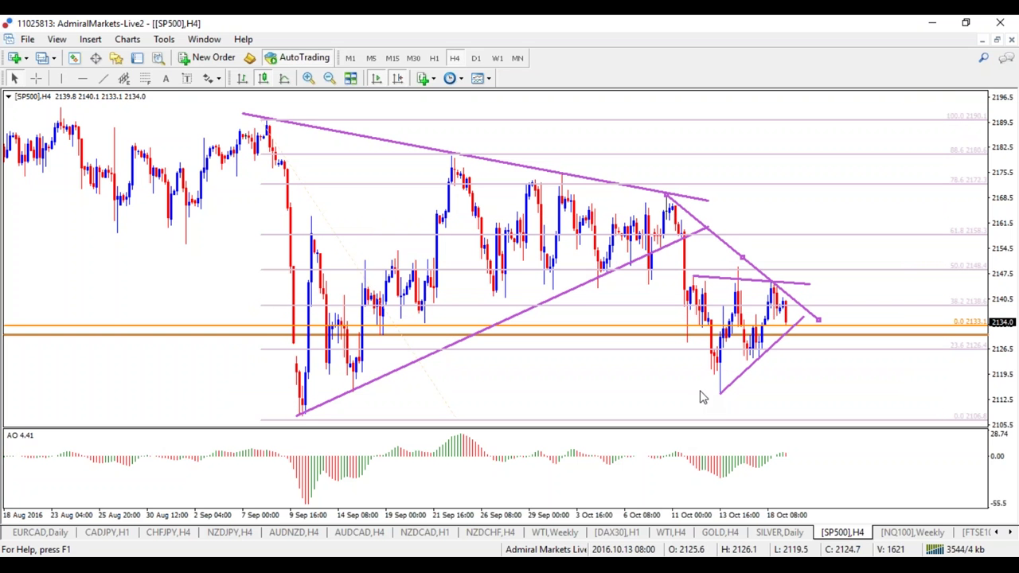
Step: Sketch a green support line under SP500's 13 October low with arrows for an upward and a downward breakout, and clear the drawing
{"action": "key", "text": "ctrl+2"}
{"action": "key", "text": "g"}
{"action": "left_click_drag", "start_coordinate": [688, 395], "coordinate": [814, 396]}
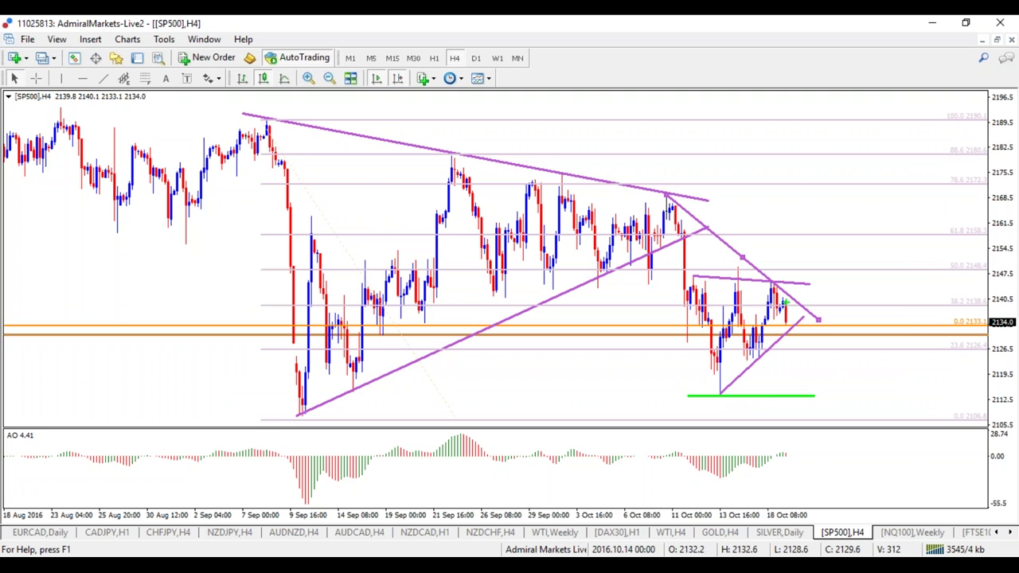
{"action": "mouse_move", "coordinate": [800, 261]}
{"action": "left_mouse_down"}
{"action": "mouse_move", "coordinate": [811, 199]}
{"action": "mouse_move", "coordinate": [832, 213]}
{"action": "left_mouse_up"}
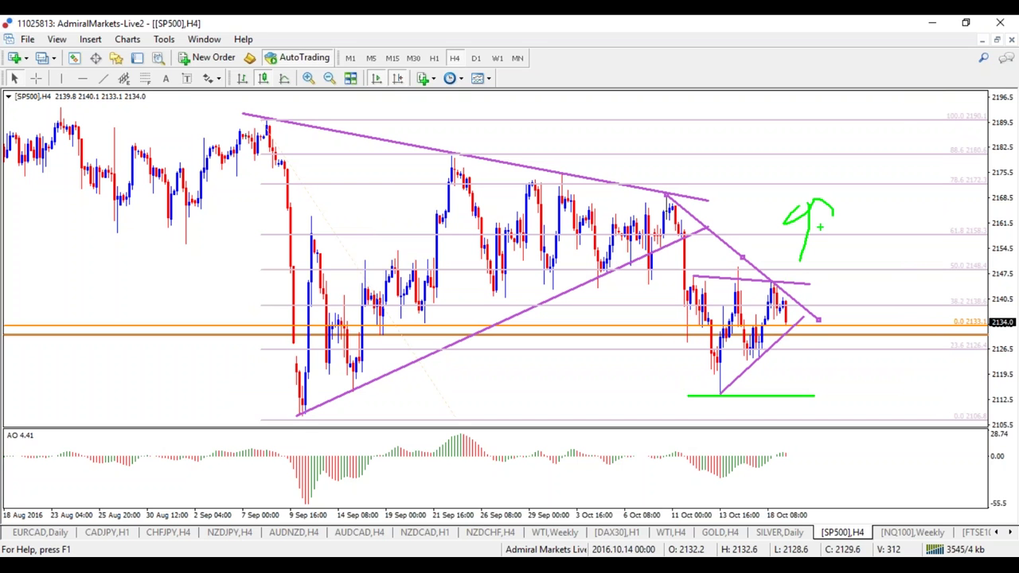
{"action": "mouse_move", "coordinate": [800, 341]}
{"action": "left_mouse_down"}
{"action": "mouse_move", "coordinate": [809, 381]}
{"action": "mouse_move", "coordinate": [763, 384]}
{"action": "left_mouse_up"}
{"action": "key", "text": "Escape"}
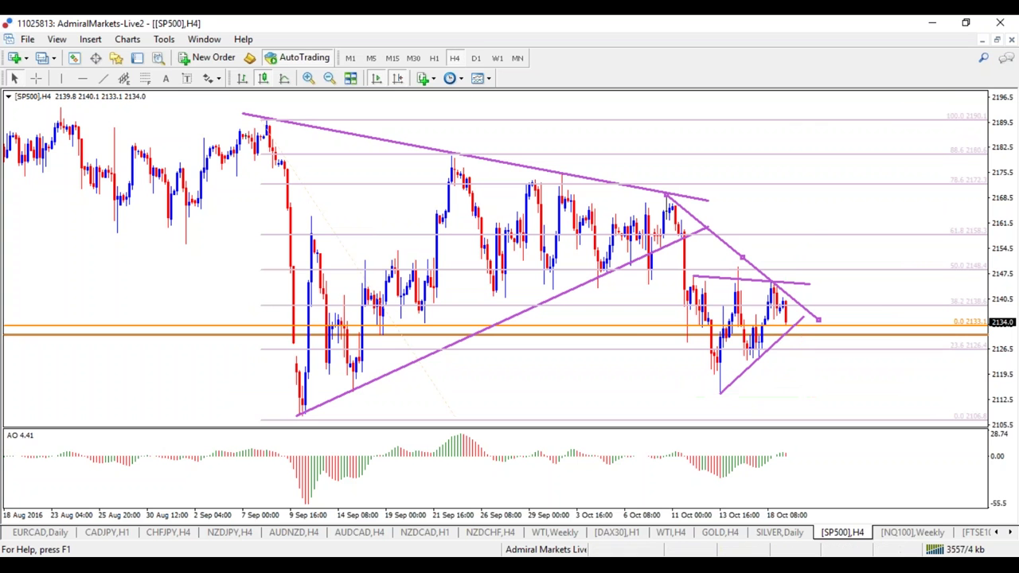
Step: Open the FTSE100 Daily chart to view its Fibonacci levels, and look through the names of the remaining open charts
{"action": "left_click", "coordinate": [974, 532]}
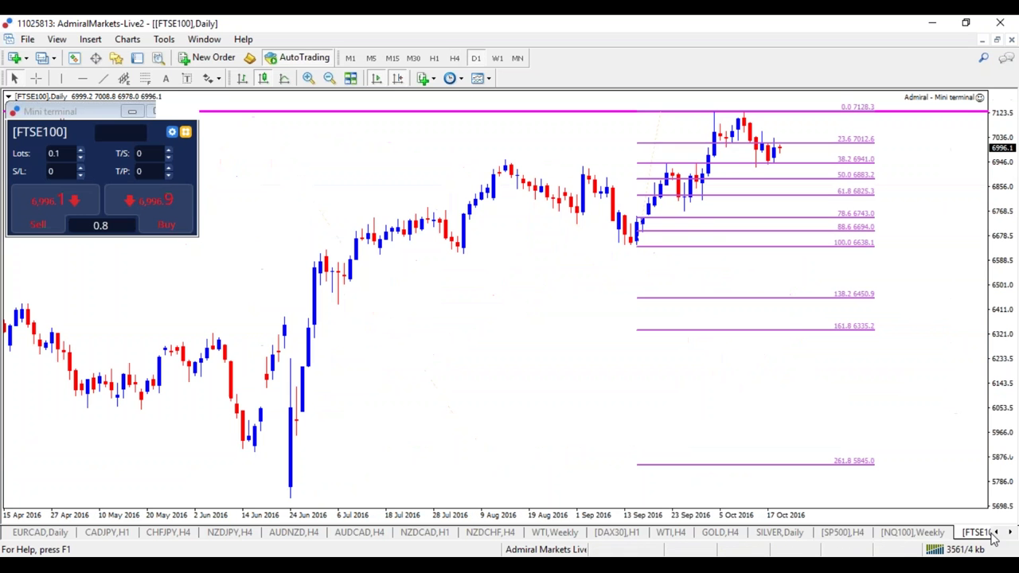
{"action": "left_click", "coordinate": [1011, 533]}
{"action": "left_click", "coordinate": [1009, 533]}
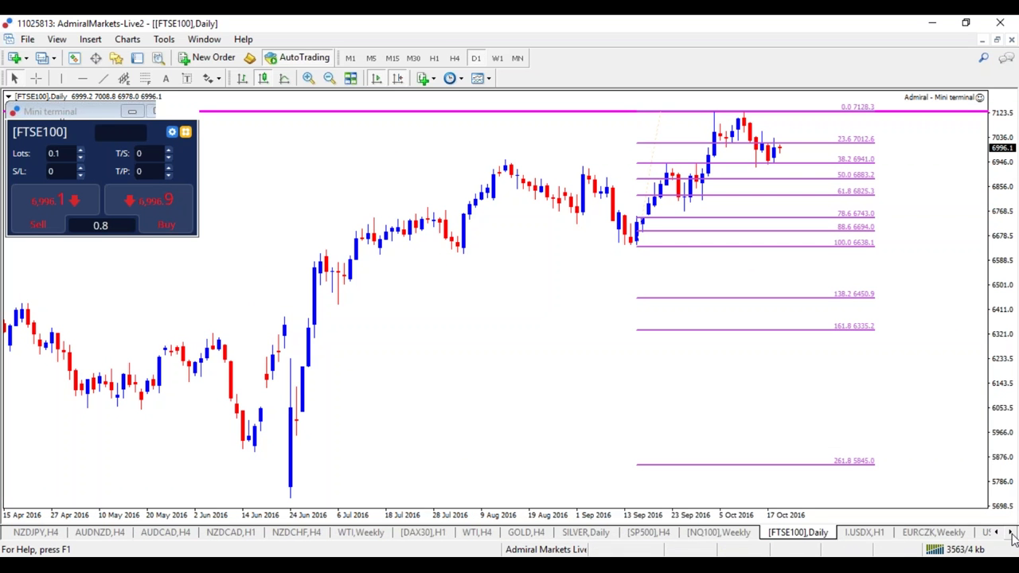
{"action": "left_click", "coordinate": [1010, 533]}
{"action": "left_click", "coordinate": [1010, 533]}
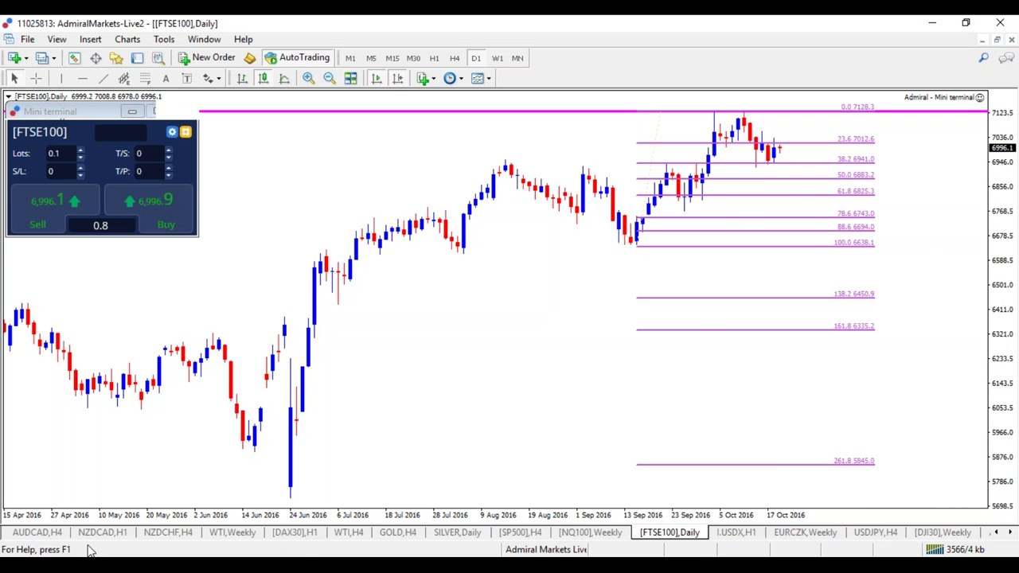
Step: Go back through the open charts to the first currency pairs and view USDJPY on H1
{"action": "left_click", "coordinate": [997, 532]}
{"action": "left_click", "coordinate": [997, 532]}
{"action": "left_click", "coordinate": [997, 533]}
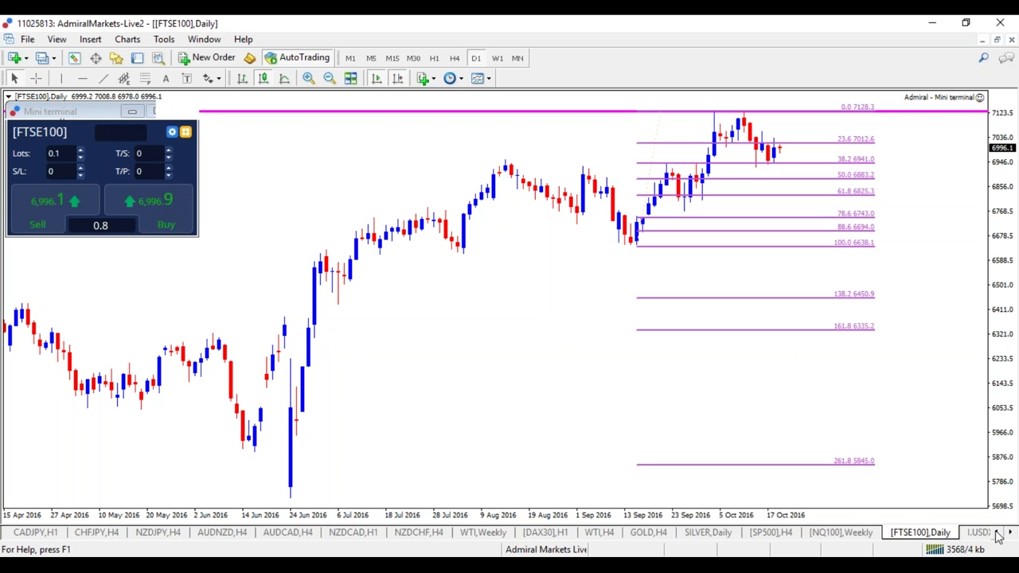
{"action": "left_click", "coordinate": [996, 532]}
{"action": "left_click", "coordinate": [997, 532]}
{"action": "left_click", "coordinate": [996, 533]}
{"action": "left_click", "coordinate": [996, 533]}
{"action": "left_click", "coordinate": [996, 533]}
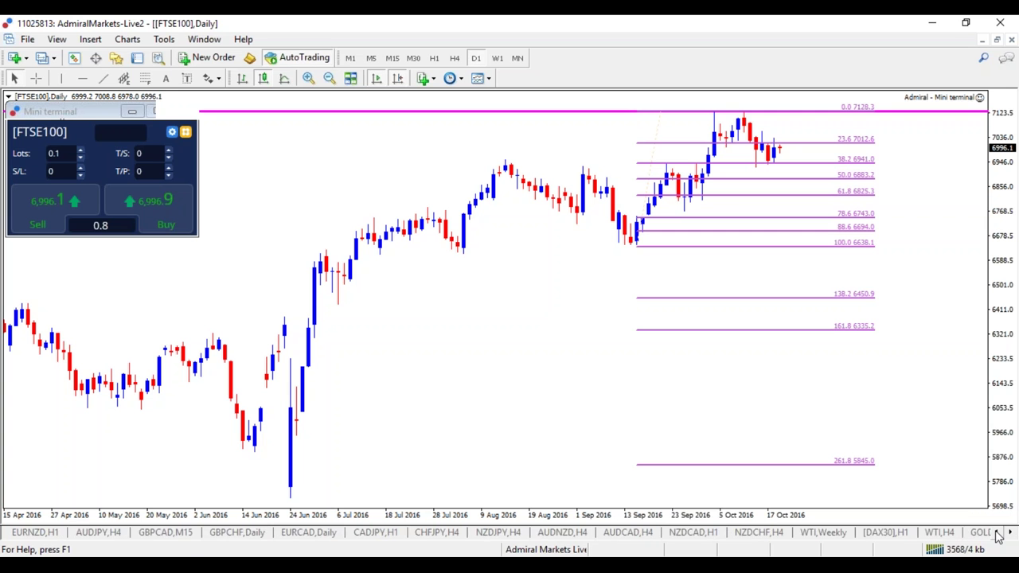
{"action": "left_click", "coordinate": [997, 533]}
{"action": "left_click", "coordinate": [996, 533]}
{"action": "left_click", "coordinate": [997, 532]}
{"action": "left_click", "coordinate": [996, 533]}
{"action": "left_click", "coordinate": [996, 532]}
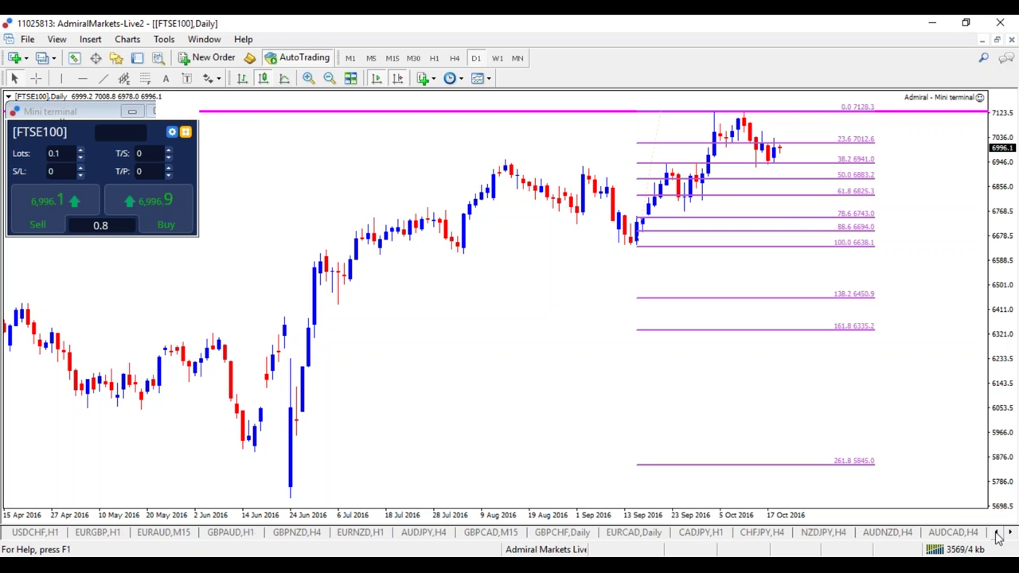
{"action": "left_click", "coordinate": [996, 533]}
{"action": "left_click", "coordinate": [997, 533]}
{"action": "left_click", "coordinate": [996, 533]}
{"action": "left_click", "coordinate": [996, 533]}
{"action": "left_click", "coordinate": [996, 533]}
{"action": "left_click", "coordinate": [996, 533]}
{"action": "left_click", "coordinate": [996, 534]}
{"action": "left_click", "coordinate": [996, 533]}
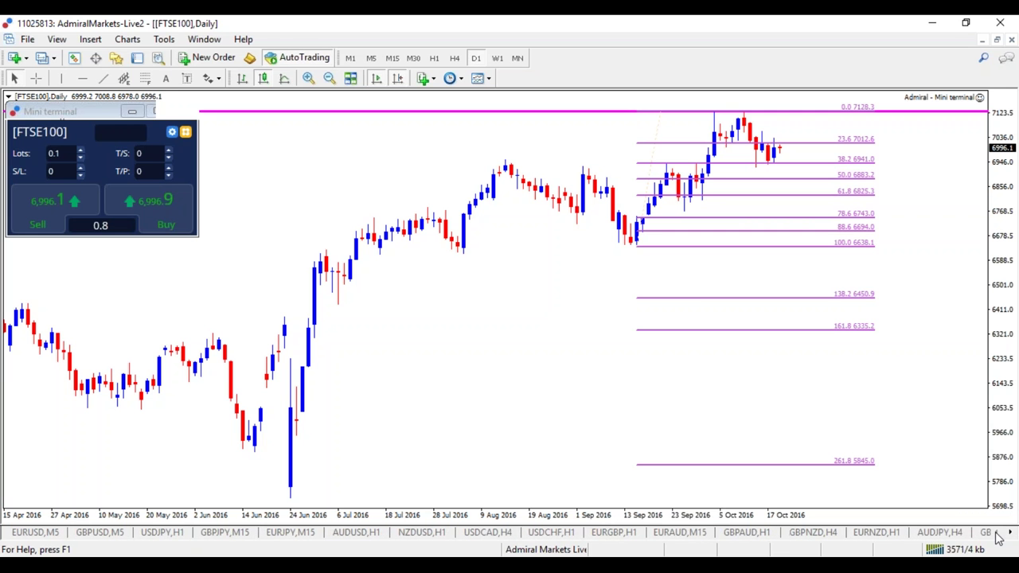
{"action": "left_click", "coordinate": [152, 535]}
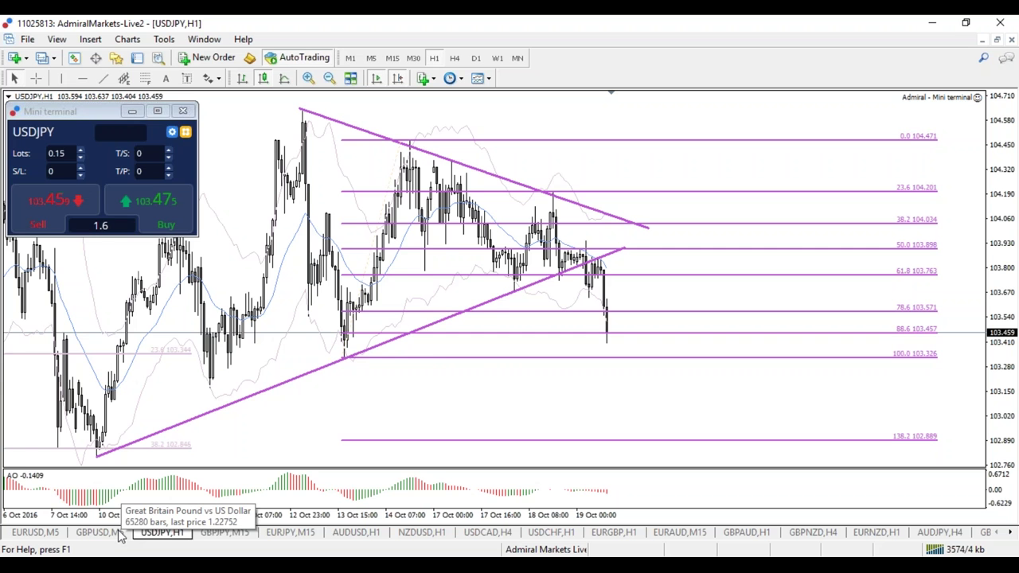
Step: Show GBPUSD on H1 and move the small 19 October Fibonacci's 0.0 end to the latest candle's high at 1.22854
{"action": "left_click", "coordinate": [120, 534]}
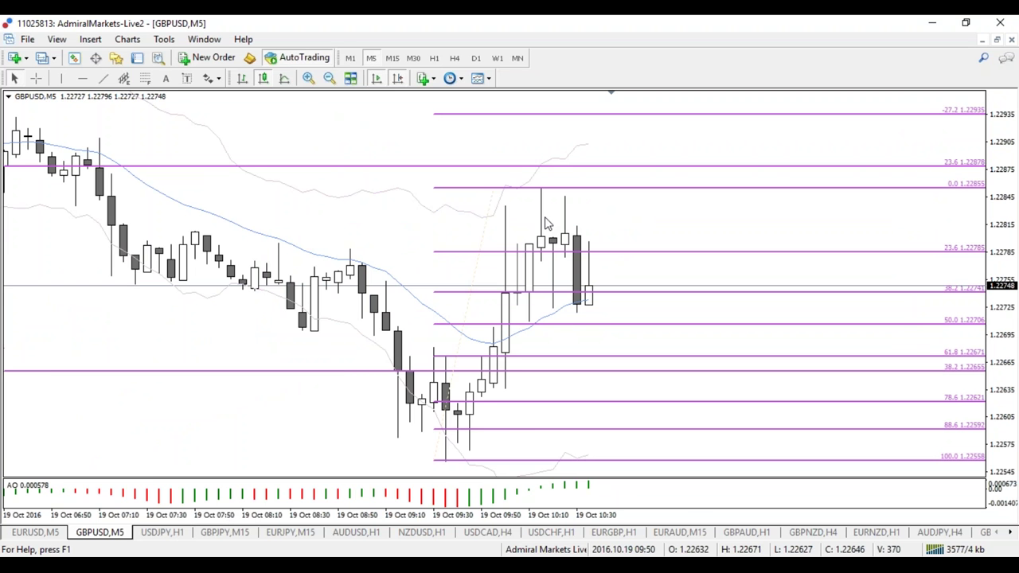
{"action": "left_click", "coordinate": [434, 59]}
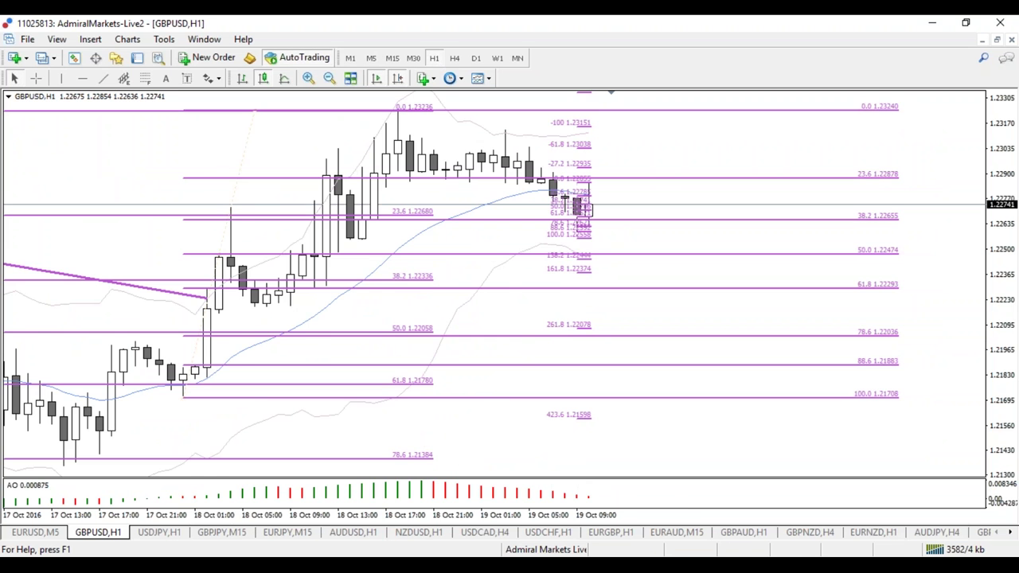
{"action": "key", "text": "plus"}
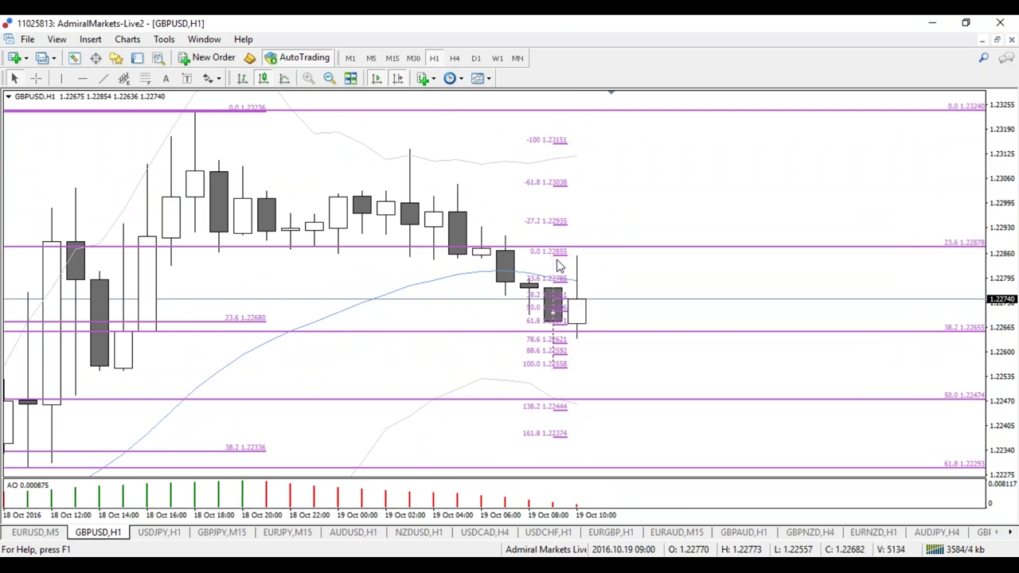
{"action": "scroll", "coordinate": [493, 283], "scroll_direction": "up", "scroll_amount": 1}
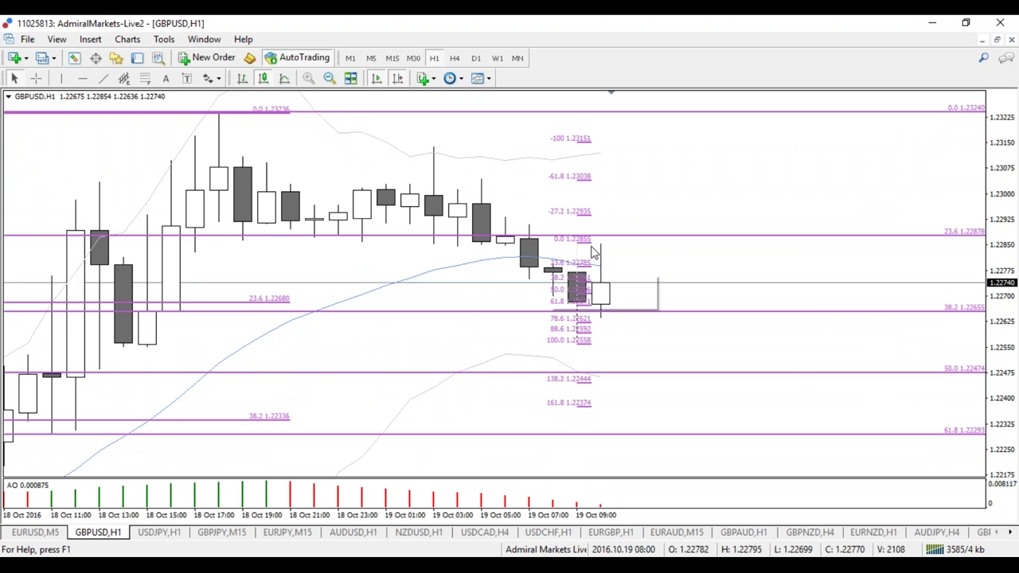
{"action": "left_click_drag", "start_coordinate": [591, 245], "coordinate": [609, 241]}
{"action": "scroll", "coordinate": [585, 293], "scroll_direction": "down", "scroll_amount": 1}
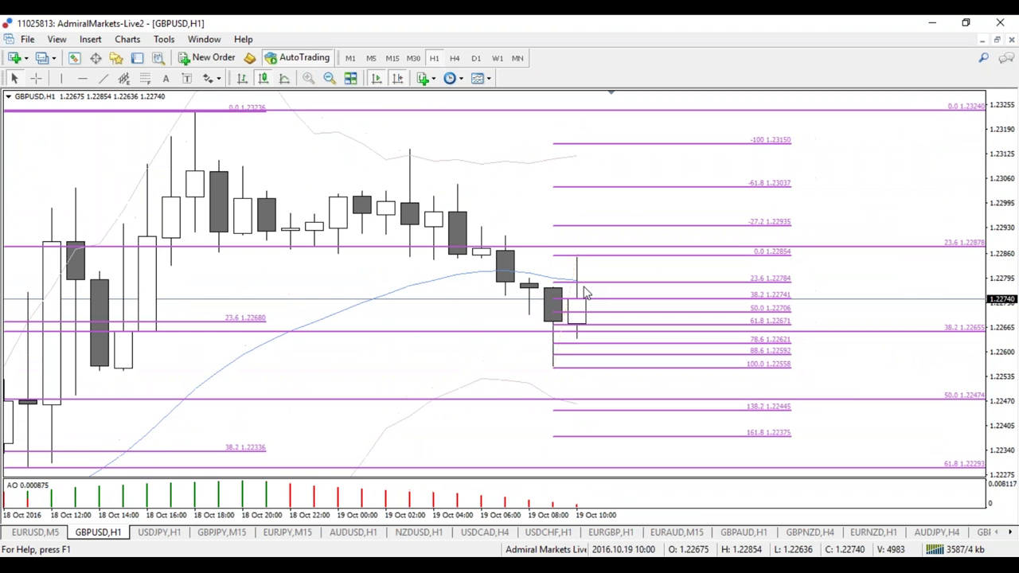
Step: Sketch GBPUSD's decline from the 18 October high in red with a green support line near 1.22655, and compare M5 with H1
{"action": "key", "text": "minus"}
{"action": "key", "text": "minus"}
{"action": "key", "text": "minus"}
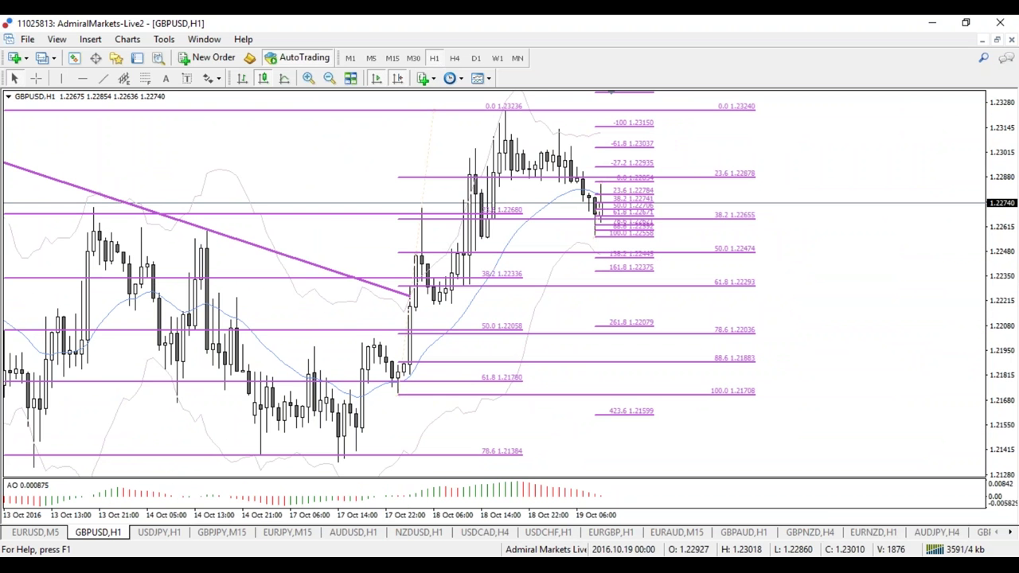
{"action": "key", "text": "minus"}
{"action": "key", "text": "plus"}
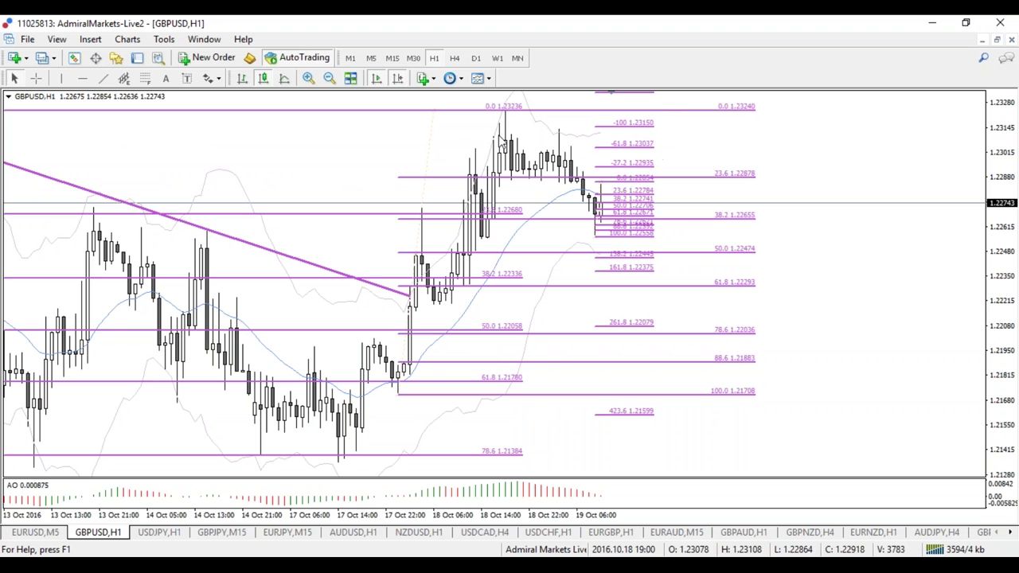
{"action": "mouse_move", "coordinate": [514, 123]}
{"action": "left_mouse_down"}
{"action": "mouse_move", "coordinate": [598, 225]}
{"action": "mouse_move", "coordinate": [677, 230]}
{"action": "left_mouse_up"}
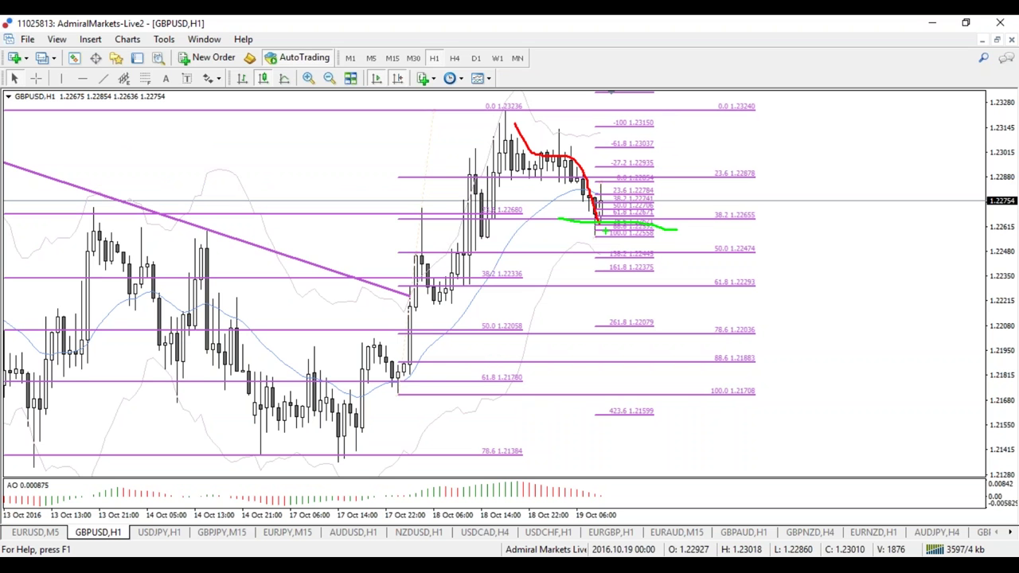
{"action": "left_click", "coordinate": [371, 58]}
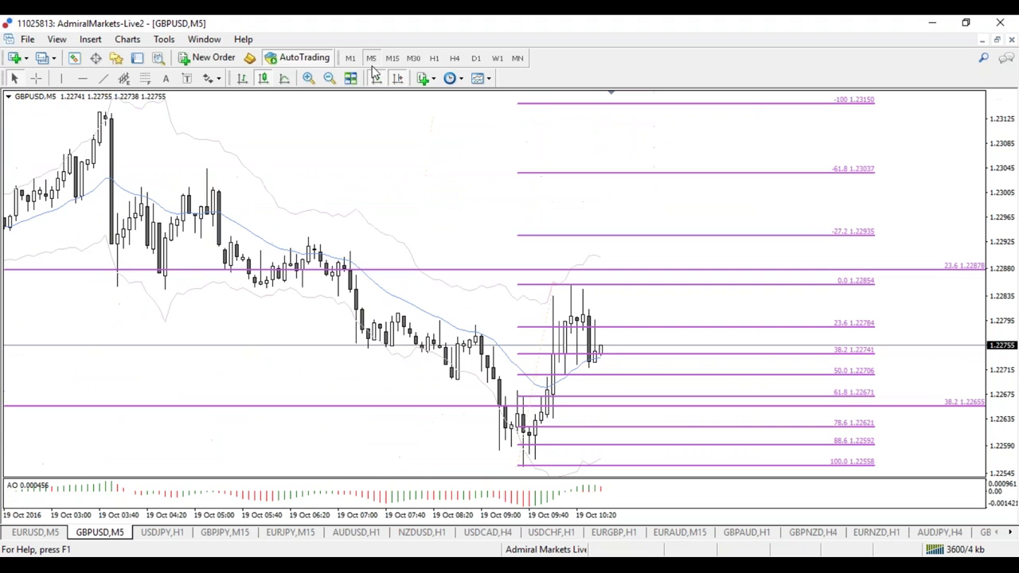
{"action": "left_click", "coordinate": [434, 59]}
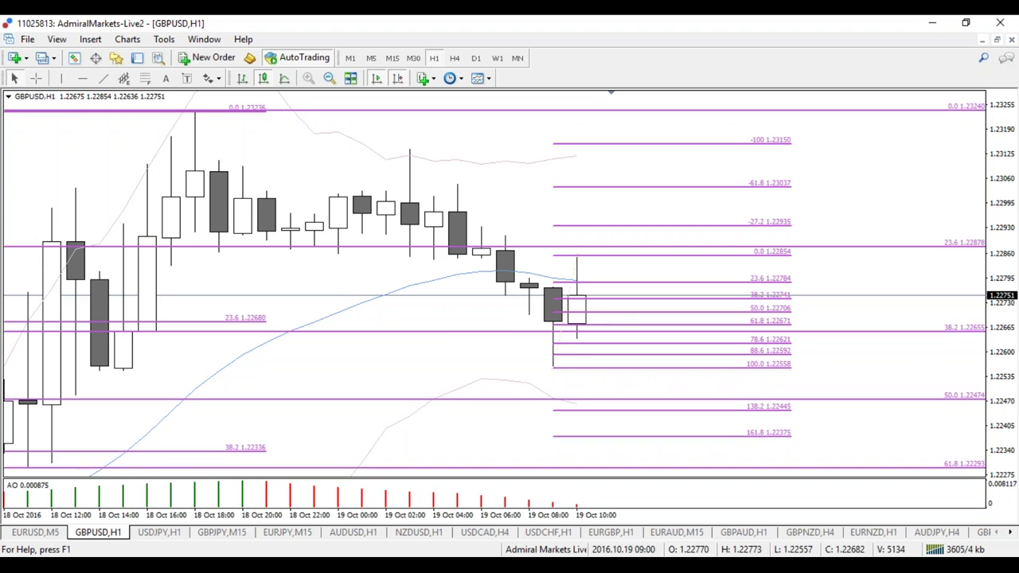
Step: Open the EURUSD H1 chart, sketch below the support trendline at the 17 to 19 October lows, and clear the drawing
{"action": "left_click", "coordinate": [44, 533]}
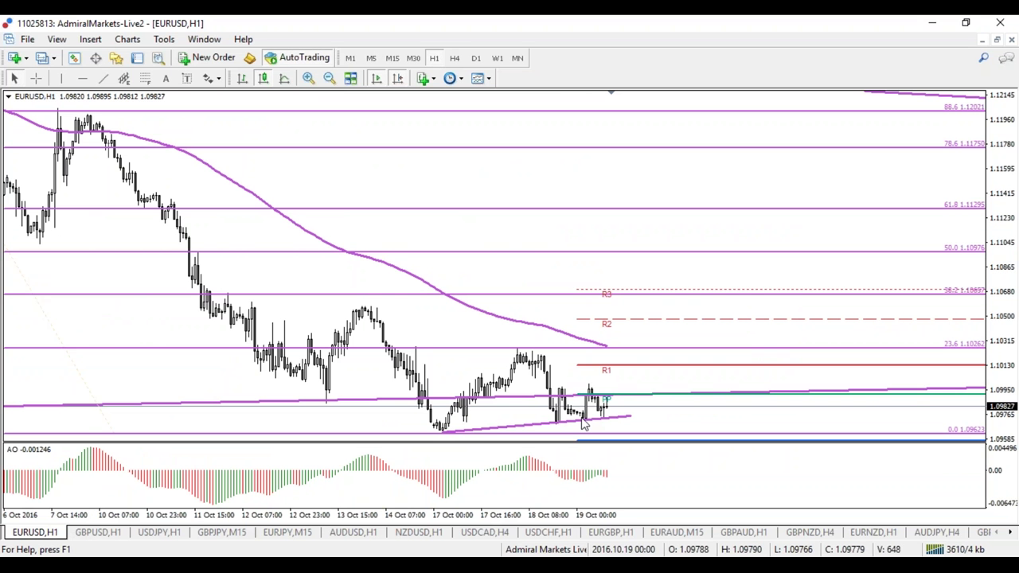
{"action": "mouse_move", "coordinate": [427, 422]}
{"action": "left_mouse_down"}
{"action": "mouse_move", "coordinate": [617, 418]}
{"action": "mouse_move", "coordinate": [737, 290]}
{"action": "mouse_move", "coordinate": [726, 291]}
{"action": "mouse_move", "coordinate": [753, 432]}
{"action": "mouse_move", "coordinate": [657, 445]}
{"action": "left_mouse_up"}
{"action": "key", "text": "r"}
{"action": "key", "text": "e"}
{"action": "key", "text": "e"}
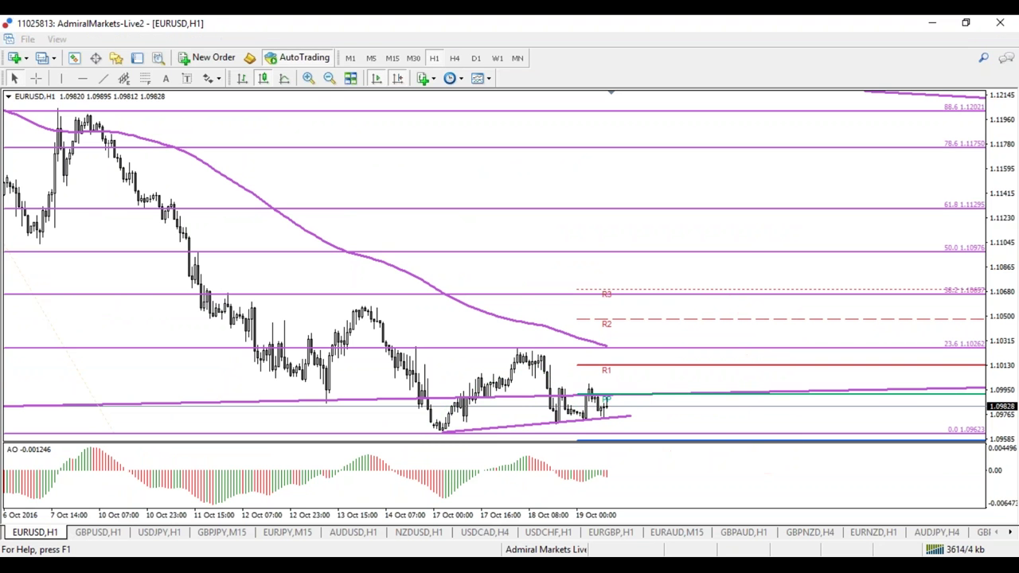
{"action": "key", "text": "Escape"}
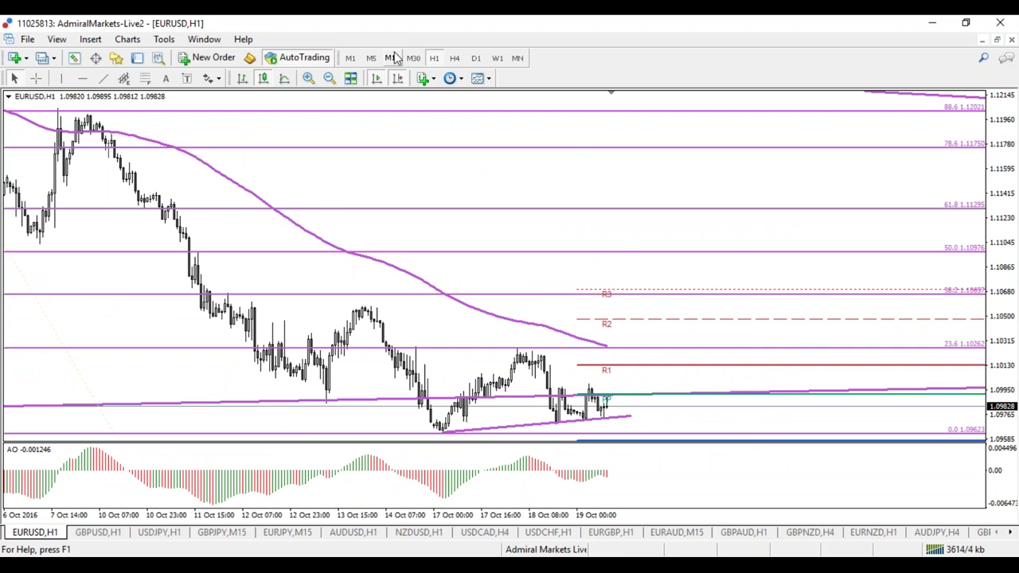
Step: Switch EURUSD to M5, sketch a green bounce zone with a rising path and a red break below the support trendline, and clear the drawing
{"action": "left_click", "coordinate": [370, 57]}
{"action": "key", "text": "ctrl+2"}
{"action": "key", "text": "g"}
{"action": "mouse_move", "coordinate": [633, 320]}
{"action": "left_mouse_down"}
{"action": "mouse_move", "coordinate": [629, 331]}
{"action": "mouse_move", "coordinate": [631, 319]}
{"action": "left_mouse_up"}
{"action": "left_click_drag", "start_coordinate": [659, 315], "coordinate": [690, 222]}
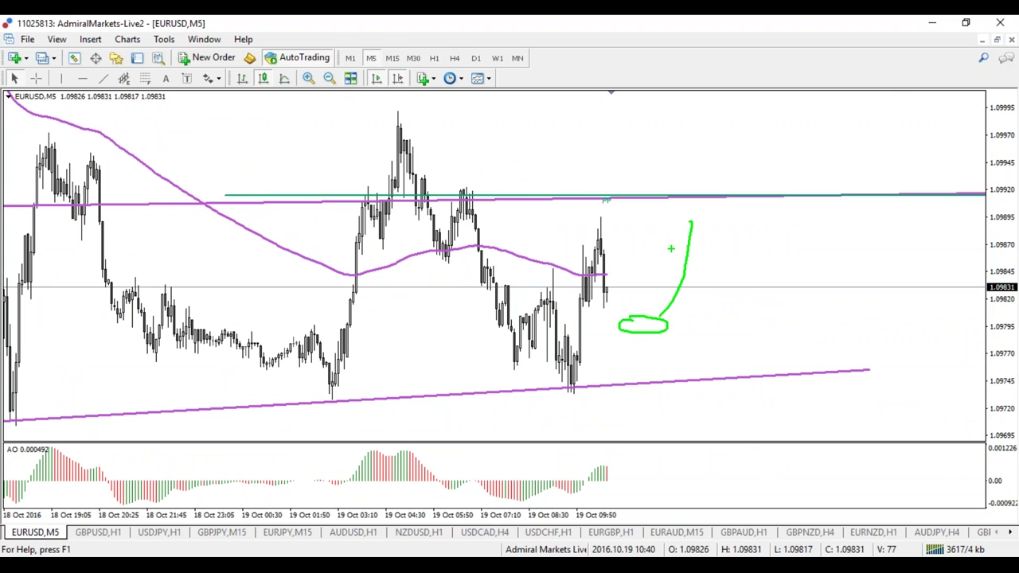
{"action": "key", "text": "r"}
{"action": "mouse_move", "coordinate": [655, 391]}
{"action": "left_mouse_down"}
{"action": "mouse_move", "coordinate": [673, 477]}
{"action": "mouse_move", "coordinate": [614, 442]}
{"action": "left_mouse_up"}
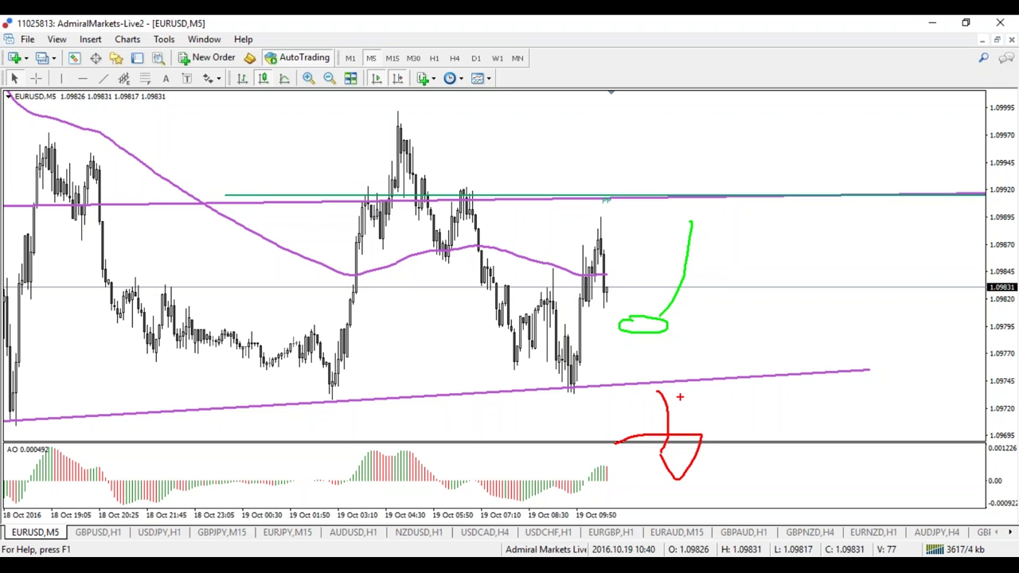
{"action": "key", "text": "Escape"}
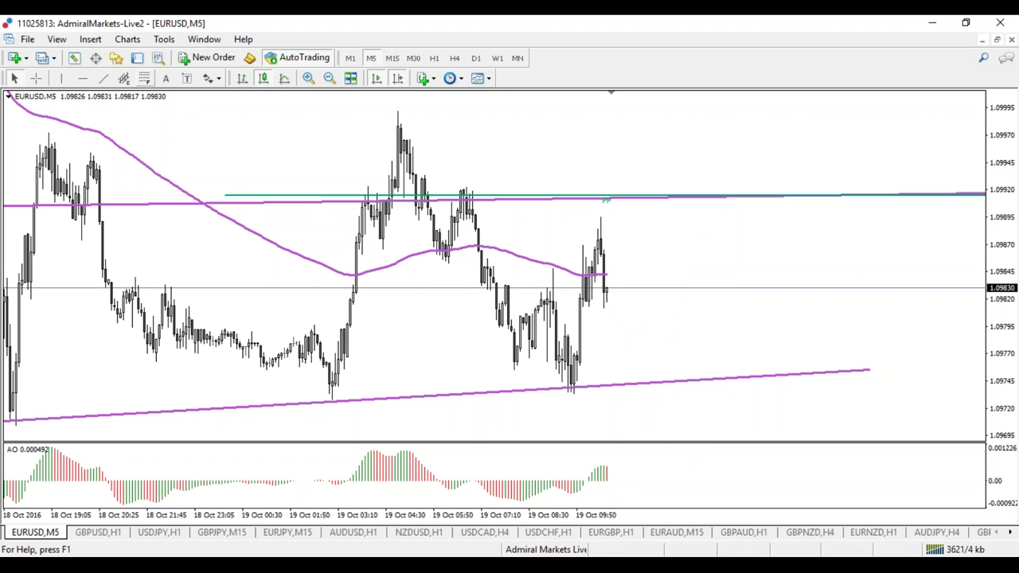
Step: Draw a Fibonacci from EURUSD's 19 October low at 1.09735 to 1.09896 on M5, and temporarily sketch a green inverse head-and-shoulders
{"action": "left_click_drag", "start_coordinate": [572, 390], "coordinate": [624, 220]}
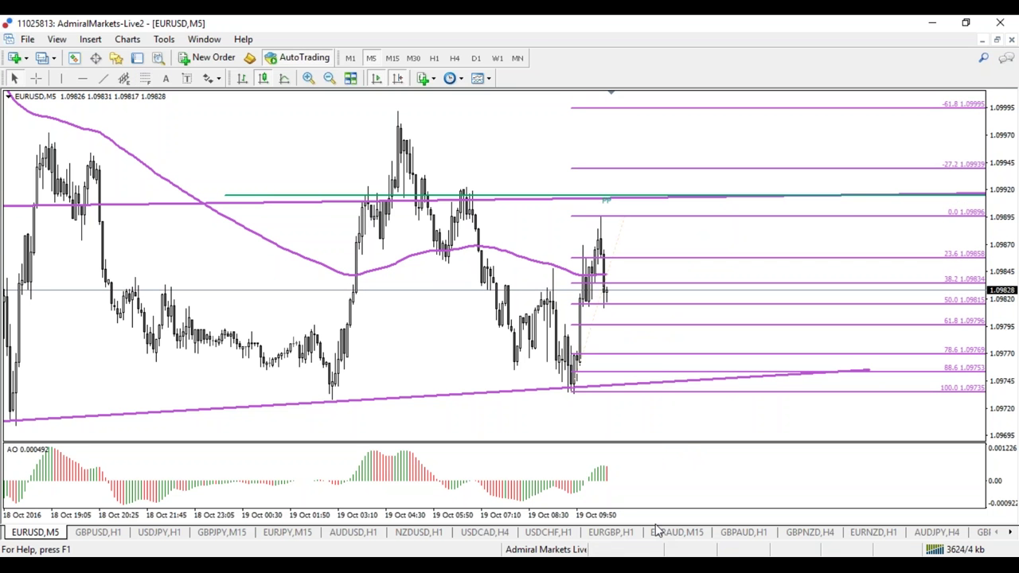
{"action": "key", "text": "plus"}
{"action": "key", "text": "ctrl+2"}
{"action": "left_click_drag", "start_coordinate": [660, 386], "coordinate": [677, 384]}
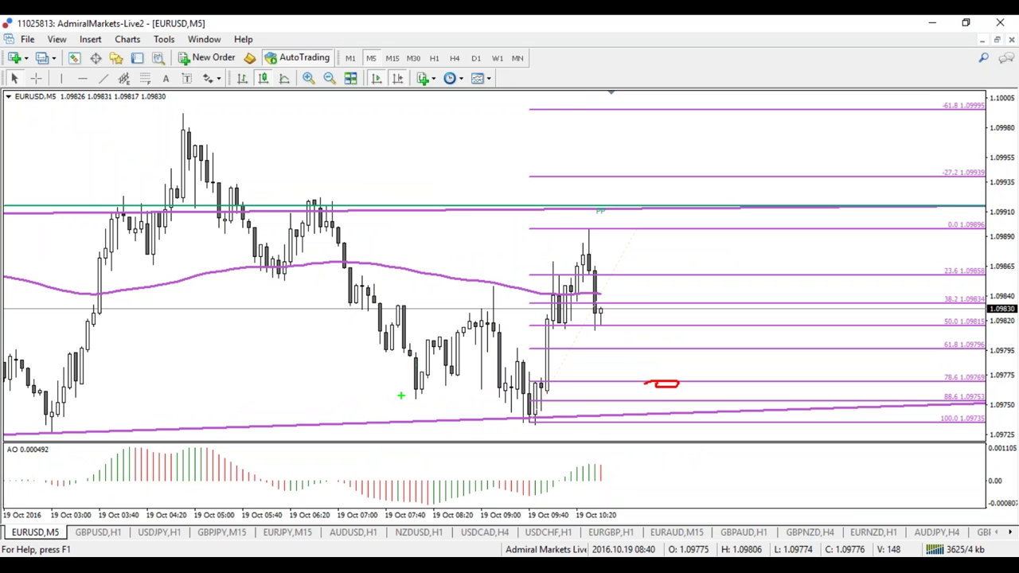
{"action": "mouse_move", "coordinate": [379, 370]}
{"action": "left_mouse_down"}
{"action": "mouse_move", "coordinate": [589, 389]}
{"action": "mouse_move", "coordinate": [707, 318]}
{"action": "left_mouse_up"}
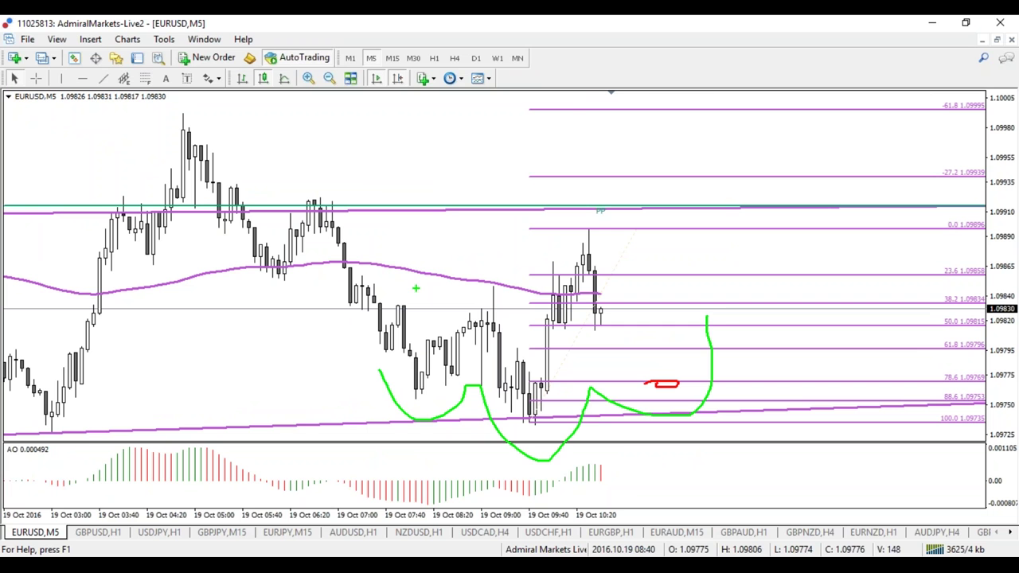
{"action": "key", "text": "Escape"}
Step: Sketch EURUSD's 19 October falling waves and a line under the lows in red, add a reversal path, and clear the drawing
{"action": "key", "text": "ctrl+2"}
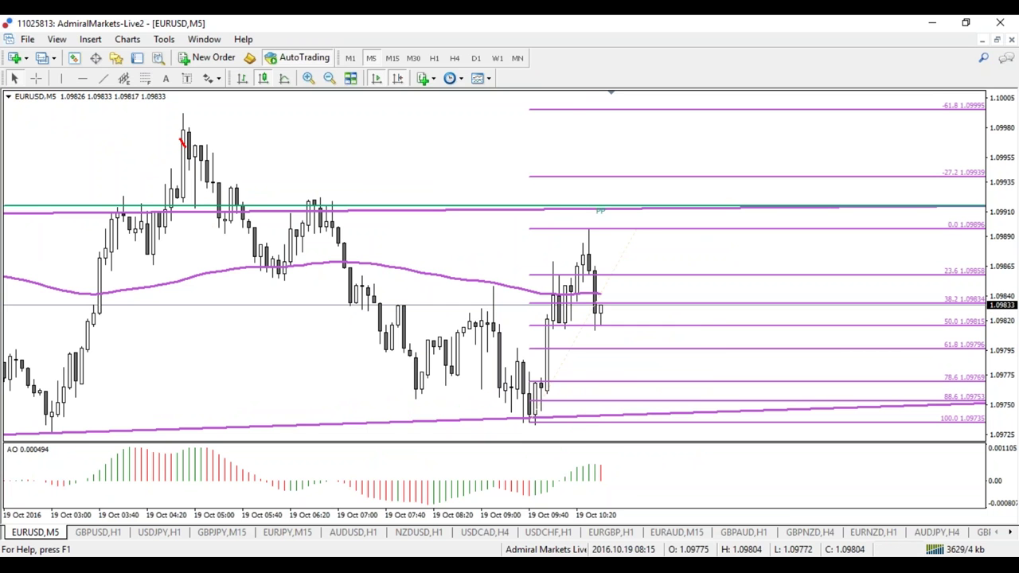
{"action": "mouse_move", "coordinate": [182, 140]}
{"action": "left_mouse_down"}
{"action": "mouse_move", "coordinate": [382, 334]}
{"action": "mouse_move", "coordinate": [447, 344]}
{"action": "mouse_move", "coordinate": [550, 430]}
{"action": "left_mouse_up"}
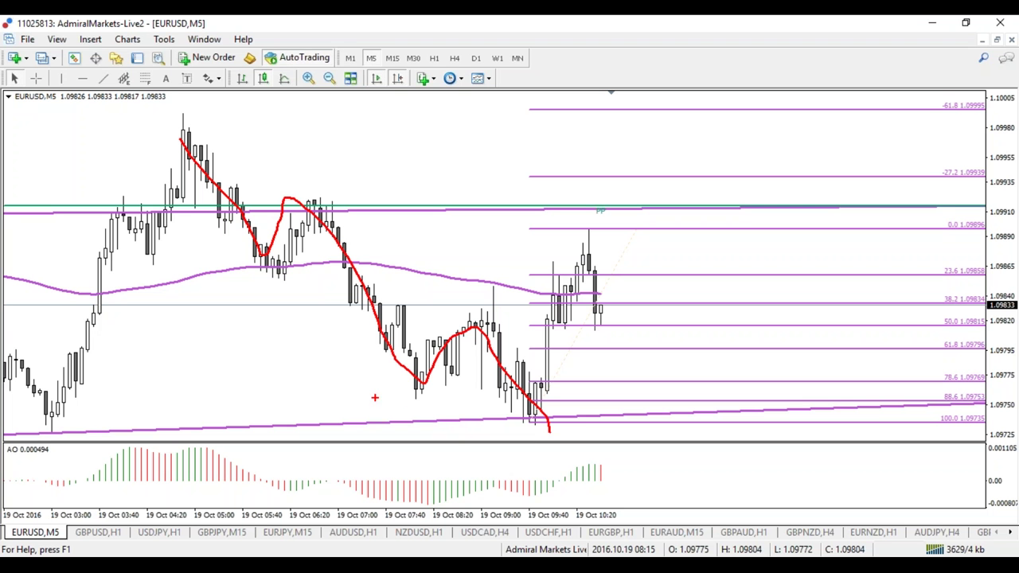
{"action": "left_click_drag", "start_coordinate": [354, 391], "coordinate": [578, 440]}
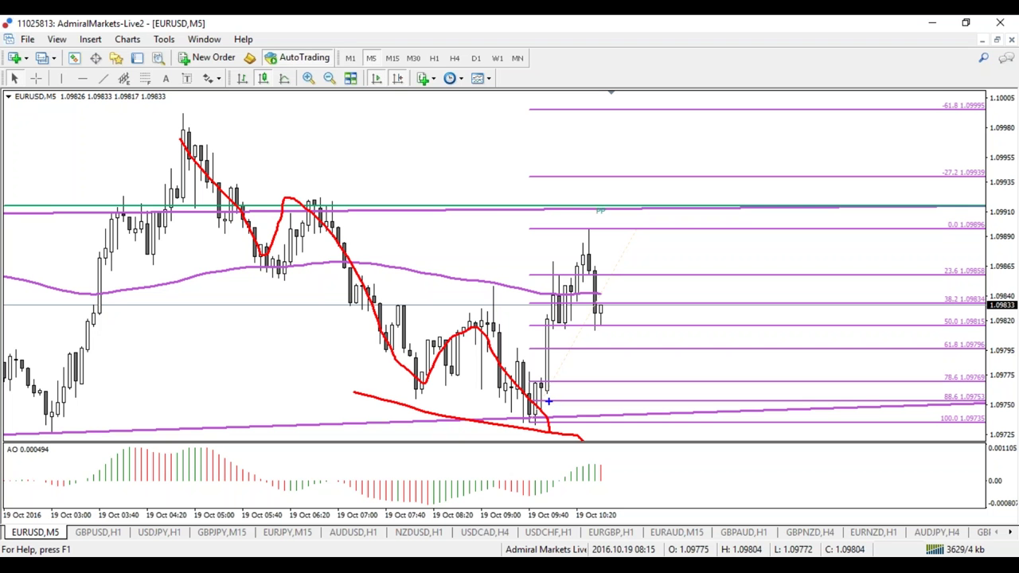
{"action": "mouse_move", "coordinate": [525, 424]}
{"action": "left_mouse_down"}
{"action": "mouse_move", "coordinate": [557, 359]}
{"action": "mouse_move", "coordinate": [573, 248]}
{"action": "mouse_move", "coordinate": [623, 307]}
{"action": "mouse_move", "coordinate": [656, 374]}
{"action": "mouse_move", "coordinate": [709, 172]}
{"action": "mouse_move", "coordinate": [734, 208]}
{"action": "mouse_move", "coordinate": [698, 199]}
{"action": "left_mouse_up"}
{"action": "key", "text": "Escape"}
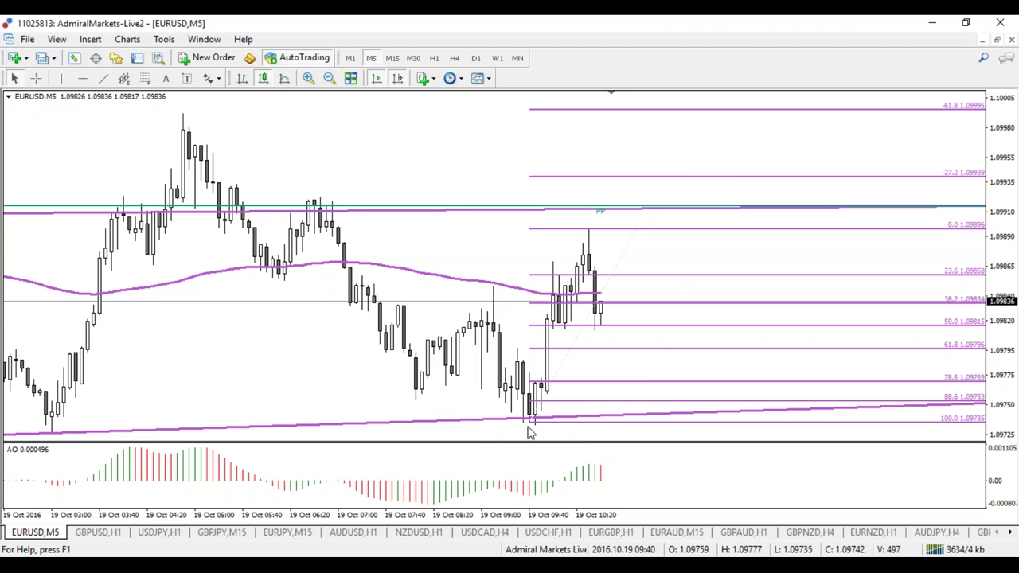
Step: Move the M5 Fibonacci's 100.0 end to the low at 1.09733, sketch a blue box around the recent lows, and clear the drawing
{"action": "left_click_drag", "start_coordinate": [528, 422], "coordinate": [535, 423]}
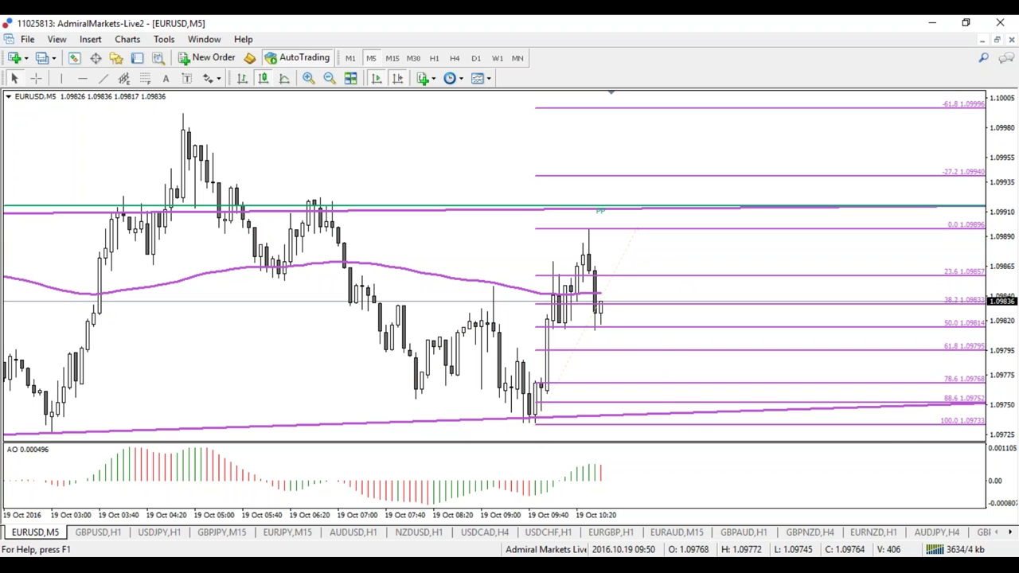
{"action": "key", "text": "ctrl+2"}
{"action": "left_click_drag", "start_coordinate": [393, 389], "coordinate": [551, 421]}
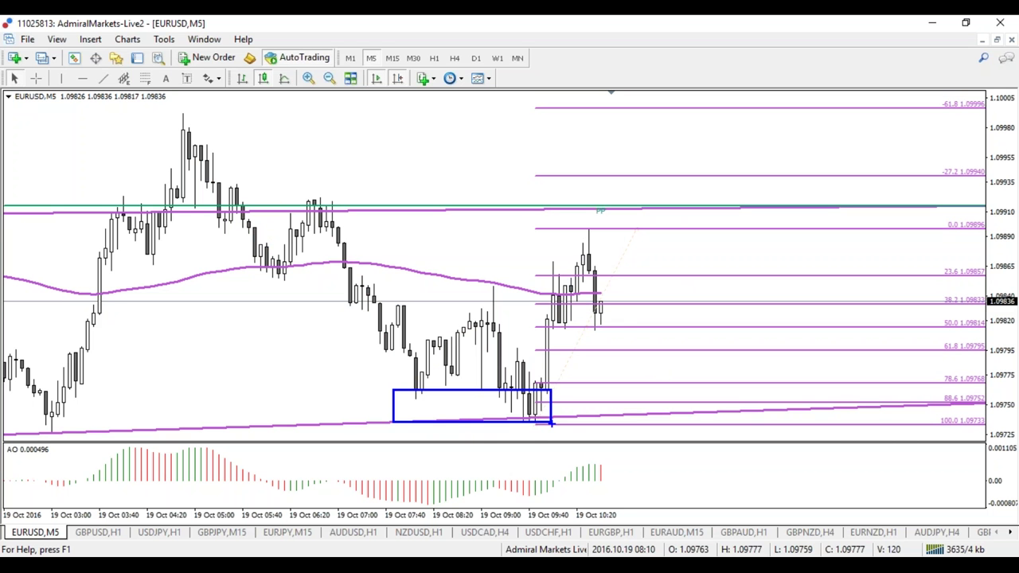
{"action": "left_click_drag", "start_coordinate": [372, 371], "coordinate": [564, 412]}
{"action": "key", "text": "Escape"}
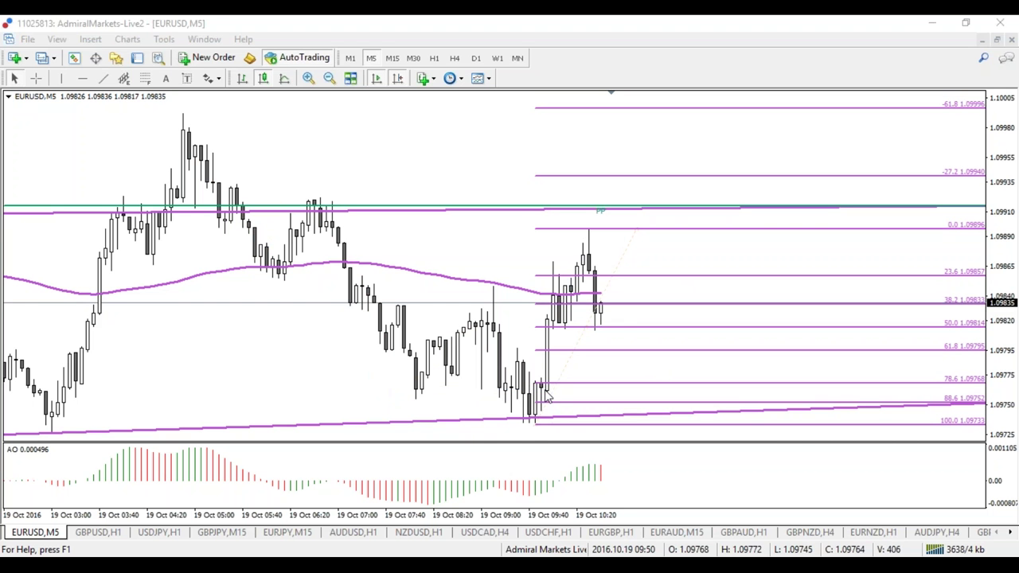
Step: Sketch the rise from EURUSD's 19 October low in blue, erase it, and return the Fibonacci's 100.0 end to the 1.09733 low
{"action": "key", "text": "ctrl+2"}
{"action": "left_click_drag", "start_coordinate": [532, 420], "coordinate": [566, 251]}
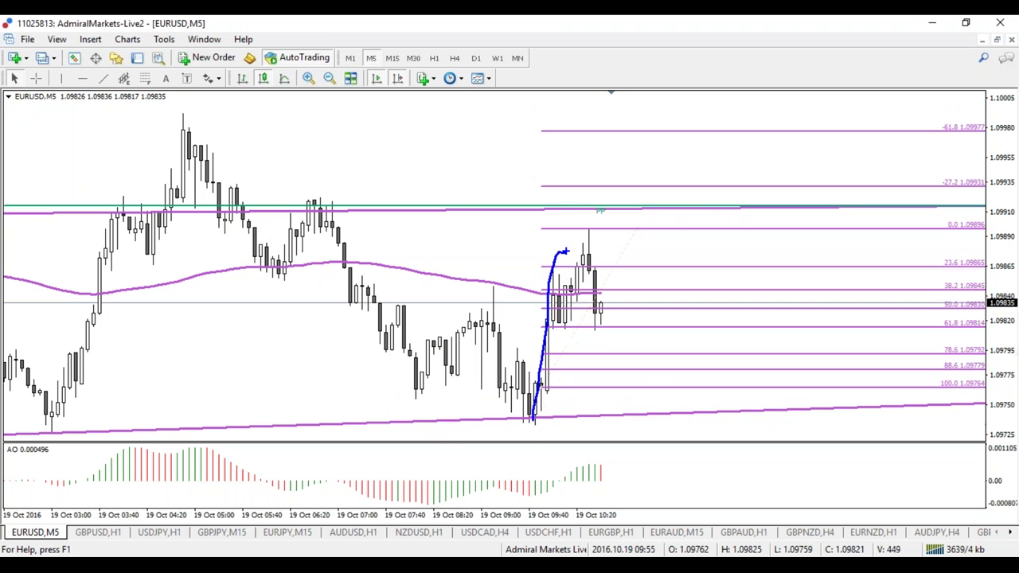
{"action": "key", "text": "BackSpace"}
{"action": "mouse_move", "coordinate": [541, 387]}
{"action": "left_mouse_down"}
{"action": "mouse_move", "coordinate": [546, 380]}
{"action": "mouse_move", "coordinate": [537, 431]}
{"action": "left_mouse_up"}
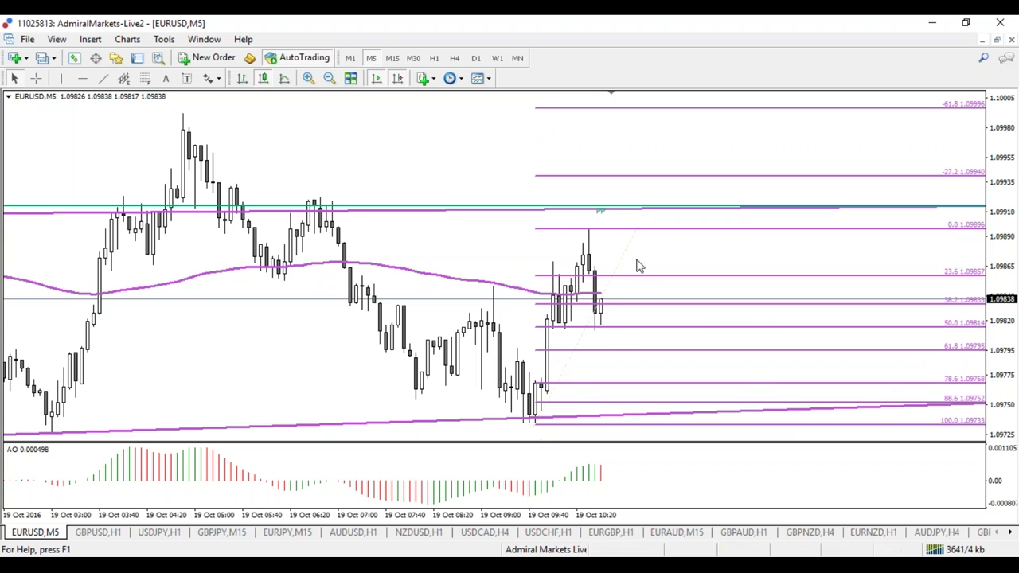
Step: Circle the Fibonacci retracement zone in blue and mark the low in red, clear the drawing, and switch EURUSD to H1
{"action": "mouse_move", "coordinate": [746, 352]}
{"action": "left_mouse_down"}
{"action": "mouse_move", "coordinate": [605, 307]}
{"action": "mouse_move", "coordinate": [678, 308]}
{"action": "left_mouse_up"}
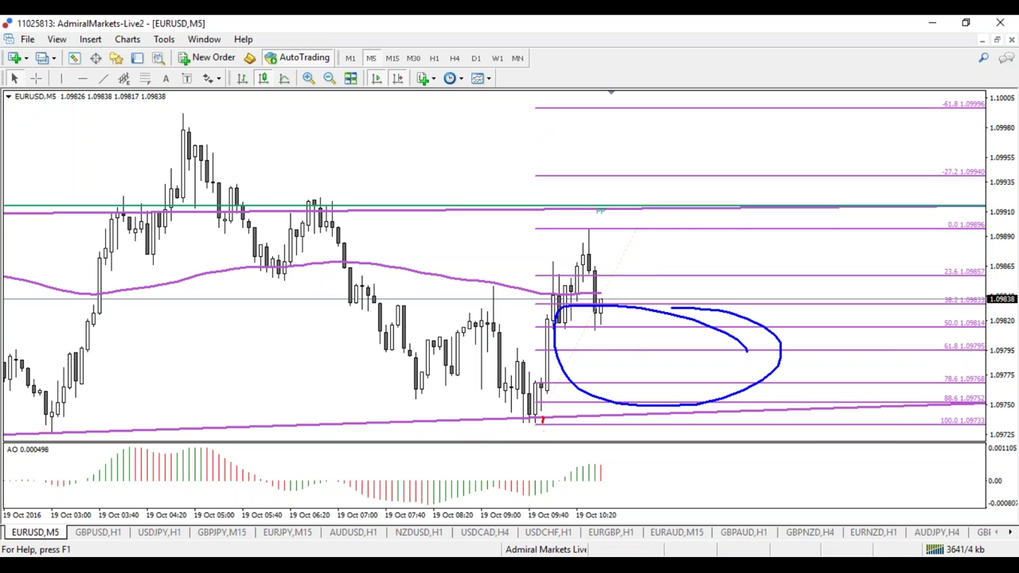
{"action": "left_click_drag", "start_coordinate": [541, 419], "coordinate": [514, 434]}
{"action": "key", "text": "Escape"}
{"action": "left_click", "coordinate": [432, 58]}
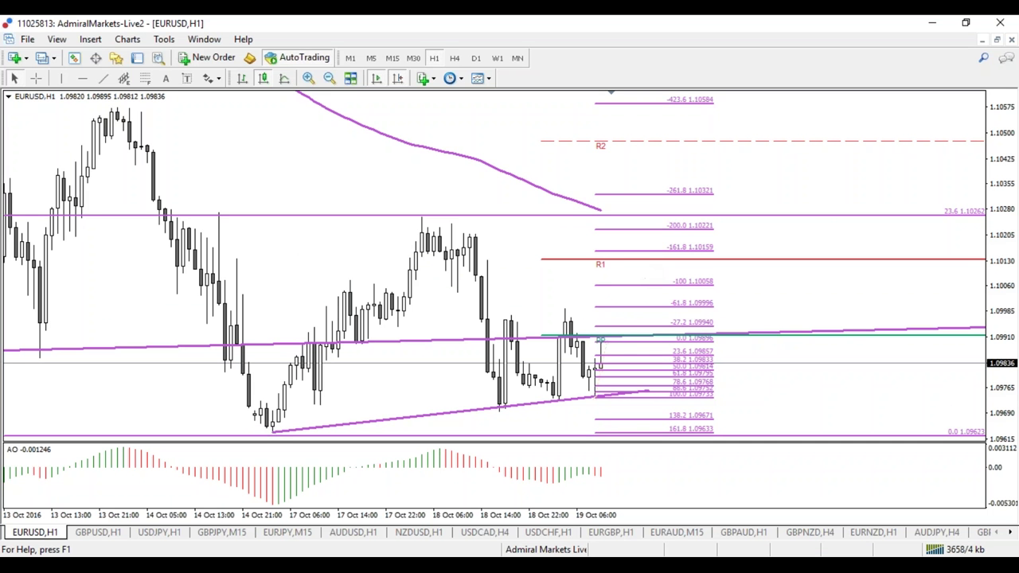
{"action": "left_click_drag", "start_coordinate": [623, 519], "coordinate": [660, 519]}
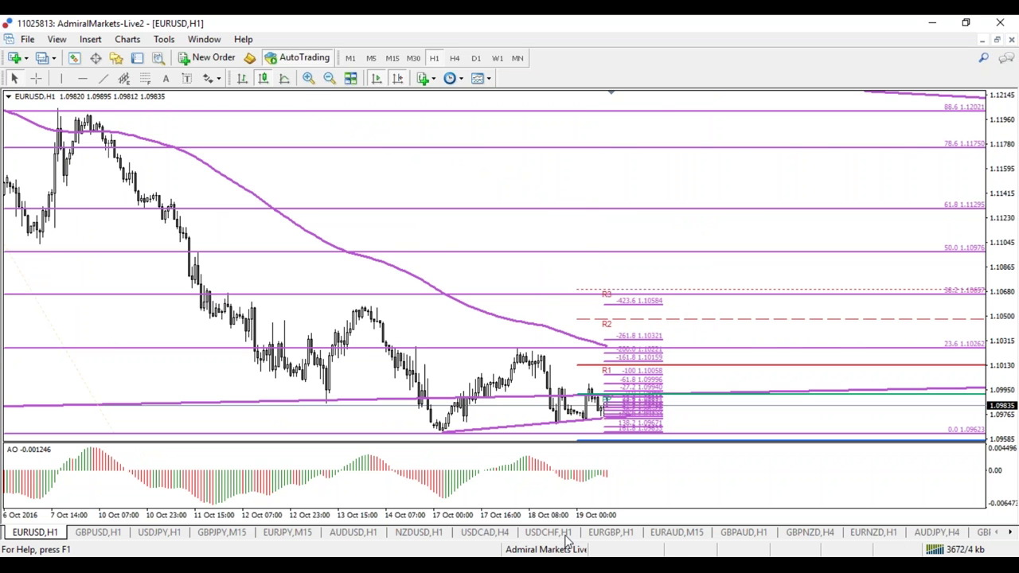
{"action": "left_click_drag", "start_coordinate": [564, 516], "coordinate": [577, 516]}
{"action": "key", "text": "plus"}
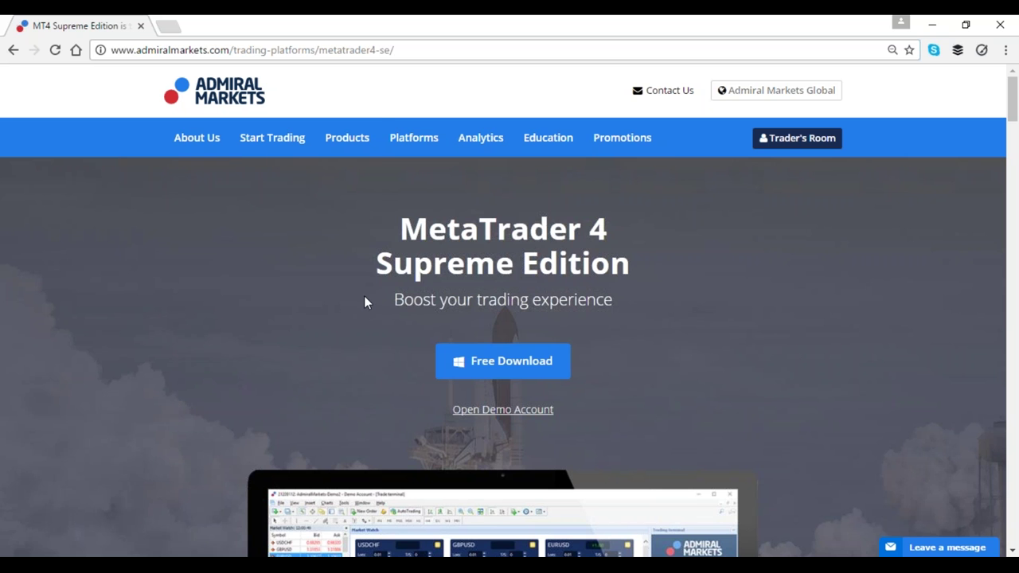
Step: Open the MT4 WebTrader from the Admiral Markets website and log in to the MetaTrader 4 demo account with the saved credentials
{"action": "mouse_move", "coordinate": [369, 154]}
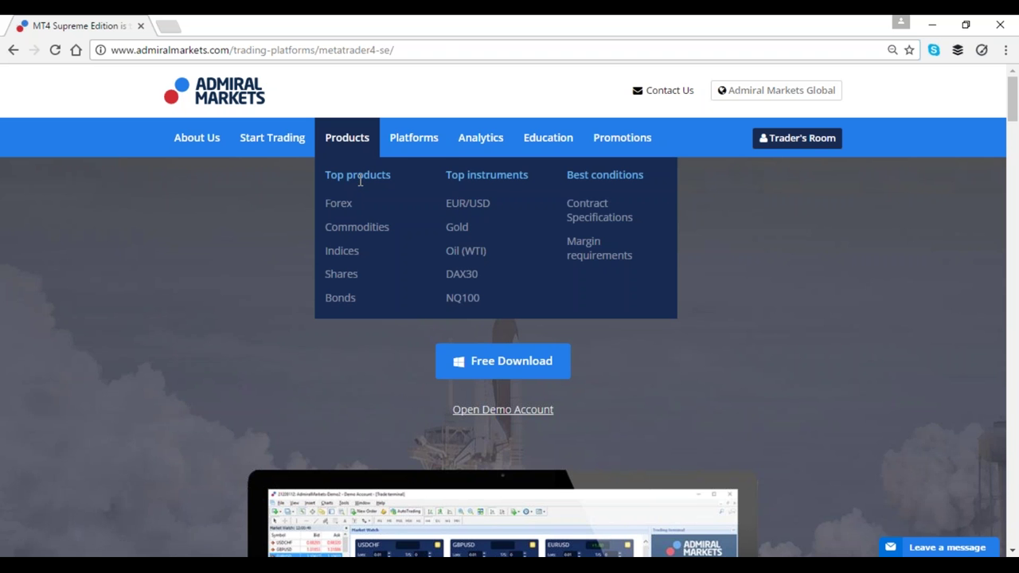
{"action": "mouse_move", "coordinate": [404, 141]}
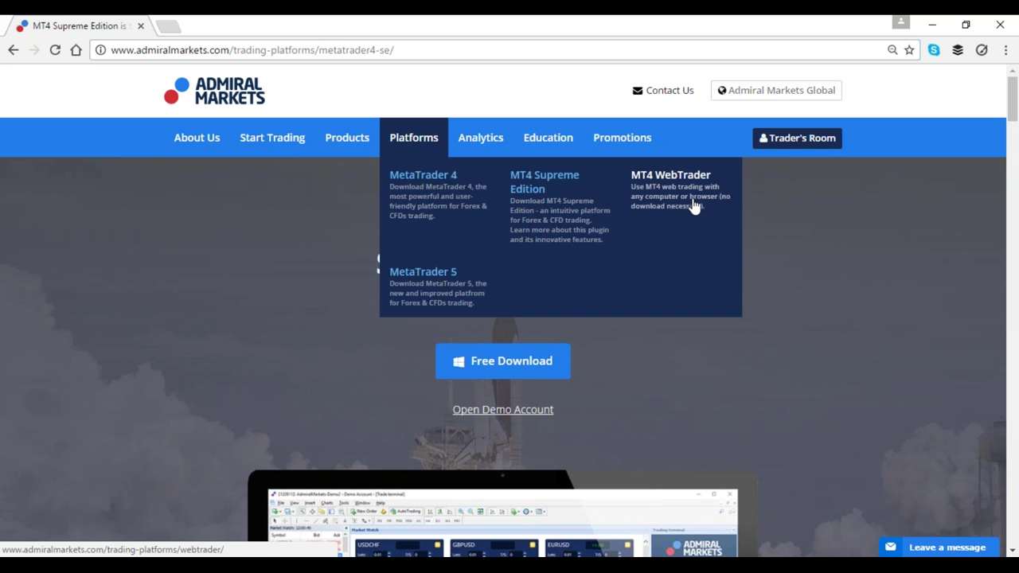
{"action": "left_click", "coordinate": [698, 205]}
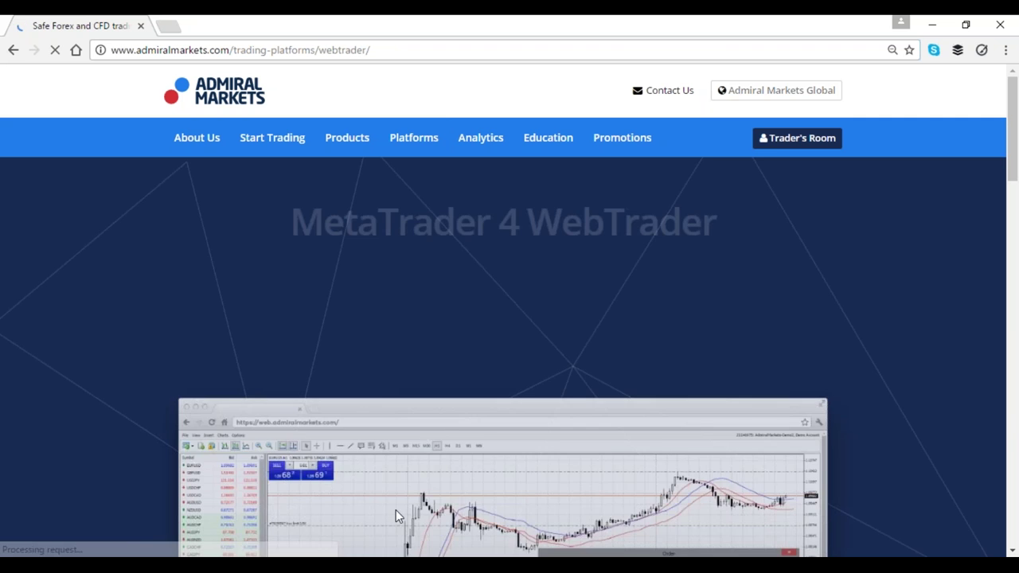
{"action": "left_click", "coordinate": [488, 299]}
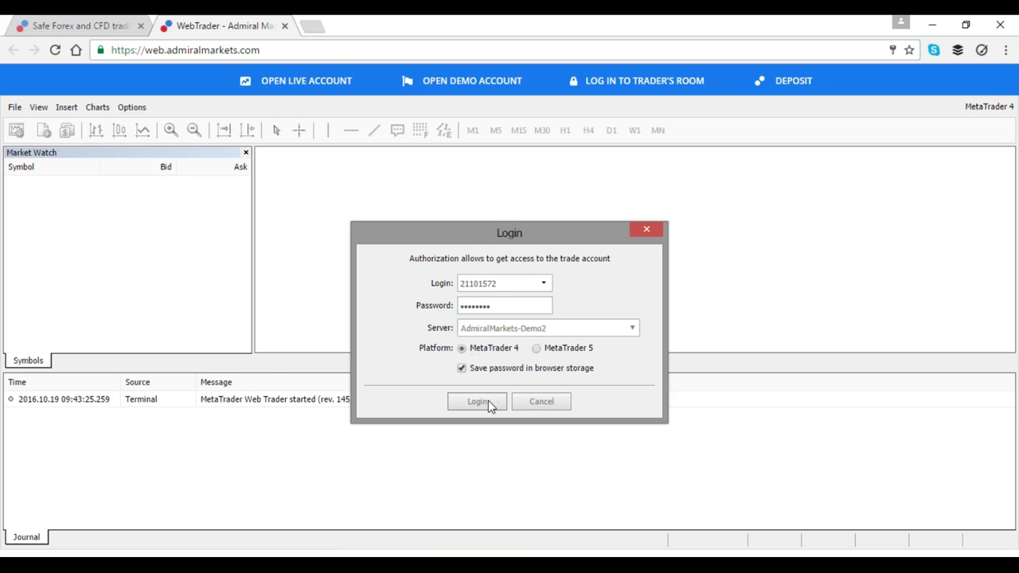
{"action": "left_click", "coordinate": [487, 403]}
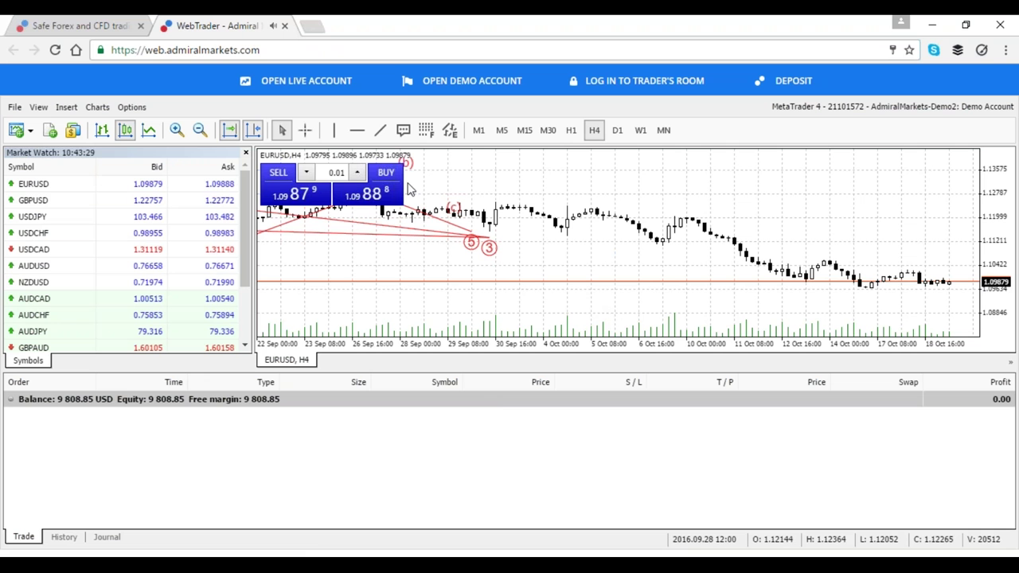
Step: Turn off automatic scrolling on the EURUSD H4 chart and bring the September wave labels and Fibonacci retracement into view
{"action": "left_click_drag", "start_coordinate": [457, 206], "coordinate": [794, 219]}
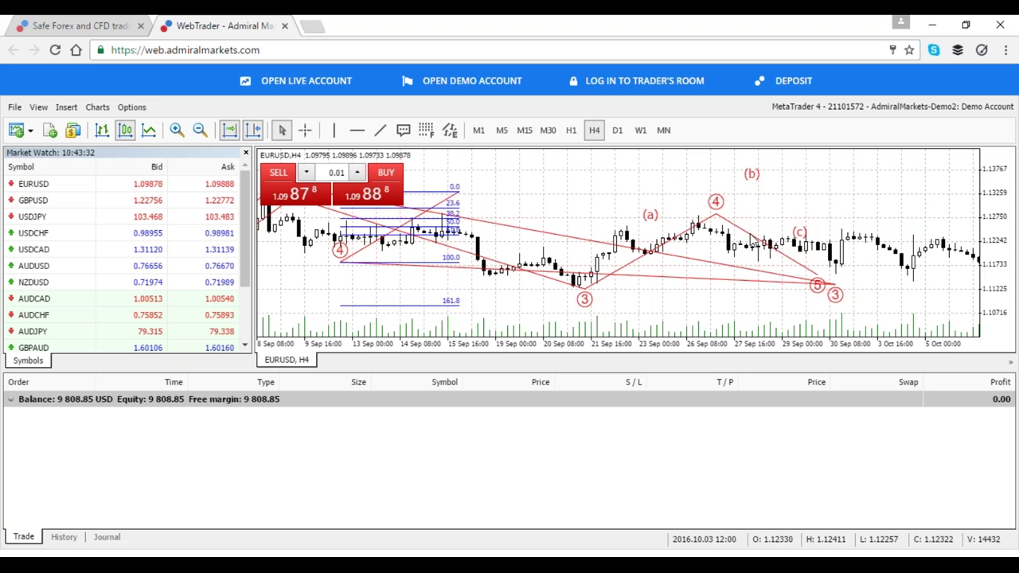
{"action": "left_click_drag", "start_coordinate": [641, 219], "coordinate": [756, 239]}
{"action": "left_click_drag", "start_coordinate": [750, 278], "coordinate": [606, 275]}
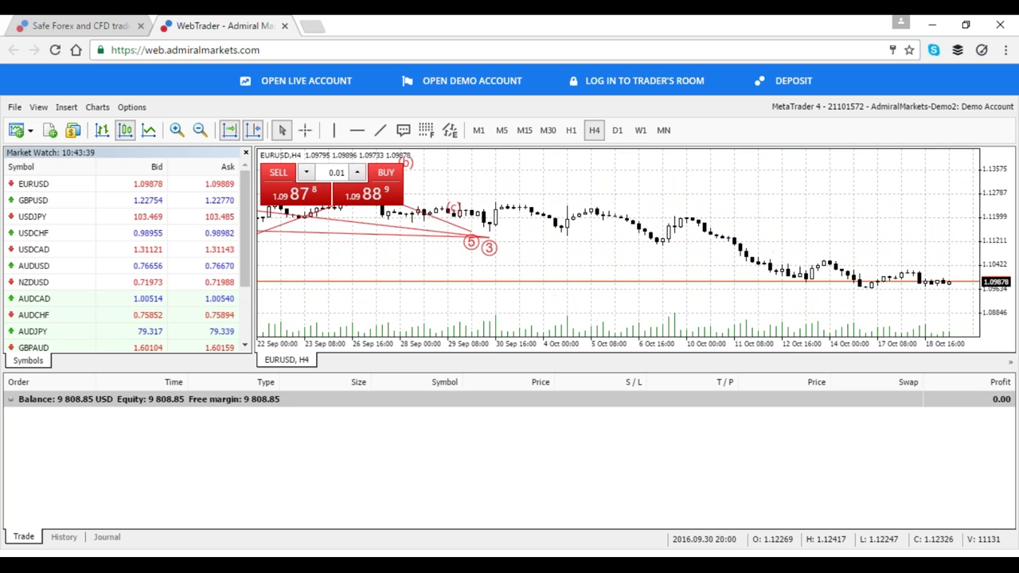
{"action": "left_click_drag", "start_coordinate": [487, 179], "coordinate": [797, 248]}
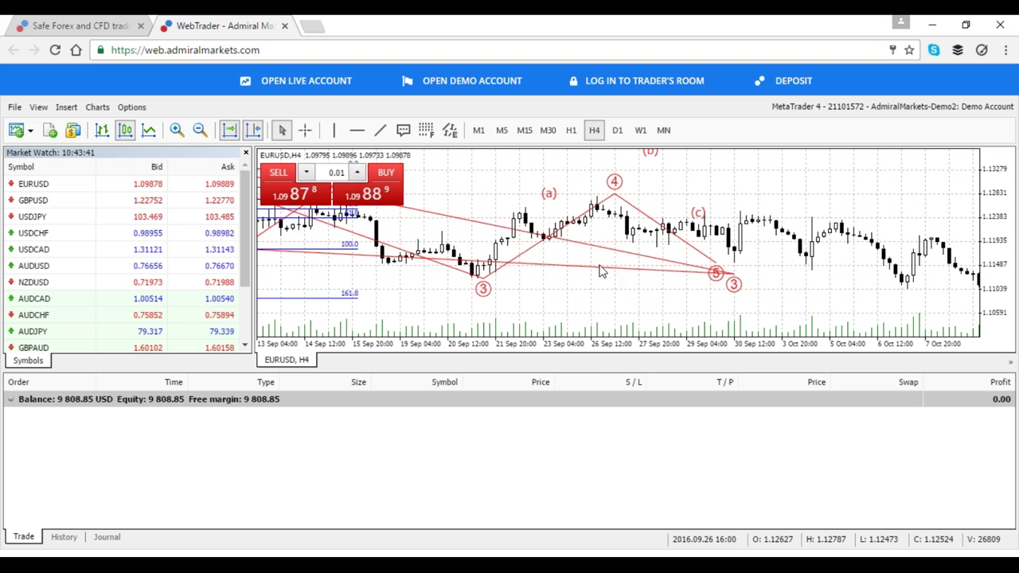
{"action": "scroll", "coordinate": [597, 263], "scroll_direction": "down", "scroll_amount": 6}
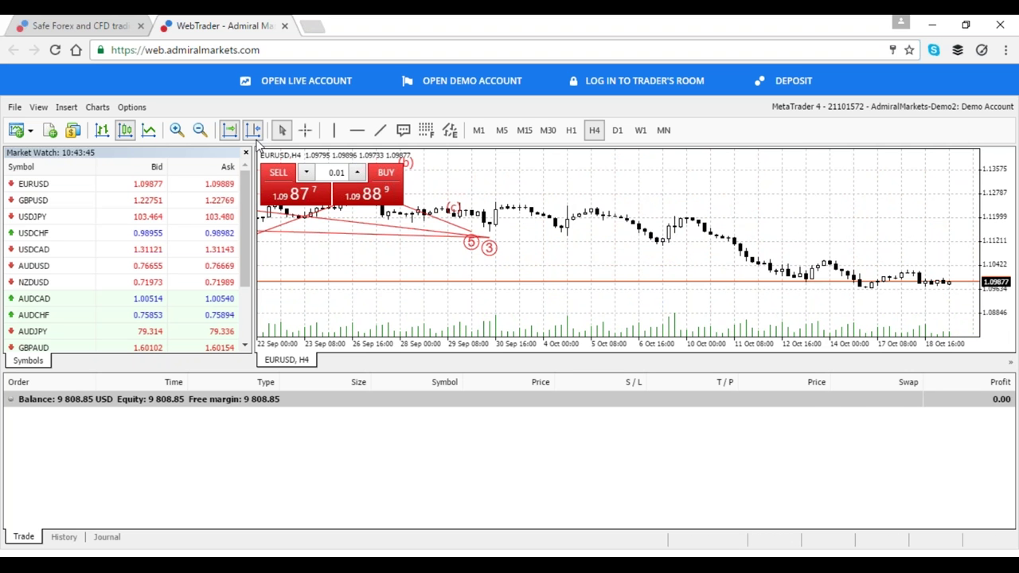
{"action": "left_click", "coordinate": [230, 130]}
{"action": "left_click_drag", "start_coordinate": [436, 248], "coordinate": [748, 248]}
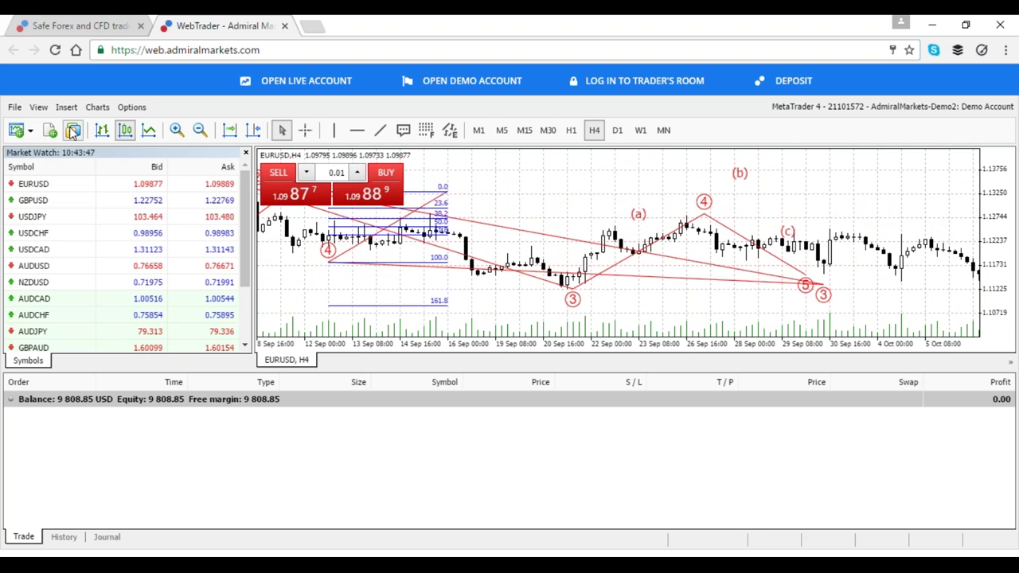
{"action": "left_click", "coordinate": [66, 112]}
{"action": "mouse_move", "coordinate": [123, 216]}
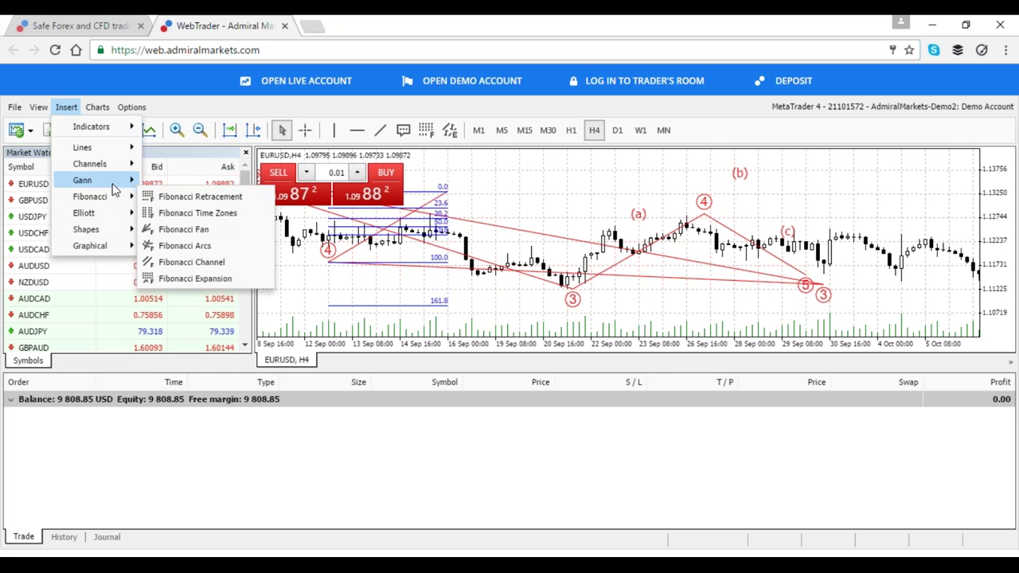
{"action": "mouse_move", "coordinate": [110, 181]}
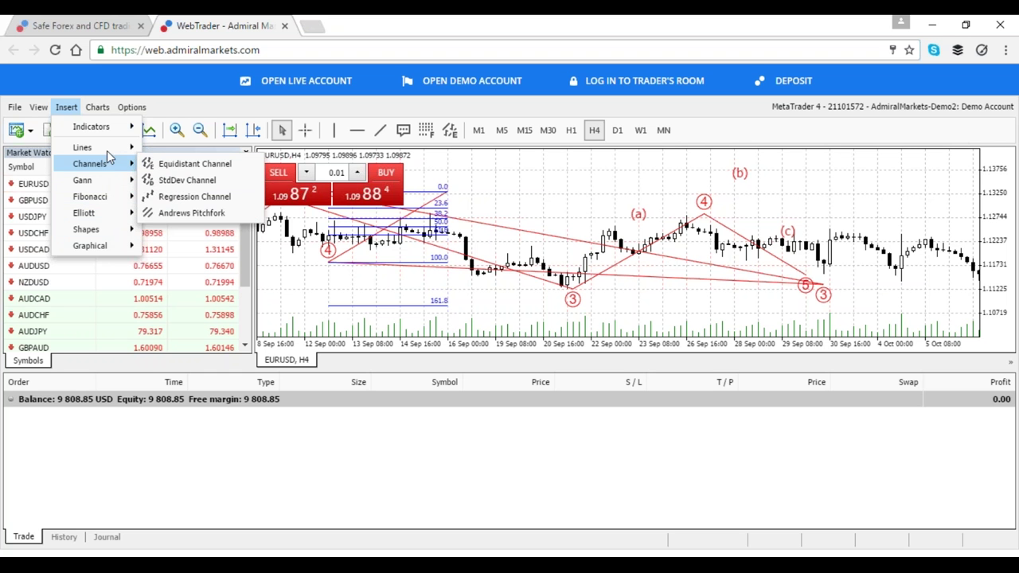
{"action": "mouse_move", "coordinate": [109, 151]}
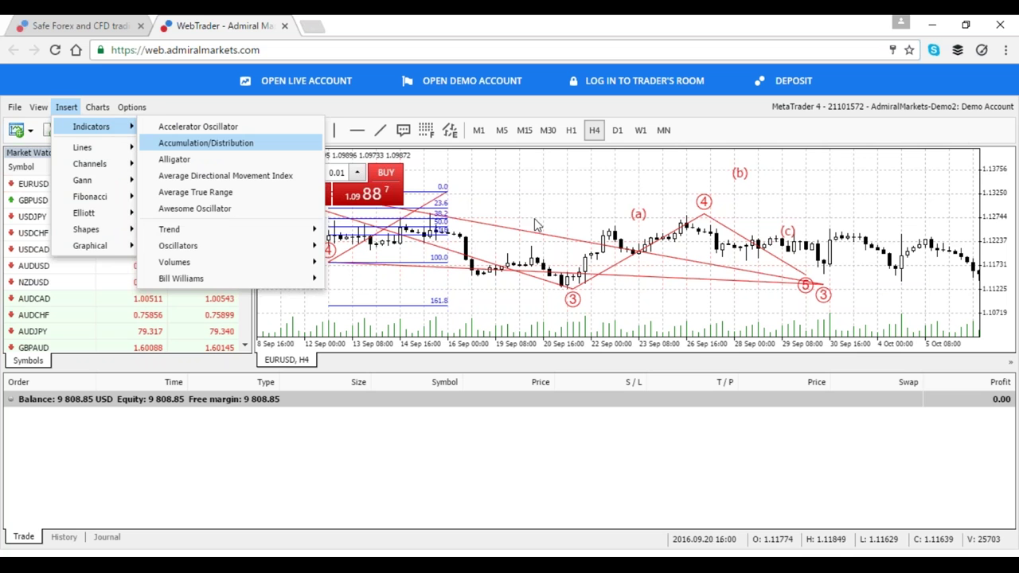
{"action": "left_click", "coordinate": [522, 205]}
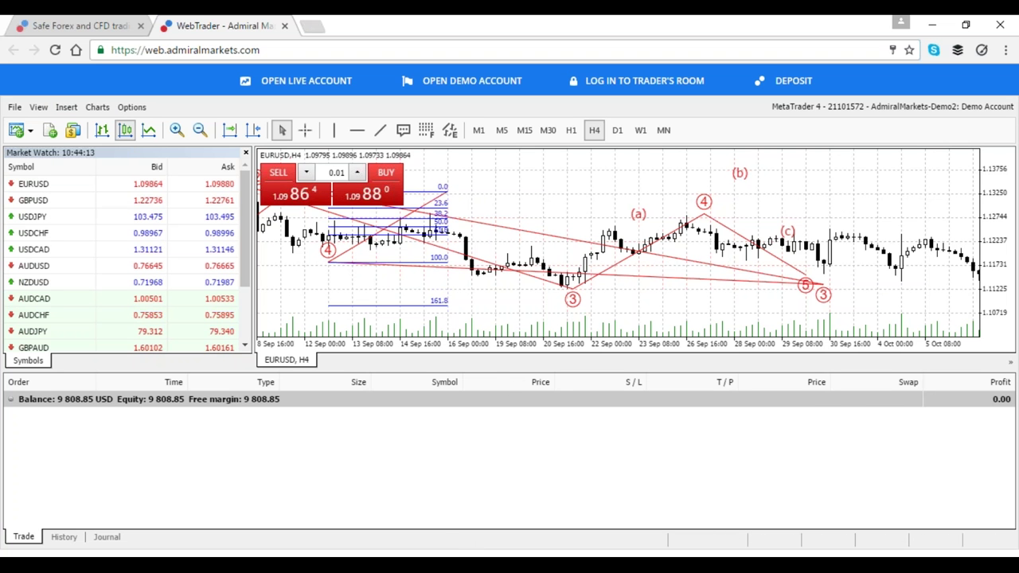
Step: Switch to the browser window with the market heat map, open the Forex & CFD Webinars page, and review the upcoming October webinars
{"action": "mouse_move", "coordinate": [273, 564]}
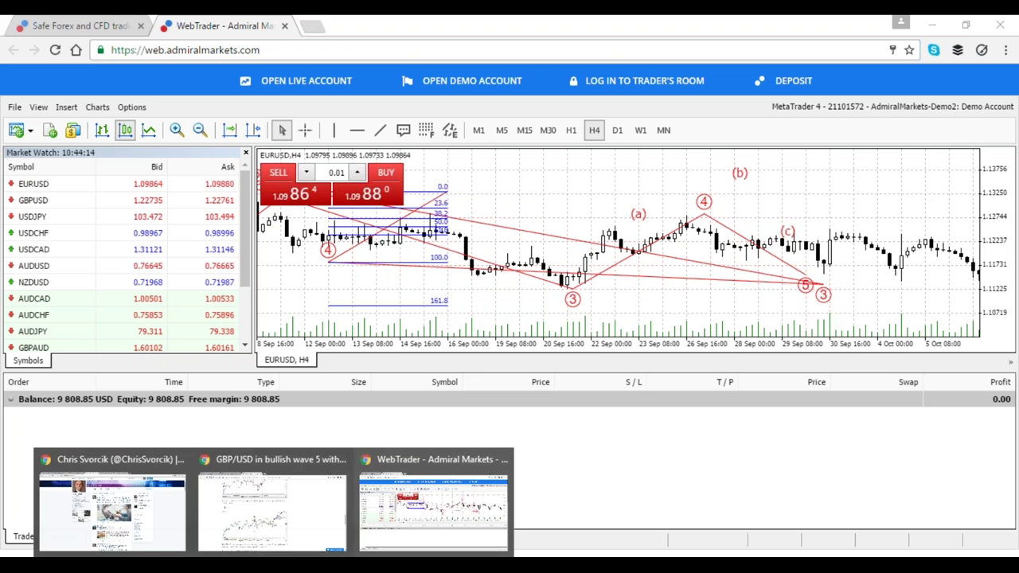
{"action": "left_click", "coordinate": [273, 509]}
{"action": "left_click", "coordinate": [221, 25]}
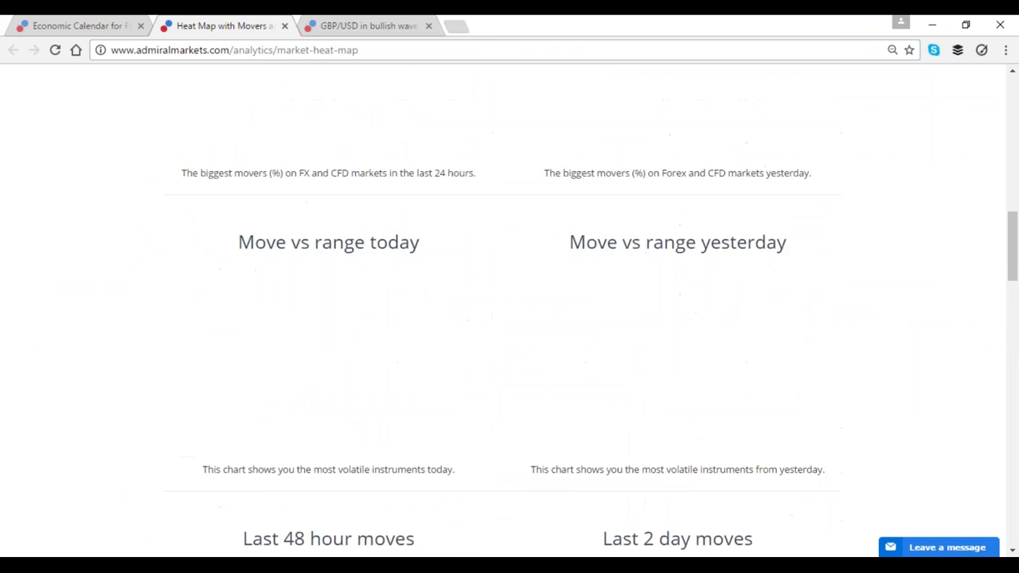
{"action": "scroll", "coordinate": [655, 239], "scroll_direction": "up", "scroll_amount": 15}
{"action": "mouse_move", "coordinate": [523, 153]}
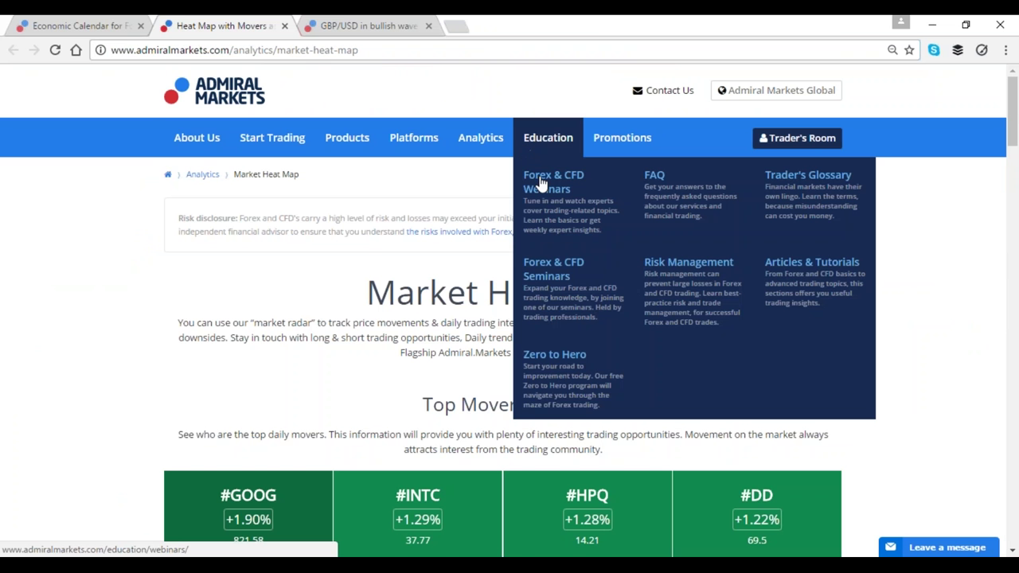
{"action": "left_click", "coordinate": [540, 183]}
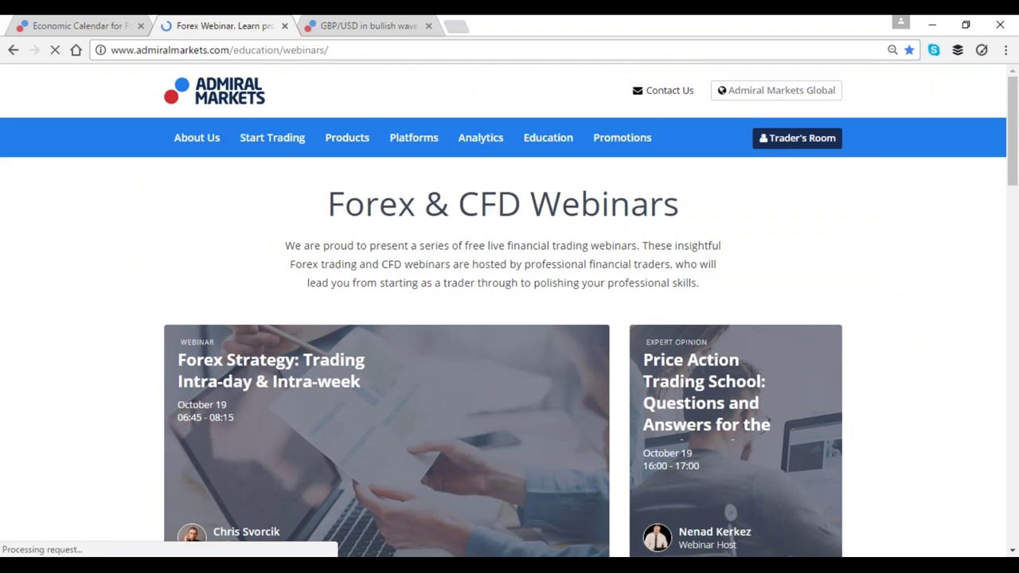
{"action": "scroll", "coordinate": [573, 234], "scroll_direction": "down", "scroll_amount": 5}
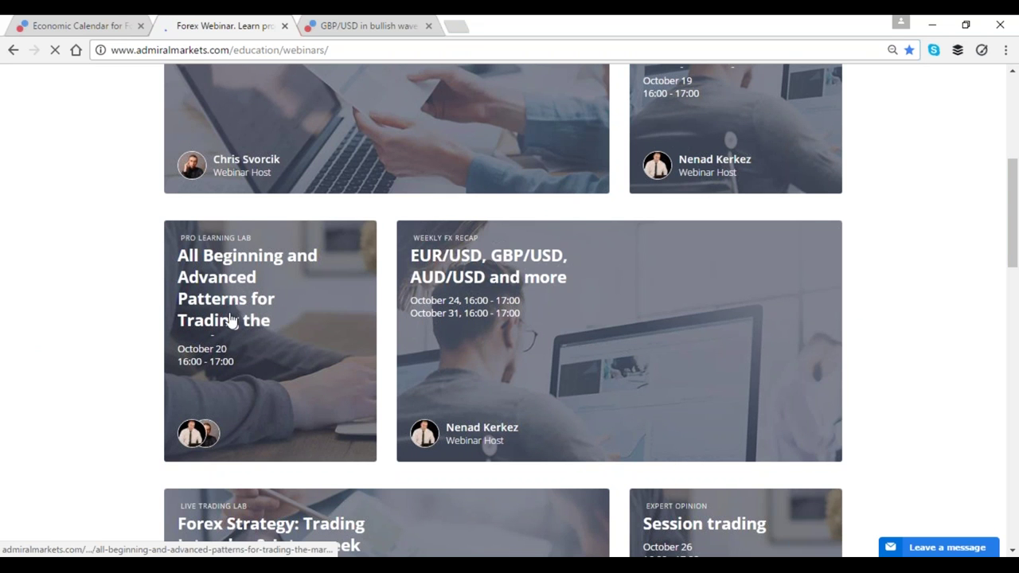
{"action": "scroll", "coordinate": [273, 332], "scroll_direction": "down", "scroll_amount": 1}
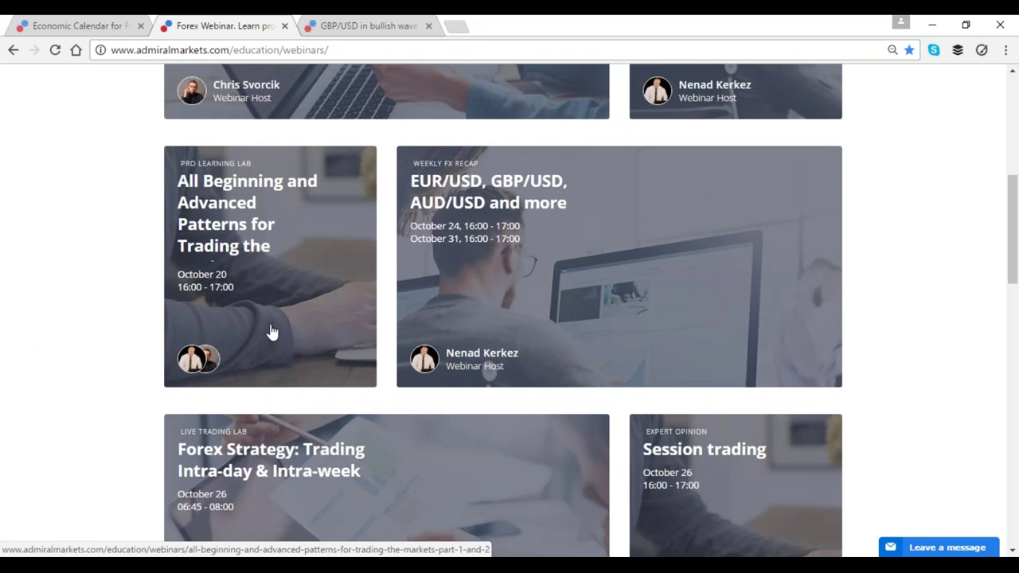
{"action": "scroll", "coordinate": [273, 328], "scroll_direction": "down", "scroll_amount": 2}
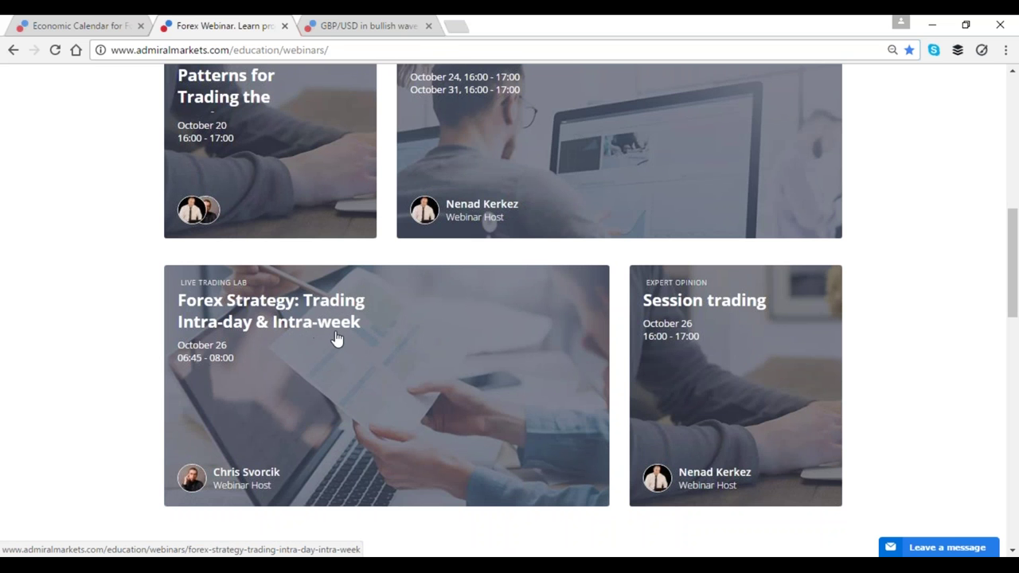
{"action": "scroll", "coordinate": [413, 294], "scroll_direction": "up", "scroll_amount": 1}
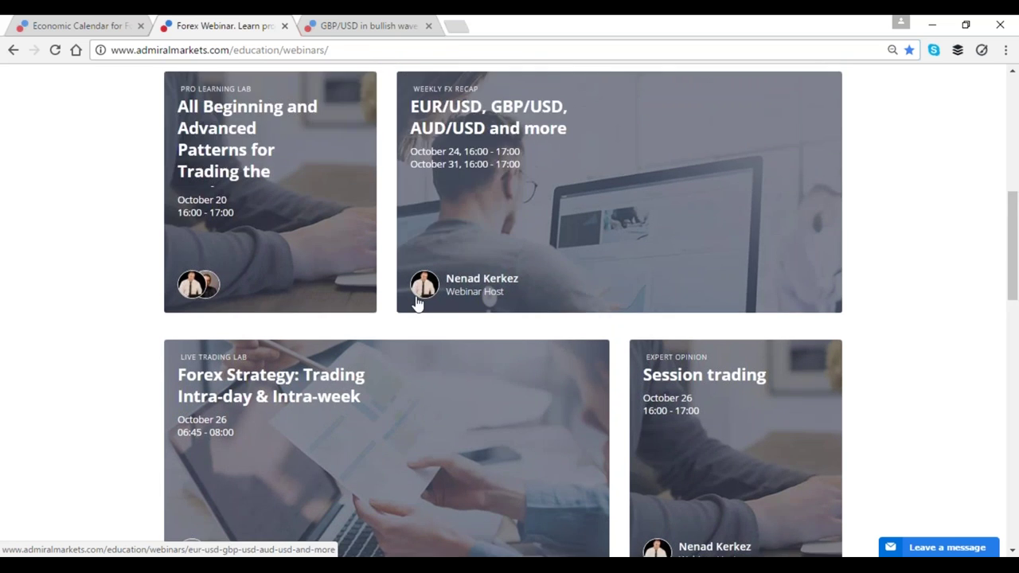